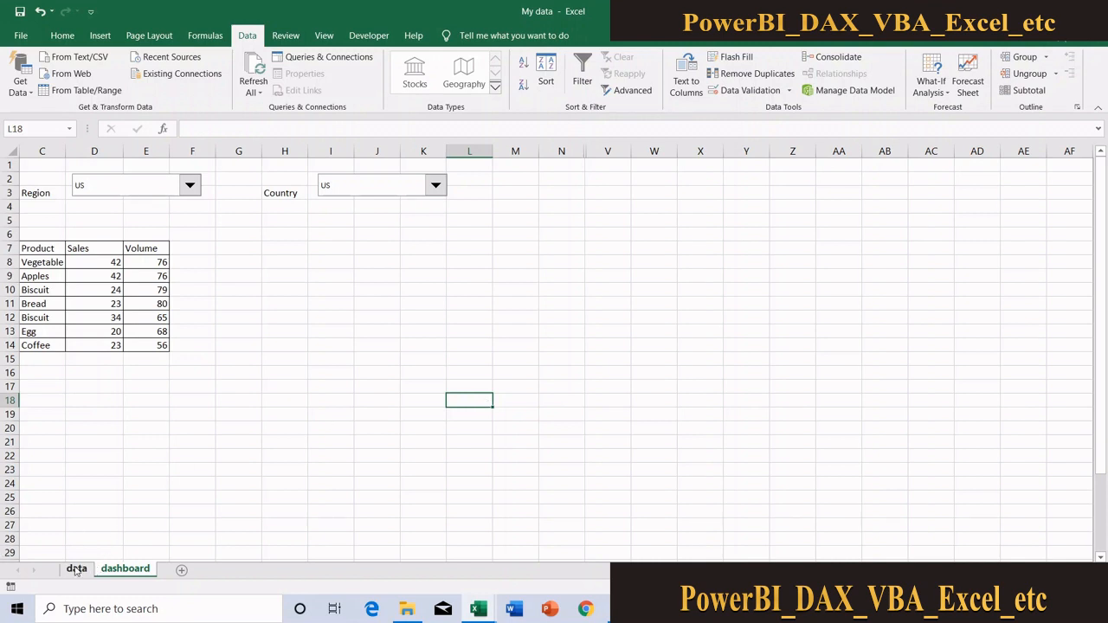
Look over the source data sheet and filter the dashboard to region Australia and country Australia
{"action": "left_click", "coordinate": [76, 570]}
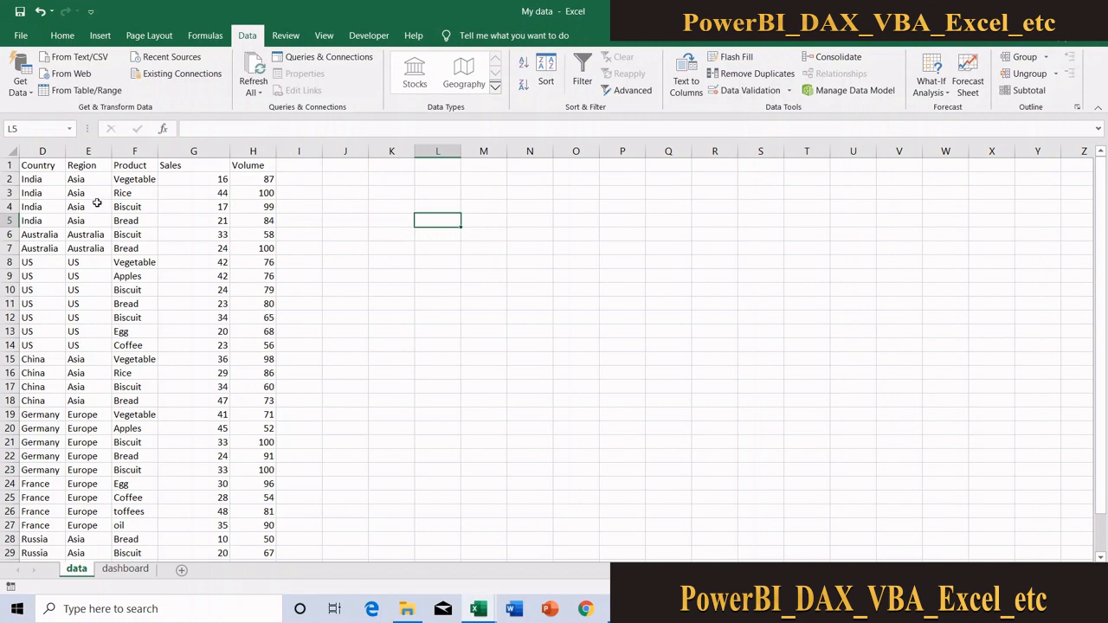
{"action": "left_click", "coordinate": [125, 569]}
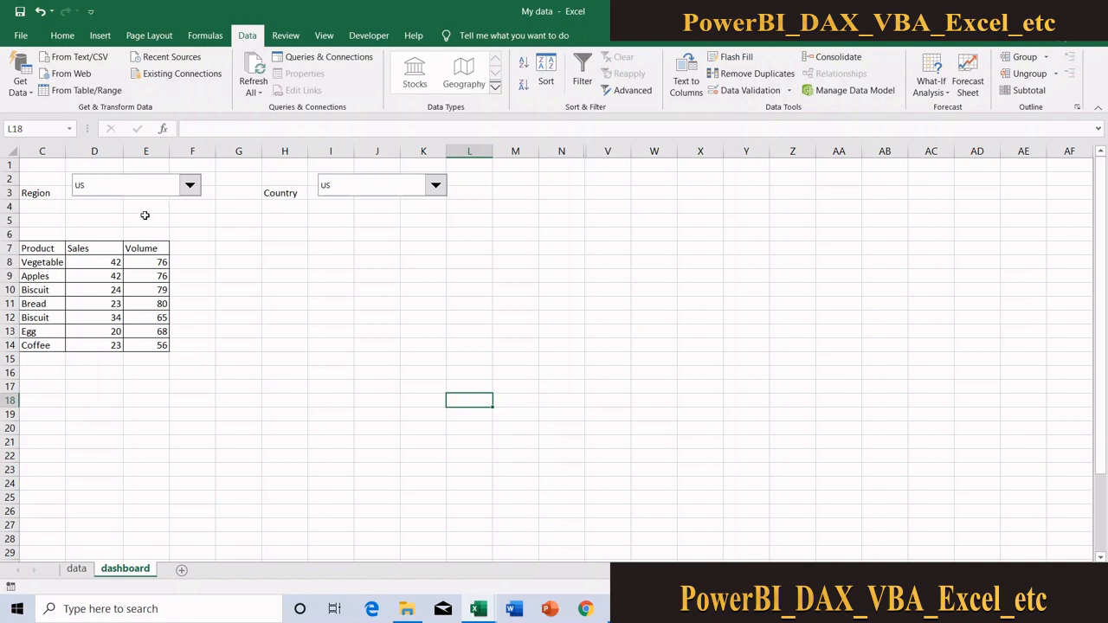
{"action": "left_click", "coordinate": [189, 186]}
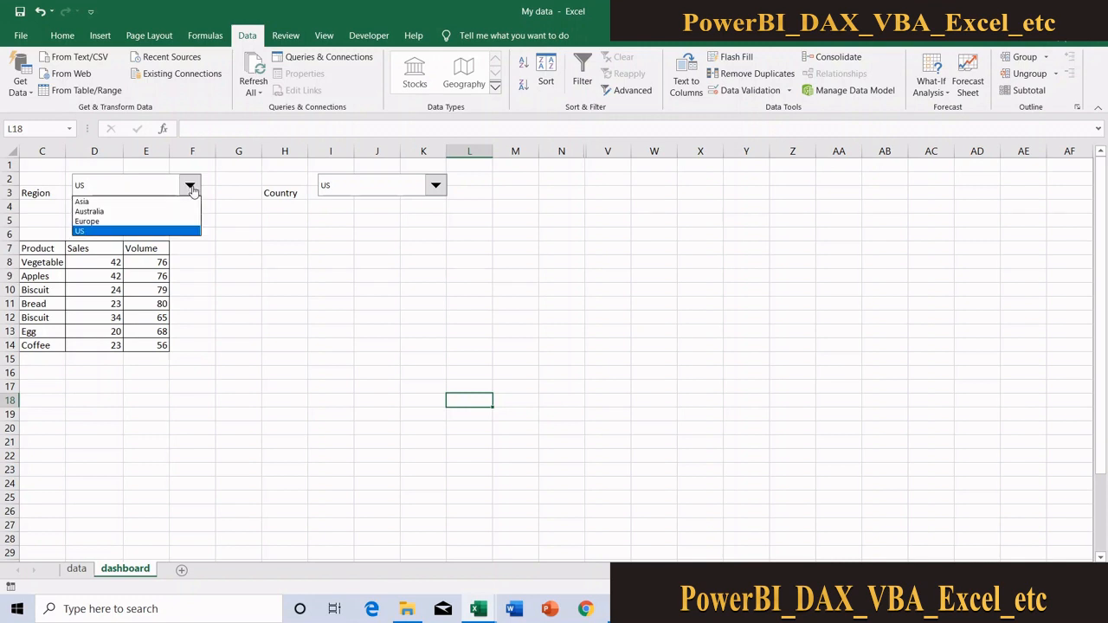
{"action": "left_click", "coordinate": [138, 213]}
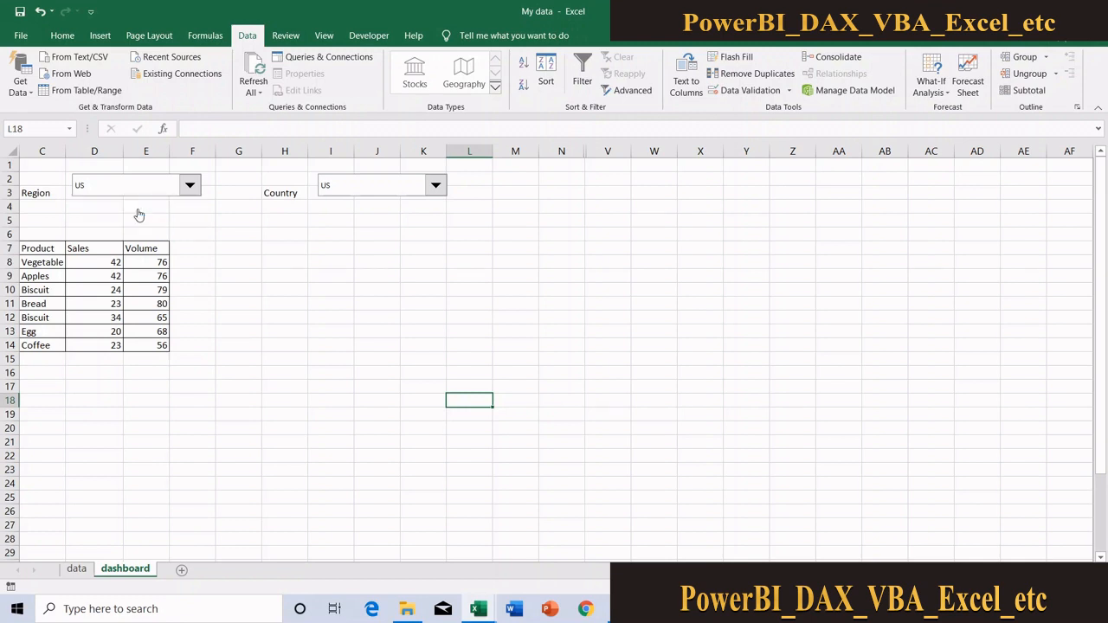
{"action": "left_click", "coordinate": [345, 196]}
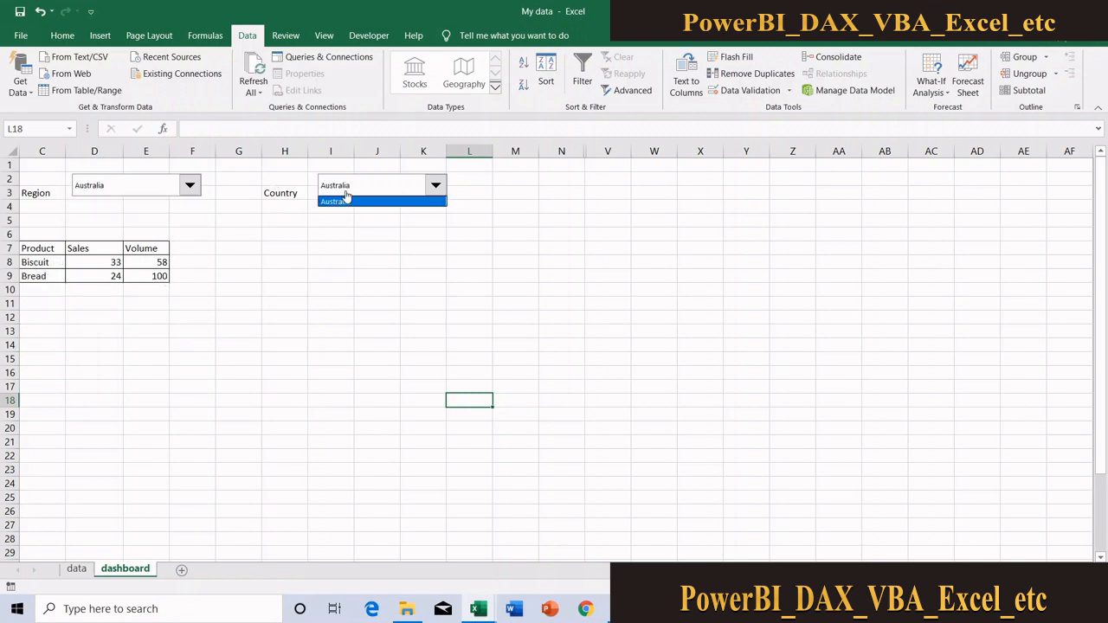
{"action": "left_click", "coordinate": [345, 199]}
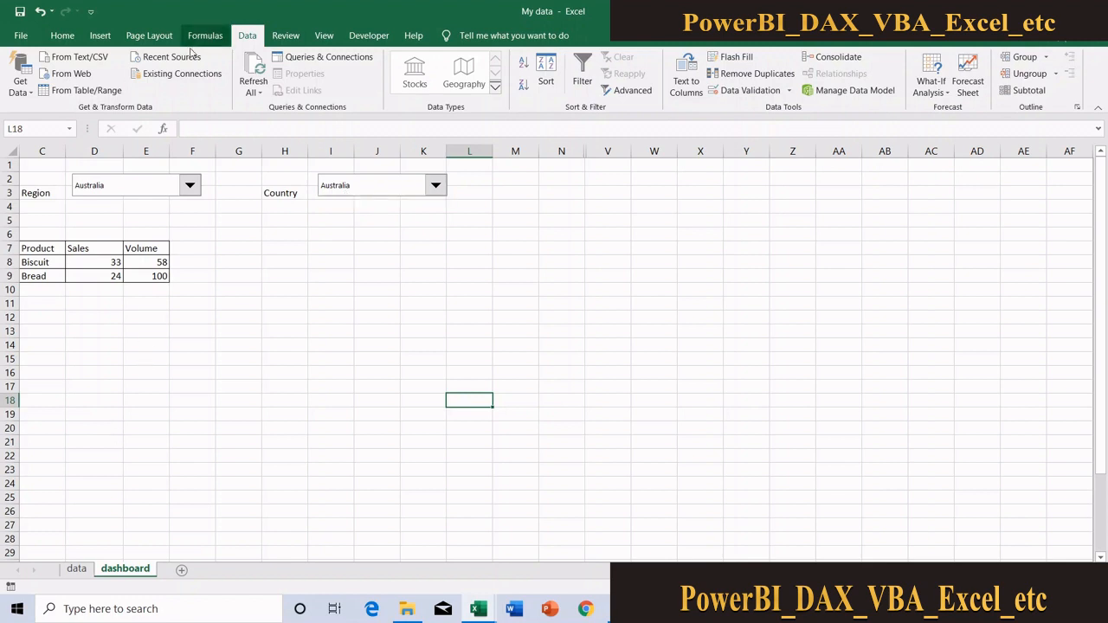
Filter the dashboard to region Asia and country China
{"action": "left_click", "coordinate": [168, 190]}
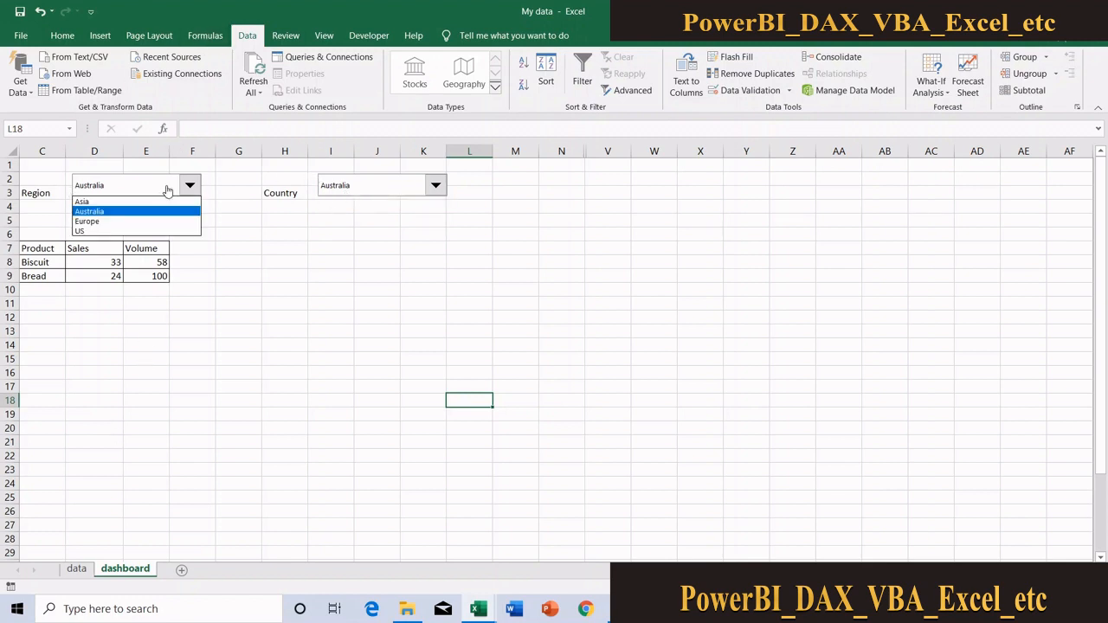
{"action": "left_click", "coordinate": [119, 202]}
{"action": "left_click", "coordinate": [382, 190]}
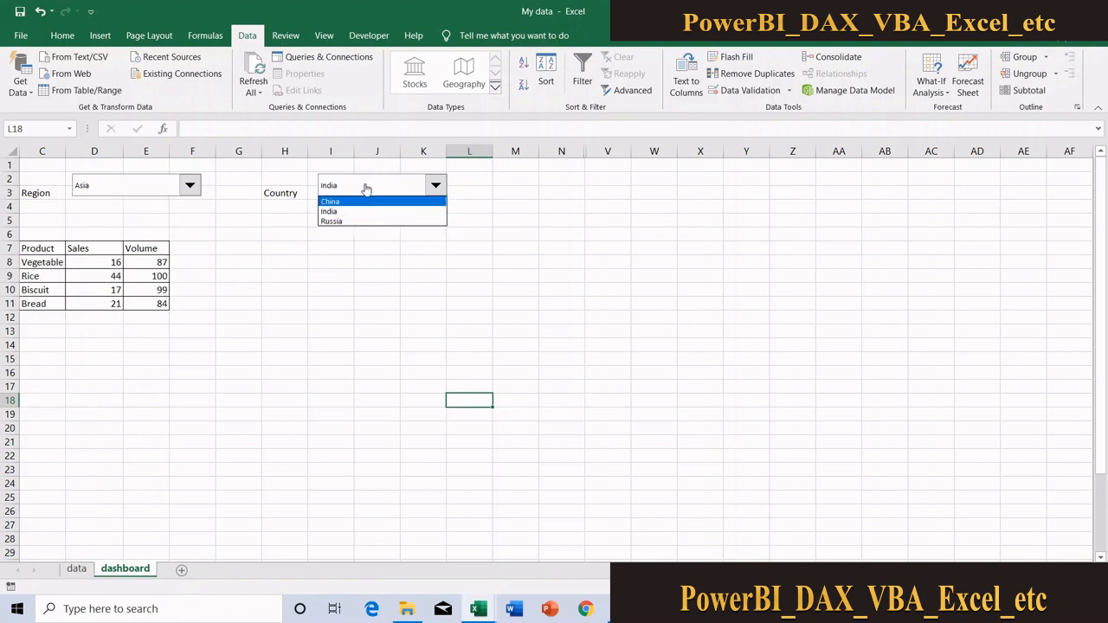
{"action": "left_click", "coordinate": [235, 220]}
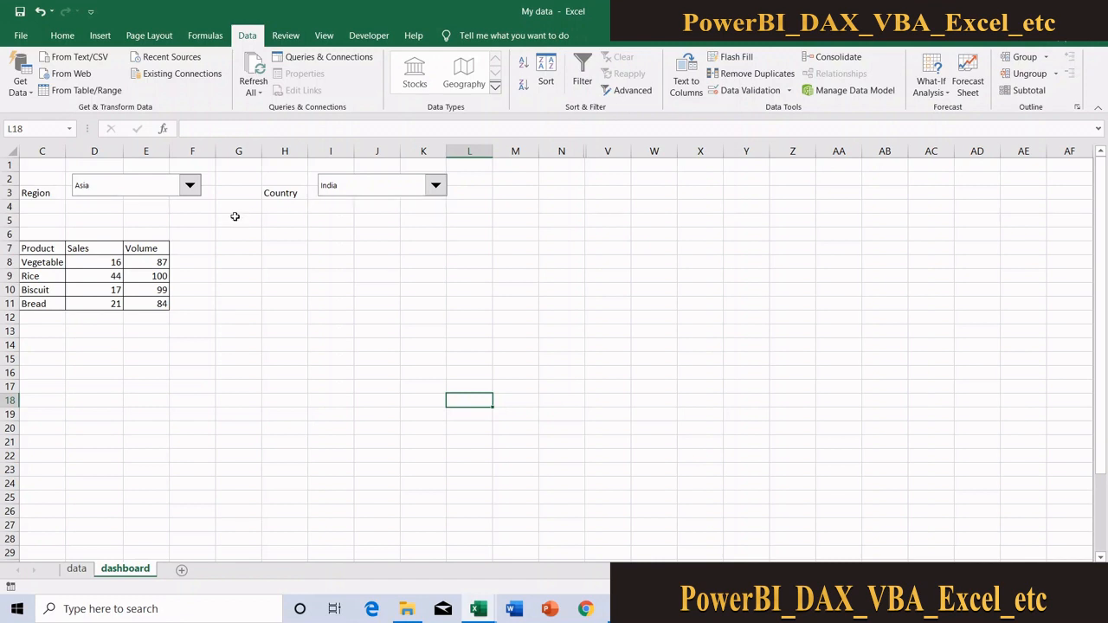
{"action": "left_click", "coordinate": [378, 187]}
{"action": "left_click", "coordinate": [356, 203]}
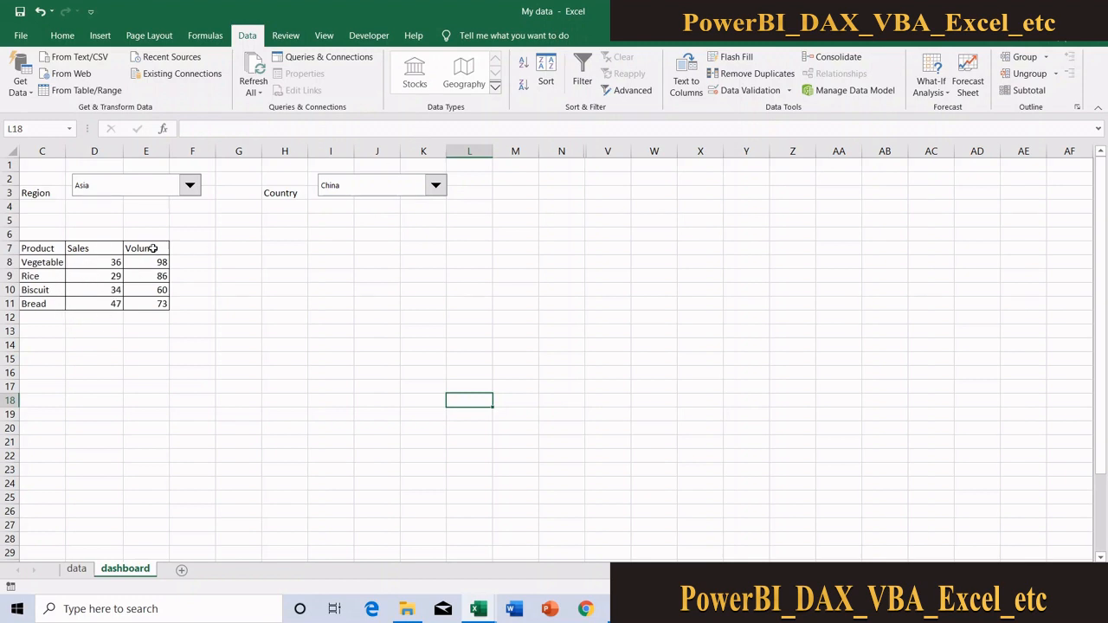
Switch the dashboard's country filter to Russia
{"action": "left_click", "coordinate": [378, 192]}
{"action": "left_click", "coordinate": [363, 220]}
{"action": "left_click", "coordinate": [358, 224]}
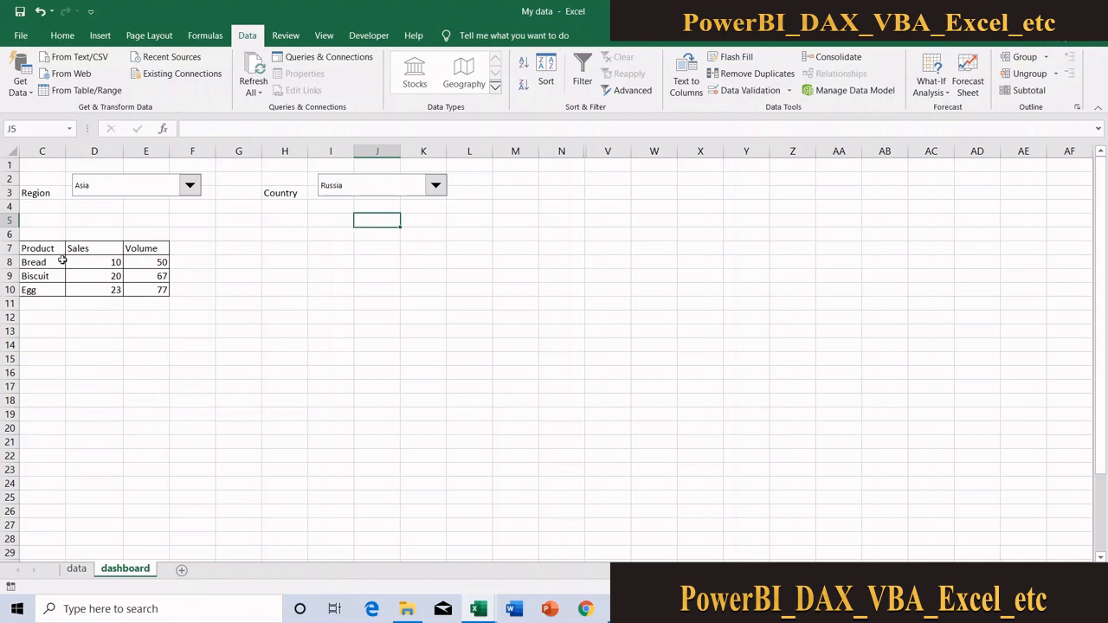
Set the dashboard's region to Europe and view the country choices offered for it
{"action": "left_click", "coordinate": [143, 194]}
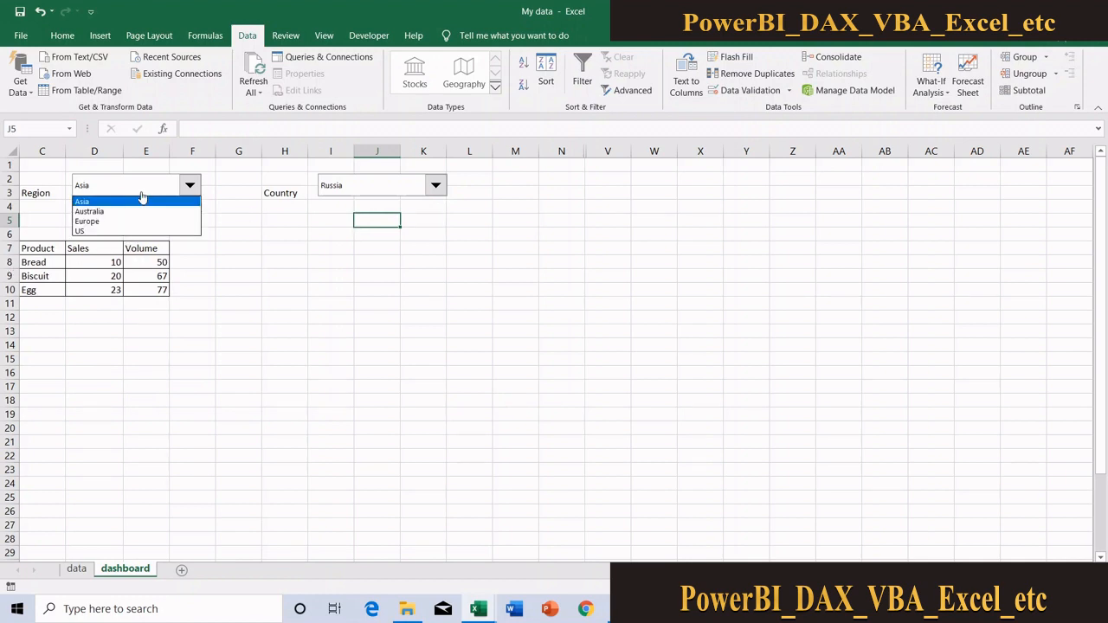
{"action": "left_click", "coordinate": [119, 223]}
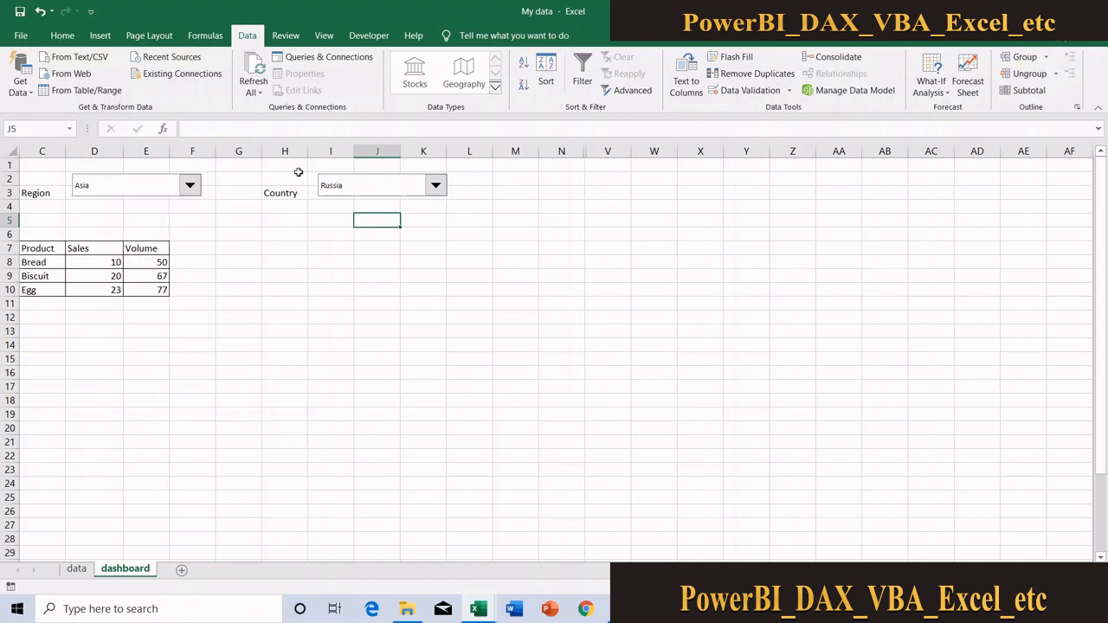
{"action": "left_click", "coordinate": [375, 189]}
{"action": "left_click", "coordinate": [363, 189]}
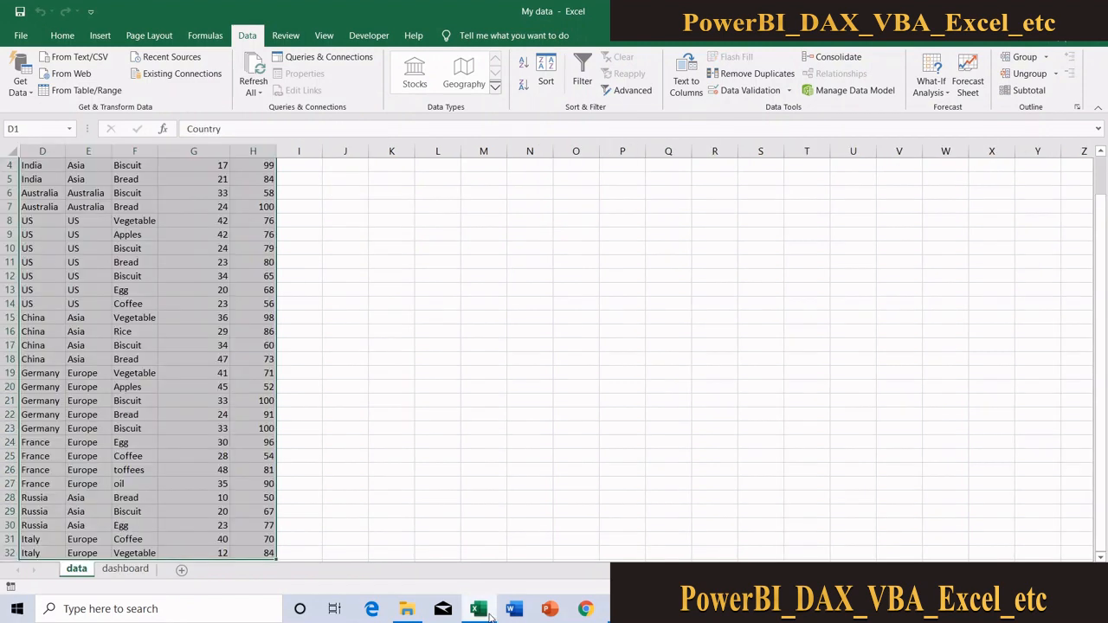
Copy the whole Country-to-Volume table (D1:H32) from the data sheet into a new blank workbook, starting at A1
{"action": "left_click", "coordinate": [10, 233]}
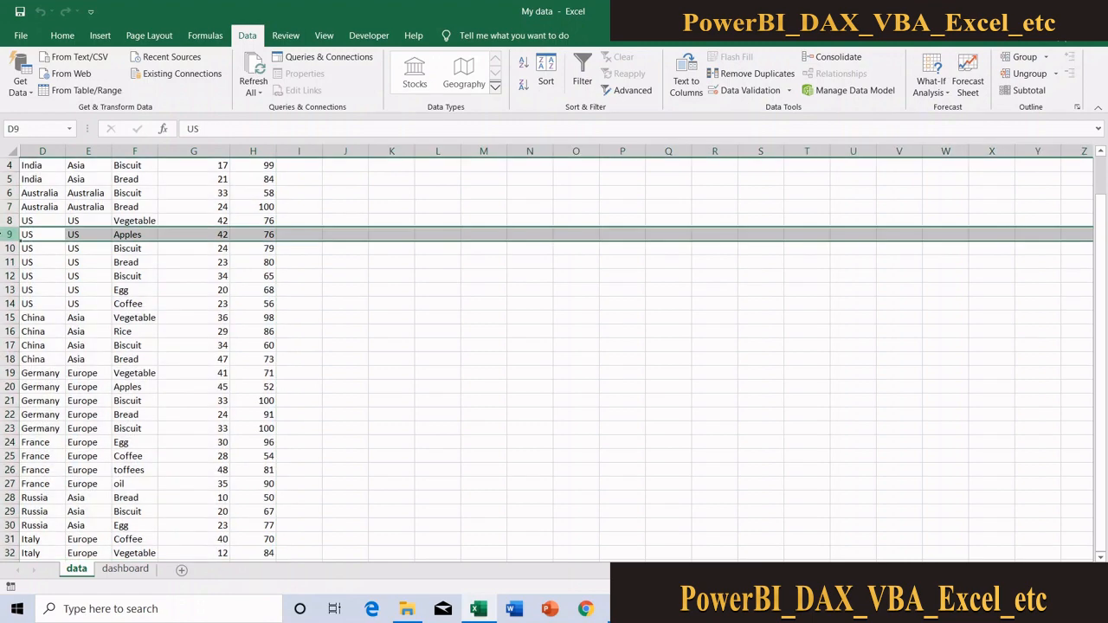
{"action": "left_click", "coordinate": [38, 199]}
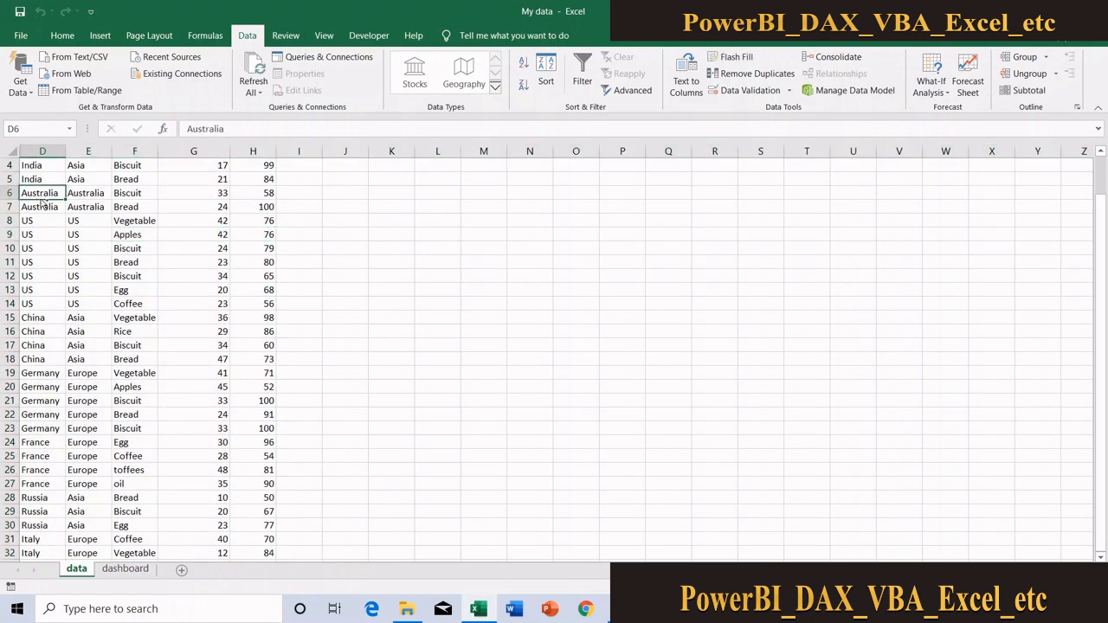
{"action": "key", "text": "ctrl+Up"}
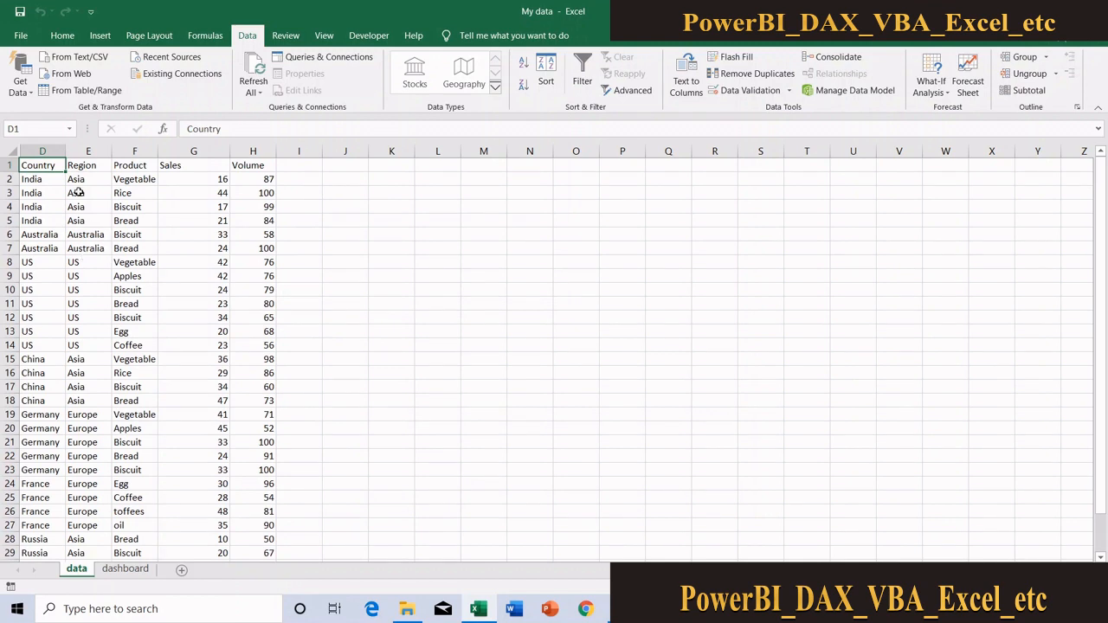
{"action": "left_click_drag", "start_coordinate": [48, 165], "coordinate": [261, 214]}
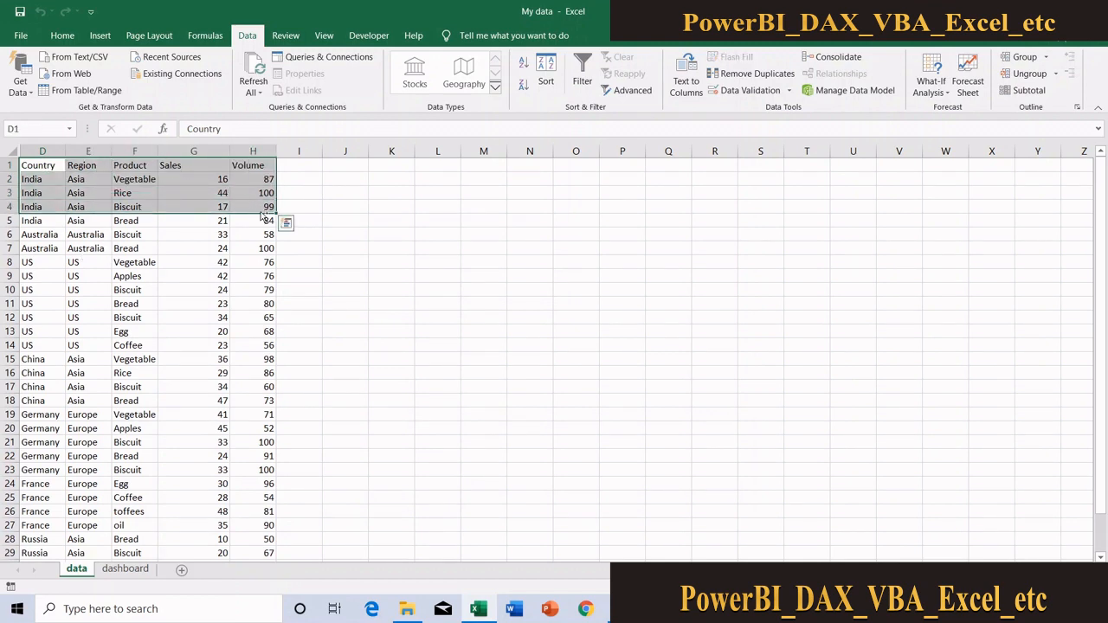
{"action": "key", "text": "ctrl+shift+Down"}
{"action": "key", "text": "ctrl+c"}
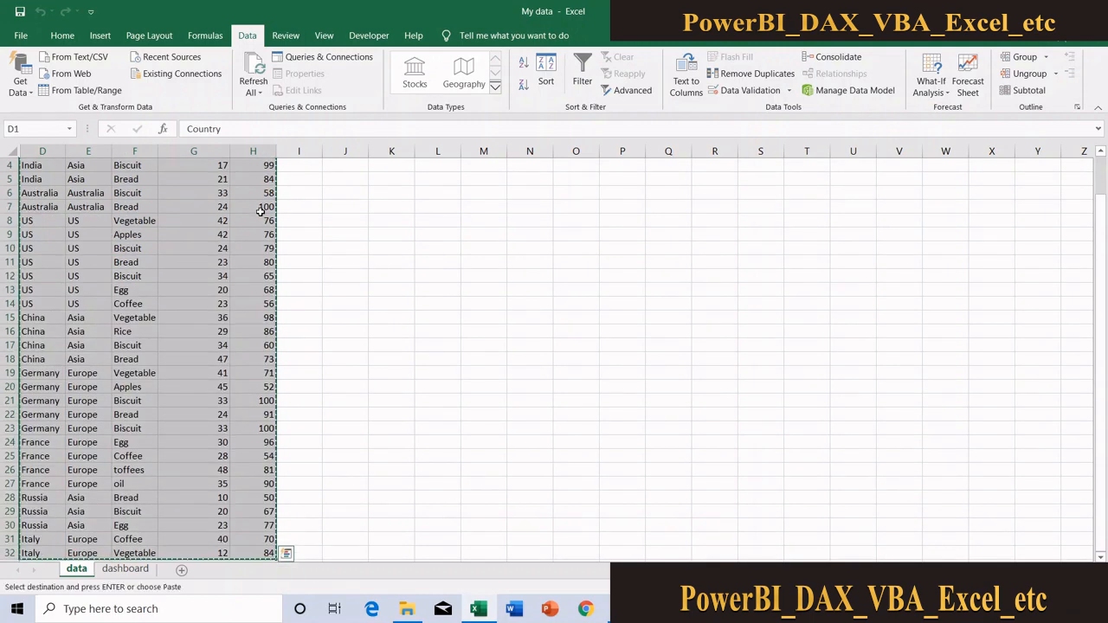
{"action": "key", "text": "ctrl+n"}
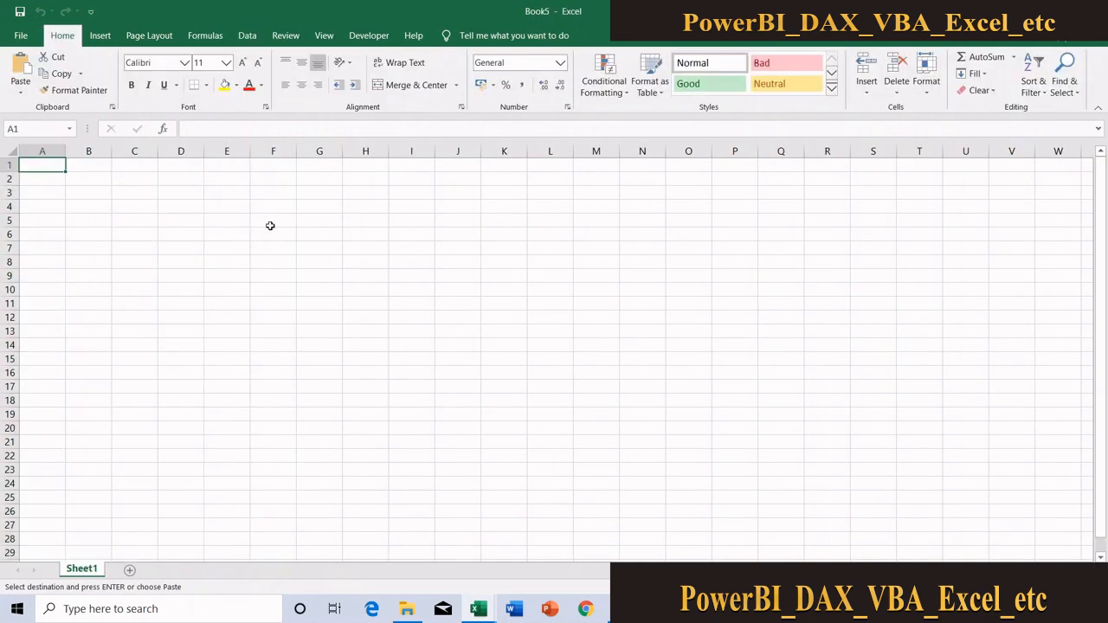
{"action": "key", "text": "ctrl+v"}
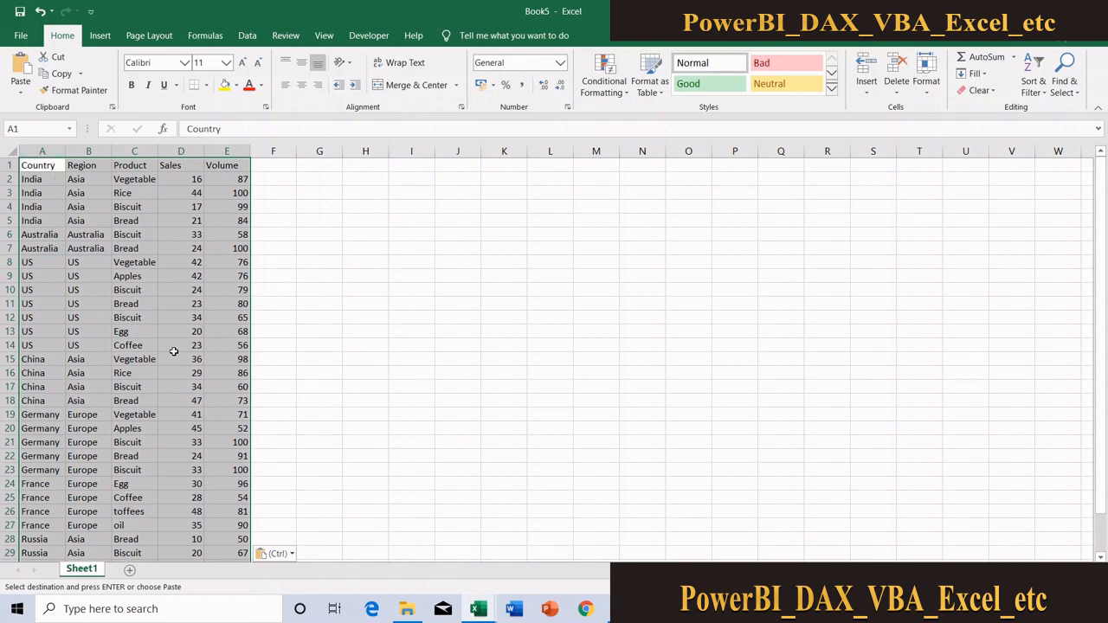
Add a second worksheet to the new workbook
{"action": "left_click", "coordinate": [52, 177]}
{"action": "left_click", "coordinate": [90, 165]}
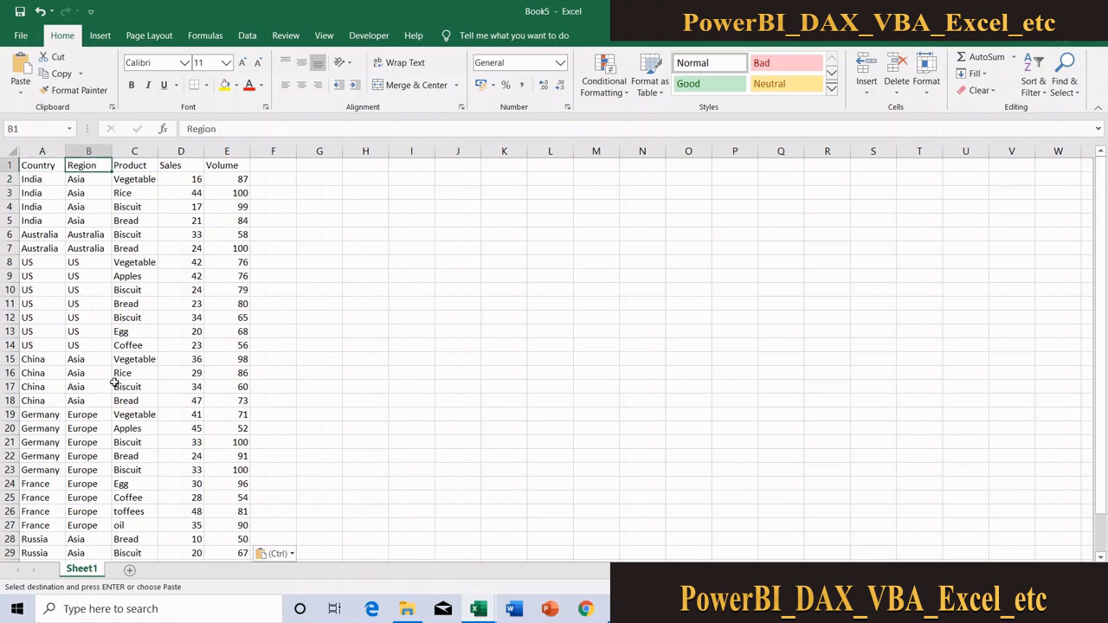
{"action": "left_click", "coordinate": [130, 570]}
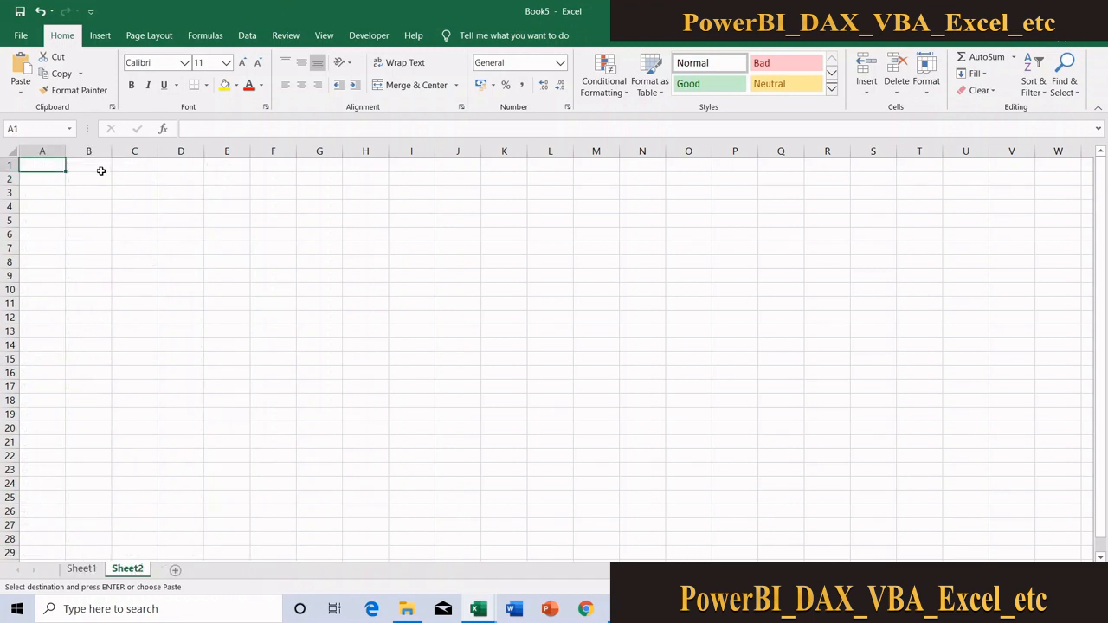
Check in the ribbon customization options that Developer is enabled among the main tabs
{"action": "left_click", "coordinate": [384, 38]}
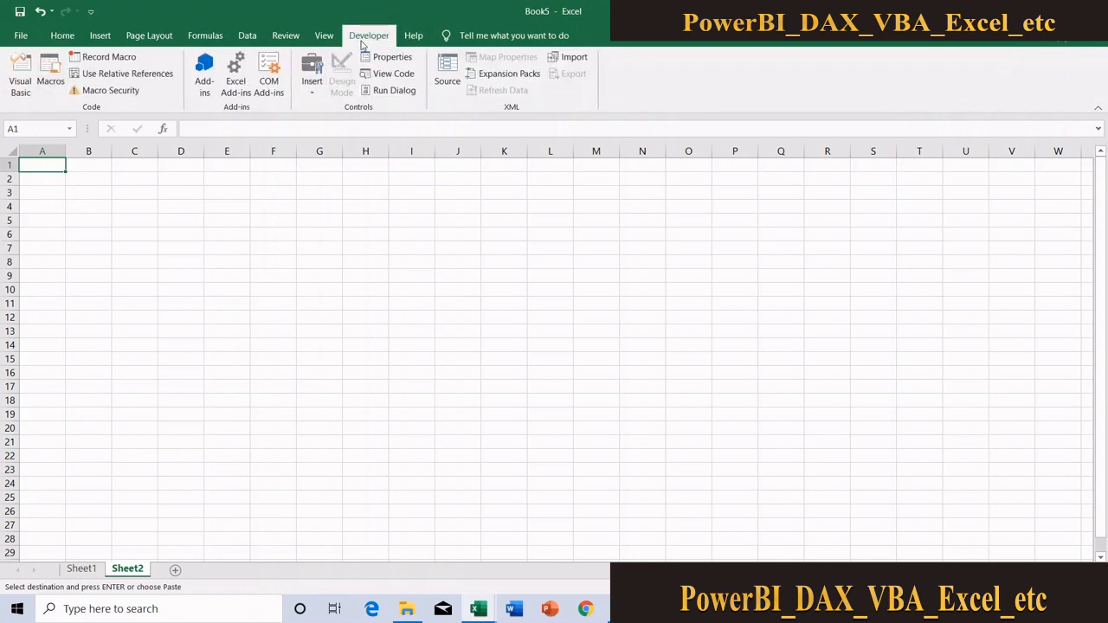
{"action": "left_click", "coordinate": [17, 38]}
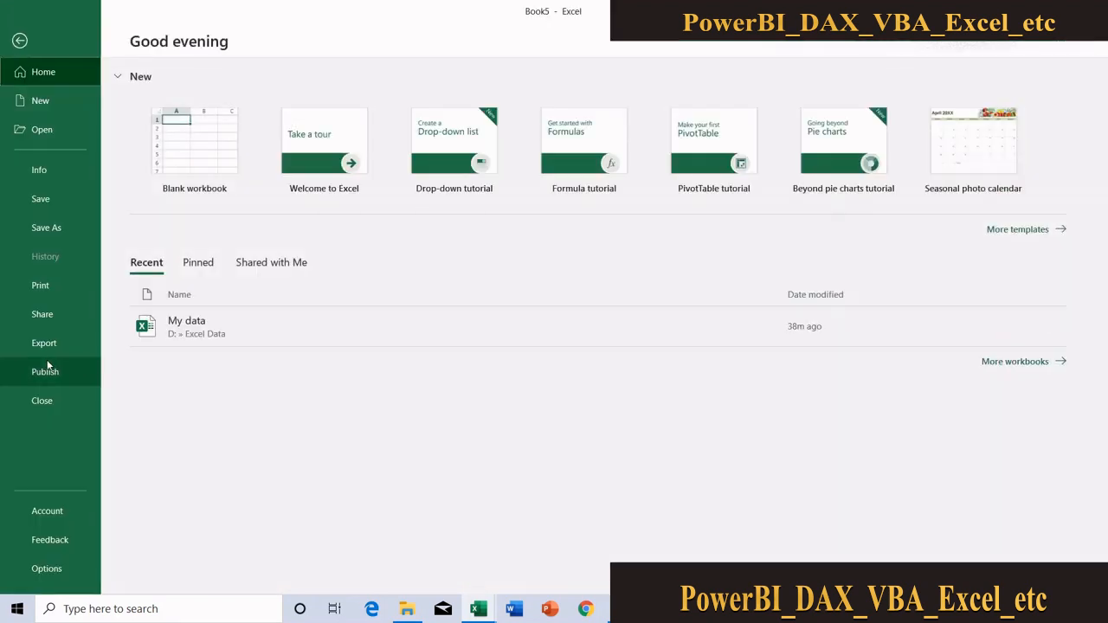
{"action": "left_click", "coordinate": [47, 569]}
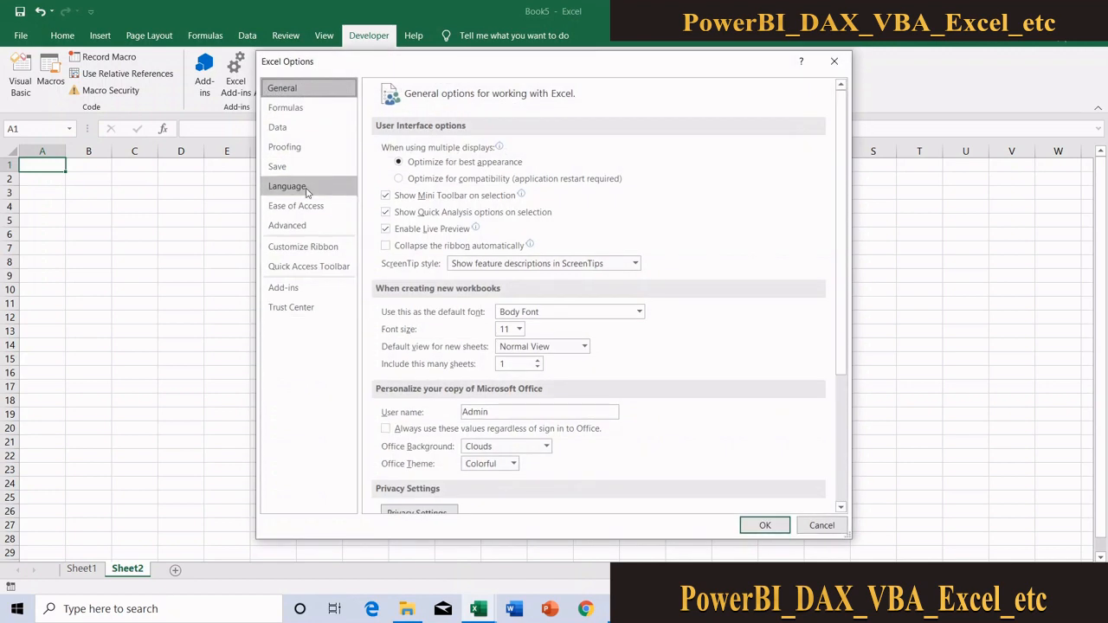
{"action": "left_click", "coordinate": [314, 249]}
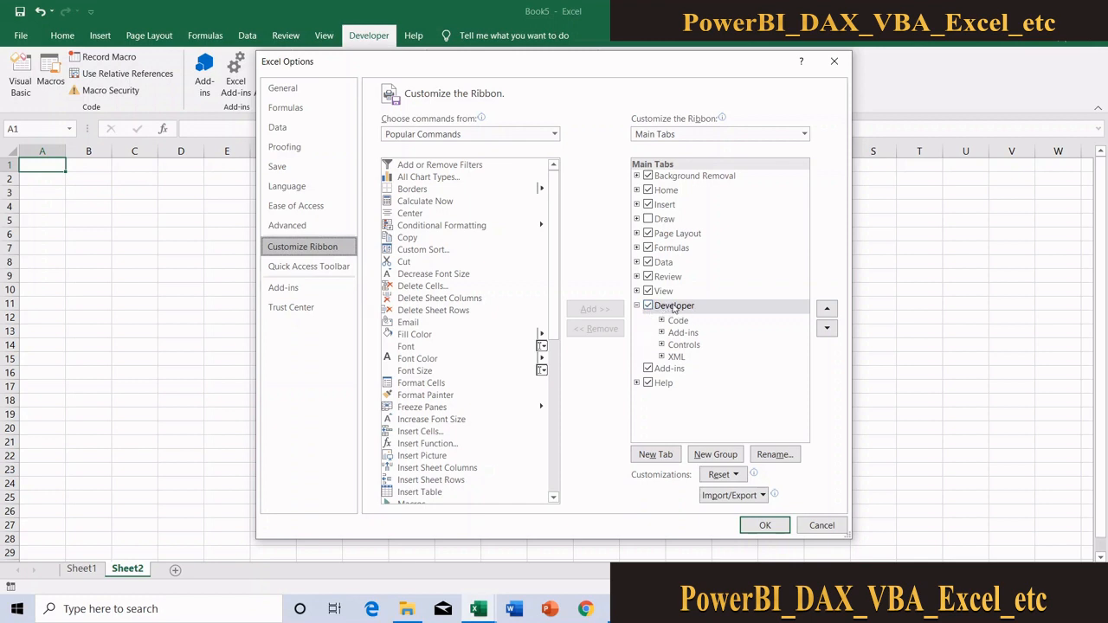
{"action": "left_click", "coordinate": [764, 525]}
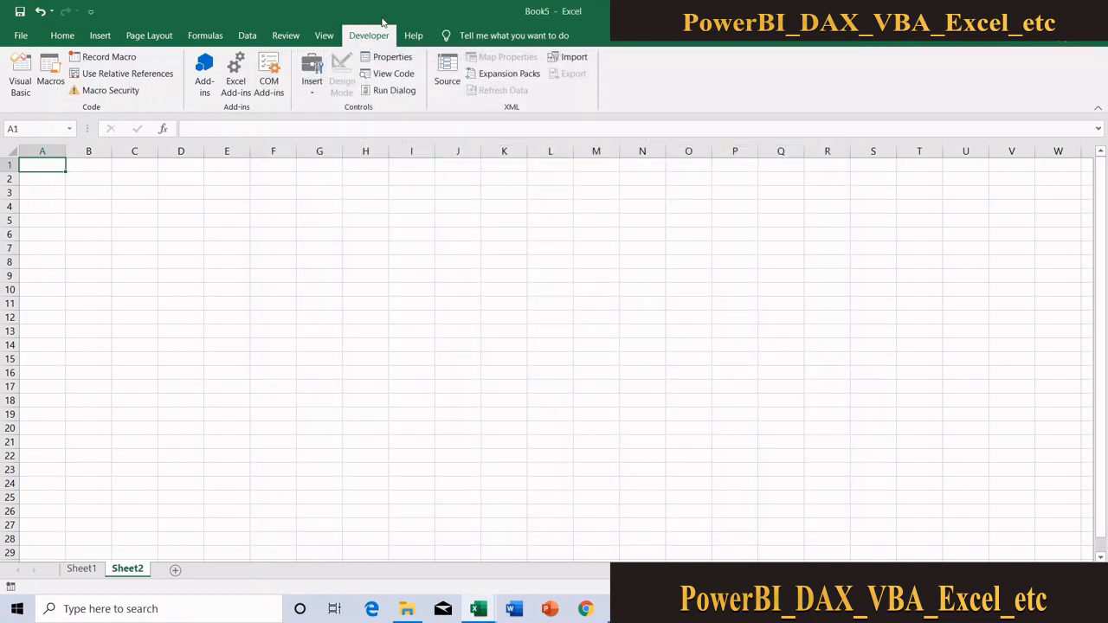
Insert a combo box form control spanning about C3 to F4 on Sheet2
{"action": "left_click", "coordinate": [313, 94]}
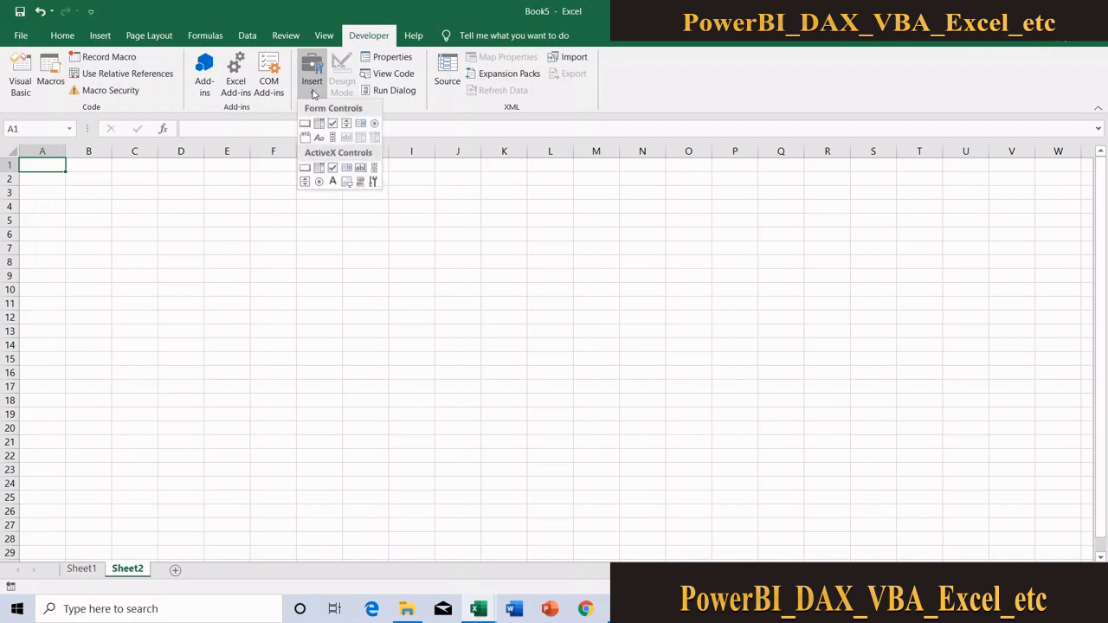
{"action": "left_click", "coordinate": [319, 124]}
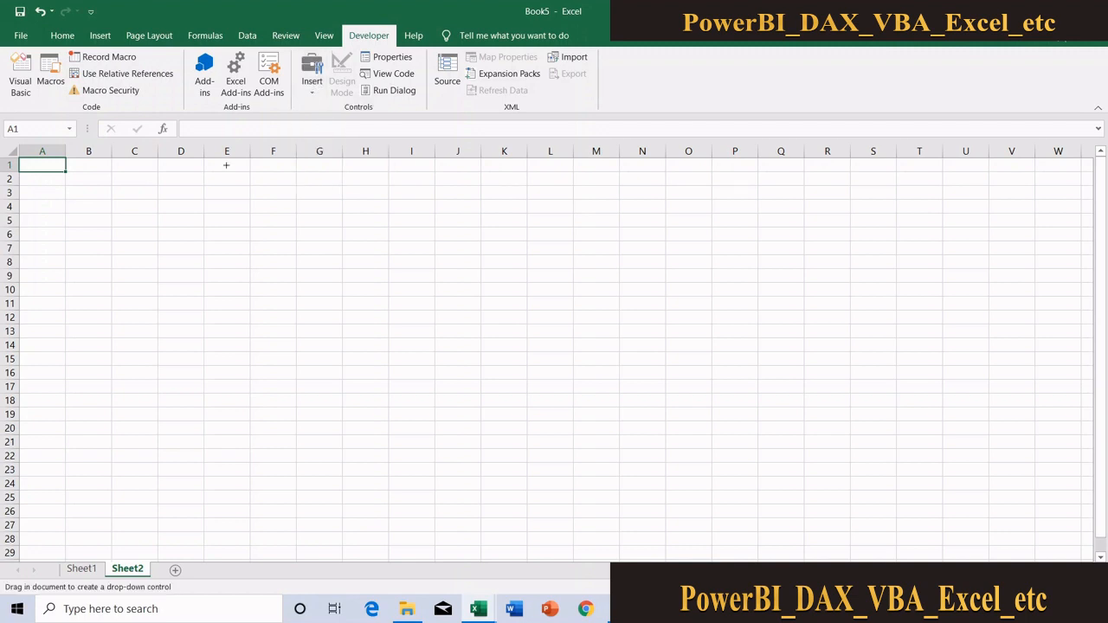
{"action": "left_click_drag", "start_coordinate": [144, 194], "coordinate": [266, 216]}
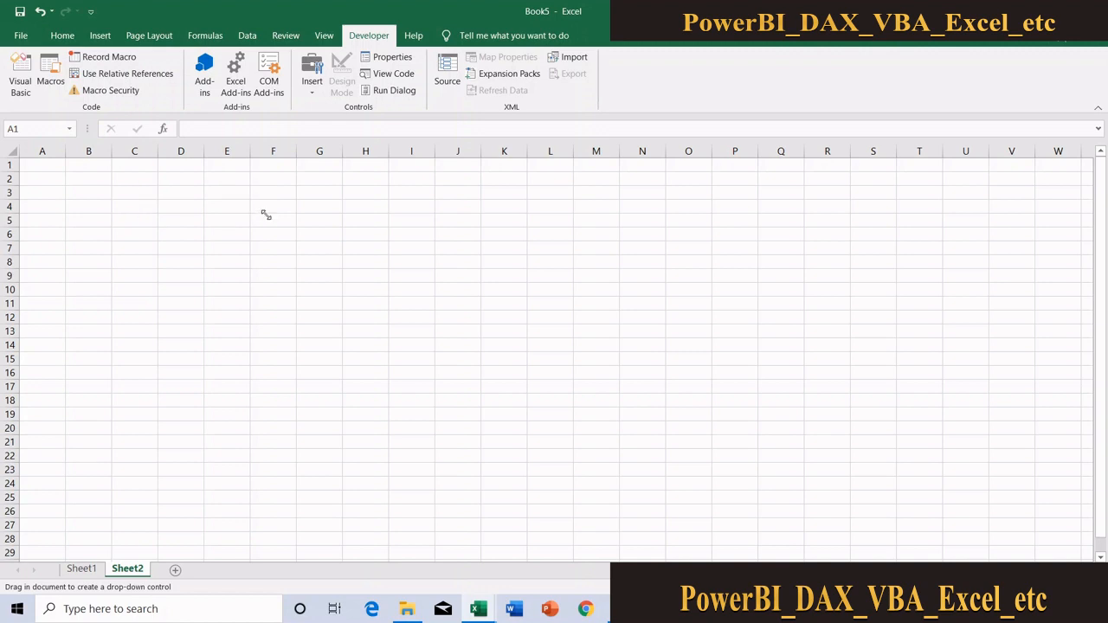
Label the drop-down control by entering Region in cell B4, and try opening its list
{"action": "left_click", "coordinate": [83, 208]}
{"action": "type", "text": "Reg"}
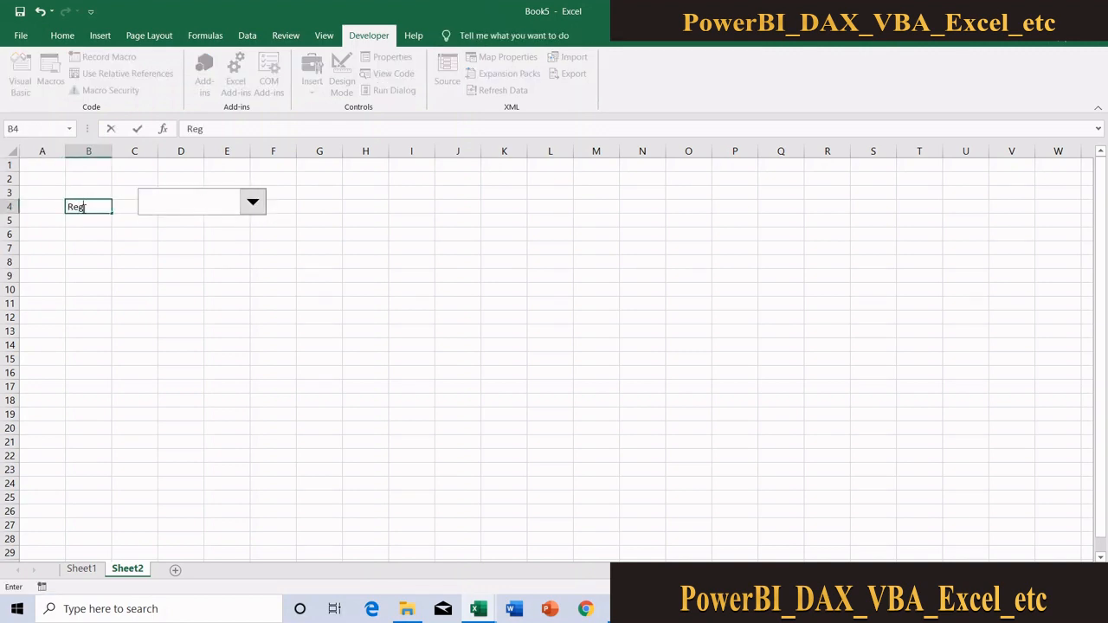
{"action": "type", "text": "ion"}
{"action": "key", "text": "Return"}
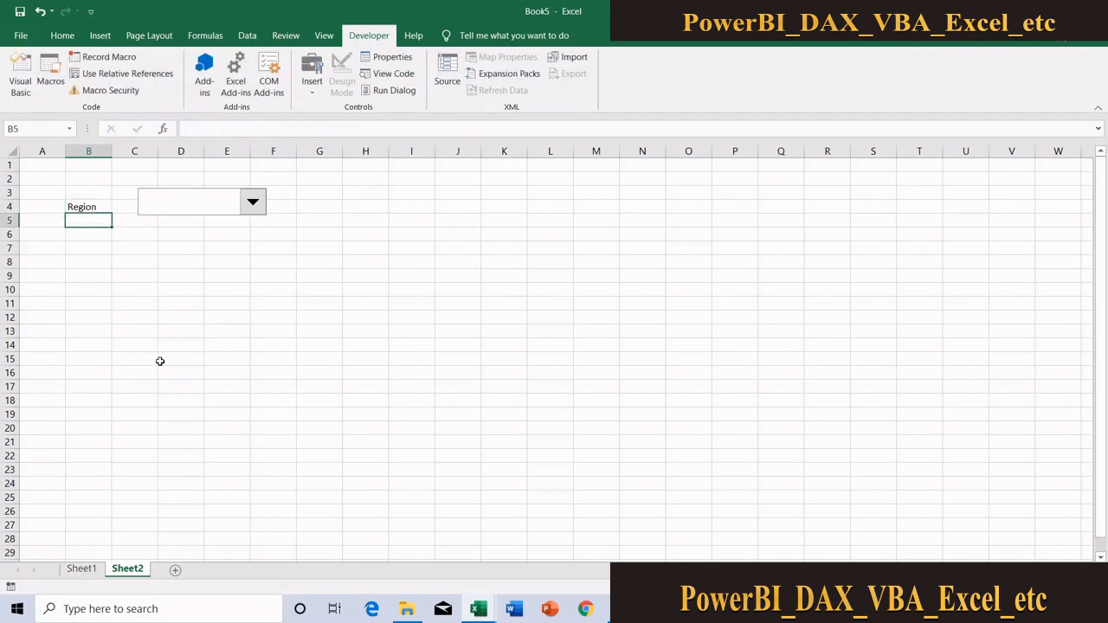
{"action": "left_click", "coordinate": [217, 208]}
{"action": "left_click", "coordinate": [213, 270]}
Copy the Region column with its header from Sheet1 and paste it into Sheet2 starting at L1
{"action": "left_click", "coordinate": [82, 568]}
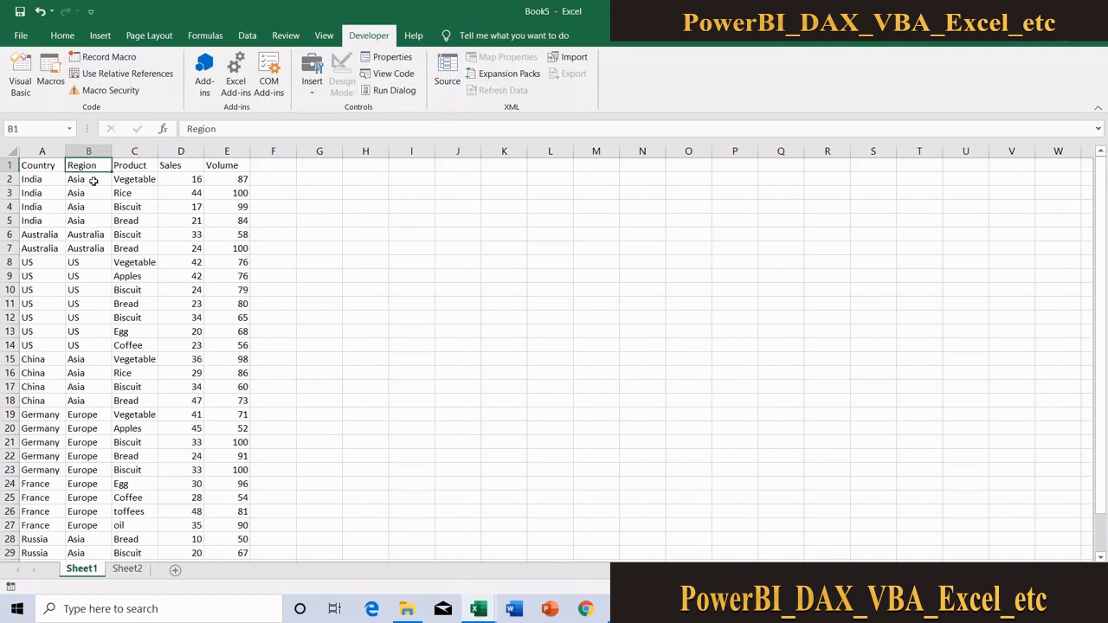
{"action": "key", "text": "ctrl+shift+Down"}
{"action": "key", "text": "ctrl+c"}
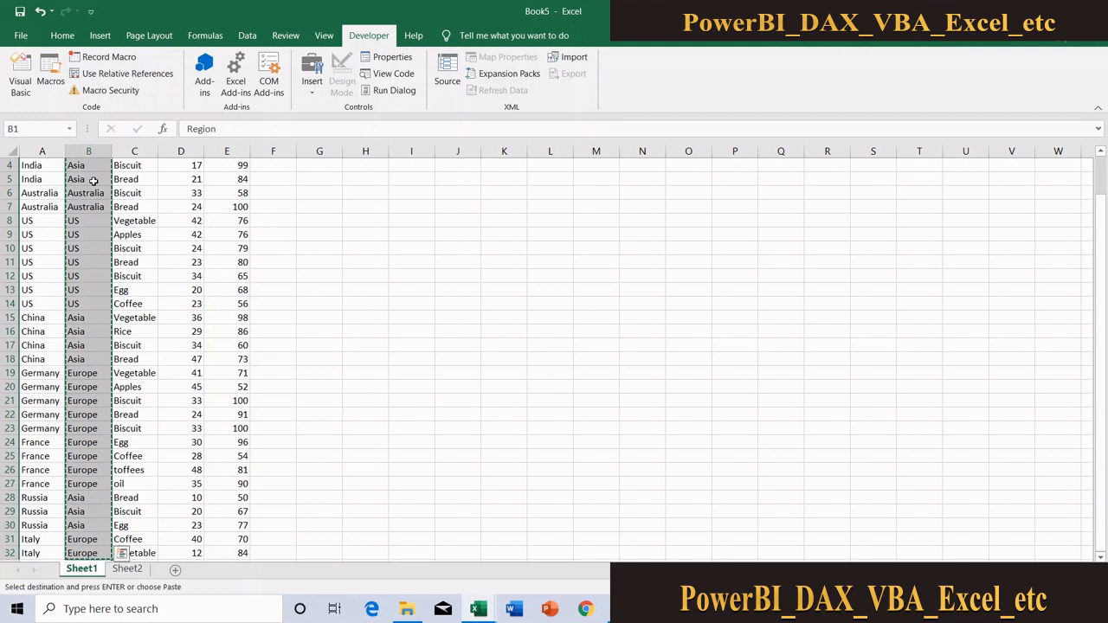
{"action": "left_click", "coordinate": [132, 569]}
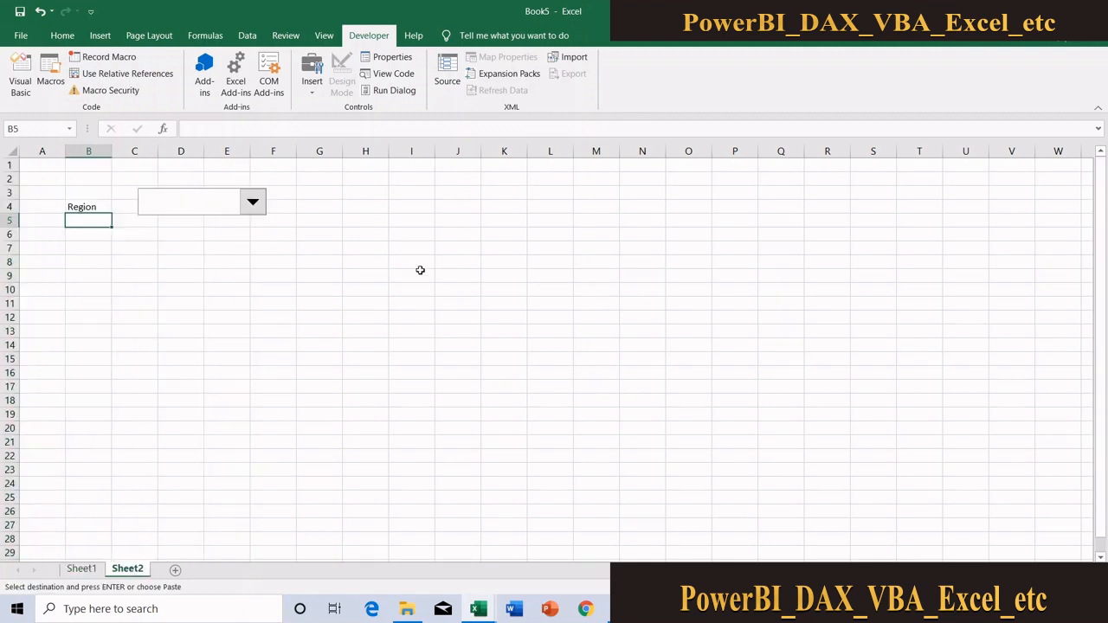
{"action": "left_click", "coordinate": [538, 164]}
{"action": "key", "text": "ctrl+v"}
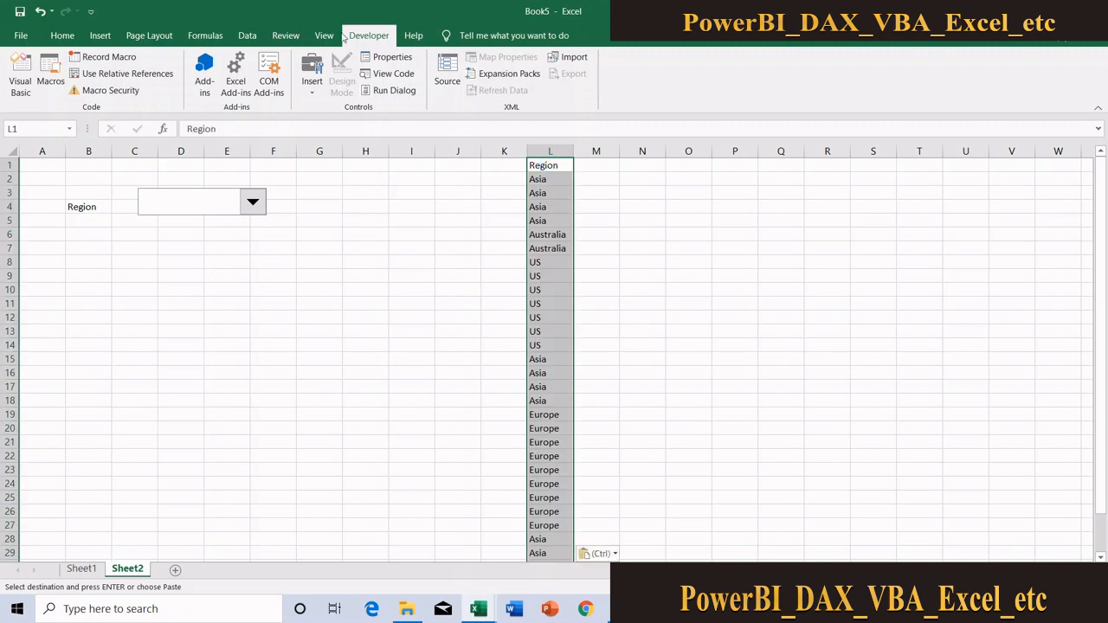
Remove the duplicate values from the pasted Region list in column L
{"action": "left_click", "coordinate": [248, 36]}
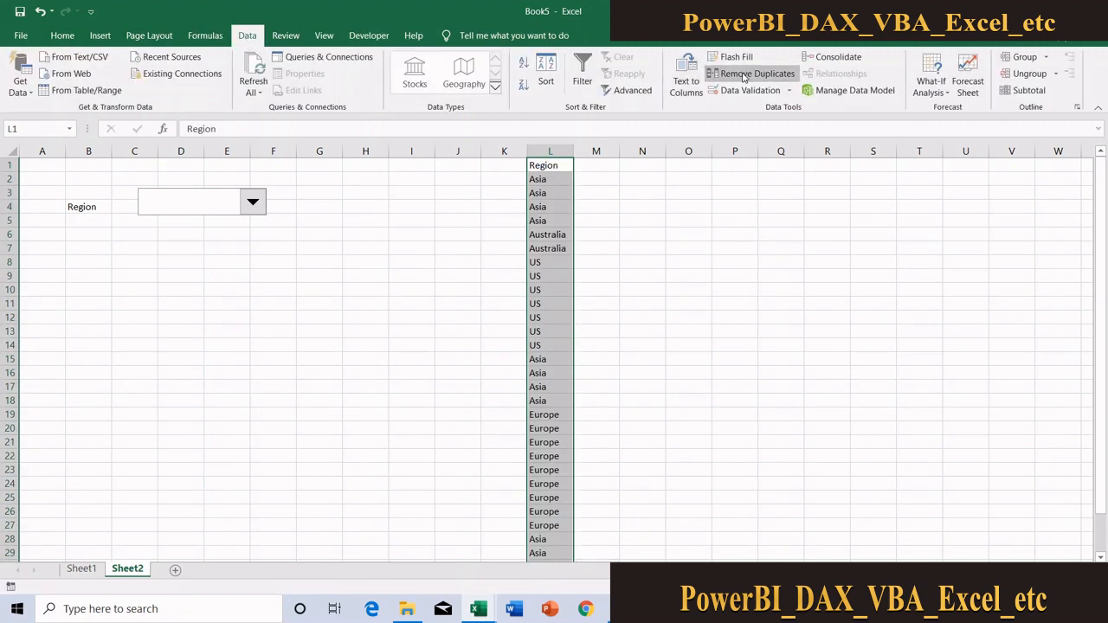
{"action": "left_click", "coordinate": [748, 73]}
{"action": "left_click", "coordinate": [507, 451]}
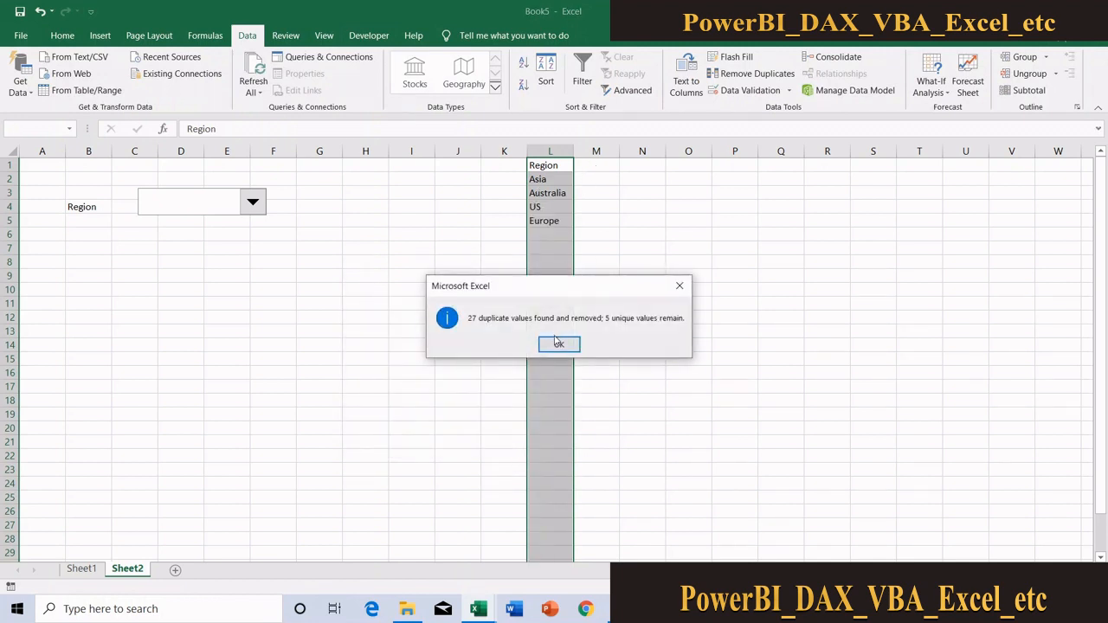
{"action": "left_click", "coordinate": [558, 344]}
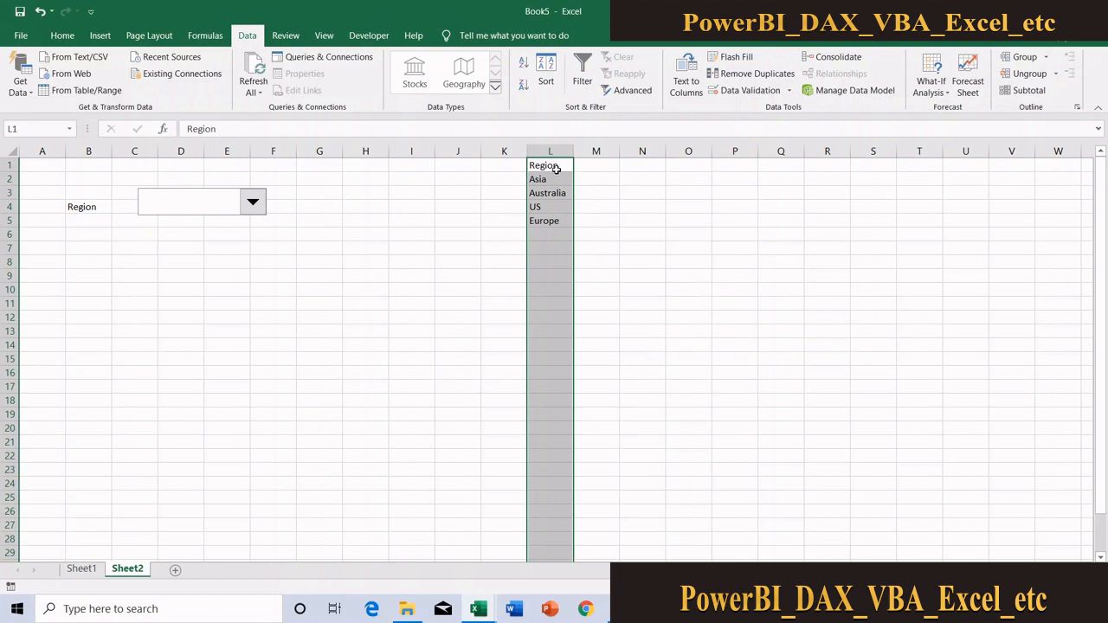
Sort the region list in L1:L5 from A to Z, treating the first row as a header
{"action": "left_click_drag", "start_coordinate": [558, 165], "coordinate": [549, 218]}
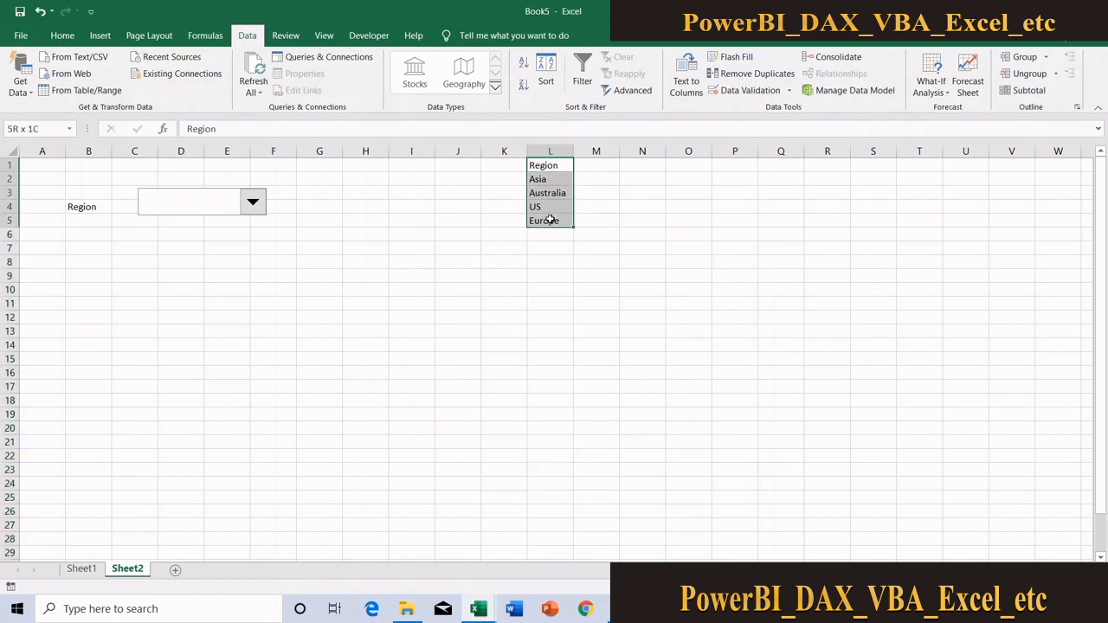
{"action": "left_click", "coordinate": [545, 71]}
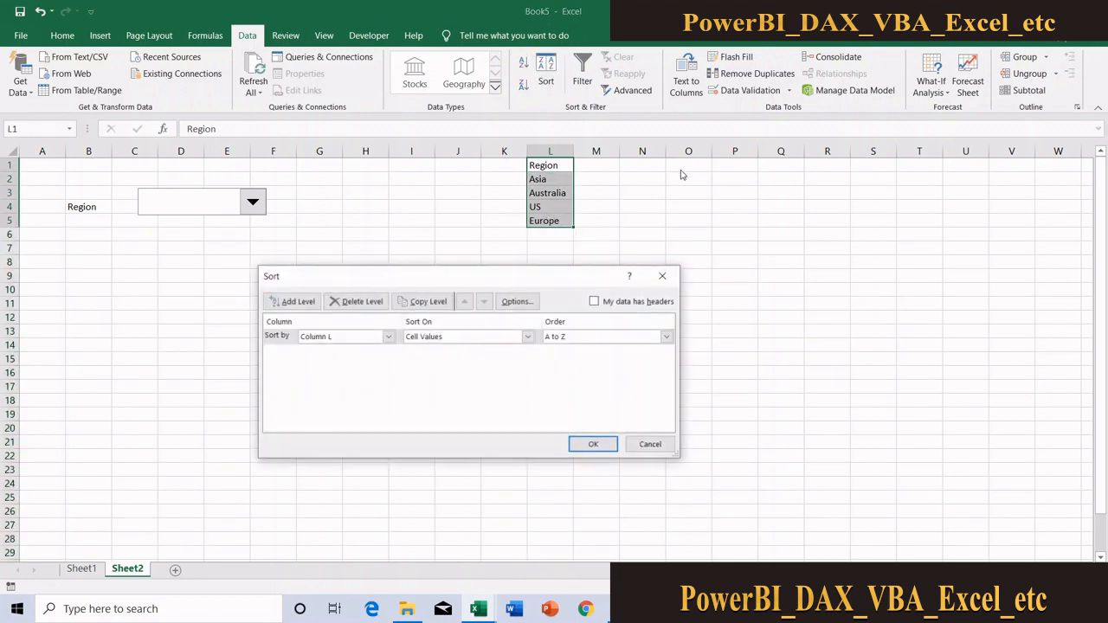
{"action": "left_click", "coordinate": [594, 301]}
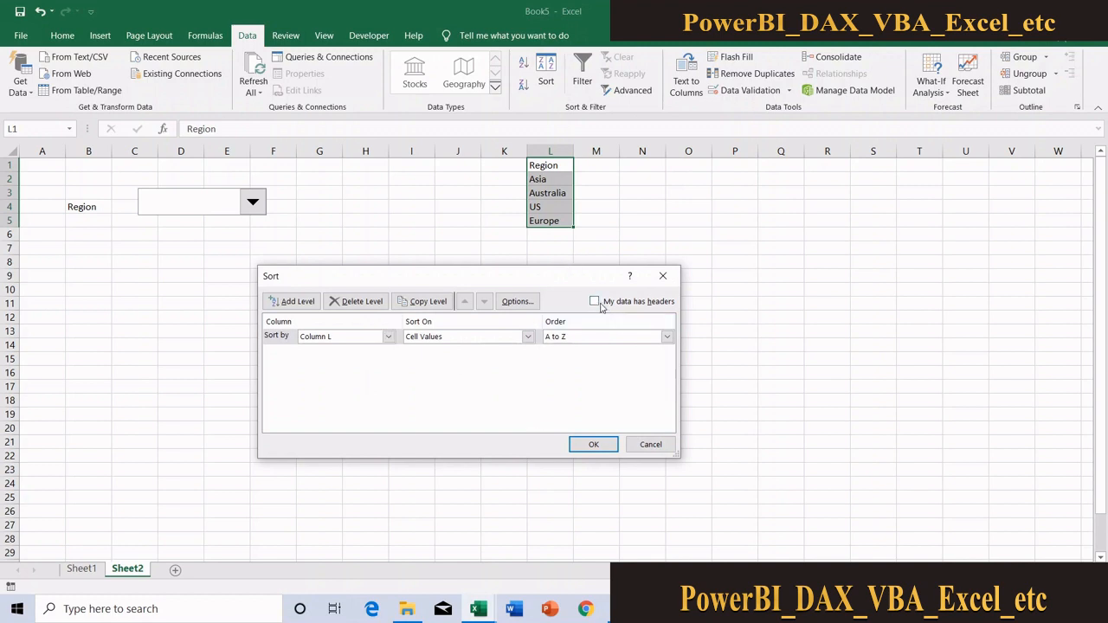
{"action": "left_click", "coordinate": [595, 445]}
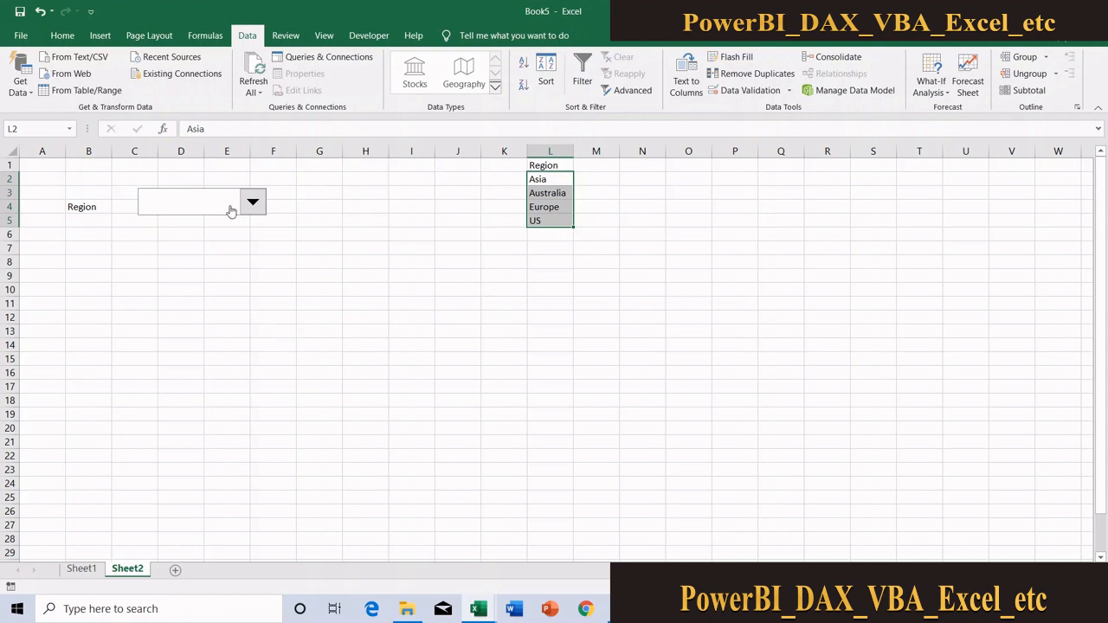
Set the input range of the Region combo box to $L$2:$L$5 in its control formatting
{"action": "left_click", "coordinate": [203, 211]}
{"action": "left_click", "coordinate": [196, 206]}
{"action": "key", "text": "ctrl"}
{"action": "left_click", "coordinate": [196, 206], "text": "ctrl"}
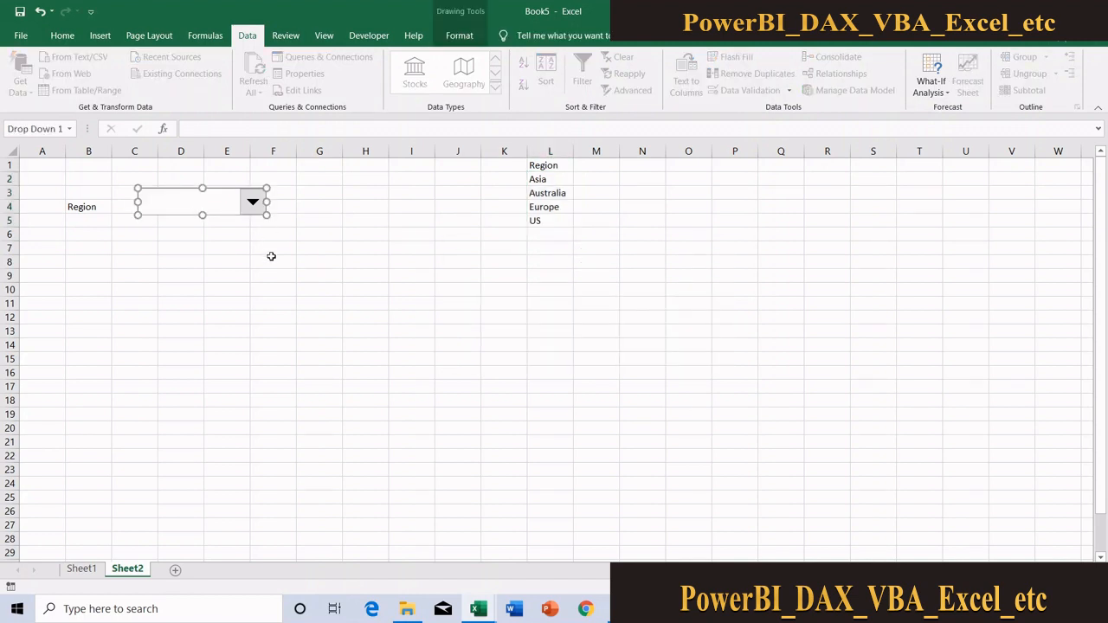
{"action": "left_click", "coordinate": [270, 258]}
{"action": "right_click", "coordinate": [236, 213]}
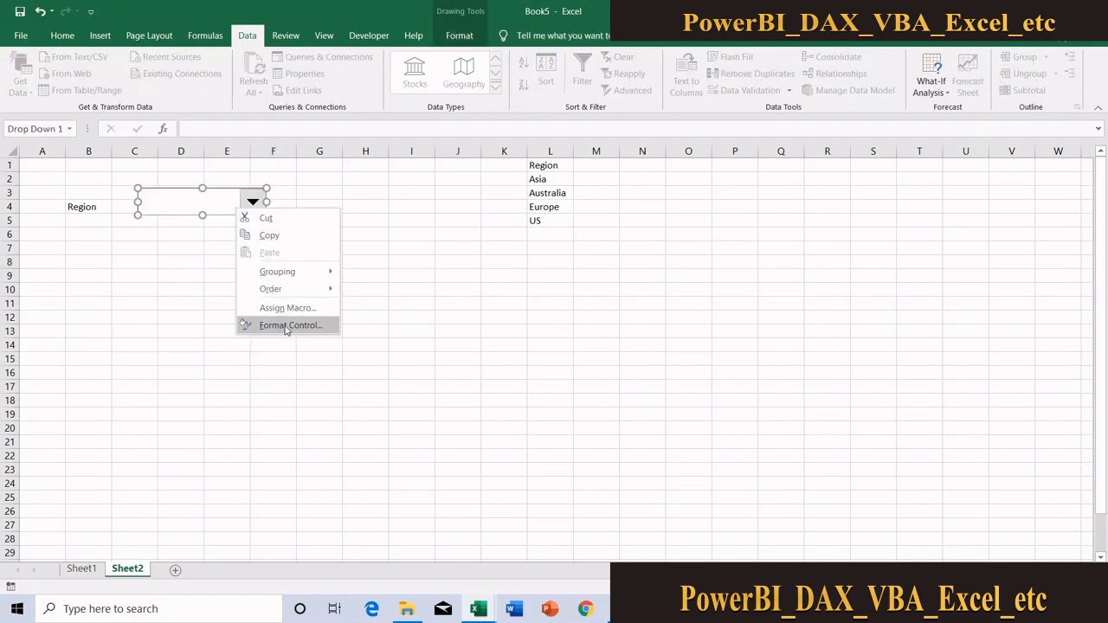
{"action": "left_click", "coordinate": [285, 325]}
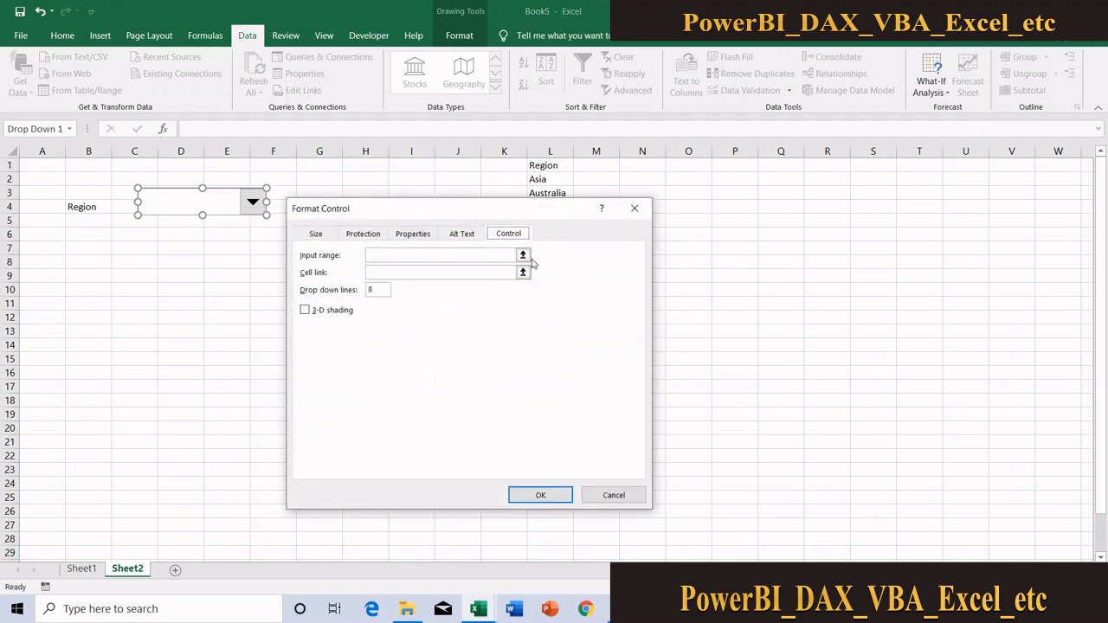
{"action": "left_click_drag", "start_coordinate": [495, 208], "coordinate": [288, 206]}
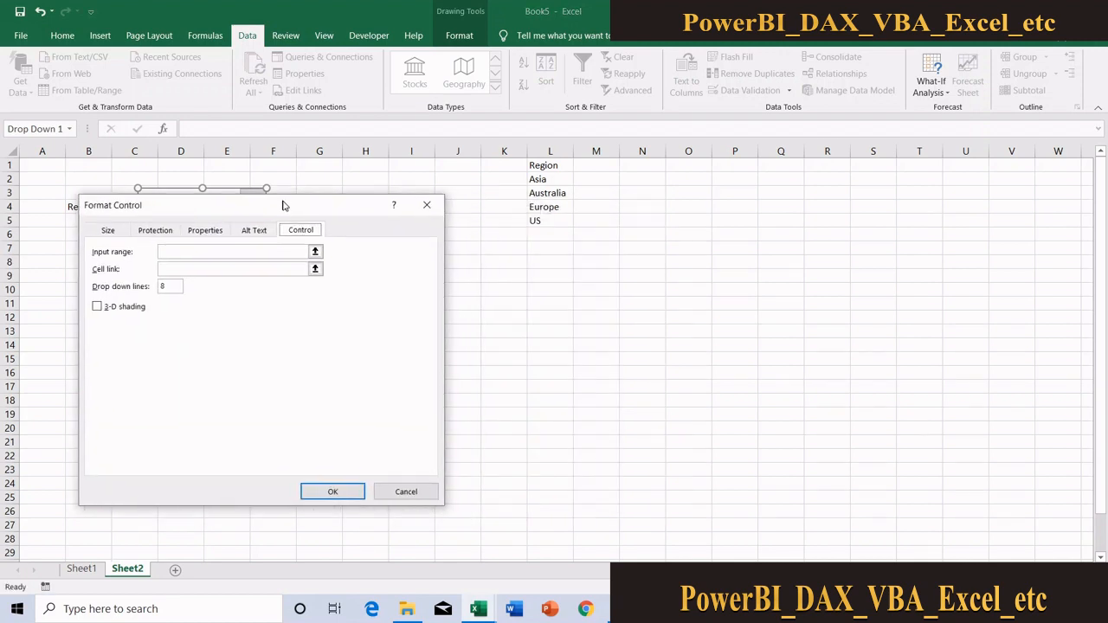
{"action": "left_click", "coordinate": [317, 253]}
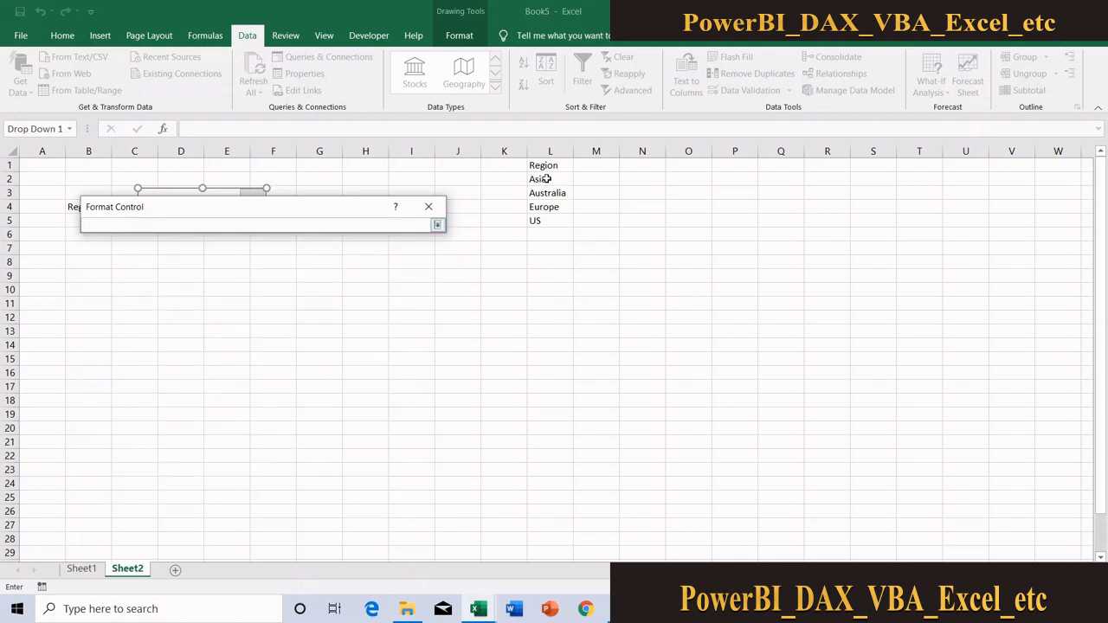
{"action": "left_click_drag", "start_coordinate": [547, 178], "coordinate": [547, 223]}
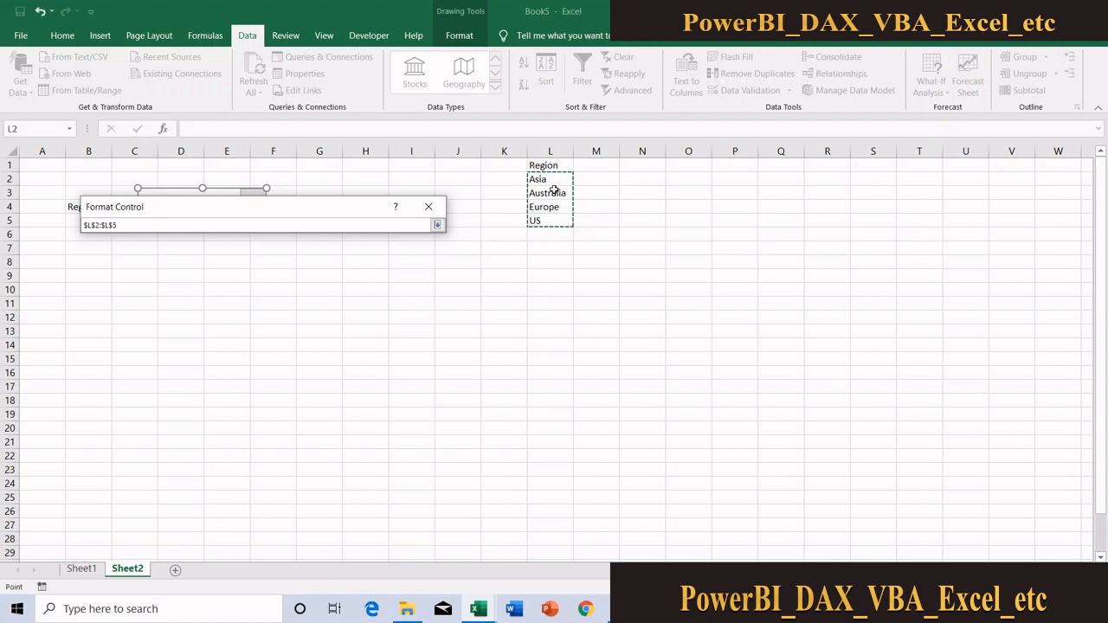
{"action": "left_click", "coordinate": [438, 226]}
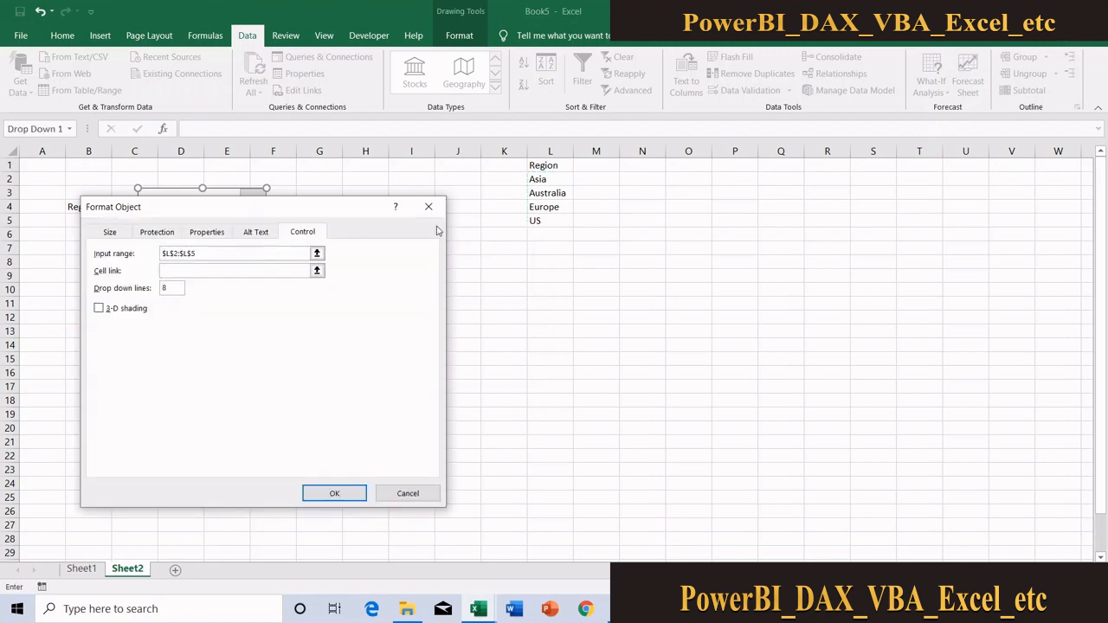
Link the Region combo box to cell $M$1 and apply the control settings
{"action": "left_click", "coordinate": [317, 270]}
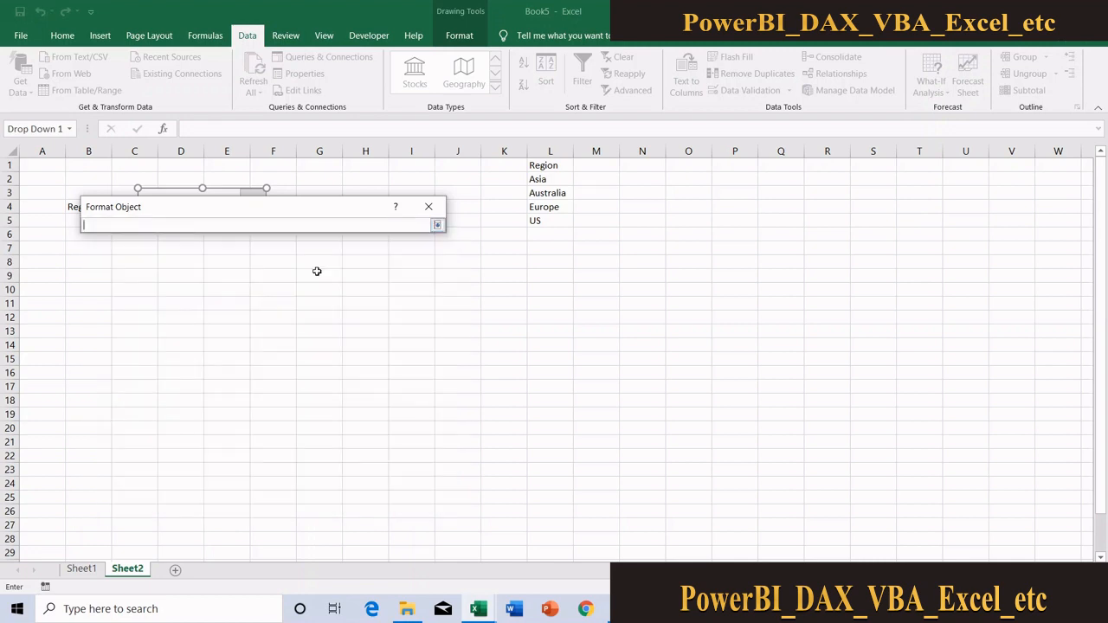
{"action": "left_click", "coordinate": [606, 163]}
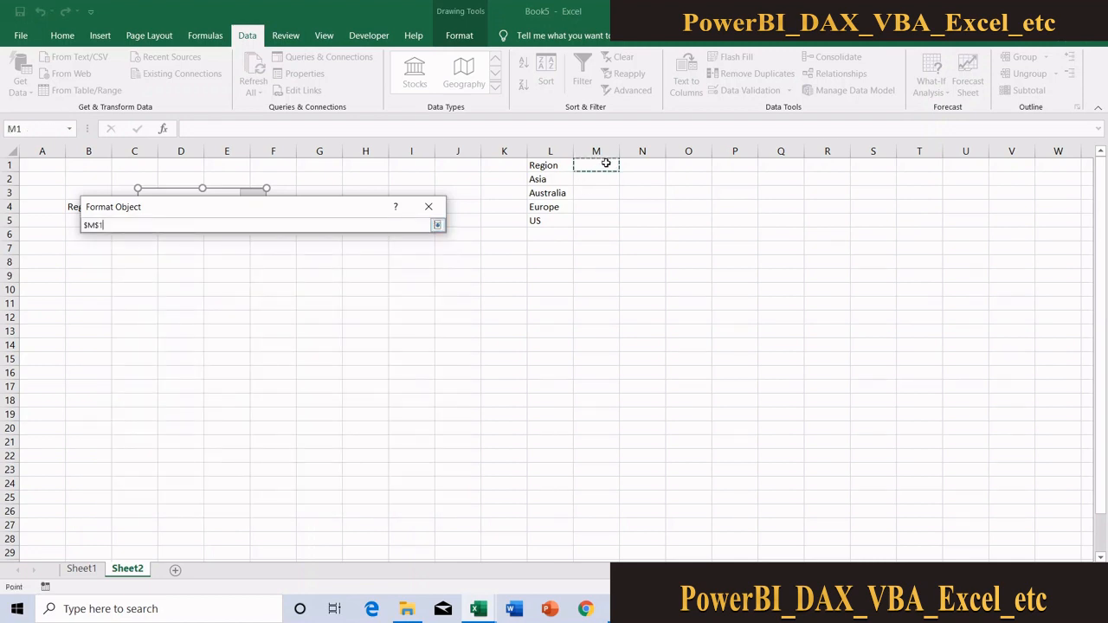
{"action": "left_click", "coordinate": [438, 226]}
{"action": "left_click", "coordinate": [345, 495]}
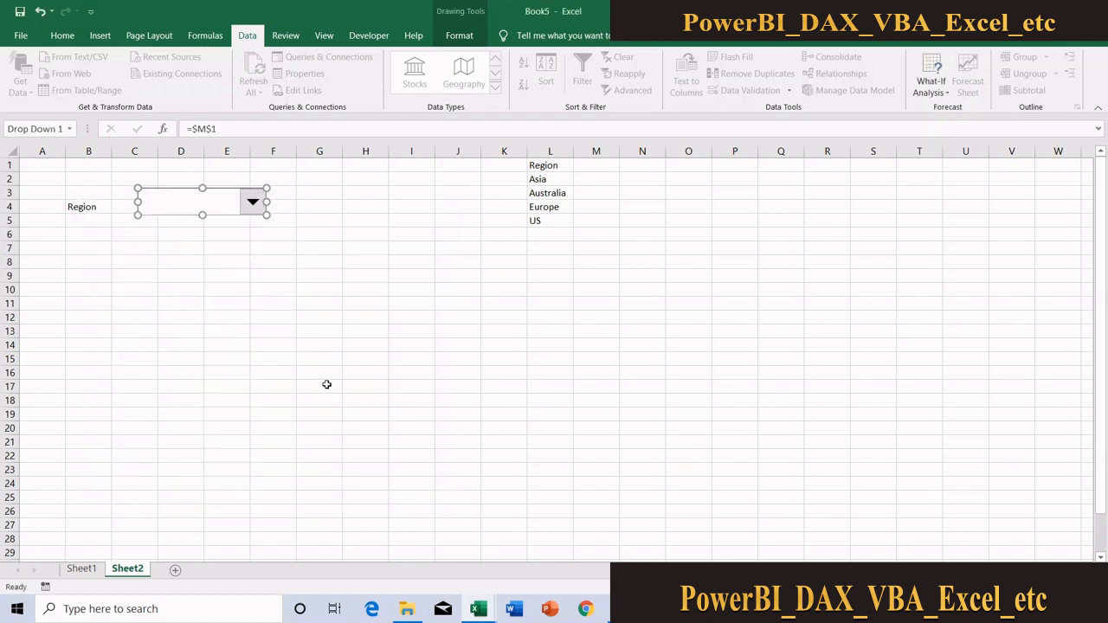
Test the Region combo box by choosing Europe, and compare the linked cell with the entries in L2:L4
{"action": "left_click", "coordinate": [326, 384]}
{"action": "left_click", "coordinate": [257, 215]}
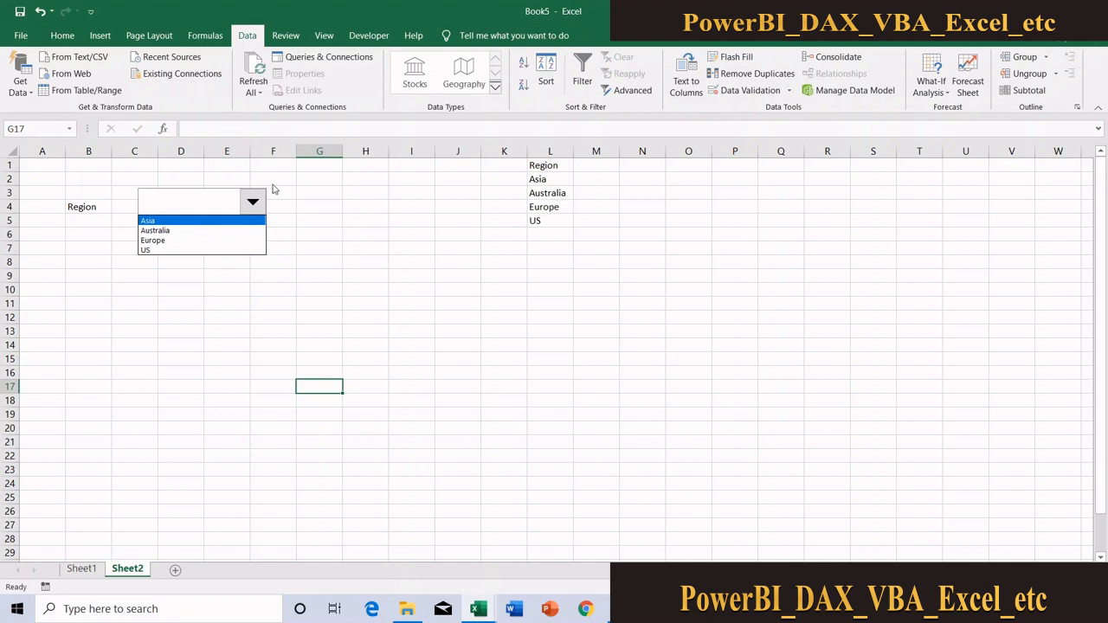
{"action": "left_click", "coordinate": [171, 241]}
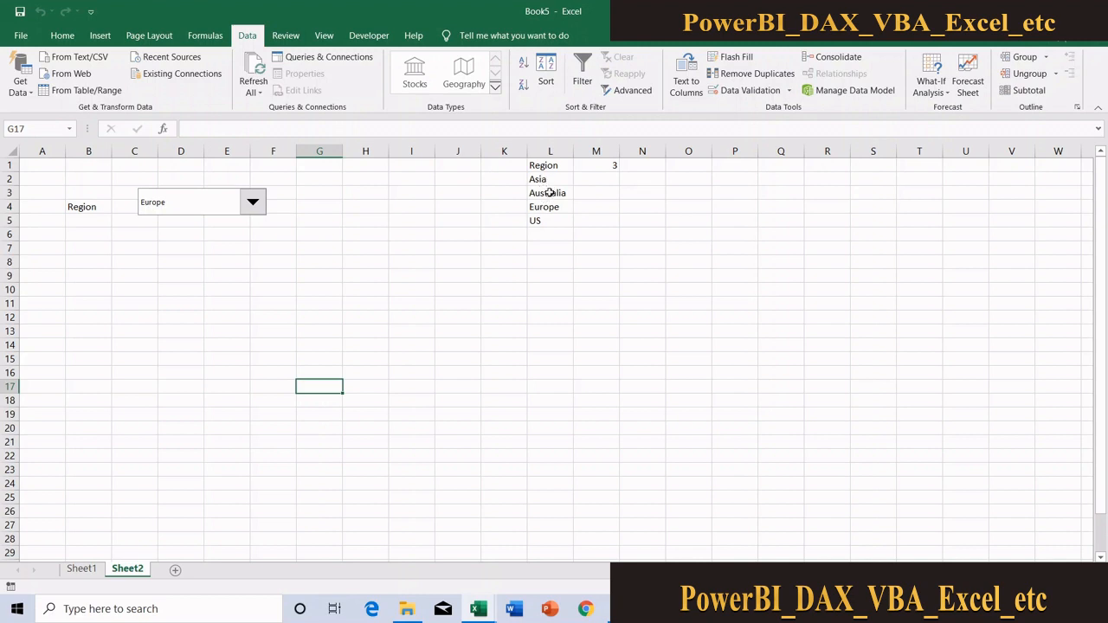
{"action": "left_click_drag", "start_coordinate": [547, 179], "coordinate": [549, 205]}
{"action": "left_click", "coordinate": [275, 248]}
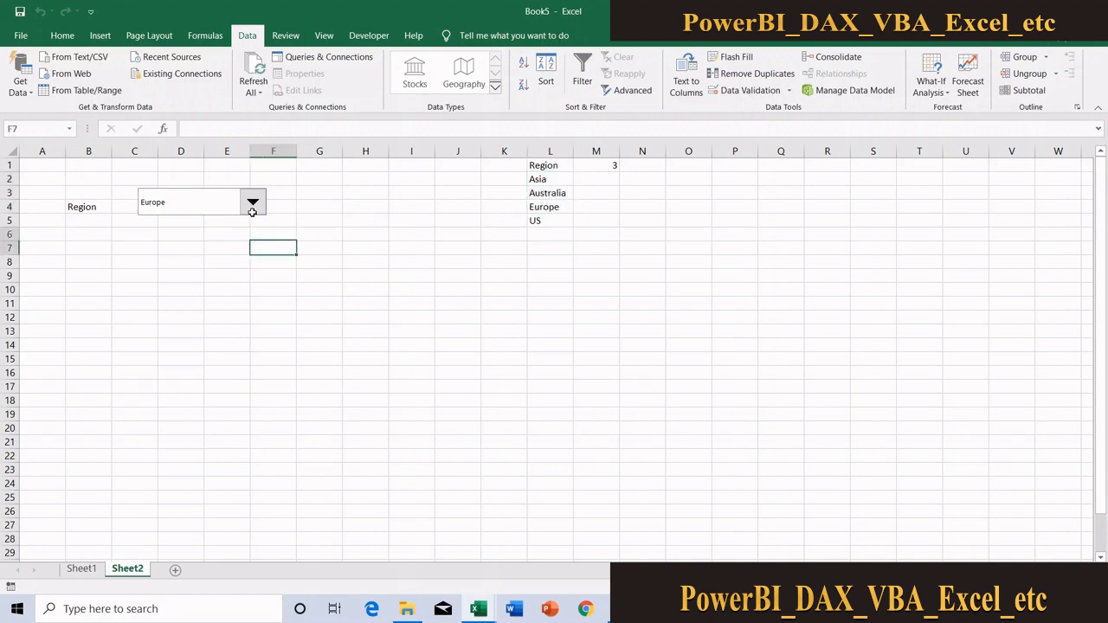
Choose Asia in the Region combo box and compare the linked cell with the list entry in L2
{"action": "left_click", "coordinate": [252, 207]}
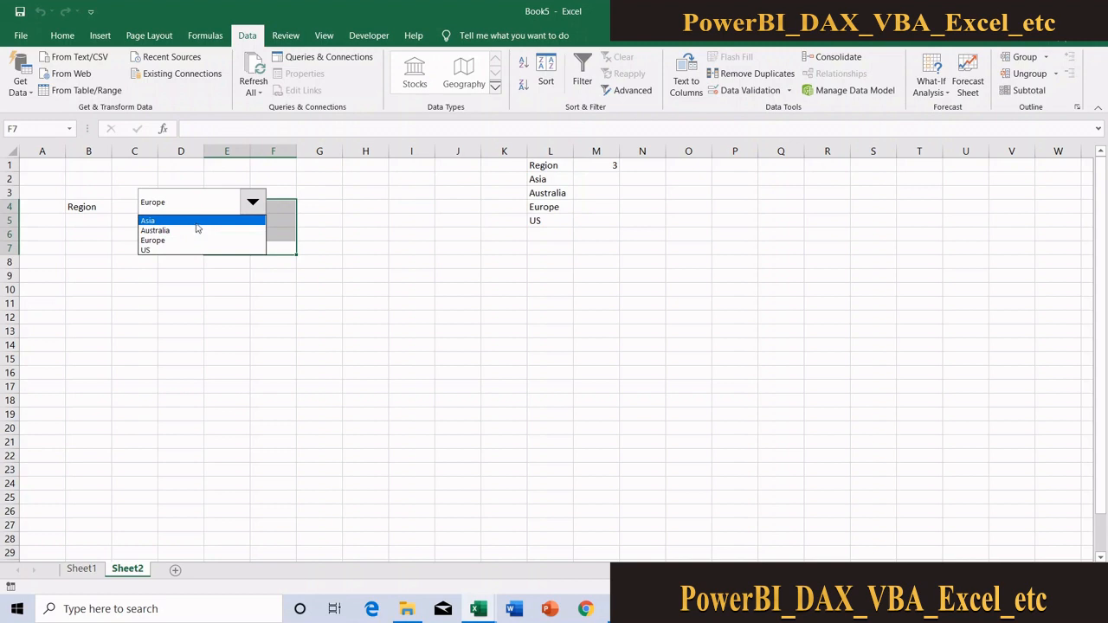
{"action": "left_click", "coordinate": [197, 224]}
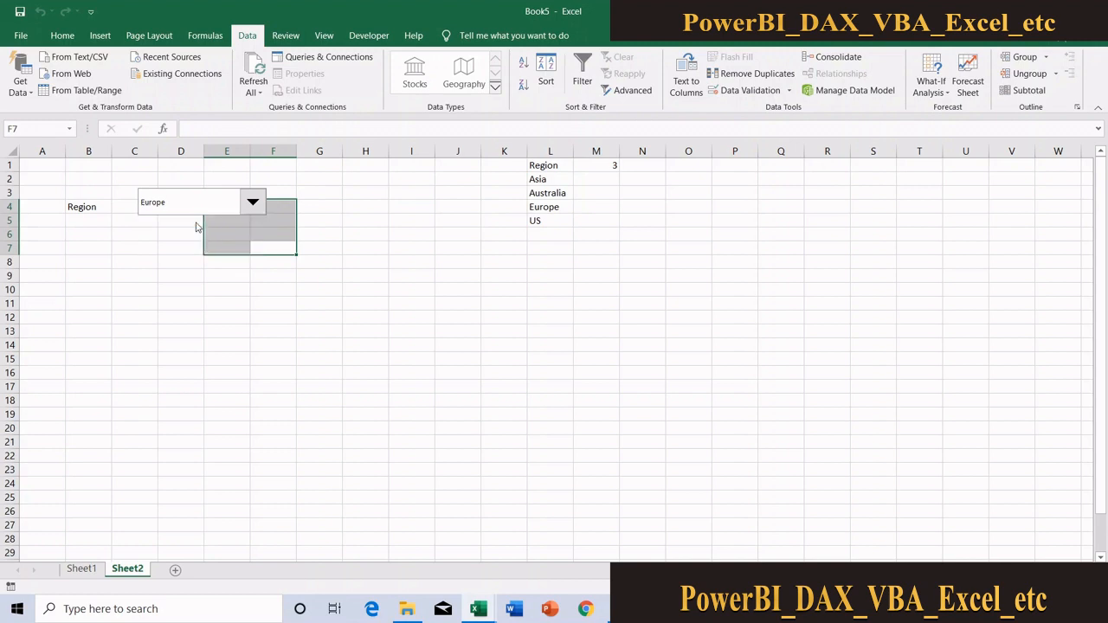
{"action": "left_click", "coordinate": [490, 192]}
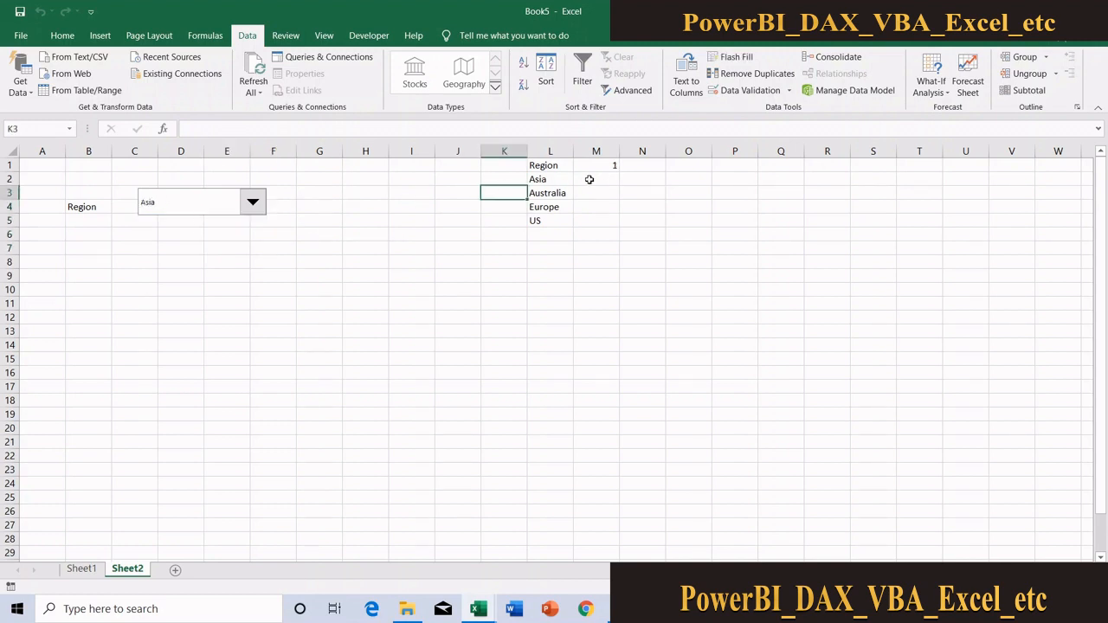
{"action": "left_click", "coordinate": [550, 178]}
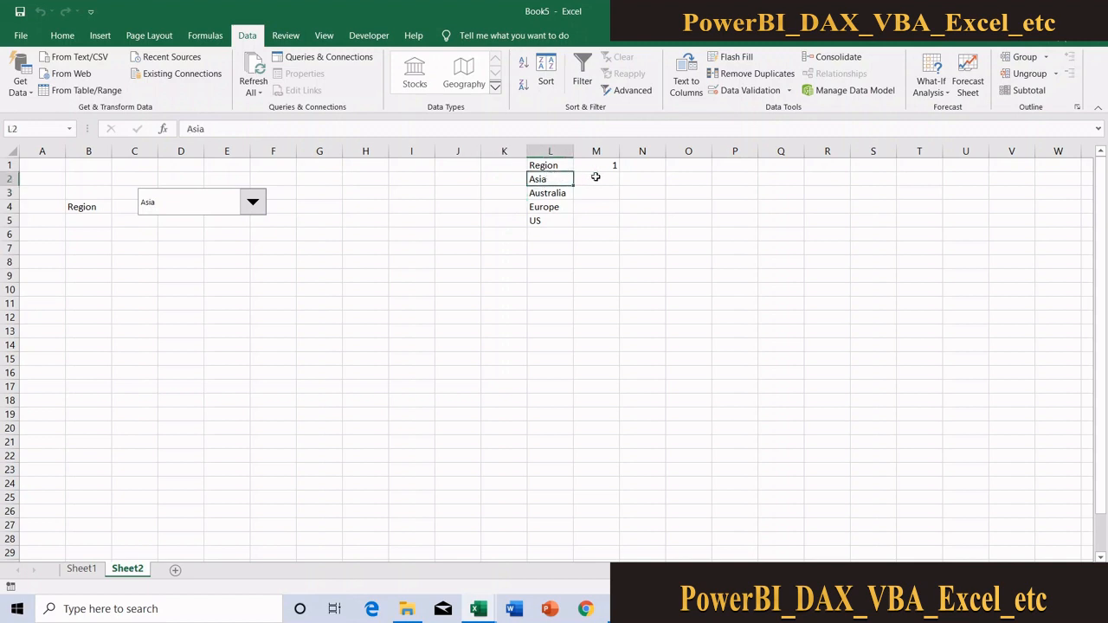
Choose US in the Region combo box and compare the linked cell with the list entry in L5
{"action": "left_click", "coordinate": [253, 204]}
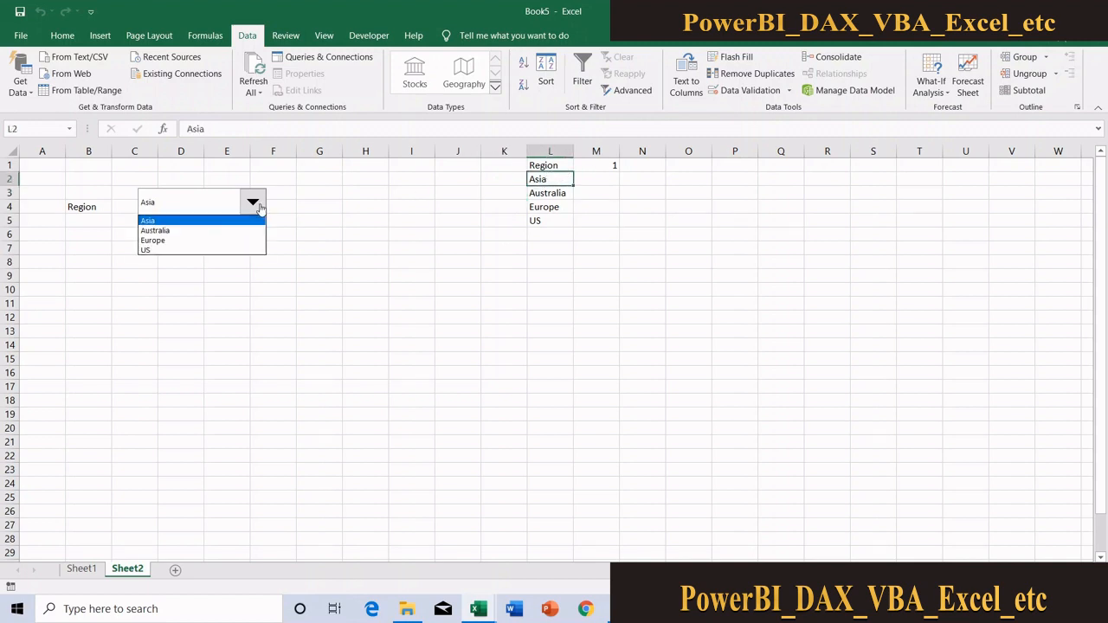
{"action": "left_click", "coordinate": [206, 251]}
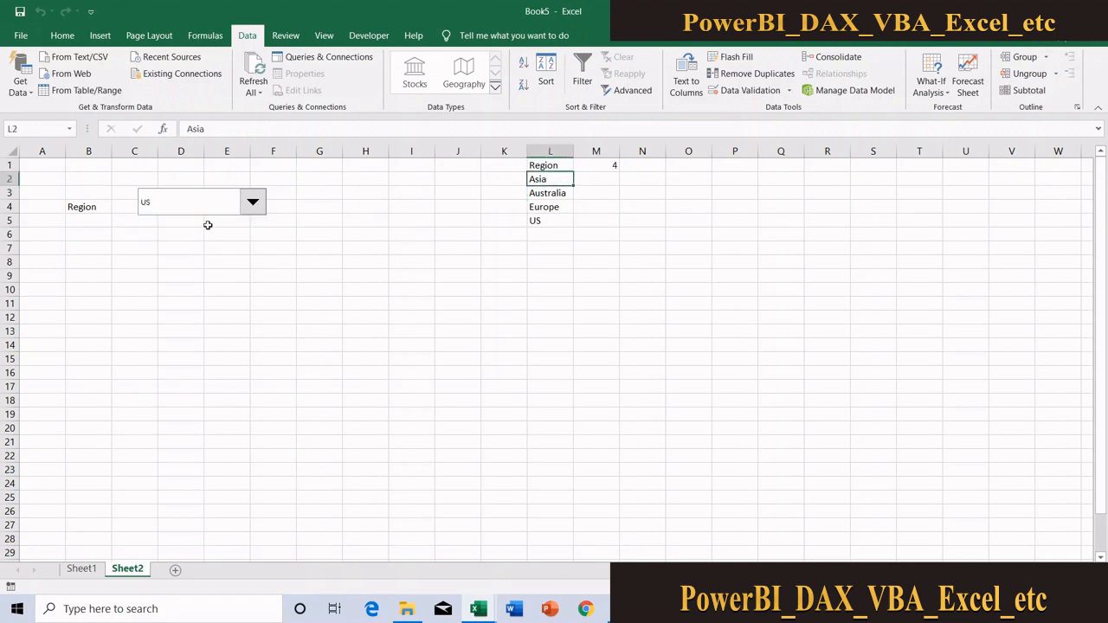
{"action": "left_click", "coordinate": [548, 211]}
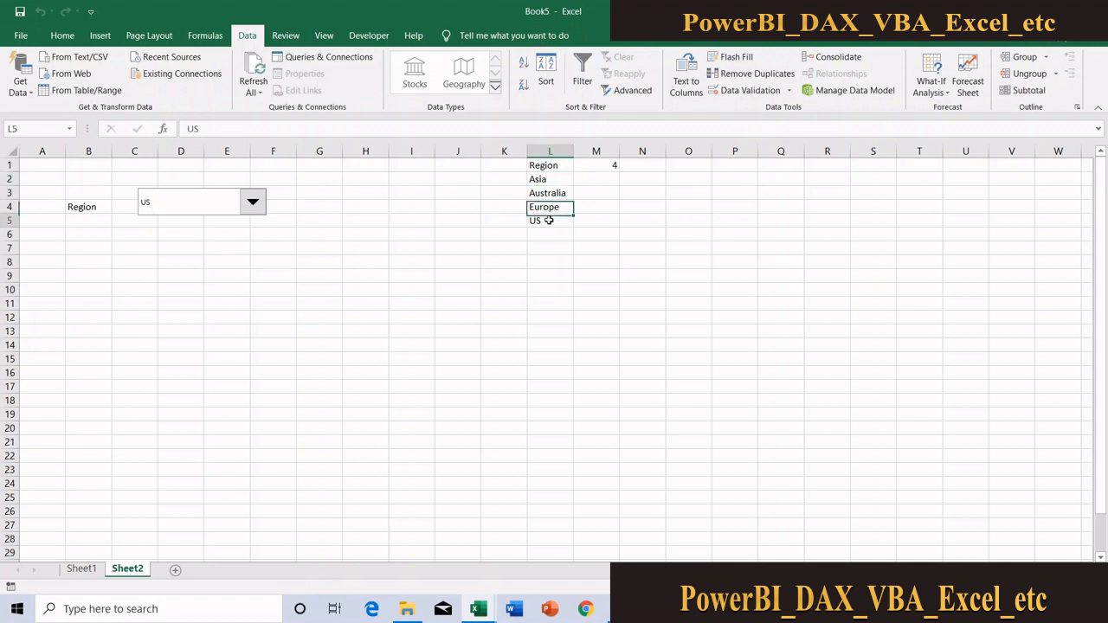
{"action": "left_click", "coordinate": [549, 221]}
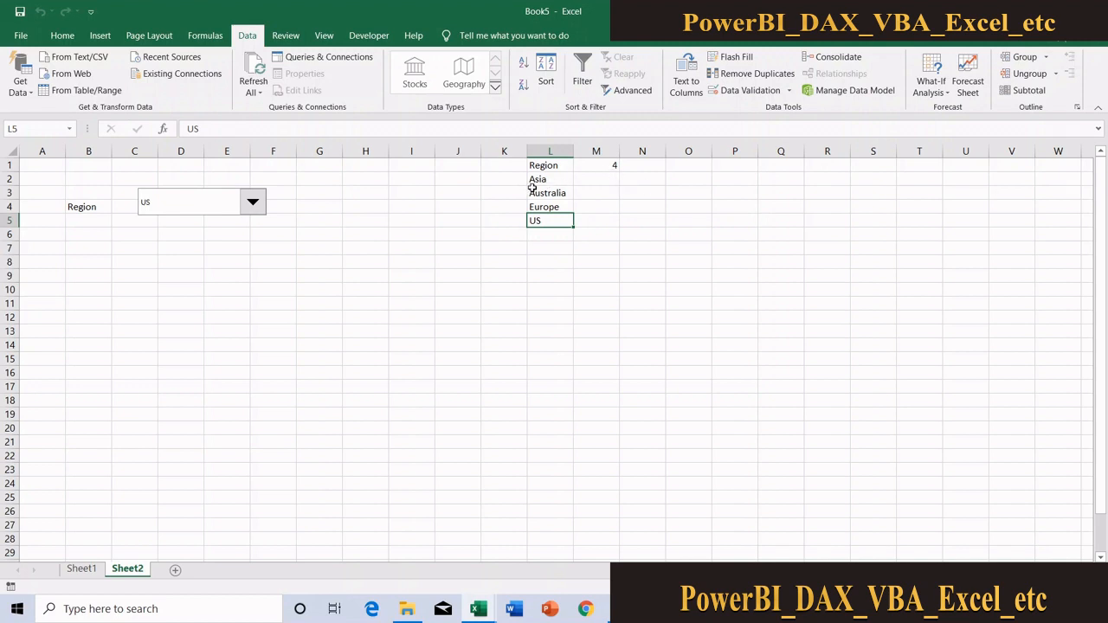
Widen column M and enter =INDEX(L2:L5,M1) in cell M2 to return the chosen region's name
{"action": "left_click", "coordinate": [600, 182]}
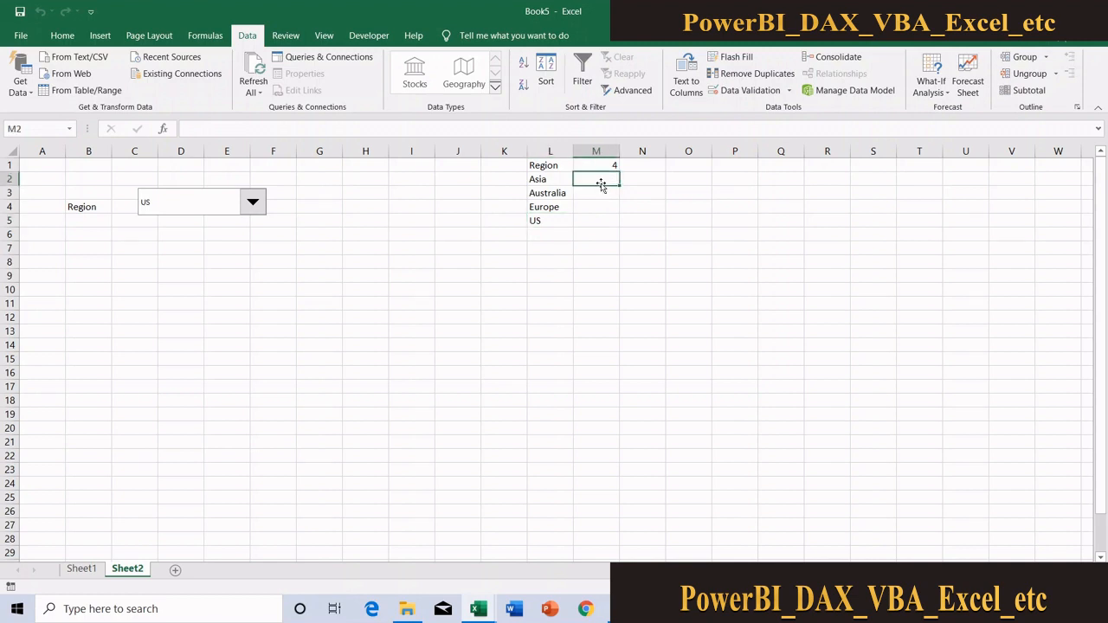
{"action": "left_click_drag", "start_coordinate": [619, 151], "coordinate": [653, 152]}
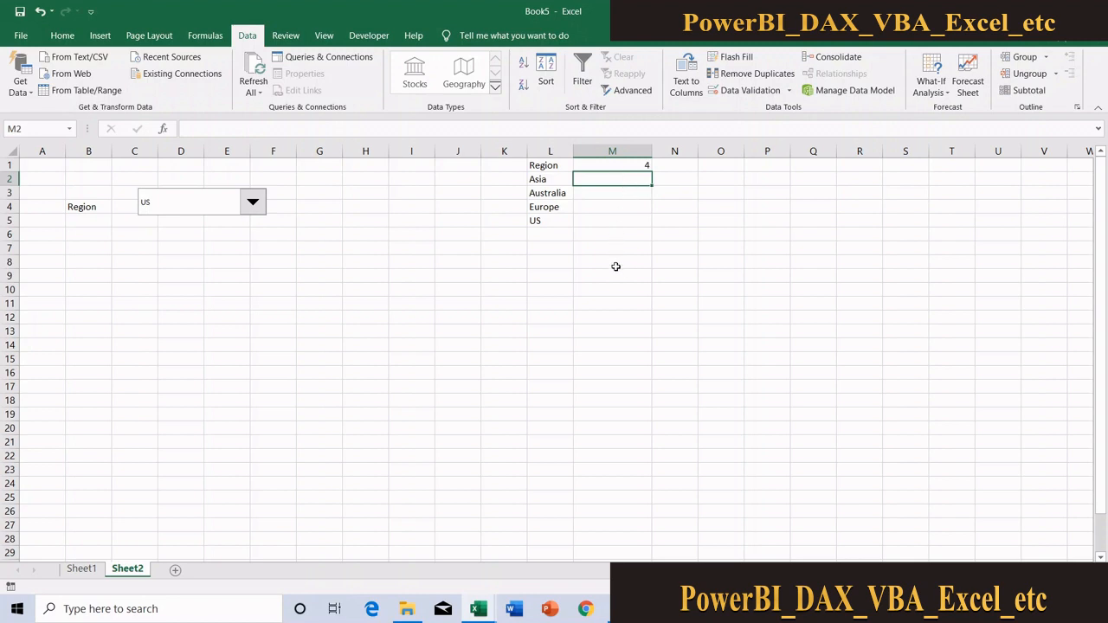
{"action": "type", "text": "=inde"}
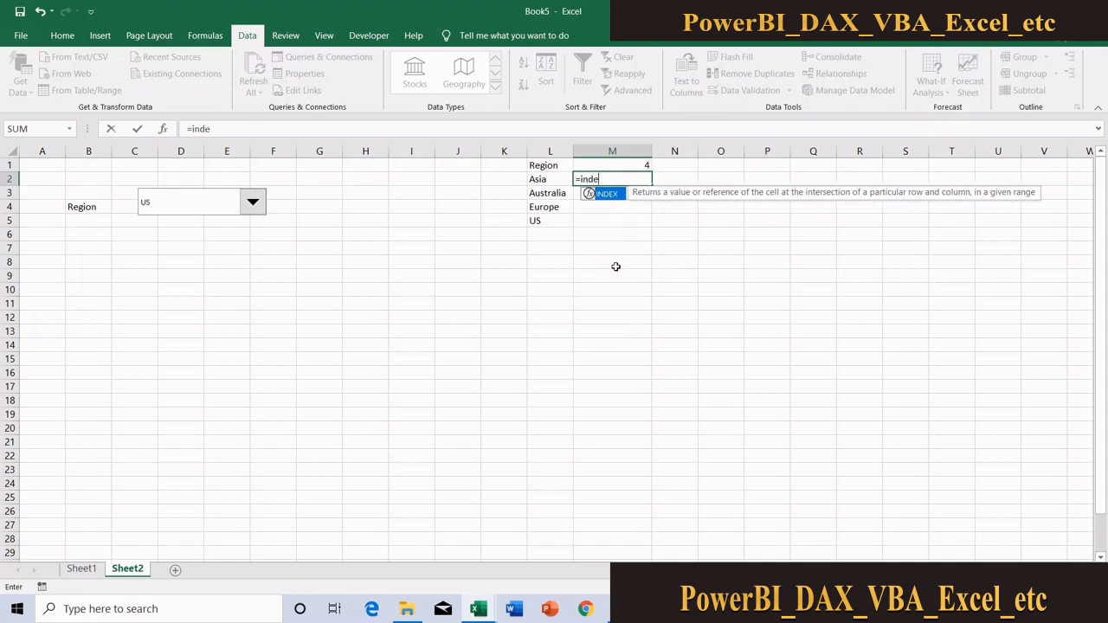
{"action": "type", "text": "x"}
{"action": "key", "text": "Tab"}
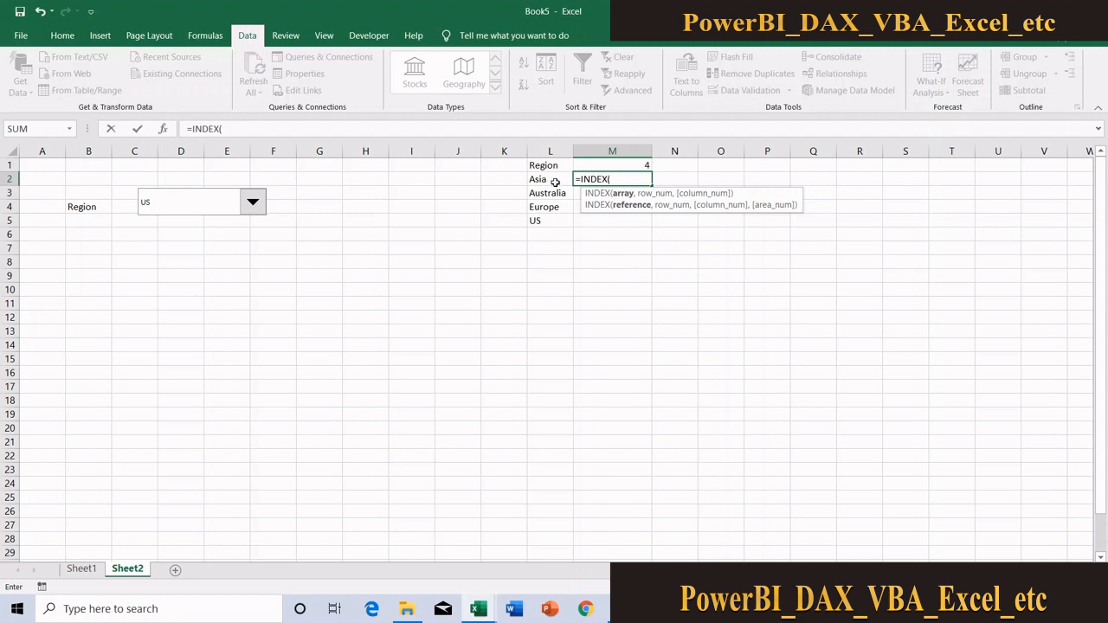
{"action": "left_click_drag", "start_coordinate": [549, 178], "coordinate": [550, 219]}
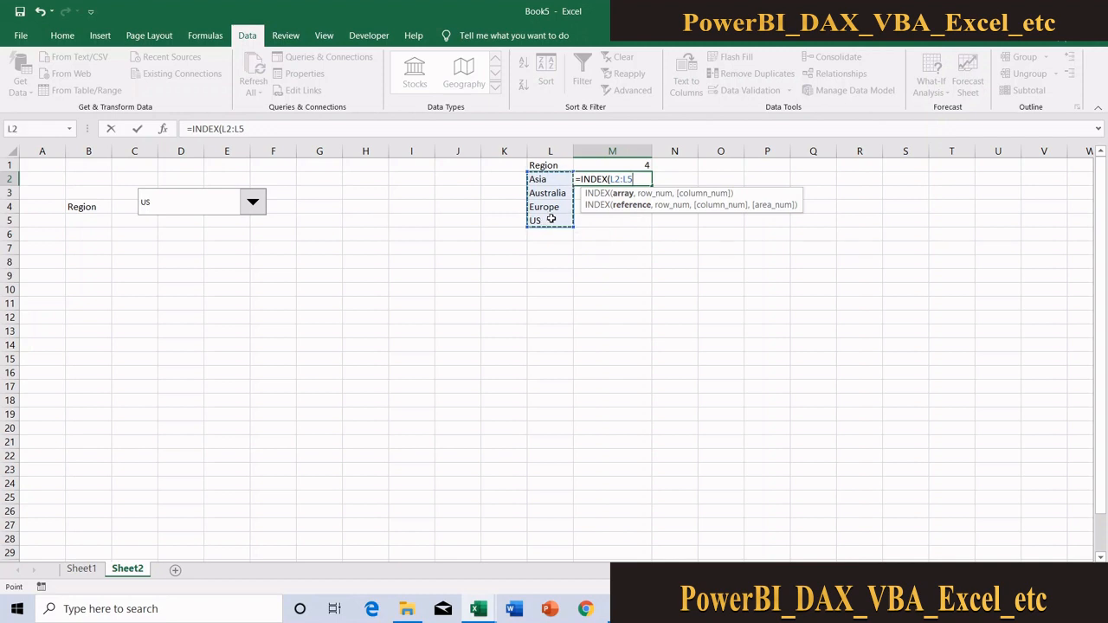
{"action": "type", "text": ","}
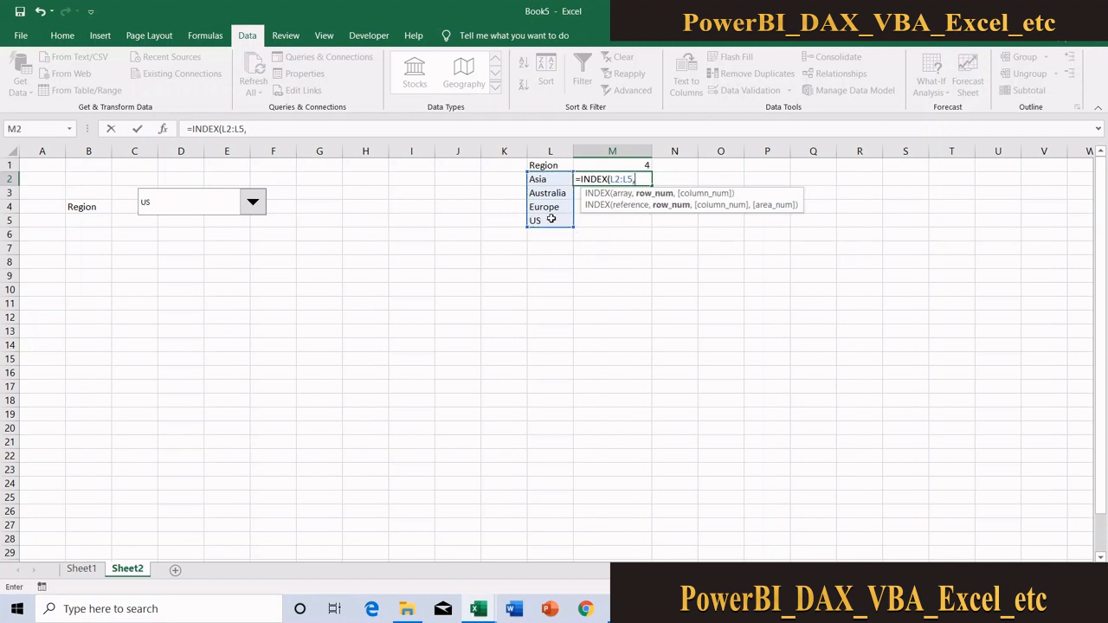
{"action": "left_click", "coordinate": [634, 163]}
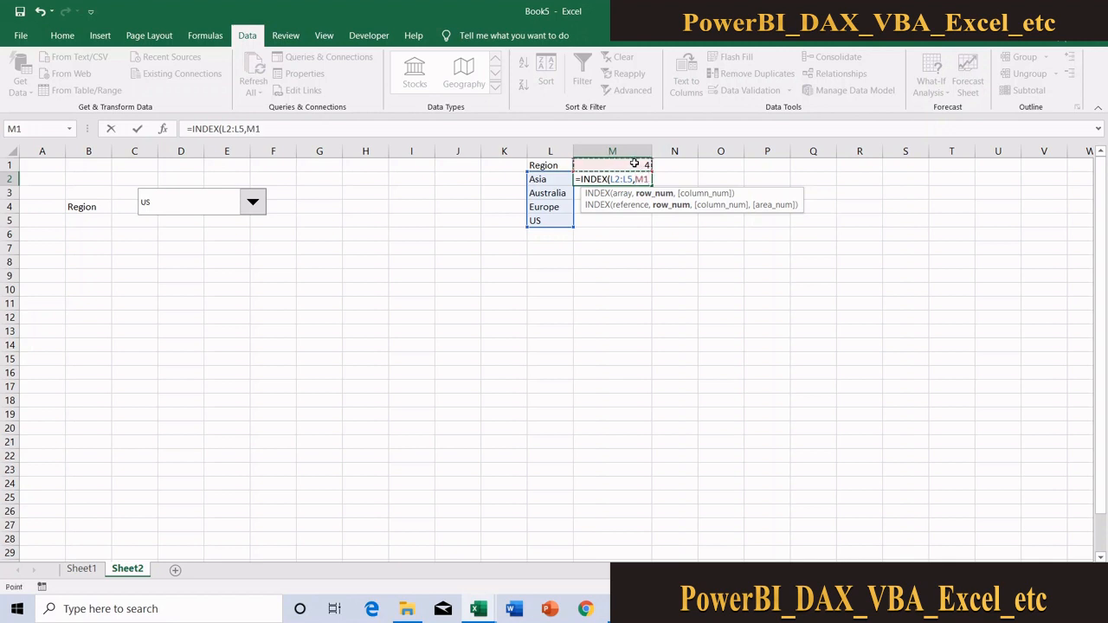
{"action": "type", "text": ")"}
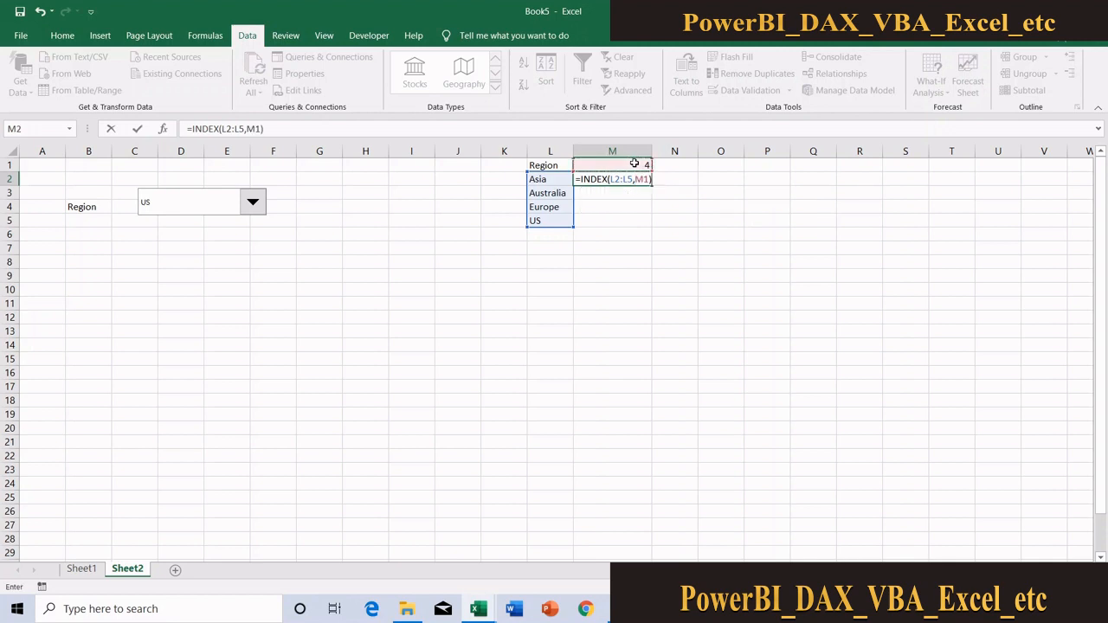
{"action": "key", "text": "Return"}
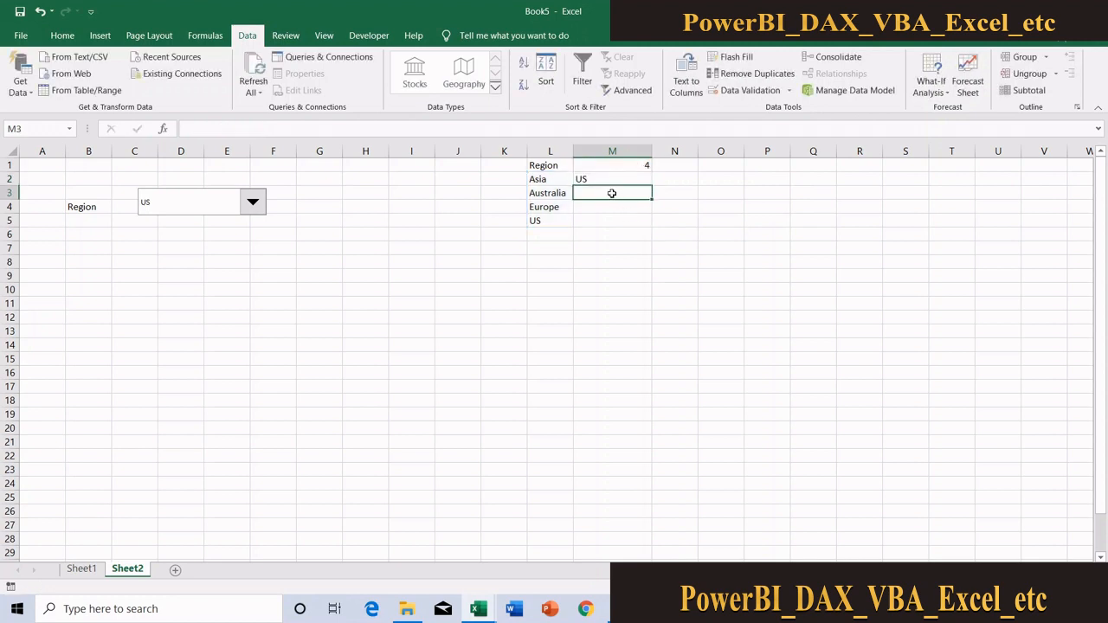
Test the Region combo box with Australia and then Asia, checking the INDEX formula's result in M2 each time
{"action": "left_click", "coordinate": [252, 202]}
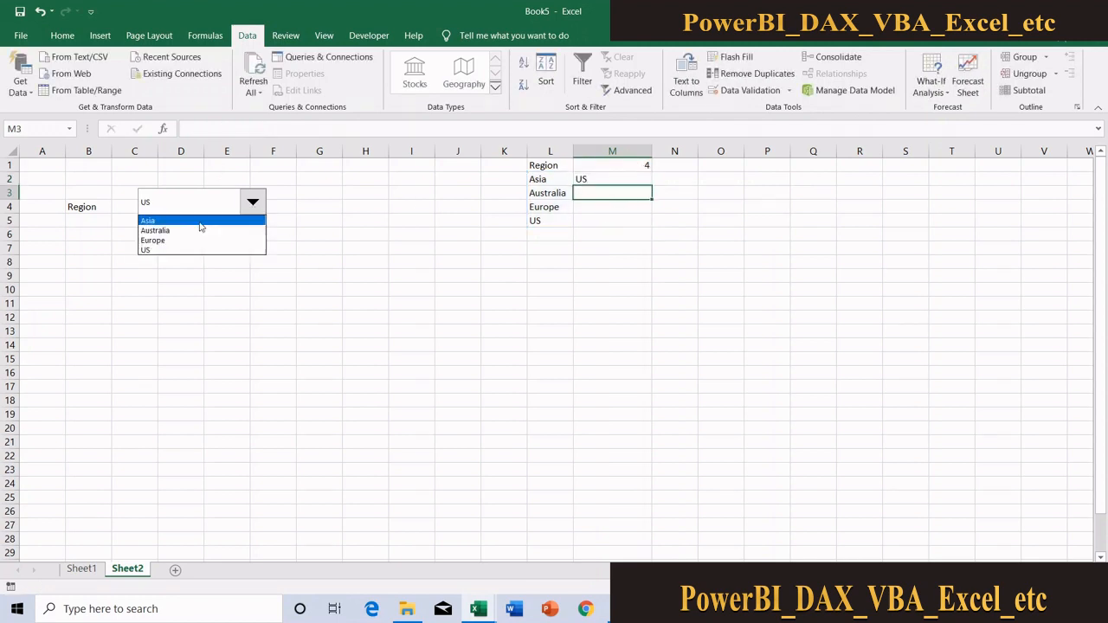
{"action": "left_click", "coordinate": [192, 232]}
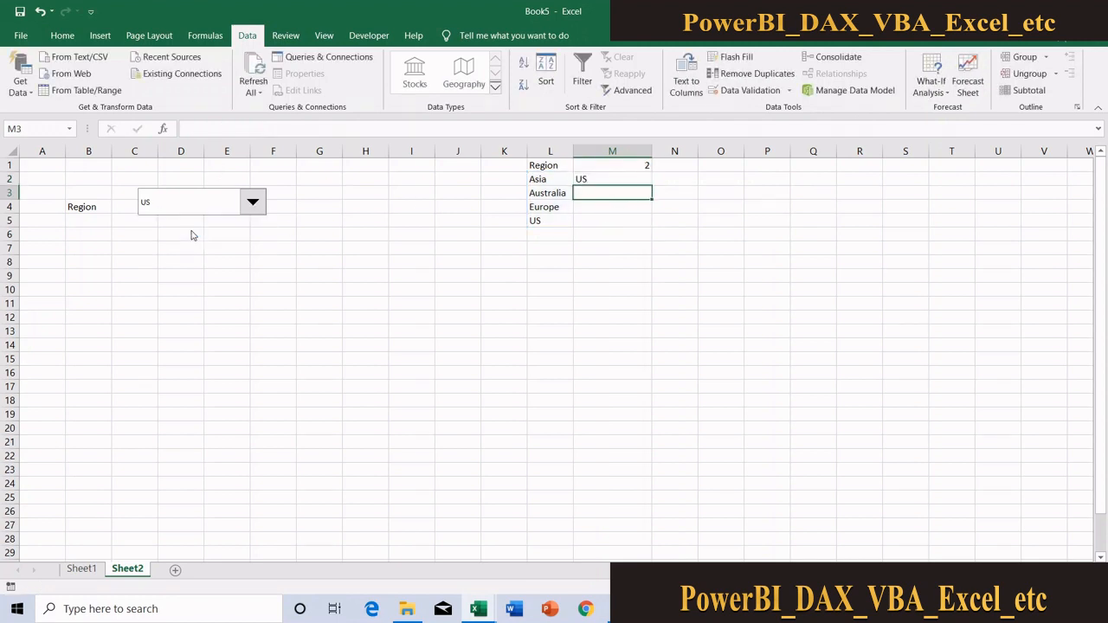
{"action": "left_click", "coordinate": [254, 206]}
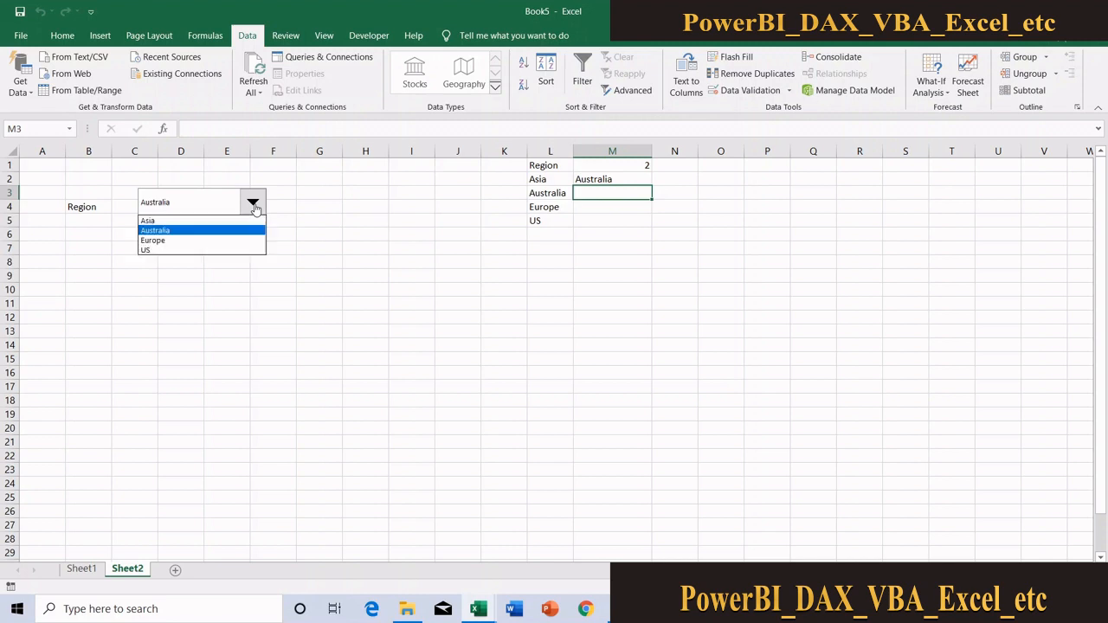
{"action": "left_click", "coordinate": [212, 223]}
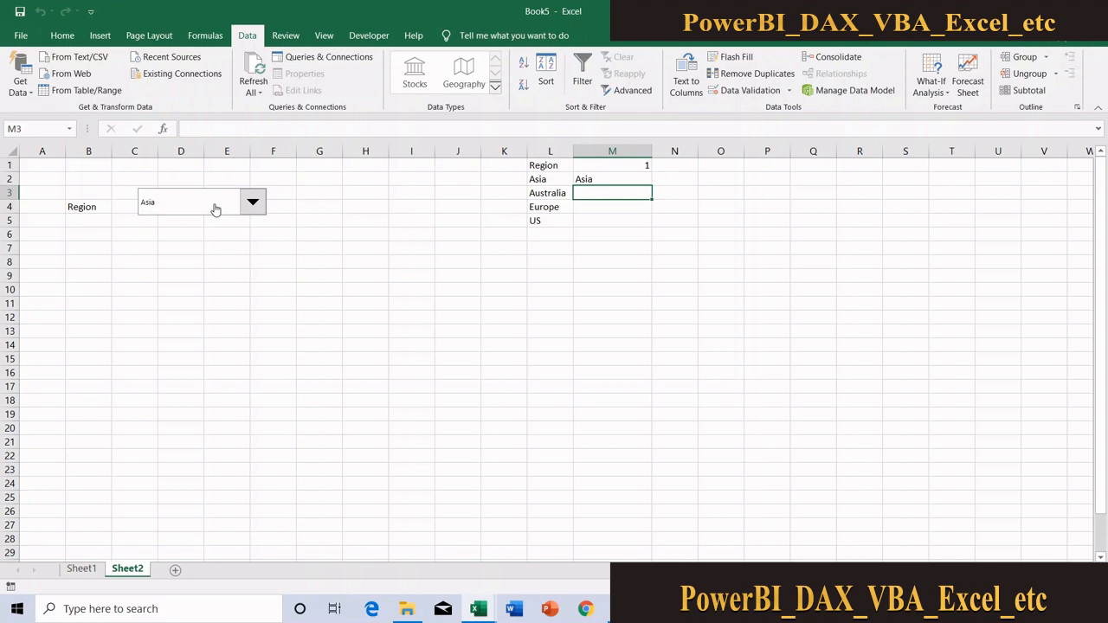
{"action": "left_click", "coordinate": [635, 178]}
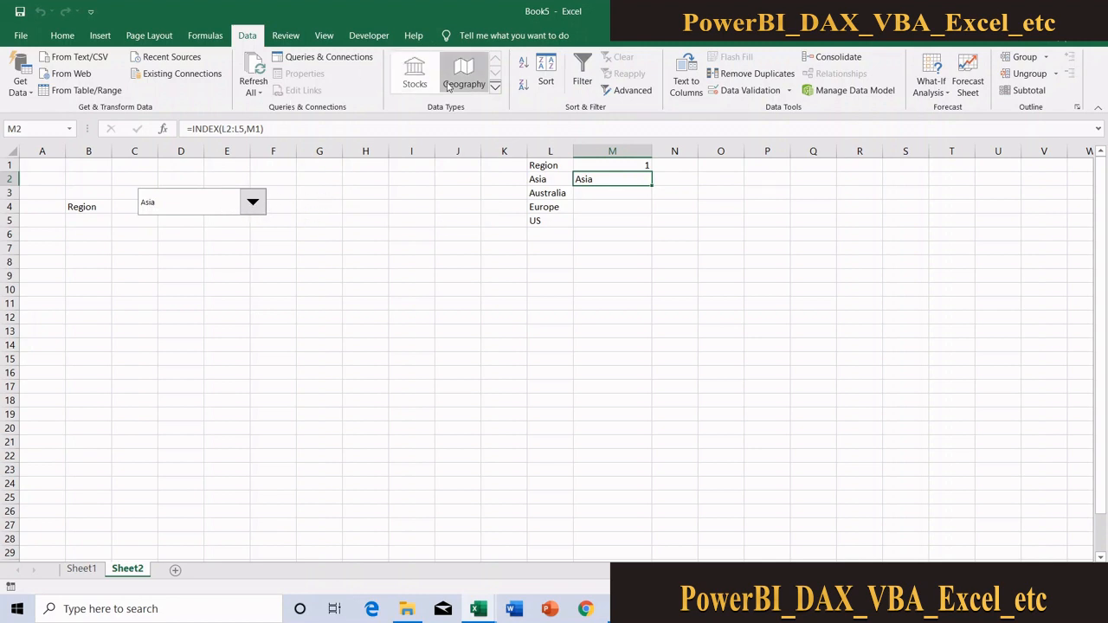
Draw a second combo box form control across columns H to K at row 4 and label it Country in G4
{"action": "left_click", "coordinate": [372, 37]}
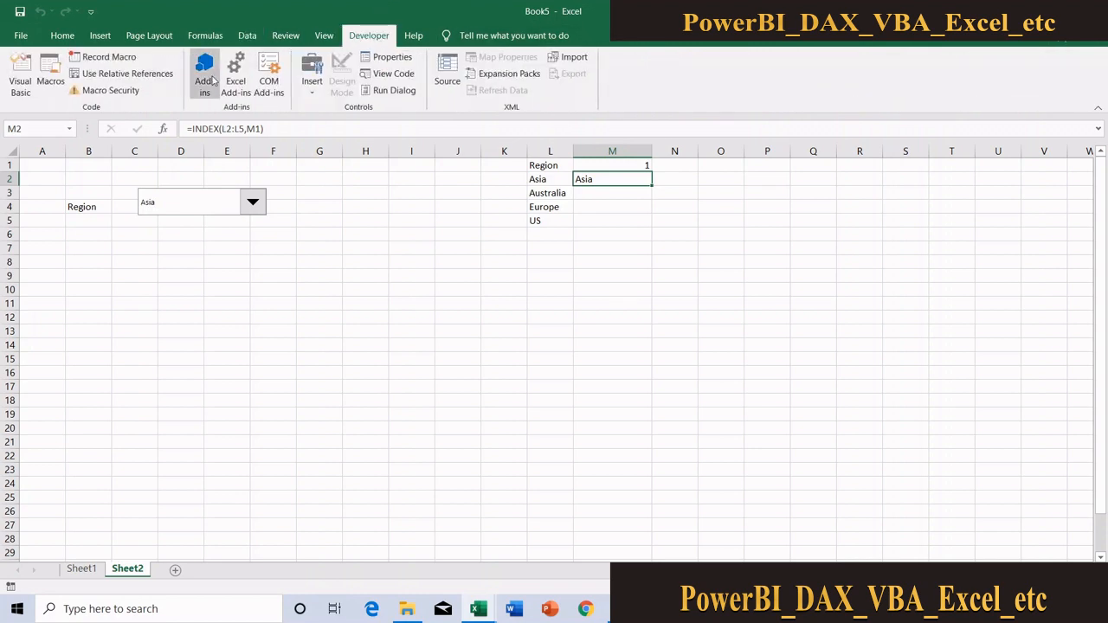
{"action": "left_click", "coordinate": [317, 96]}
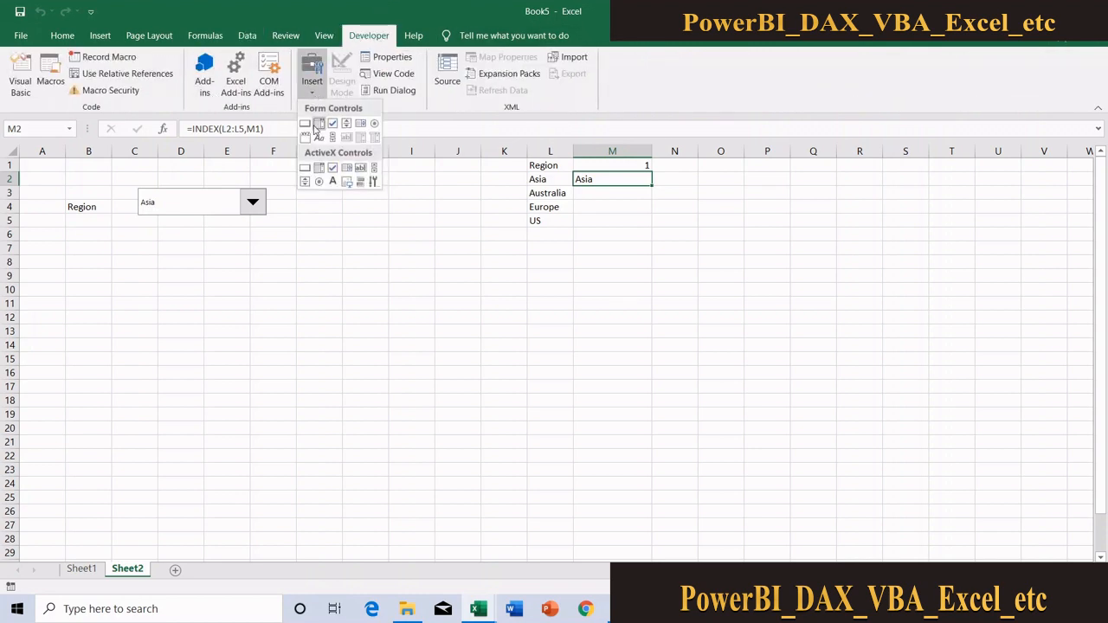
{"action": "left_click", "coordinate": [319, 123]}
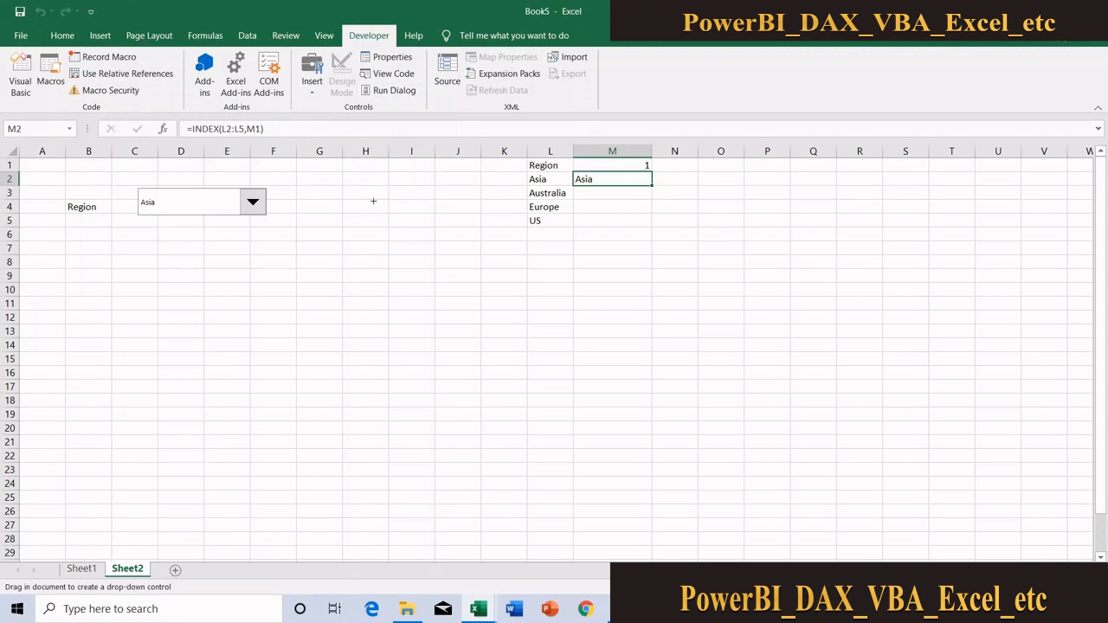
{"action": "mouse_move", "coordinate": [367, 192]}
{"action": "left_mouse_down"}
{"action": "mouse_move", "coordinate": [389, 206]}
{"action": "mouse_move", "coordinate": [489, 214]}
{"action": "left_mouse_up"}
{"action": "left_click", "coordinate": [317, 208]}
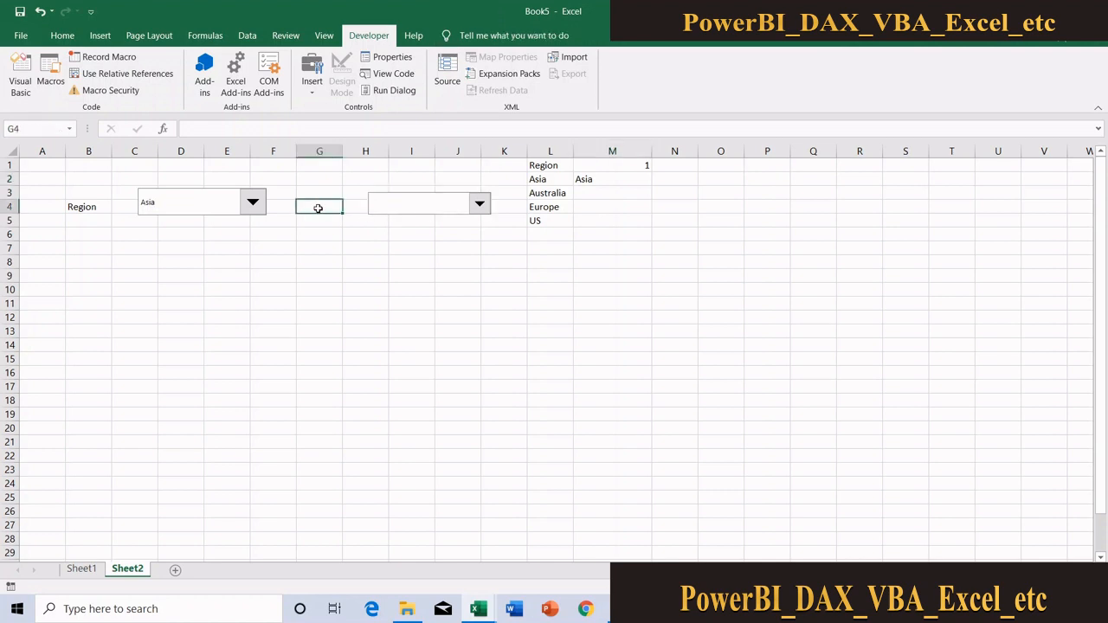
{"action": "type", "text": "Country"}
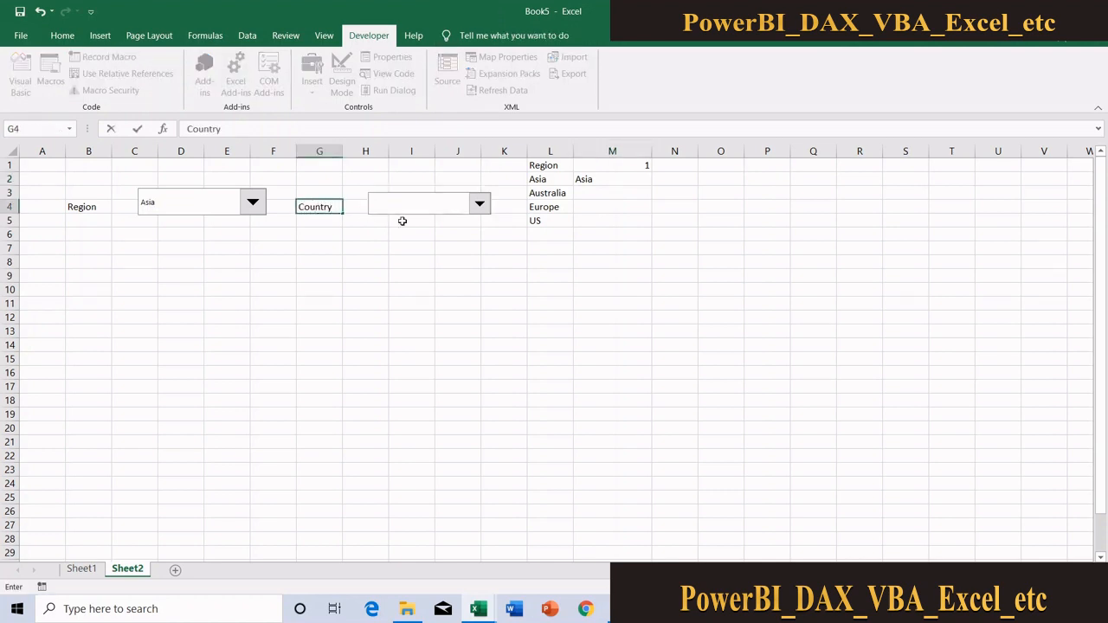
{"action": "key", "text": "Return"}
{"action": "left_click", "coordinate": [421, 235]}
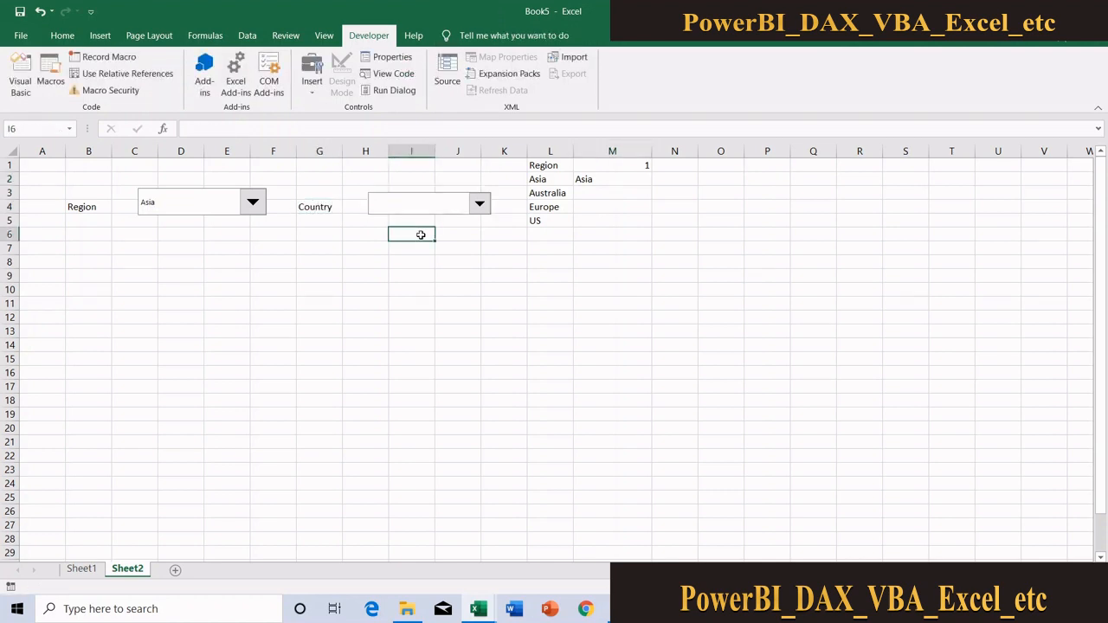
{"action": "left_click", "coordinate": [253, 204]}
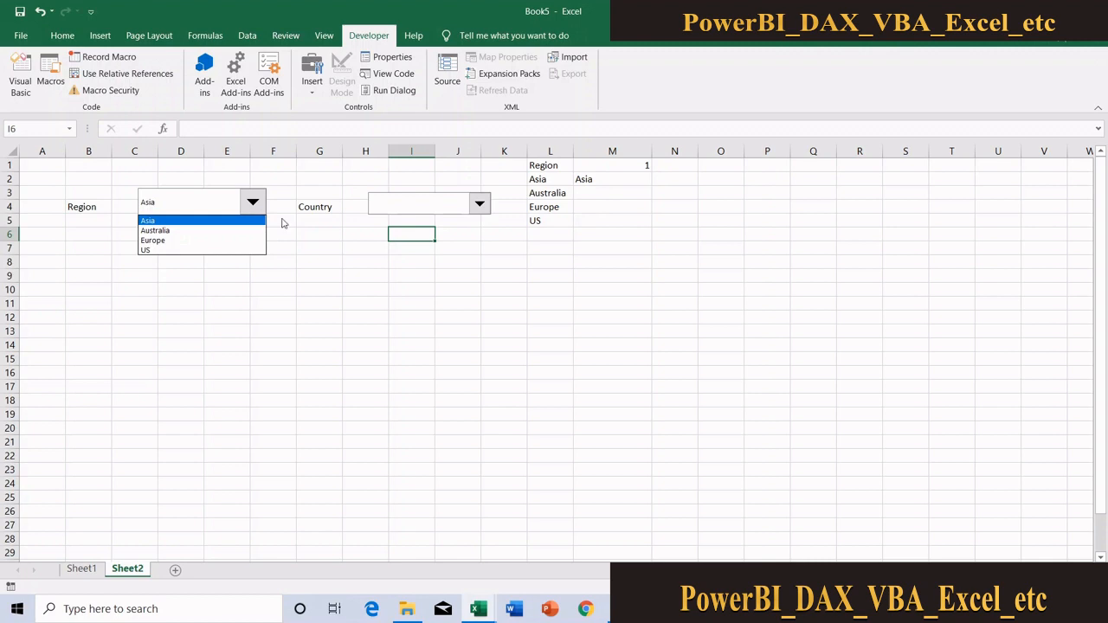
{"action": "left_click", "coordinate": [344, 275]}
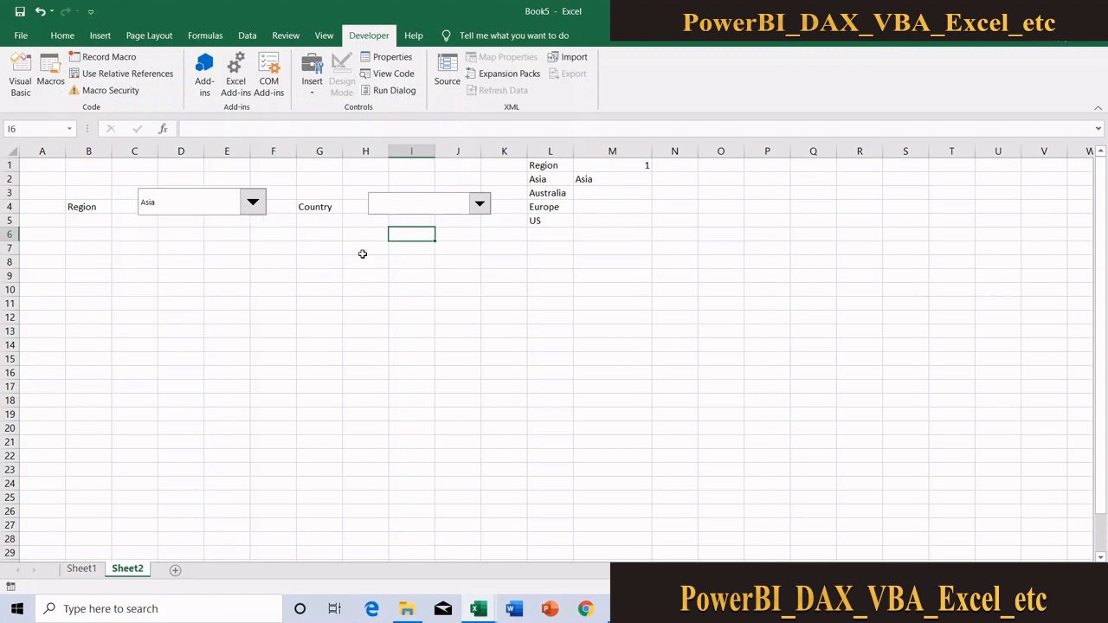
{"action": "left_click", "coordinate": [414, 208]}
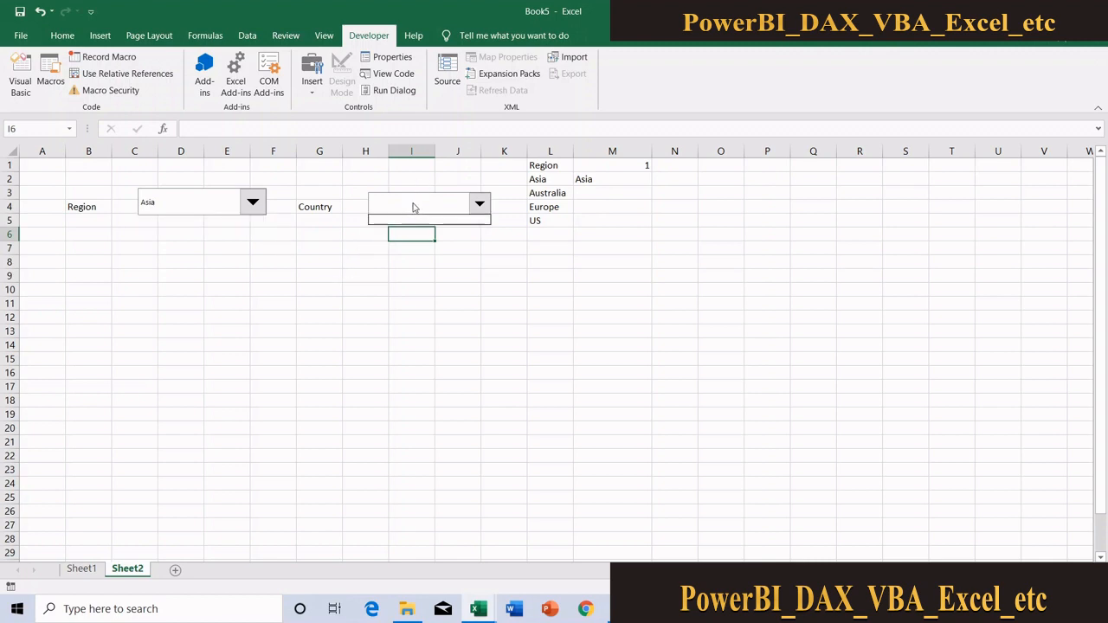
{"action": "left_click", "coordinate": [280, 259]}
Copy the full Country and Region columns from Sheet1 and paste them into Sheet2 starting at cell P1
{"action": "left_click", "coordinate": [81, 571]}
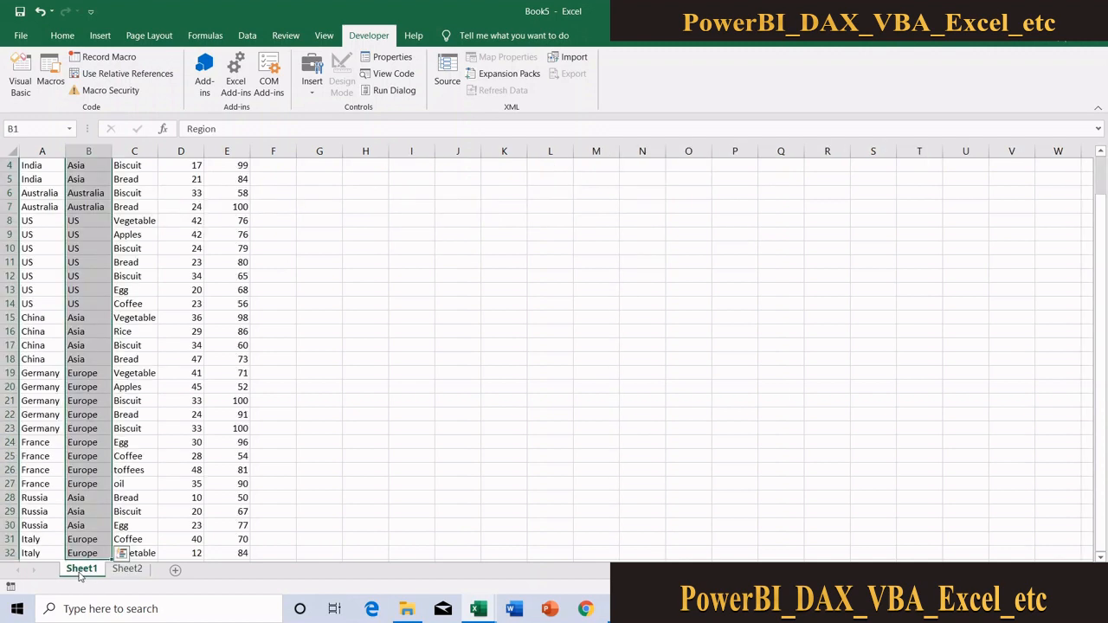
{"action": "left_click", "coordinate": [31, 222]}
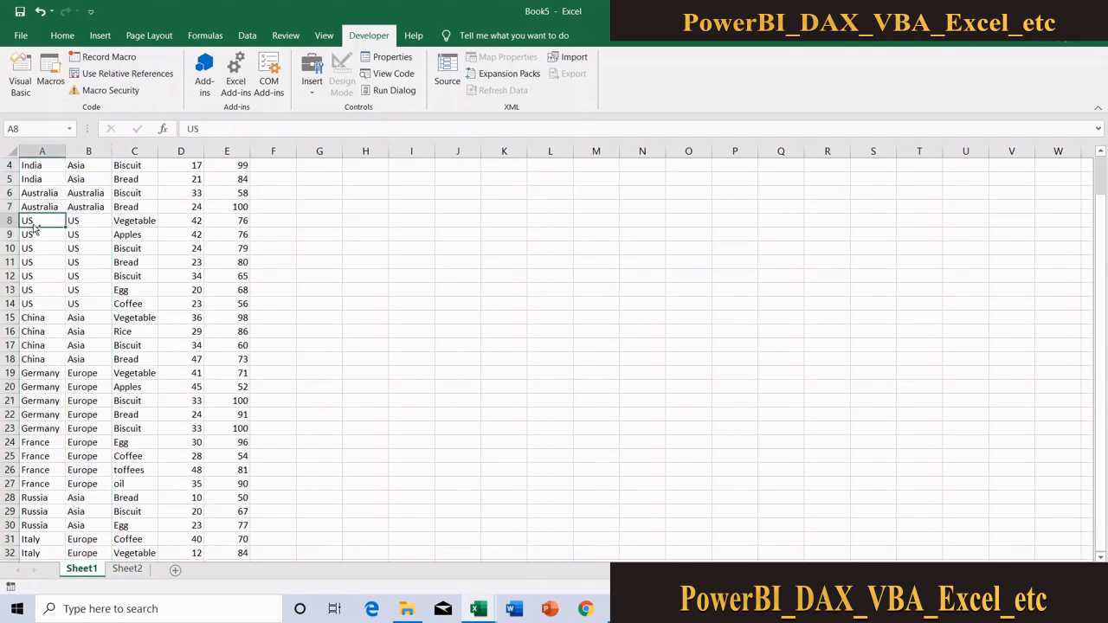
{"action": "key", "text": "ctrl+Home"}
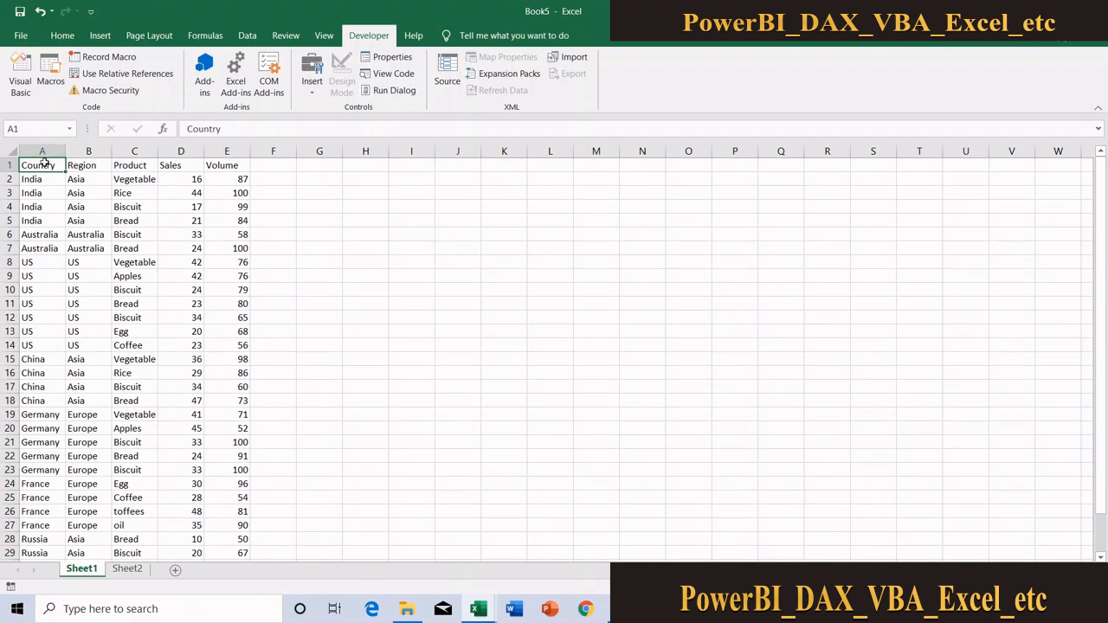
{"action": "left_click_drag", "start_coordinate": [44, 164], "coordinate": [87, 166]}
{"action": "key", "text": "ctrl+shift+Down"}
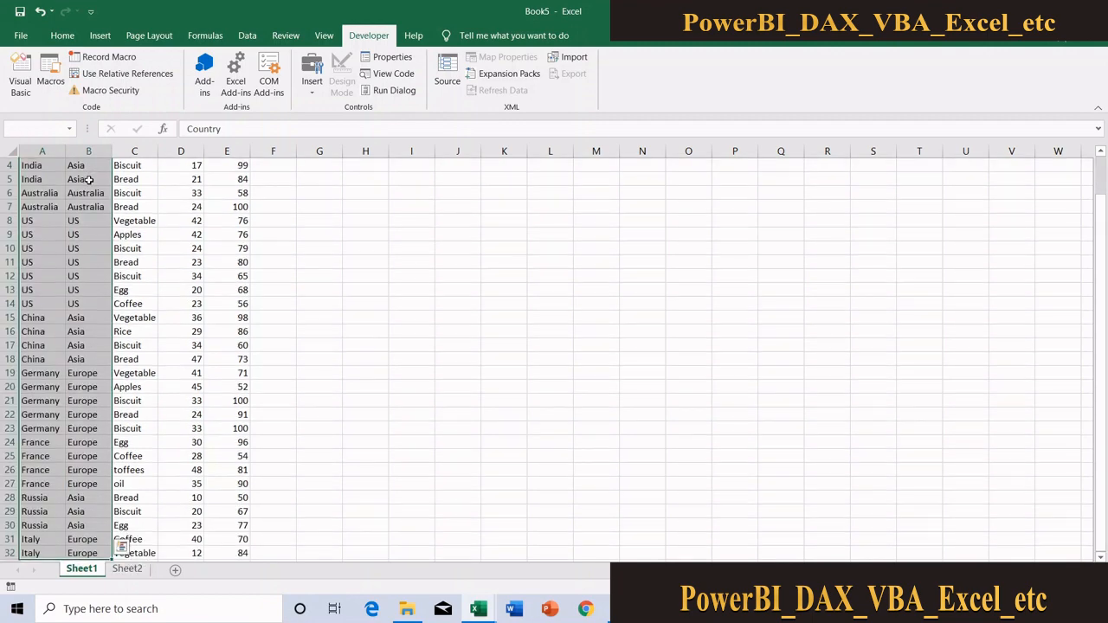
{"action": "key", "text": "ctrl+c"}
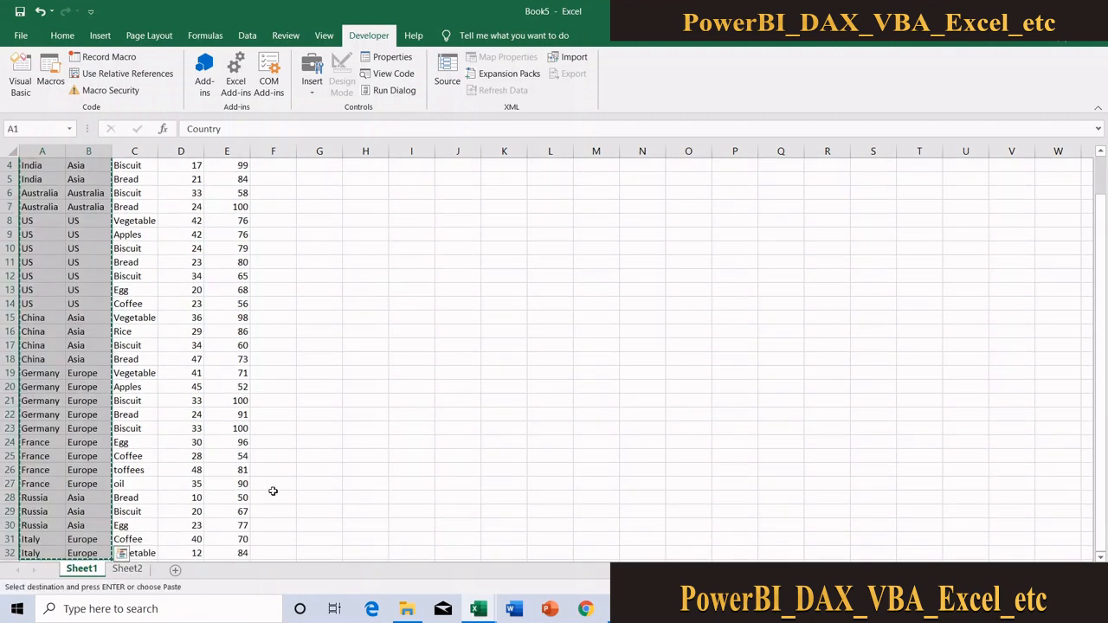
{"action": "left_click", "coordinate": [130, 569]}
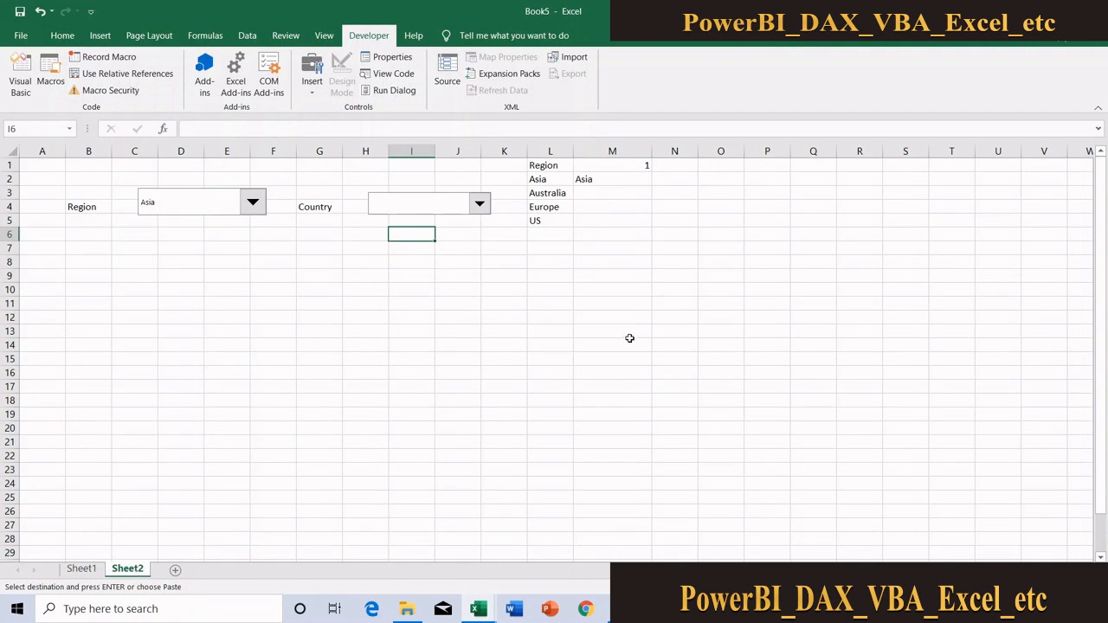
{"action": "left_click", "coordinate": [751, 165]}
{"action": "key", "text": "ctrl+v"}
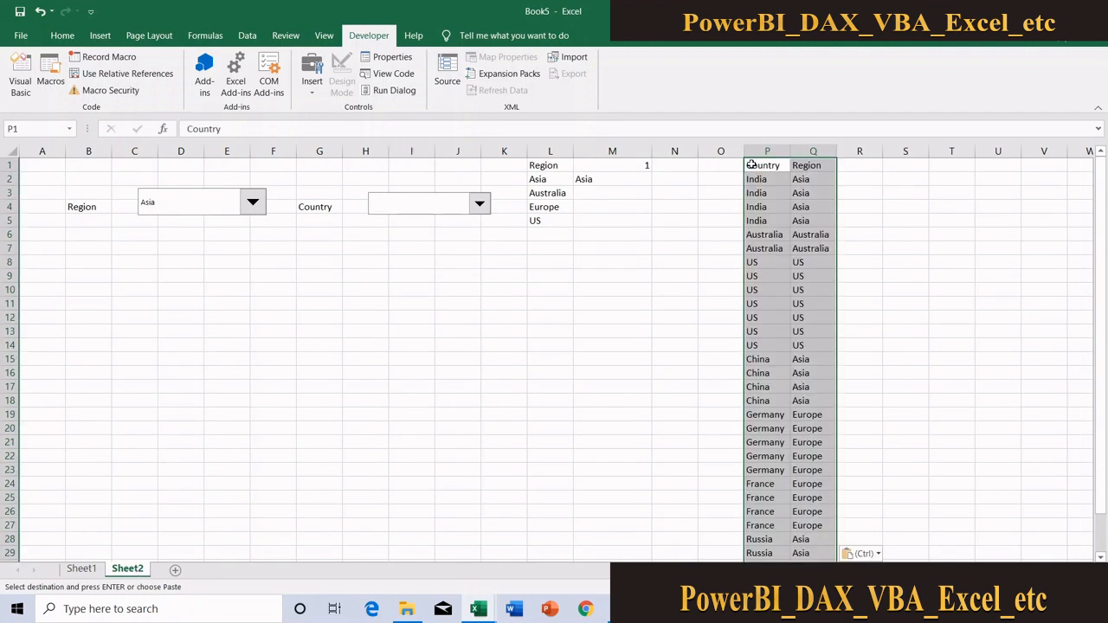
Remove duplicate rows from the pasted Country and Region data, comparing both columns P and Q
{"action": "left_click", "coordinate": [247, 39]}
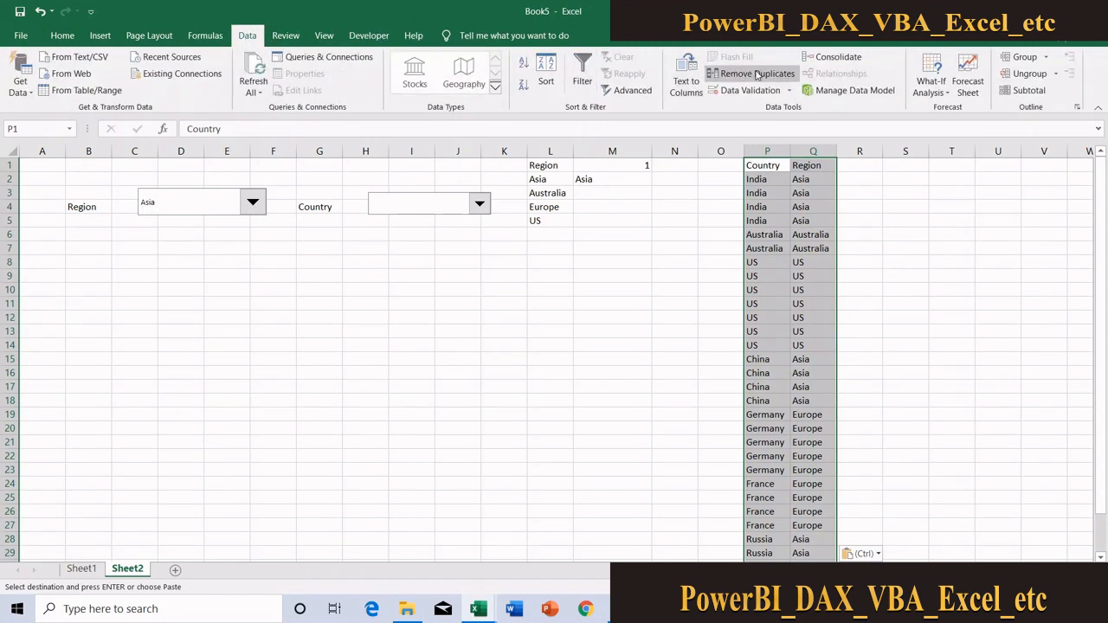
{"action": "left_click", "coordinate": [749, 74]}
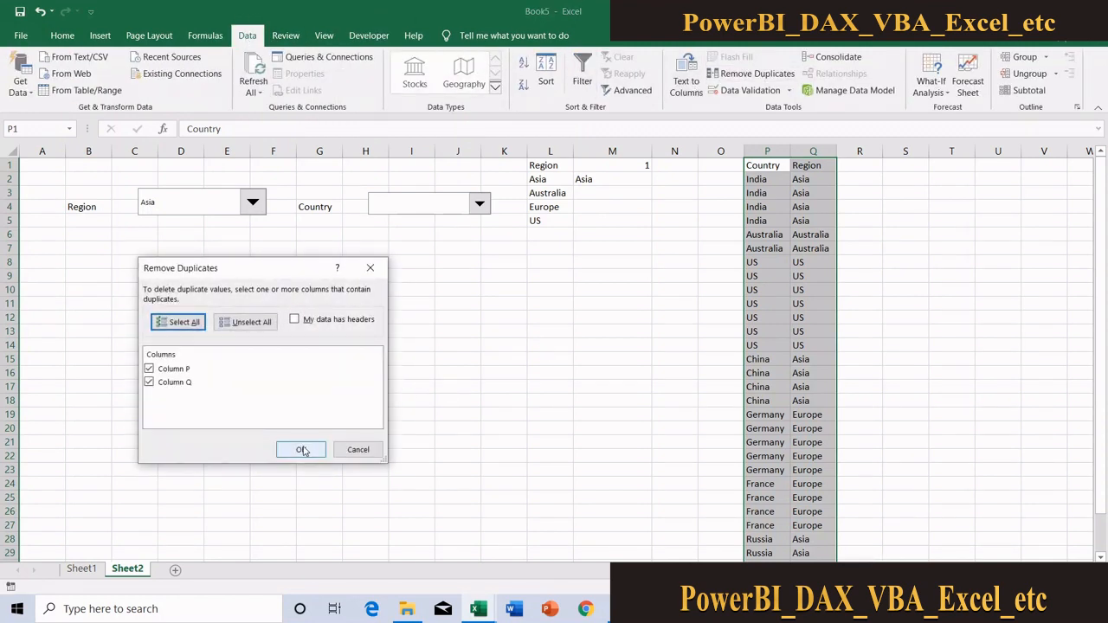
{"action": "left_click", "coordinate": [301, 449]}
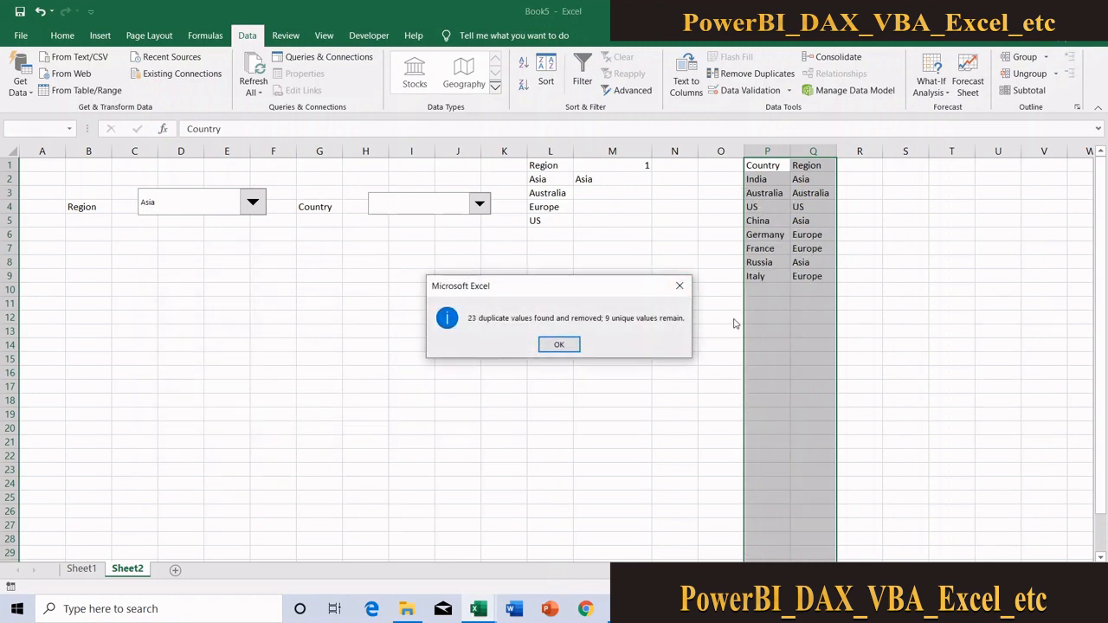
{"action": "left_click", "coordinate": [559, 345]}
Move the Region column Q in front of the Country column P by cutting it and inserting the cut cells
{"action": "left_click", "coordinate": [806, 152]}
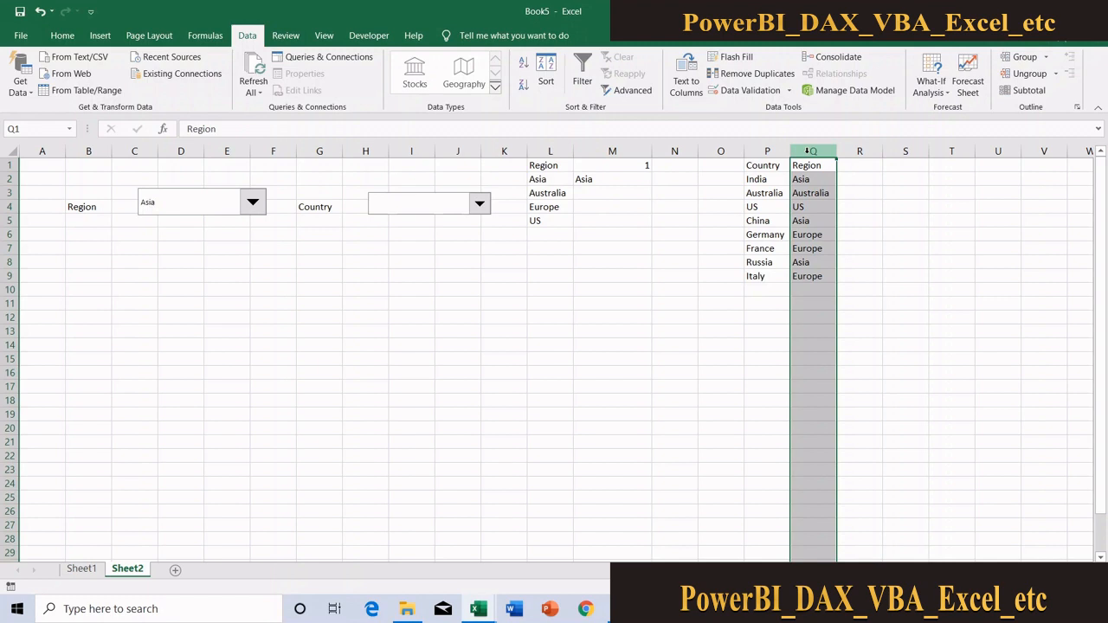
{"action": "right_click", "coordinate": [809, 151]}
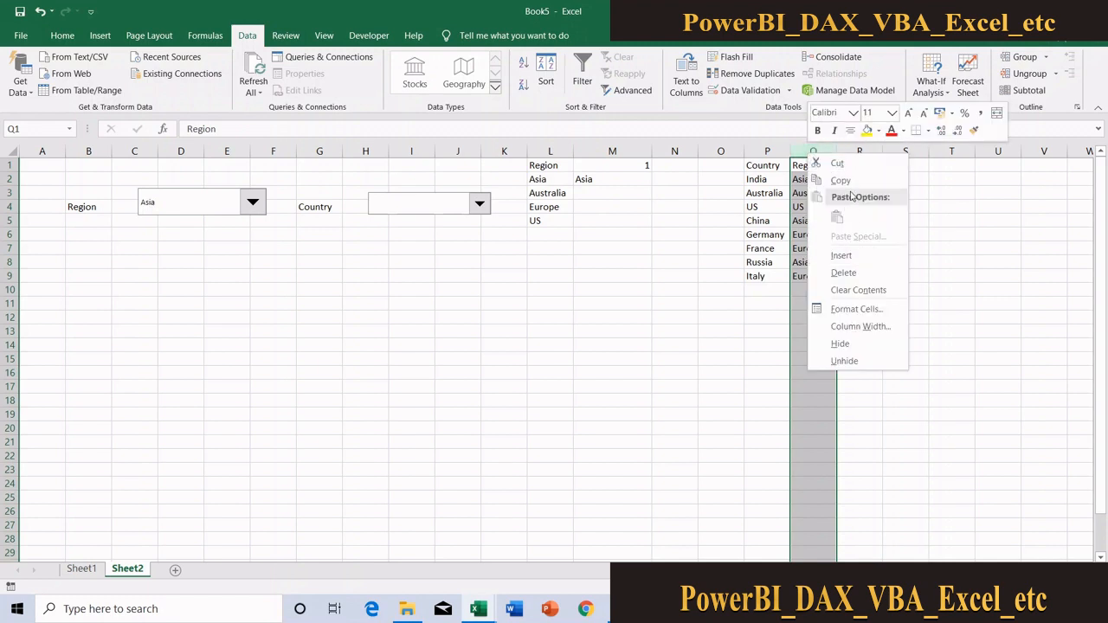
{"action": "left_click", "coordinate": [846, 165]}
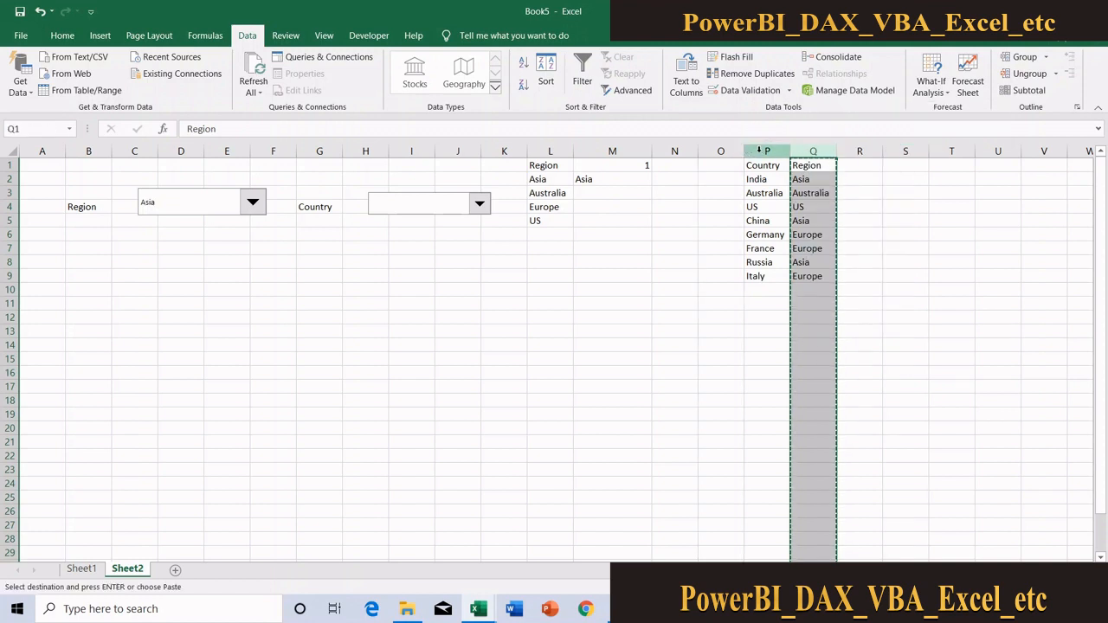
{"action": "left_click", "coordinate": [760, 151]}
{"action": "right_click", "coordinate": [761, 153]}
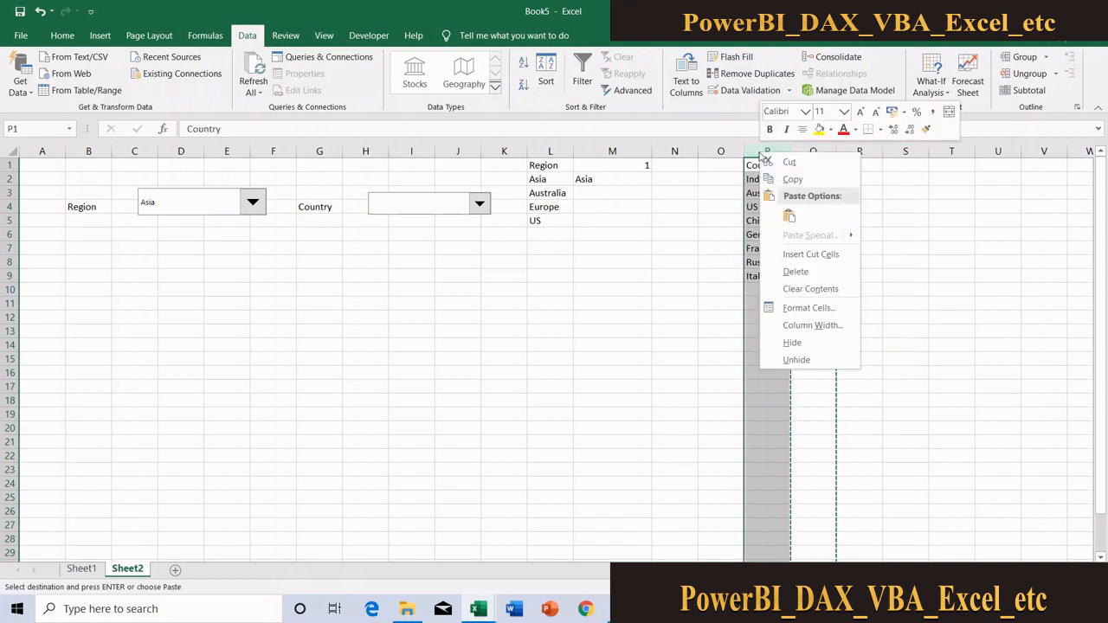
{"action": "left_click", "coordinate": [799, 254]}
Sort the list in P1:Q9, which has headers, by Region and then by Country, both A to Z
{"action": "left_click_drag", "start_coordinate": [760, 165], "coordinate": [807, 275]}
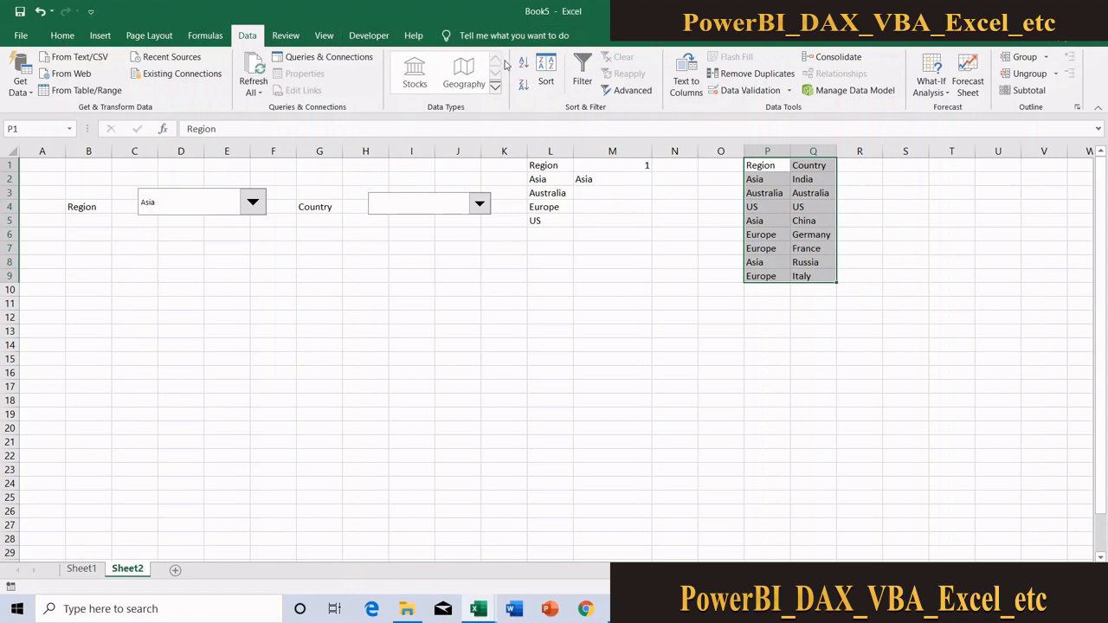
{"action": "left_click", "coordinate": [545, 74]}
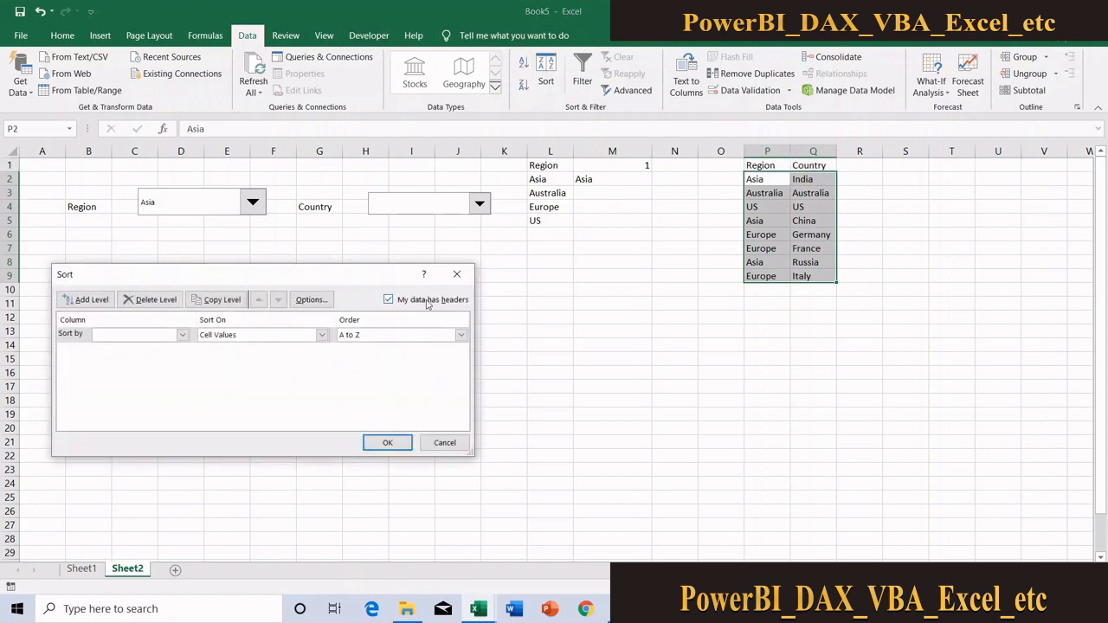
{"action": "left_click", "coordinate": [128, 336]}
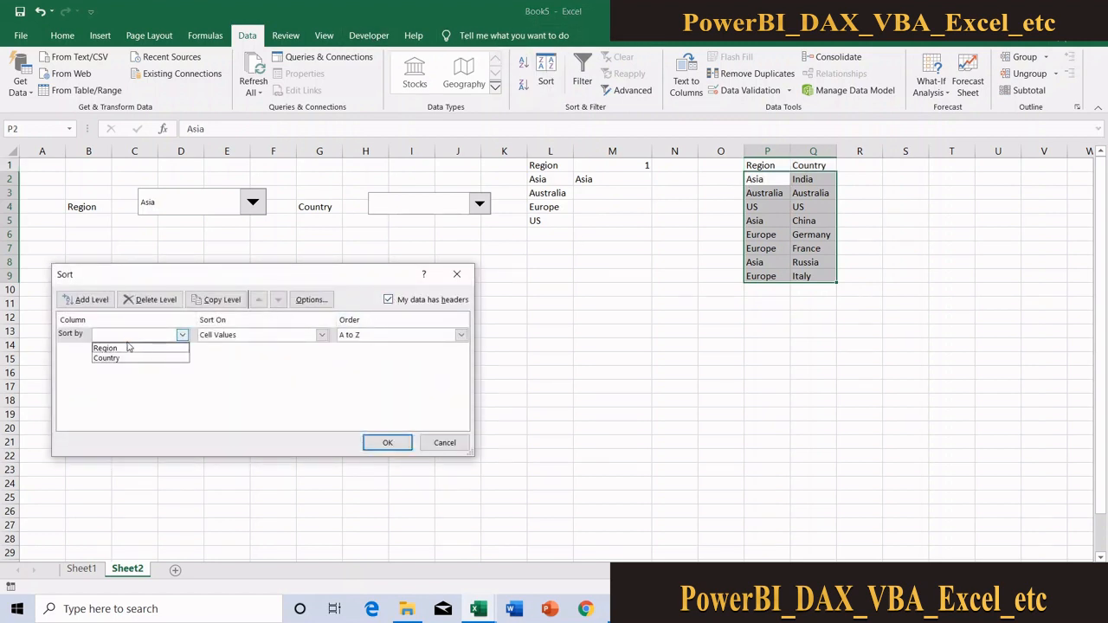
{"action": "left_click", "coordinate": [130, 347]}
{"action": "left_click", "coordinate": [91, 299]}
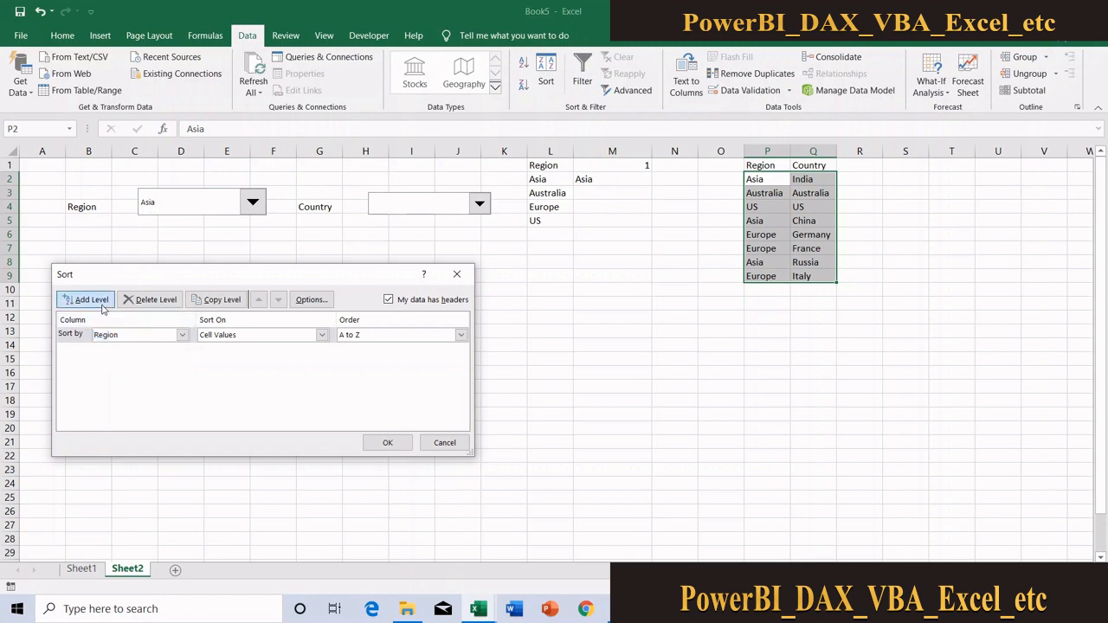
{"action": "left_click", "coordinate": [182, 351]}
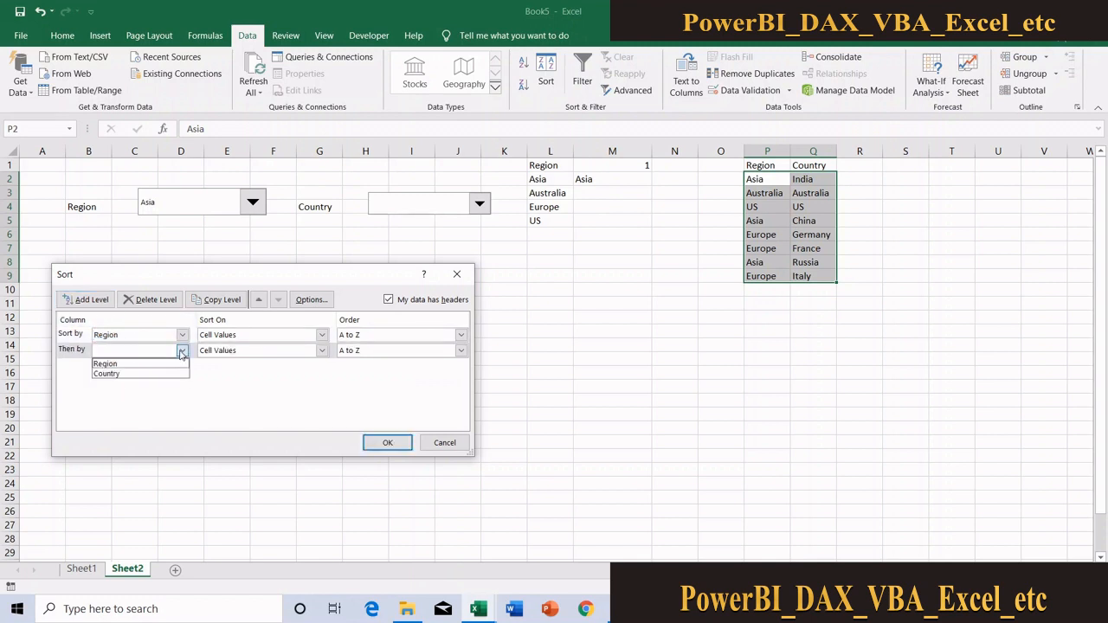
{"action": "left_click", "coordinate": [127, 374]}
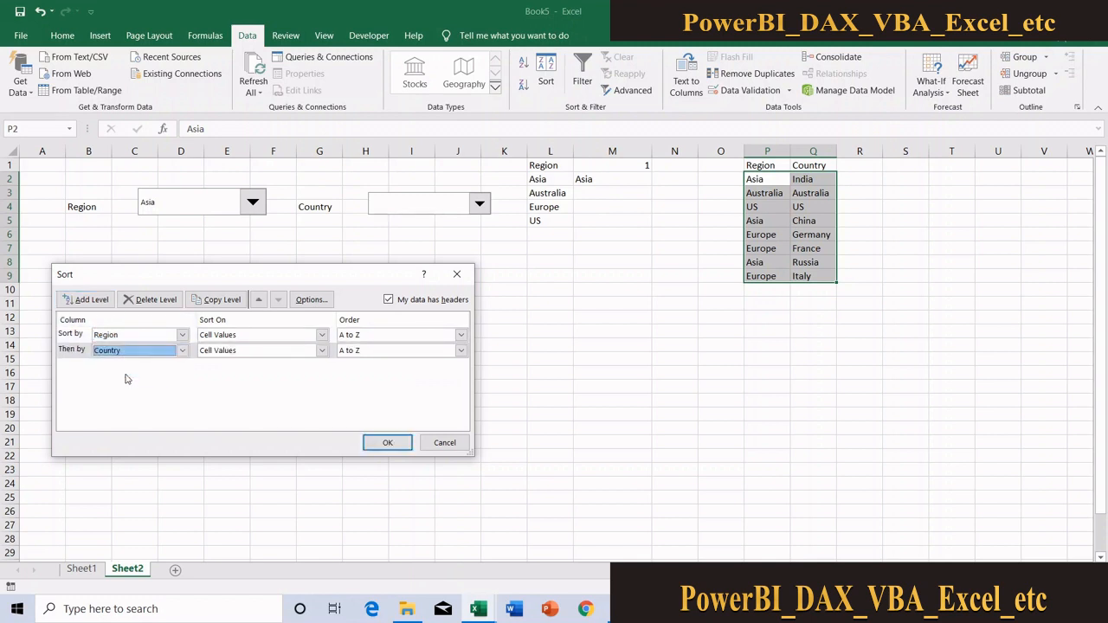
{"action": "left_click", "coordinate": [387, 443]}
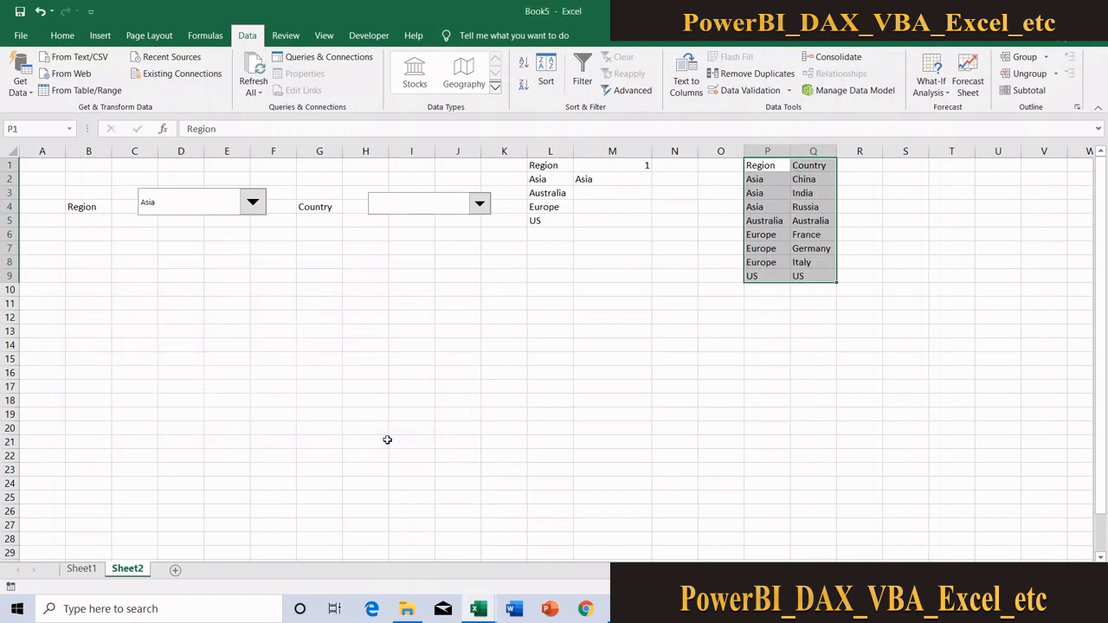
Examine which countries in column Q belong to each region in column P of the sorted list
{"action": "left_click", "coordinate": [717, 224]}
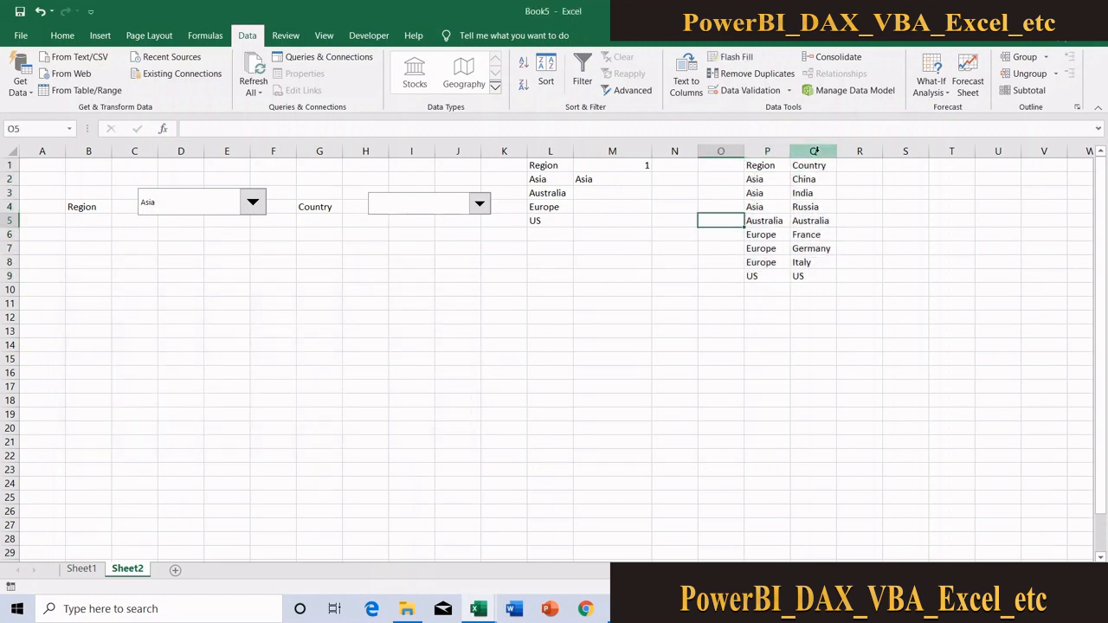
{"action": "left_click_drag", "start_coordinate": [811, 179], "coordinate": [816, 217]}
{"action": "left_click", "coordinate": [782, 224]}
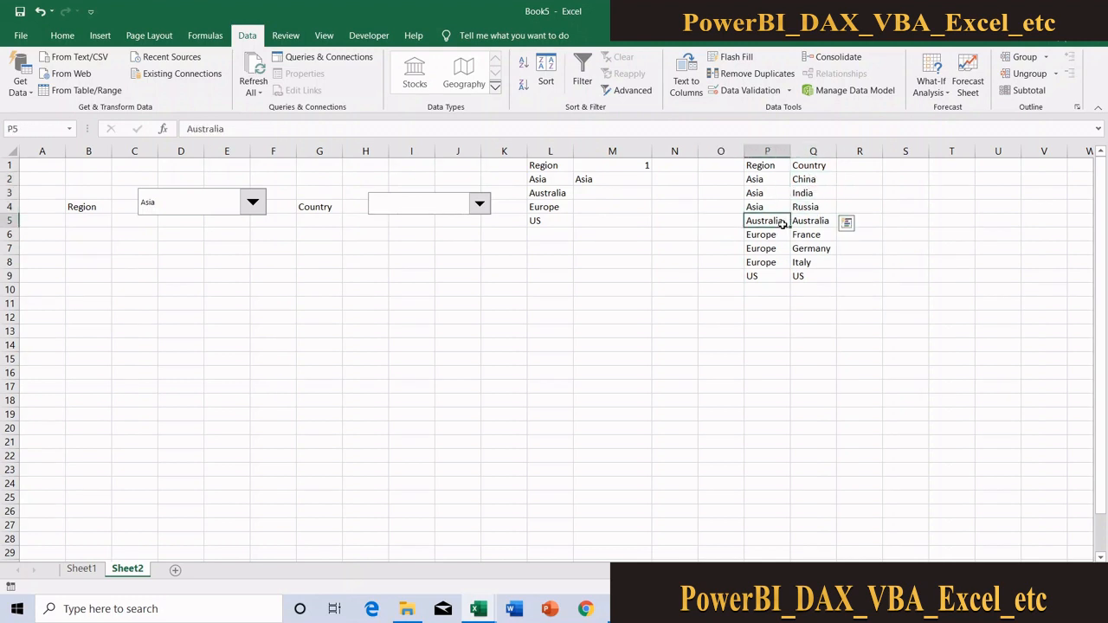
{"action": "left_click", "coordinate": [815, 223]}
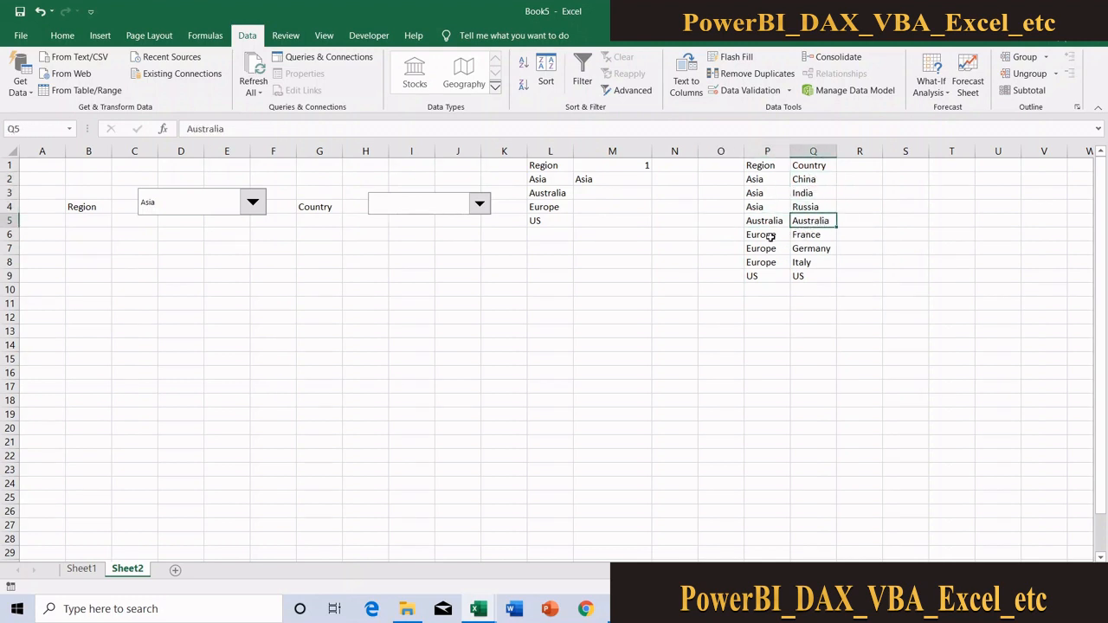
{"action": "left_click_drag", "start_coordinate": [770, 236], "coordinate": [814, 262]}
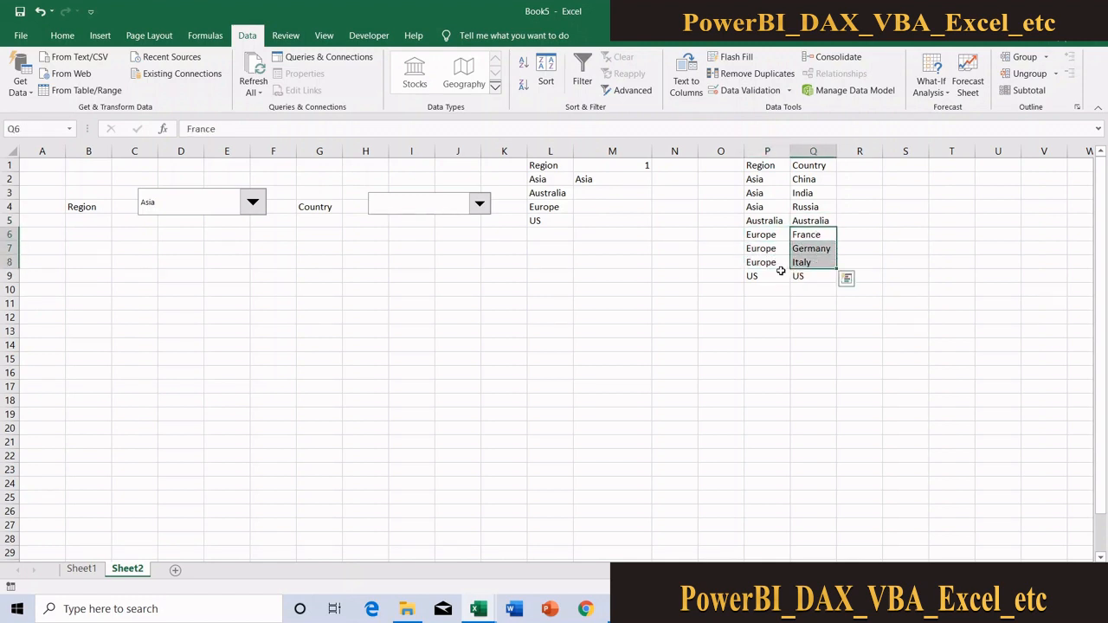
{"action": "left_click", "coordinate": [775, 274]}
{"action": "left_click", "coordinate": [815, 280]}
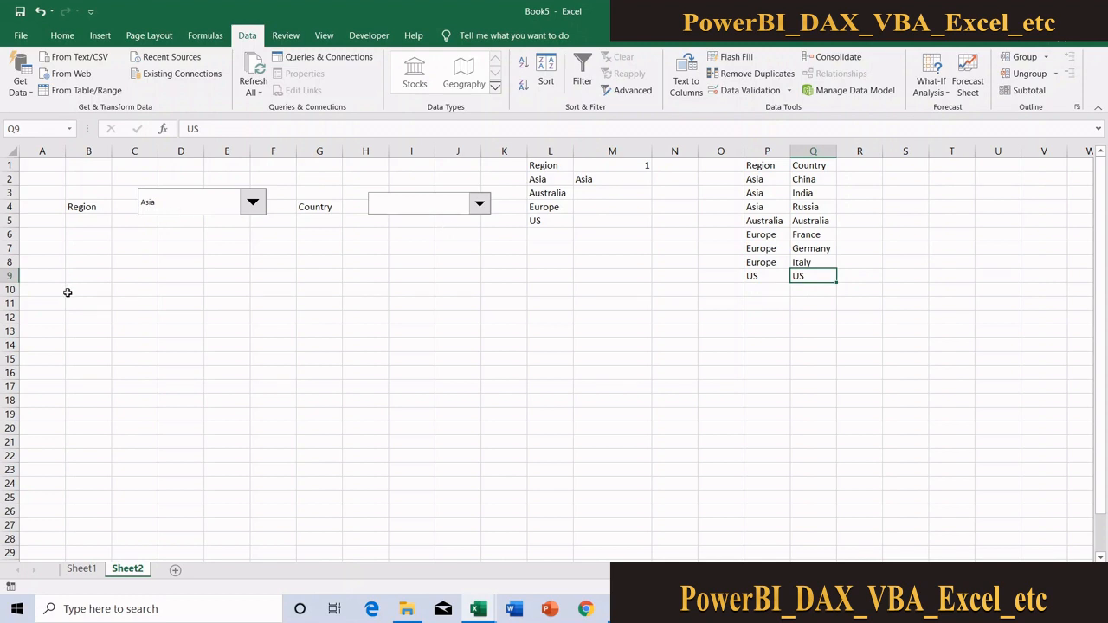
Choose Europe in the Region combo box and check the matching countries in Q6:Q8
{"action": "left_click", "coordinate": [249, 206]}
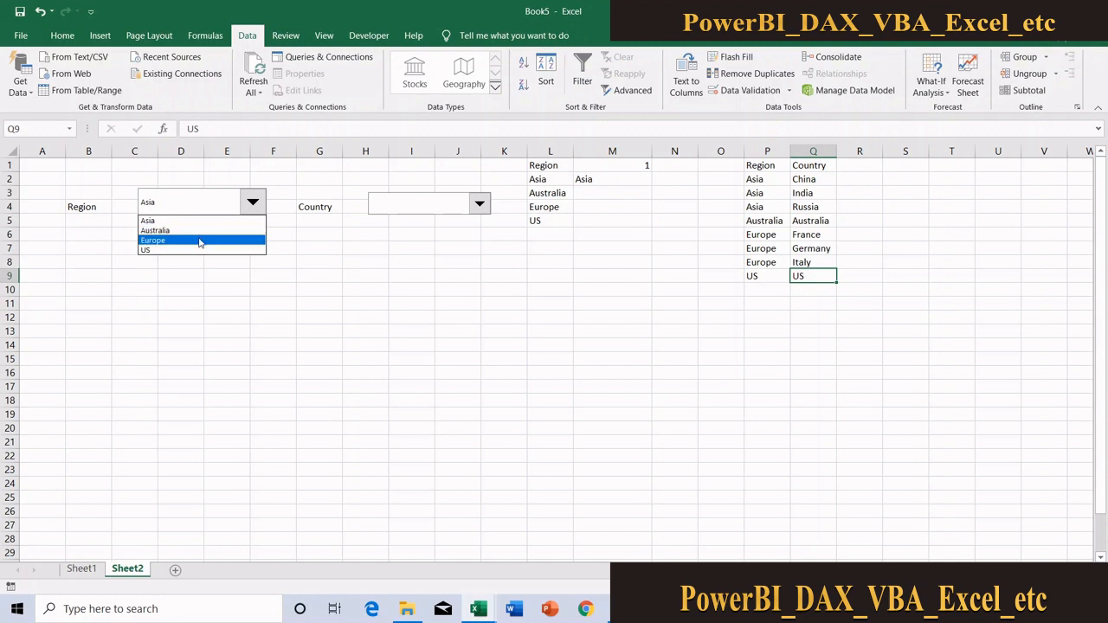
{"action": "left_click", "coordinate": [199, 240]}
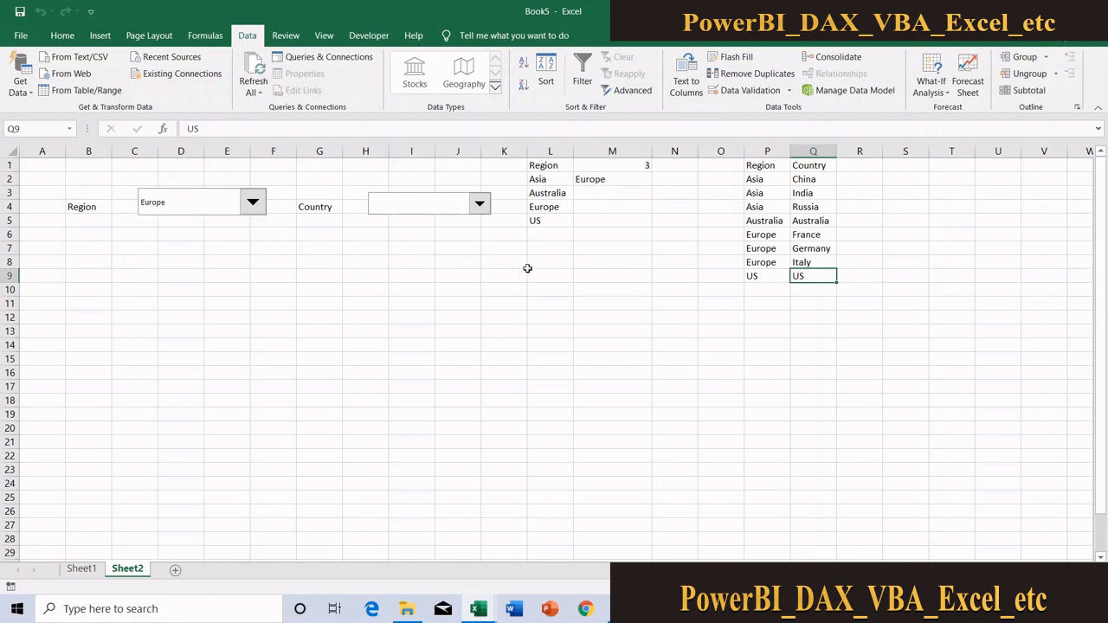
{"action": "left_click", "coordinate": [805, 236]}
{"action": "left_click_drag", "start_coordinate": [804, 236], "coordinate": [806, 255]}
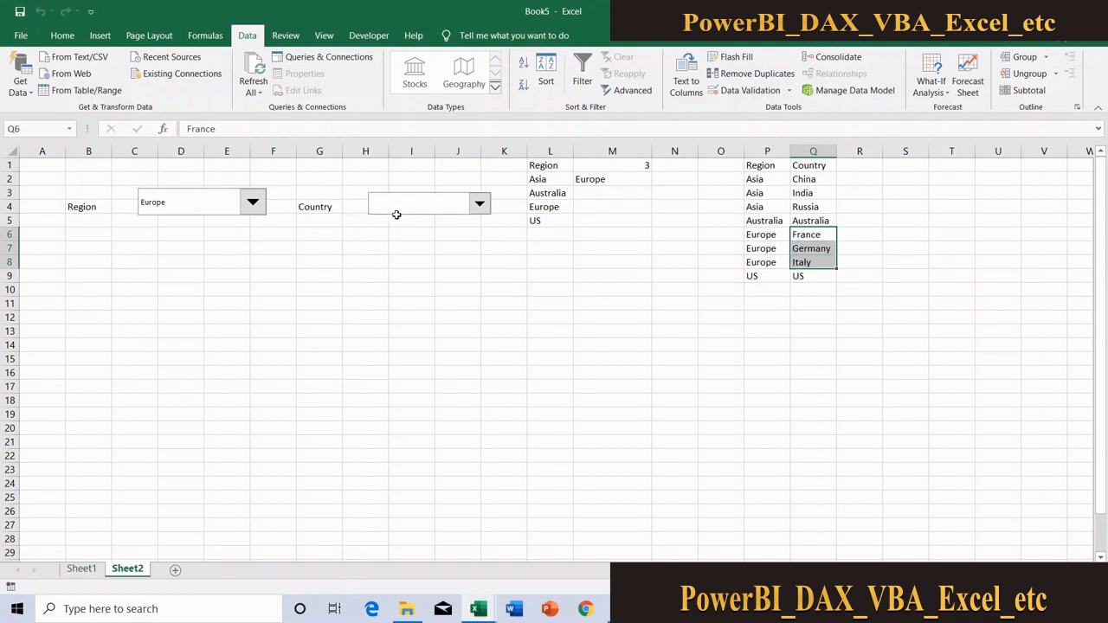
{"action": "left_click", "coordinate": [382, 245]}
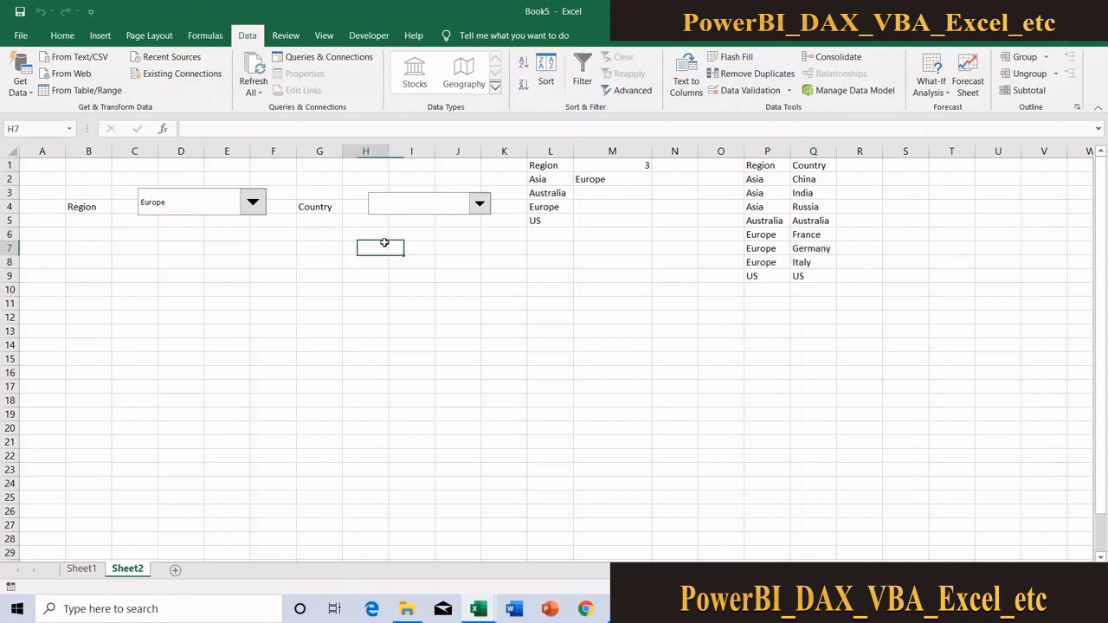
Set the Country combo box's input range to $Q$2:$Q$9 and deselect the control
{"action": "right_click", "coordinate": [439, 206]}
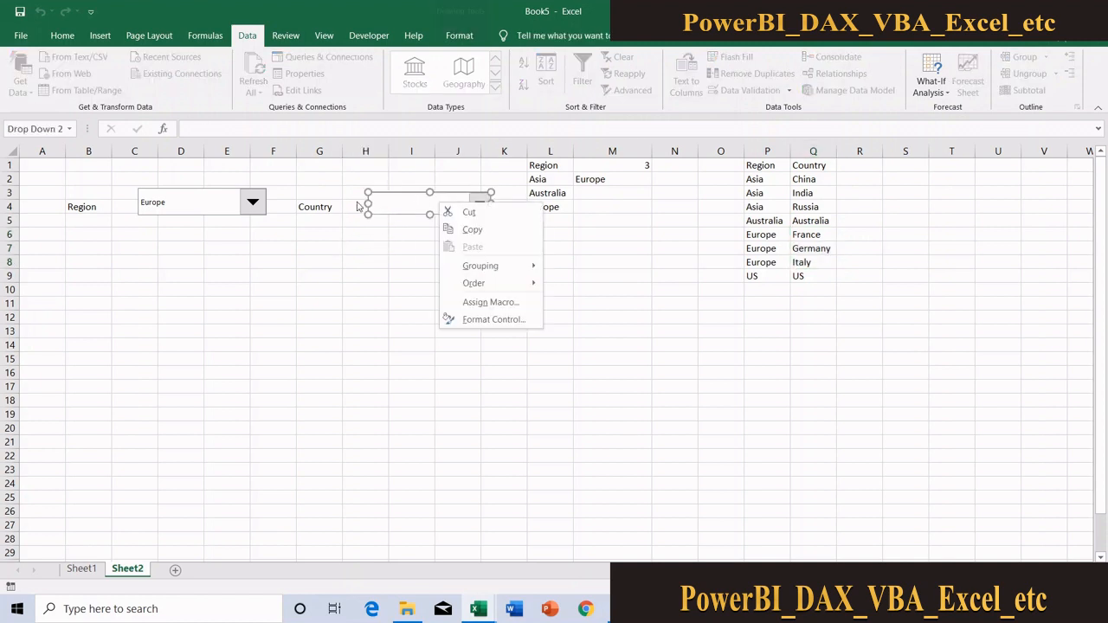
{"action": "left_click", "coordinate": [494, 319]}
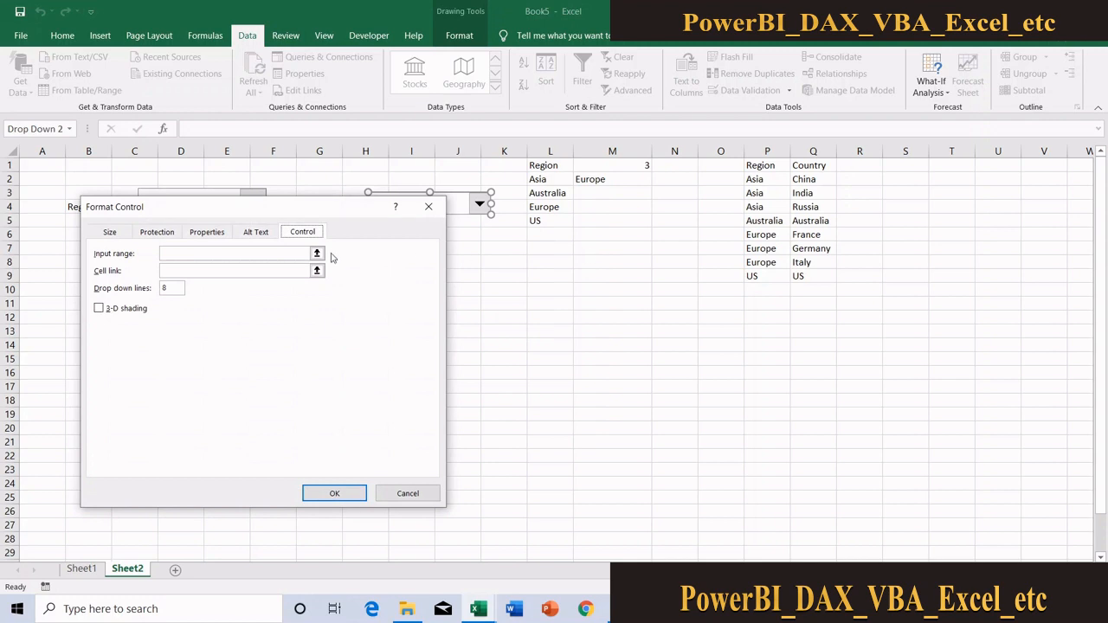
{"action": "left_click", "coordinate": [321, 253]}
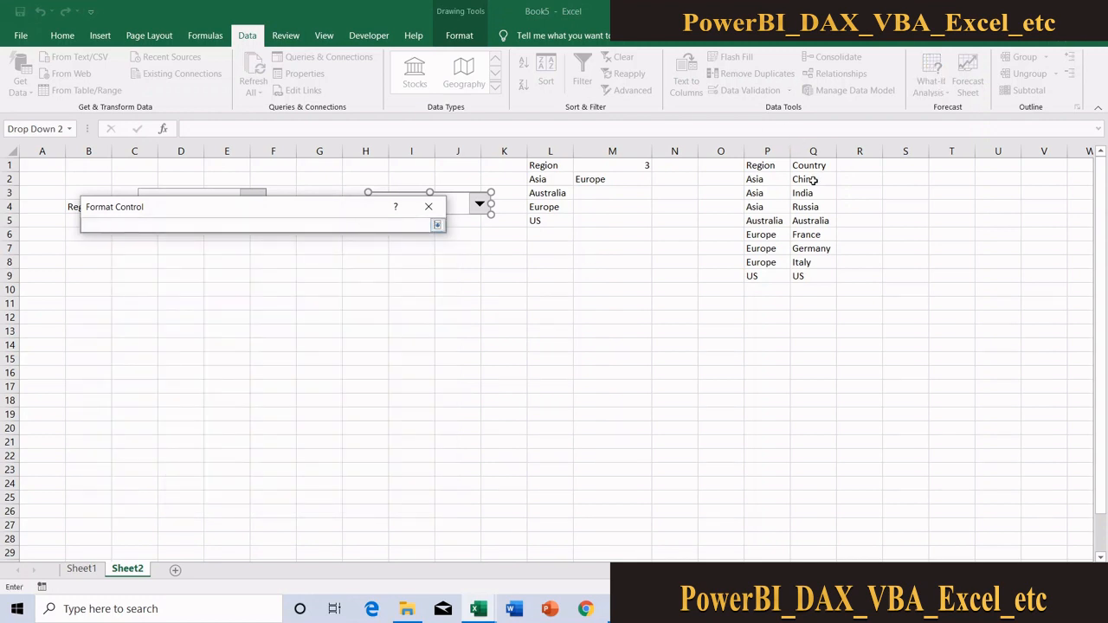
{"action": "left_click_drag", "start_coordinate": [809, 179], "coordinate": [807, 277]}
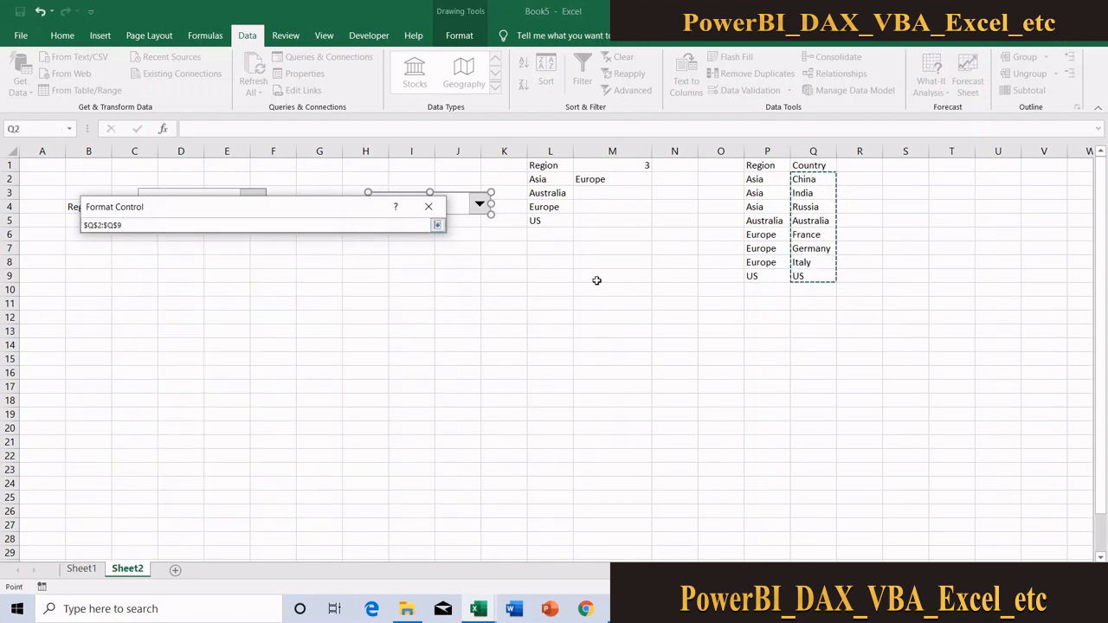
{"action": "left_click", "coordinate": [438, 225]}
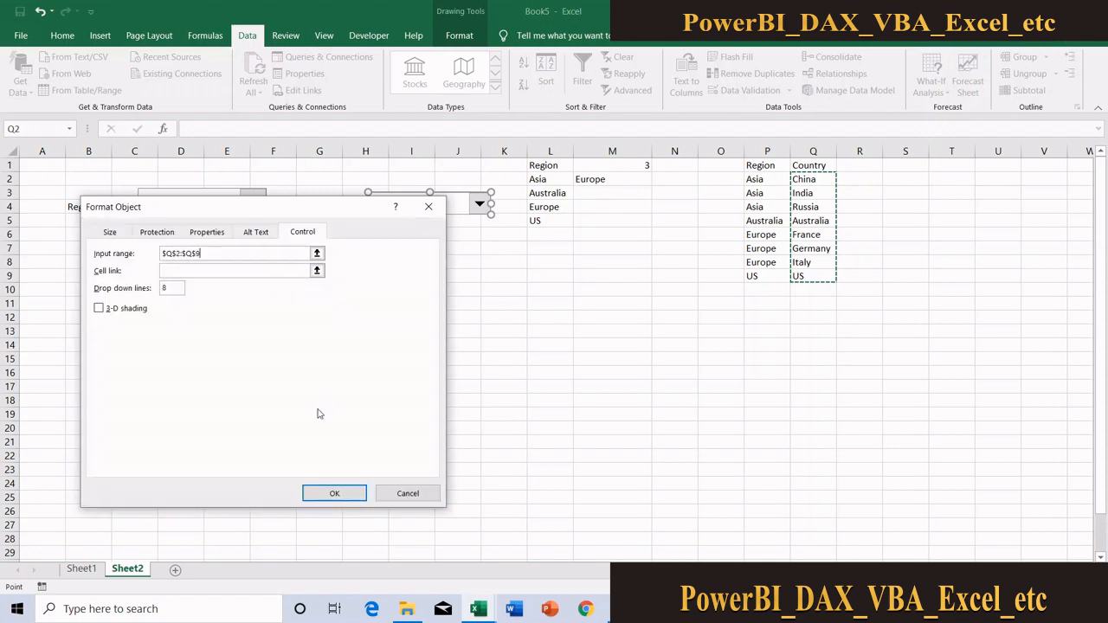
{"action": "left_click", "coordinate": [316, 492]}
{"action": "left_click", "coordinate": [418, 385]}
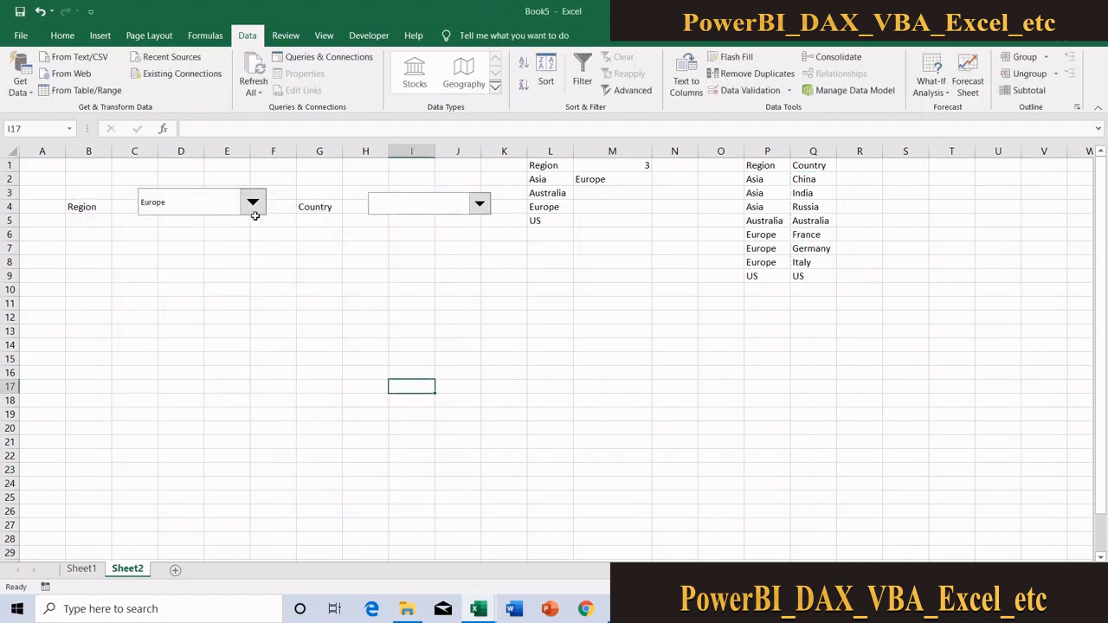
Check the Country drop-down list, switch the Region combo box to Asia, and check the Country list again
{"action": "left_click", "coordinate": [438, 208]}
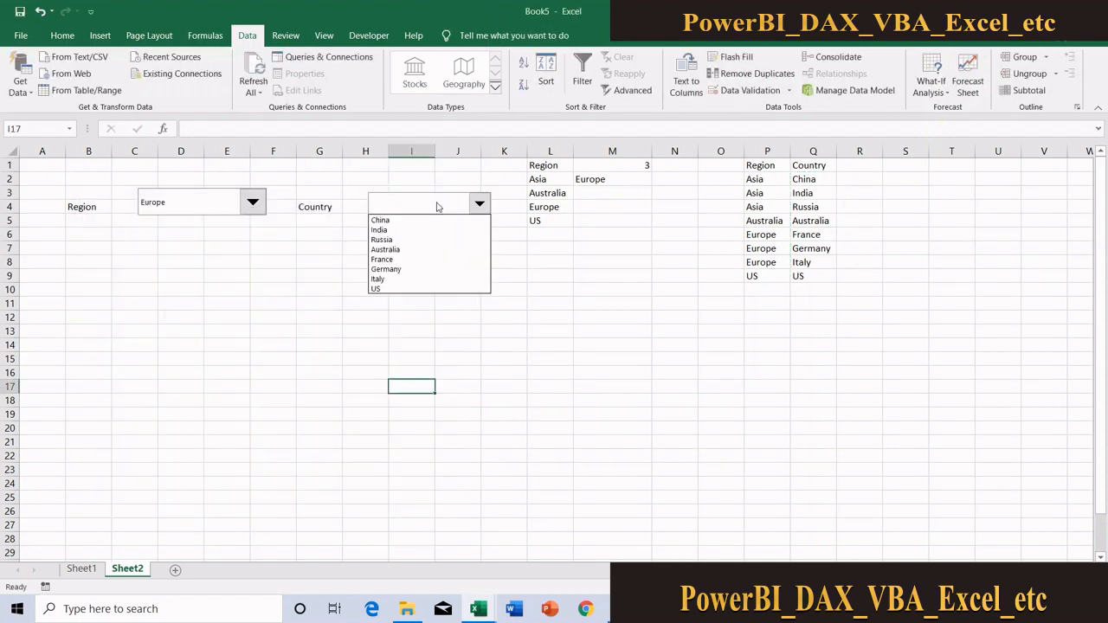
{"action": "left_click", "coordinate": [159, 317]}
{"action": "left_click", "coordinate": [221, 207]}
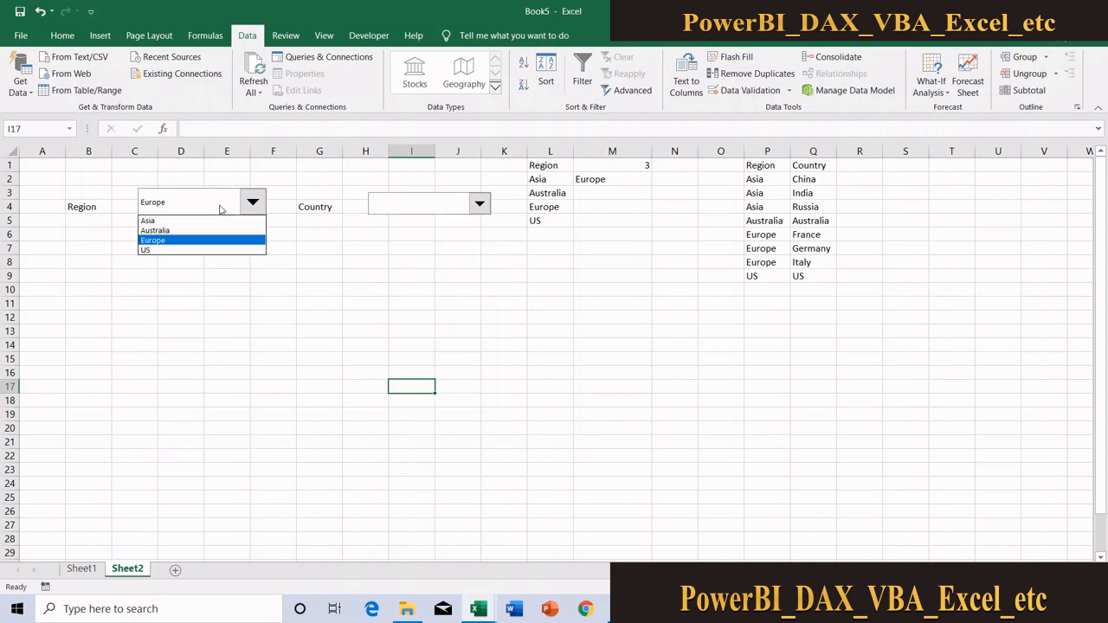
{"action": "left_click", "coordinate": [175, 223]}
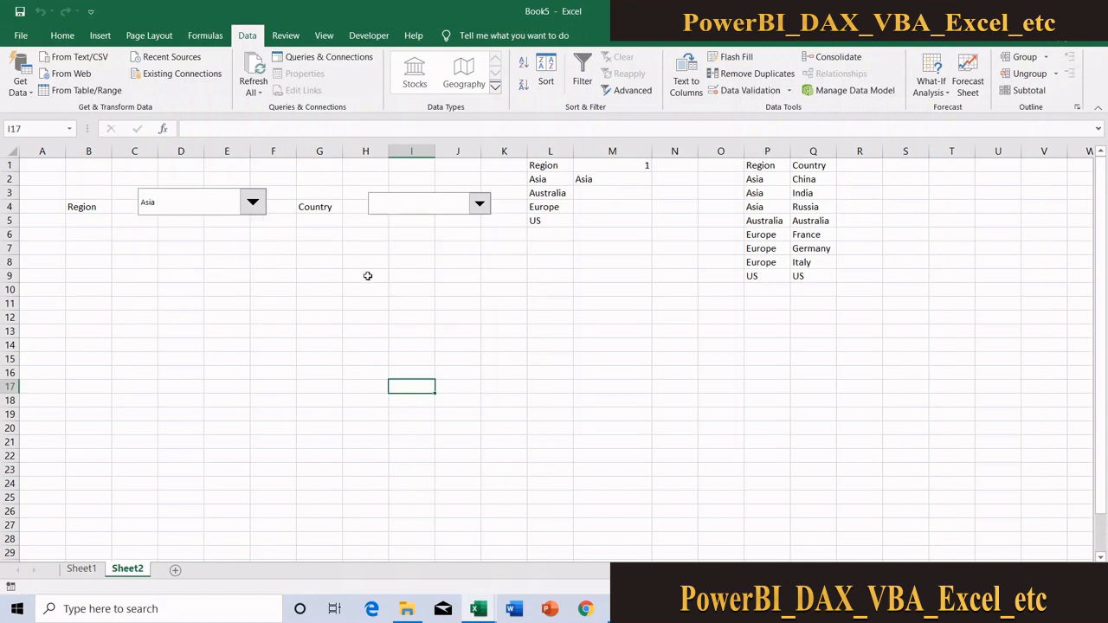
{"action": "left_click", "coordinate": [459, 201]}
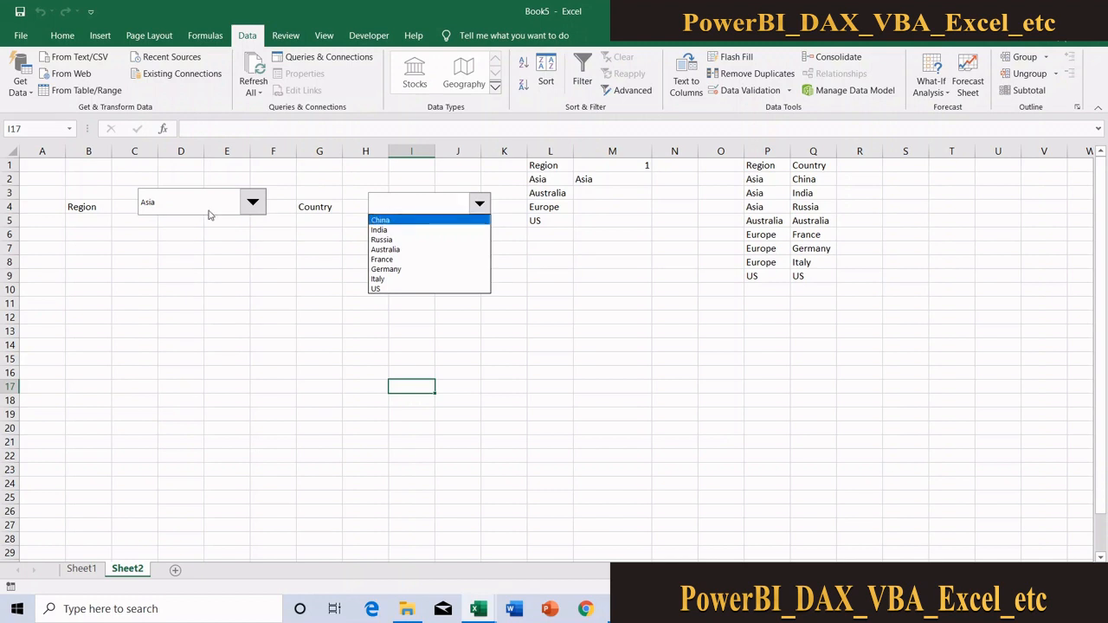
{"action": "left_click", "coordinate": [548, 265]}
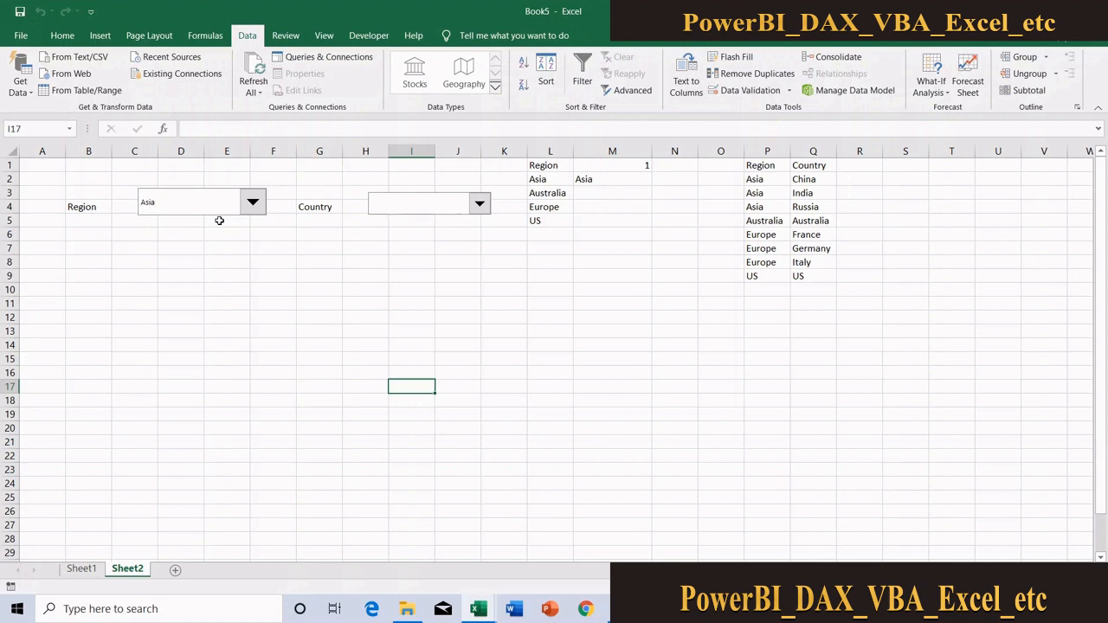
Start a new workbook-scoped defined name called Region and replace its reference with the beginning of an =offset( formula
{"action": "left_click", "coordinate": [205, 36]}
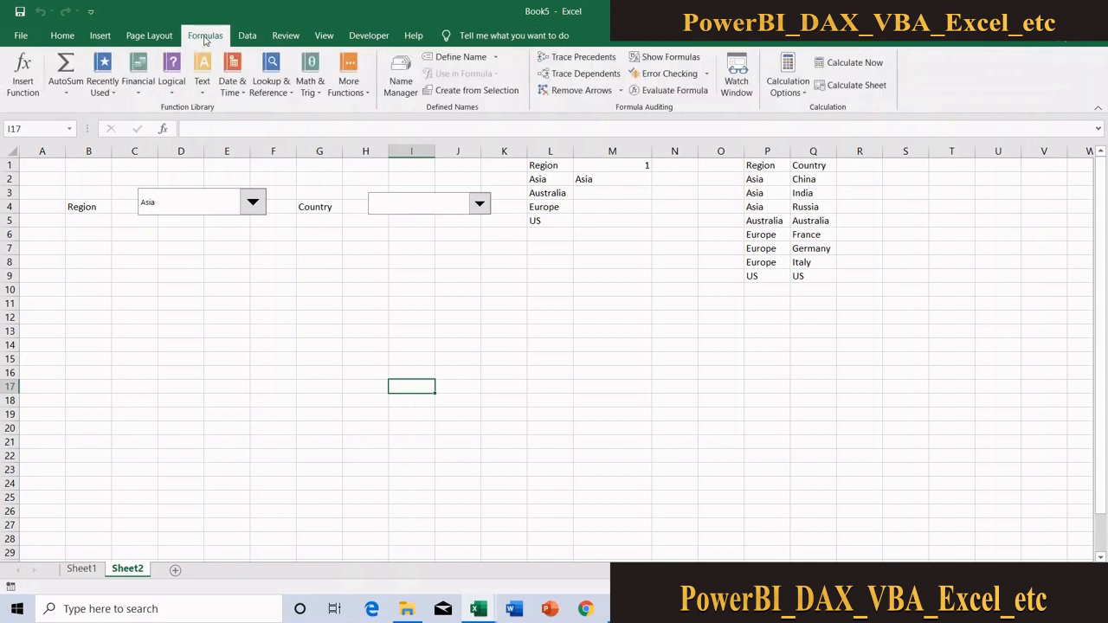
{"action": "left_click", "coordinate": [401, 86]}
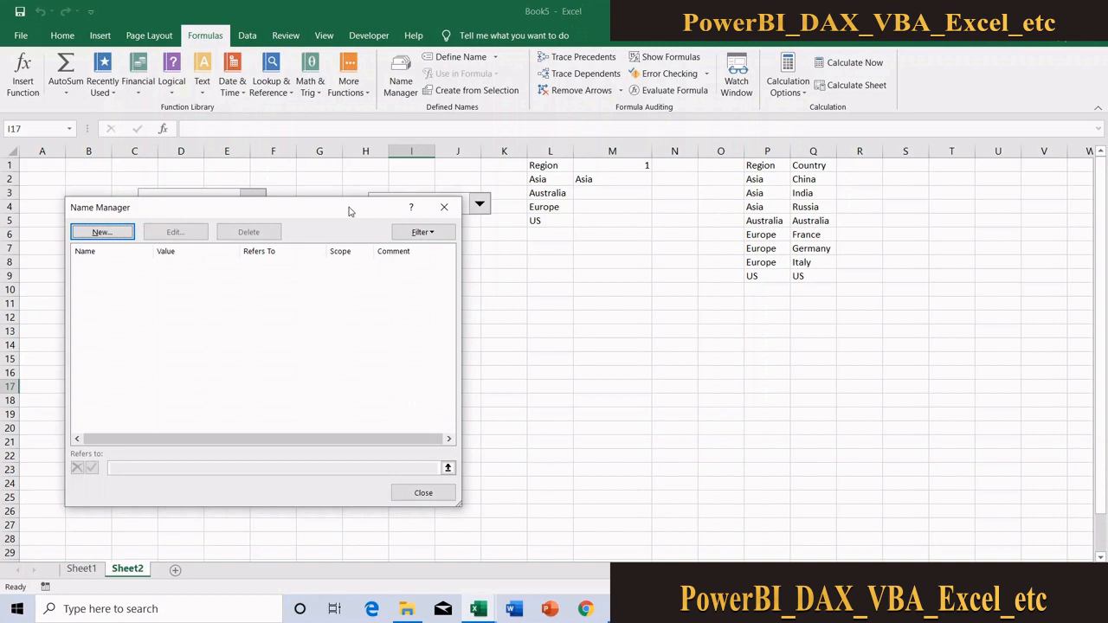
{"action": "left_click", "coordinate": [101, 232]}
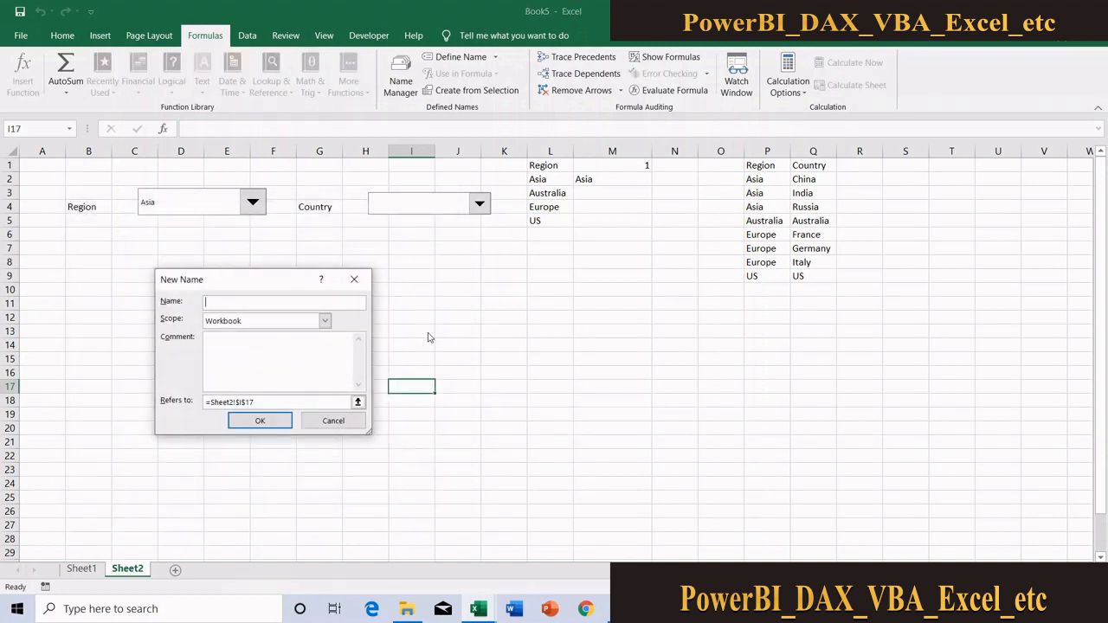
{"action": "left_click_drag", "start_coordinate": [373, 342], "coordinate": [669, 354]}
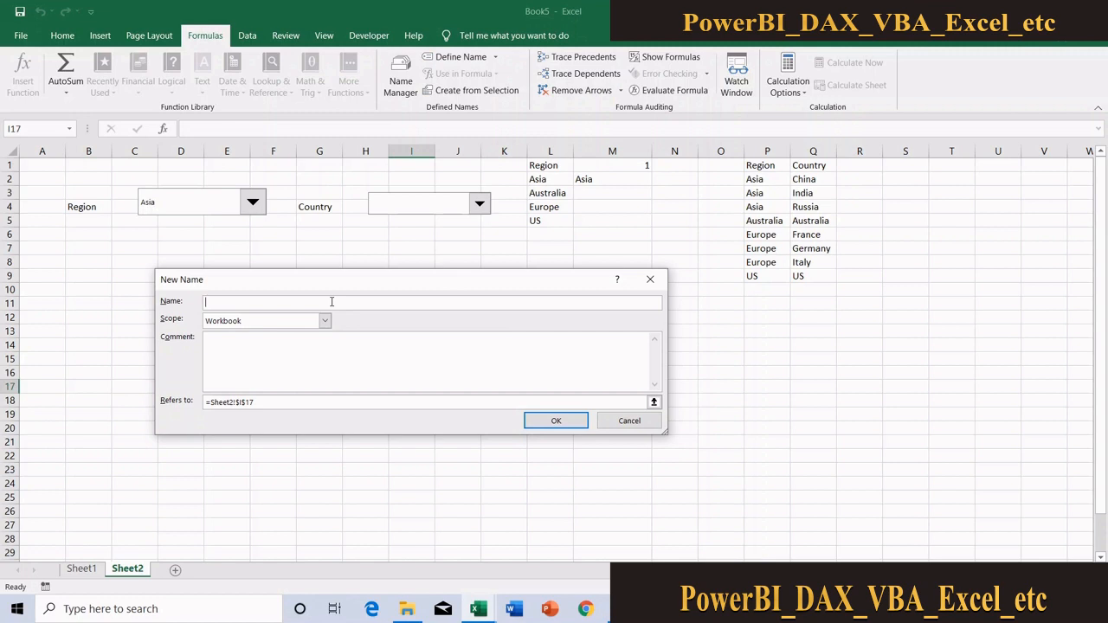
{"action": "type", "text": "egion"}
{"action": "left_click_drag", "start_coordinate": [237, 302], "coordinate": [204, 303]}
{"action": "left_click", "coordinate": [295, 401]}
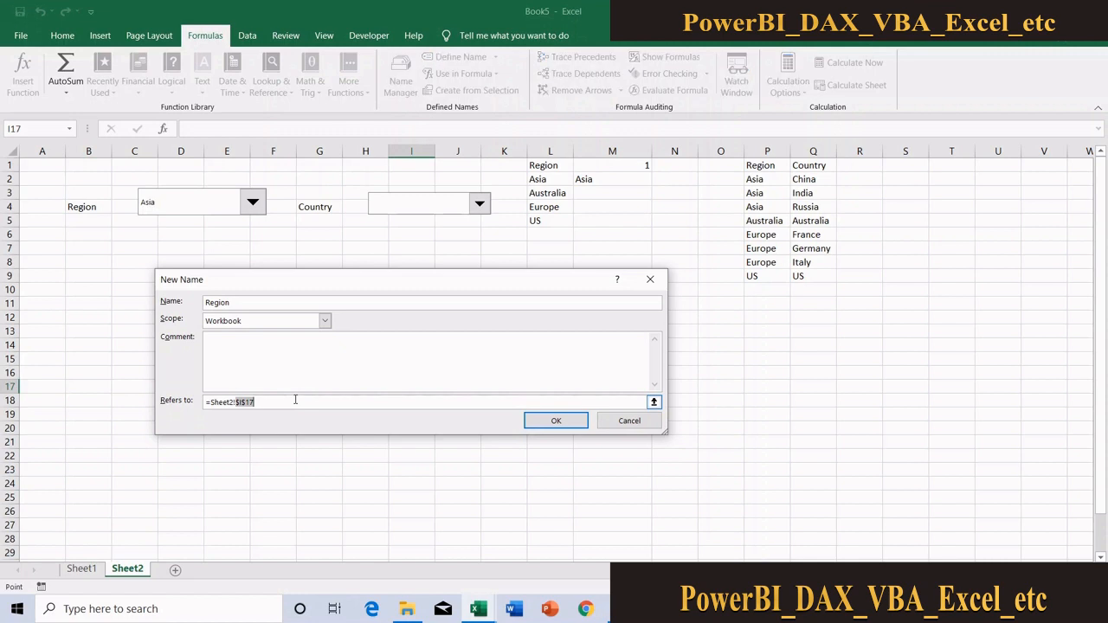
{"action": "left_click_drag", "start_coordinate": [296, 401], "coordinate": [99, 387]}
{"action": "type", "text": "=offset(refrange,h"}
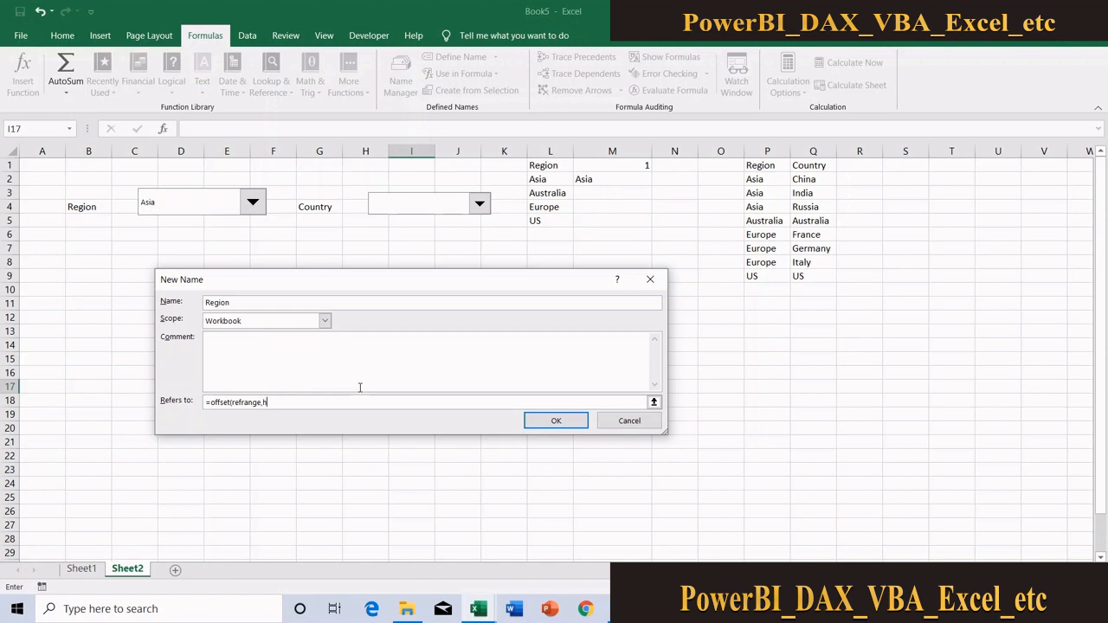
Outline the OFFSET arguments as placeholder text: refrange, howmany rows, howmany column, number of rows, number col
{"action": "type", "text": "owman"}
{"action": "key", "text": "BackSpace"}
{"action": "type", "text": "y rows,howmany column,number of rows,num"}
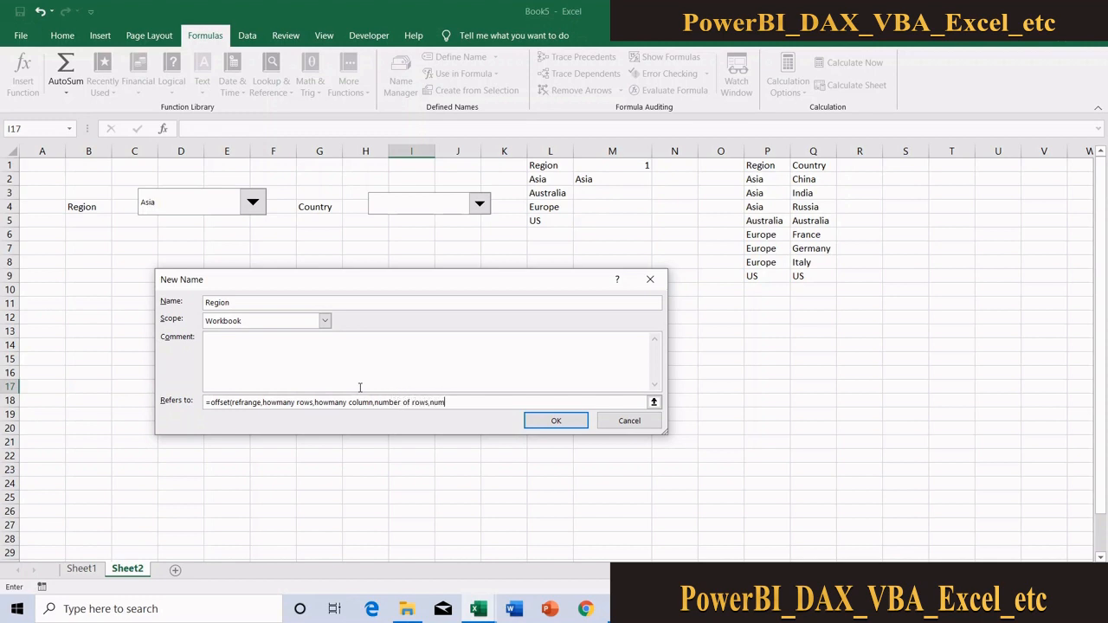
{"action": "type", "text": "ber col)"}
Delete the placeholder arguments from the Region name's formula, keeping only =offset(
{"action": "left_click", "coordinate": [257, 402]}
{"action": "left_click", "coordinate": [233, 402]}
{"action": "key", "text": "shift+End"}
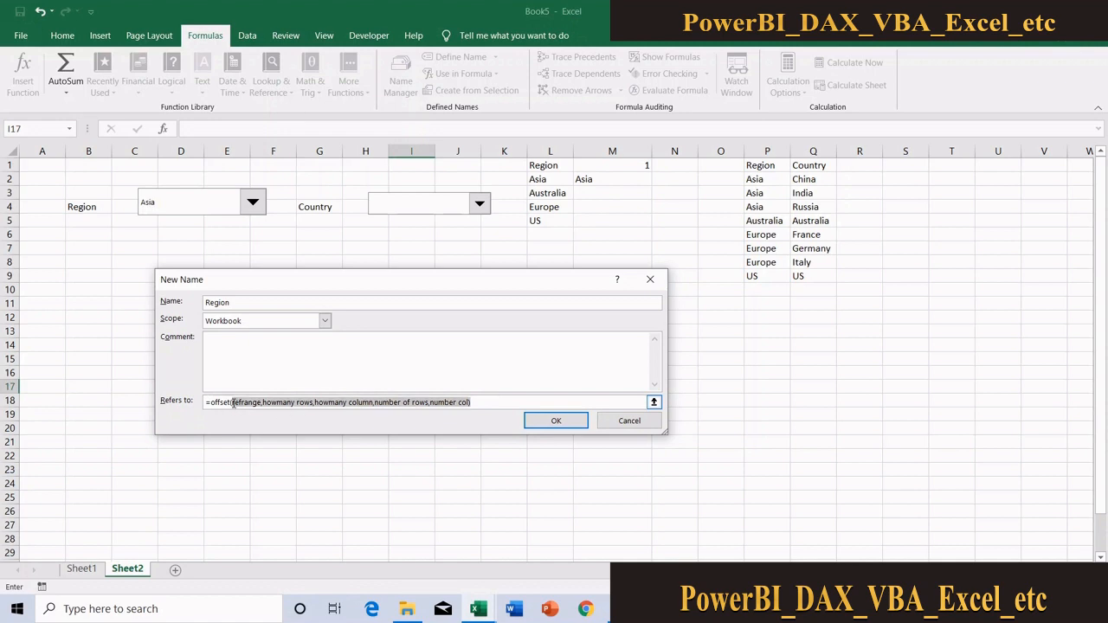
{"action": "key", "text": "Delete"}
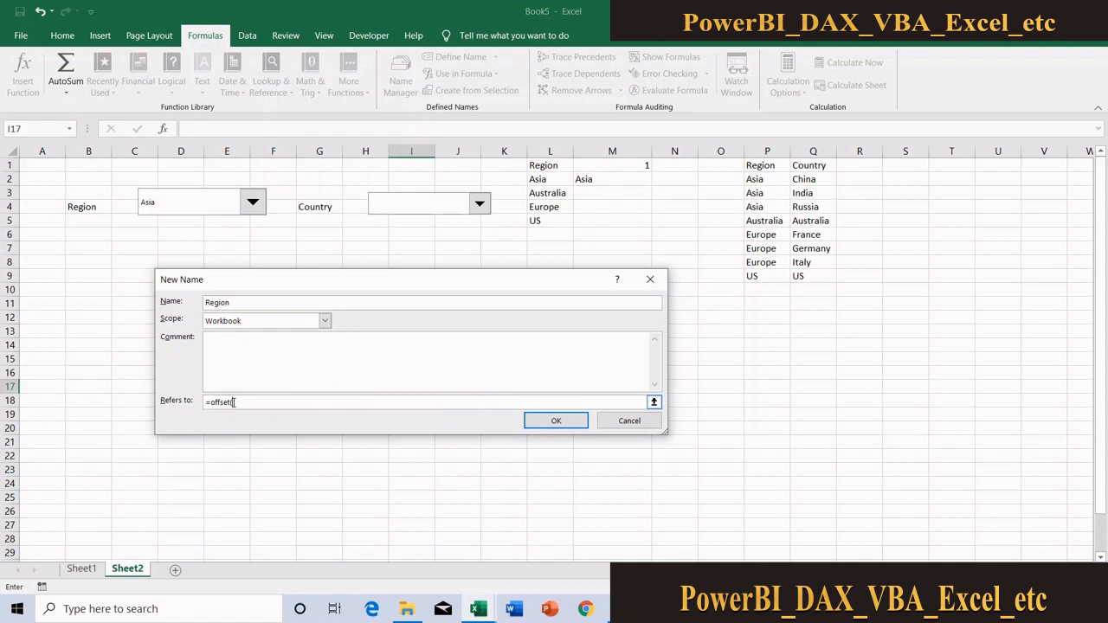
Set the OFFSET starting reference to Sheet2!$L$1 with a row offset of 1
{"action": "left_click", "coordinate": [551, 165]}
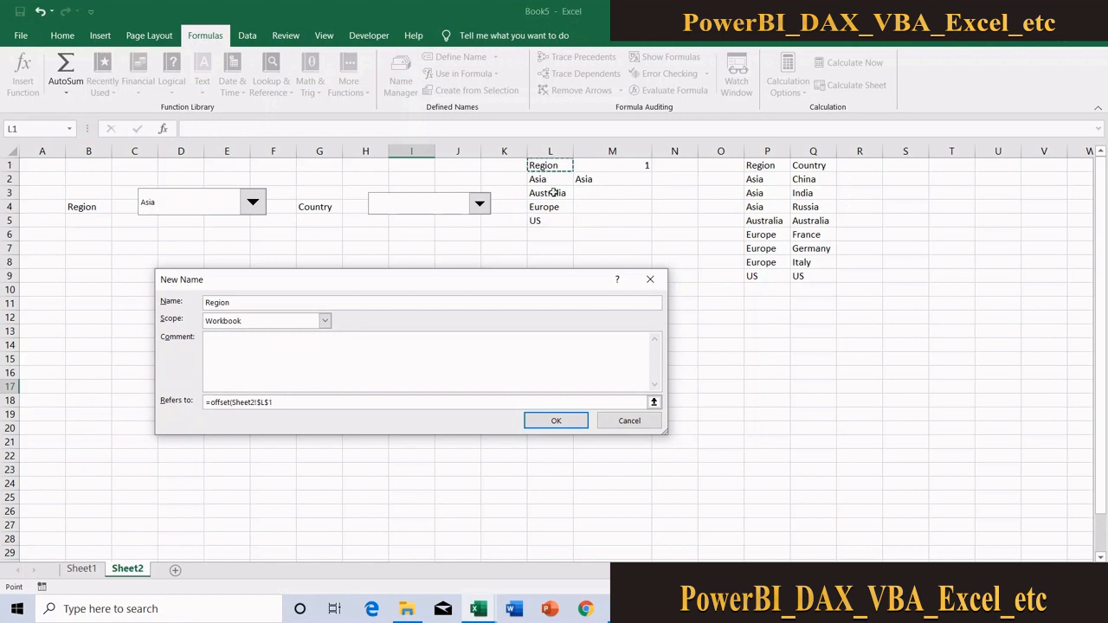
{"action": "type", "text": ","}
{"action": "type", "text": ","}
{"action": "left_click_drag", "start_coordinate": [276, 401], "coordinate": [232, 402]}
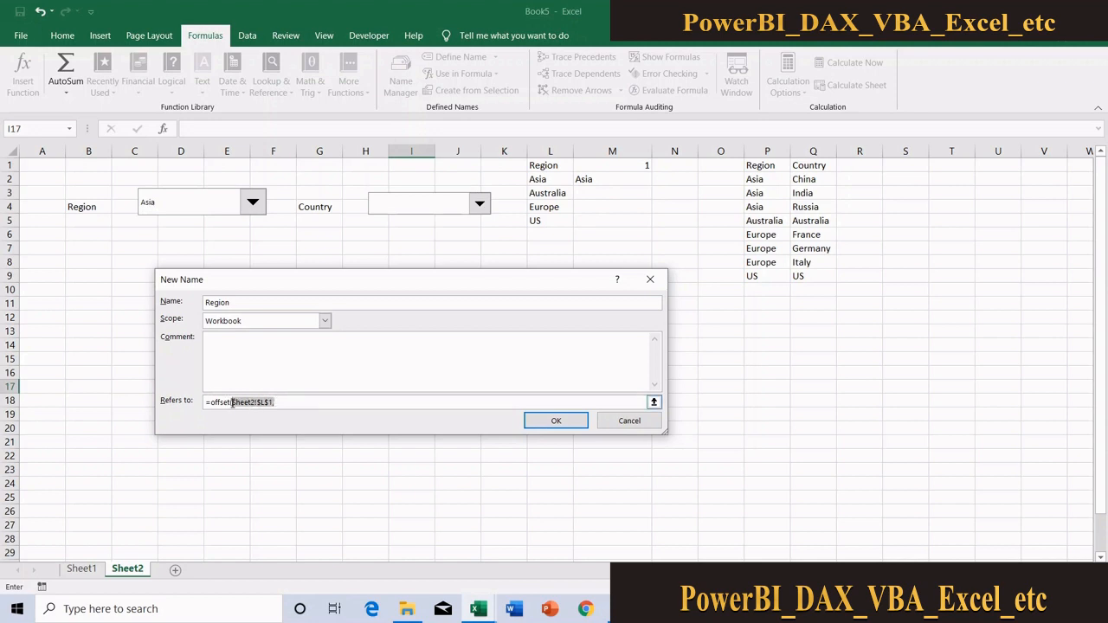
{"action": "left_click", "coordinate": [283, 404]}
{"action": "type", "text": "1"}
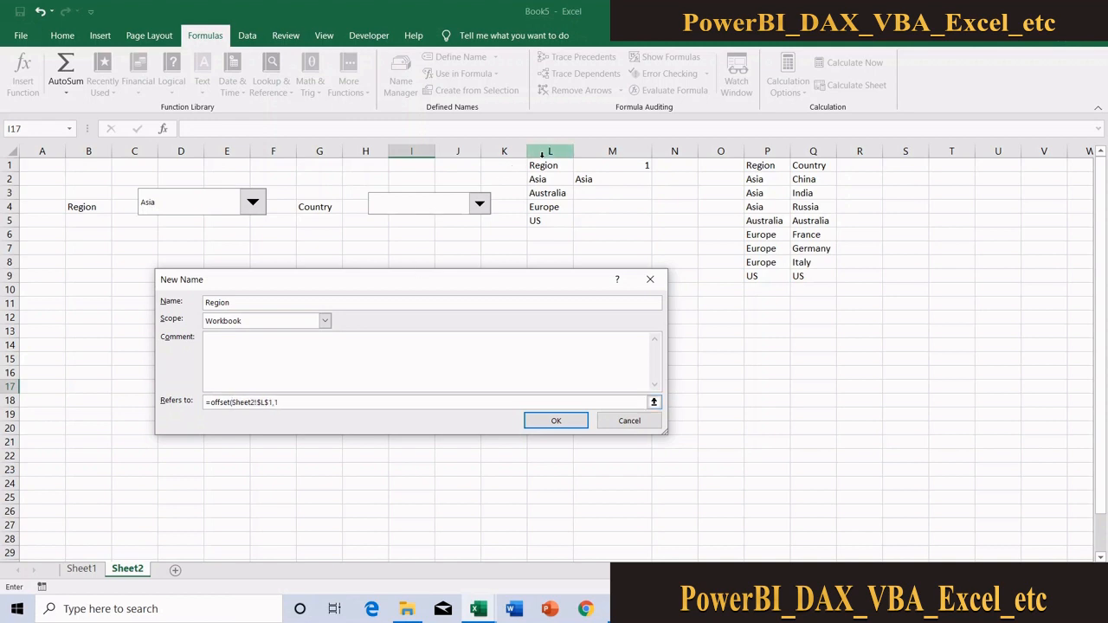
{"action": "type", "text": ","}
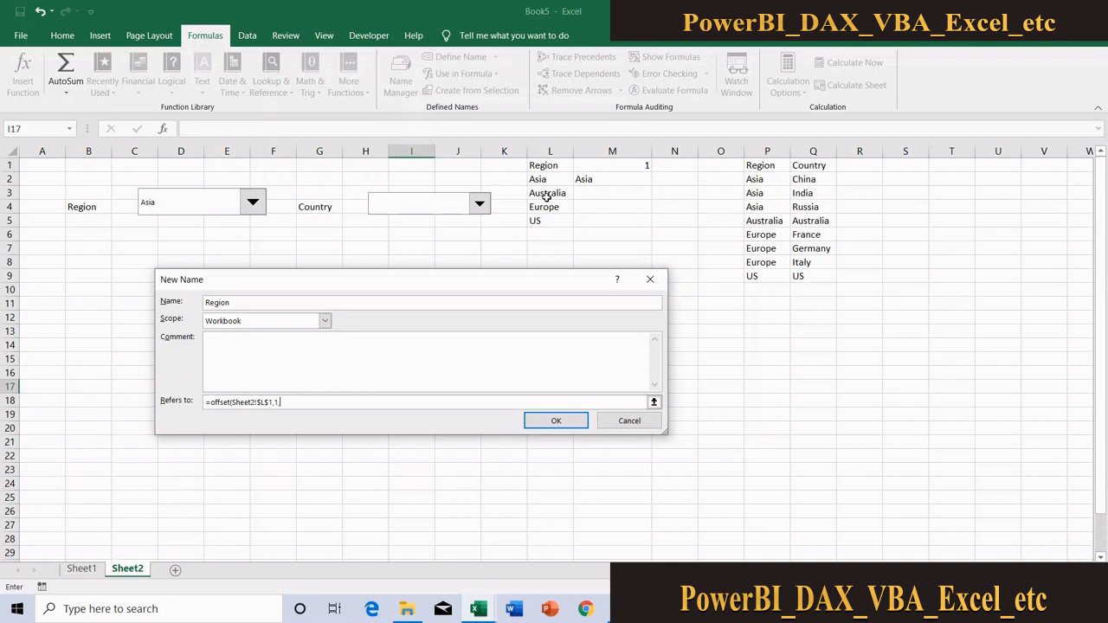
Set the OFFSET column offset to 0 and its height to counta(Sheet2!$L:$L)-1
{"action": "type", "text": "0"}
{"action": "type", "text": "4"}
{"action": "key", "text": "BackSpace"}
{"action": "type", "text": "counta"}
{"action": "type", "text": "("}
{"action": "left_click", "coordinate": [551, 150]}
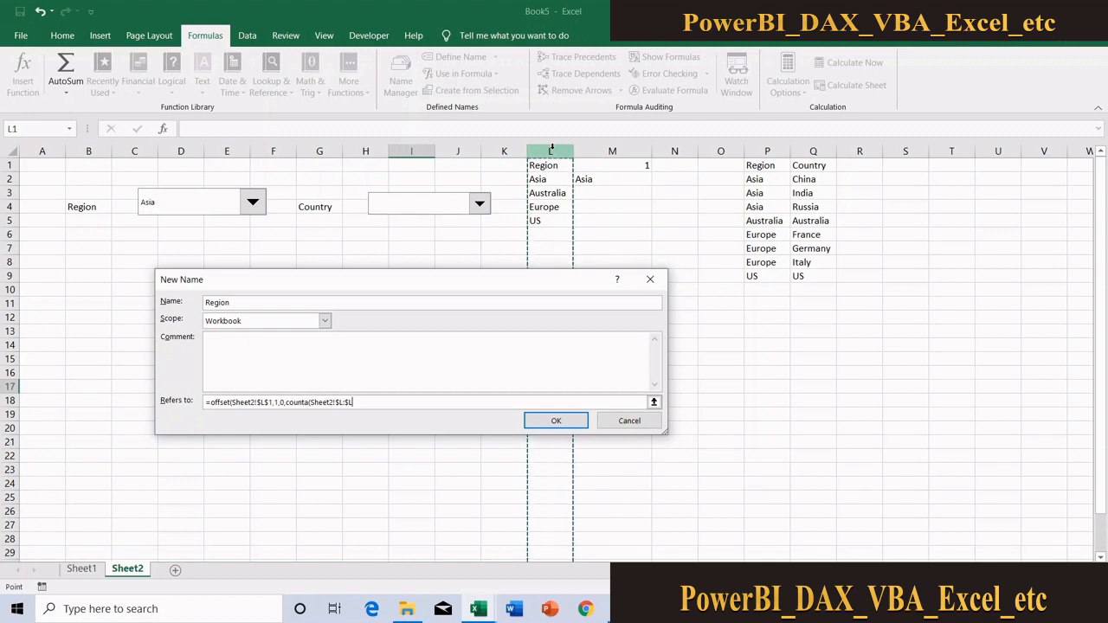
{"action": "type", "text": ")"}
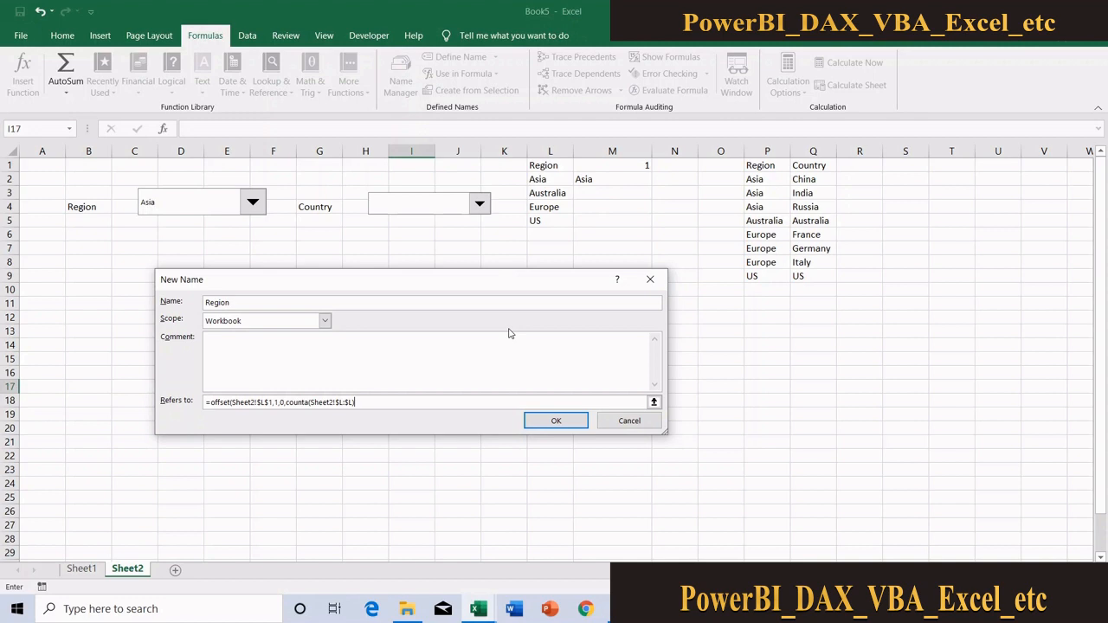
{"action": "type", "text": "-1,"}
Set the OFFSET width to 1, save the Region name and close the Name Manager
{"action": "type", "text": "1"}
{"action": "left_click", "coordinate": [554, 420]}
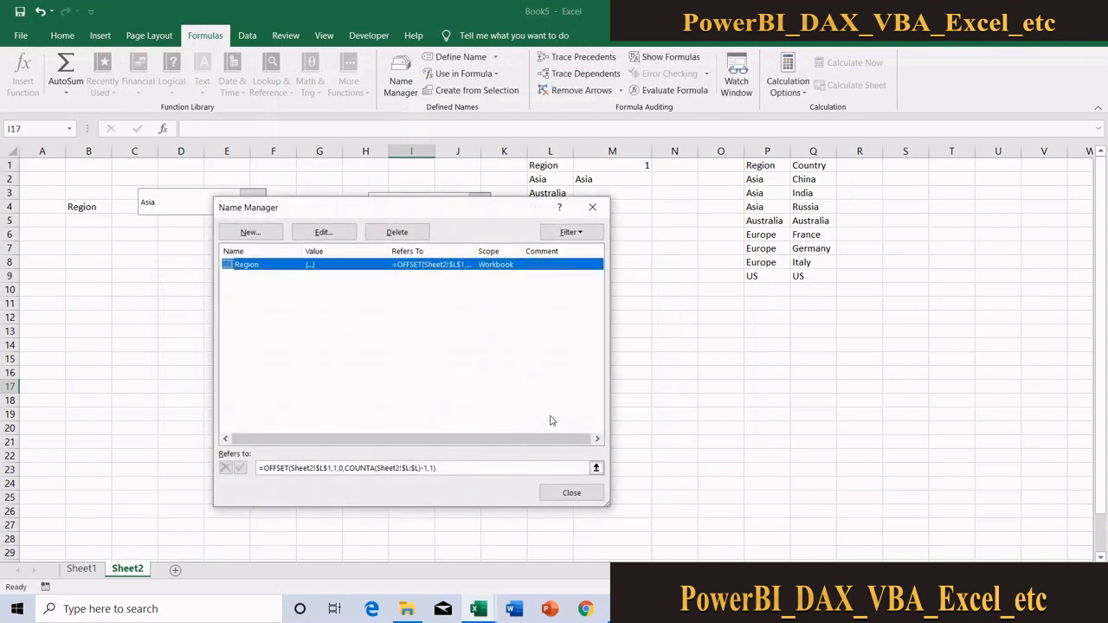
{"action": "left_click", "coordinate": [572, 493]}
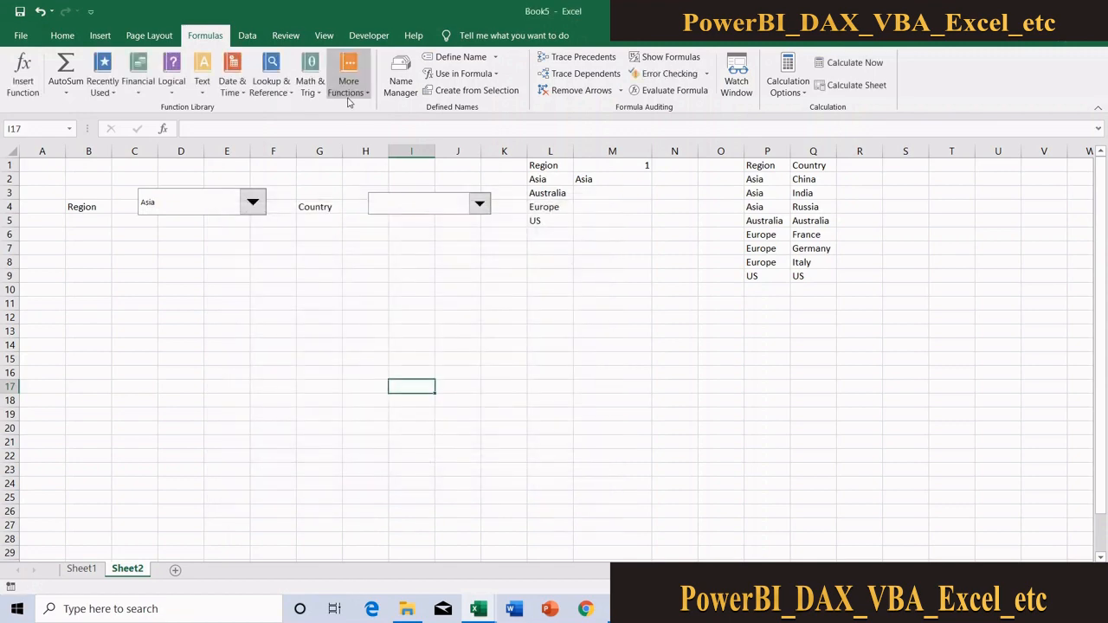
Check on the sheet which cells the Region name's OFFSET formula refers to
{"action": "left_click", "coordinate": [401, 83]}
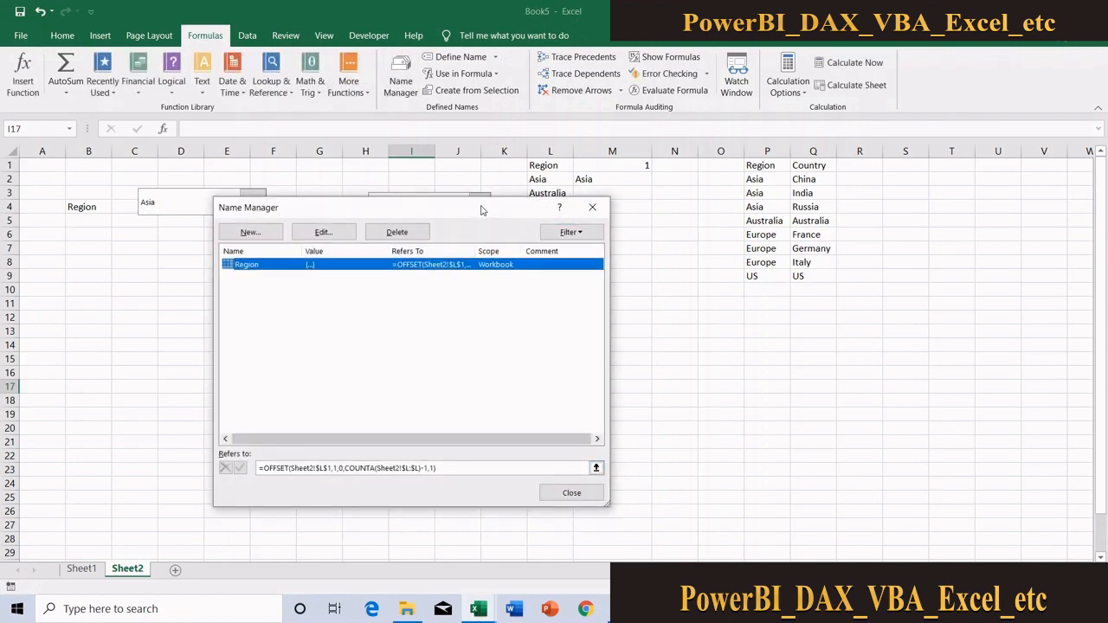
{"action": "left_click_drag", "start_coordinate": [485, 211], "coordinate": [293, 177]}
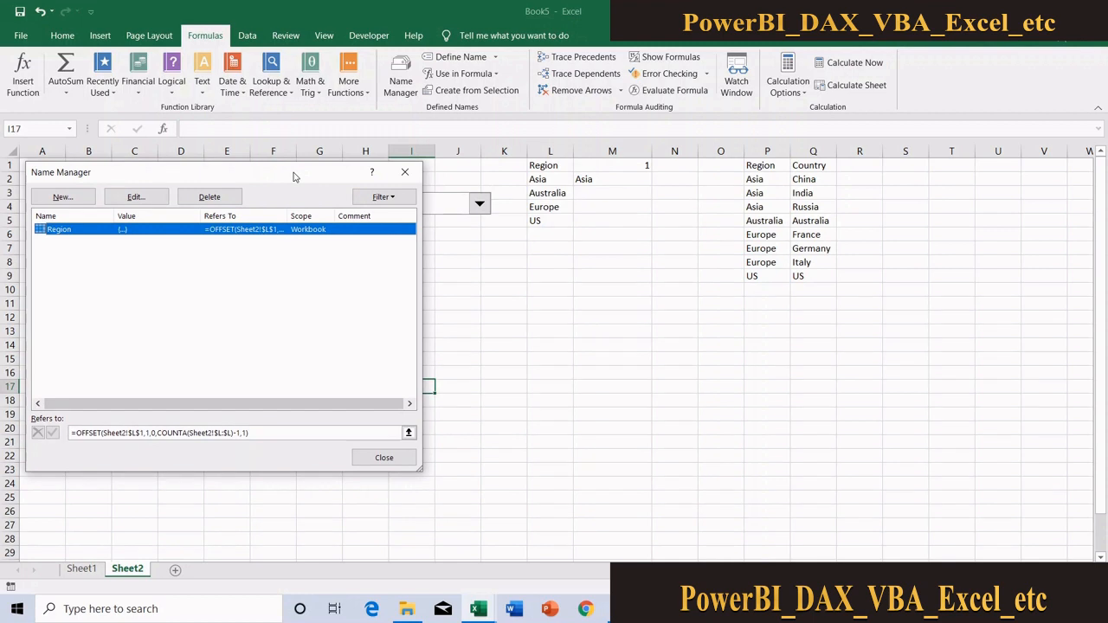
{"action": "left_click", "coordinate": [409, 432]}
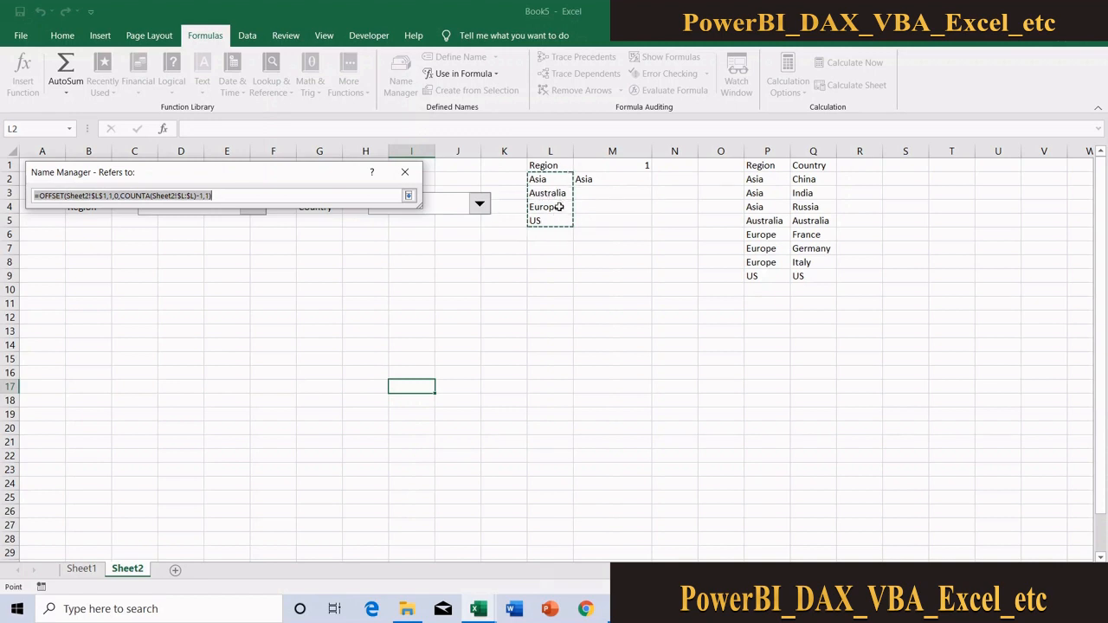
{"action": "left_click", "coordinate": [407, 196]}
{"action": "left_click", "coordinate": [388, 458]}
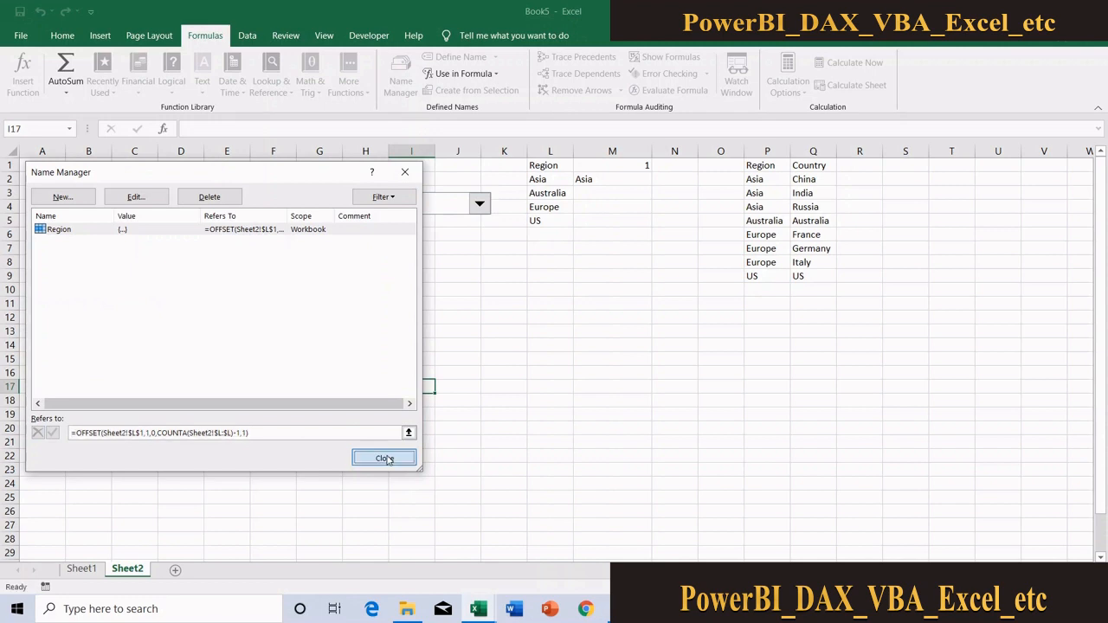
Add the test entries fdf in L6 and fdfd in L7 below the region list
{"action": "left_click", "coordinate": [551, 238]}
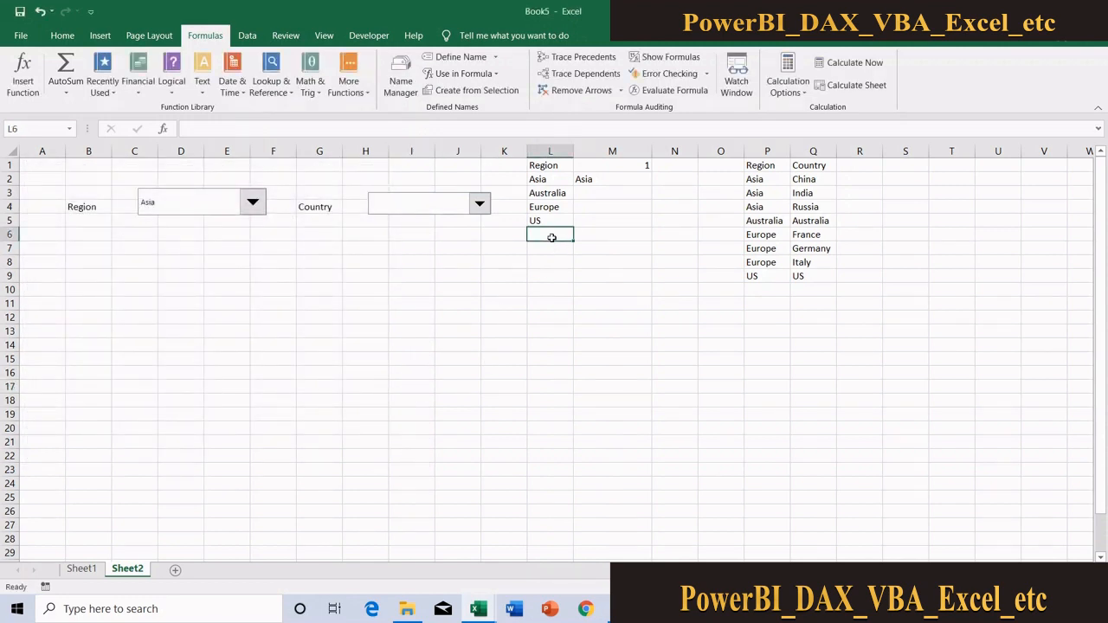
{"action": "key", "text": "Down"}
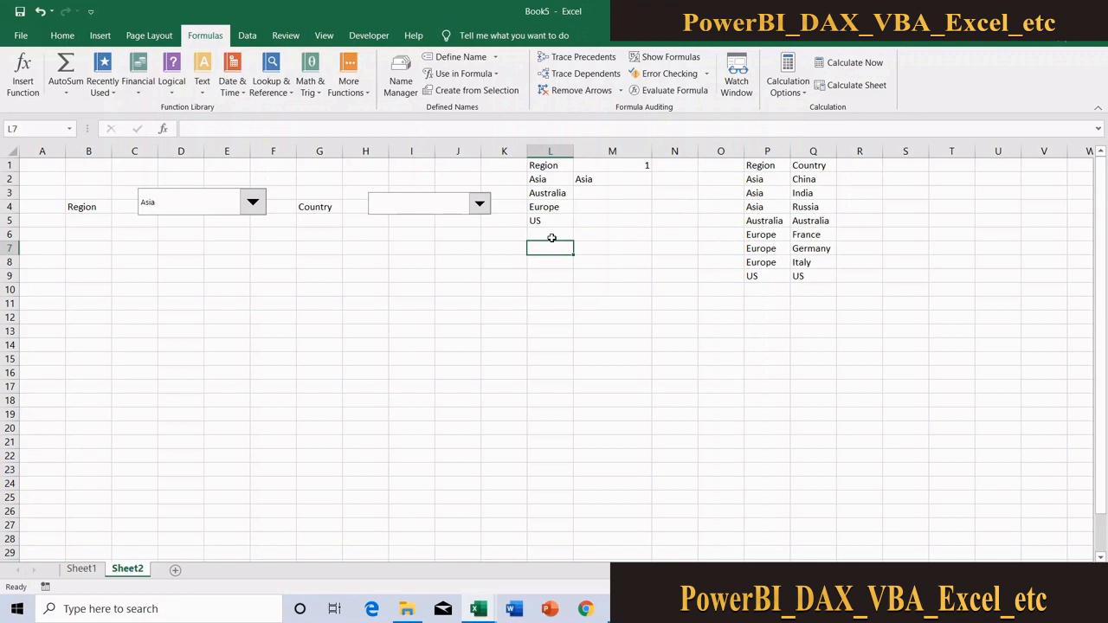
{"action": "left_click", "coordinate": [551, 237]}
{"action": "type", "text": "fdf"}
{"action": "key", "text": "Return"}
{"action": "type", "text": "fdf"}
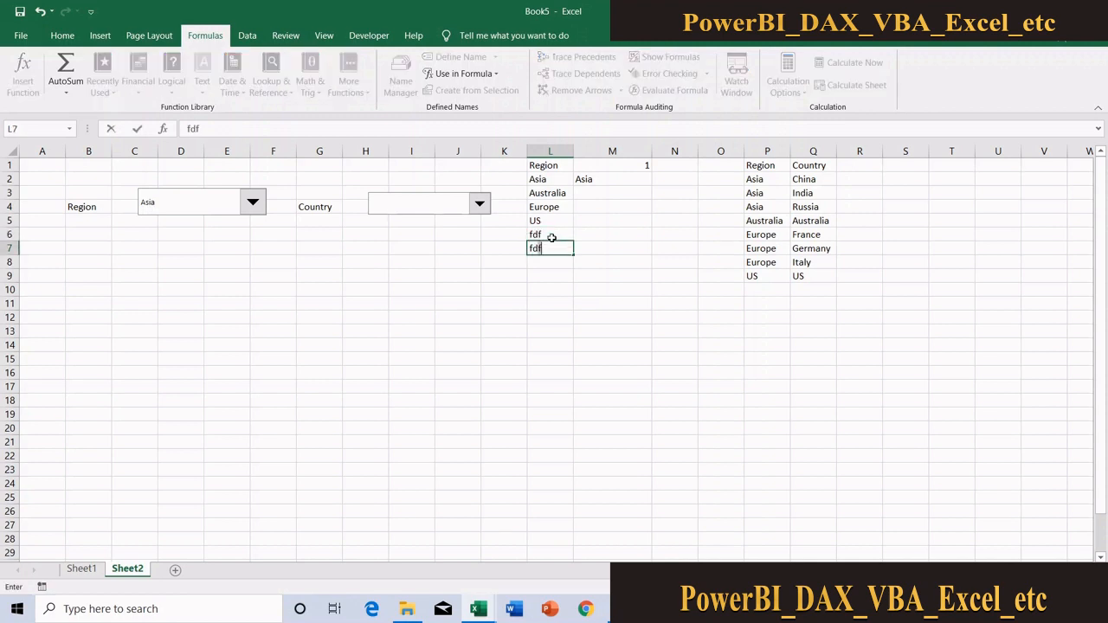
{"action": "type", "text": "d"}
{"action": "key", "text": "Return"}
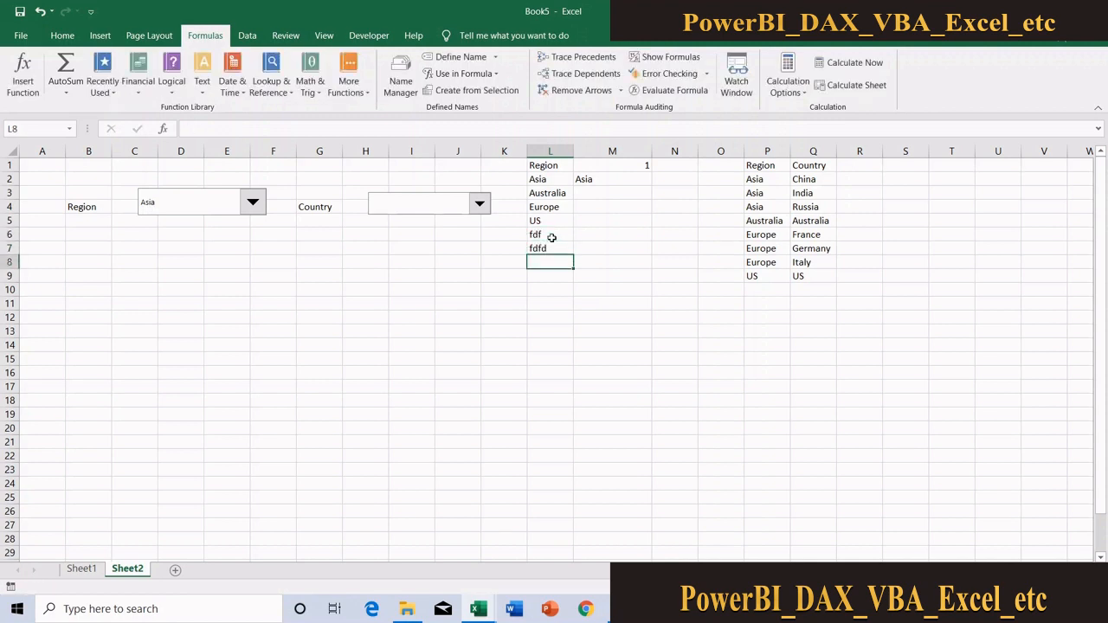
Check whether the Region name's range covers the test entries in column L
{"action": "left_click", "coordinate": [400, 76]}
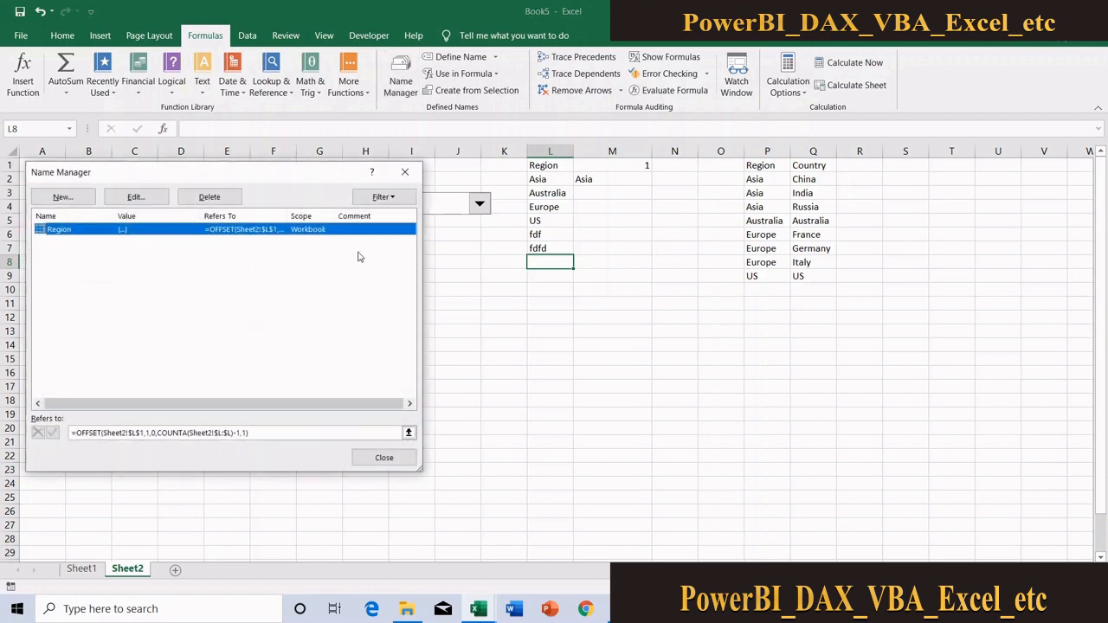
{"action": "left_click", "coordinate": [408, 432]}
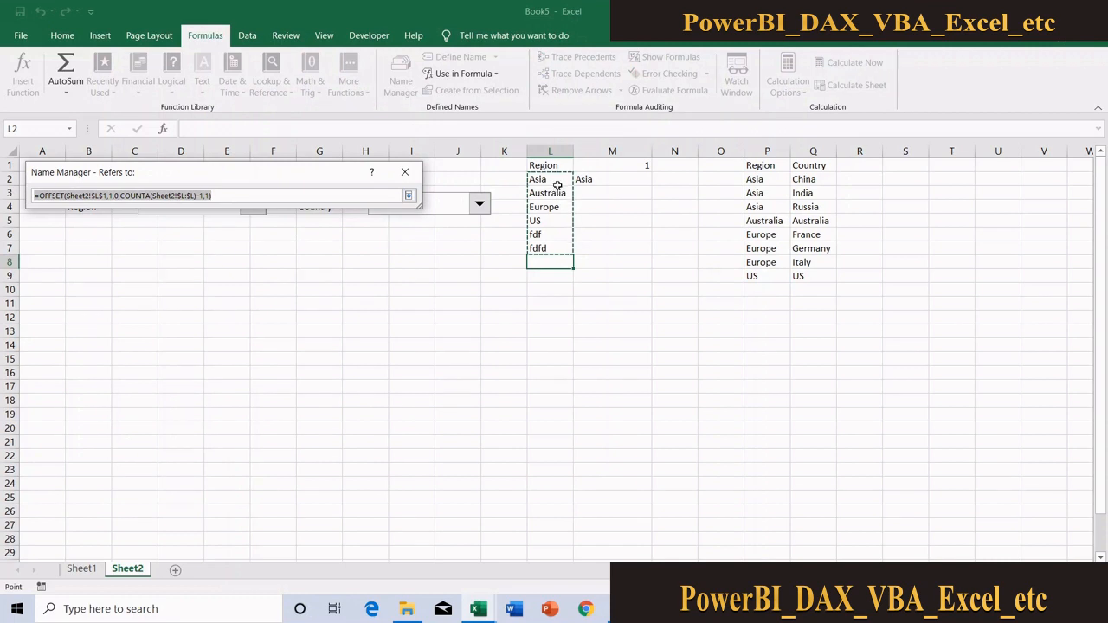
{"action": "left_click", "coordinate": [408, 196]}
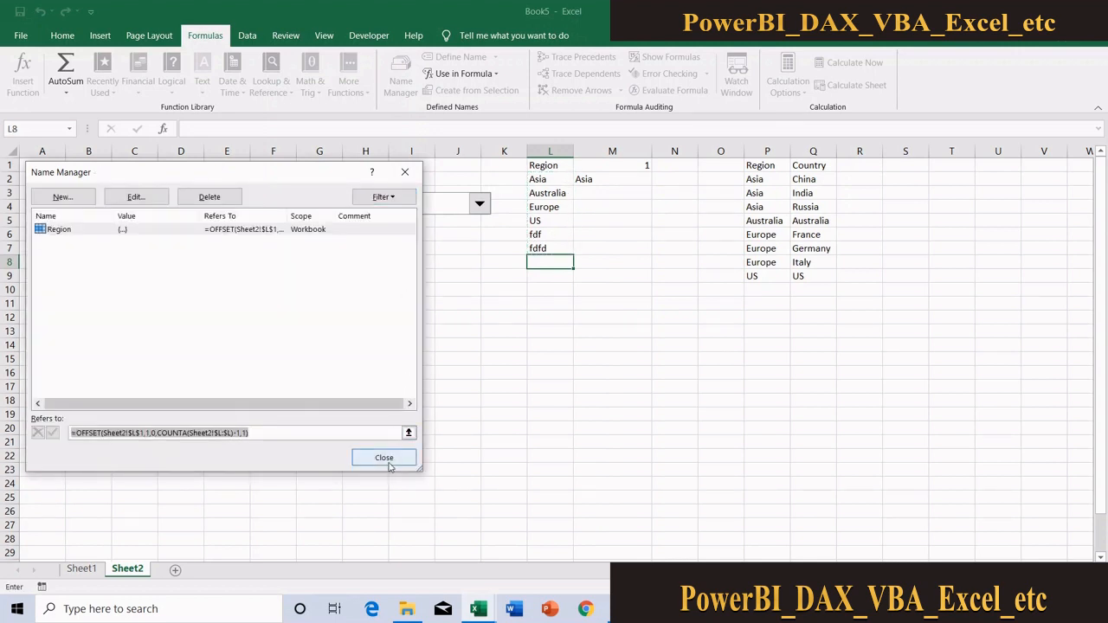
{"action": "left_click", "coordinate": [389, 457]}
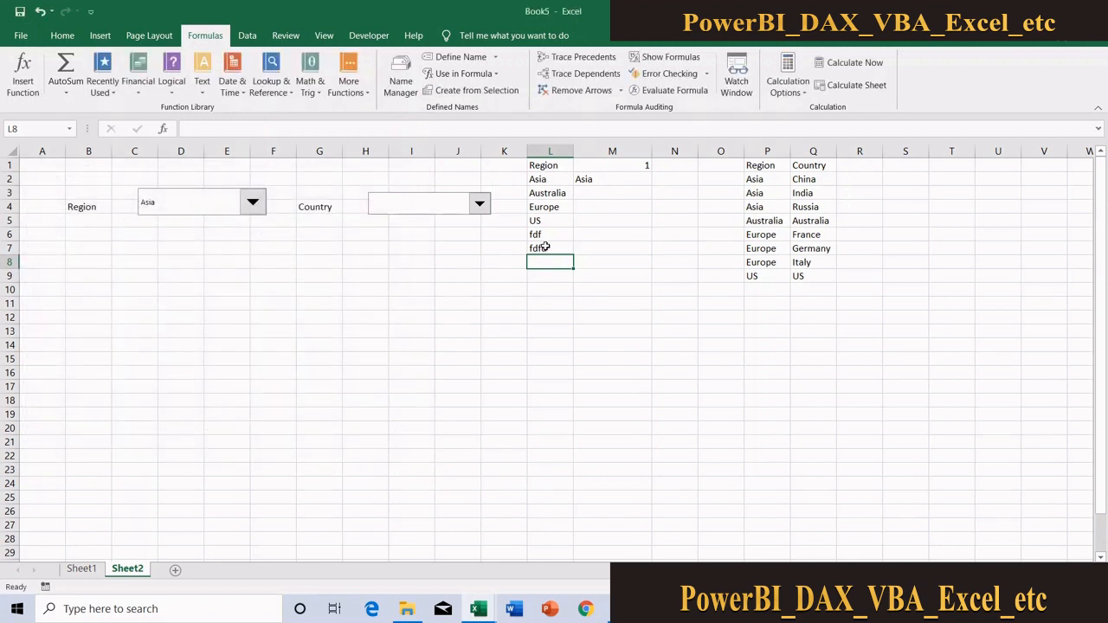
Clear the test entries from L6:L8 and deselect the range
{"action": "left_click_drag", "start_coordinate": [543, 234], "coordinate": [546, 255]}
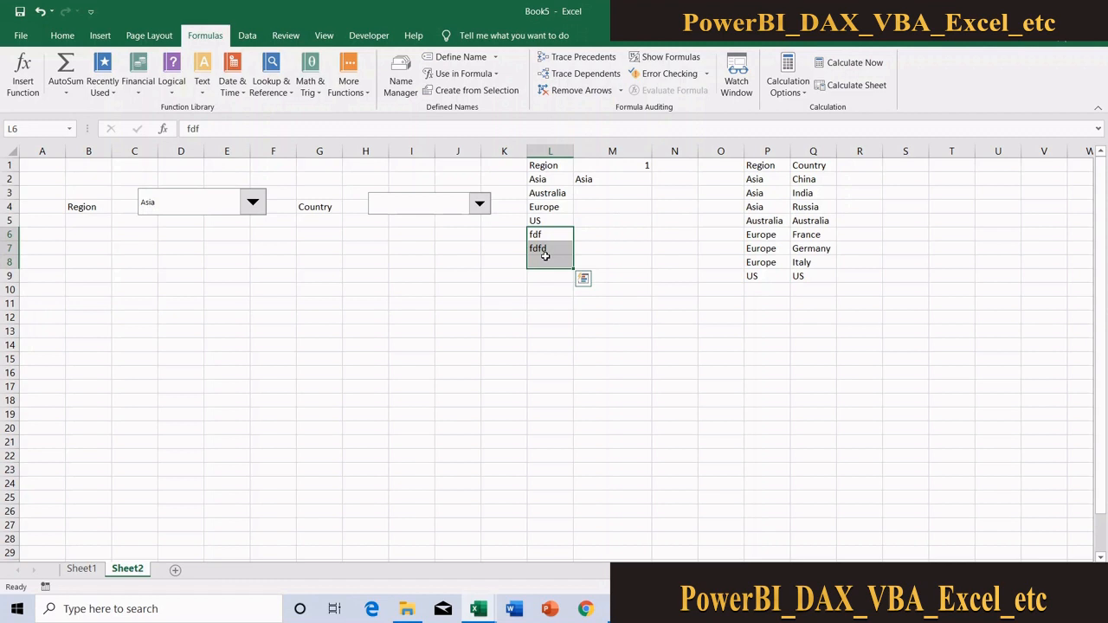
{"action": "key", "text": "BackSpace"}
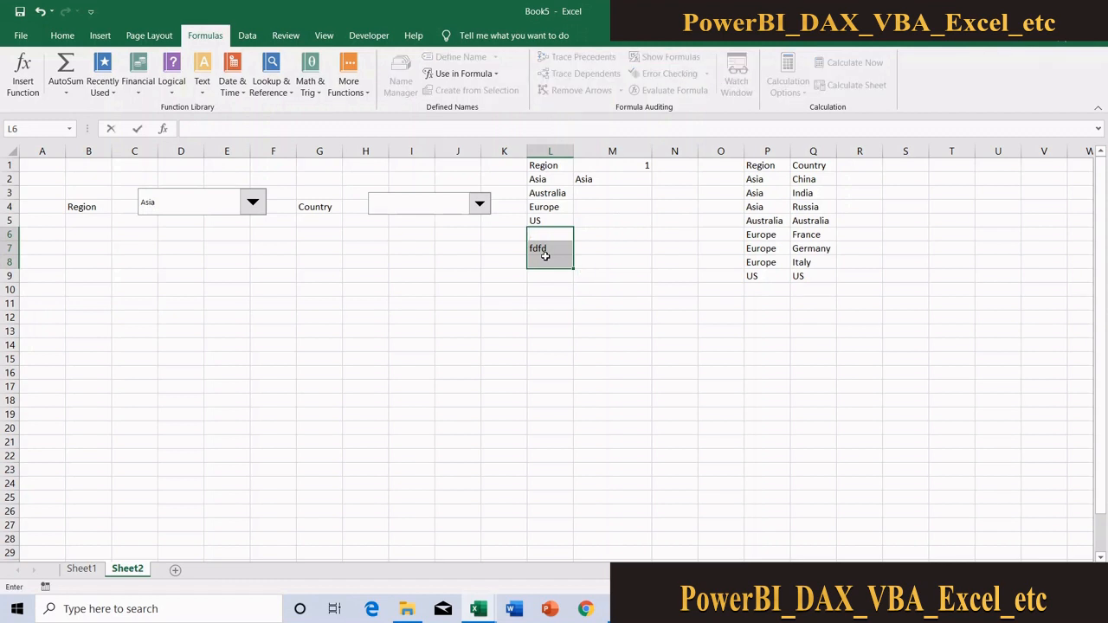
{"action": "key", "text": "Escape"}
{"action": "key", "text": "Delete"}
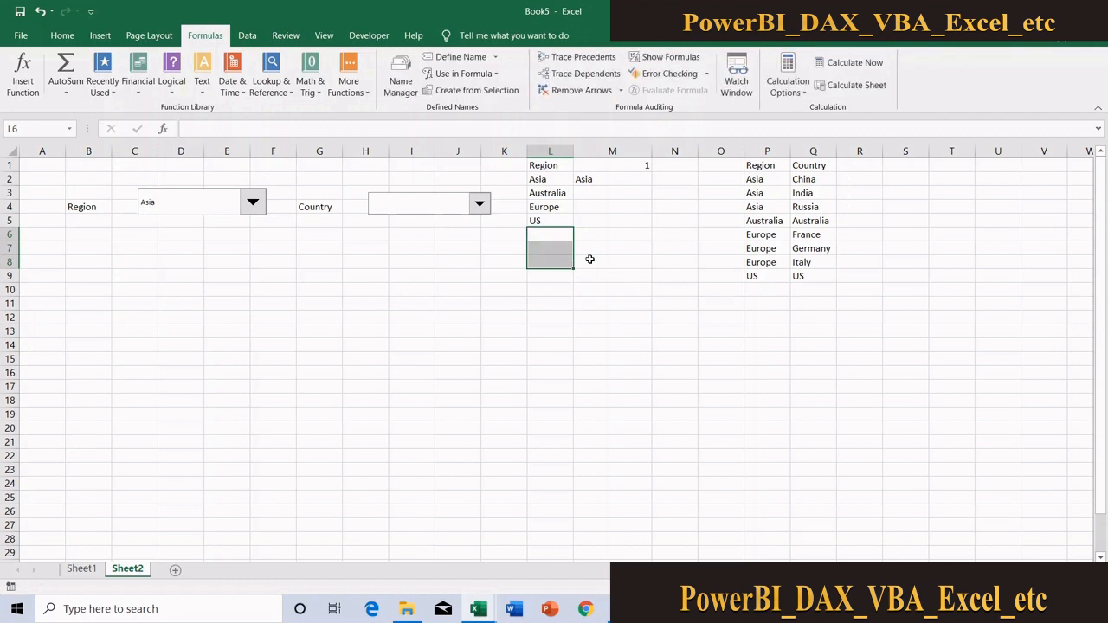
{"action": "left_click", "coordinate": [483, 303]}
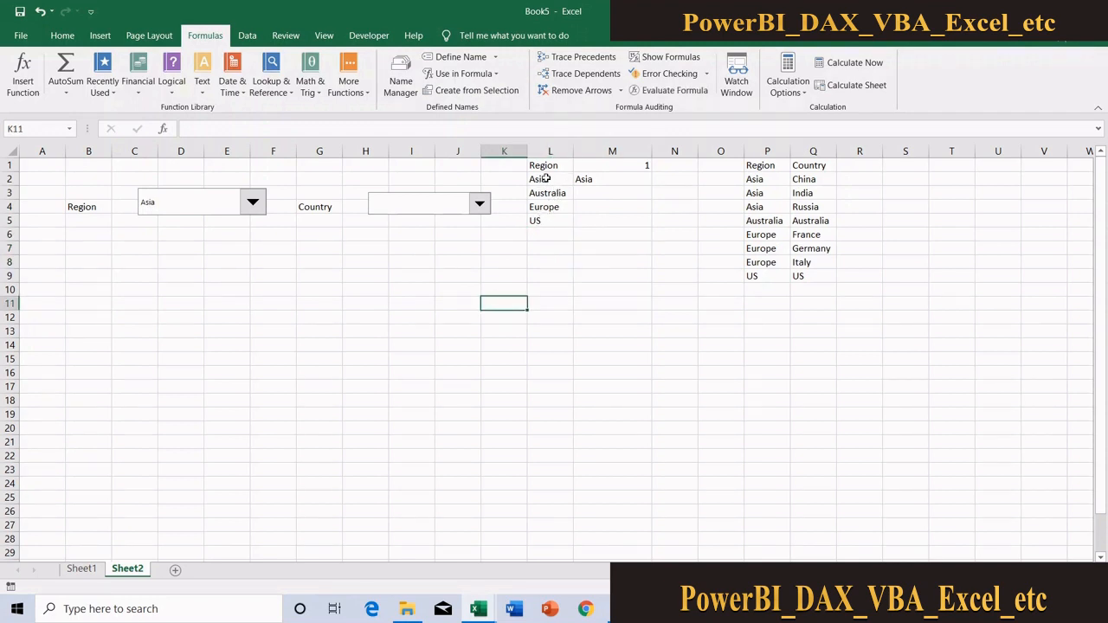
Set the Region drop-down control's input range to the defined name region, then open its list as a check
{"action": "right_click", "coordinate": [170, 204]}
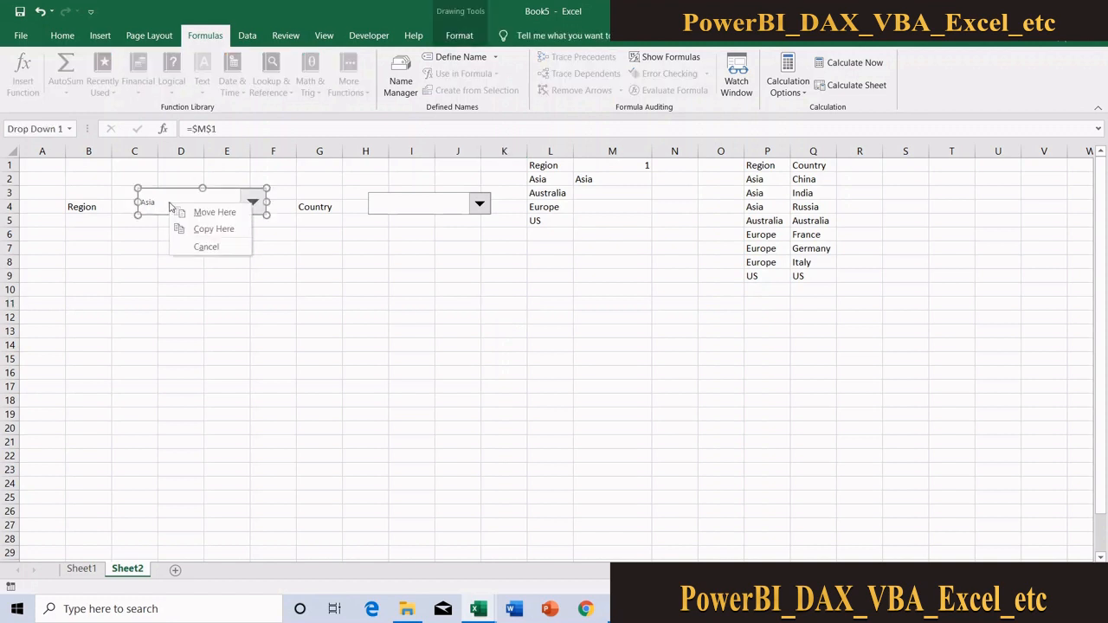
{"action": "left_click", "coordinate": [131, 294]}
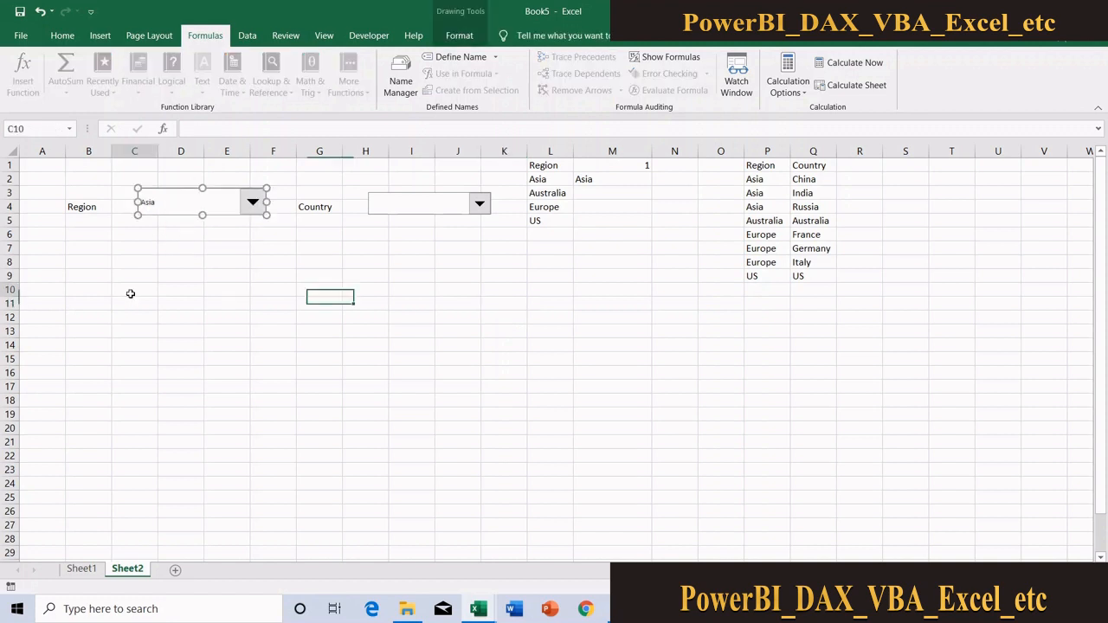
{"action": "right_click", "coordinate": [208, 206]}
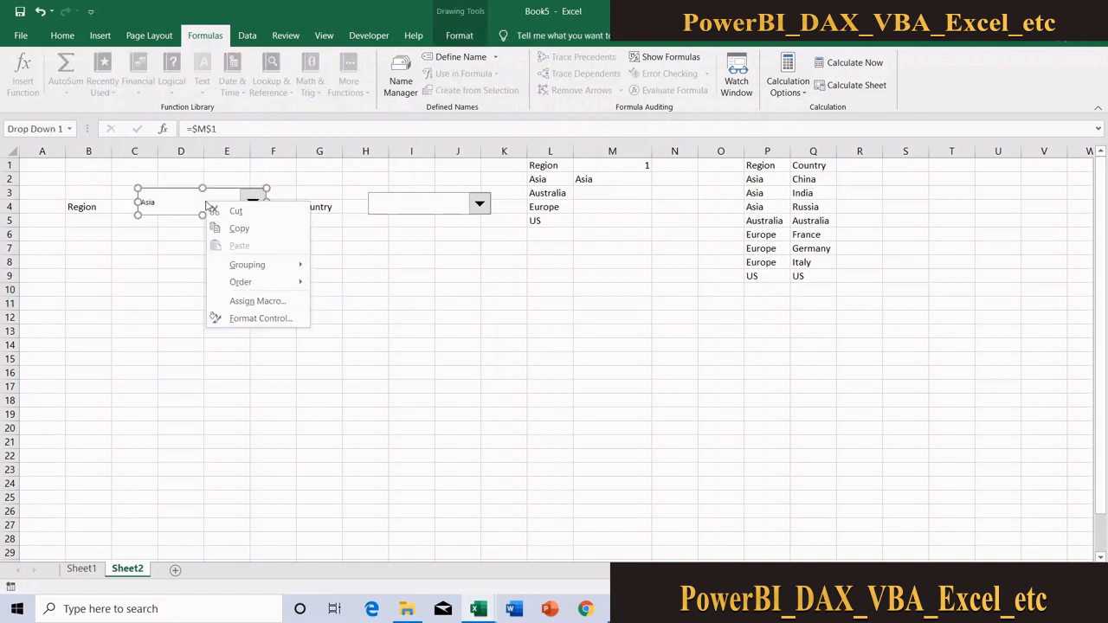
{"action": "left_click", "coordinate": [295, 319]}
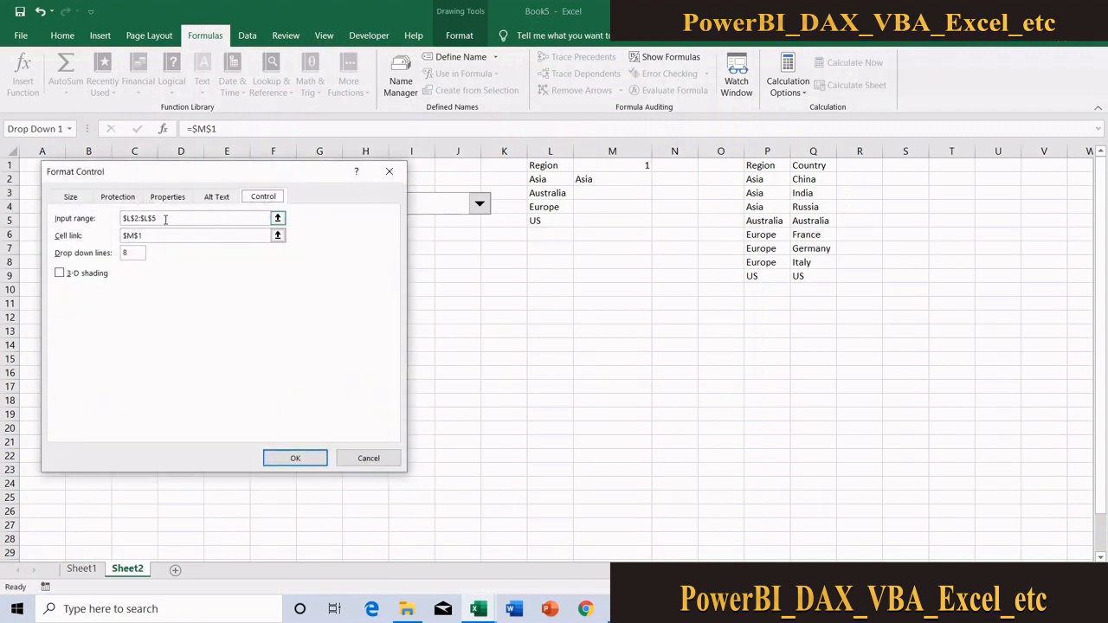
{"action": "left_click_drag", "start_coordinate": [165, 219], "coordinate": [111, 222]}
{"action": "key", "text": "BackSpace"}
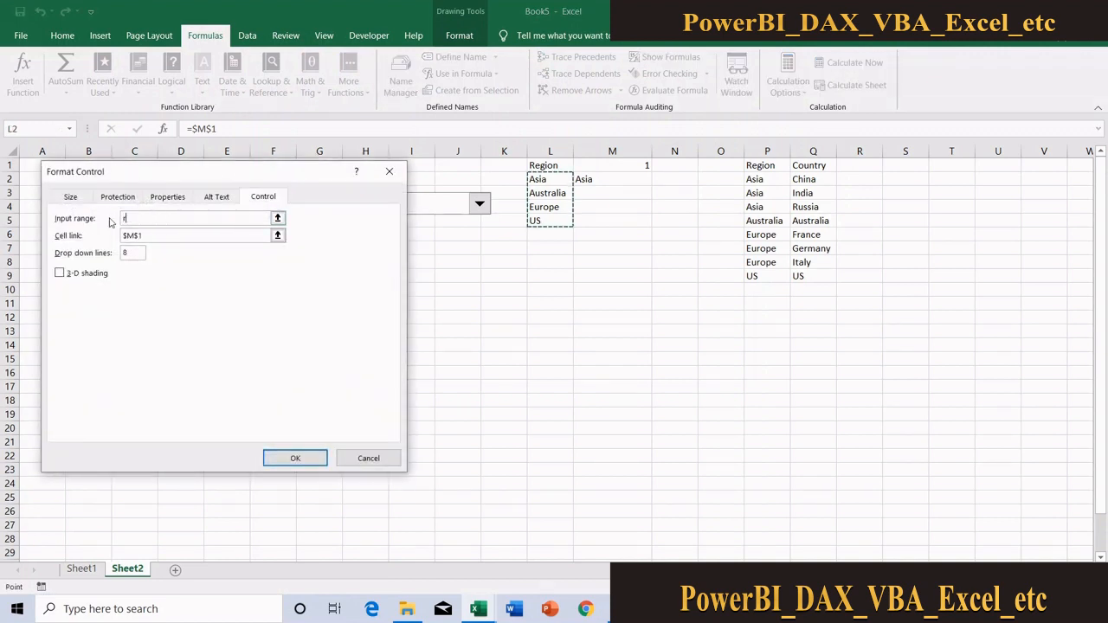
{"action": "type", "text": "region"}
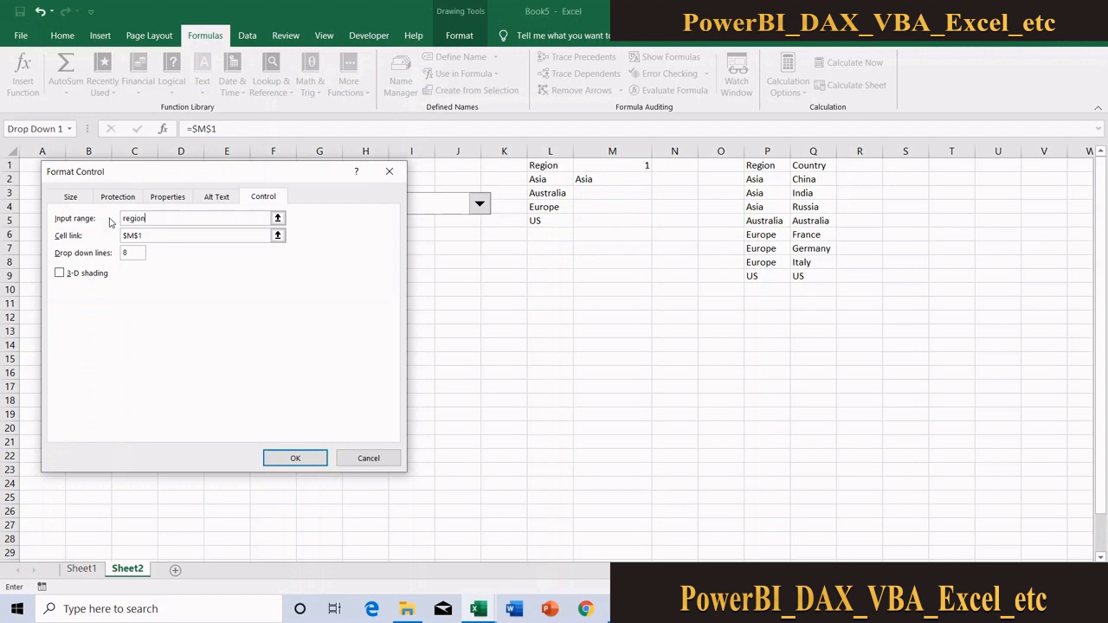
{"action": "left_click", "coordinate": [306, 458]}
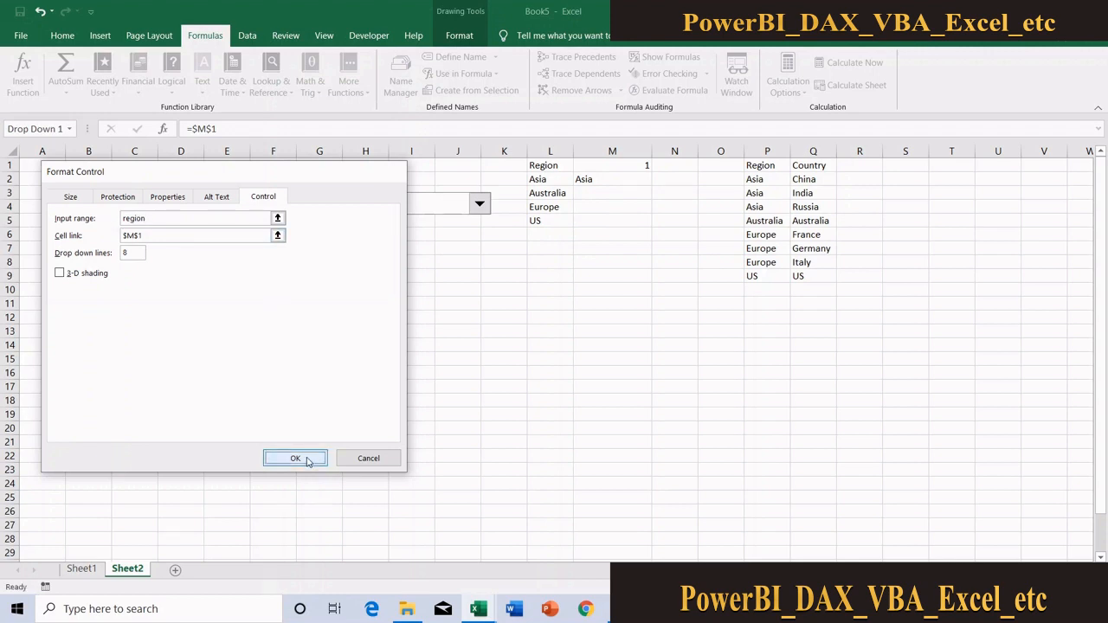
{"action": "left_click", "coordinate": [360, 387]}
{"action": "left_click", "coordinate": [251, 201]}
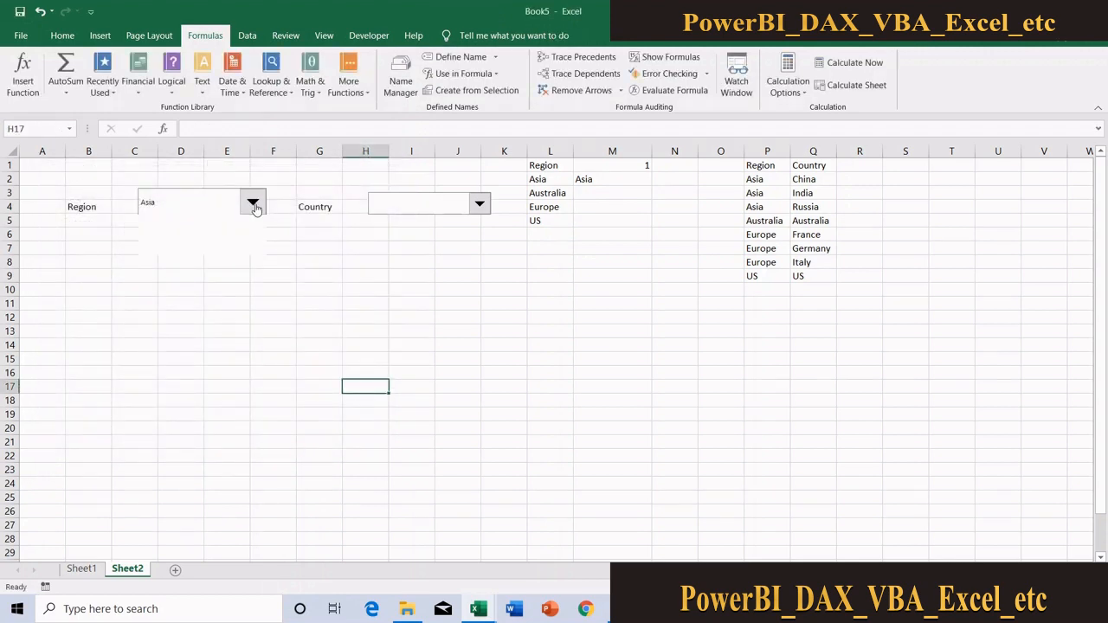
{"action": "left_click", "coordinate": [581, 216]}
Replace the L2:L5 array in M2's INDEX formula with the Region name, giving =INDEX(Region,M1)
{"action": "left_click", "coordinate": [623, 168]}
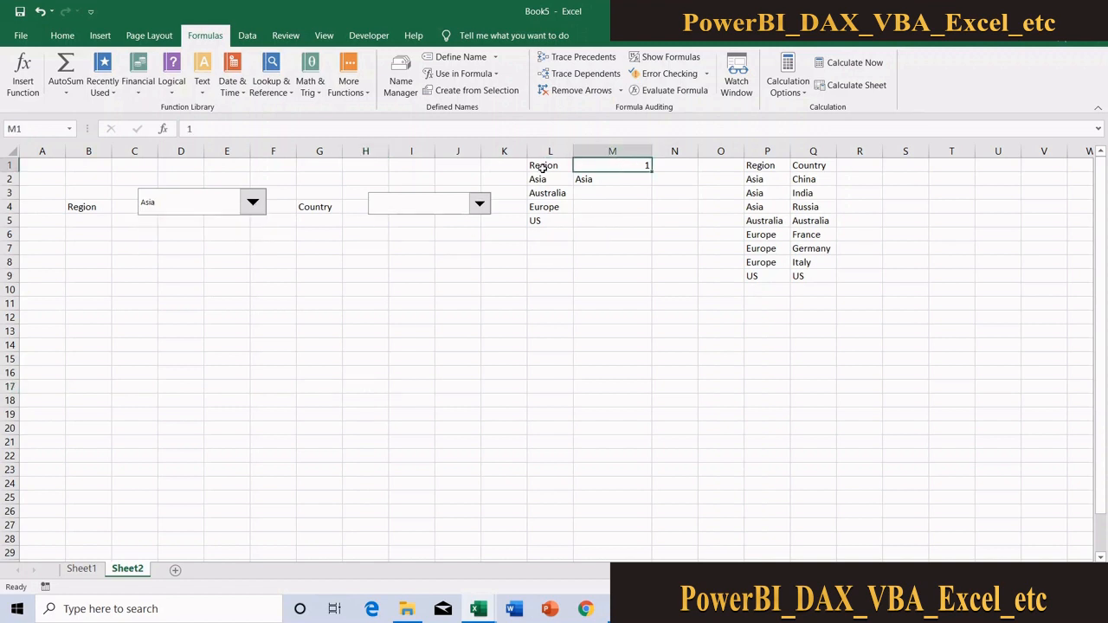
{"action": "left_click", "coordinate": [592, 179]}
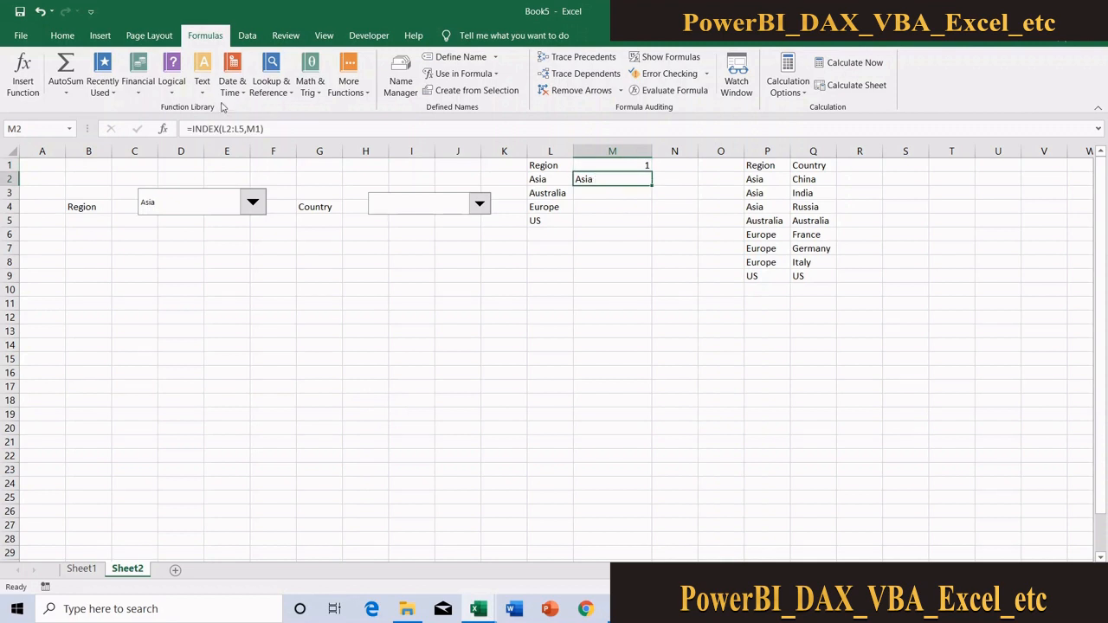
{"action": "left_click", "coordinate": [243, 128]}
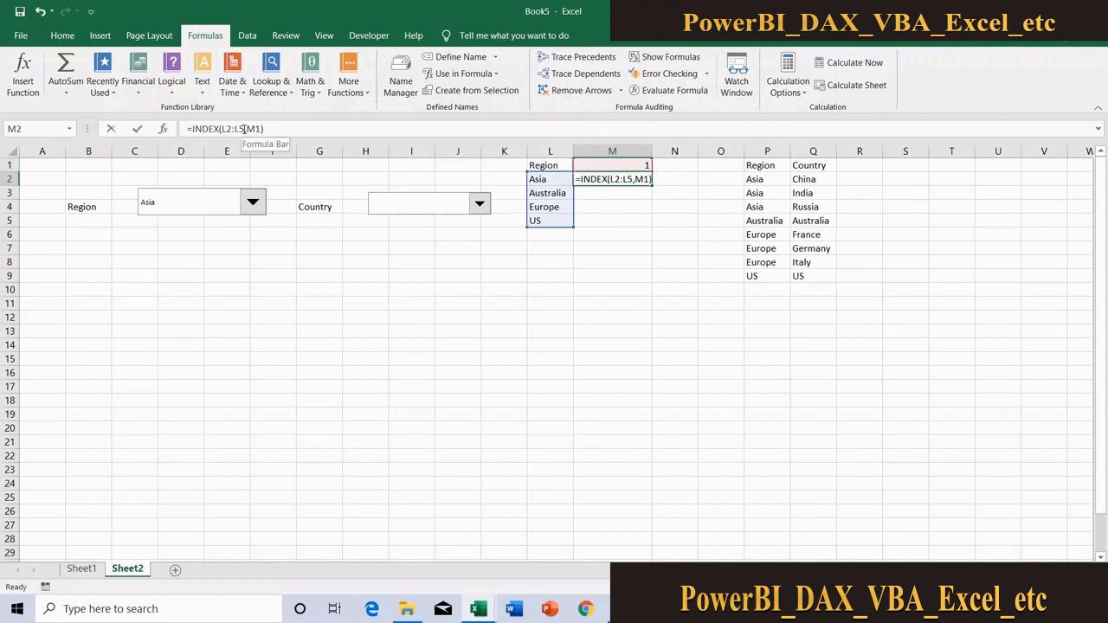
{"action": "key", "text": "BackSpace"}
{"action": "key", "text": "BackSpace"}
{"action": "key", "text": "BackSpace"}
{"action": "key", "text": "BackSpace"}
{"action": "key", "text": "BackSpace"}
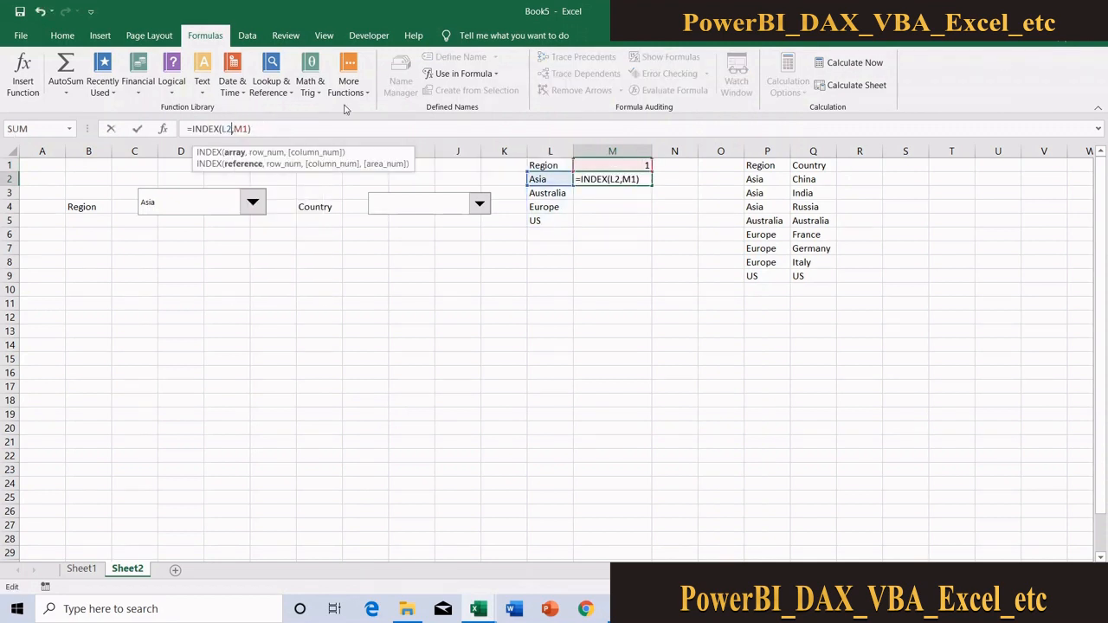
{"action": "type", "text": "region"}
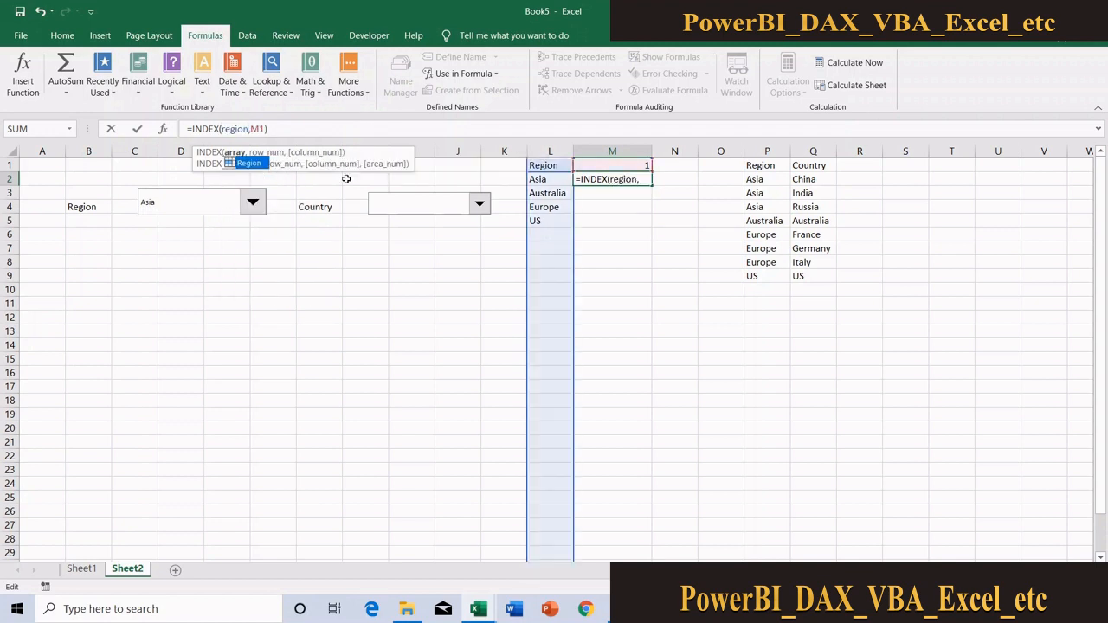
{"action": "double_click", "coordinate": [252, 164]}
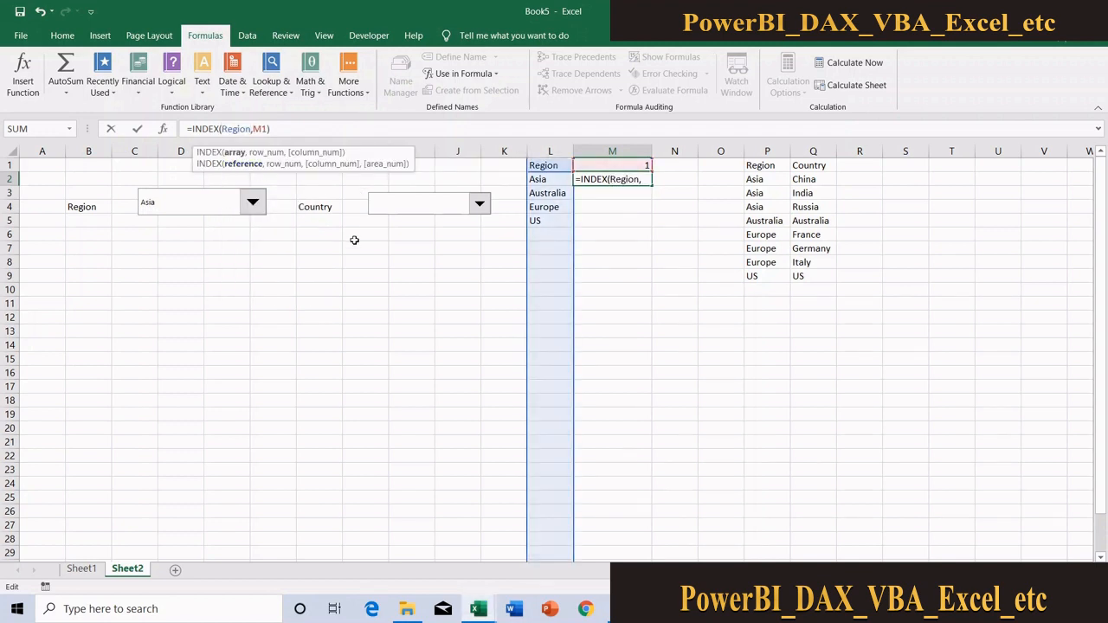
{"action": "key", "text": "ctrl+Return"}
Review the Region name's definition in the Name Manager and return to the sheet
{"action": "left_click", "coordinate": [400, 82]}
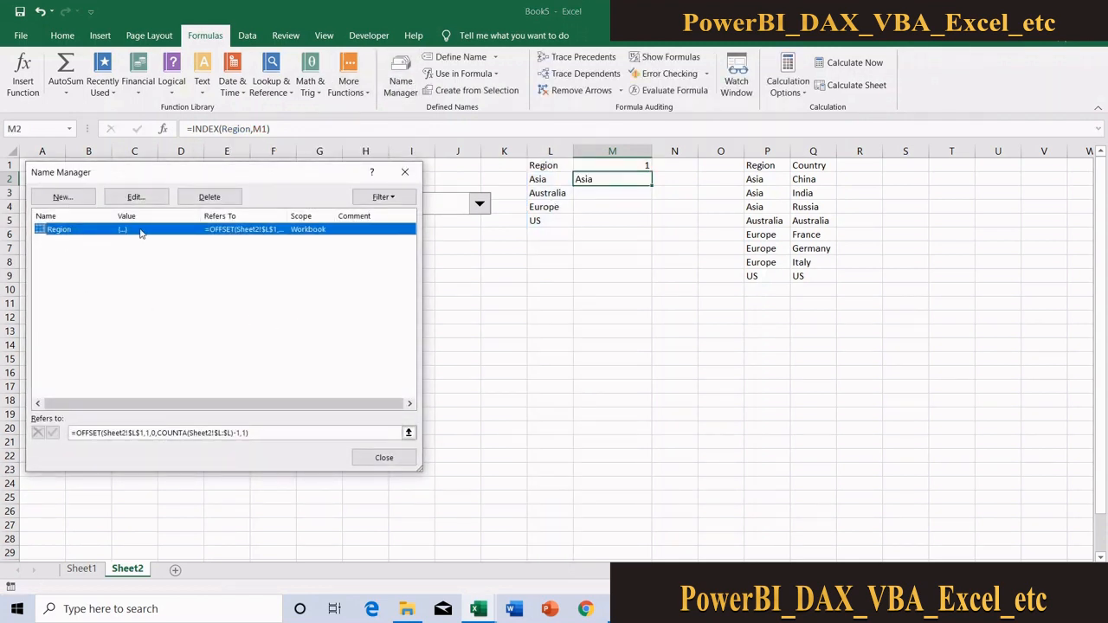
{"action": "left_click", "coordinate": [387, 458]}
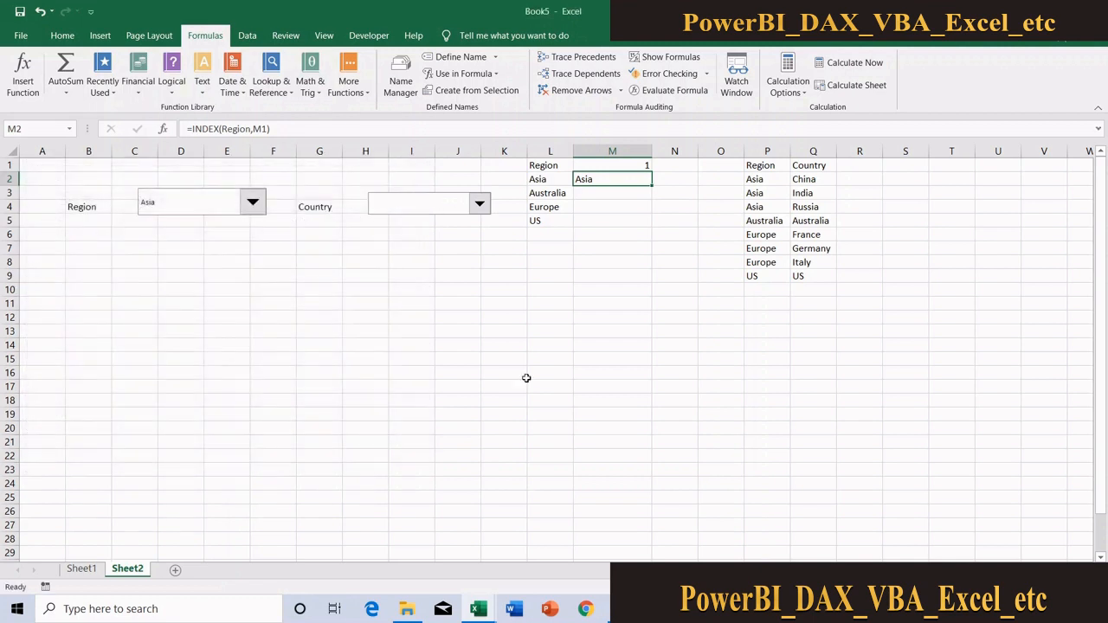
{"action": "left_click", "coordinate": [558, 302]}
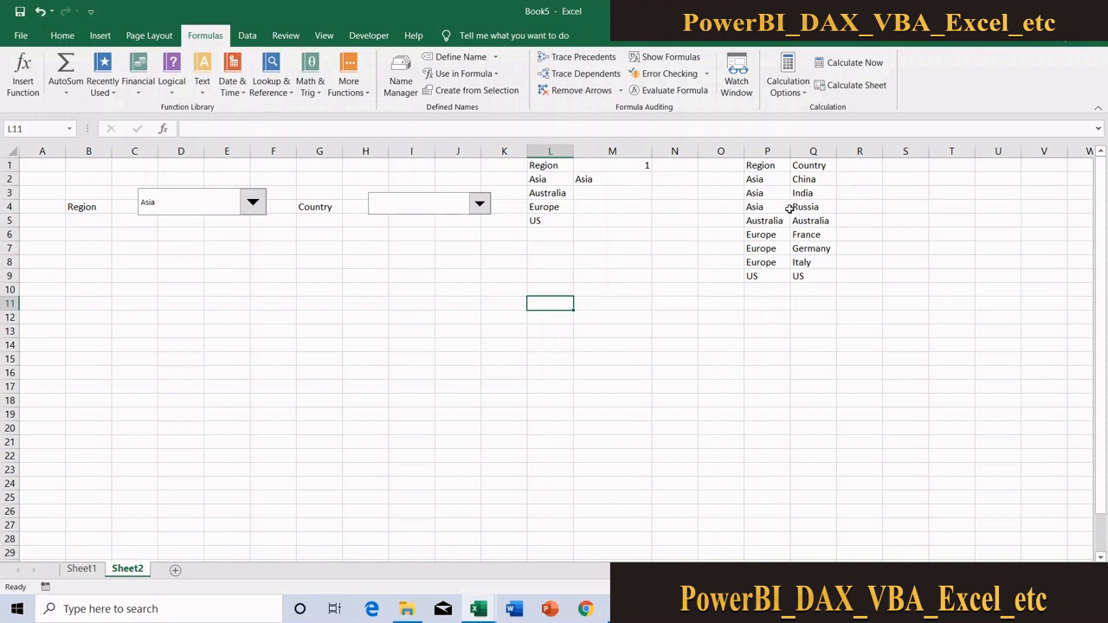
{"action": "left_click", "coordinate": [703, 204]}
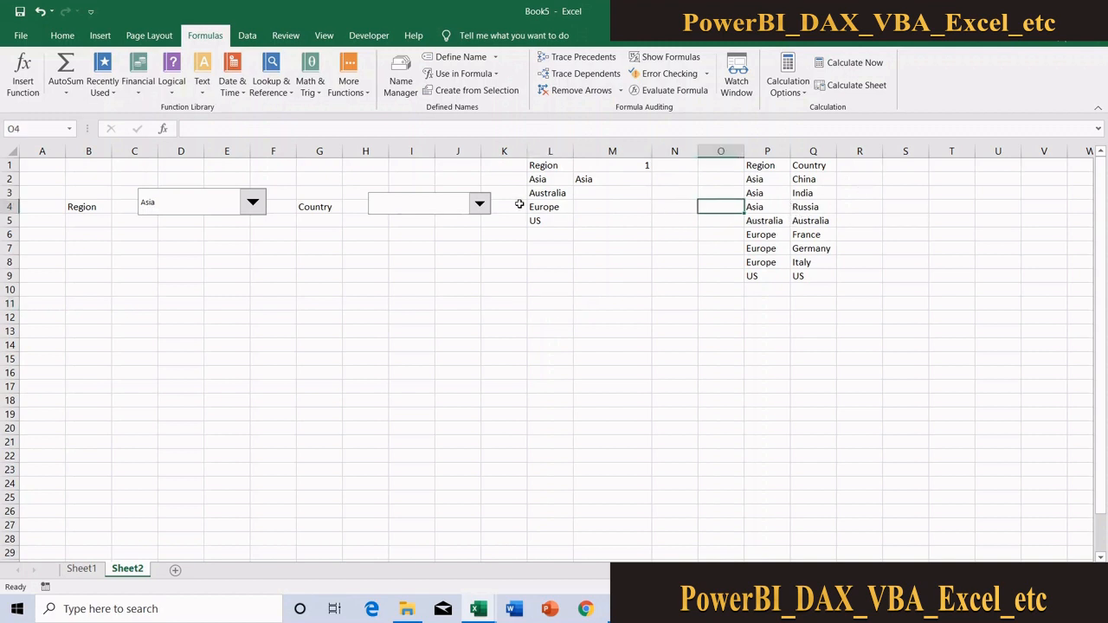
{"action": "left_click", "coordinate": [401, 87]}
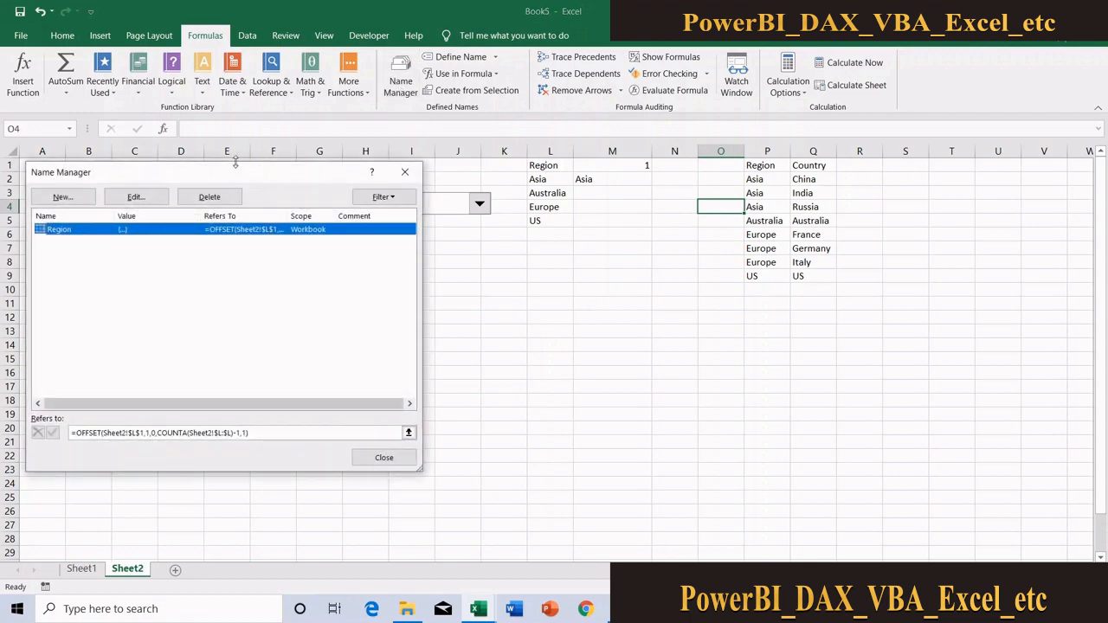
{"action": "left_click_drag", "start_coordinate": [240, 173], "coordinate": [452, 166]}
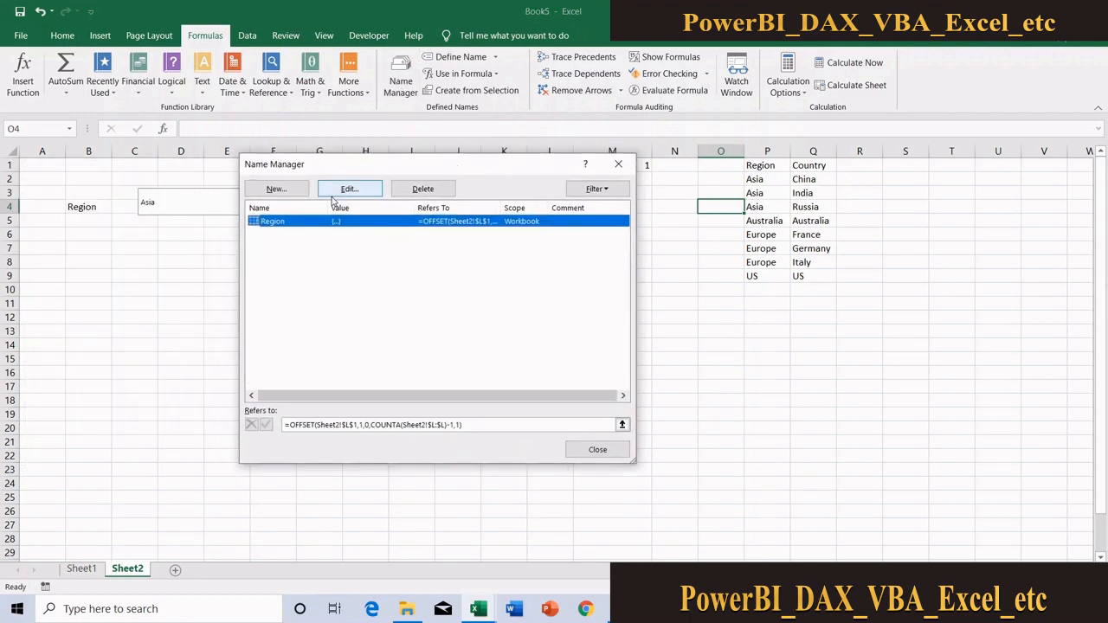
{"action": "left_click", "coordinate": [276, 188]}
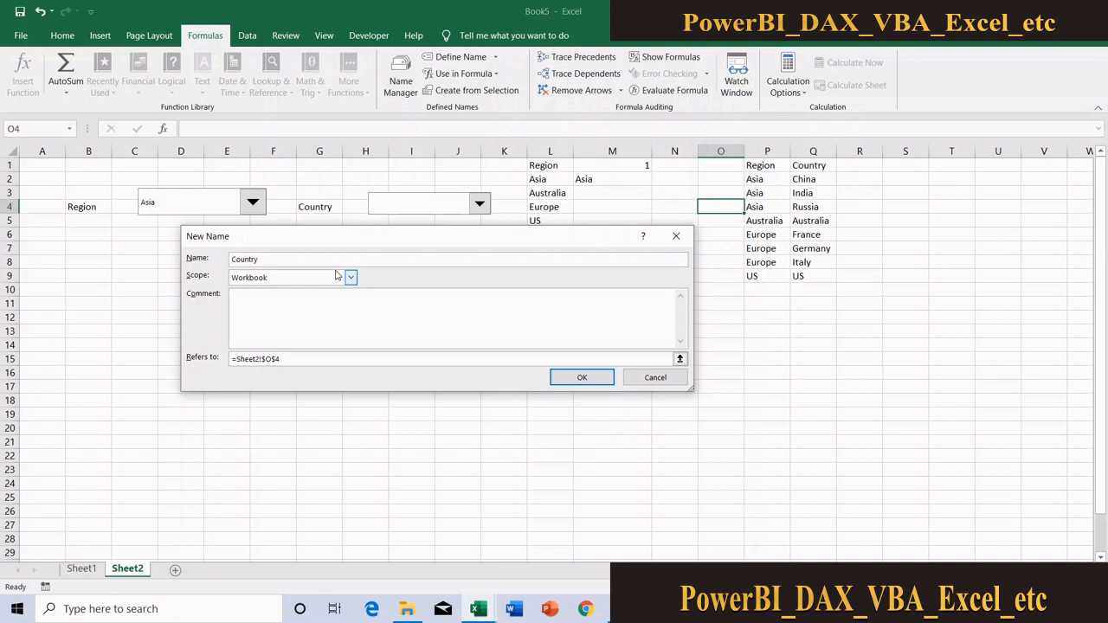
{"action": "type", "text": "rng"}
{"action": "left_click_drag", "start_coordinate": [297, 357], "coordinate": [177, 343]}
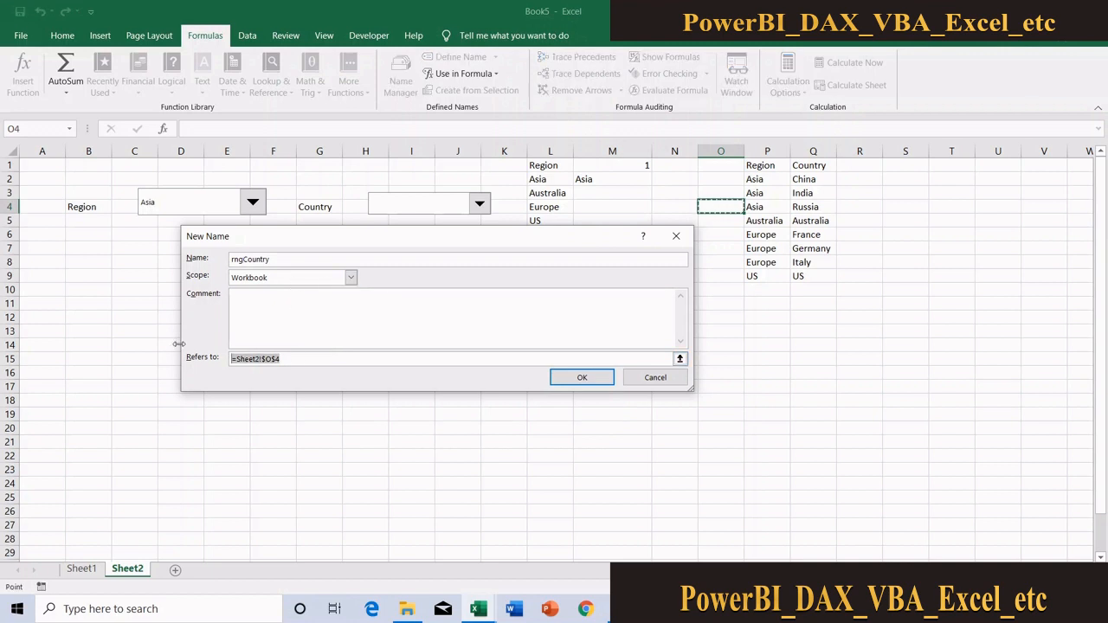
{"action": "key", "text": "BackSpace"}
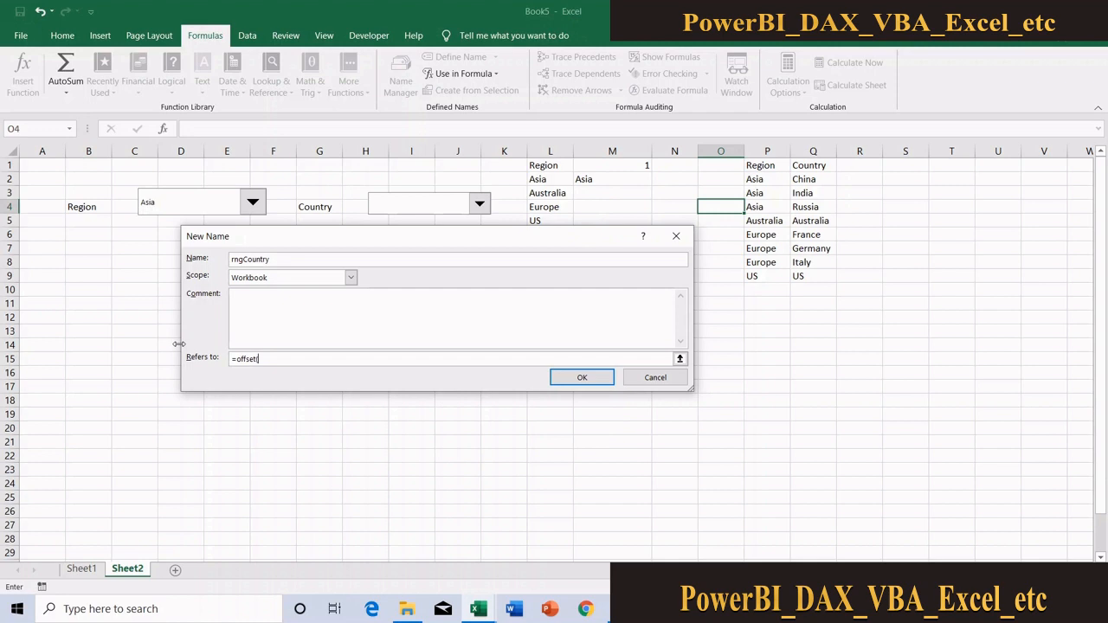
{"action": "key", "text": "BackSpace"}
{"action": "left_click_drag", "start_coordinate": [554, 241], "coordinate": [611, 286]}
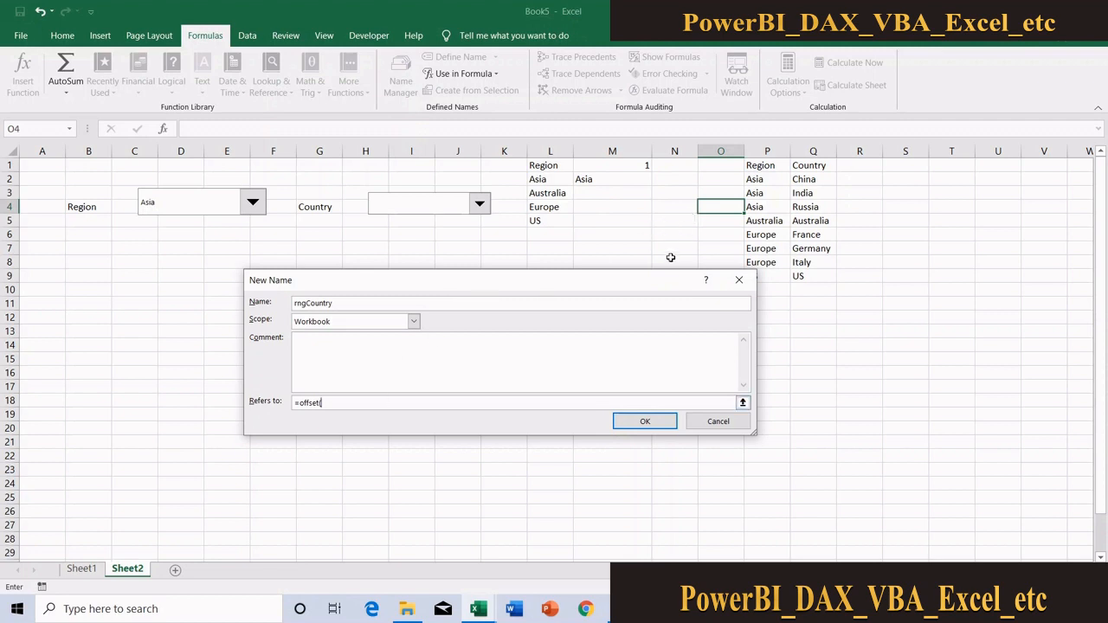
{"action": "left_click", "coordinate": [763, 165]}
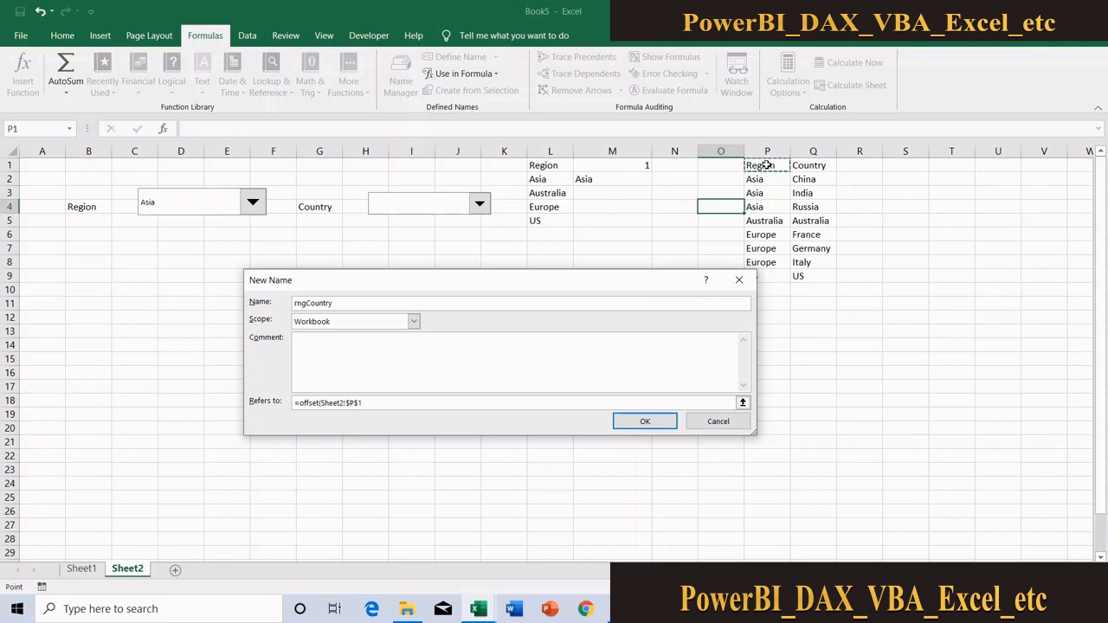
{"action": "type", "text": ","}
{"action": "left_click", "coordinate": [717, 423]}
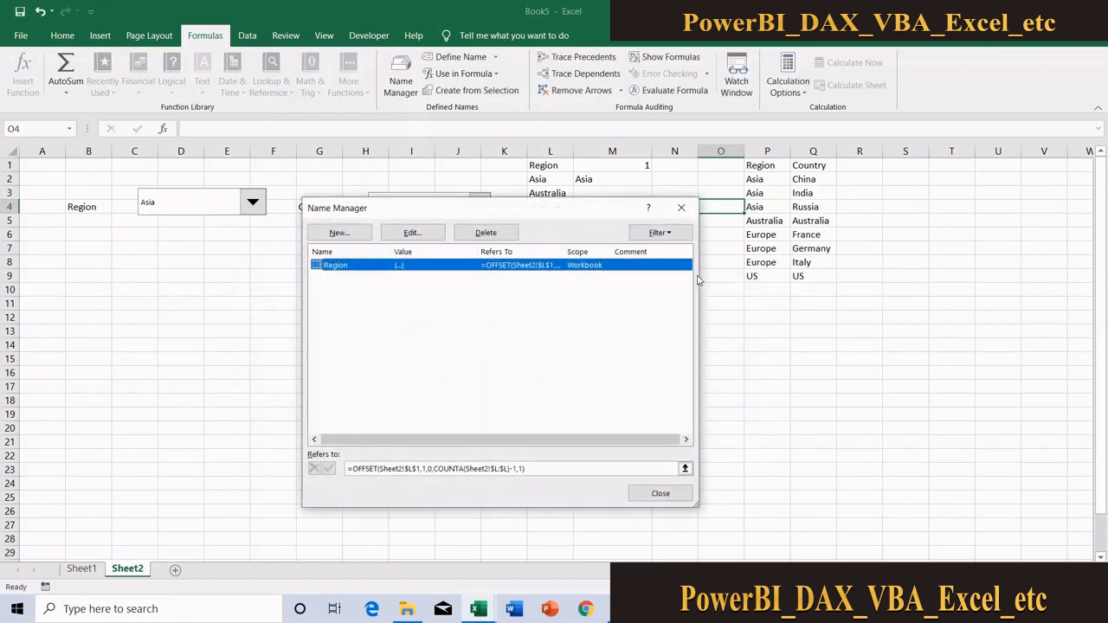
{"action": "left_click", "coordinate": [681, 207]}
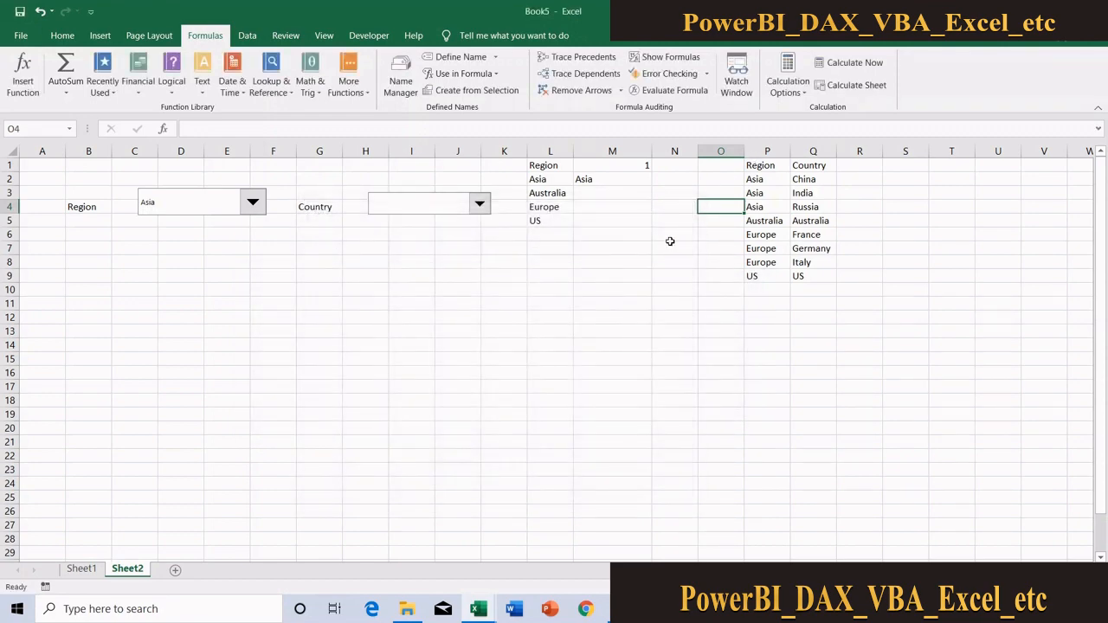
Enter =MATCH(M2,P:P,0) in N5 to find the selected region's first row in column P
{"action": "left_click", "coordinate": [662, 231]}
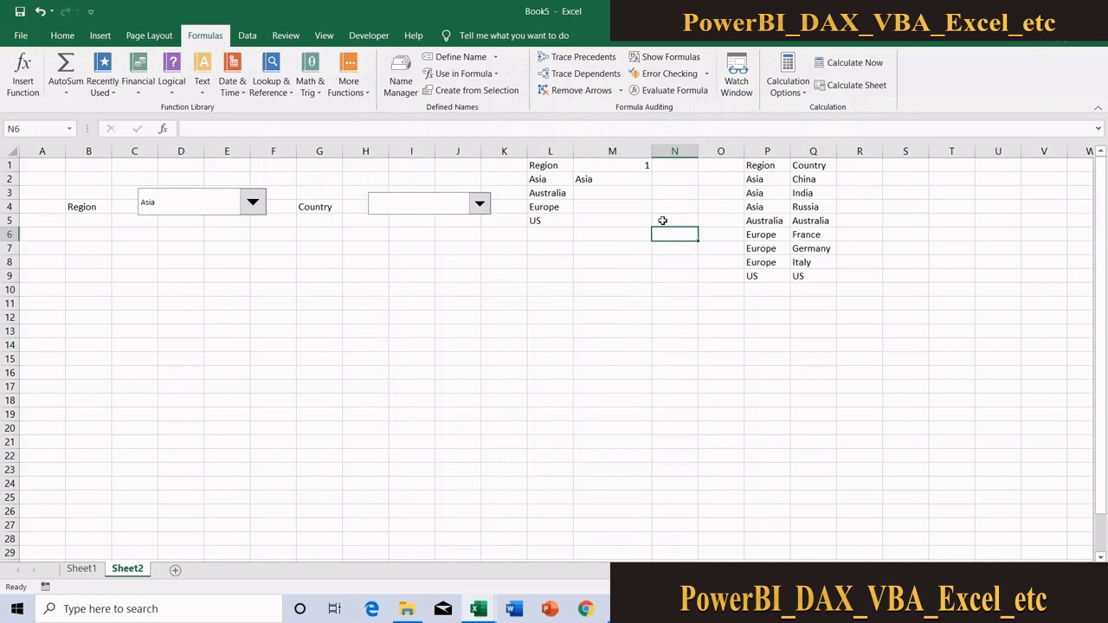
{"action": "left_click", "coordinate": [662, 221]}
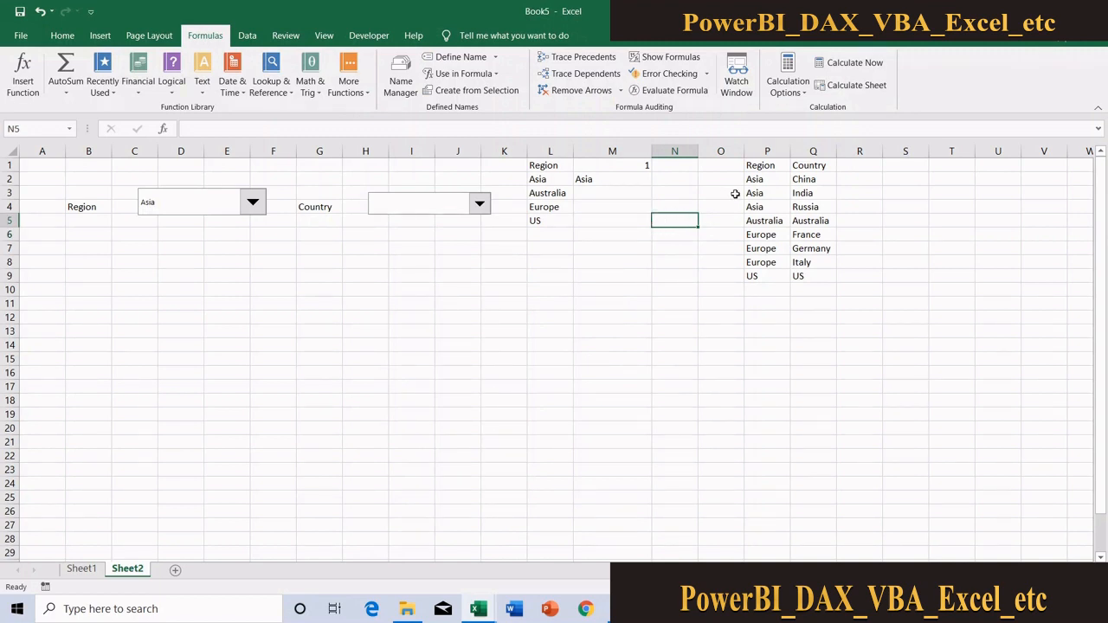
{"action": "type", "text": "=match"}
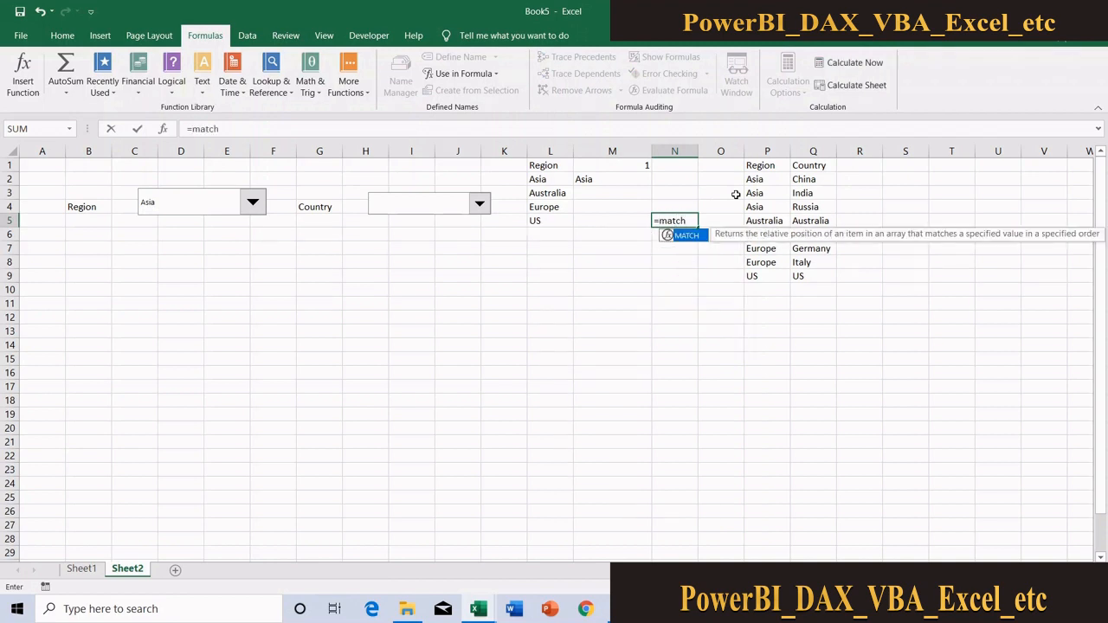
{"action": "key", "text": "Tab"}
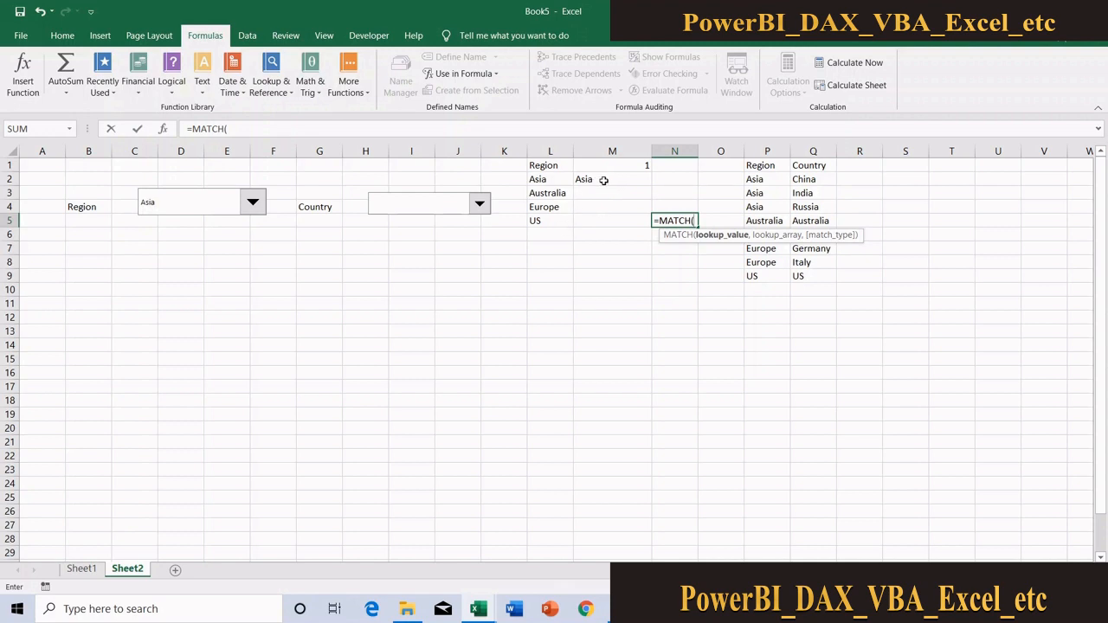
{"action": "left_click", "coordinate": [603, 179]}
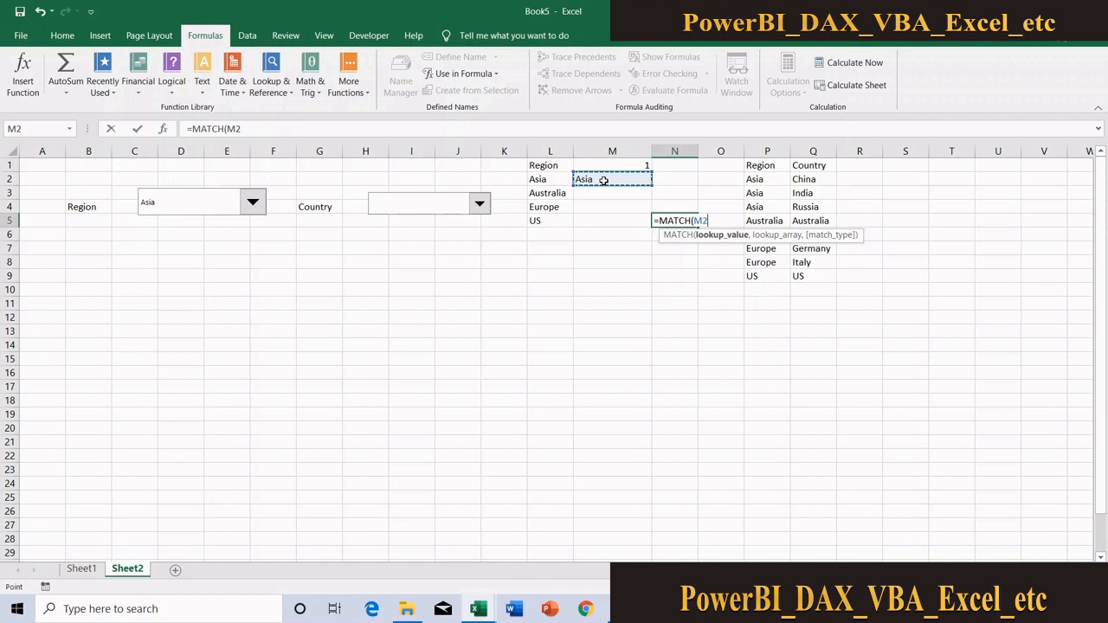
{"action": "type", "text": ","}
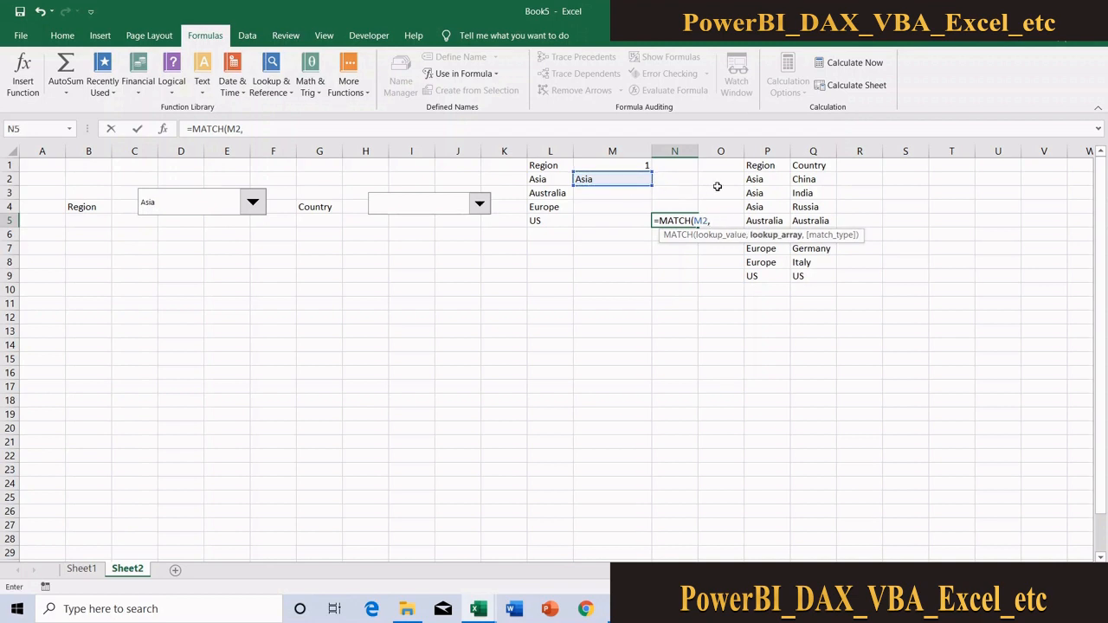
{"action": "left_click", "coordinate": [766, 151]}
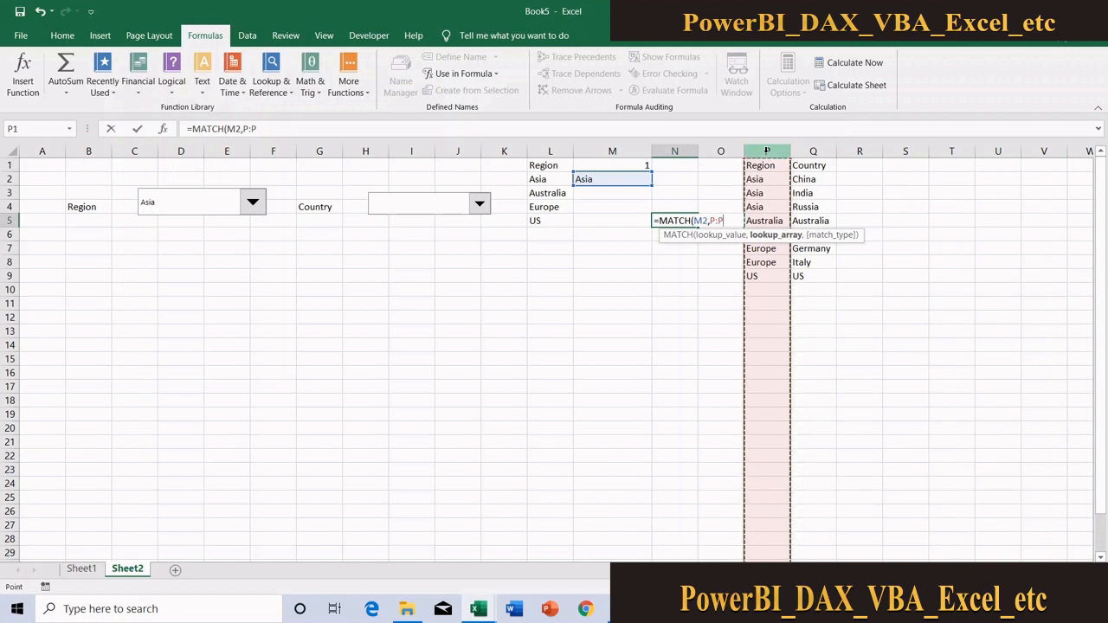
{"action": "type", "text": ","}
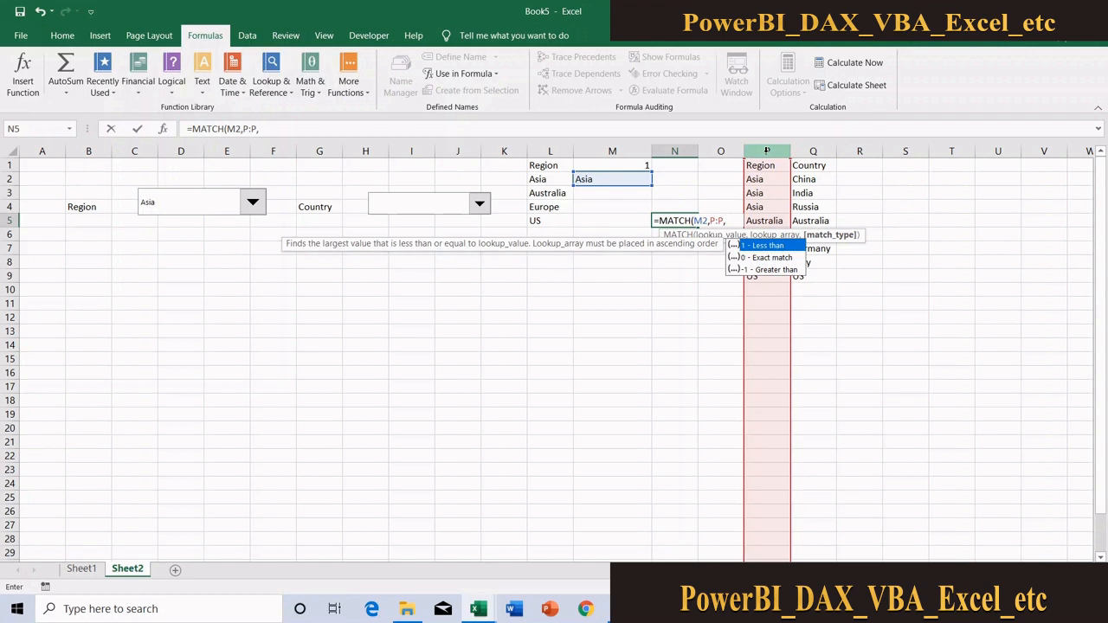
{"action": "type", "text": "0"}
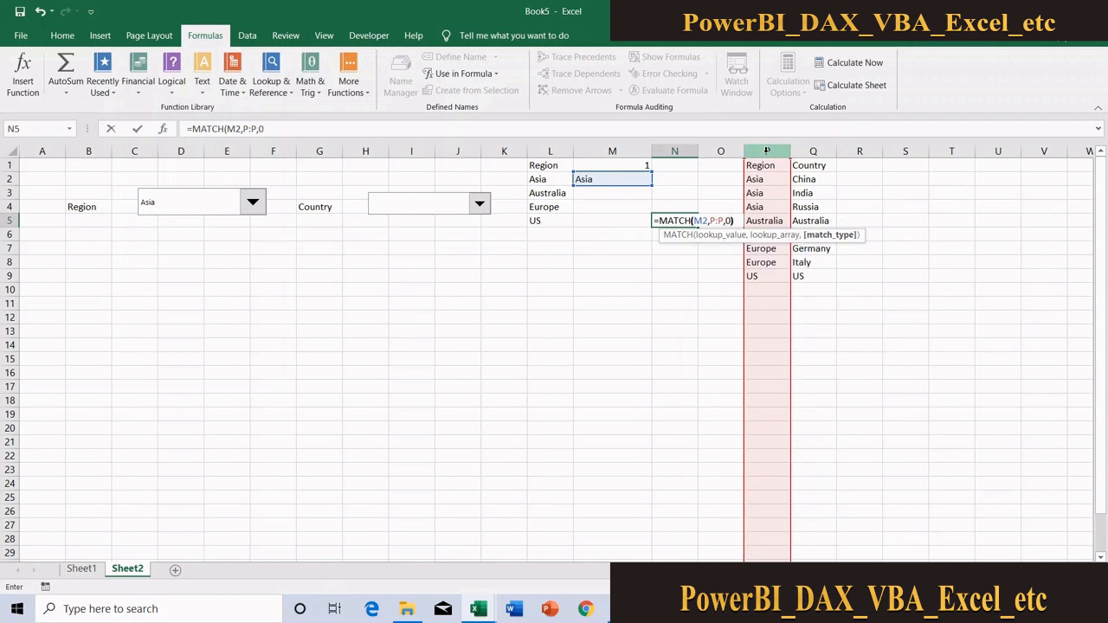
{"action": "type", "text": ")"}
{"action": "key", "text": "Return"}
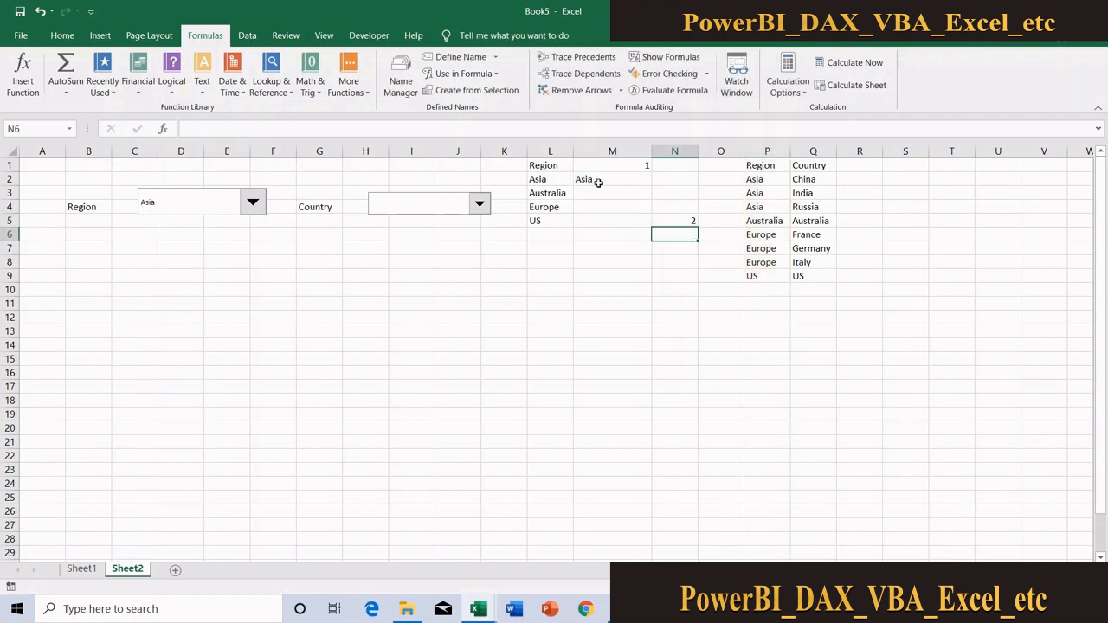
Choose Europe in the Region drop-down and check N5's result against the region's first row in column P
{"action": "left_click", "coordinate": [764, 179]}
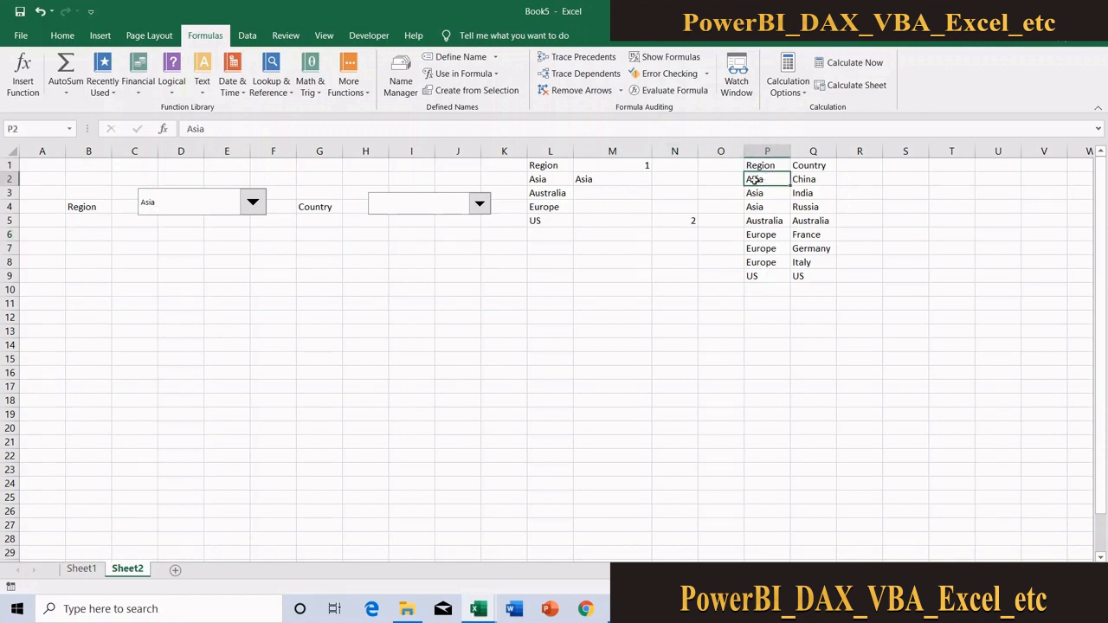
{"action": "left_click", "coordinate": [261, 210]}
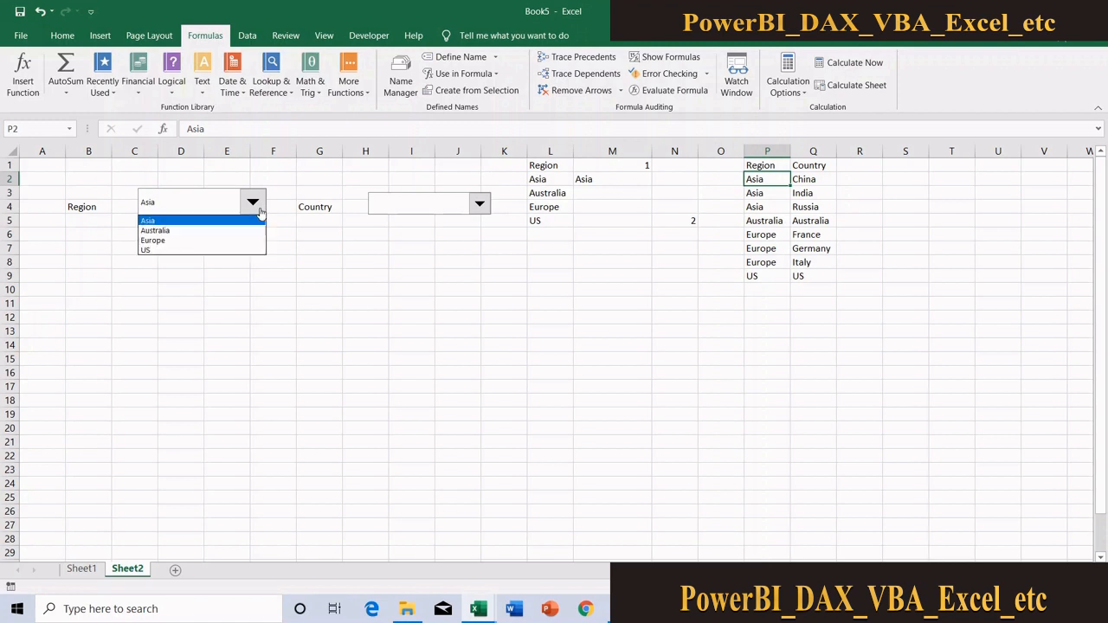
{"action": "left_click", "coordinate": [207, 244]}
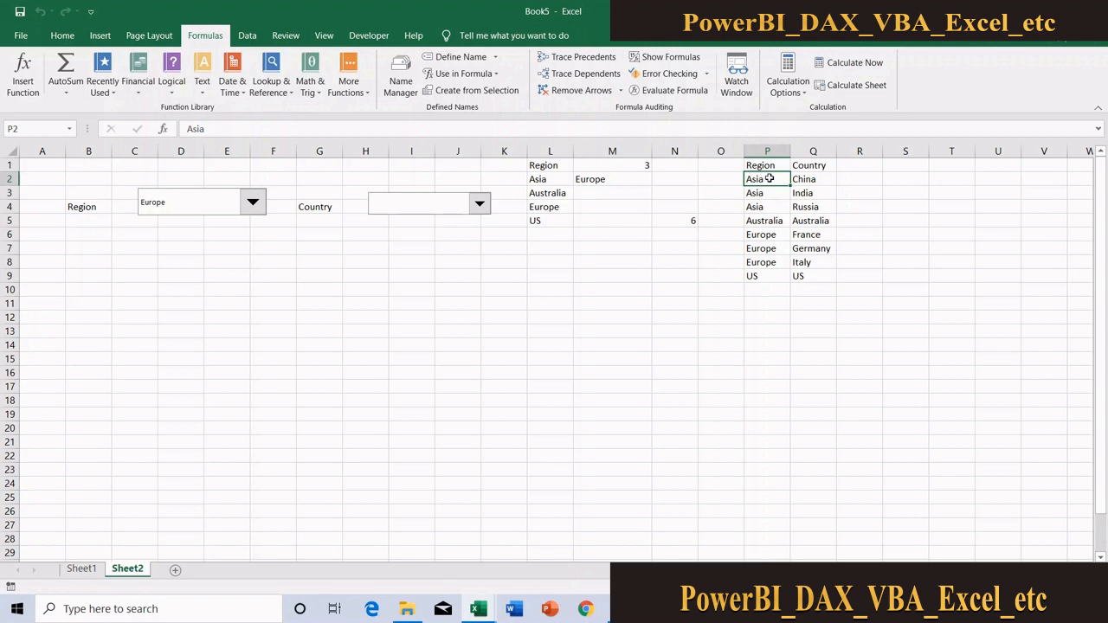
{"action": "left_click", "coordinate": [769, 236]}
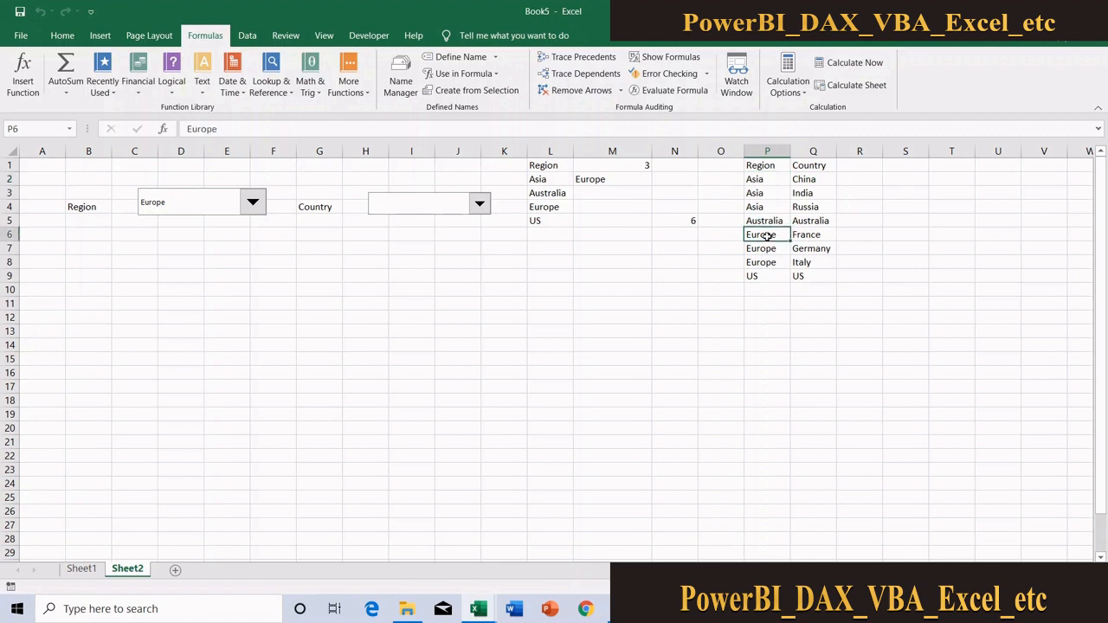
{"action": "left_click", "coordinate": [765, 166]}
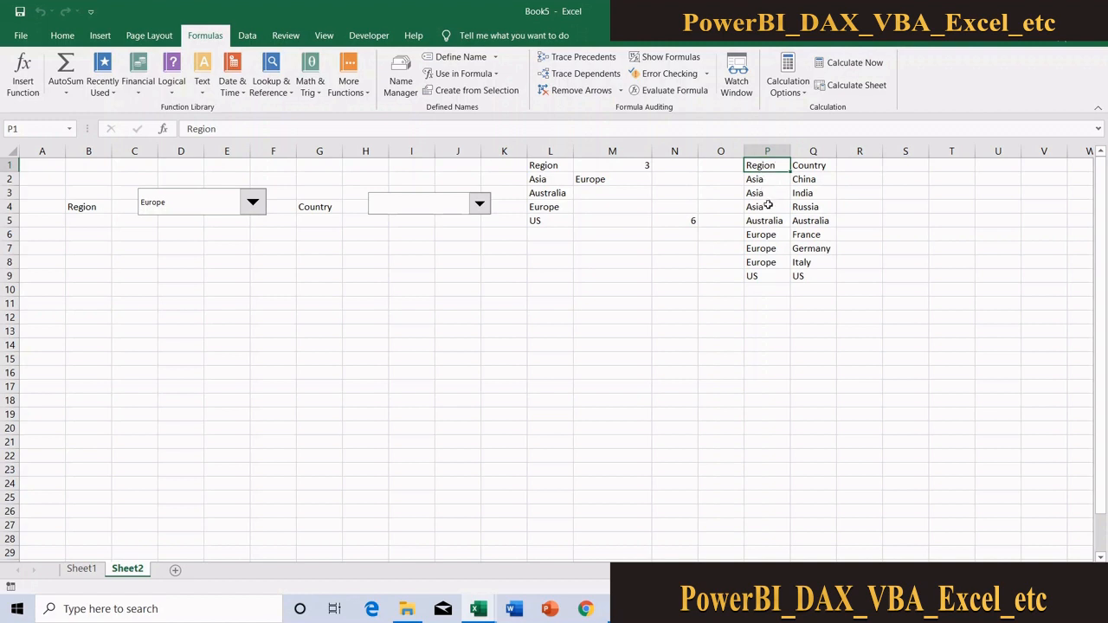
{"action": "left_click", "coordinate": [774, 234]}
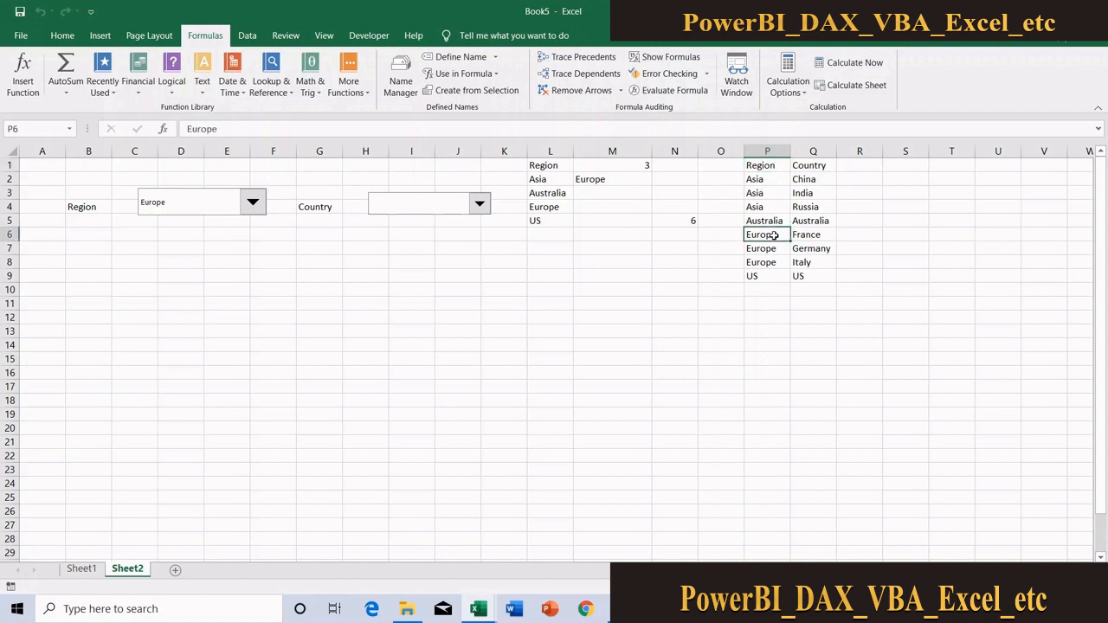
Subtract 1 from N5's formula, giving =MATCH(M2,P:P,0)-1
{"action": "left_click", "coordinate": [687, 218]}
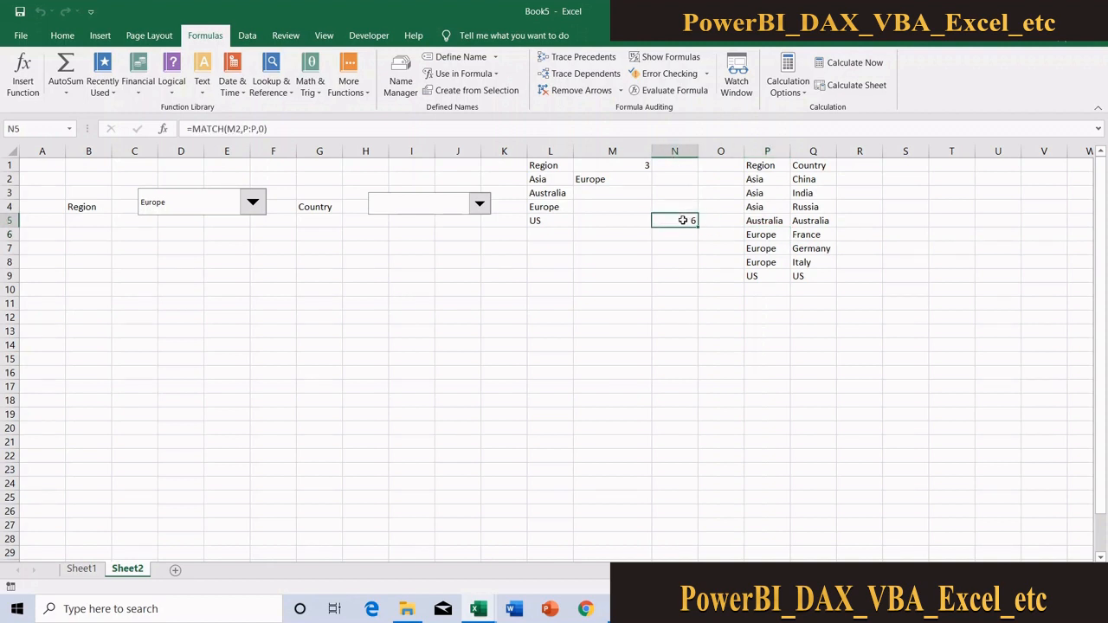
{"action": "left_click", "coordinate": [289, 128]}
{"action": "type", "text": "-1"}
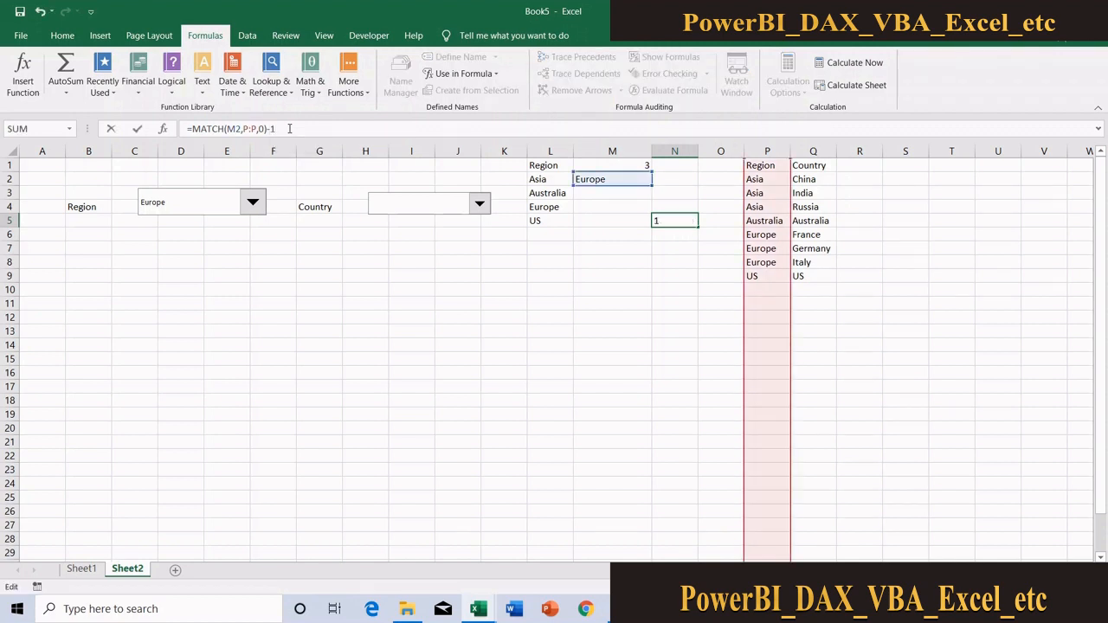
{"action": "key", "text": "Return"}
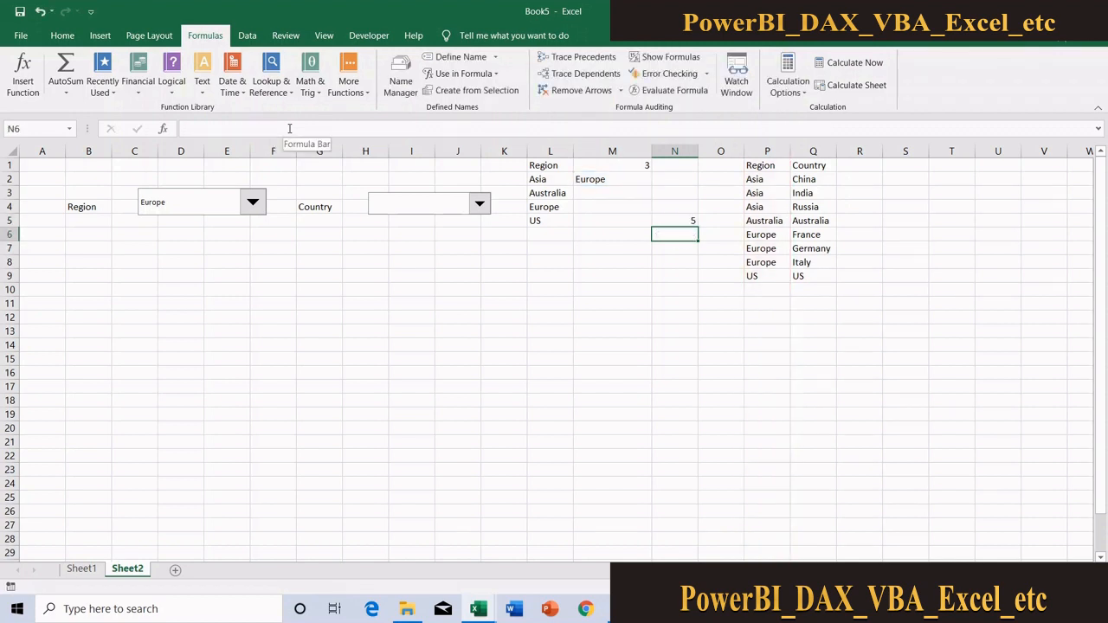
Test the Region drop-down with Asia and US, comparing N5 with each region's distance below the P1 header
{"action": "left_click", "coordinate": [251, 208]}
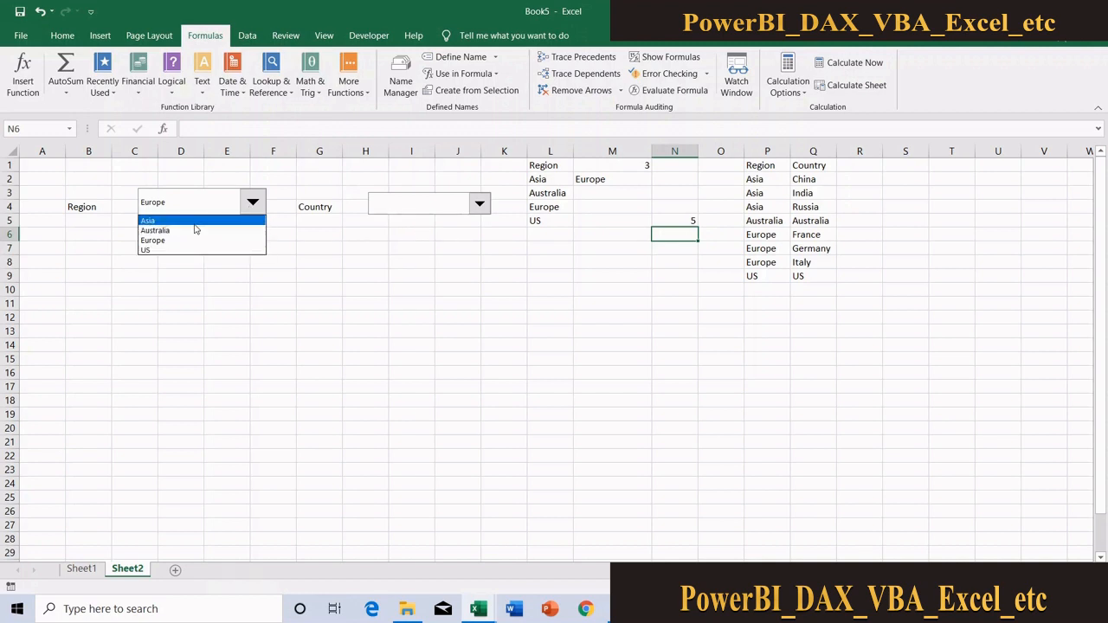
{"action": "left_click", "coordinate": [195, 220]}
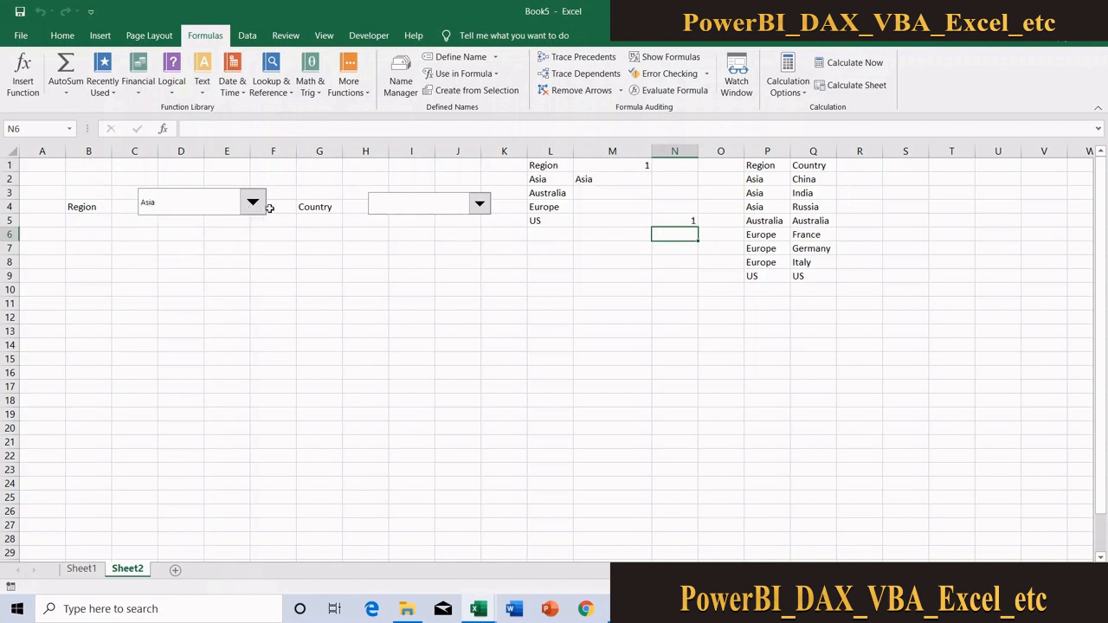
{"action": "left_click", "coordinate": [767, 164]}
{"action": "left_click", "coordinate": [769, 177]}
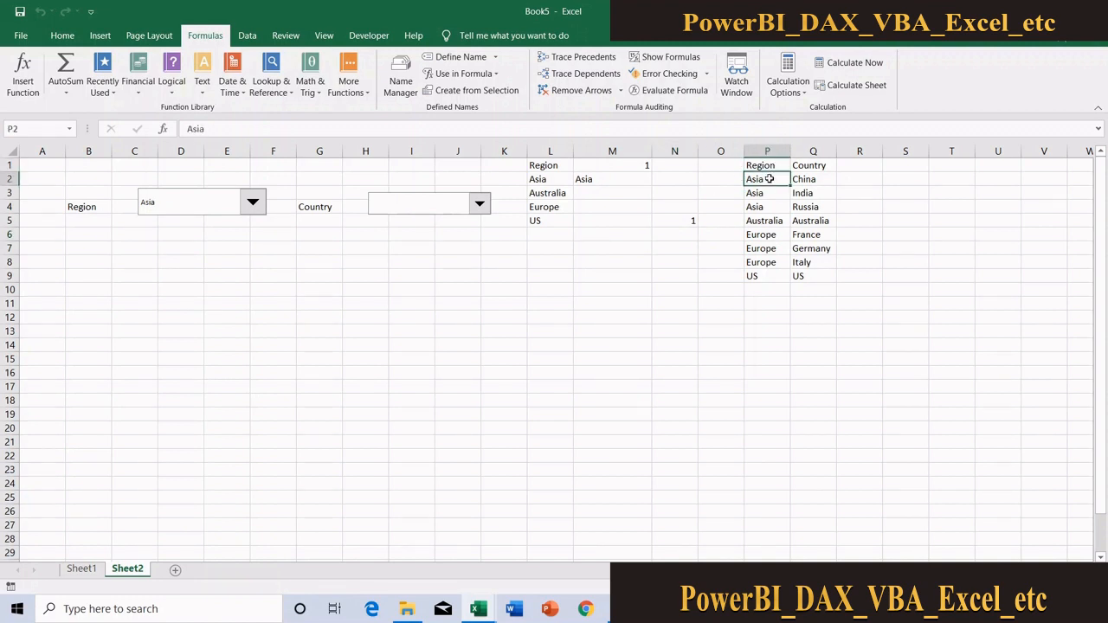
{"action": "left_click", "coordinate": [249, 204]}
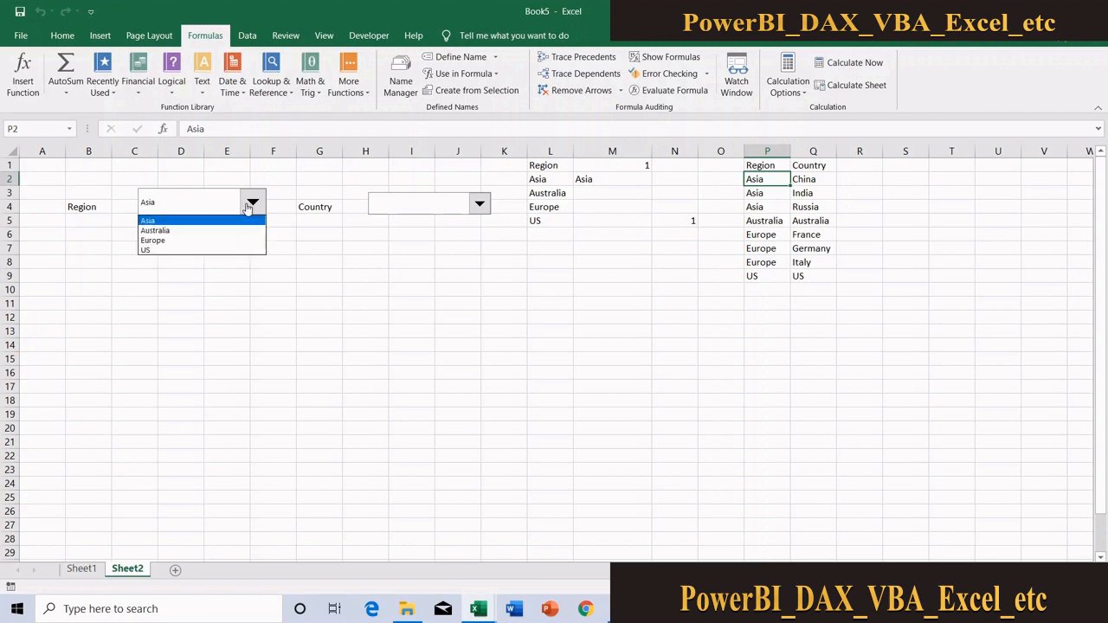
{"action": "left_click", "coordinate": [207, 251]}
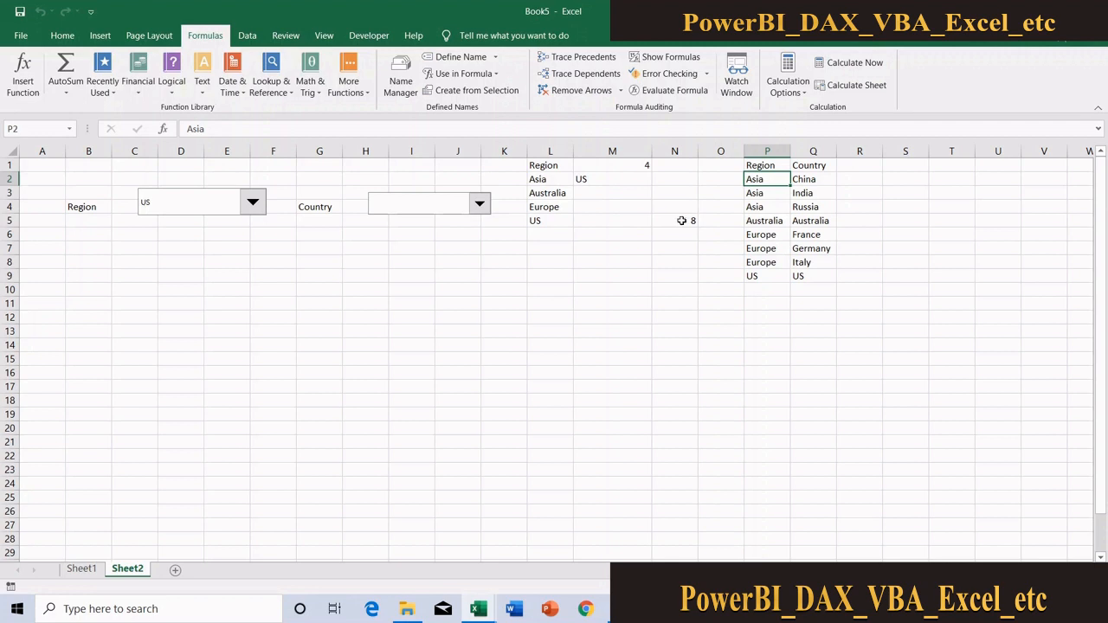
{"action": "left_click", "coordinate": [766, 164]}
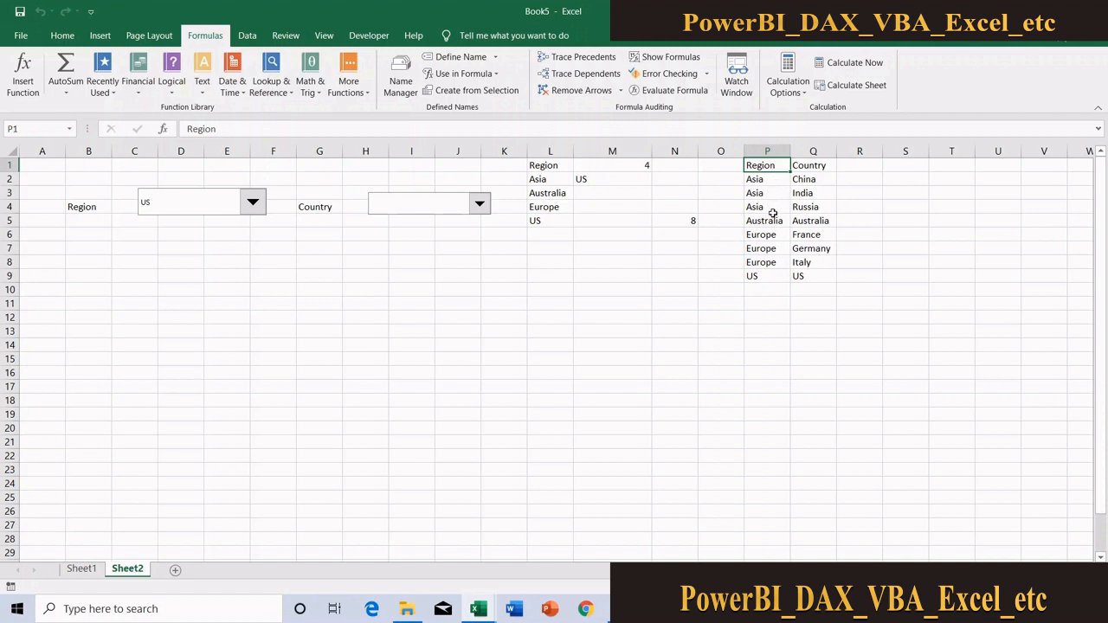
{"action": "left_click", "coordinate": [768, 273]}
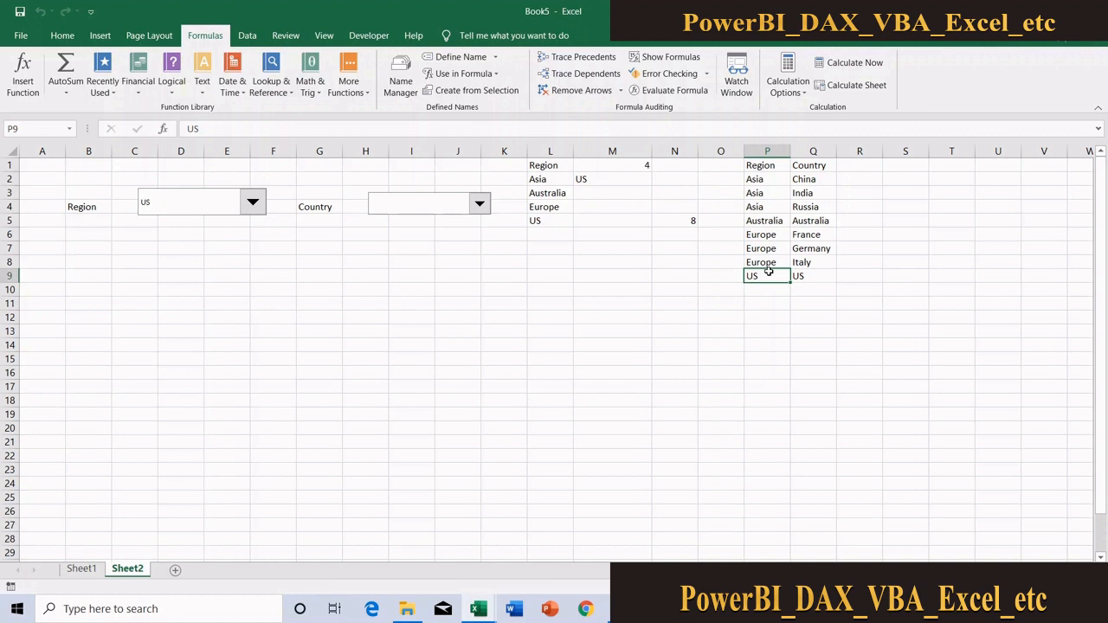
Start a new defined name called rngCountry in the Name Manager
{"action": "left_click", "coordinate": [398, 86]}
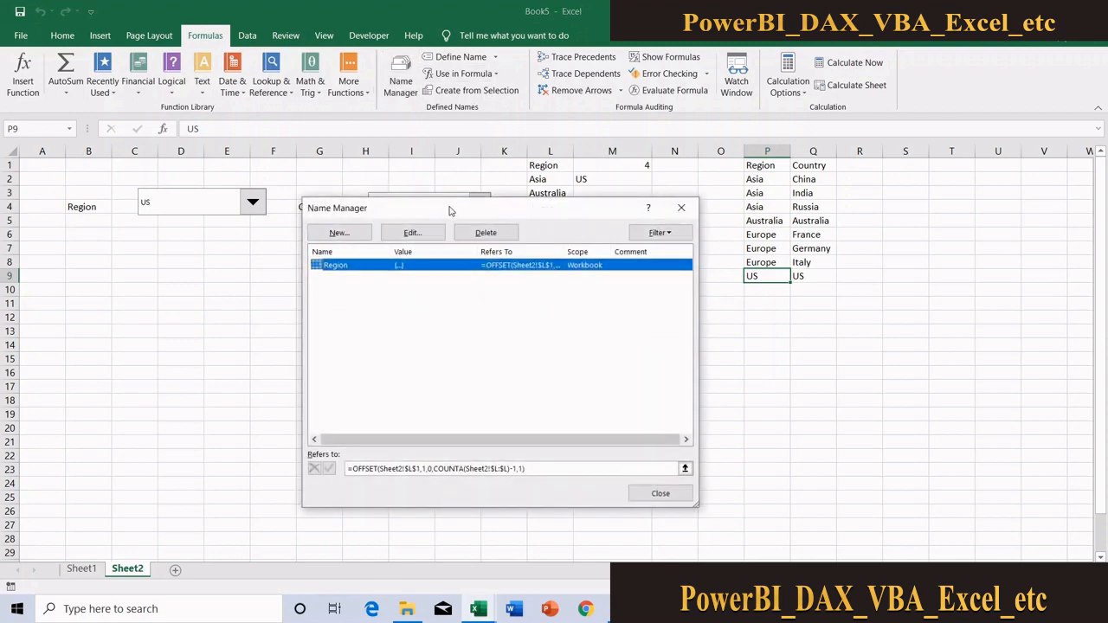
{"action": "left_click_drag", "start_coordinate": [449, 210], "coordinate": [336, 196]}
{"action": "left_click", "coordinate": [227, 222]}
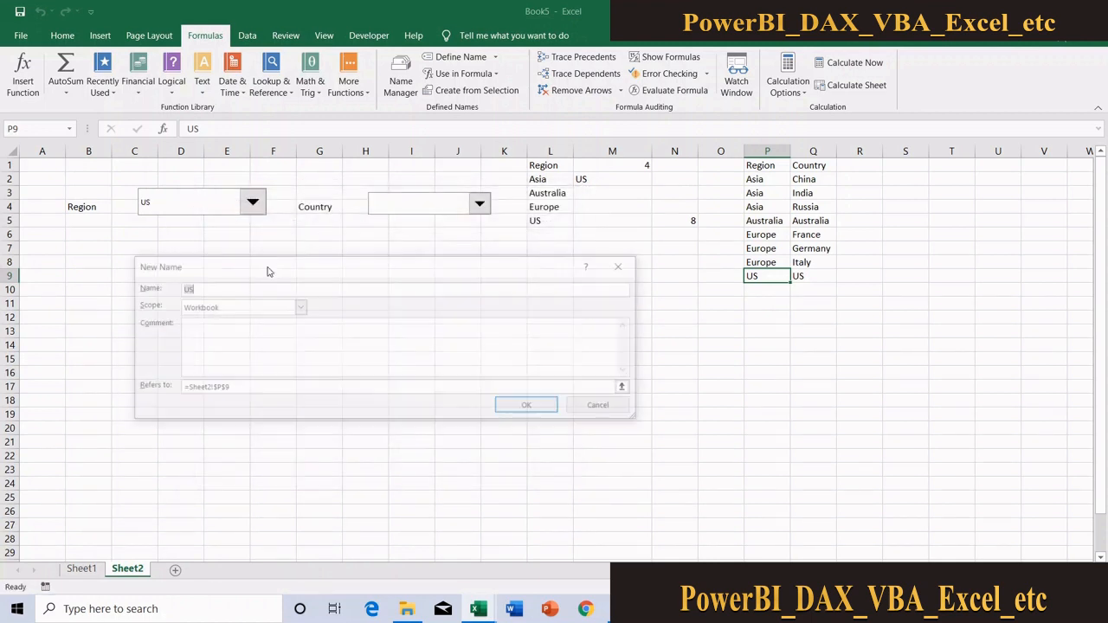
{"action": "type", "text": "r"}
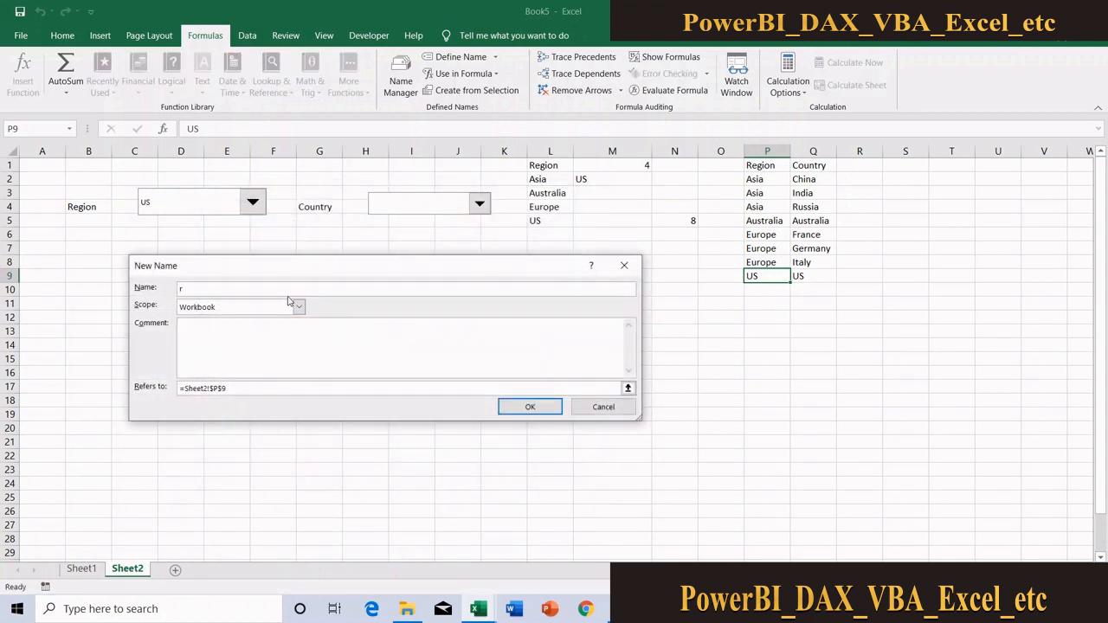
{"action": "type", "text": "ngCountry"}
Enter the start of rngCountry's reference formula as =offset(Sheet2!$P$1,match(Sheet2!$M$2,Sheet2!$P:$P,0
{"action": "left_click", "coordinate": [265, 389]}
{"action": "type", "text": "="}
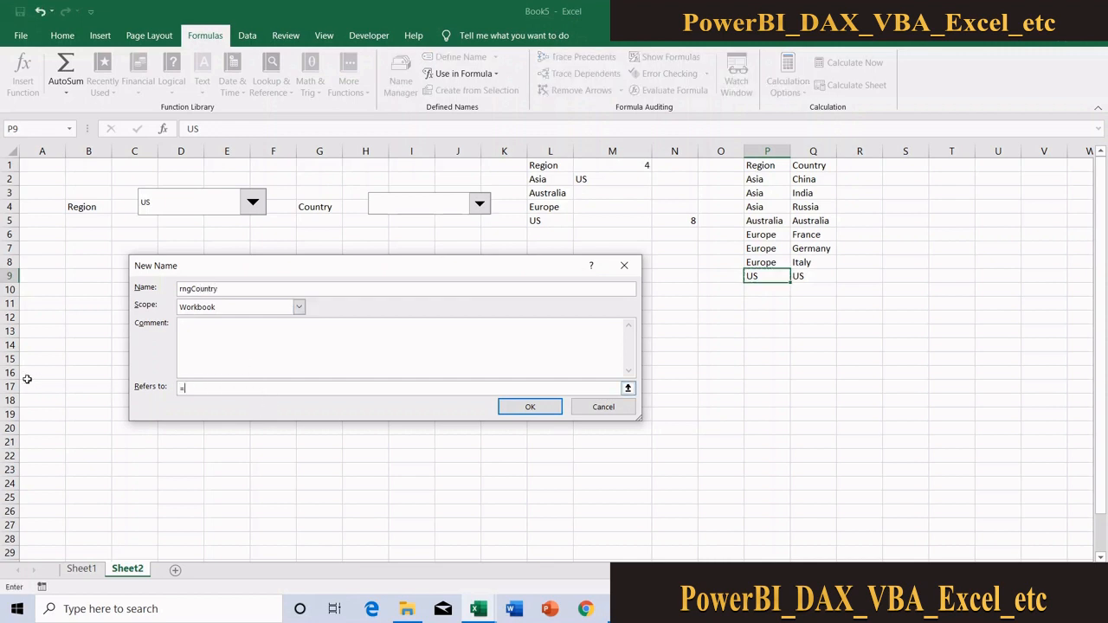
{"action": "type", "text": "offset("}
{"action": "left_click", "coordinate": [759, 164]}
{"action": "type", "text": ",match"}
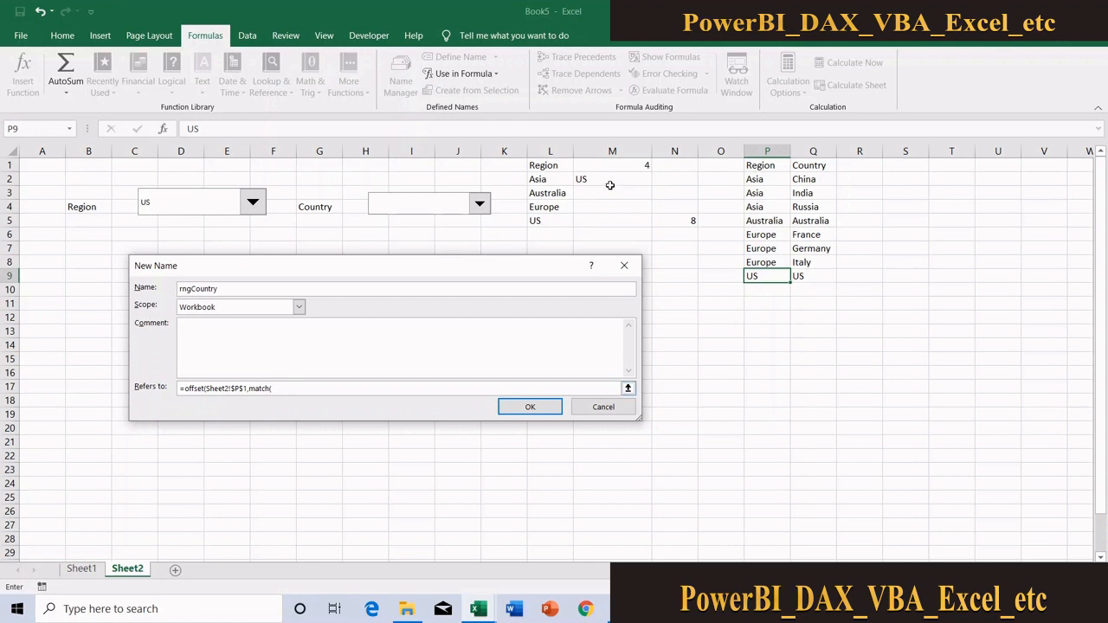
{"action": "type", "text": "("}
{"action": "left_click", "coordinate": [603, 178]}
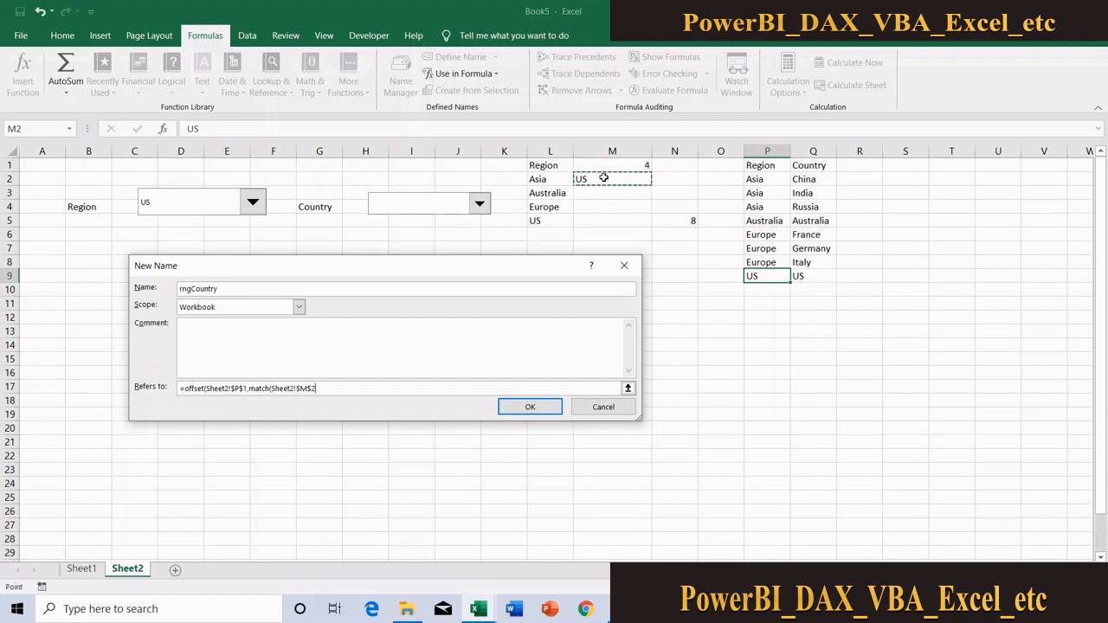
{"action": "type", "text": ","}
{"action": "left_click", "coordinate": [769, 151]}
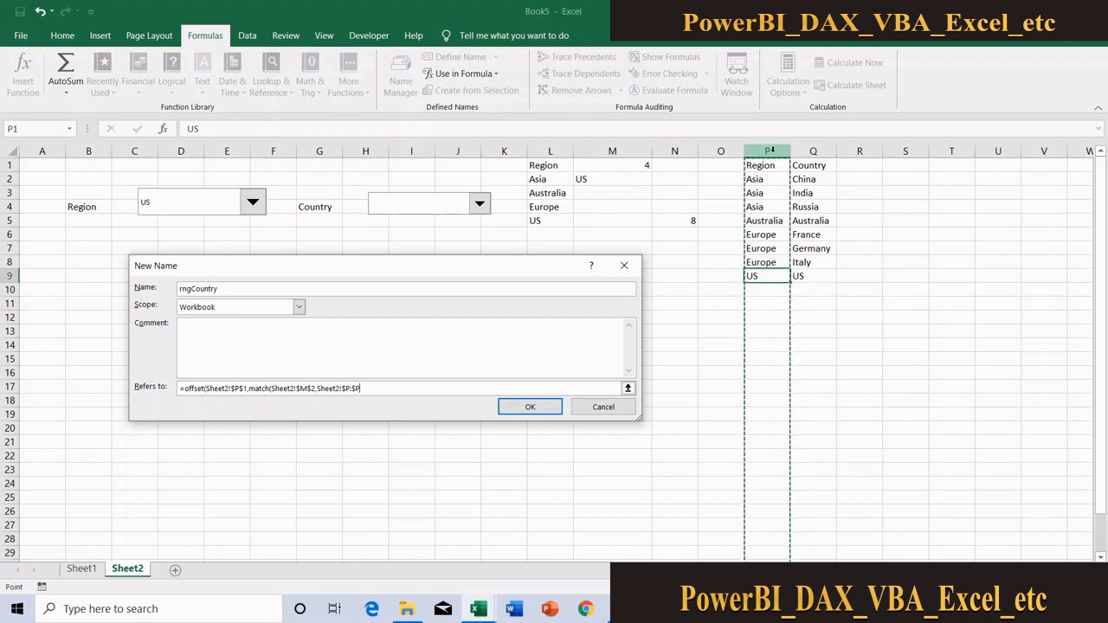
{"action": "type", "text": ",0)-1,1,countif("}
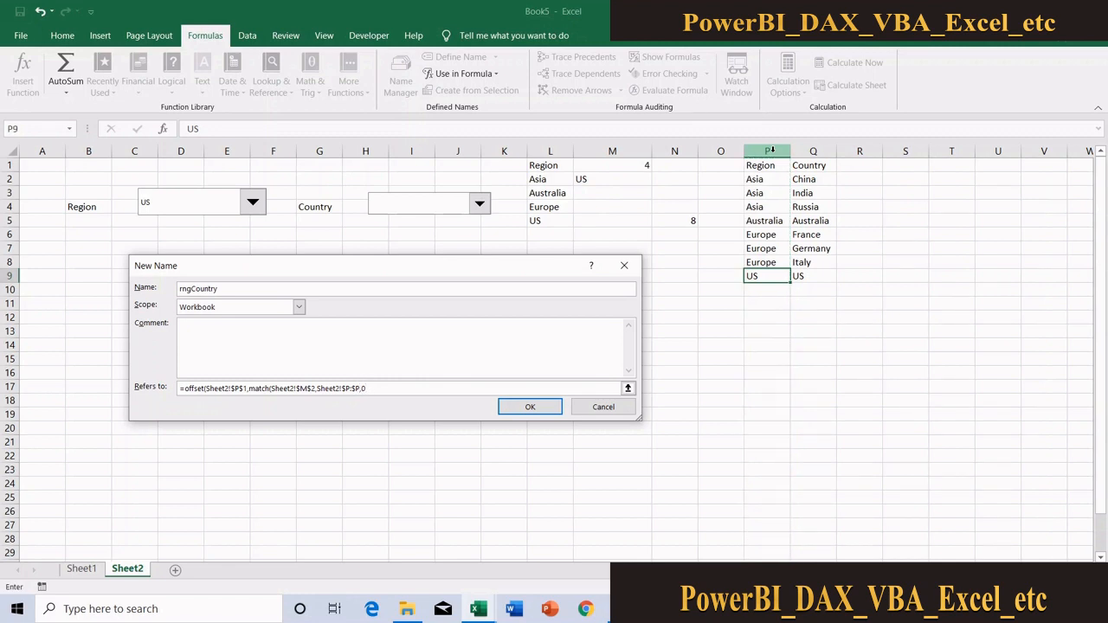
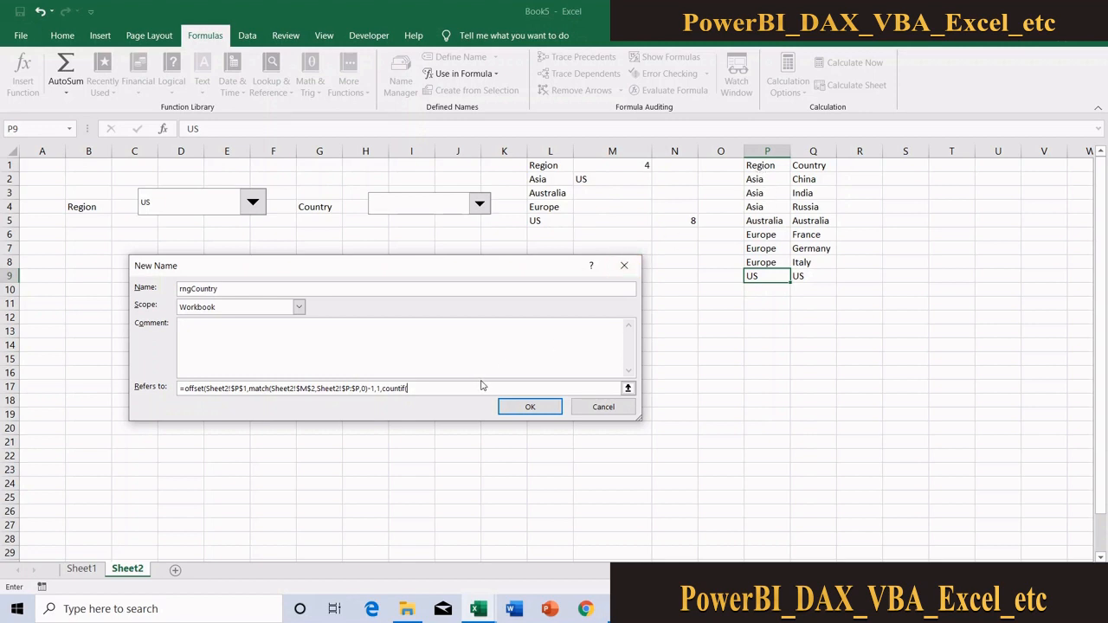
Complete rngCountry's reference with height COUNTIF(Sheet2!$P:$P,Sheet2!$M$2) and width 1, save the name, and close the Name Manager
{"action": "left_click", "coordinate": [766, 150]}
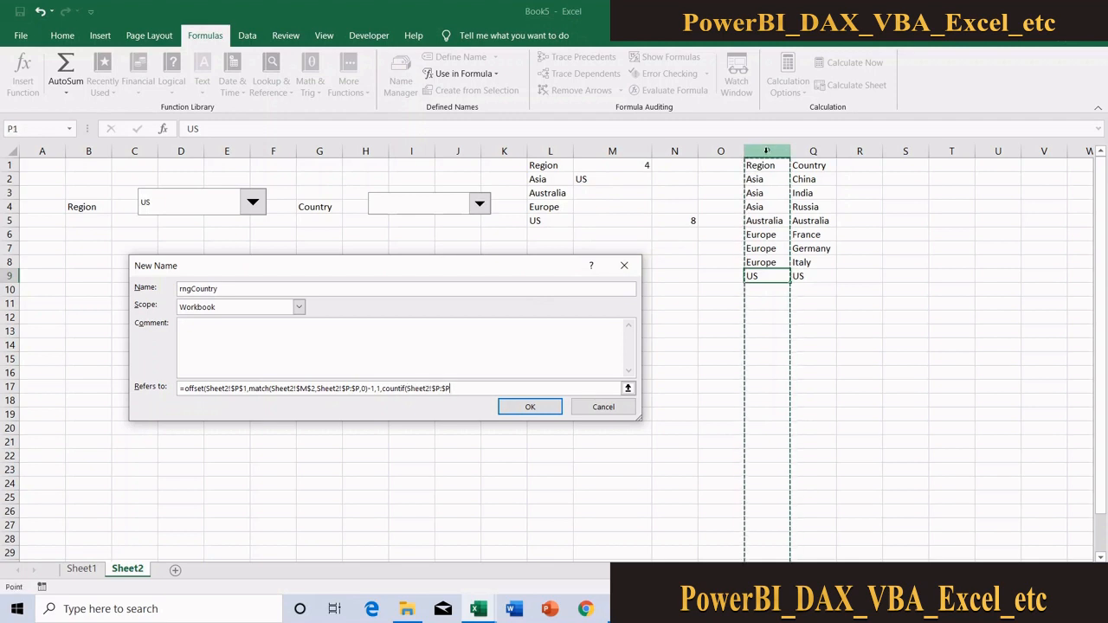
{"action": "type", "text": ","}
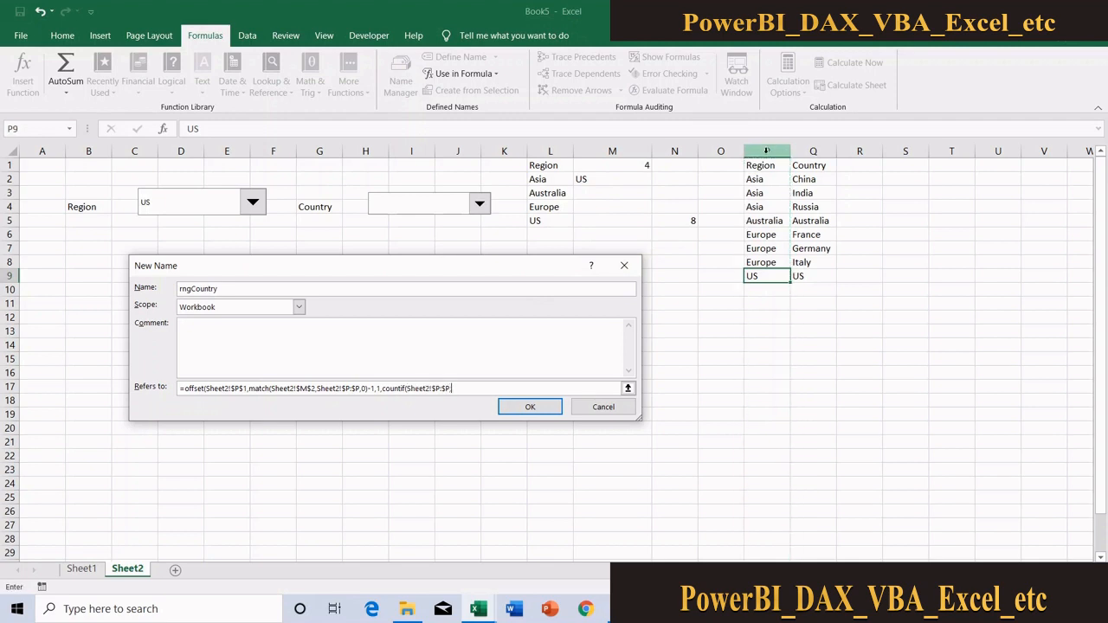
{"action": "left_click", "coordinate": [599, 179]}
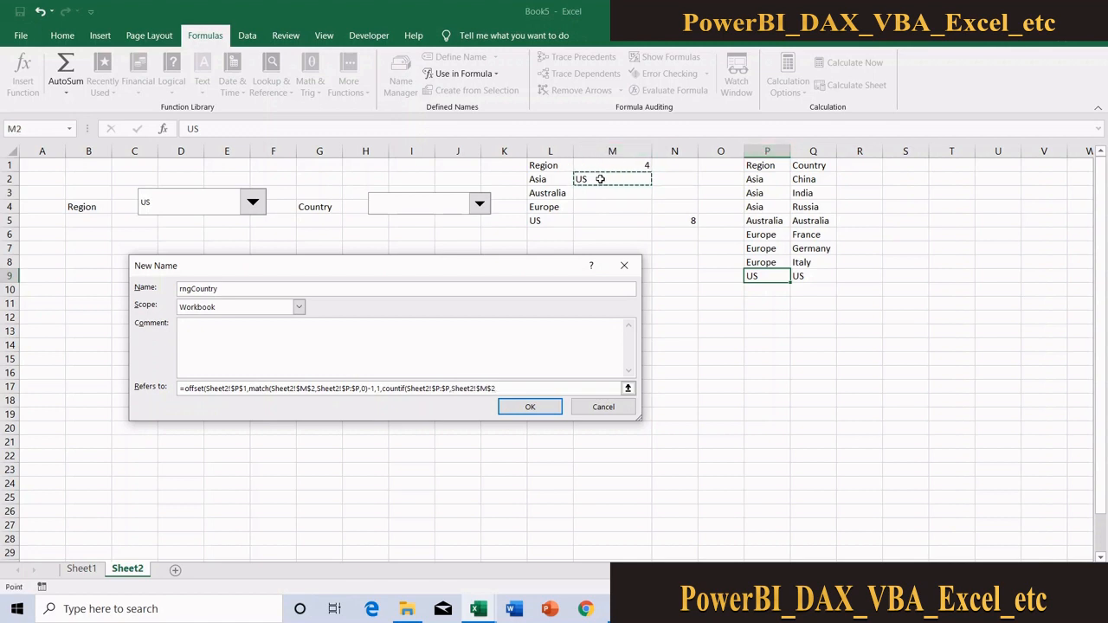
{"action": "type", "text": "),1"}
{"action": "left_click", "coordinate": [523, 408]}
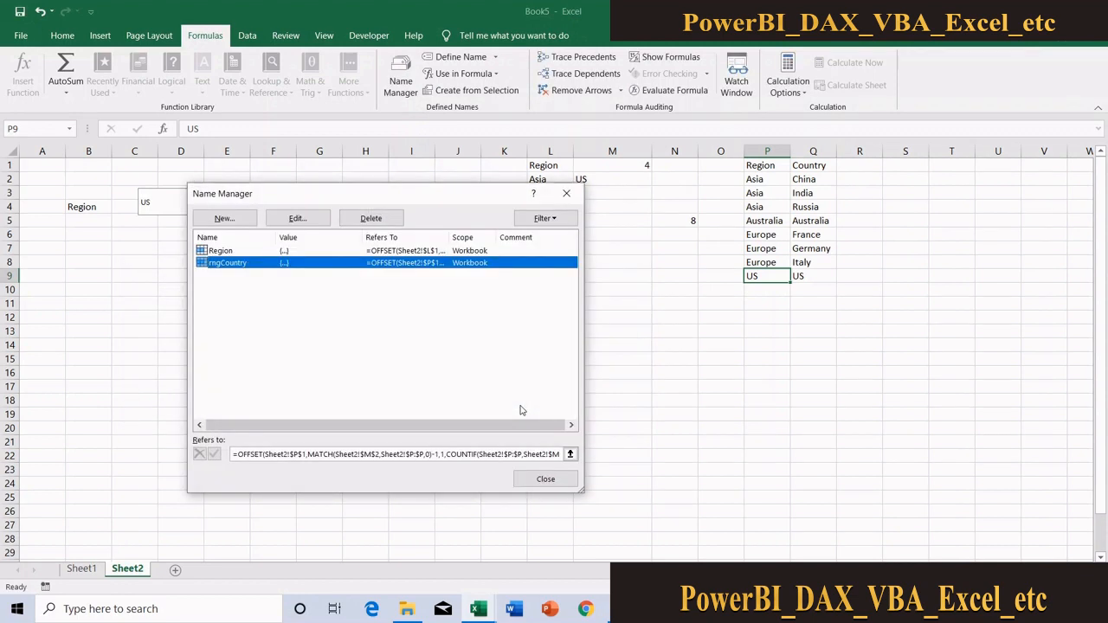
{"action": "left_click", "coordinate": [558, 482]}
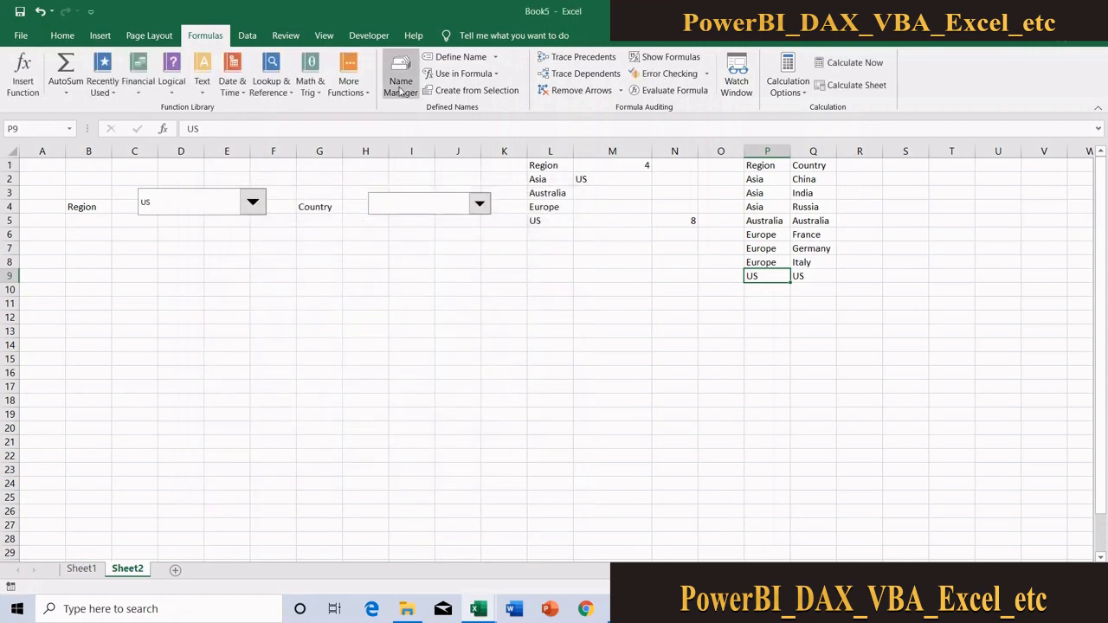
Check which cells the rngCountry name refers to while the Region drop-down is set to US
{"action": "left_click", "coordinate": [400, 87]}
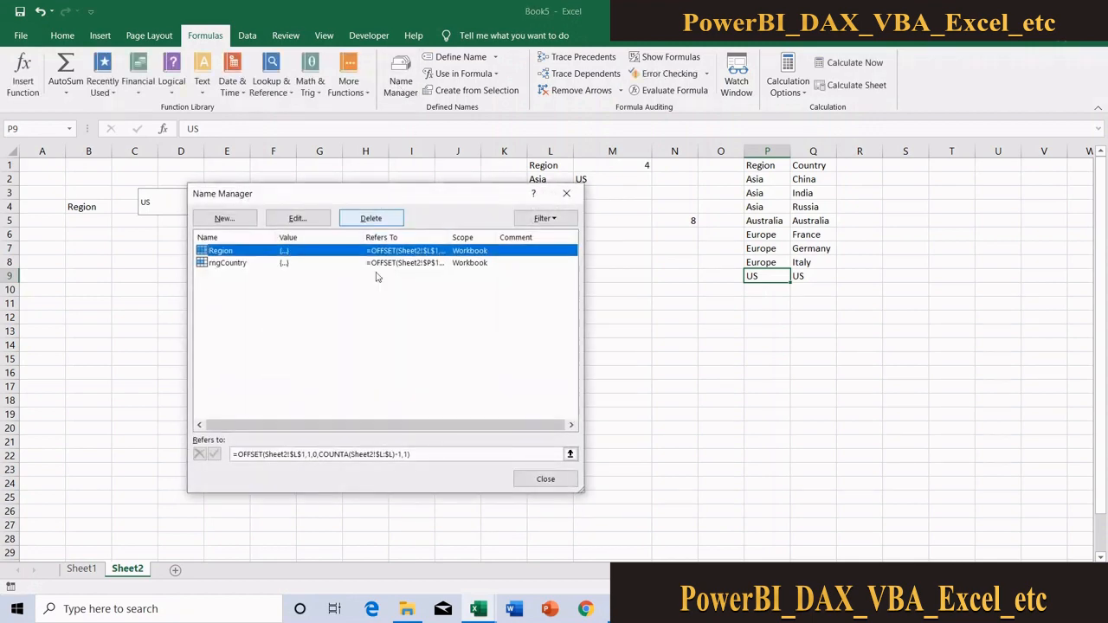
{"action": "left_click", "coordinate": [227, 263]}
{"action": "left_click", "coordinate": [569, 453]}
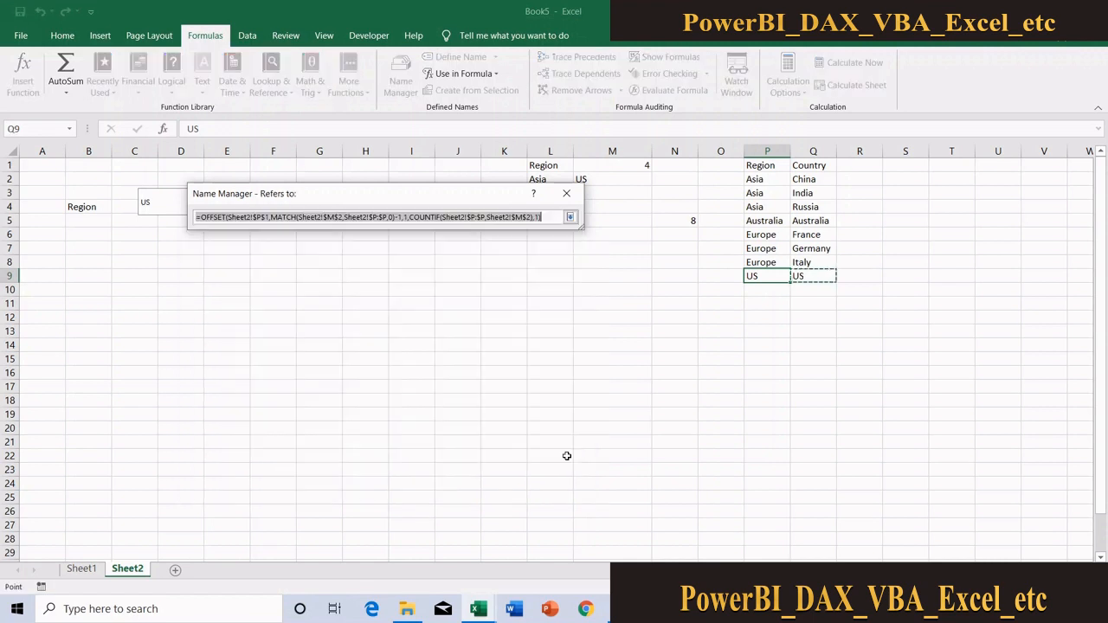
{"action": "left_click_drag", "start_coordinate": [455, 199], "coordinate": [444, 311]}
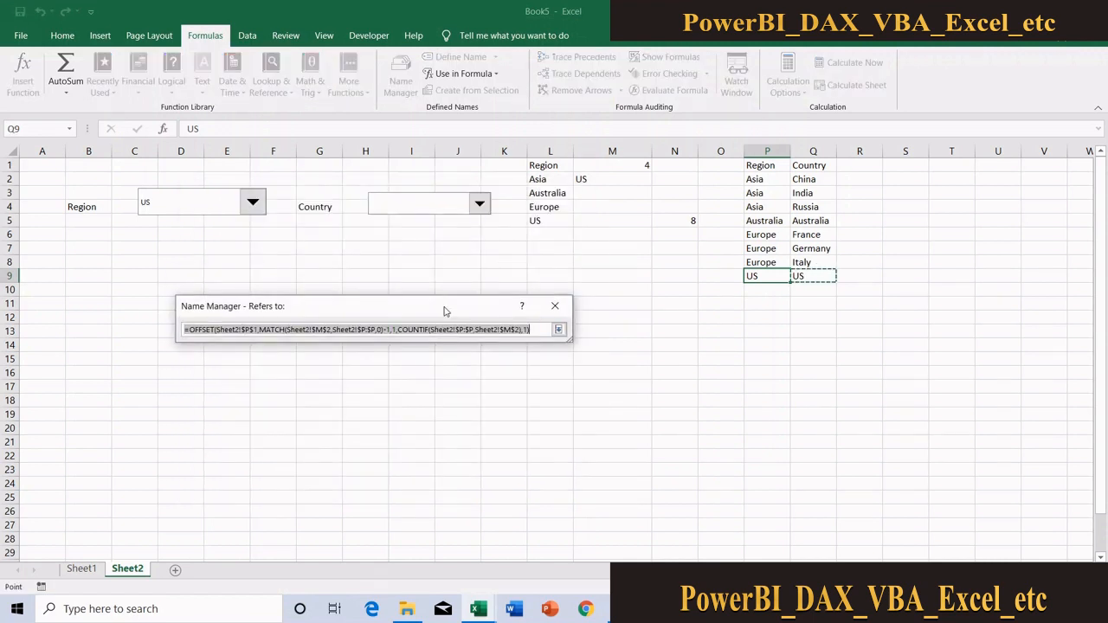
{"action": "left_click", "coordinate": [561, 308]}
{"action": "left_click", "coordinate": [560, 306]}
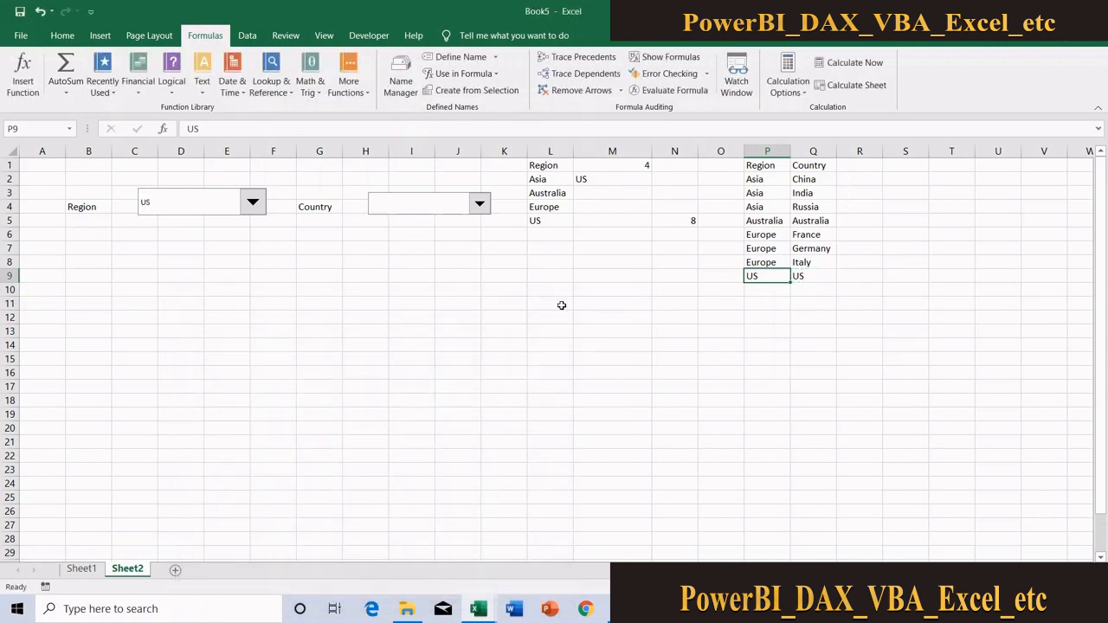
Set the Region drop-down to Europe and check which country cells rngCountry refers to
{"action": "left_click", "coordinate": [252, 202]}
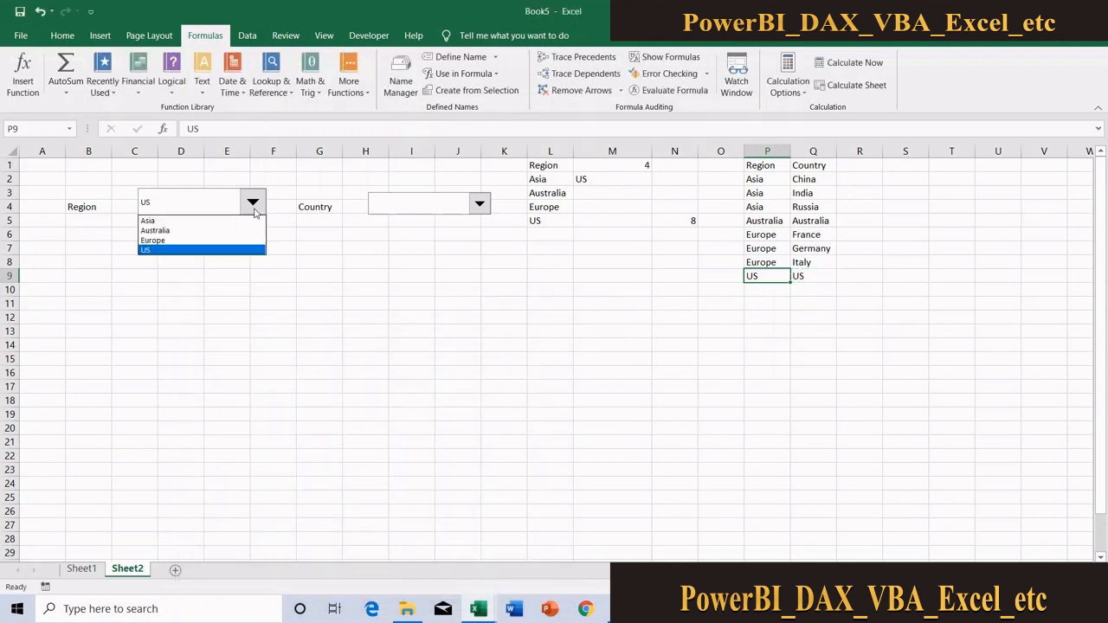
{"action": "left_click", "coordinate": [217, 240]}
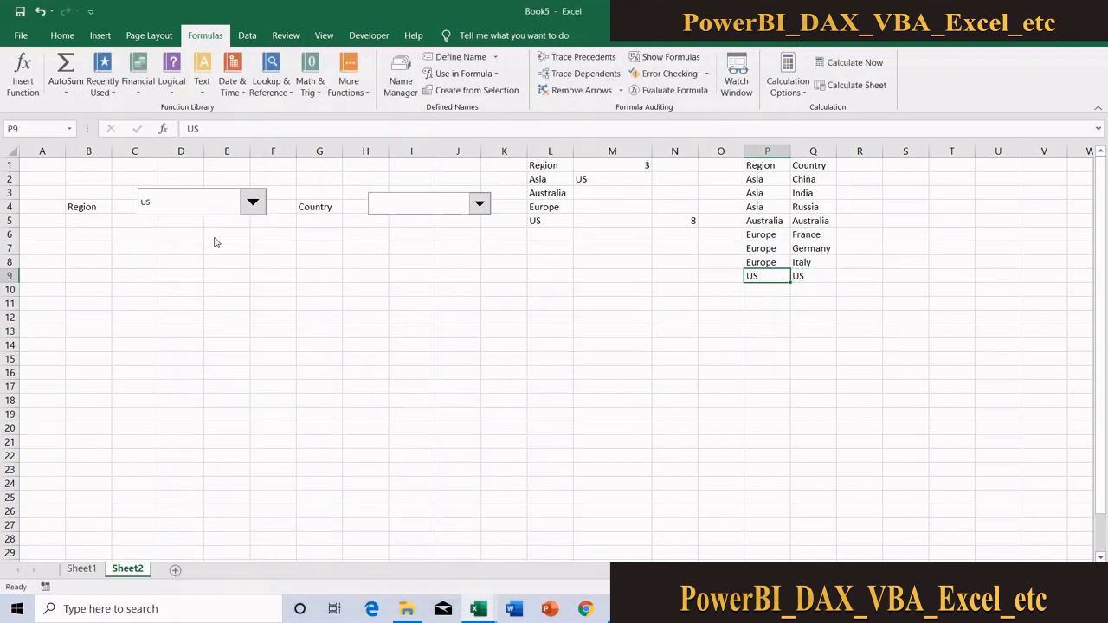
{"action": "left_click", "coordinate": [398, 83]}
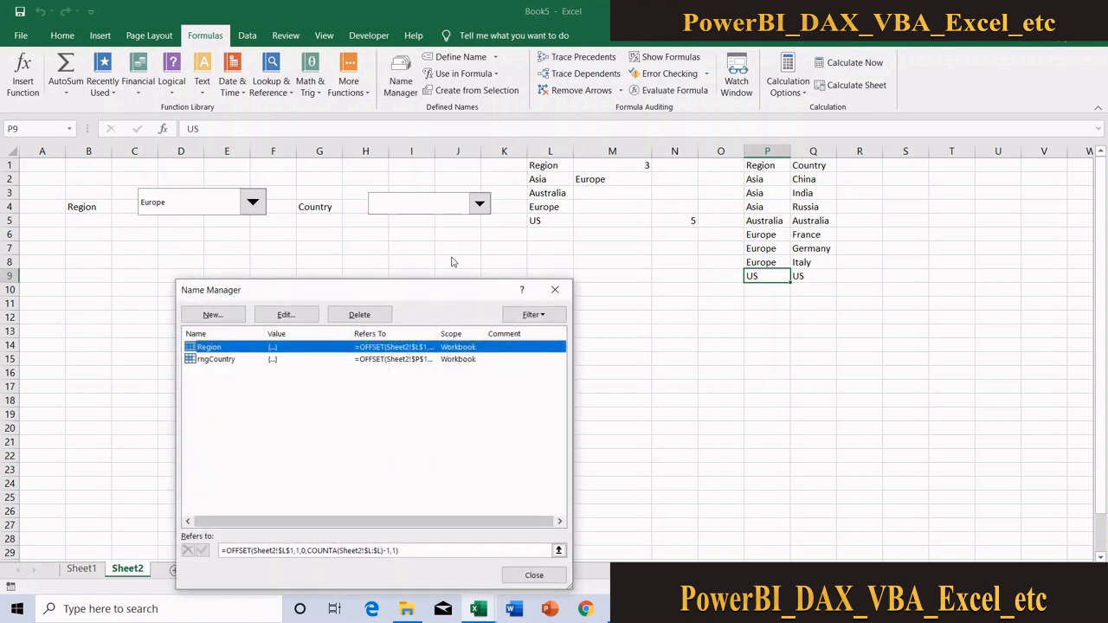
{"action": "left_click", "coordinate": [424, 360]}
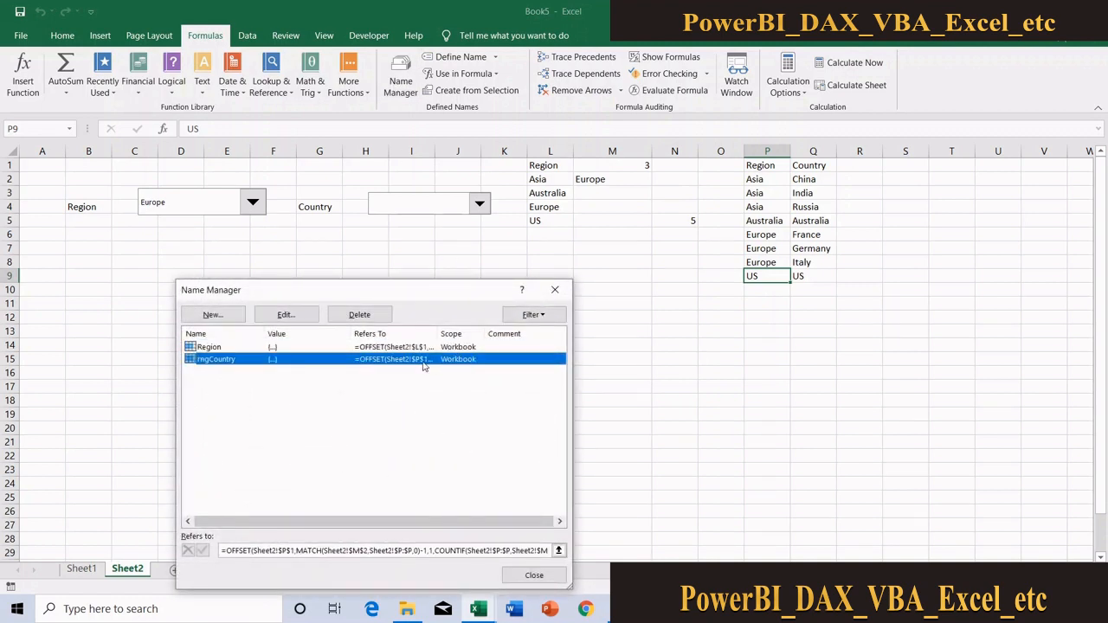
{"action": "left_click", "coordinate": [559, 552]}
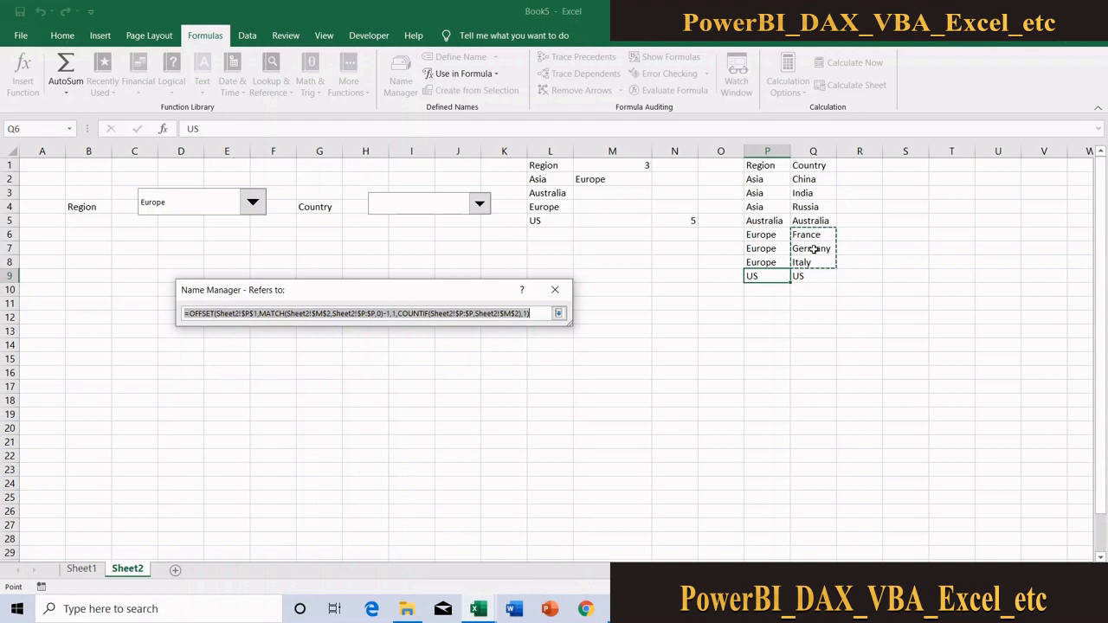
{"action": "left_click", "coordinate": [559, 314]}
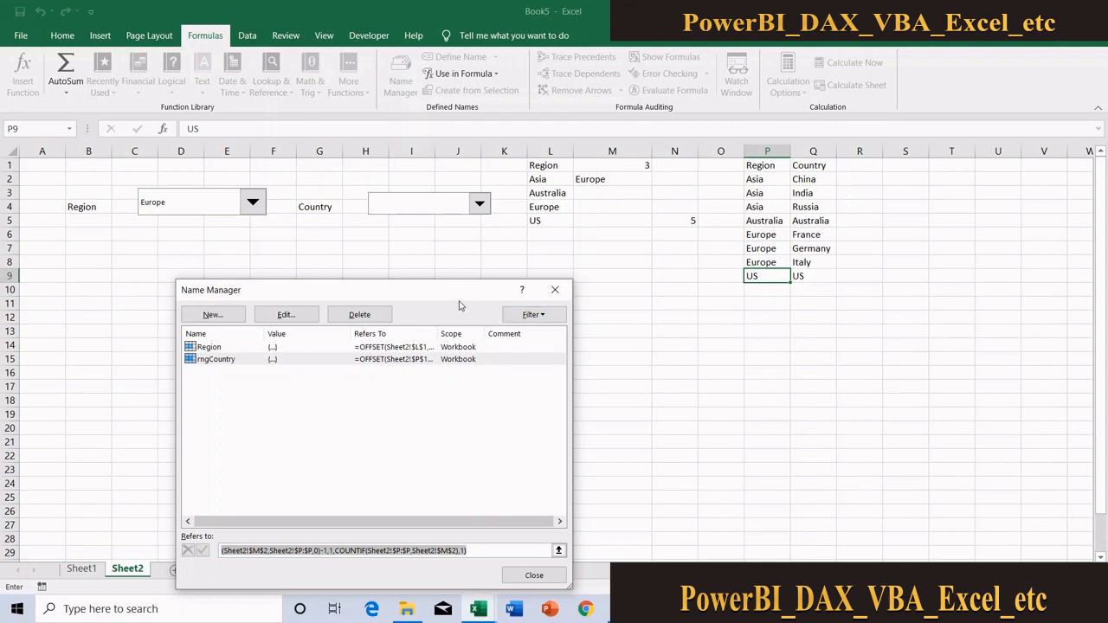
{"action": "left_click", "coordinate": [549, 577]}
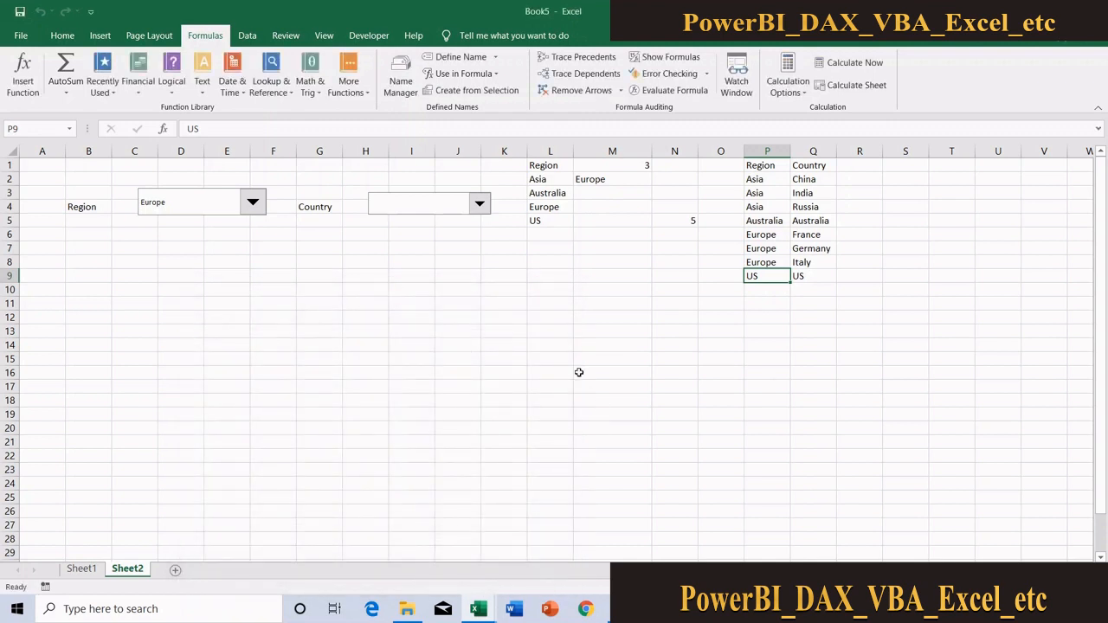
Set the Country drop-down's input range to rngcountry and its cell link to $O$1
{"action": "left_click", "coordinate": [441, 207], "text": "ctrl"}
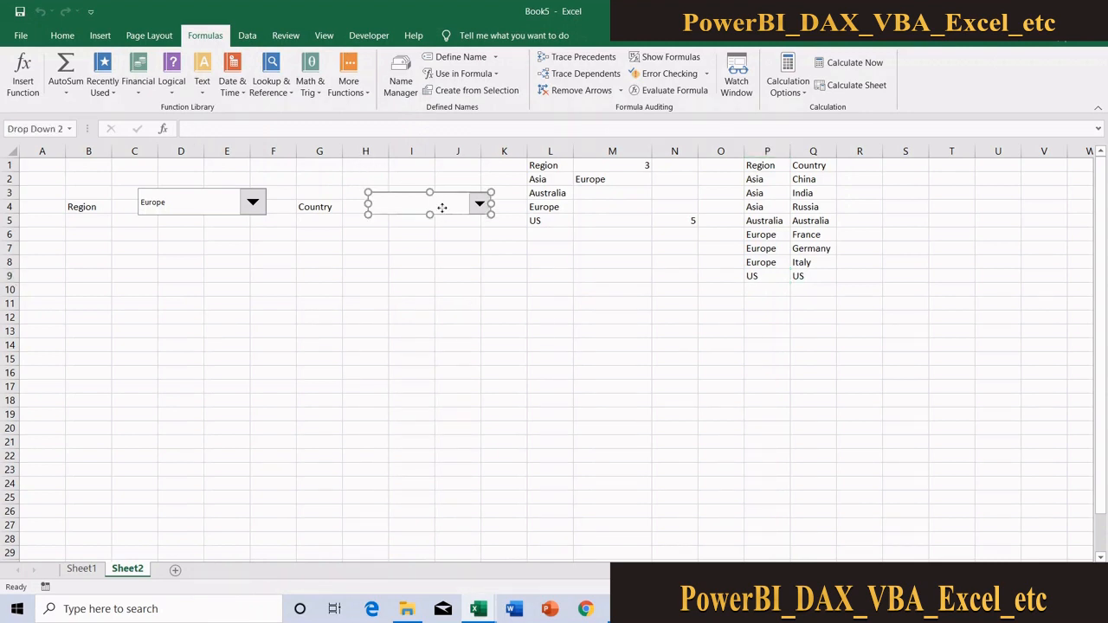
{"action": "right_click", "coordinate": [441, 207]}
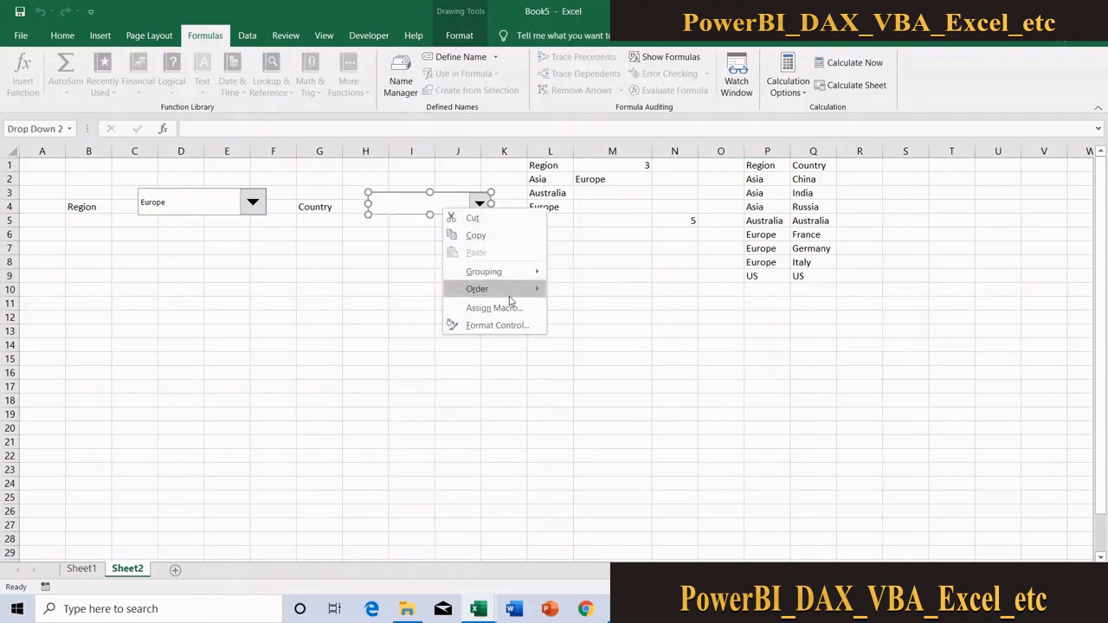
{"action": "left_click", "coordinate": [515, 327]}
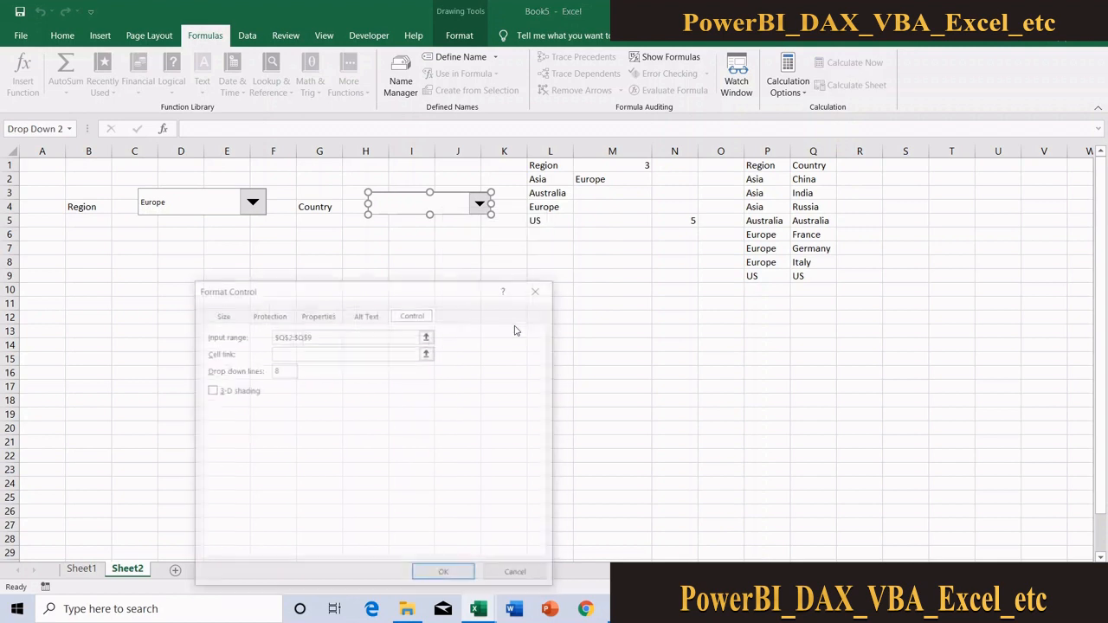
{"action": "left_click", "coordinate": [356, 340]}
{"action": "left_click_drag", "start_coordinate": [356, 339], "coordinate": [141, 321]}
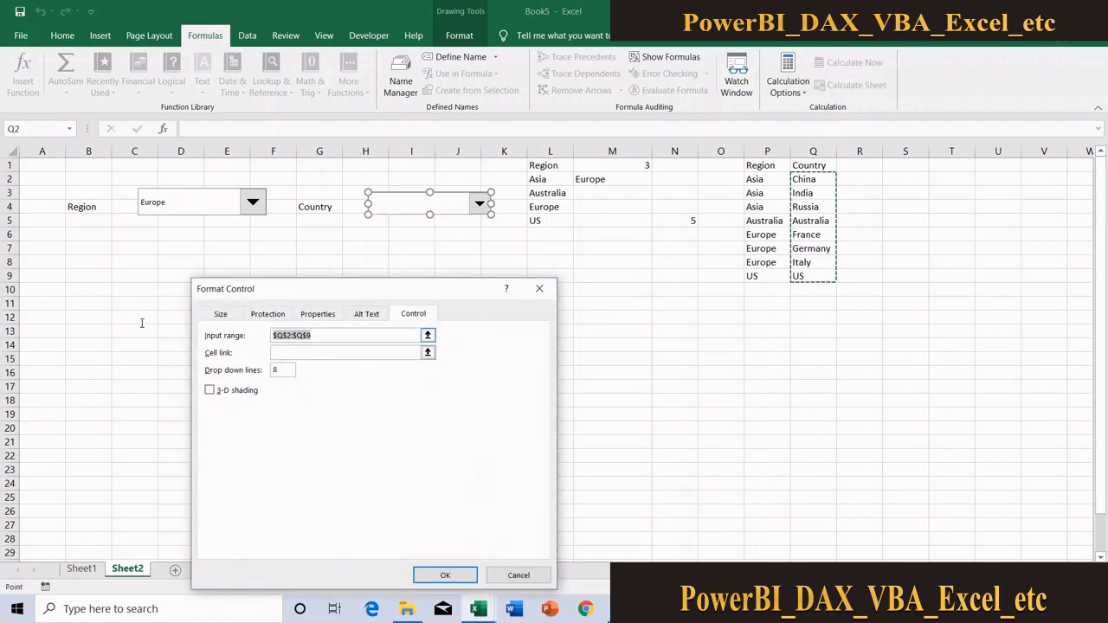
{"action": "type", "text": "rngcountry"}
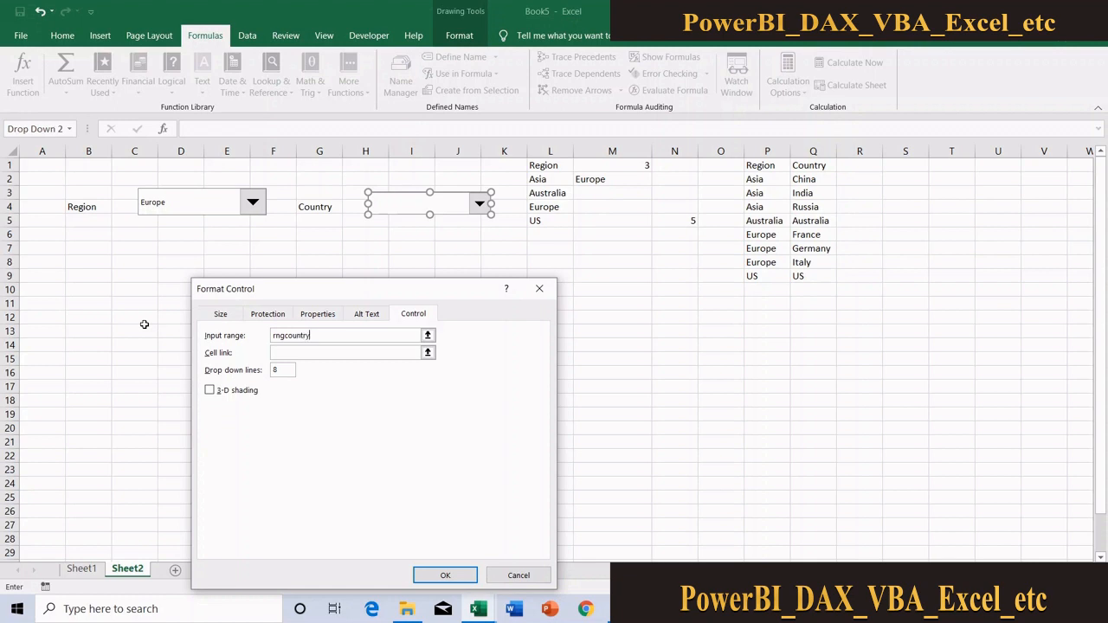
{"action": "left_click", "coordinate": [427, 353]}
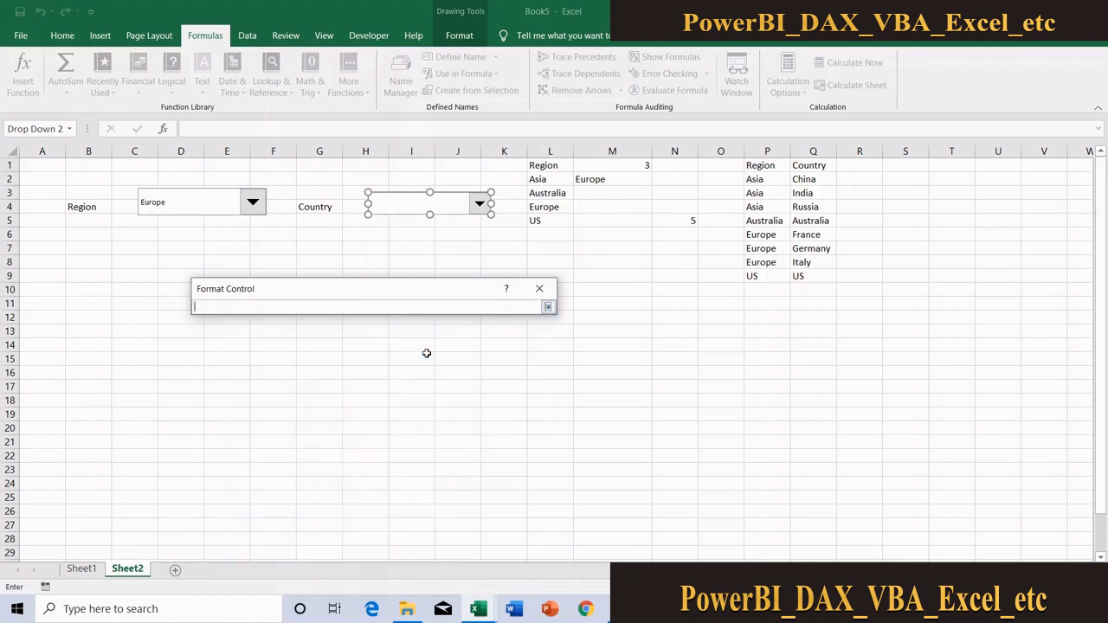
{"action": "left_click", "coordinate": [712, 165]}
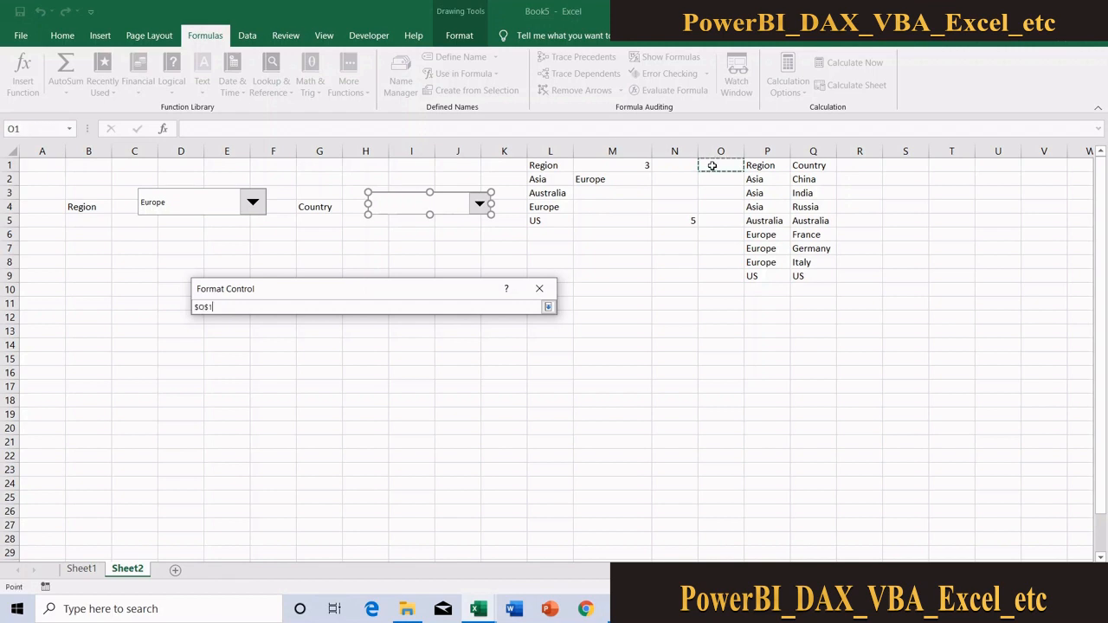
{"action": "left_click", "coordinate": [548, 308]}
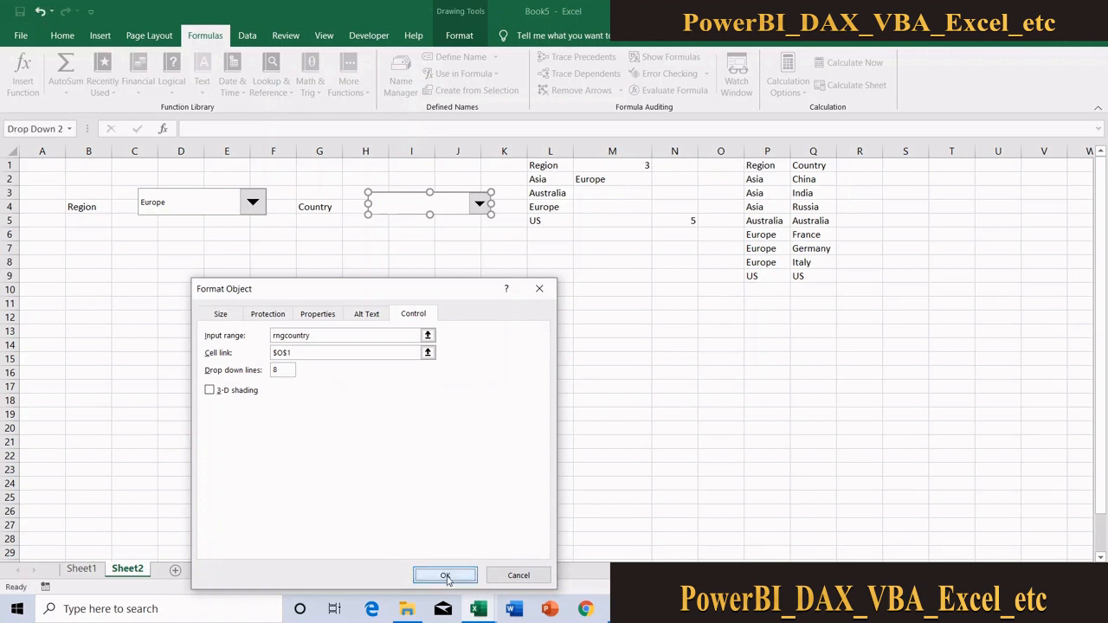
{"action": "left_click", "coordinate": [445, 575]}
Clear the helper MATCH formula from cell N5
{"action": "left_click", "coordinate": [688, 216]}
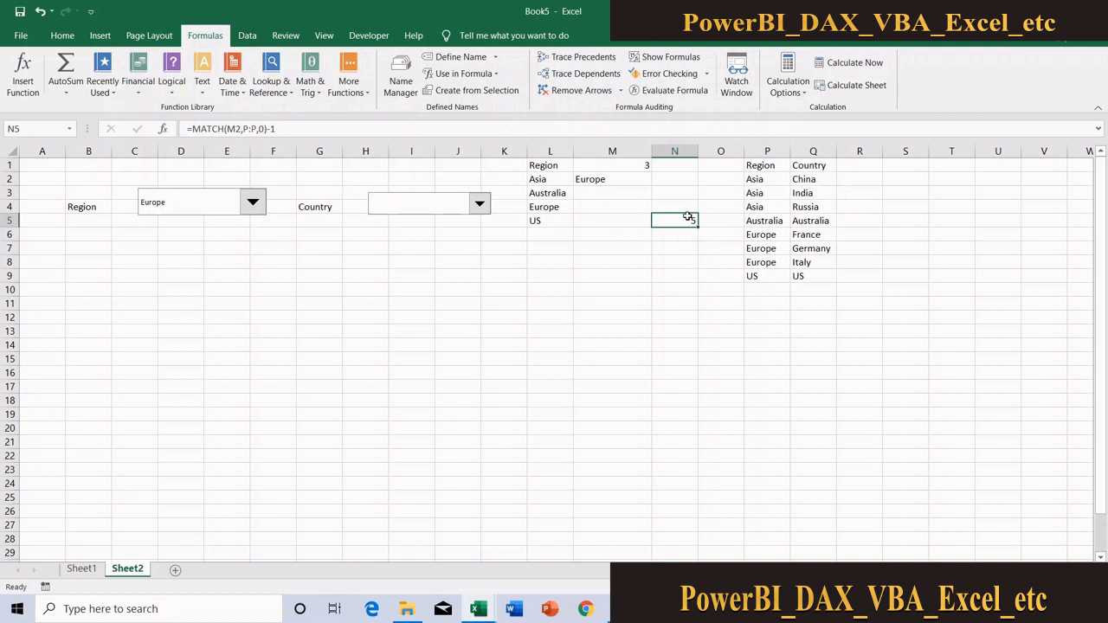
{"action": "key", "text": "Delete"}
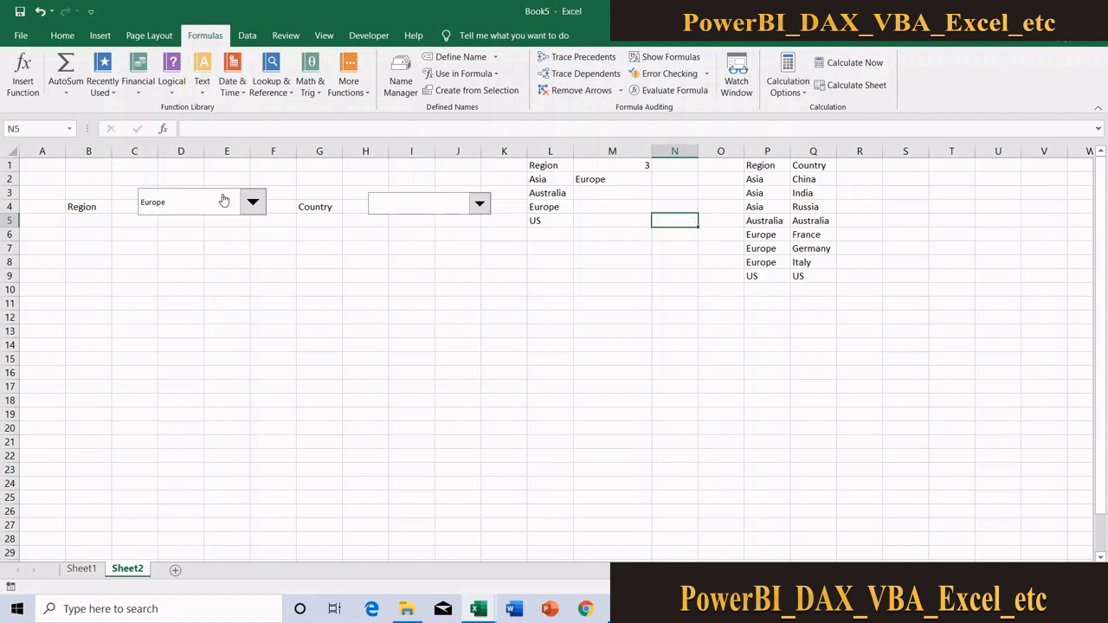
Test the Country drop-down with Italy, France and Germany, comparing the linked cell O1 and leaving Germany selected
{"action": "left_click", "coordinate": [445, 205]}
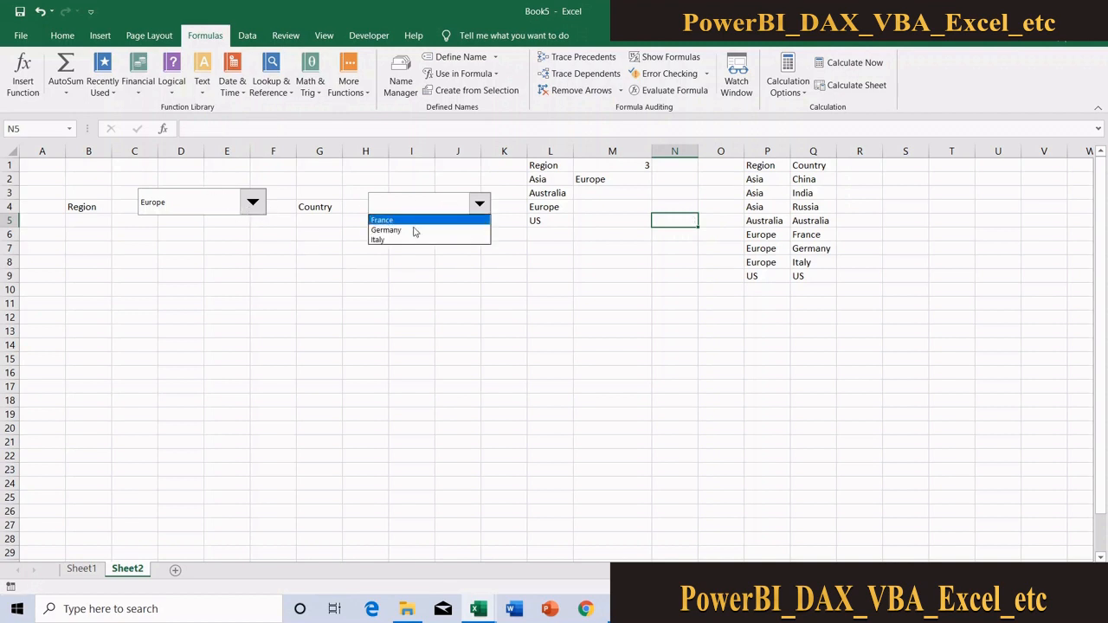
{"action": "left_click", "coordinate": [410, 240]}
{"action": "left_click", "coordinate": [410, 239]}
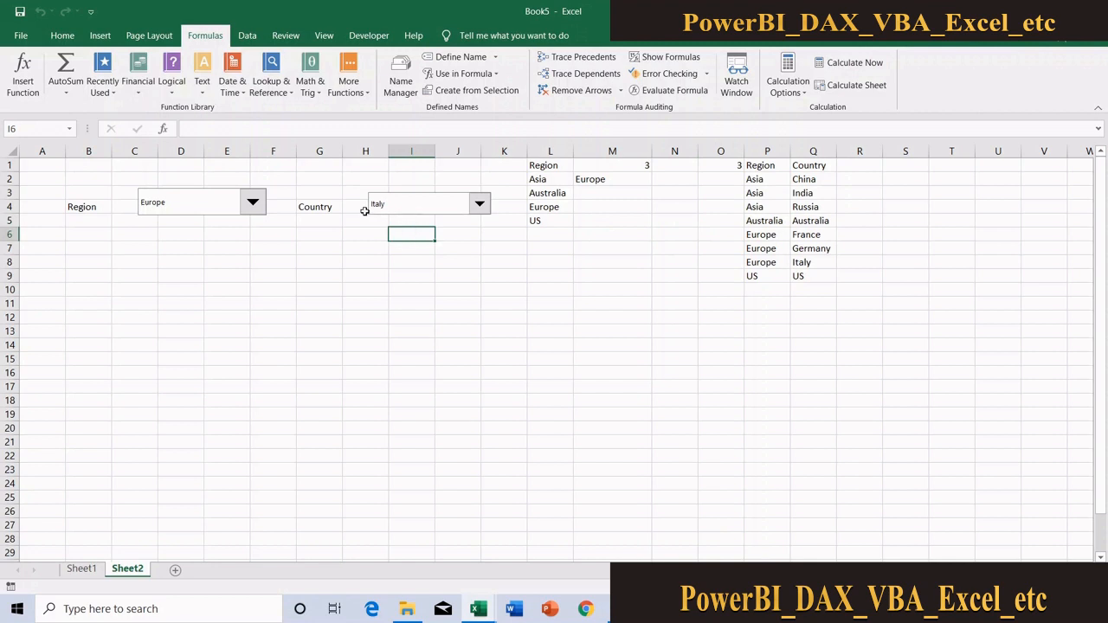
{"action": "left_click", "coordinate": [407, 211]}
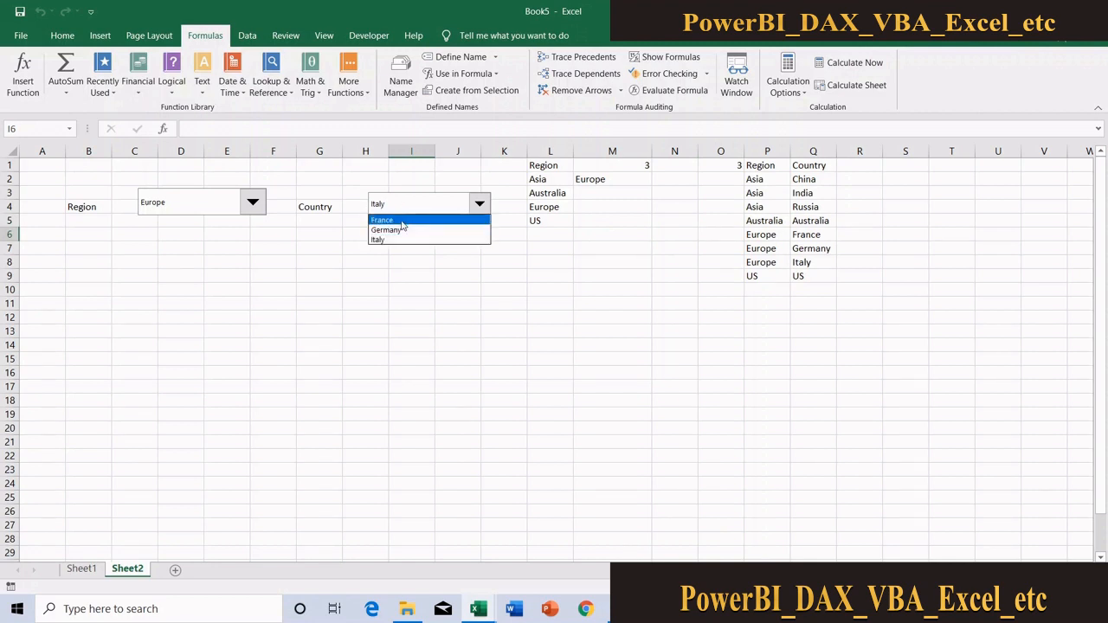
{"action": "left_click", "coordinate": [402, 219]}
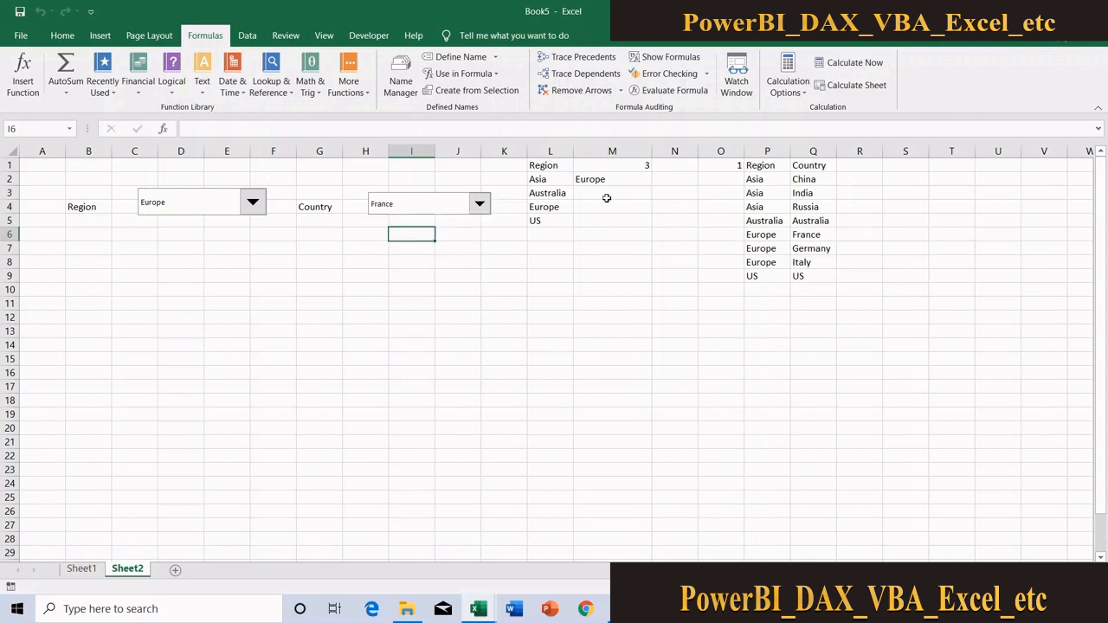
{"action": "left_click", "coordinate": [473, 208]}
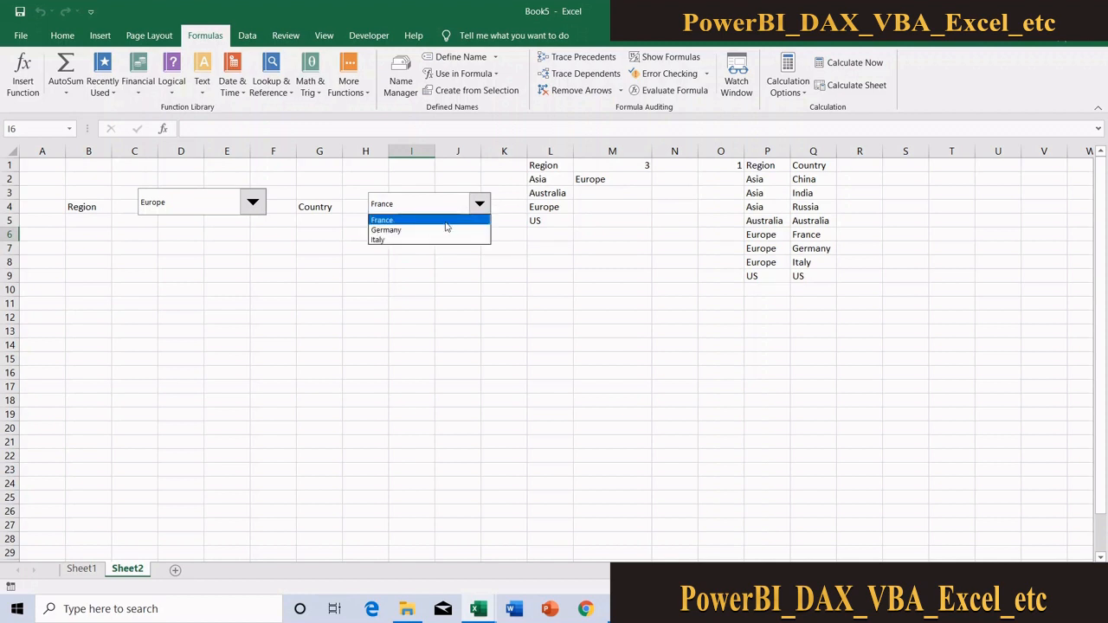
{"action": "left_click", "coordinate": [441, 230]}
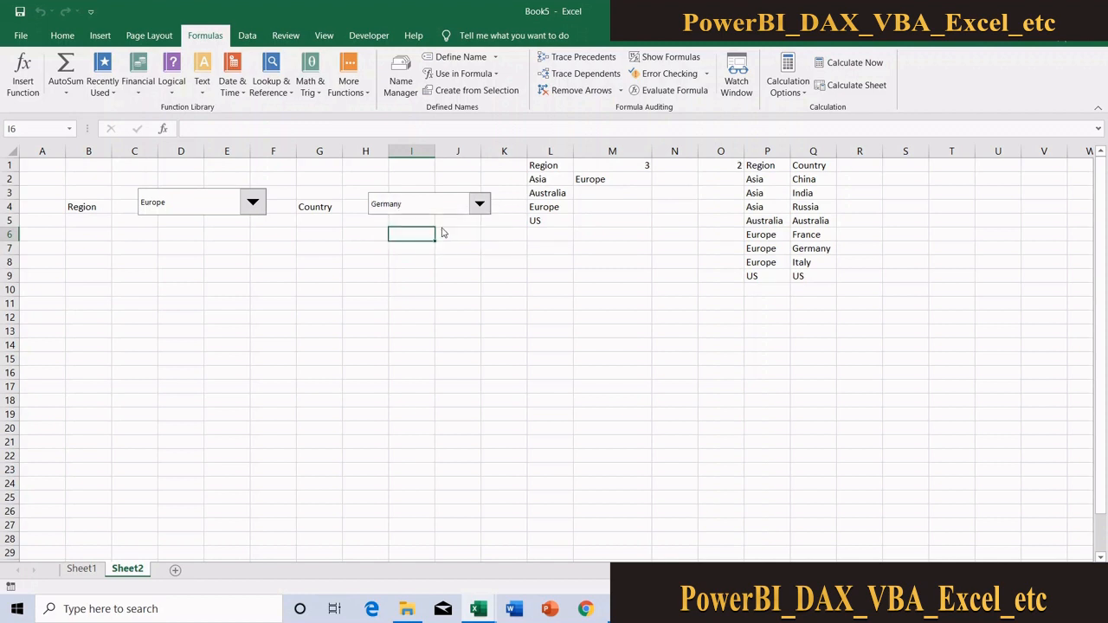
Enter the formula =INDEX(rngCountry,O1) in cell O2 to return the selected country's name
{"action": "left_click", "coordinate": [724, 178]}
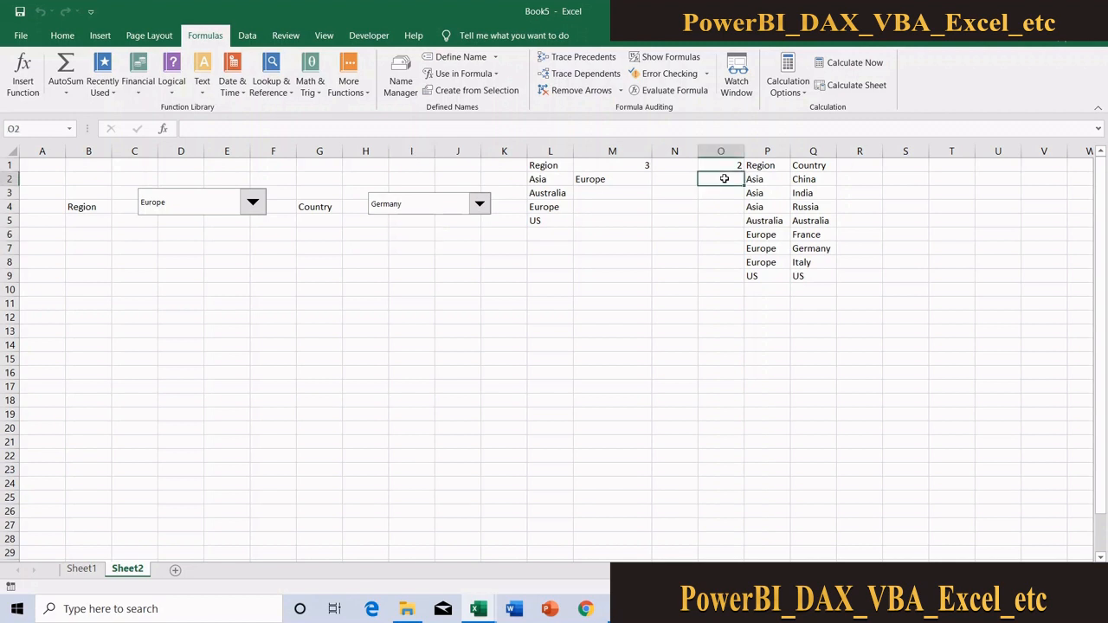
{"action": "type", "text": "="}
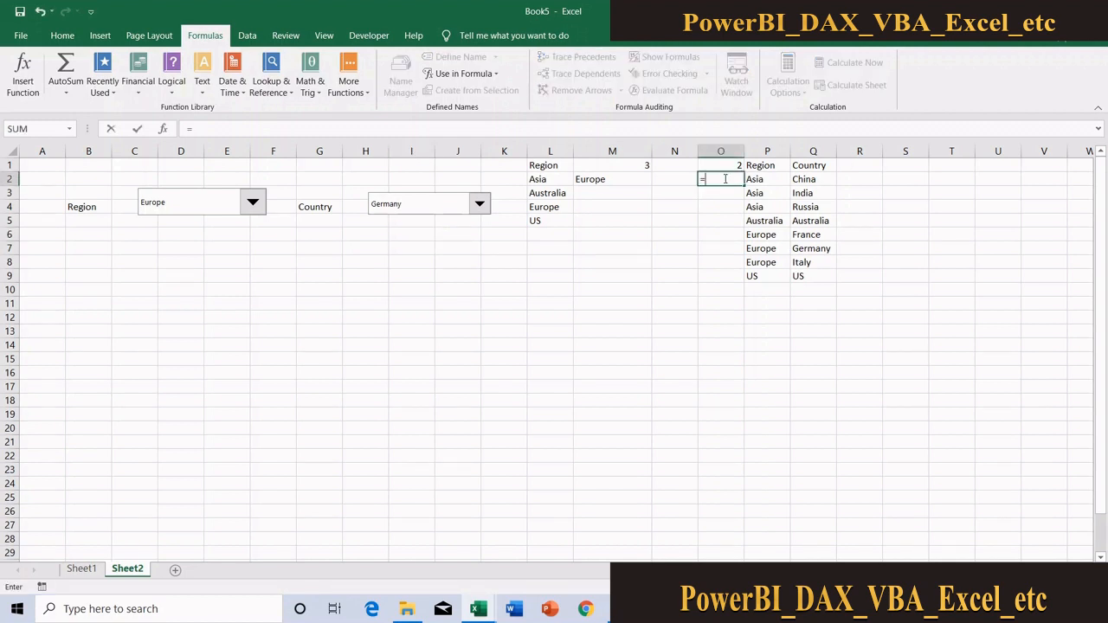
{"action": "type", "text": "inde"}
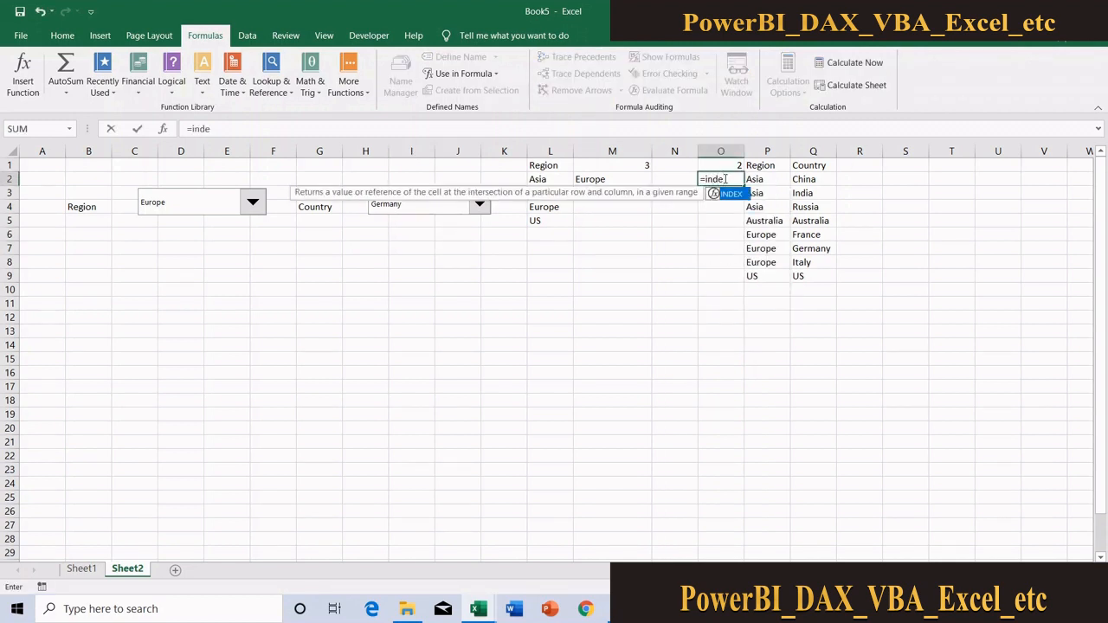
{"action": "key", "text": "Tab"}
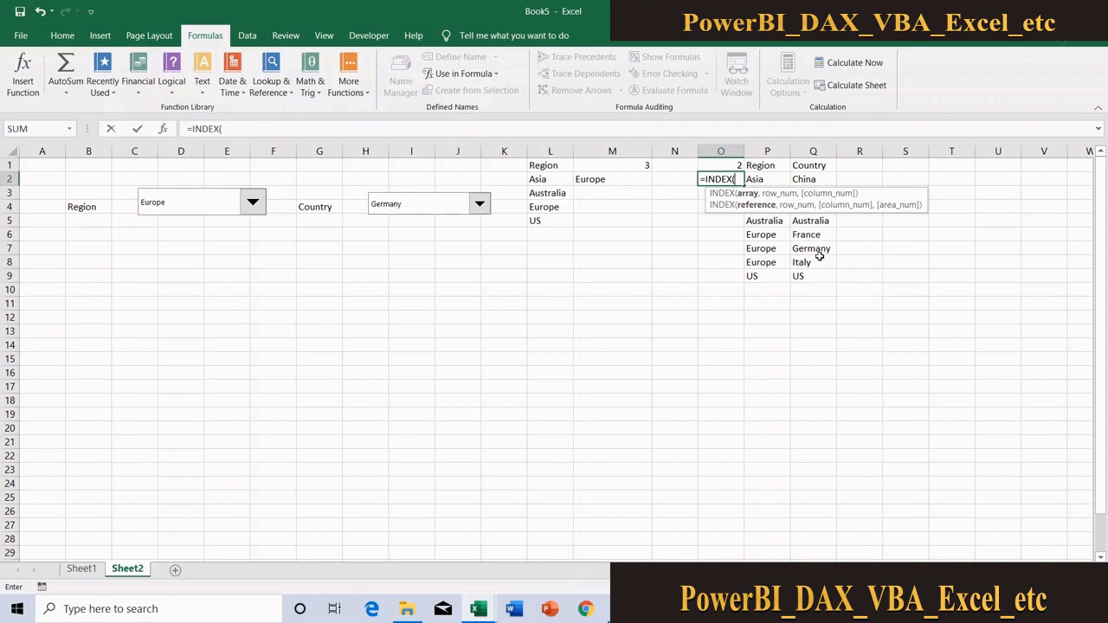
{"action": "type", "text": "rng"}
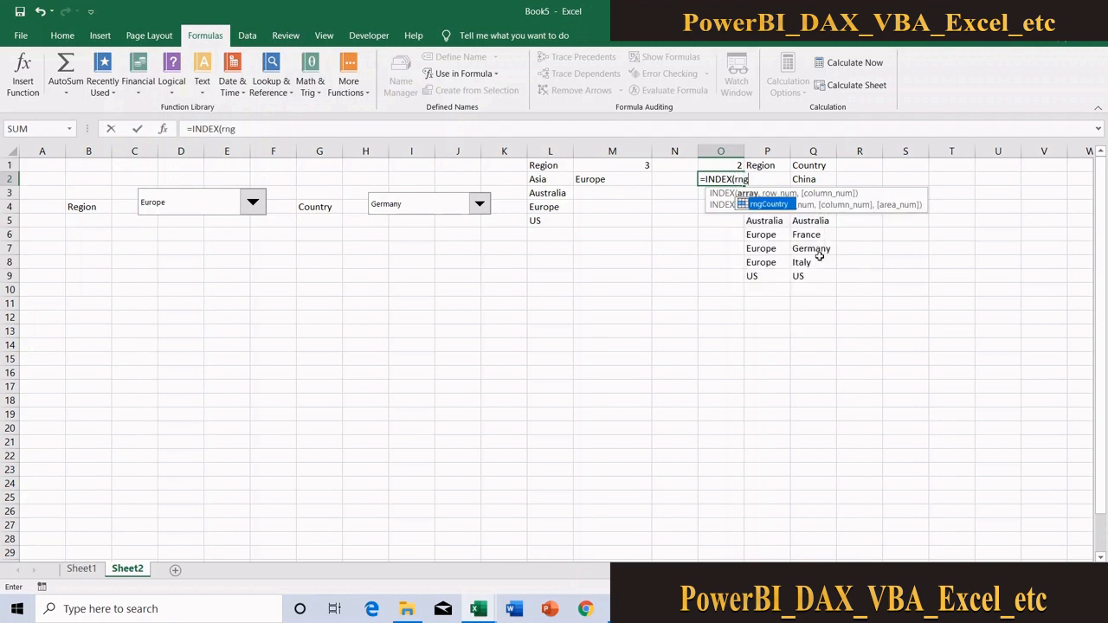
{"action": "key", "text": "Tab"}
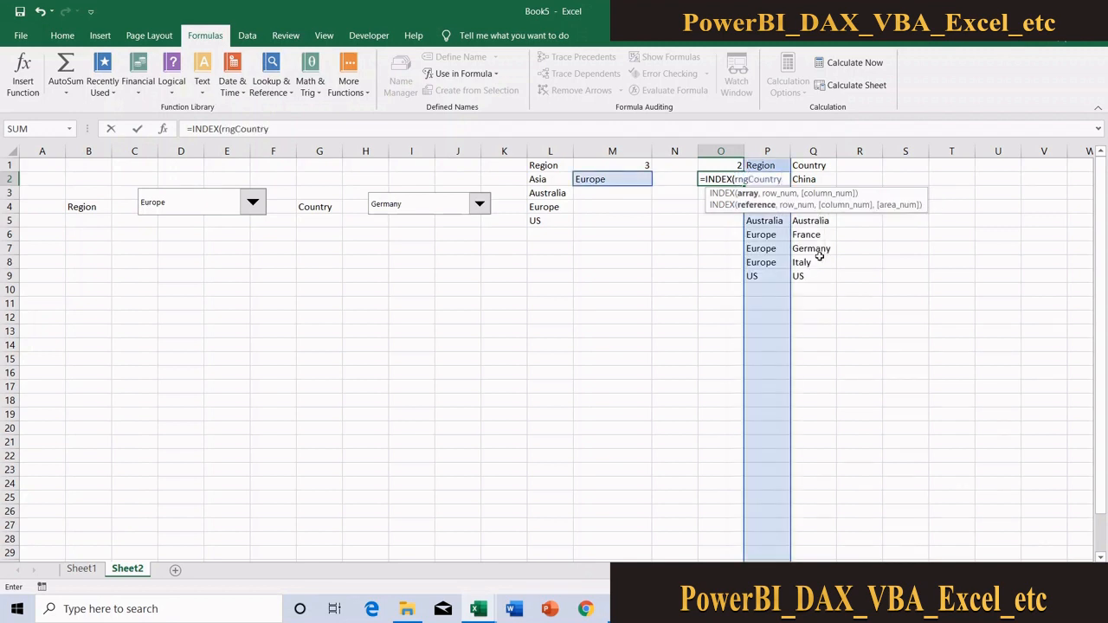
{"action": "type", "text": ","}
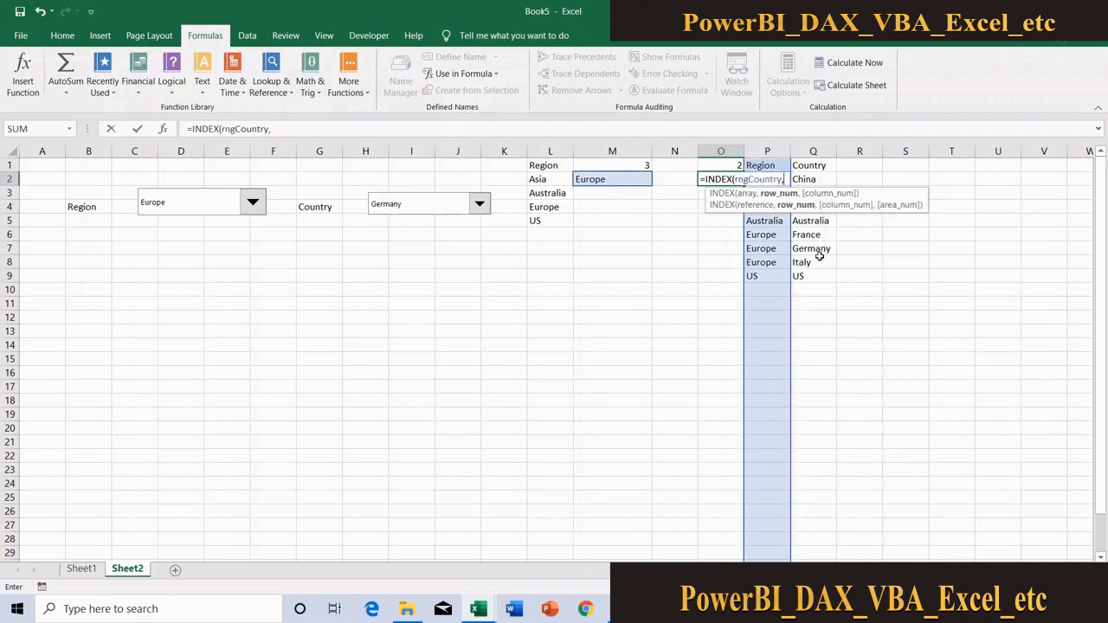
{"action": "left_click", "coordinate": [723, 164]}
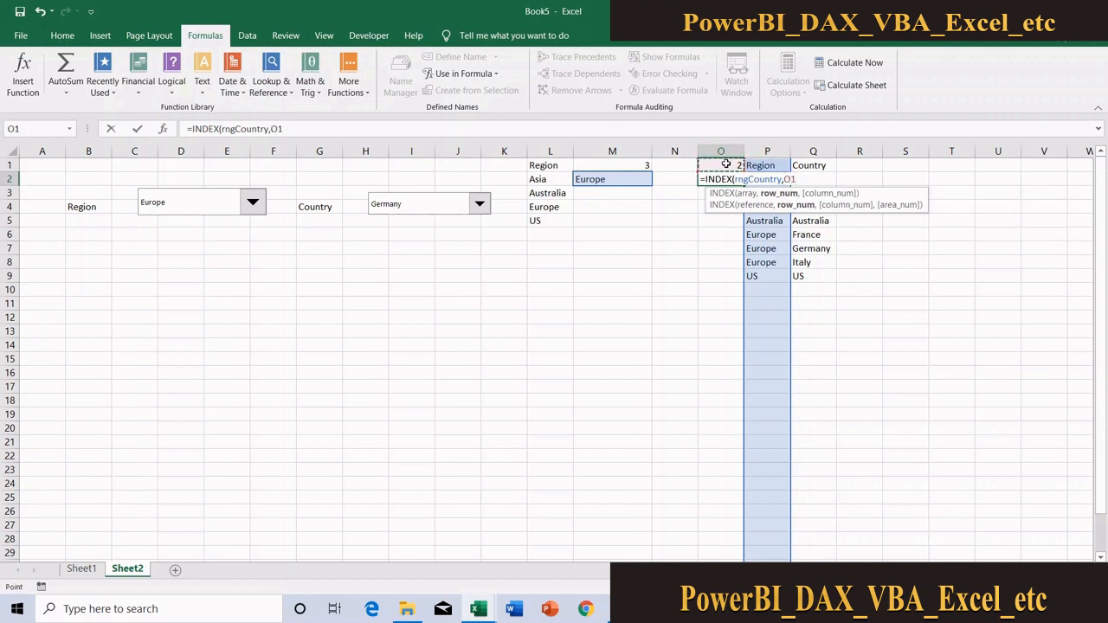
{"action": "key", "text": "Return"}
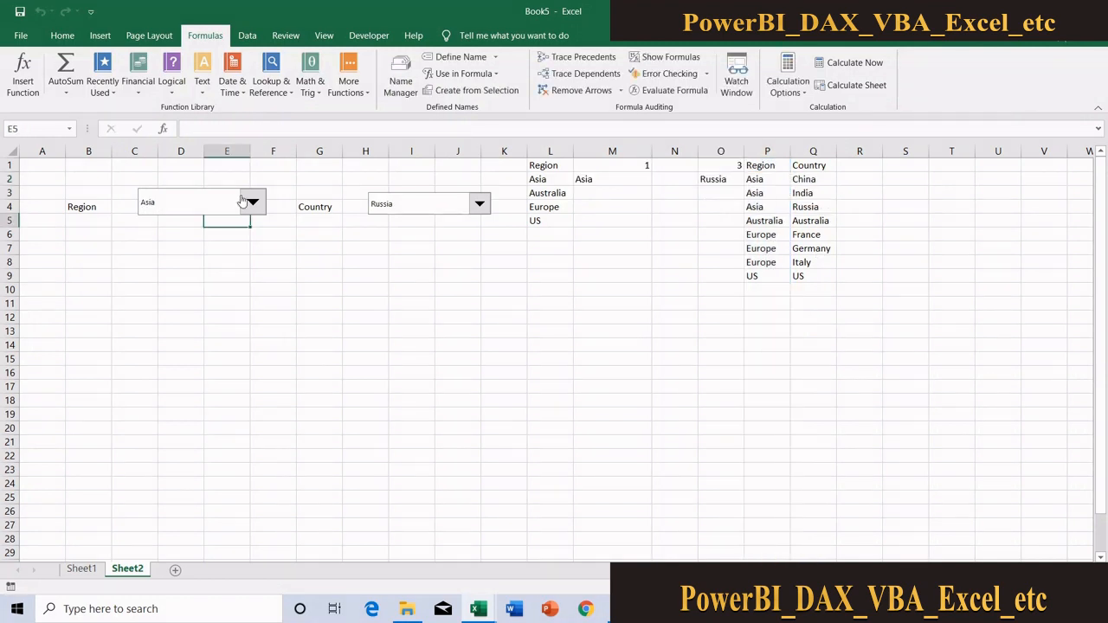
Check the Country drop-down's options for Asia, and check them again with the Region drop-down set to Australia
{"action": "left_click", "coordinate": [249, 201]}
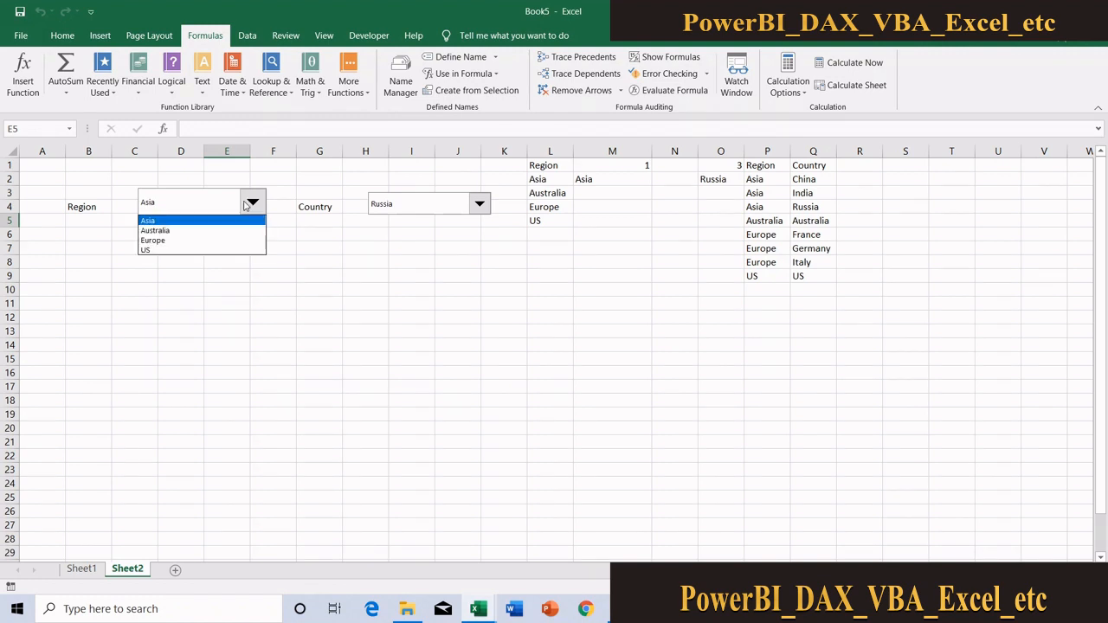
{"action": "left_click", "coordinate": [393, 208]}
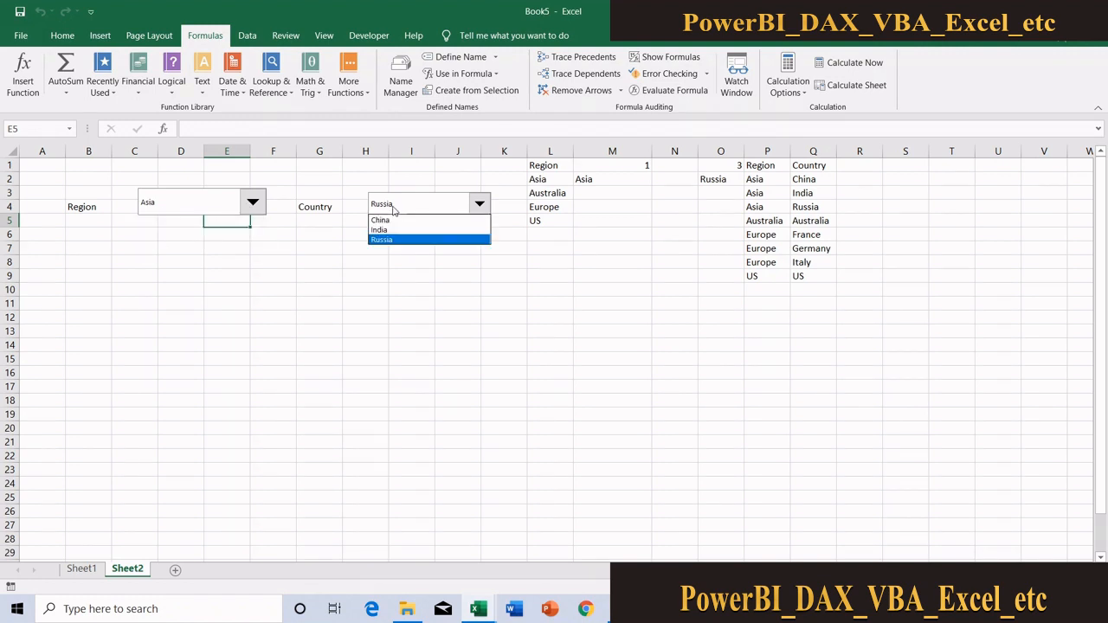
{"action": "left_click", "coordinate": [250, 204]}
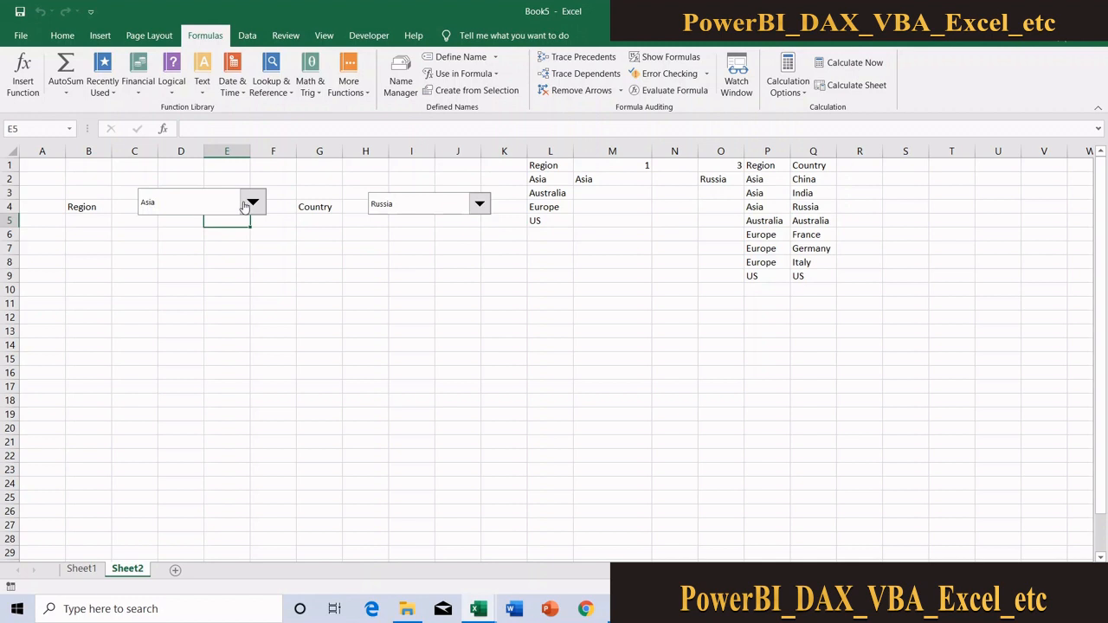
{"action": "left_click", "coordinate": [249, 204]}
{"action": "left_click", "coordinate": [207, 230]}
{"action": "left_click", "coordinate": [450, 204]}
Set the Region drop-down to Europe and check which options the Country drop-down offers
{"action": "left_click", "coordinate": [244, 208]}
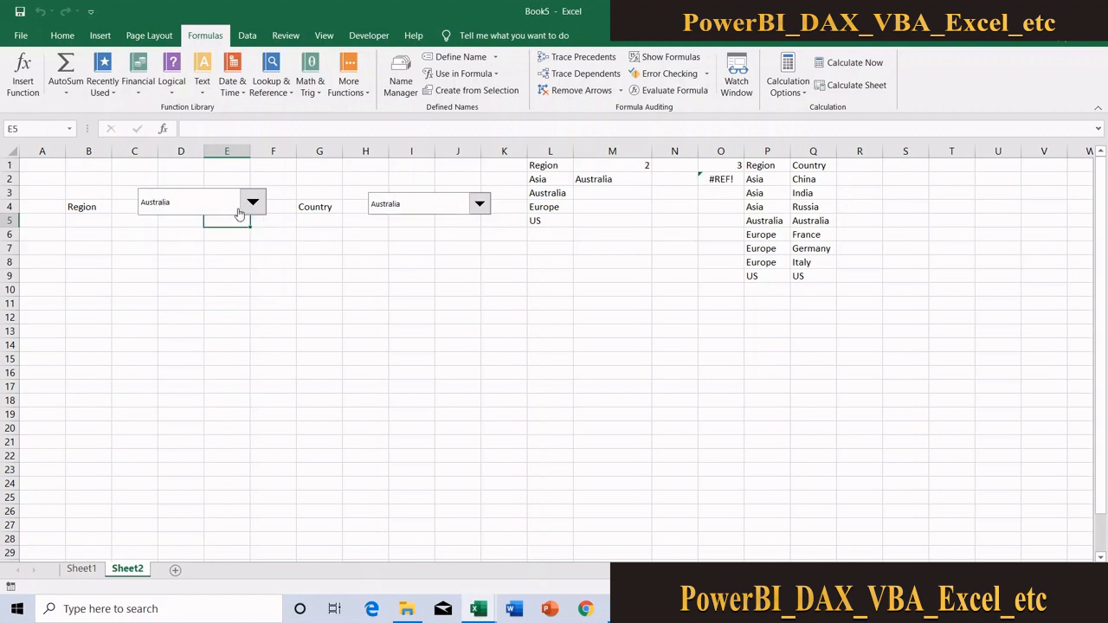
{"action": "left_click", "coordinate": [250, 204]}
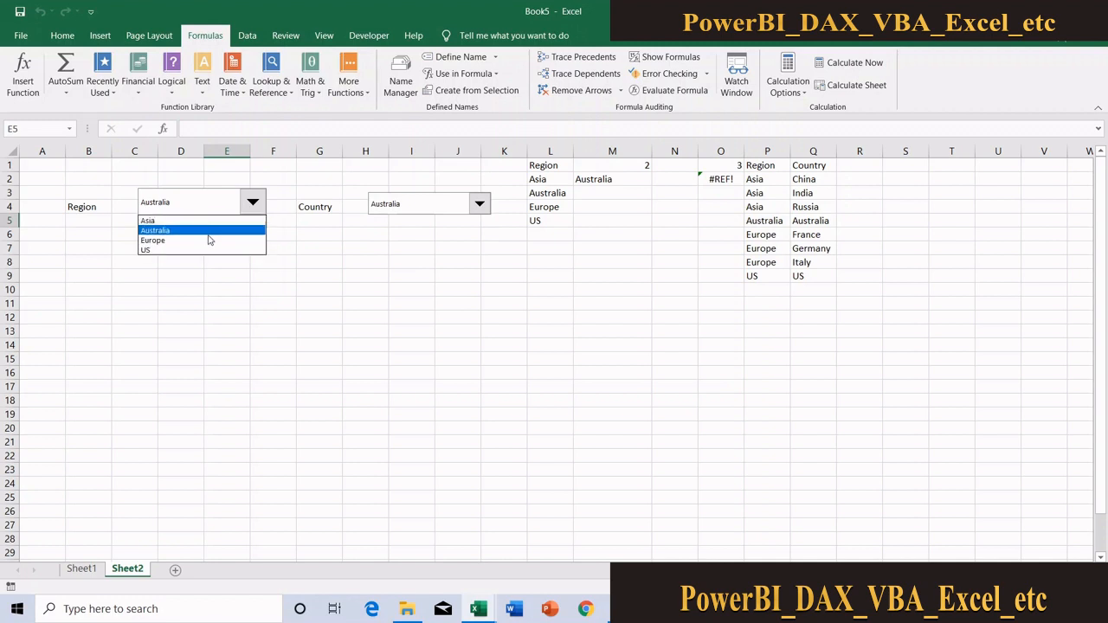
{"action": "left_click", "coordinate": [208, 240]}
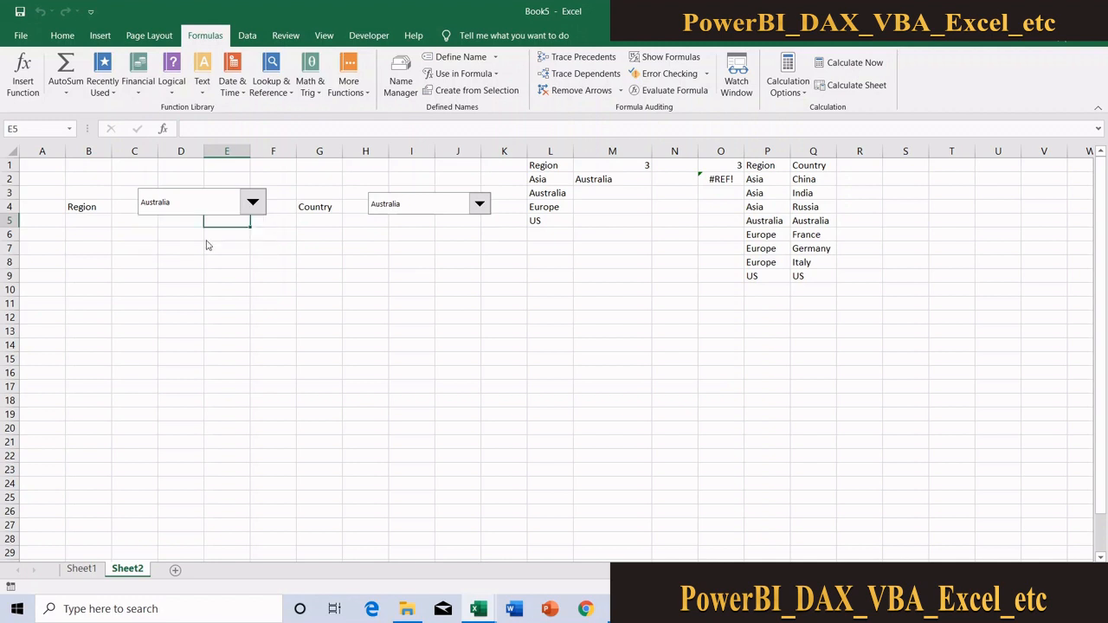
{"action": "left_click", "coordinate": [410, 208]}
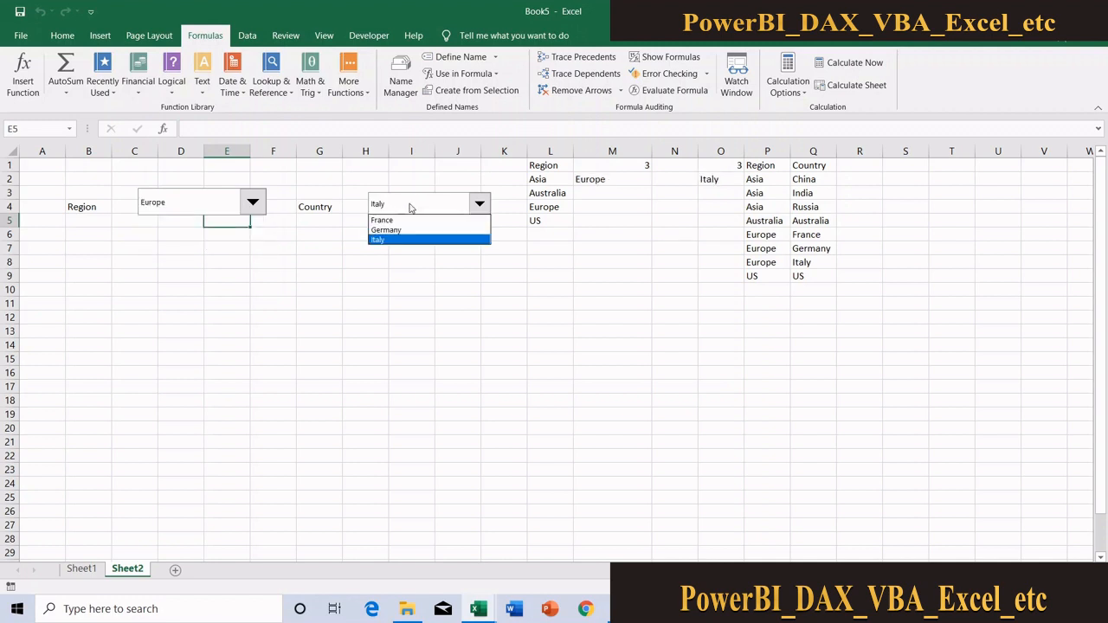
{"action": "left_click", "coordinate": [410, 206]}
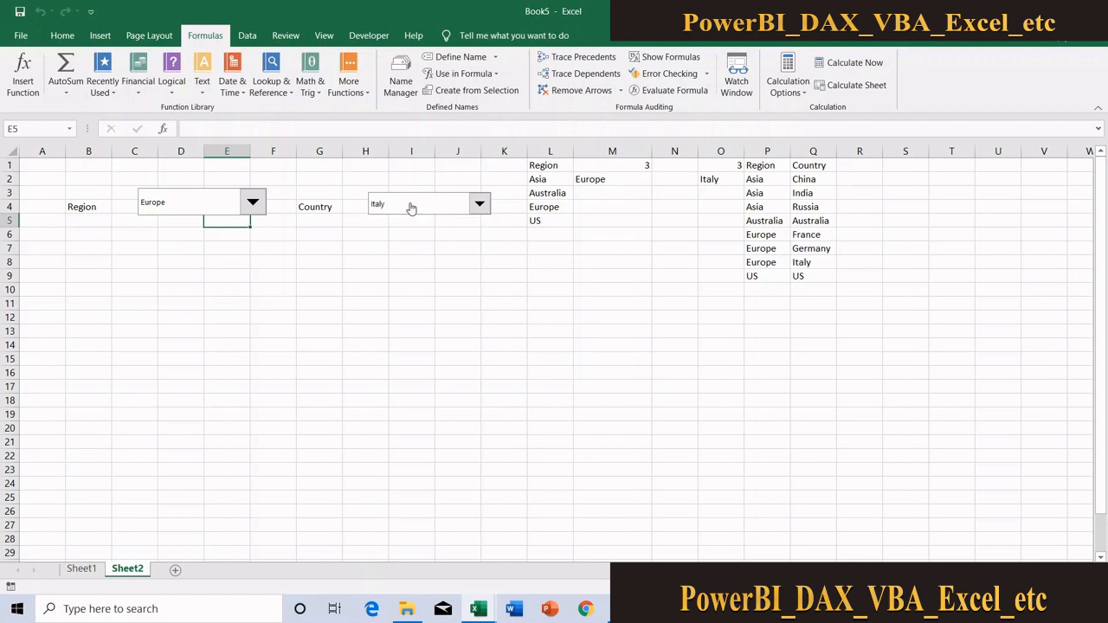
Switch the Region drop-down to US and inspect the INDEX formula in cell O2
{"action": "left_click", "coordinate": [260, 201]}
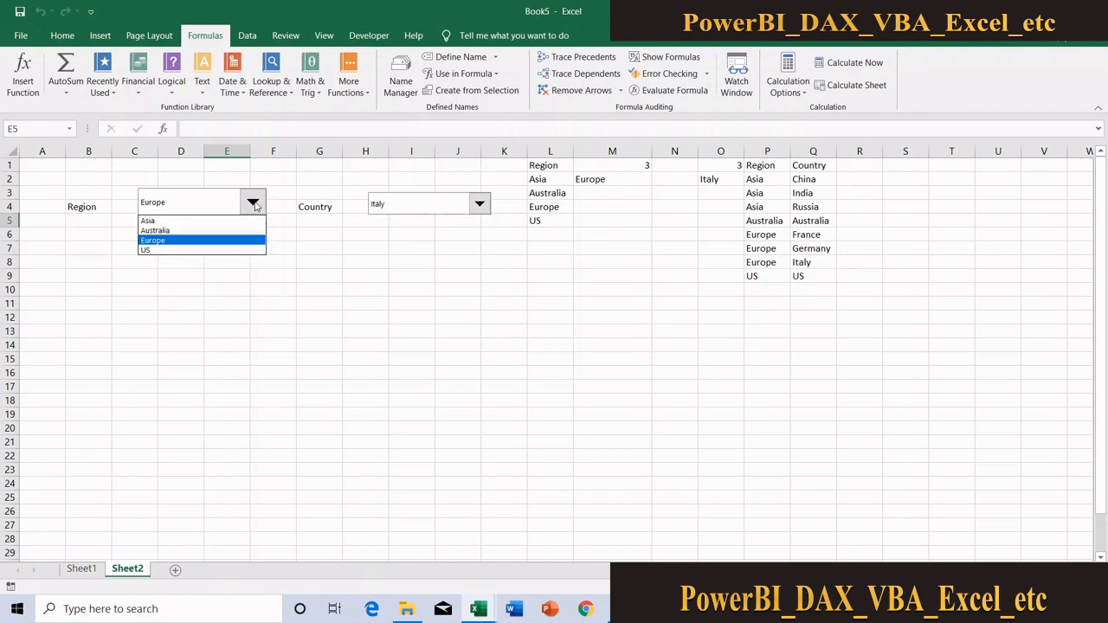
{"action": "left_click", "coordinate": [198, 251]}
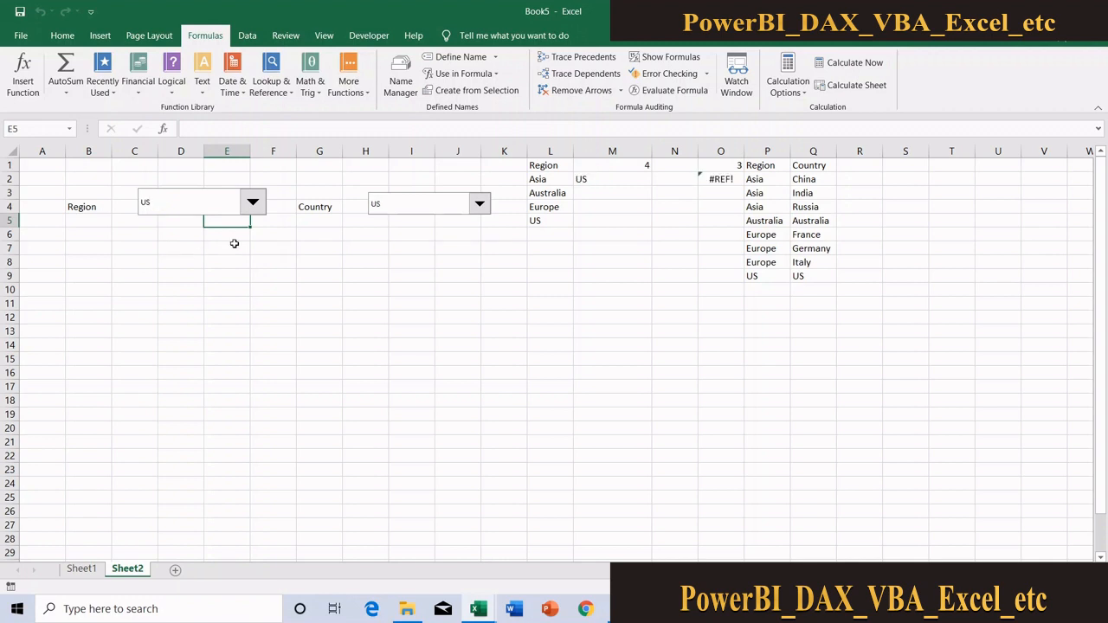
{"action": "left_click", "coordinate": [720, 176]}
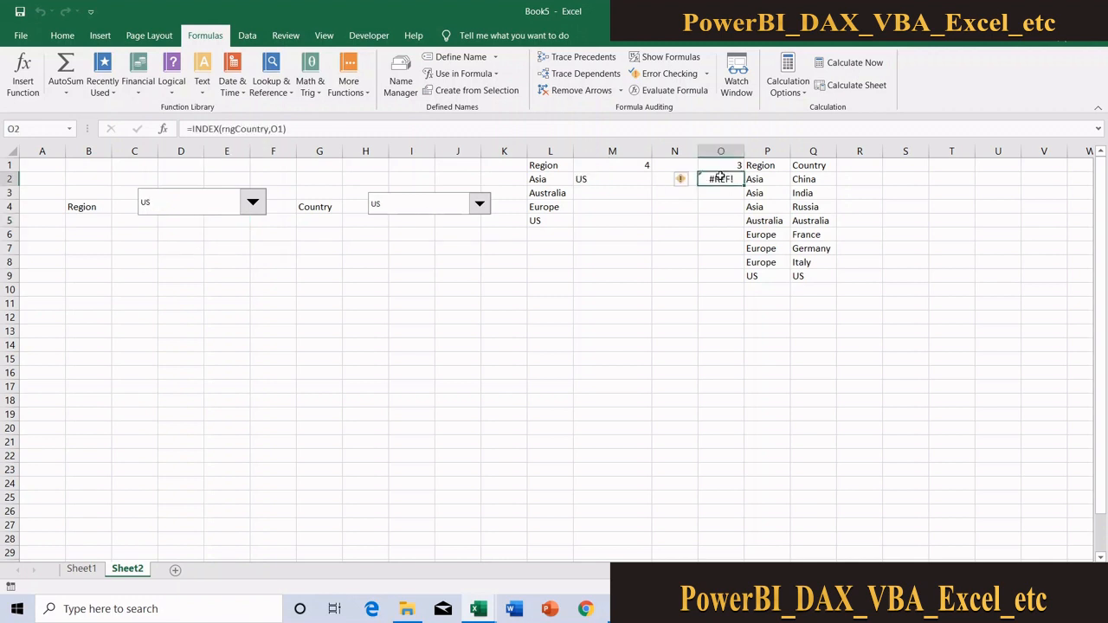
Switch the Region drop-down back to Europe and compare the Country drop-down with the result in O2
{"action": "left_click", "coordinate": [253, 206]}
{"action": "left_click", "coordinate": [165, 241]}
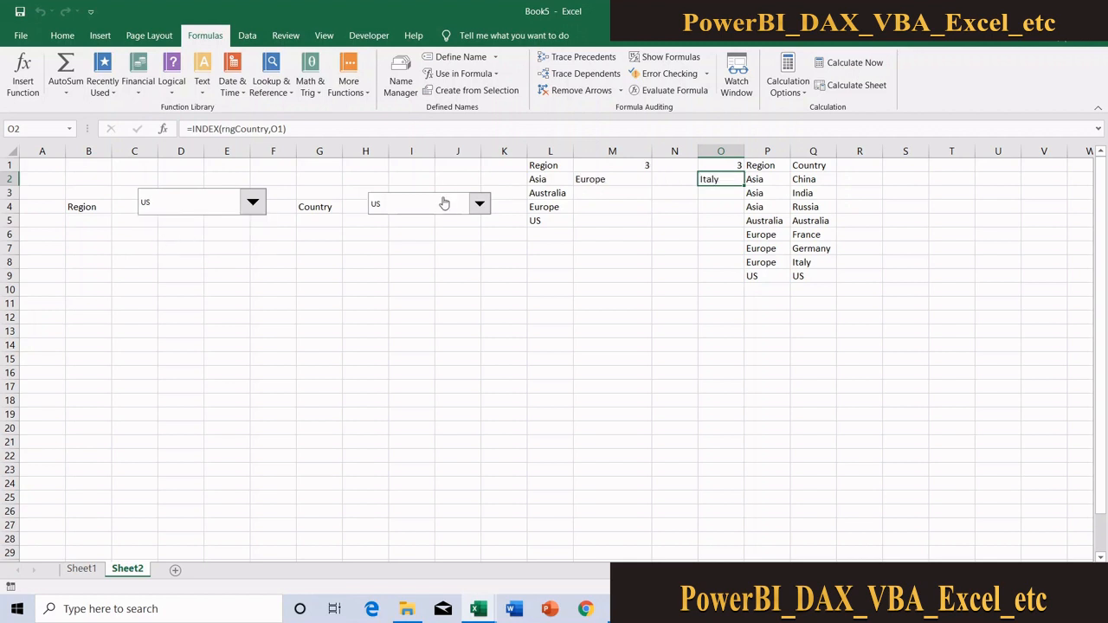
{"action": "left_click", "coordinate": [443, 205]}
{"action": "left_click", "coordinate": [443, 205]}
Set the Region drop-down to US again and review the options in both drop-downs
{"action": "left_click", "coordinate": [252, 202]}
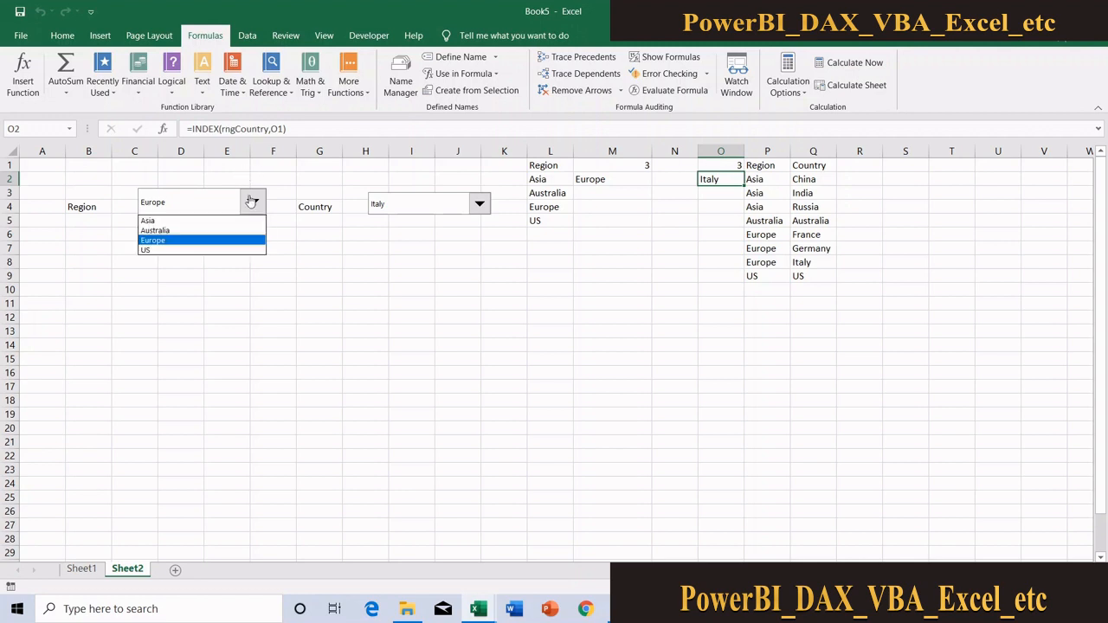
{"action": "left_click", "coordinate": [190, 251]}
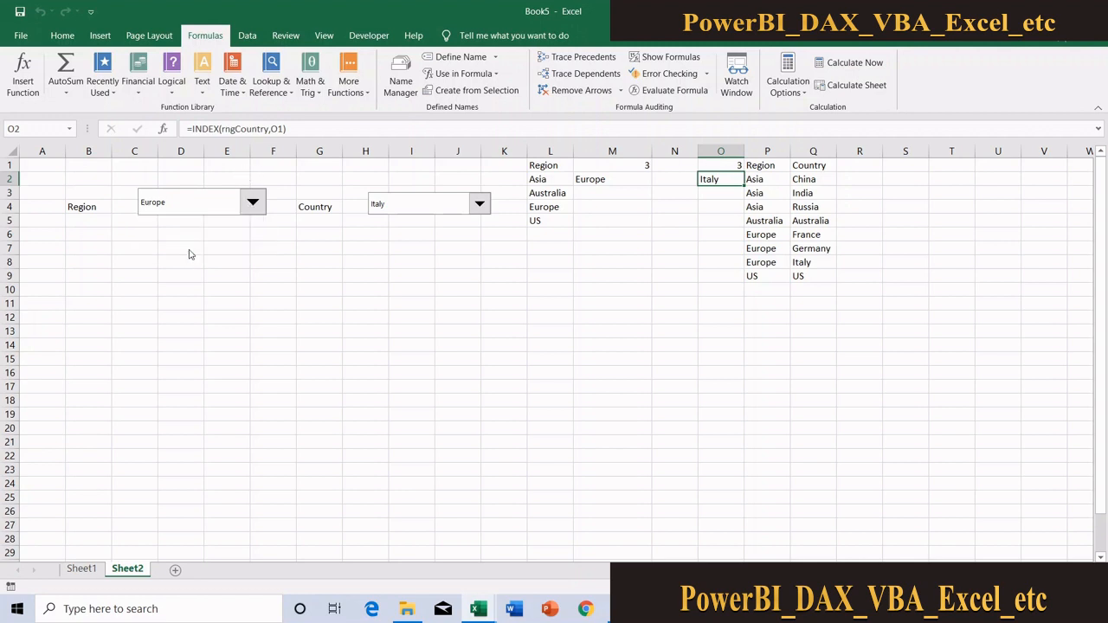
{"action": "left_click", "coordinate": [398, 213]}
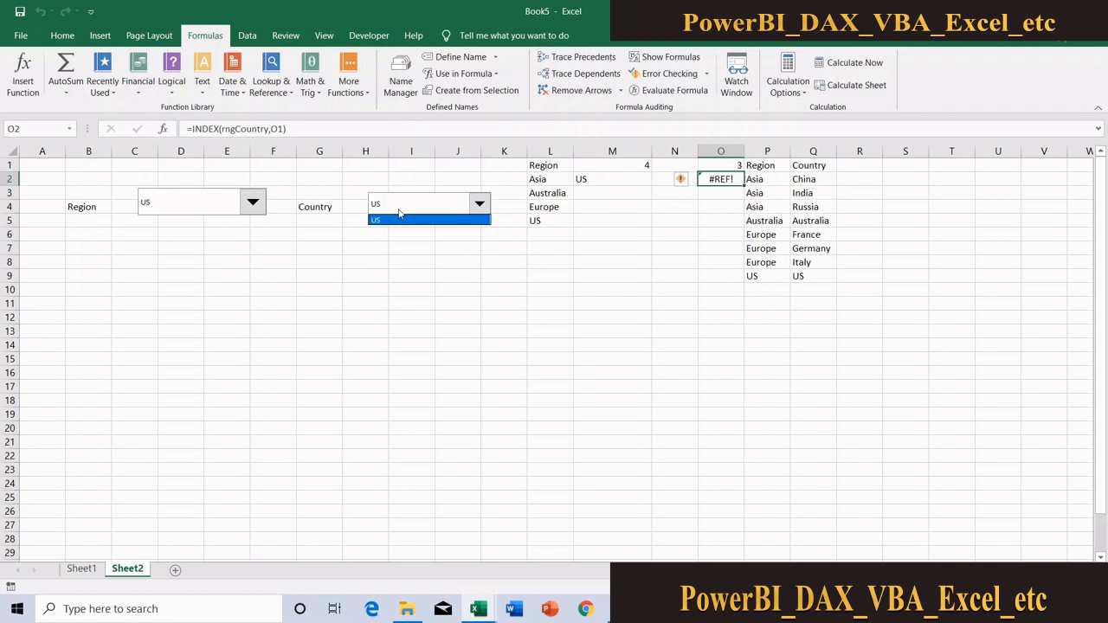
{"action": "left_click", "coordinate": [217, 209]}
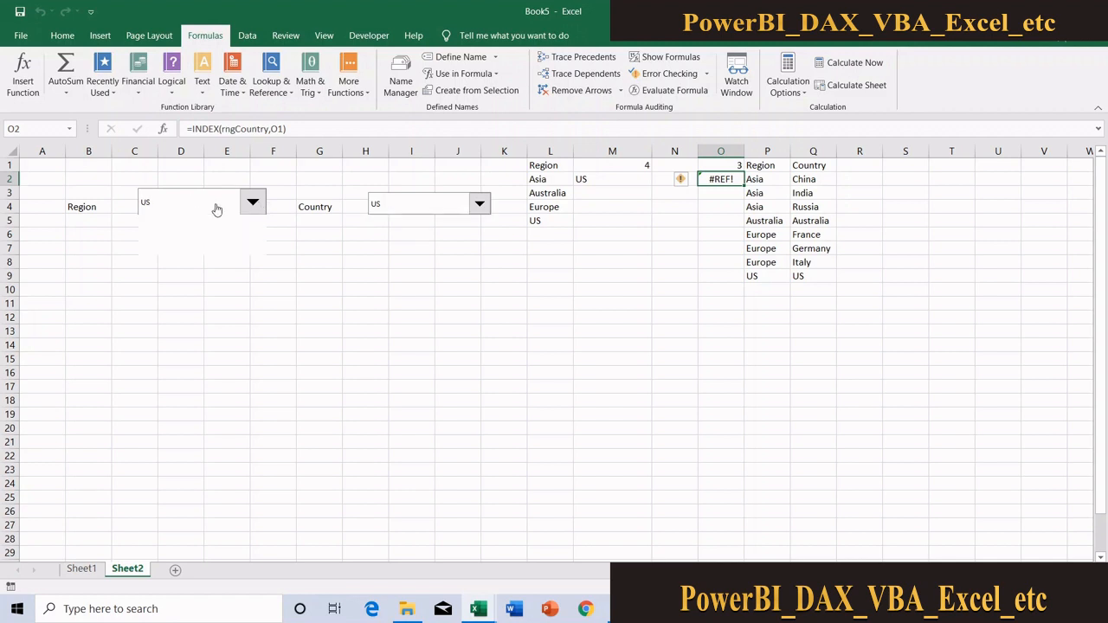
{"action": "left_click", "coordinate": [216, 210]}
{"action": "left_click", "coordinate": [216, 209]}
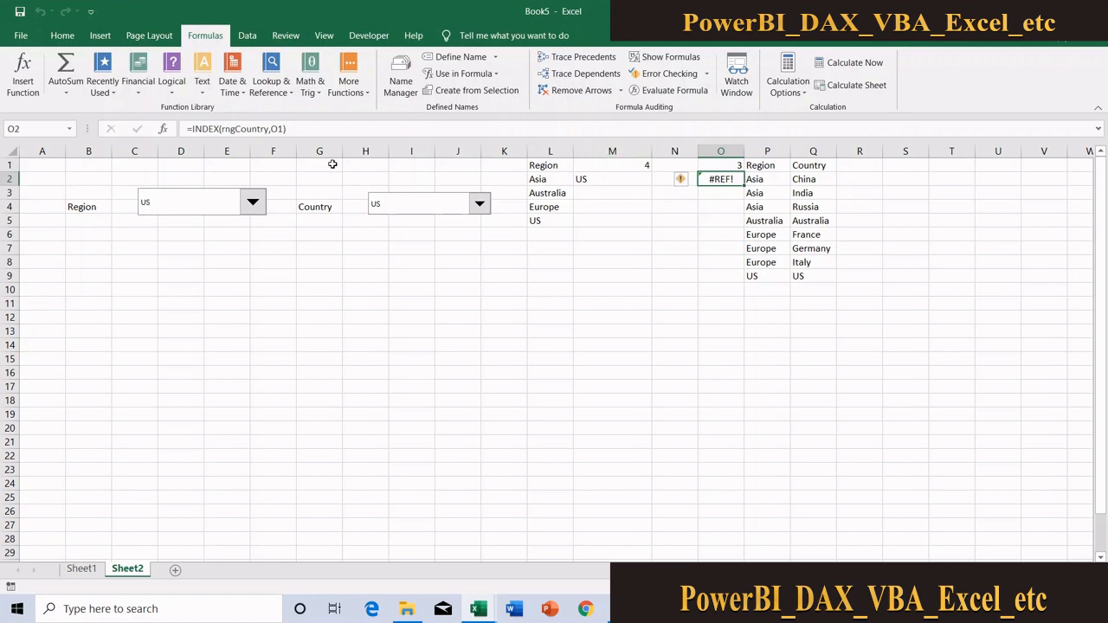
Wrap the INDEX(rngCountry,O1) lookup in cell O2 in IFERROR, ready for its fallback argument
{"action": "left_click", "coordinate": [189, 128]}
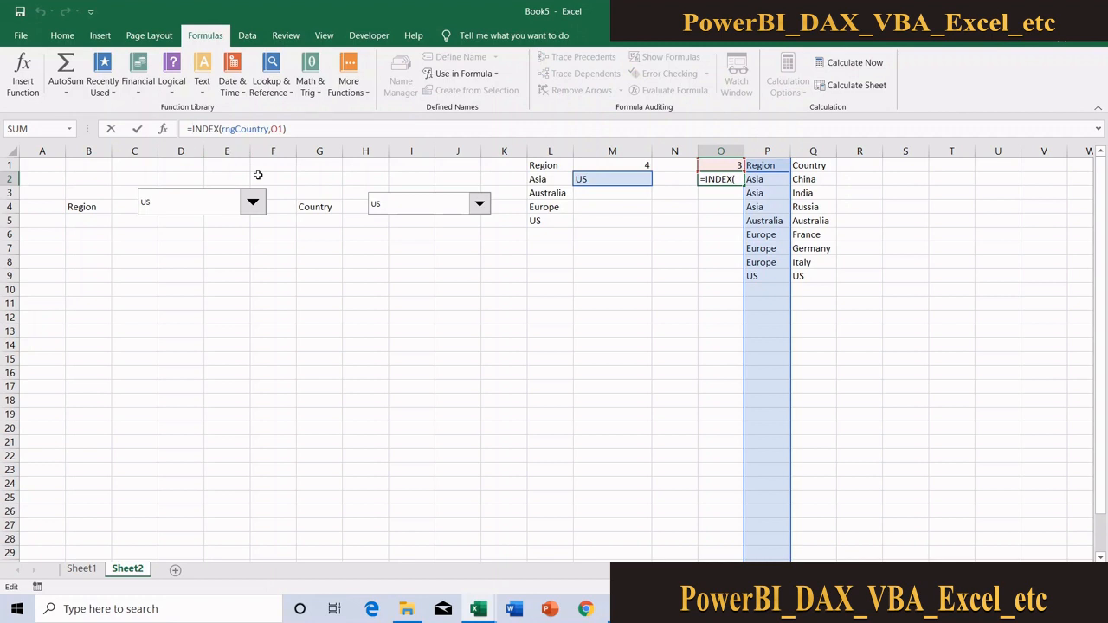
{"action": "type", "text": "ifer"}
{"action": "key", "text": "Tab"}
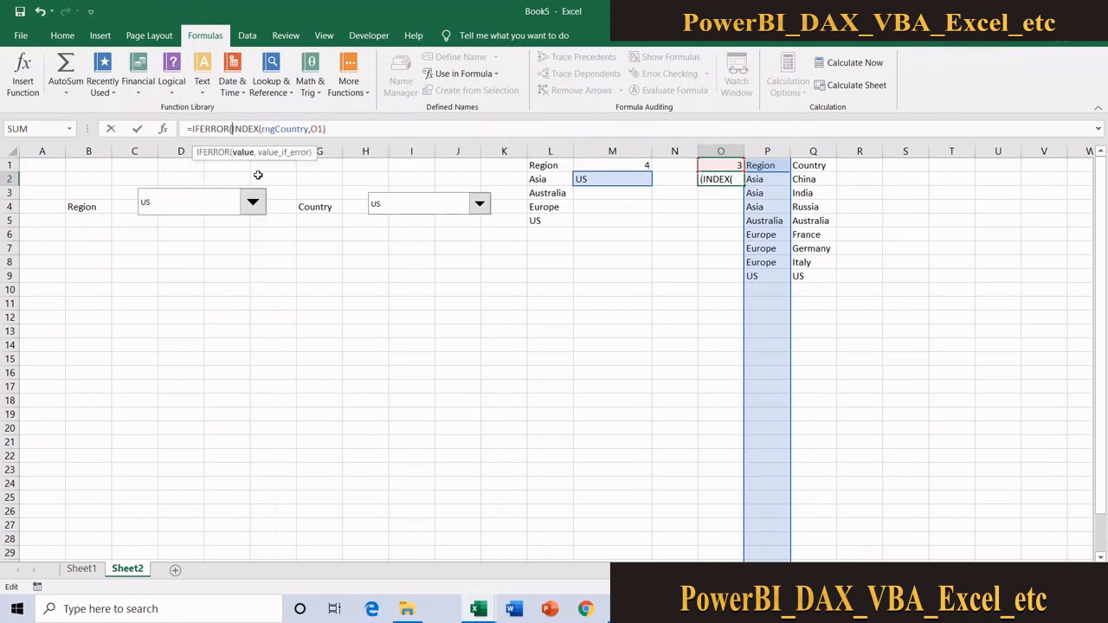
{"action": "left_click", "coordinate": [338, 128]}
{"action": "type", "text": ","}
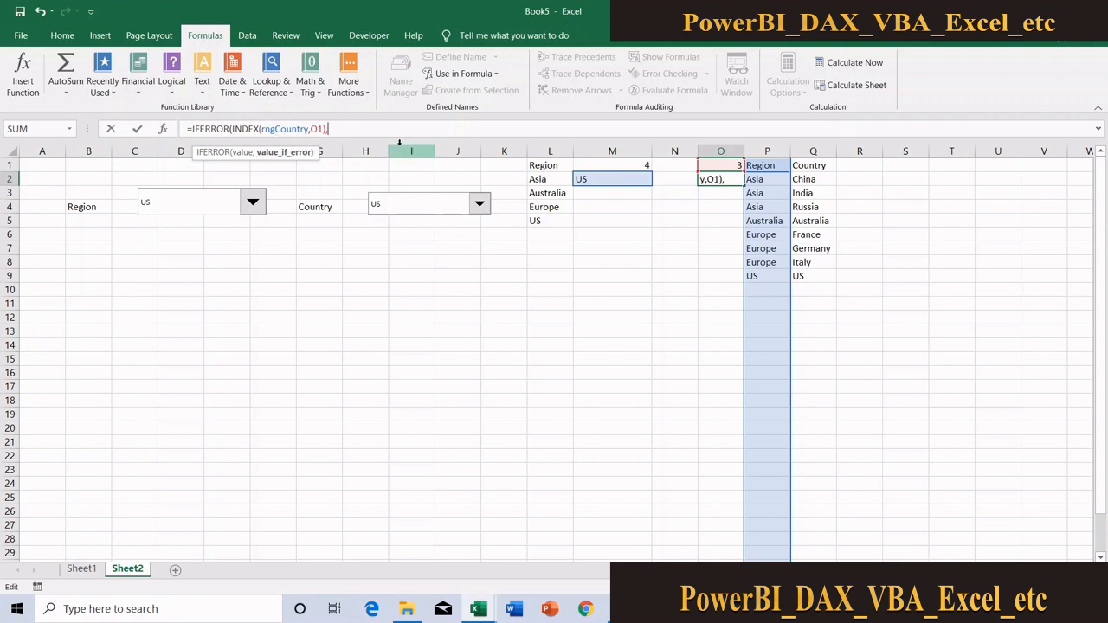
{"action": "type", "text": "inde"}
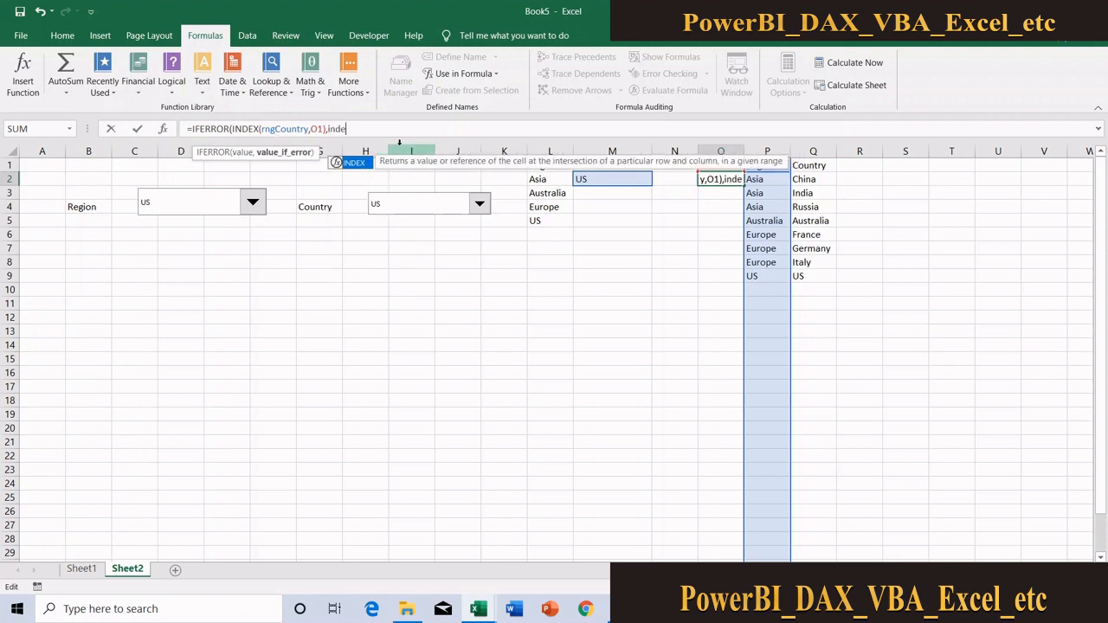
Complete the O2 formula with the fallback INDEX(rngCountry,COUNTA(rngCountry)) and accept the closing-parenthesis correction
{"action": "key", "text": "Tab"}
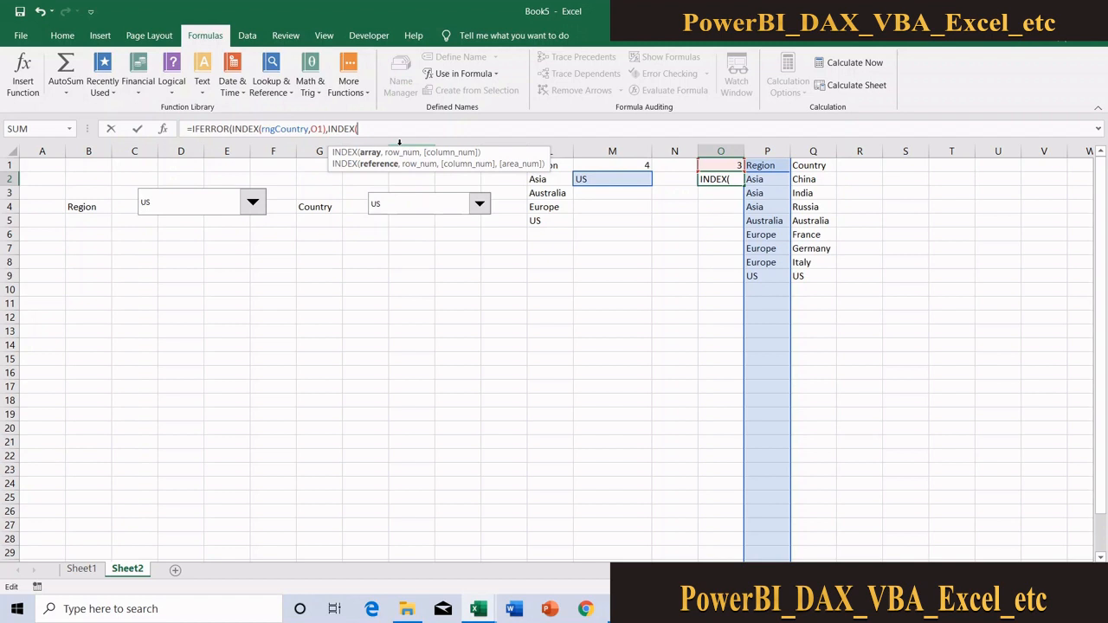
{"action": "type", "text": "rngco"}
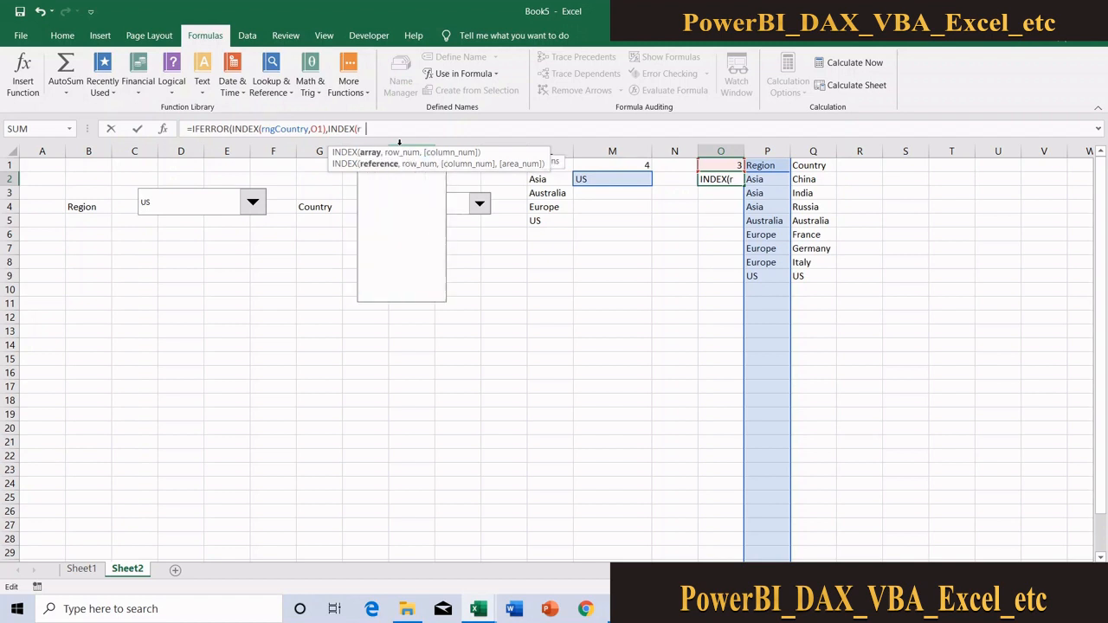
{"action": "key", "text": "Tab"}
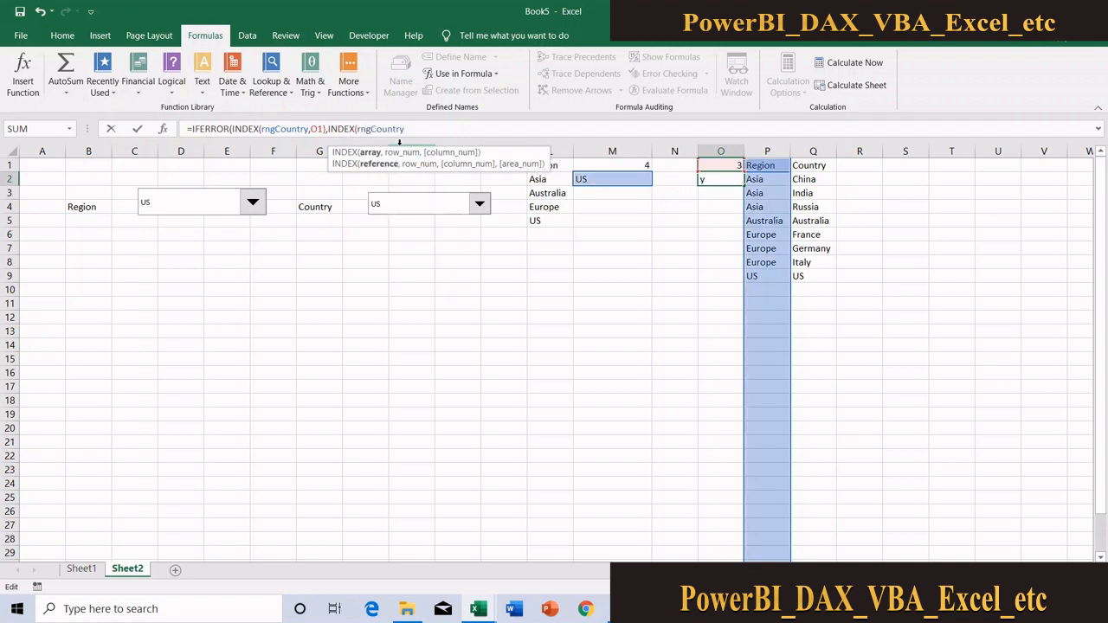
{"action": "type", "text": ","}
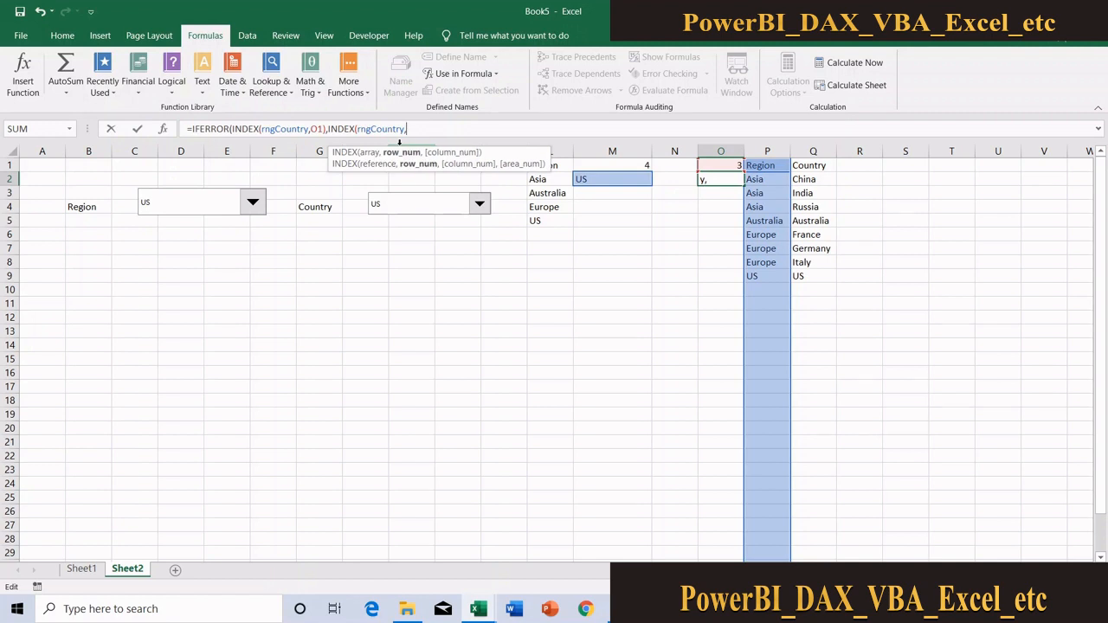
{"action": "type", "text": "counta"}
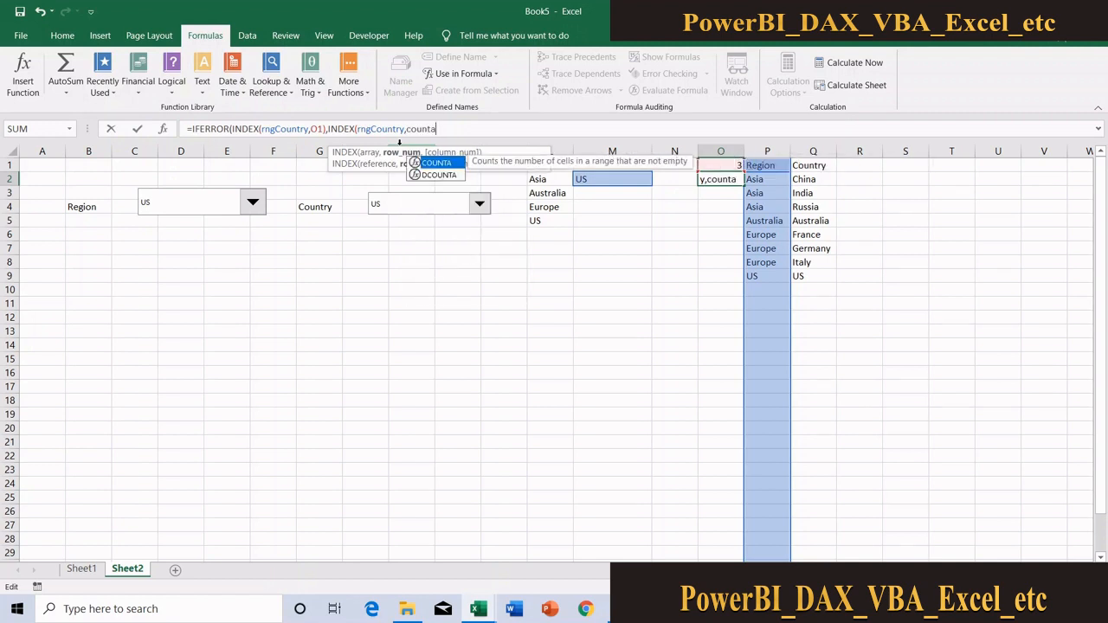
{"action": "key", "text": "Tab"}
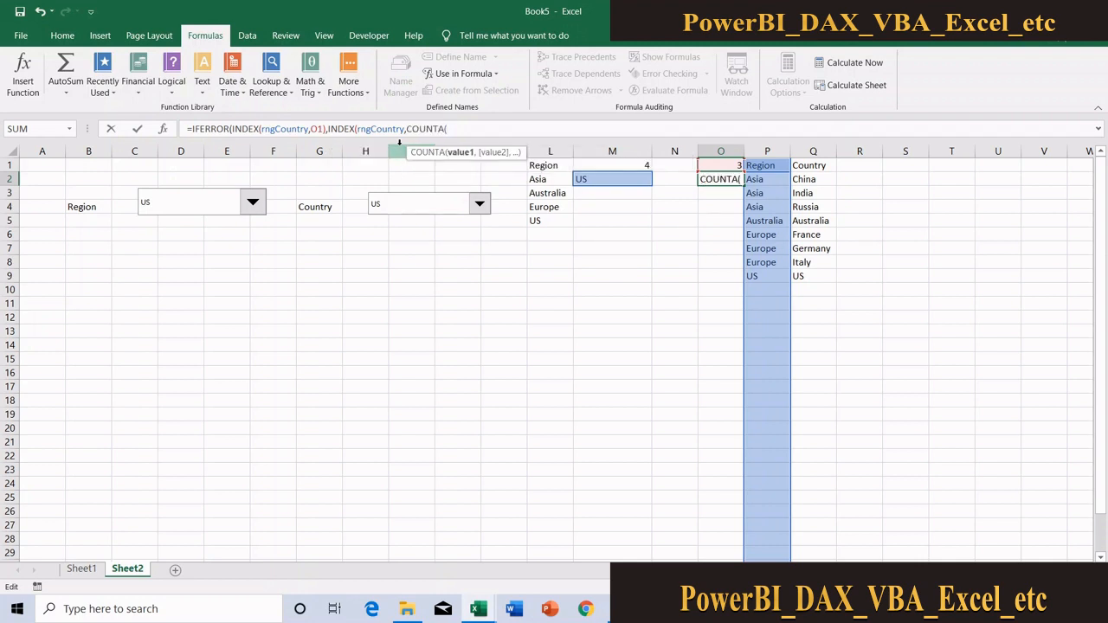
{"action": "type", "text": "rngc"}
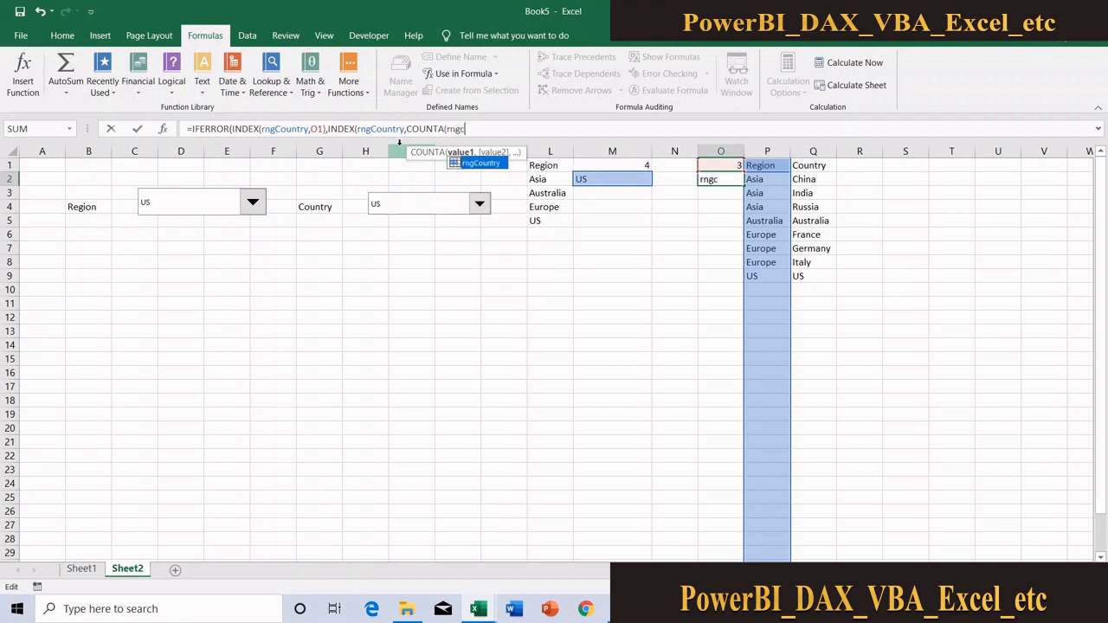
{"action": "key", "text": "Tab"}
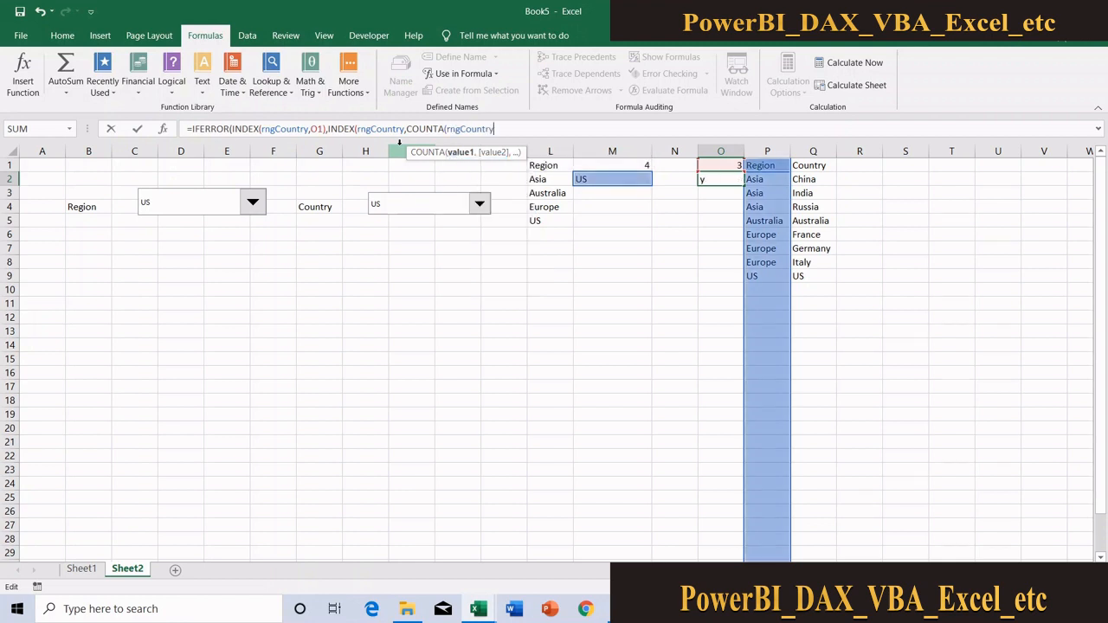
{"action": "type", "text": "))"}
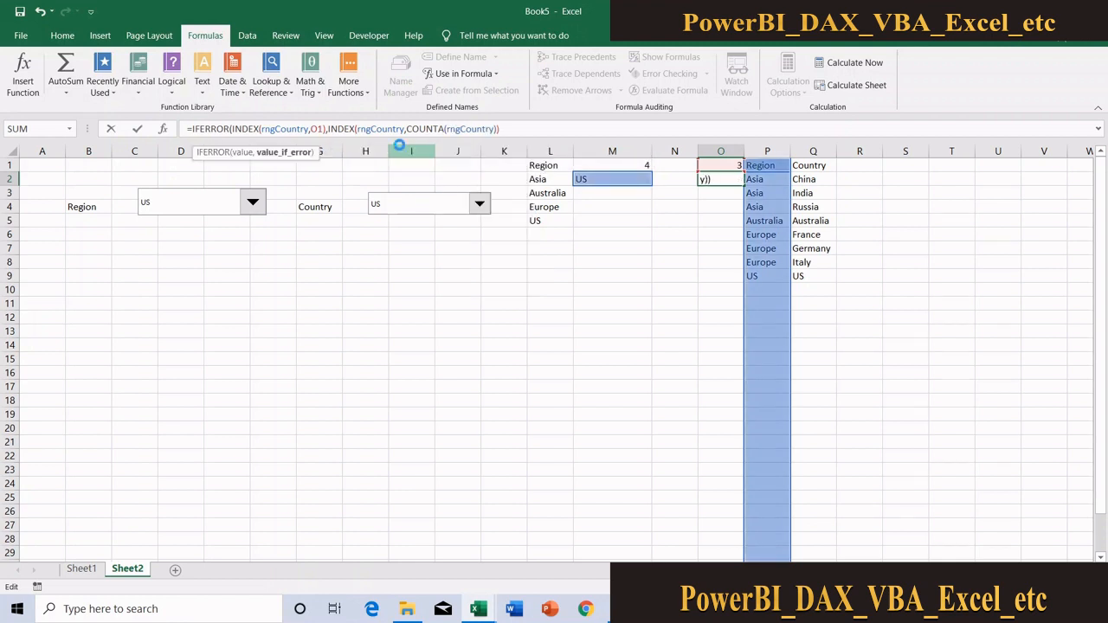
{"action": "key", "text": "Return"}
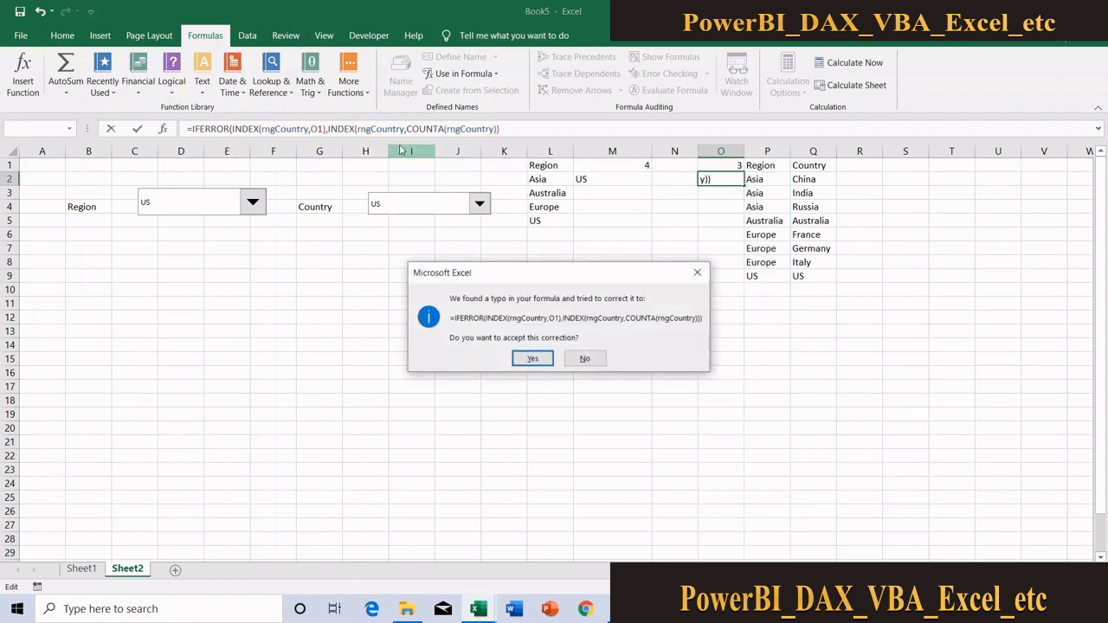
{"action": "left_click", "coordinate": [538, 360]}
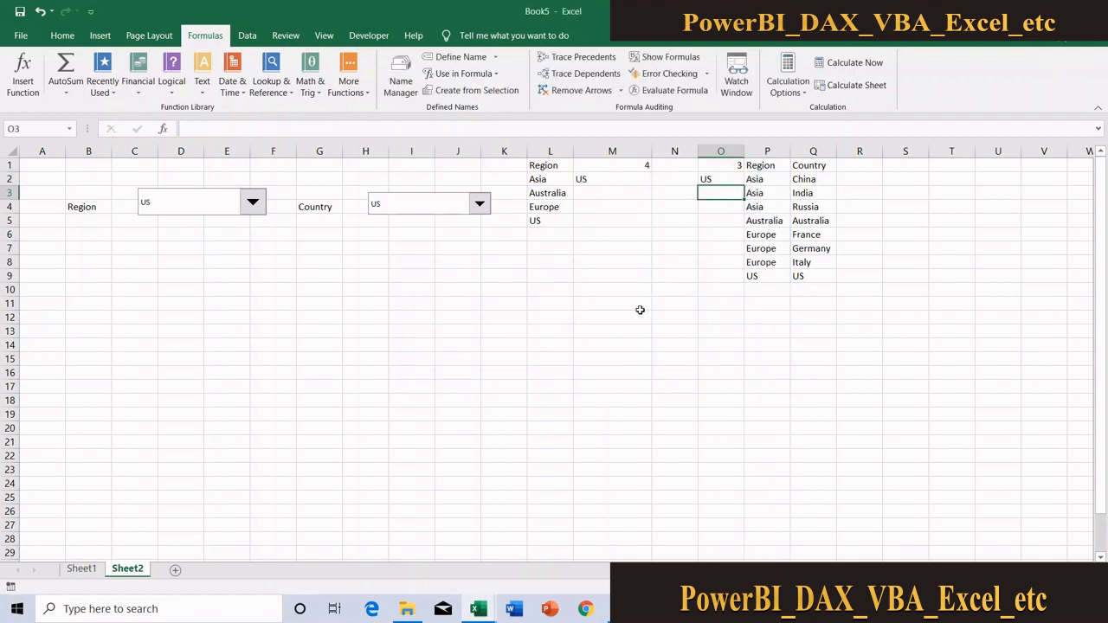
Test the corrected lookup by setting both the Region and Country drop-downs to Australia
{"action": "left_click", "coordinate": [252, 206]}
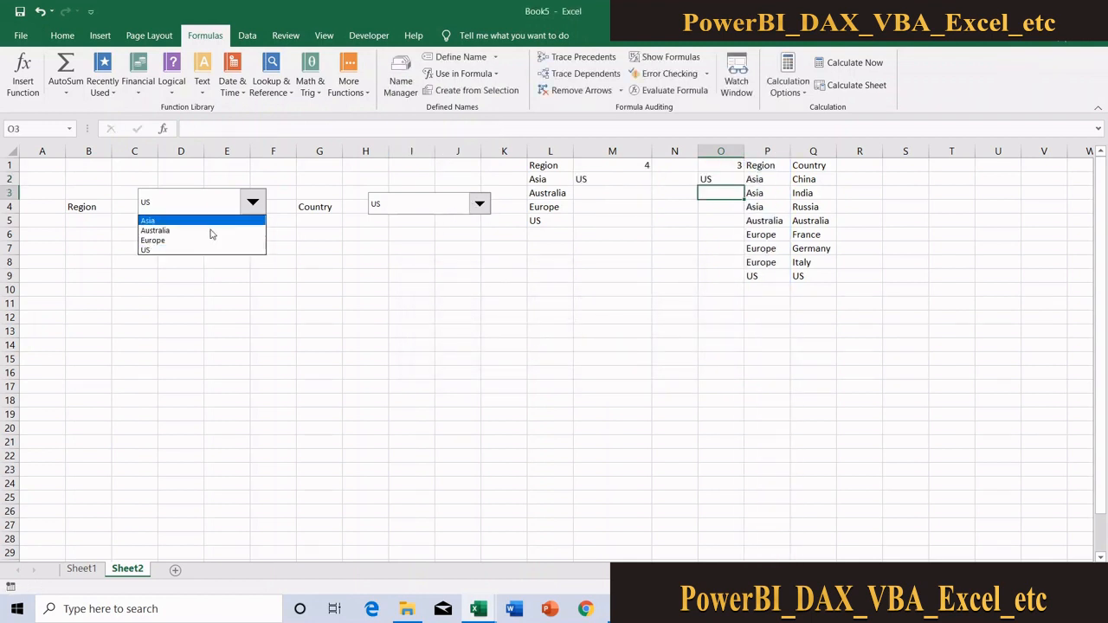
{"action": "left_click", "coordinate": [208, 230]}
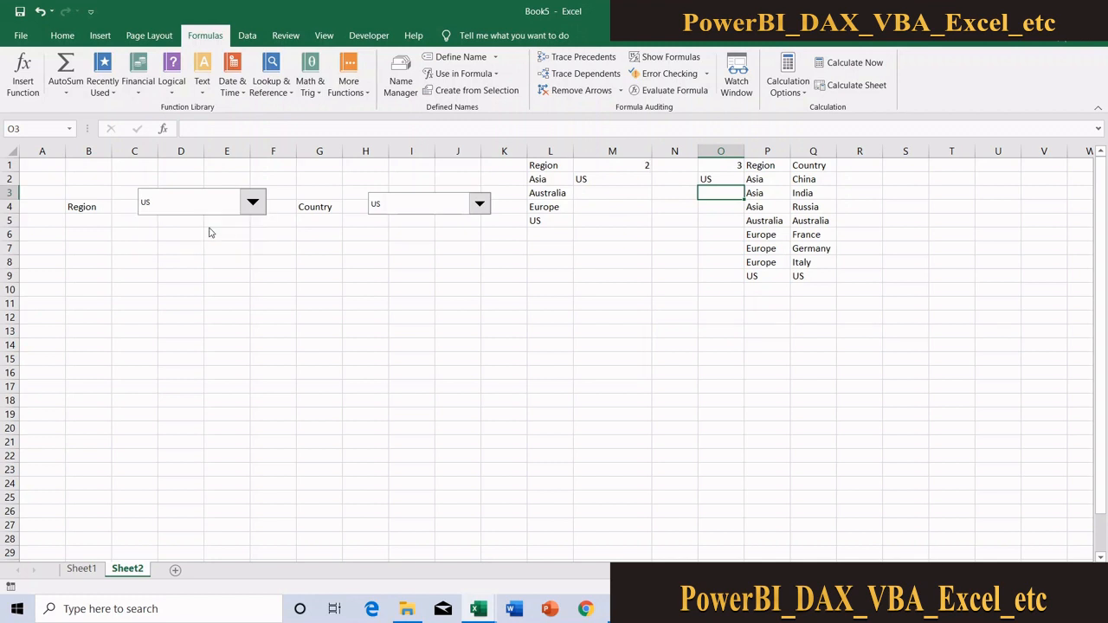
{"action": "left_click", "coordinate": [473, 204]}
{"action": "left_click", "coordinate": [448, 220]}
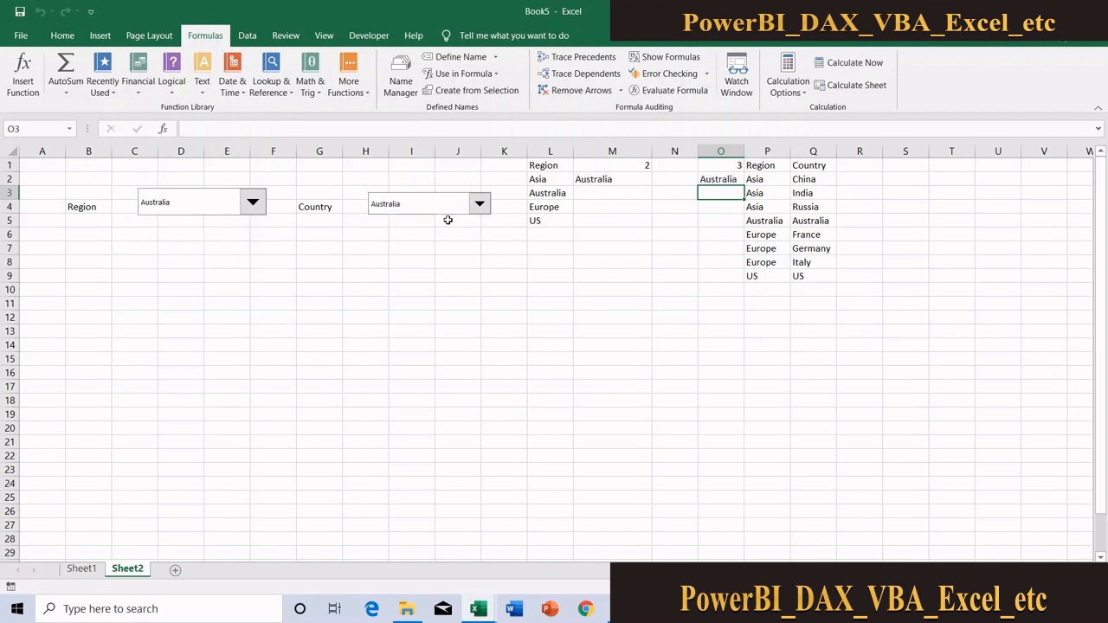
Set the Region drop-down to Asia and Country to India, and check the result in O2
{"action": "left_click", "coordinate": [233, 207]}
{"action": "left_click", "coordinate": [155, 220]}
{"action": "left_click", "coordinate": [397, 206]}
{"action": "left_click", "coordinate": [397, 230]}
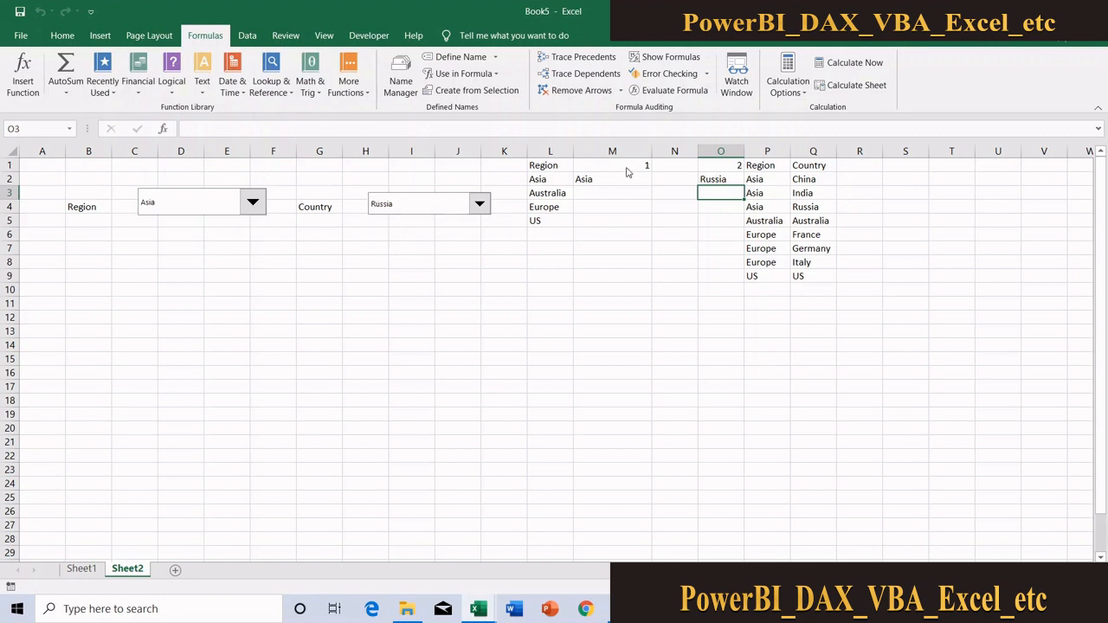
{"action": "left_click", "coordinate": [712, 179]}
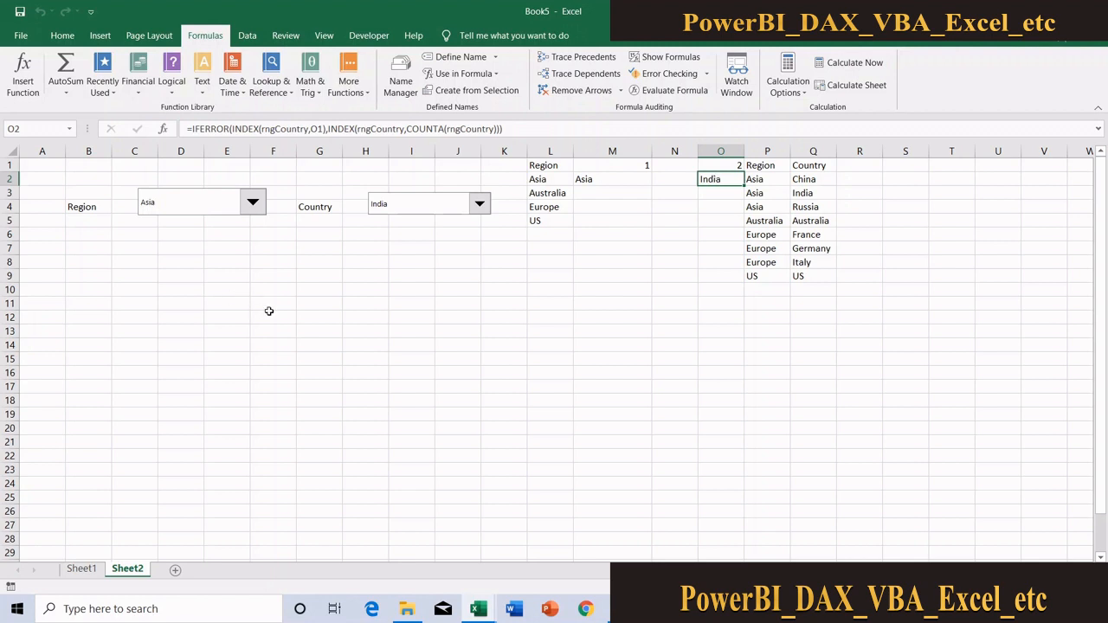
Review the finished dashboard sheet in the My data workbook, including its Product, Sales and Volume table
{"action": "left_click", "coordinate": [477, 608]}
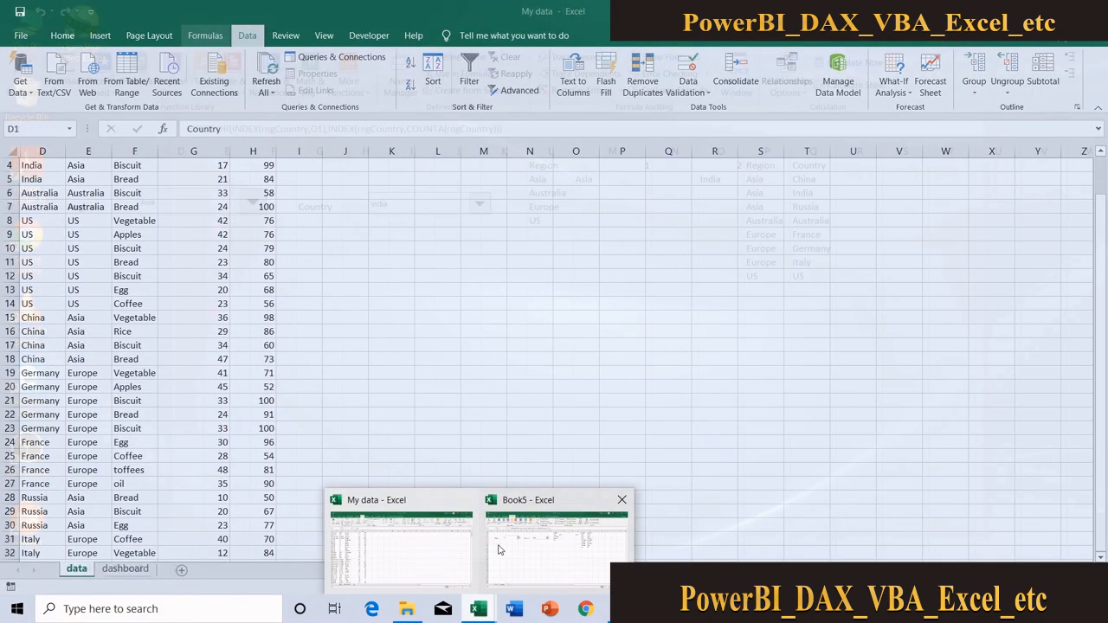
{"action": "left_click", "coordinate": [499, 549]}
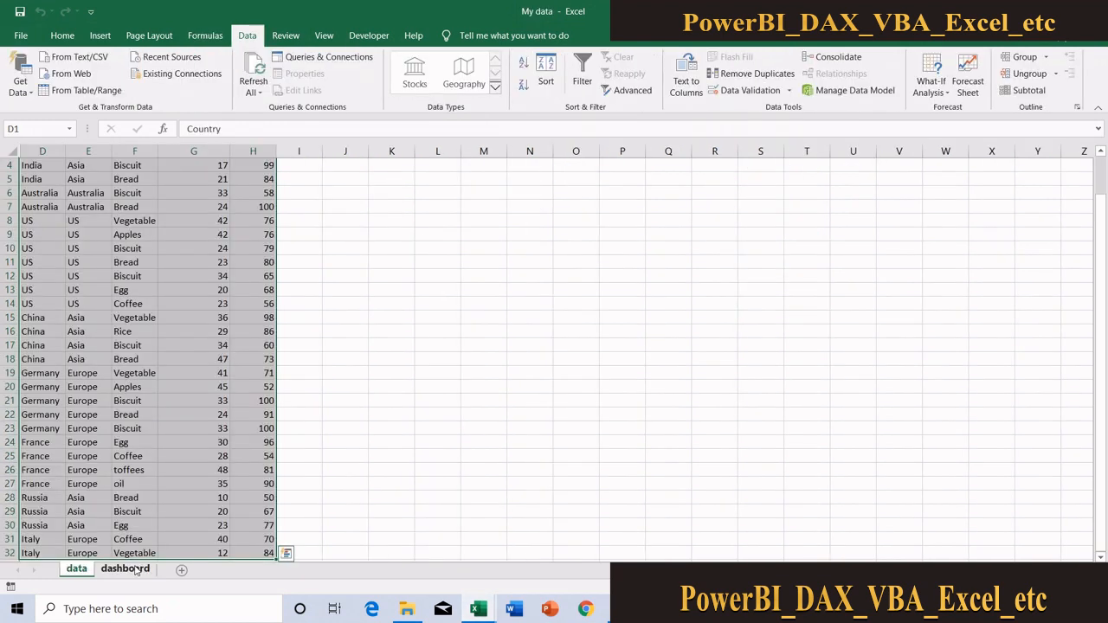
{"action": "left_click", "coordinate": [125, 568]}
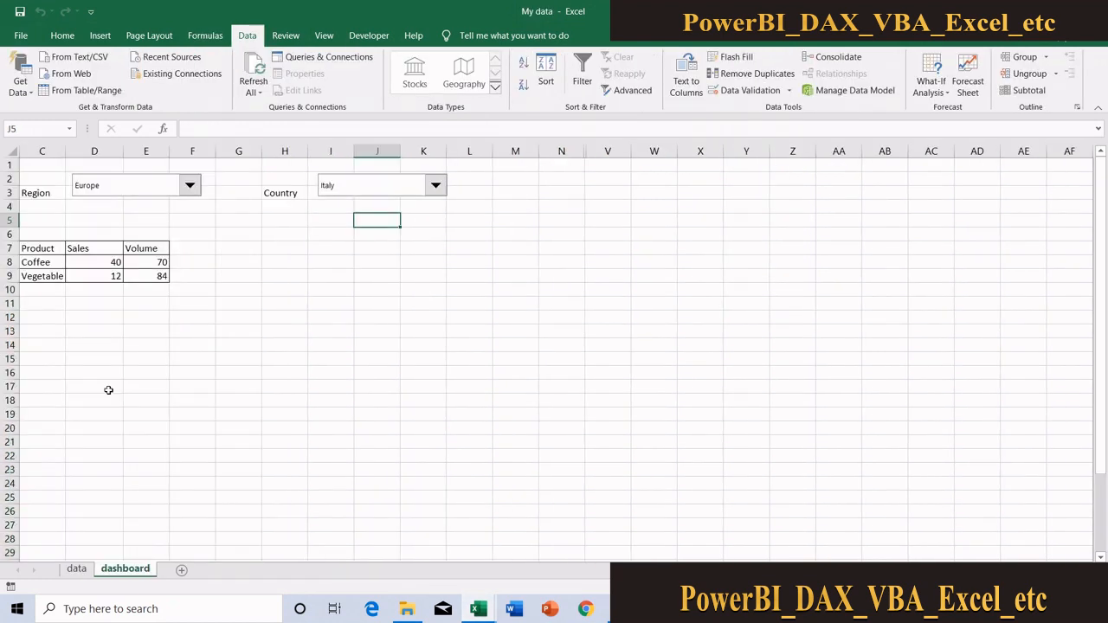
{"action": "left_click_drag", "start_coordinate": [469, 469], "coordinate": [469, 553]}
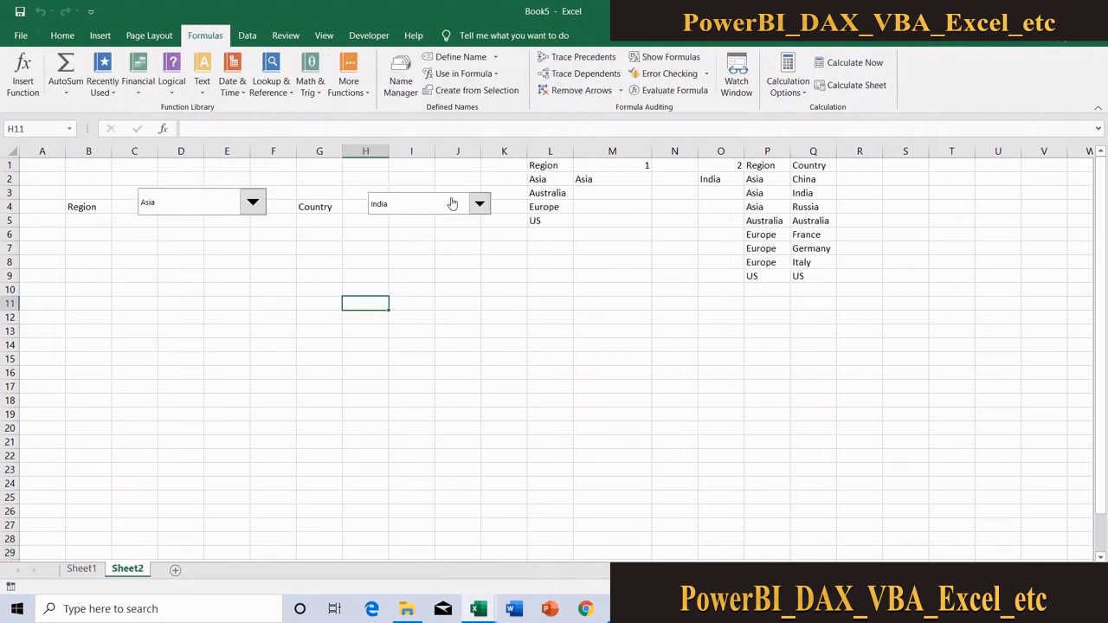
Inspect the formulas in M2 and O2 on Sheet2 and review the Sales and Volume columns on Sheet1
{"action": "left_click", "coordinate": [635, 180]}
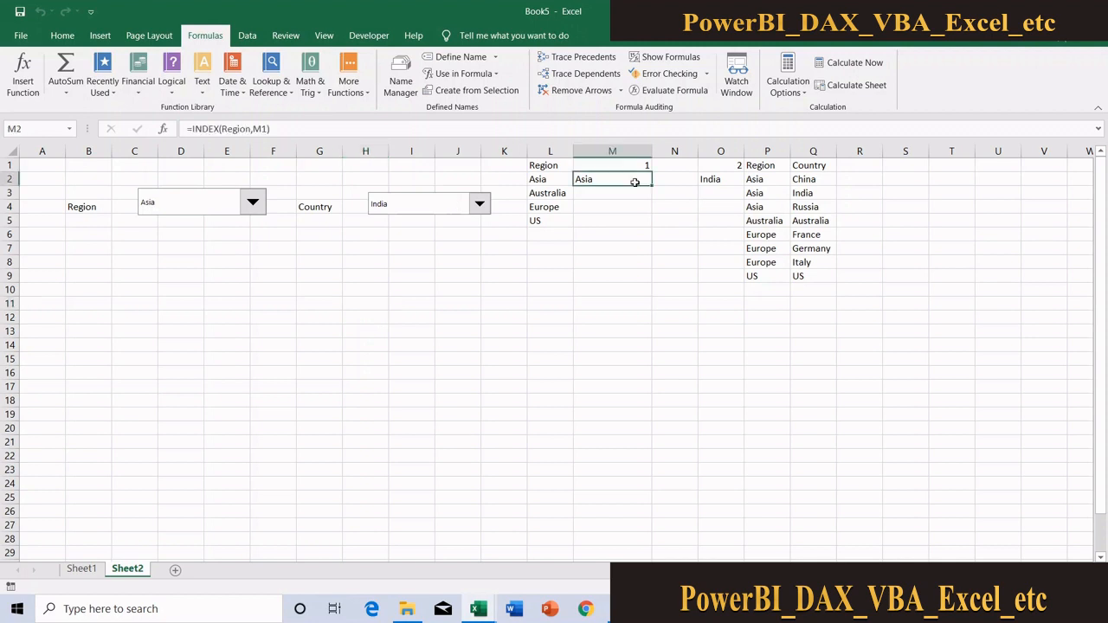
{"action": "left_click", "coordinate": [740, 178]}
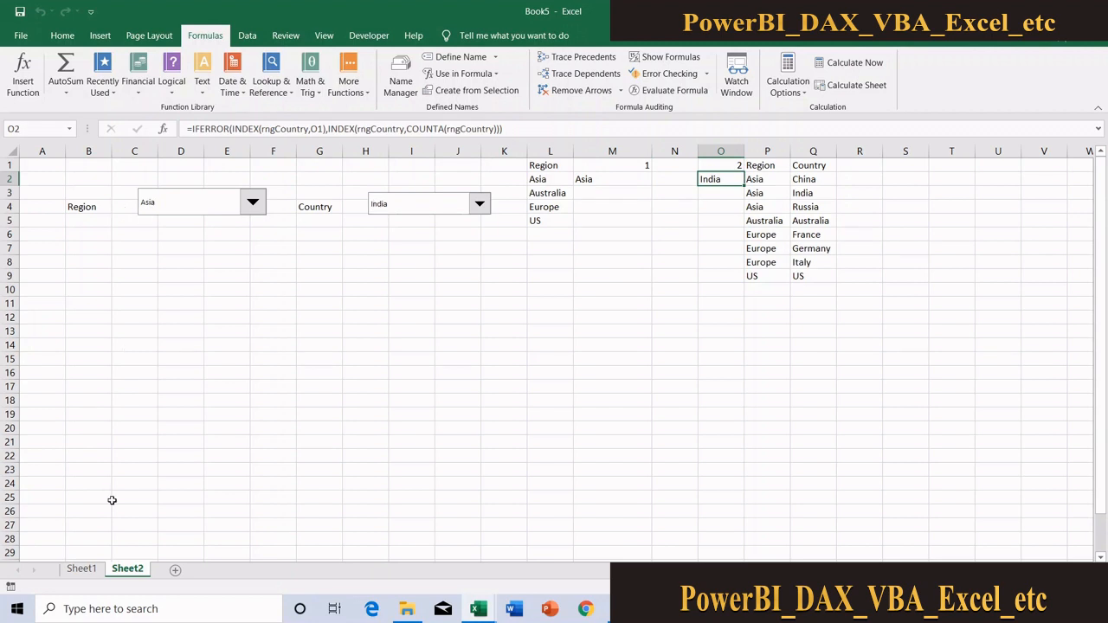
{"action": "left_click", "coordinate": [91, 570]}
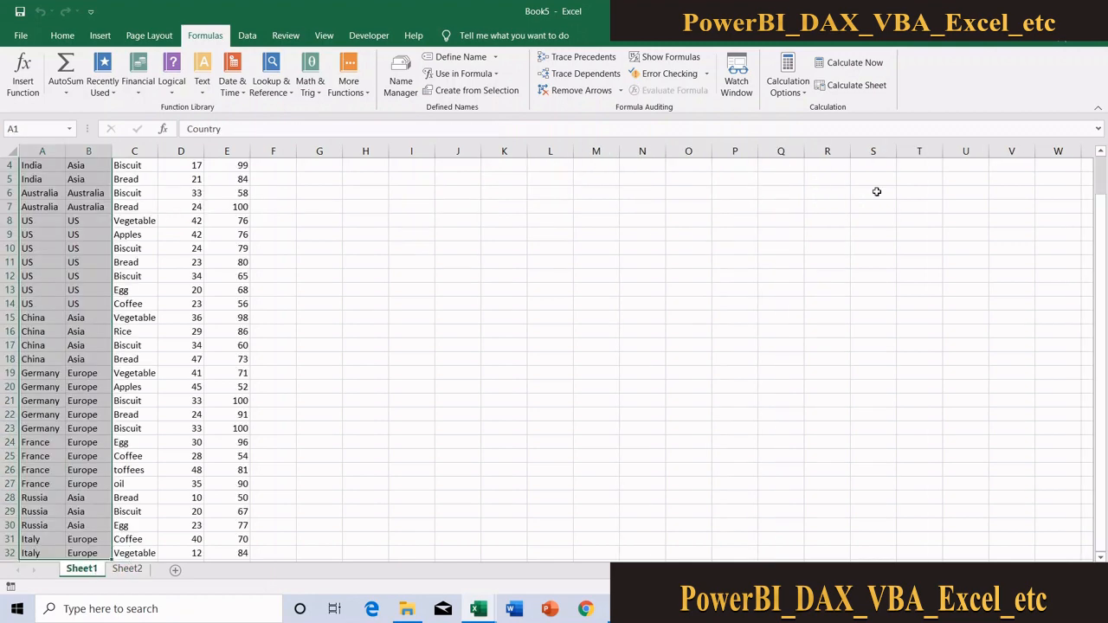
{"action": "scroll", "coordinate": [1102, 194], "scroll_direction": "up", "scroll_amount": 1}
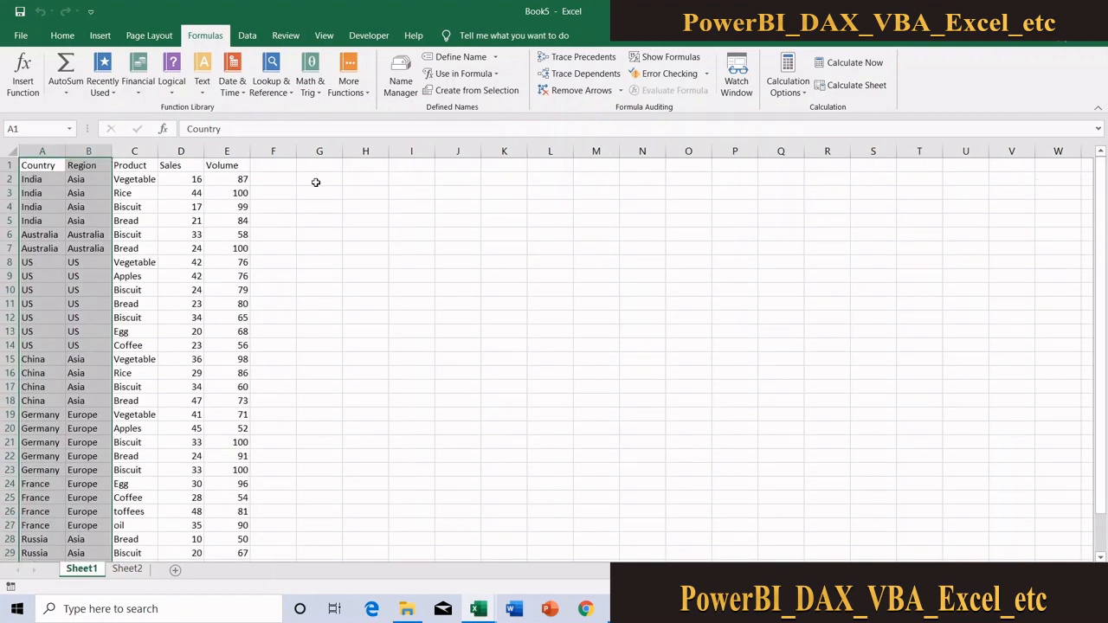
{"action": "left_click_drag", "start_coordinate": [184, 166], "coordinate": [260, 223]}
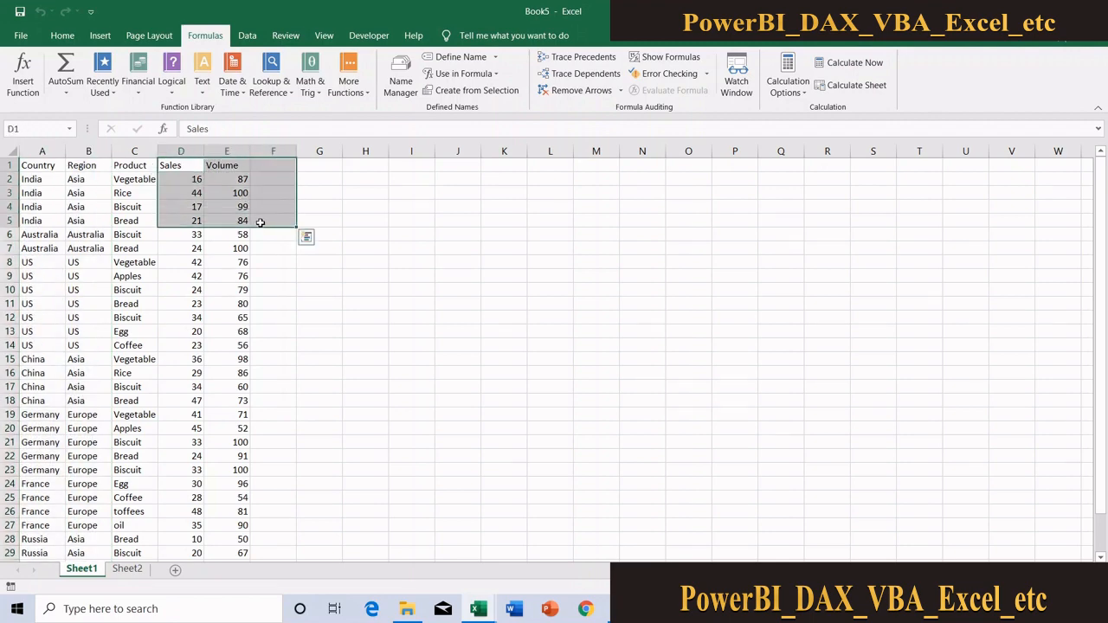
{"action": "left_click", "coordinate": [136, 571]}
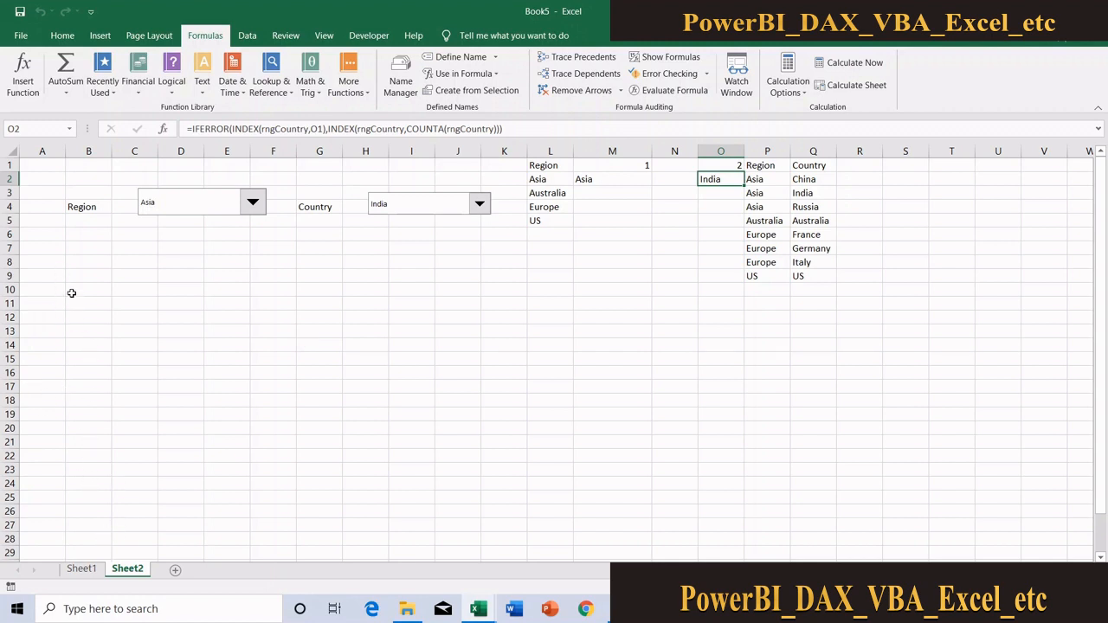
Enter the formula =M2&O2 in cell A7 of Sheet2 to combine the selected region and country
{"action": "left_click", "coordinate": [57, 247]}
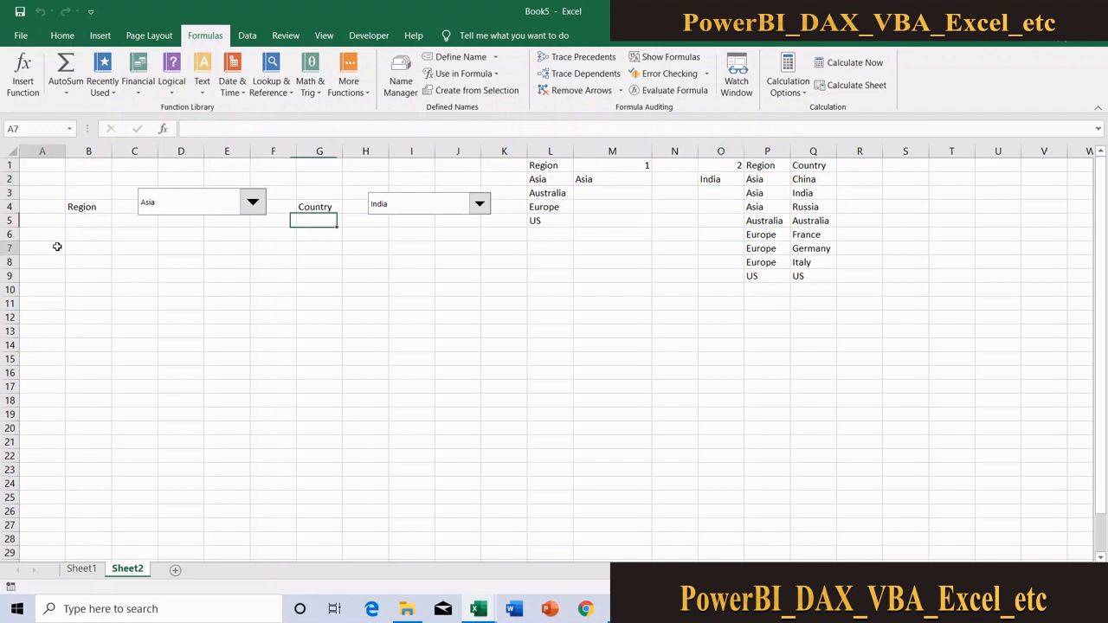
{"action": "type", "text": "="}
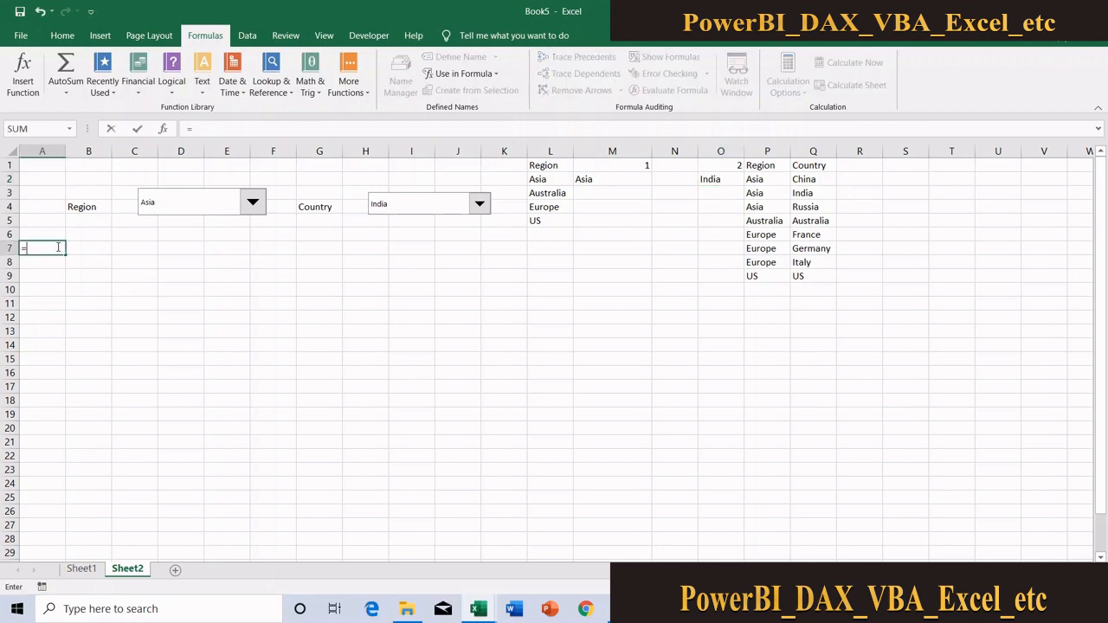
{"action": "left_click", "coordinate": [614, 179]}
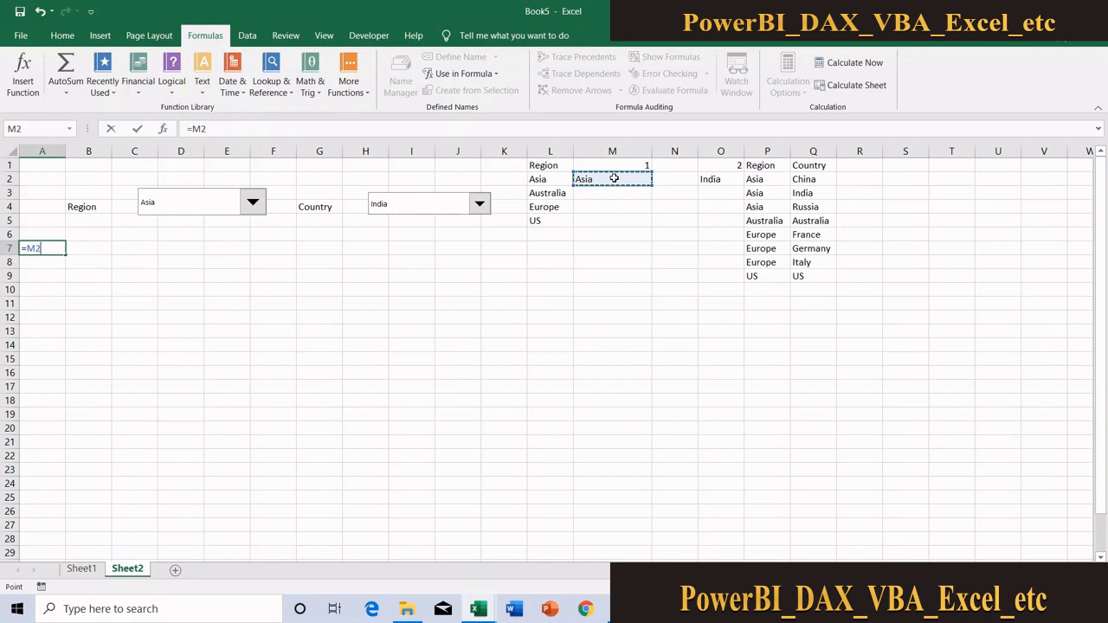
{"action": "type", "text": "&"}
{"action": "left_click", "coordinate": [708, 180]}
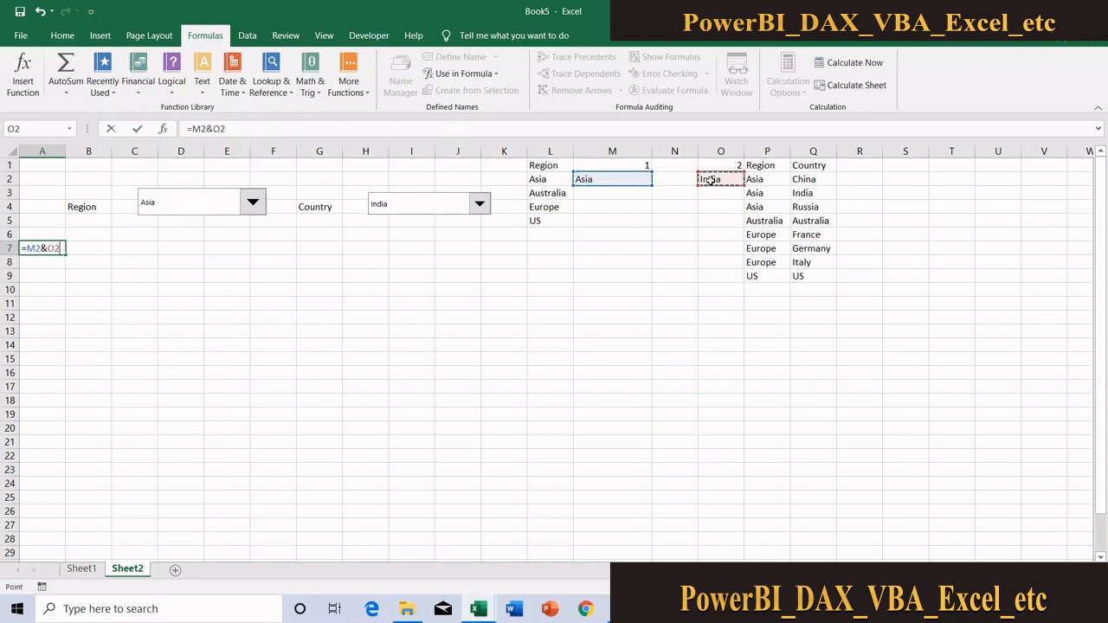
{"action": "key", "text": "Return"}
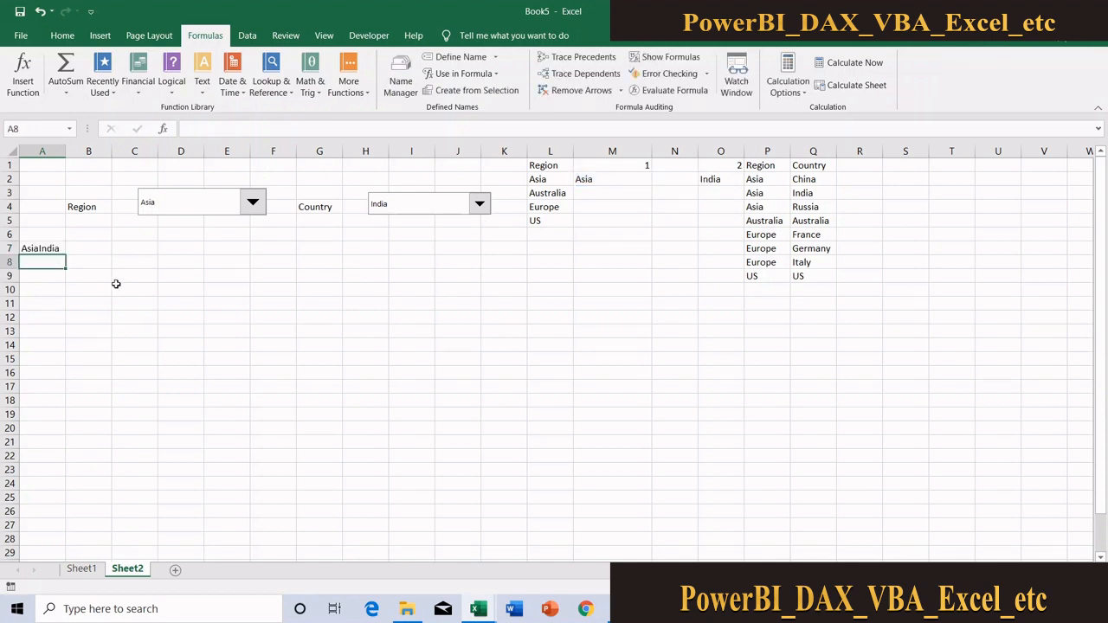
{"action": "left_click", "coordinate": [102, 295]}
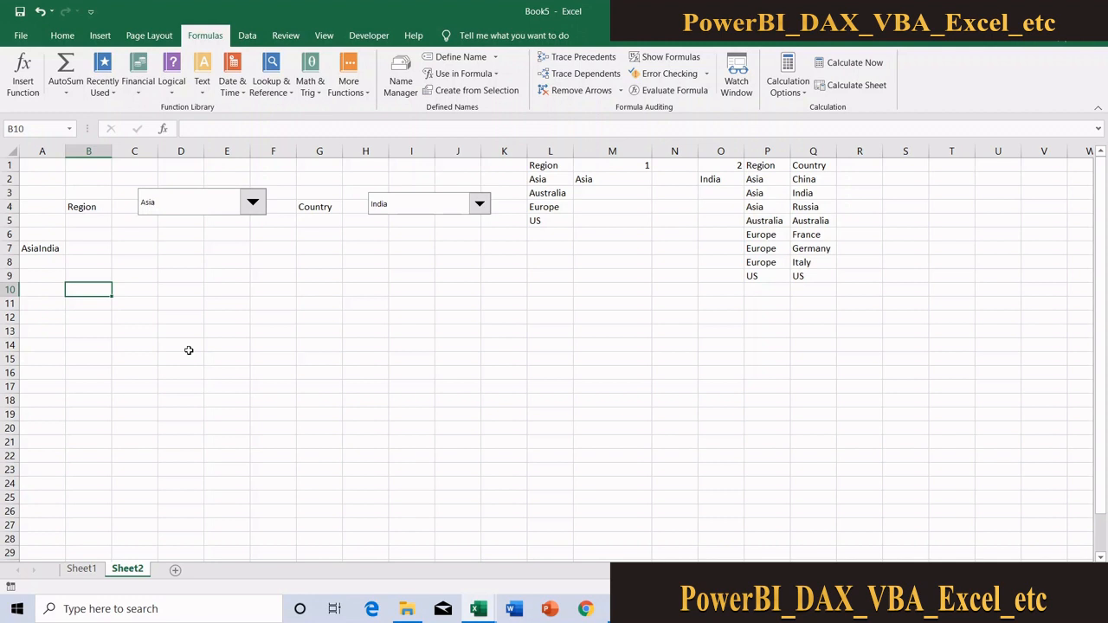
{"action": "left_click", "coordinate": [151, 299]}
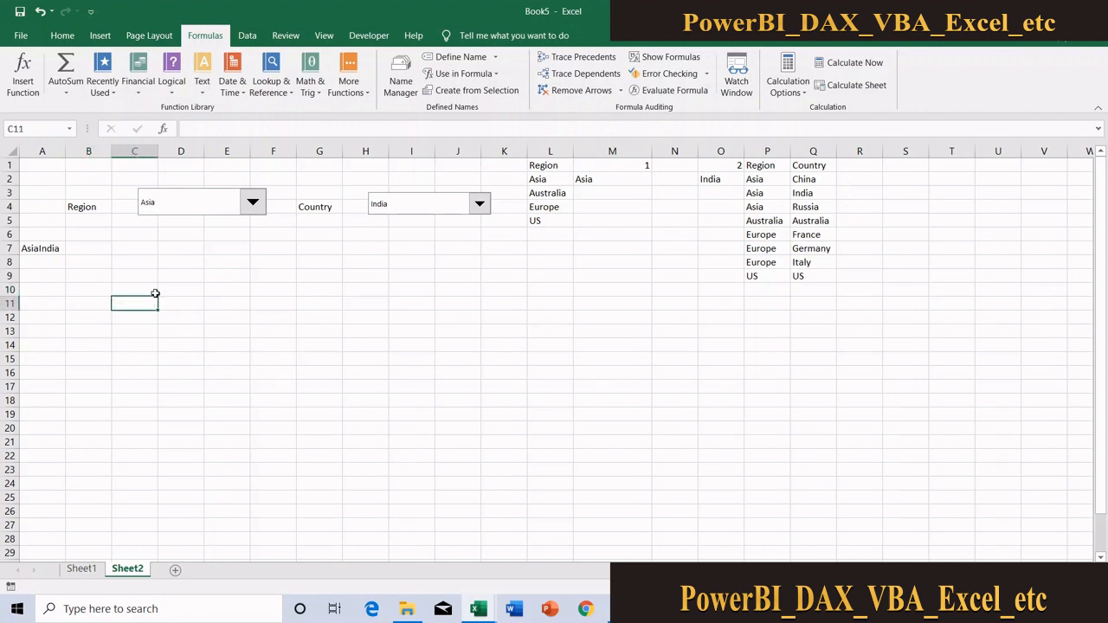
{"action": "left_click", "coordinate": [154, 292]}
{"action": "left_click", "coordinate": [477, 609]}
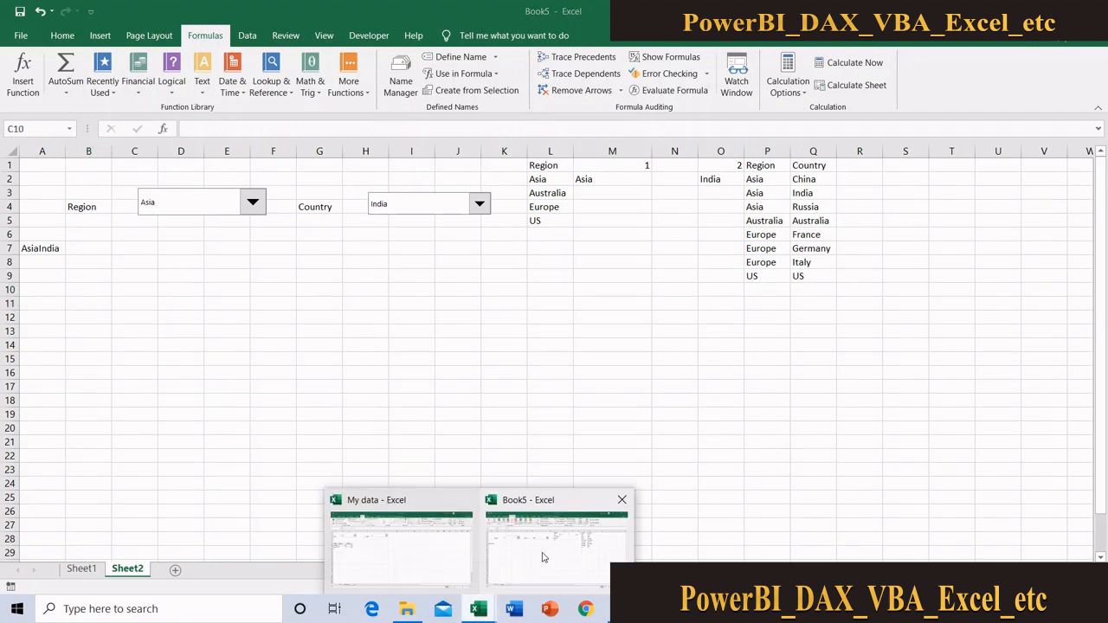
{"action": "left_click", "coordinate": [544, 557]}
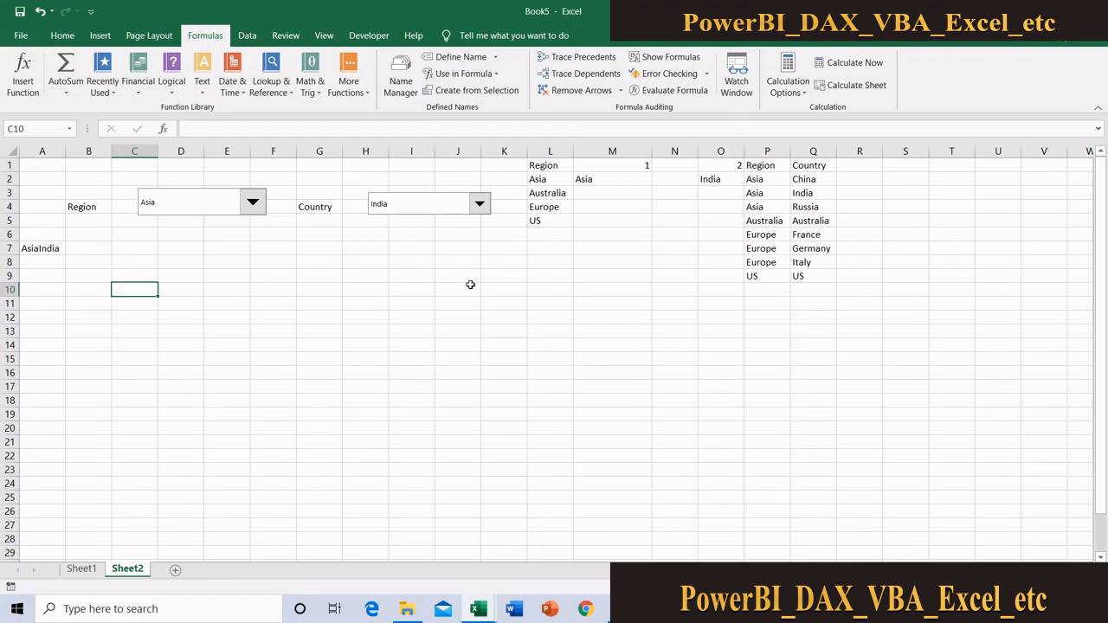
Examine the combined region-country keys in column A of Sheet1 for the AsiaIndia, USUS and AsiaChina records
{"action": "left_click", "coordinate": [82, 571]}
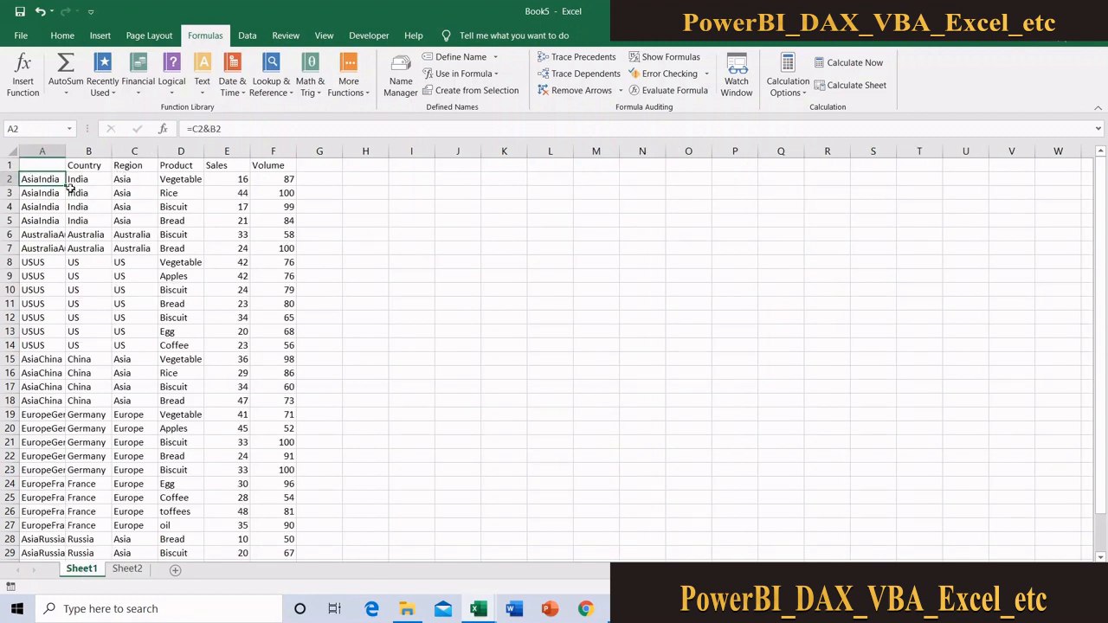
{"action": "left_click", "coordinate": [4, 179]}
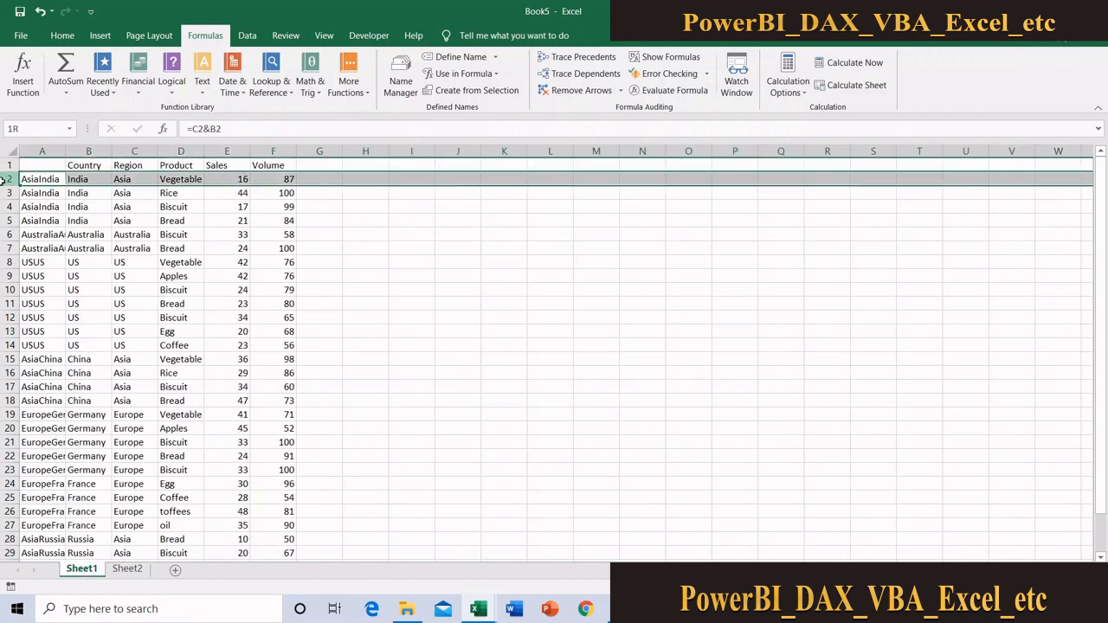
{"action": "left_click", "coordinate": [6, 263]}
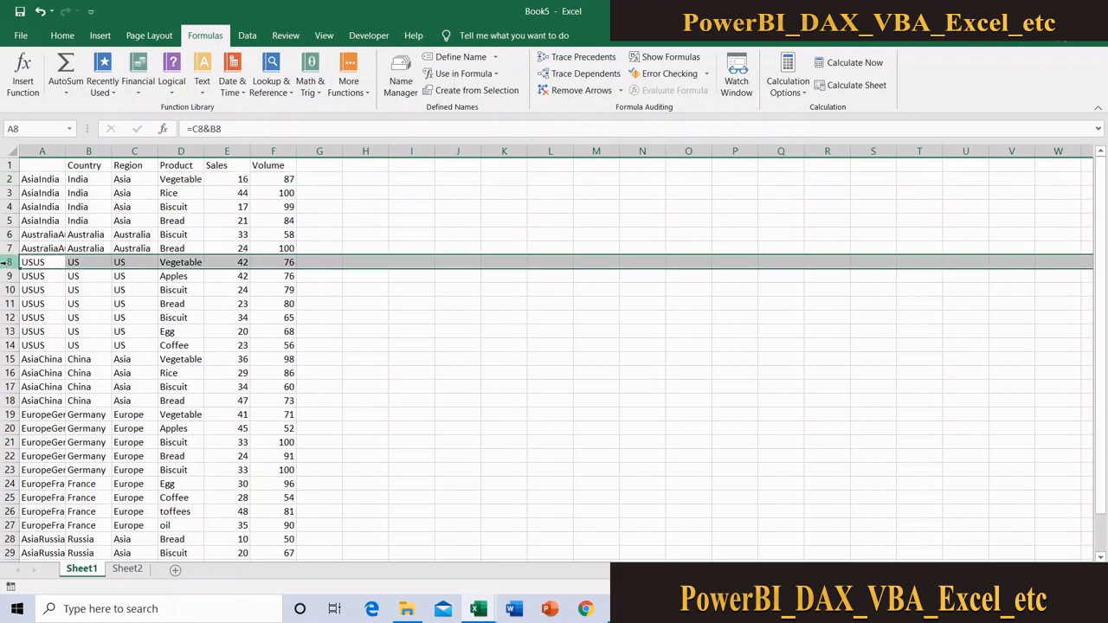
{"action": "left_click", "coordinate": [9, 359]}
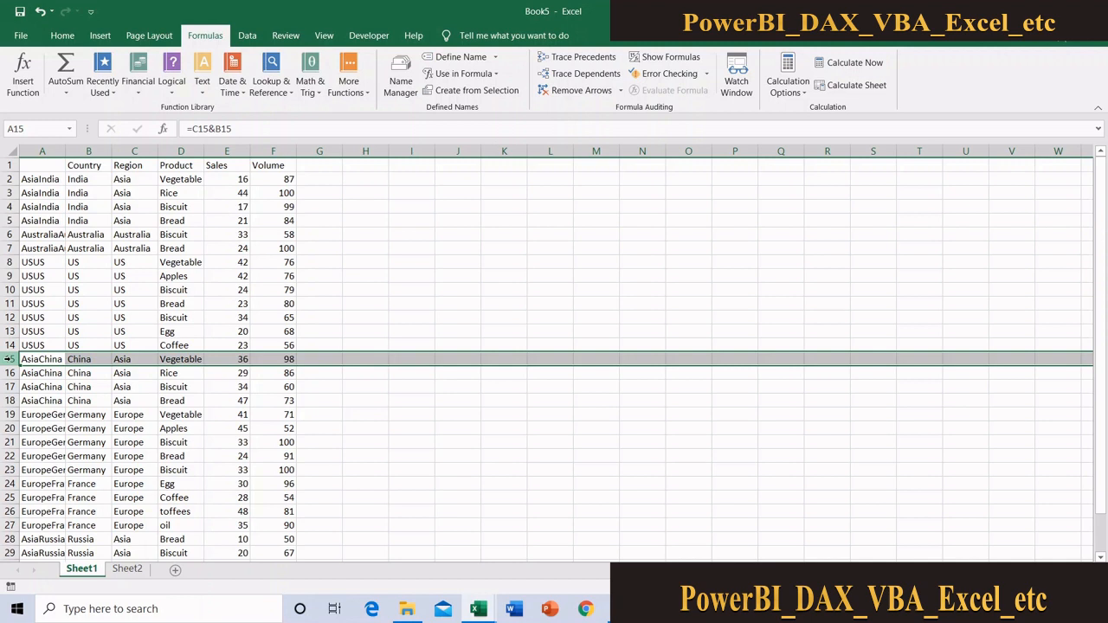
{"action": "left_click", "coordinate": [130, 570]}
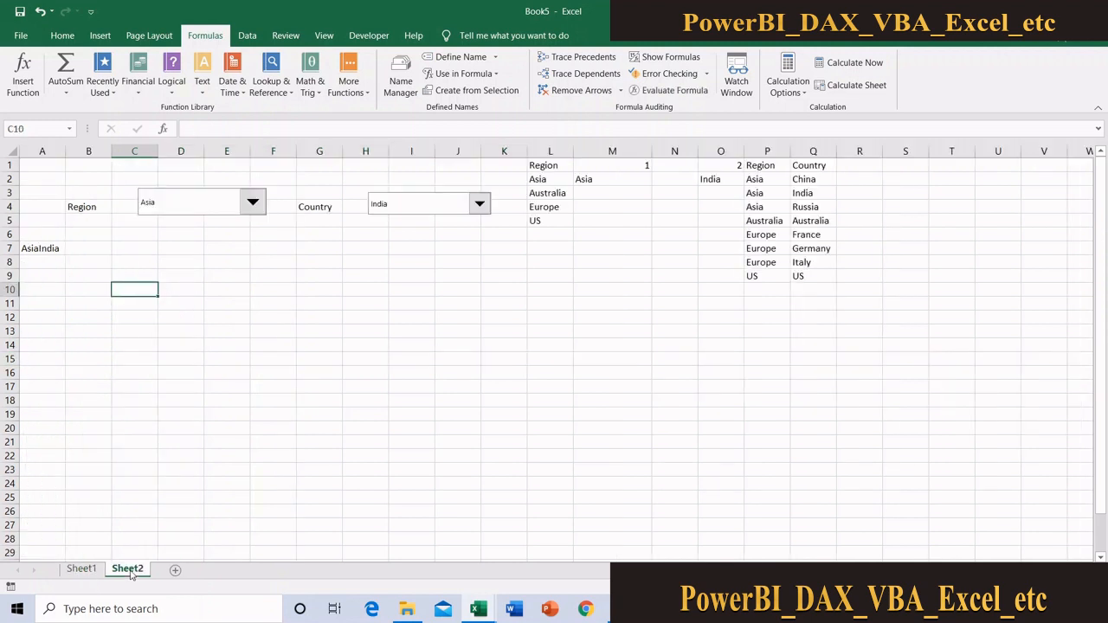
{"action": "left_click", "coordinate": [82, 570]}
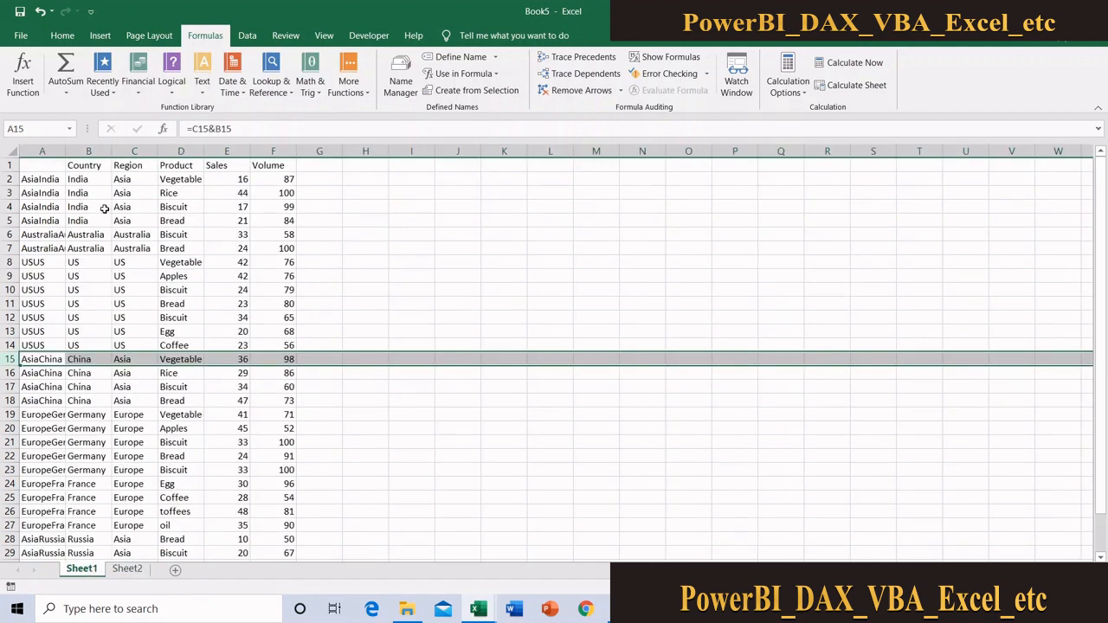
{"action": "left_click", "coordinate": [45, 180]}
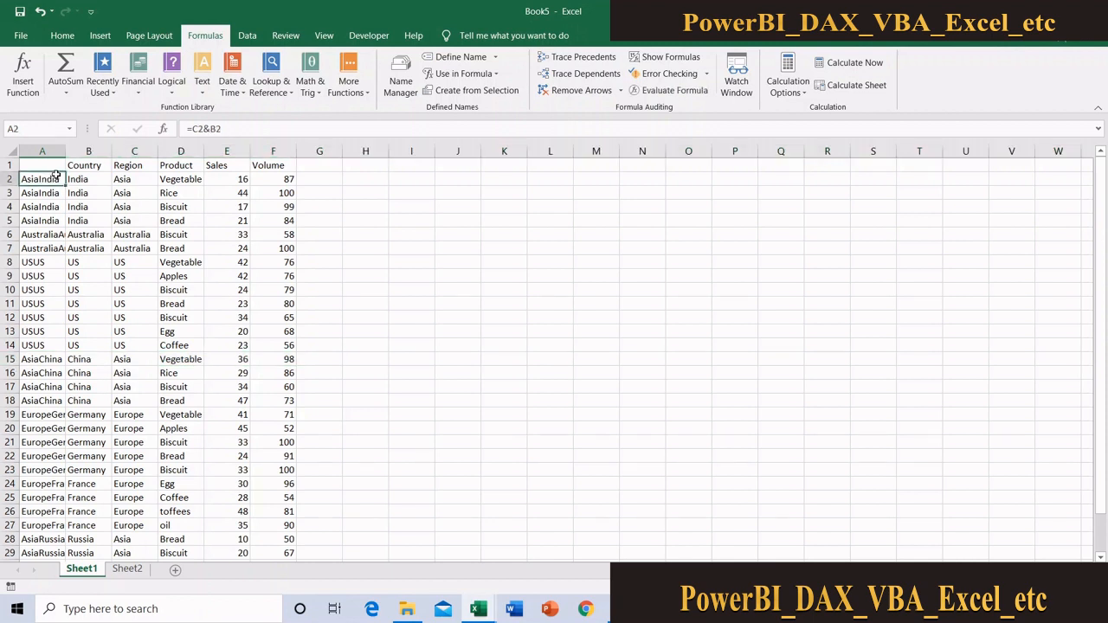
{"action": "left_click_drag", "start_coordinate": [57, 176], "coordinate": [52, 224]}
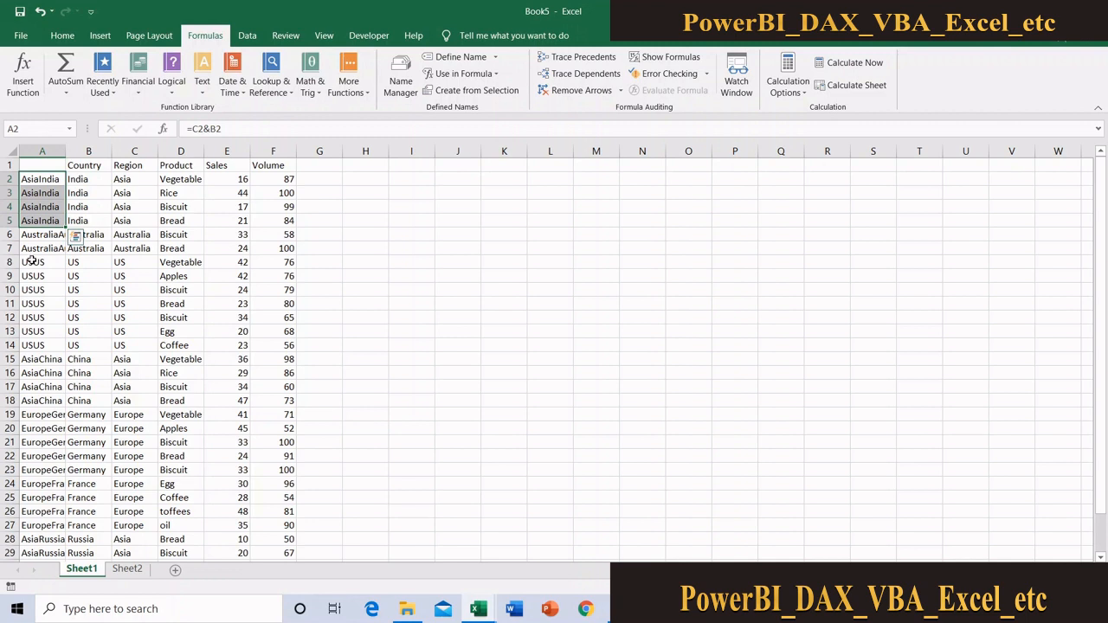
{"action": "left_click", "coordinate": [50, 359]}
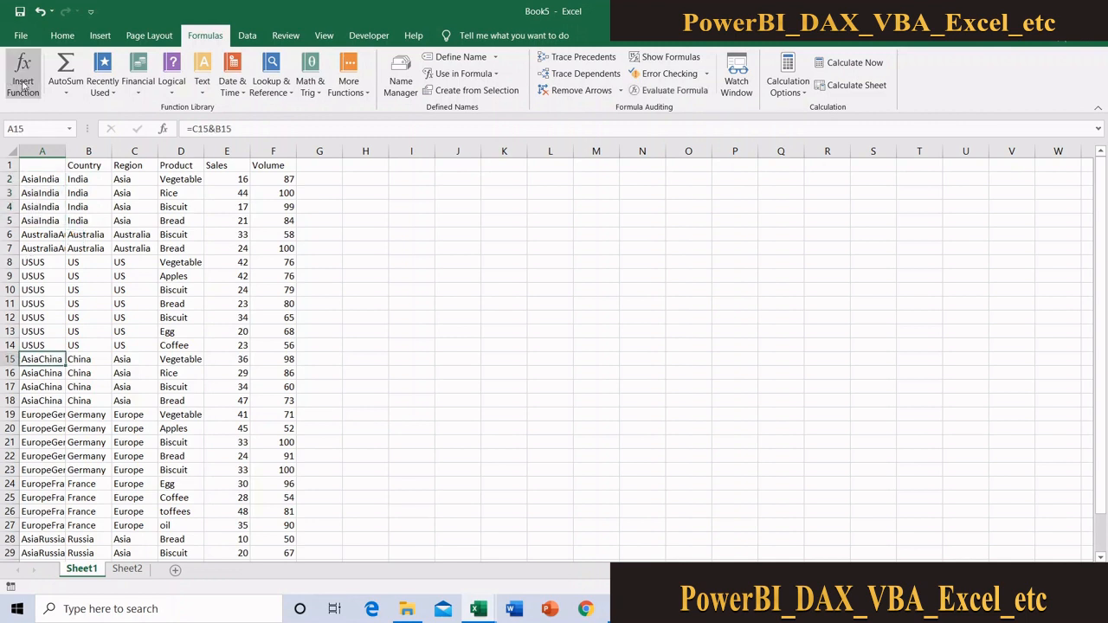
Insert a blank column before the combined key column on Sheet1 and widen it
{"action": "left_click", "coordinate": [40, 150]}
{"action": "right_click", "coordinate": [40, 151]}
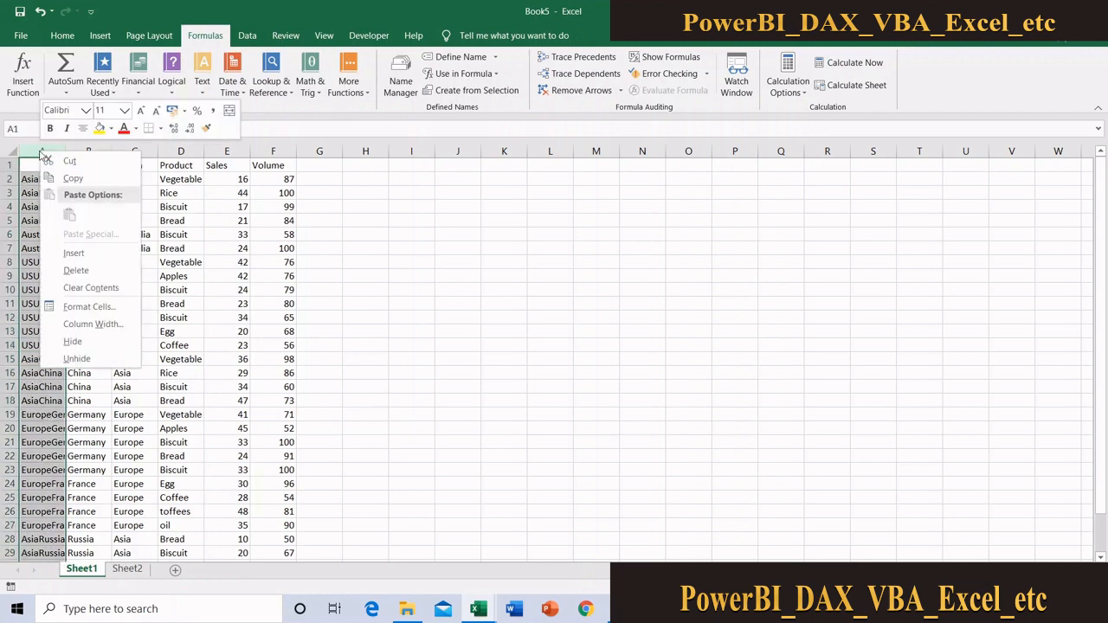
{"action": "left_click", "coordinate": [94, 251]}
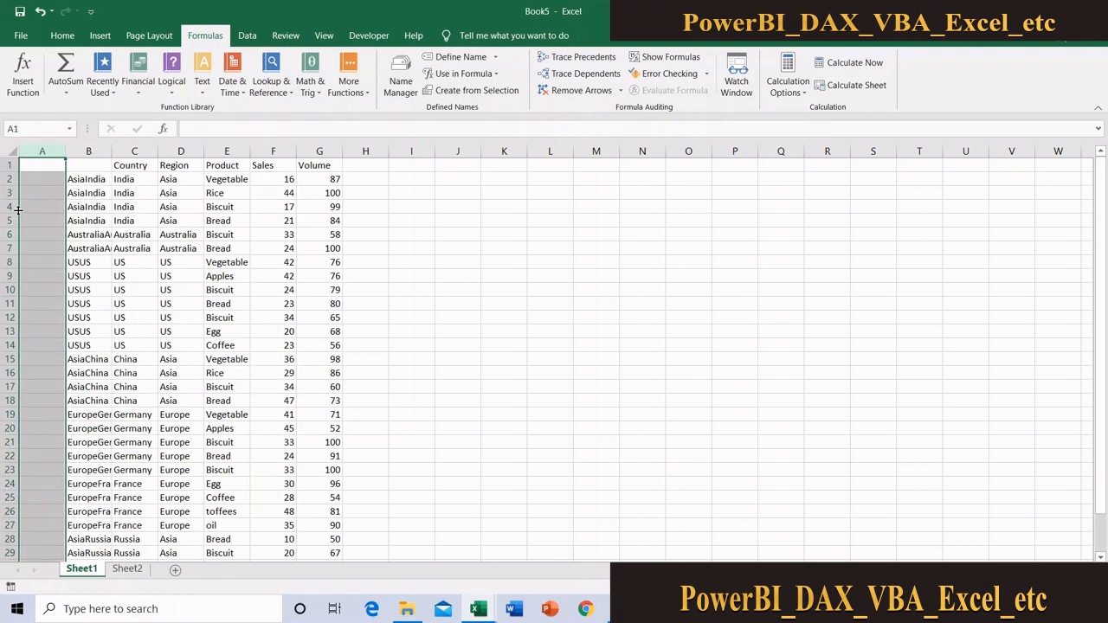
{"action": "left_click", "coordinate": [39, 182]}
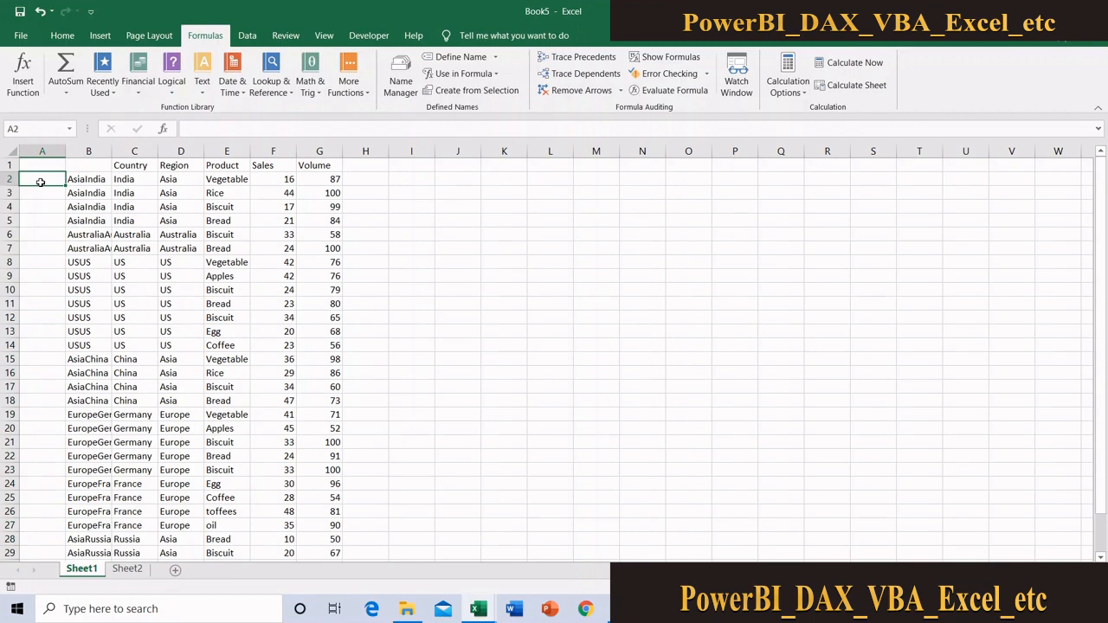
{"action": "left_click_drag", "start_coordinate": [65, 149], "coordinate": [228, 149]}
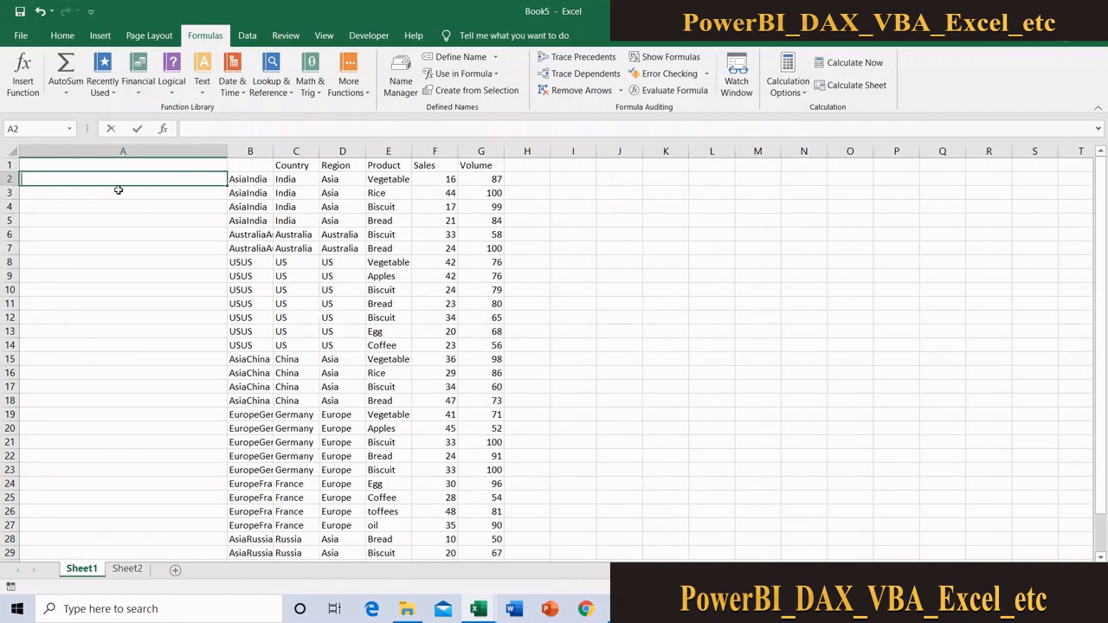
Enter the formula =COUNTIF(B1:B2,B2) in cell A2 of Sheet1 to count occurrences of the combined key
{"action": "type", "text": "=count"}
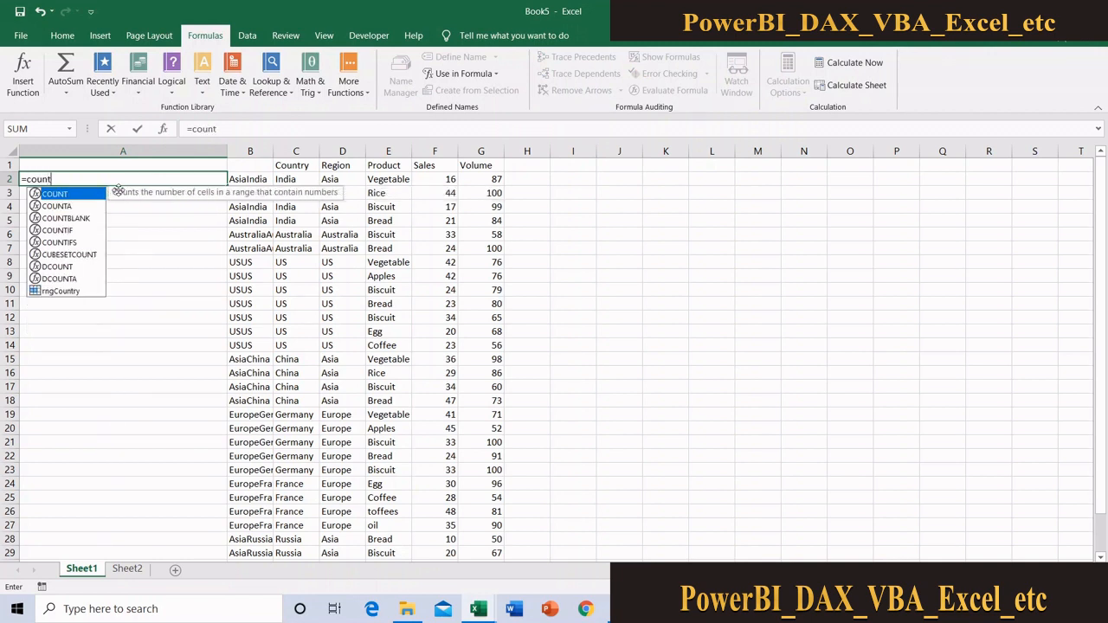
{"action": "type", "text": "i"}
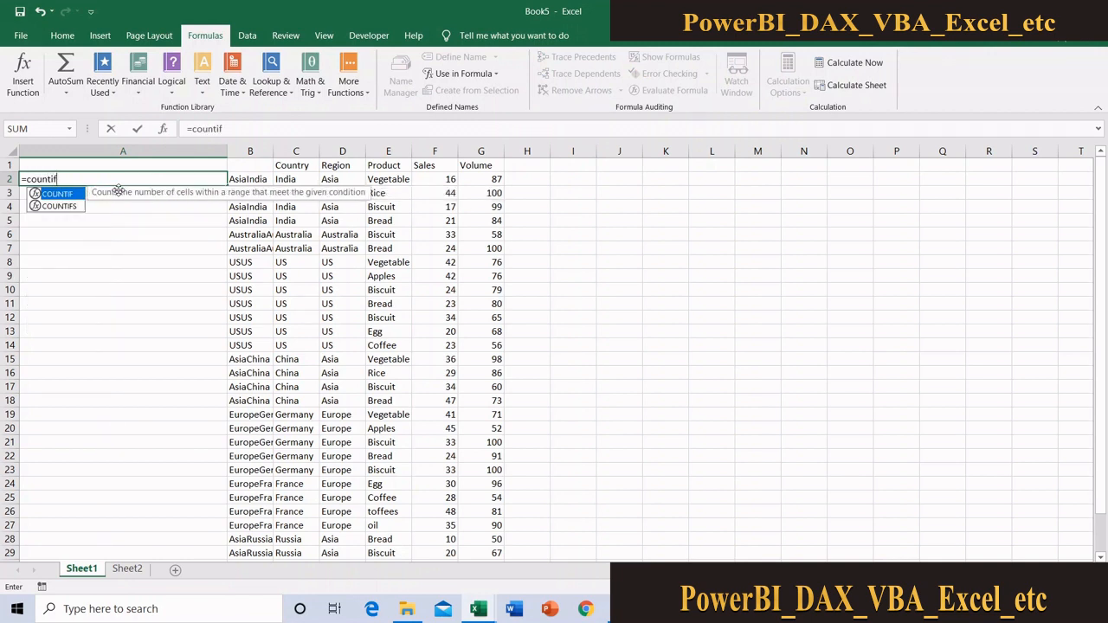
{"action": "type", "text": "f"}
{"action": "key", "text": "Tab"}
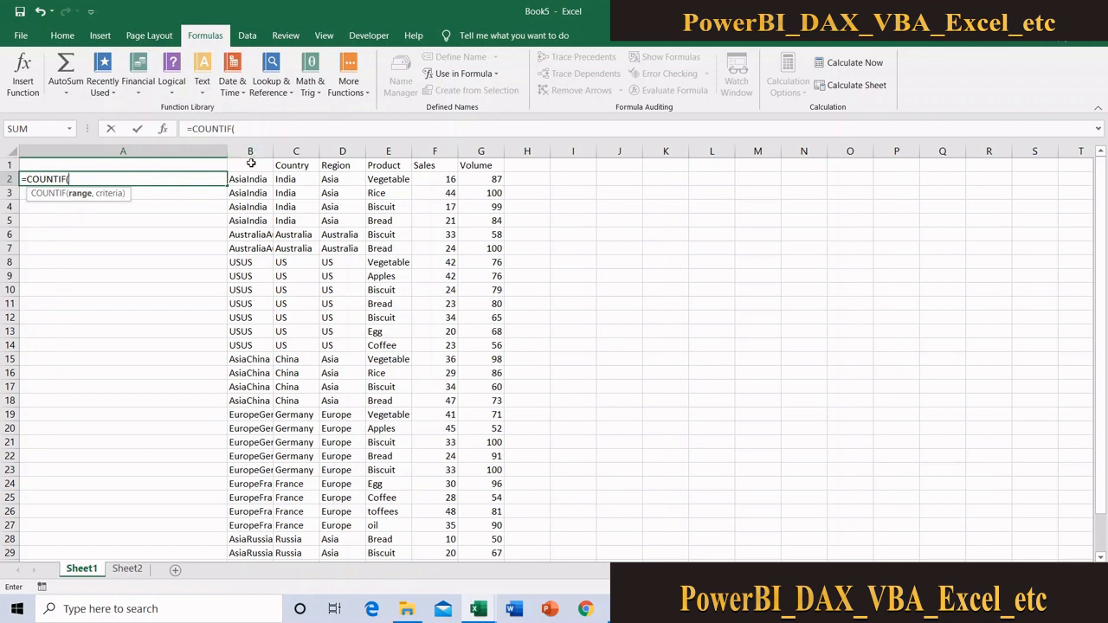
{"action": "left_click_drag", "start_coordinate": [250, 162], "coordinate": [250, 176]}
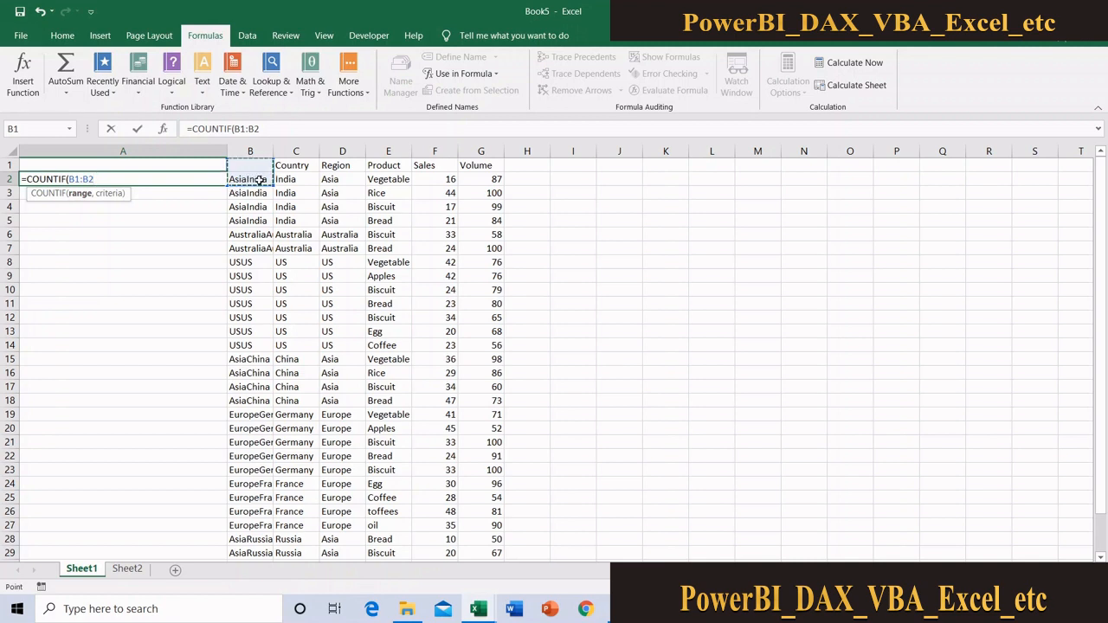
{"action": "type", "text": ","}
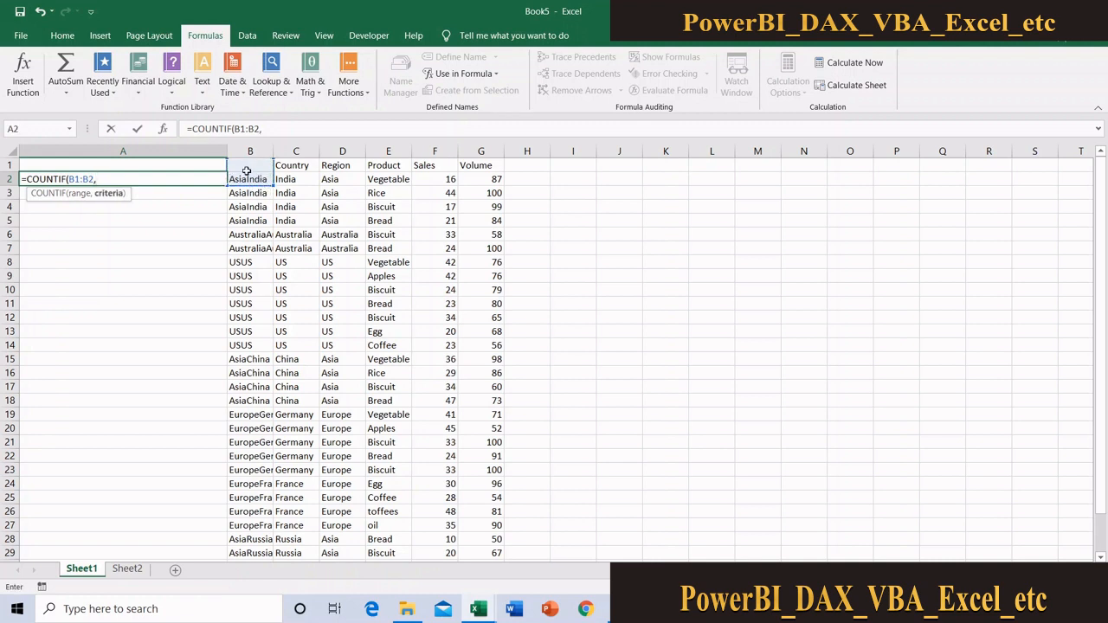
{"action": "left_click", "coordinate": [243, 179]}
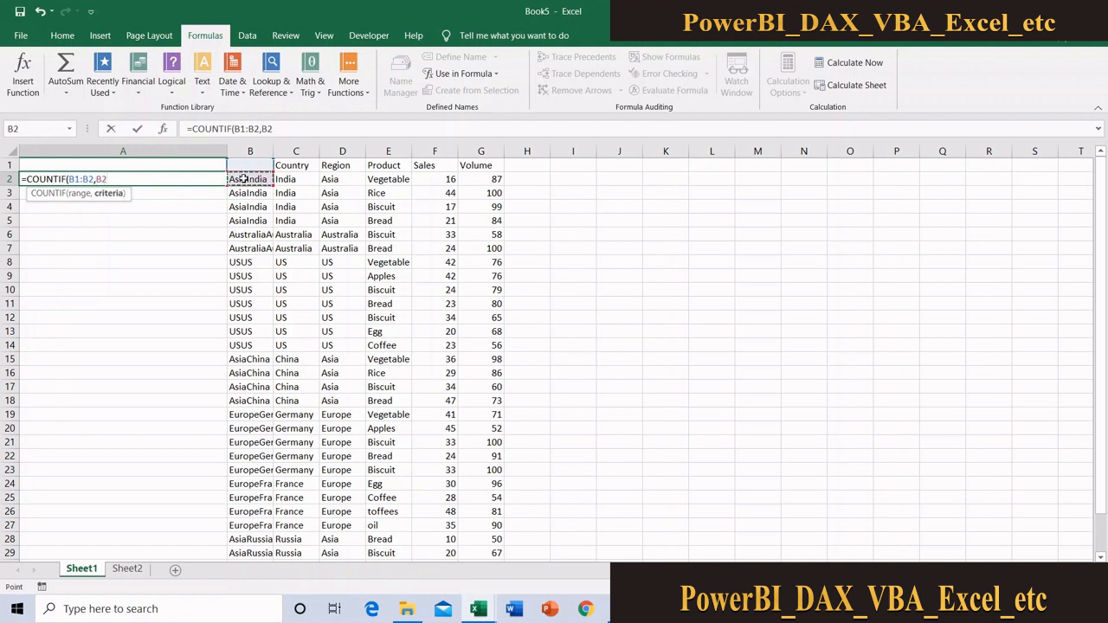
{"action": "type", "text": ")"}
{"action": "key", "text": "Return"}
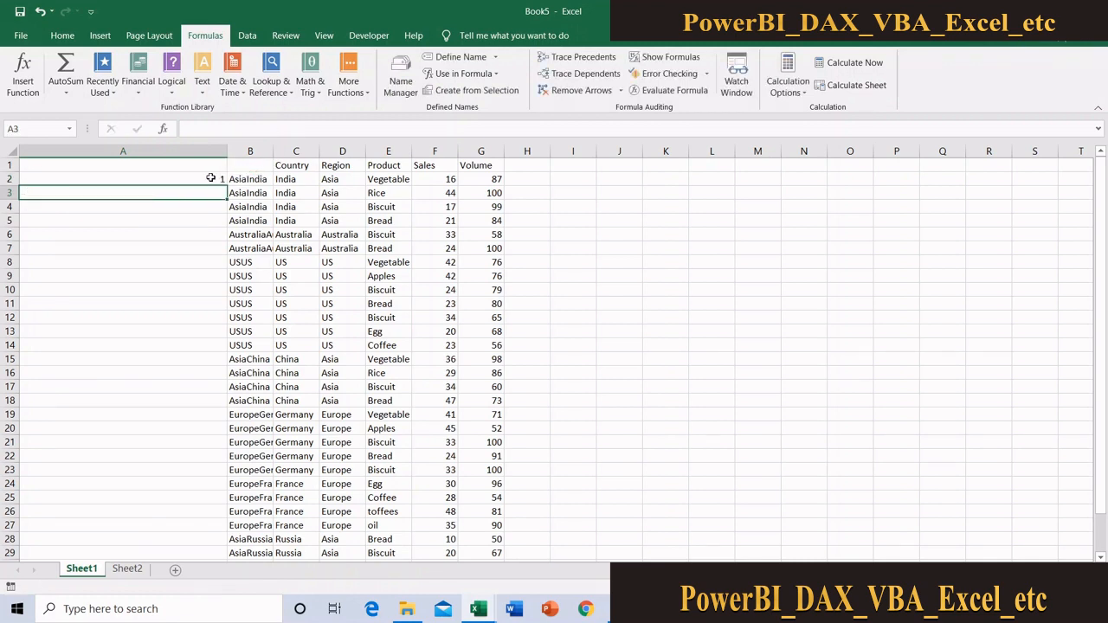
Fill the COUNTIF formula from A2 down column A for all data rows
{"action": "left_click", "coordinate": [218, 180]}
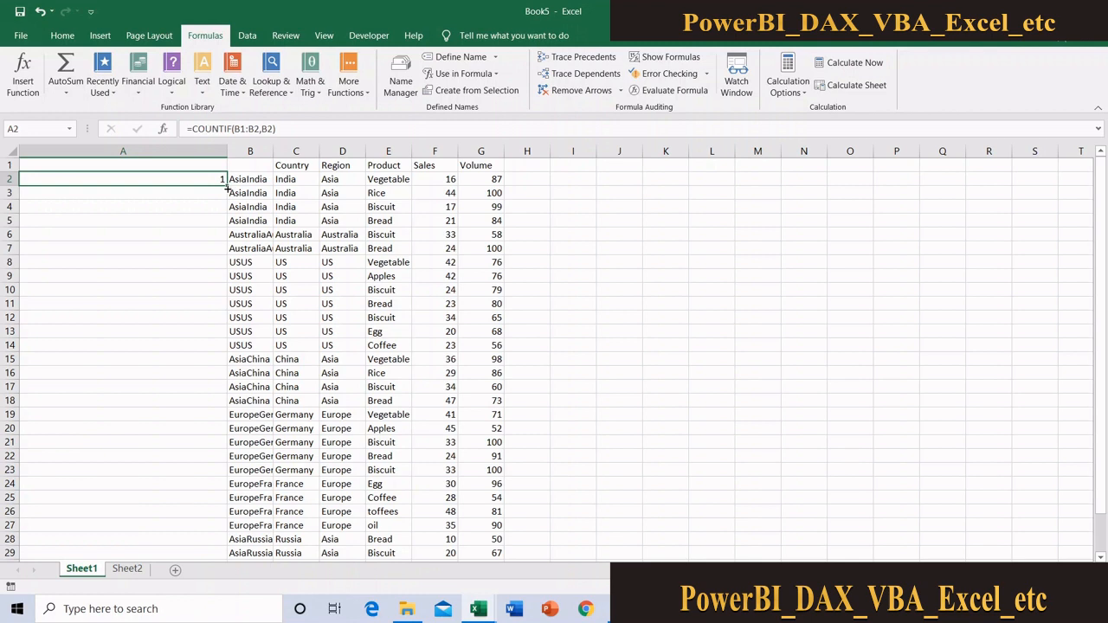
{"action": "mouse_move", "coordinate": [225, 184]}
{"action": "left_mouse_down"}
{"action": "mouse_move", "coordinate": [227, 258]}
{"action": "mouse_move", "coordinate": [227, 168]}
{"action": "mouse_move", "coordinate": [227, 182]}
{"action": "left_mouse_up"}
{"action": "double_click", "coordinate": [227, 183]}
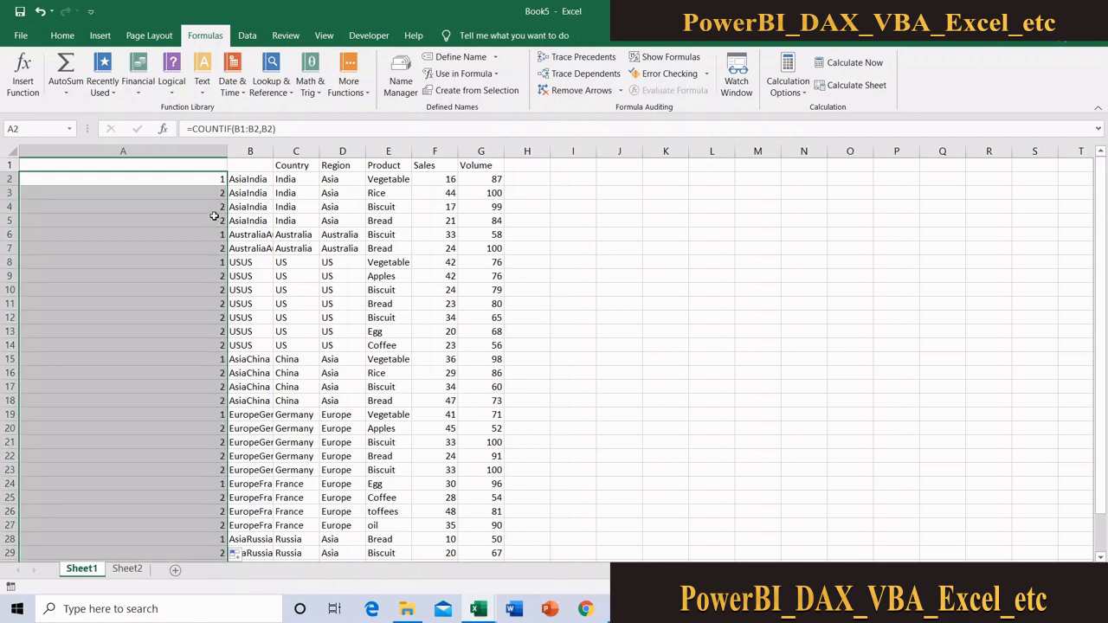
Inspect the range referenced by the COUNTIF formula in A5 against the keys in B1:B5
{"action": "left_click", "coordinate": [213, 216]}
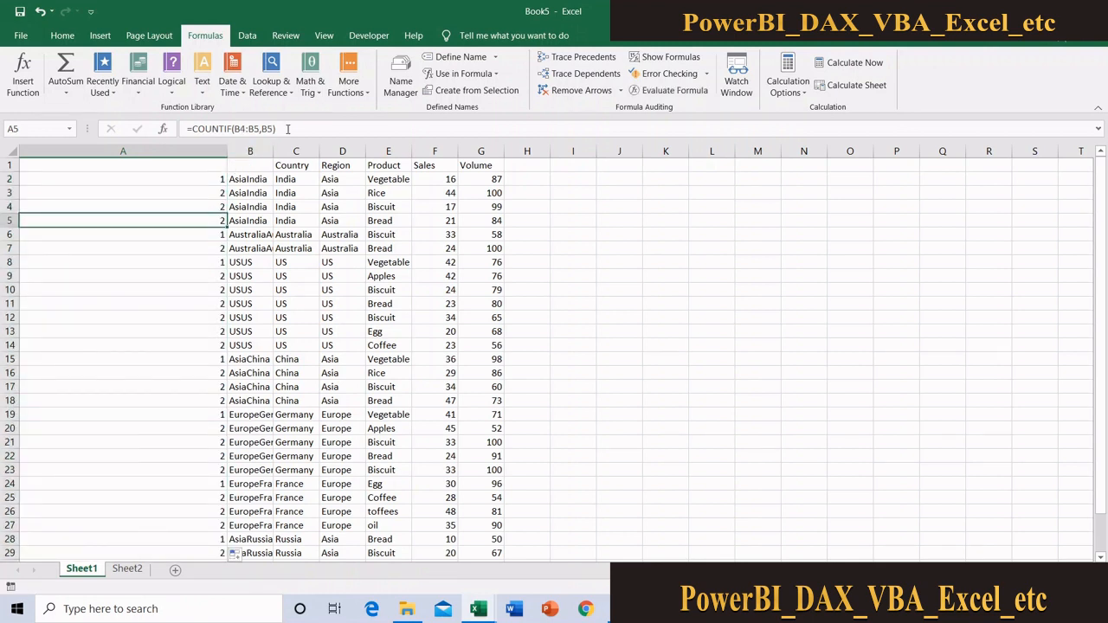
{"action": "double_click", "coordinate": [189, 220]}
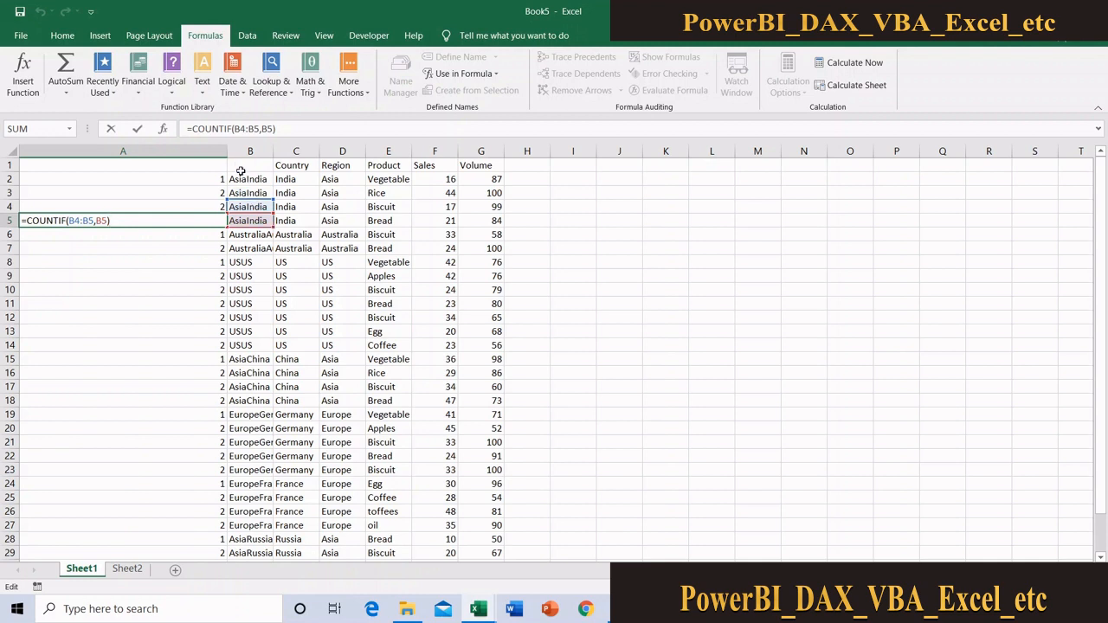
{"action": "left_click_drag", "start_coordinate": [245, 162], "coordinate": [249, 221]}
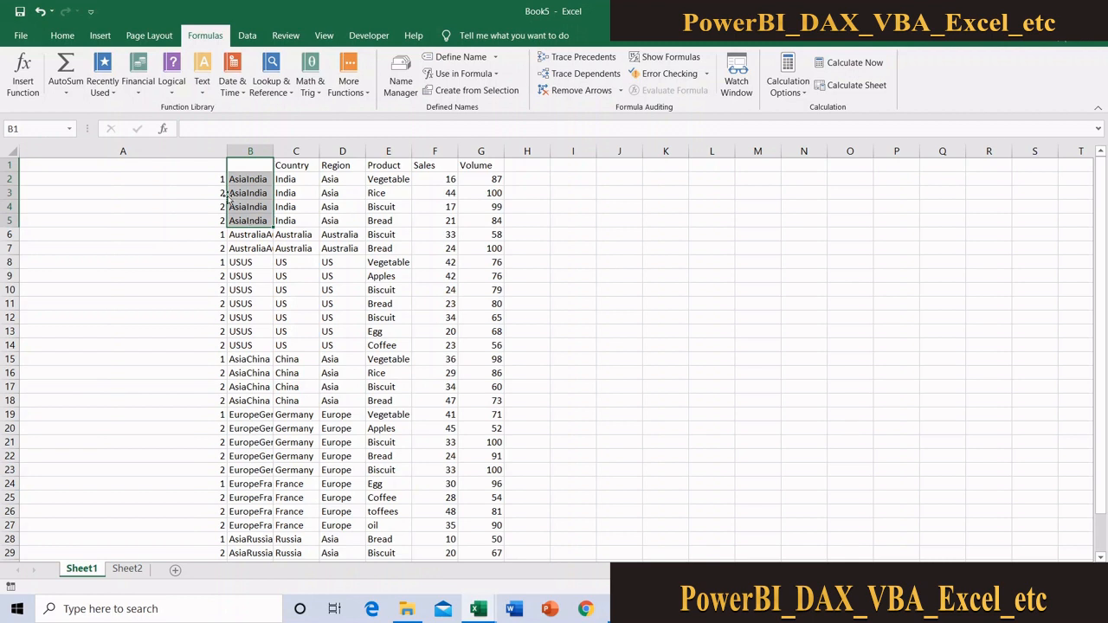
Make the start of the count range in A2 absolute, so the formula reads =COUNTIF($B$1:B2,B2)
{"action": "left_click", "coordinate": [209, 179]}
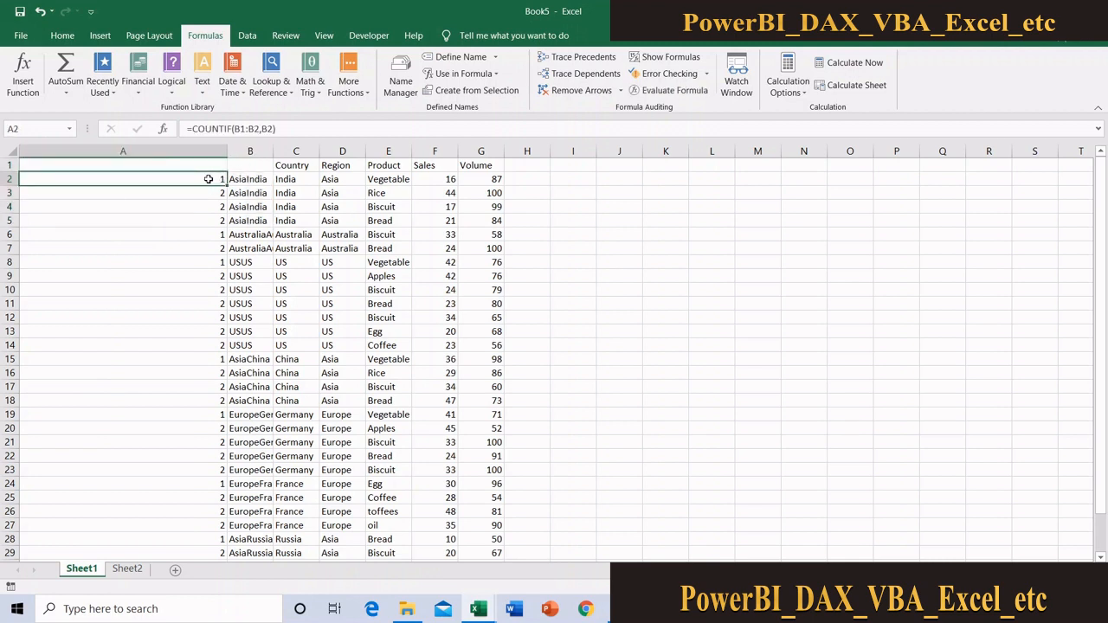
{"action": "left_click", "coordinate": [234, 128]}
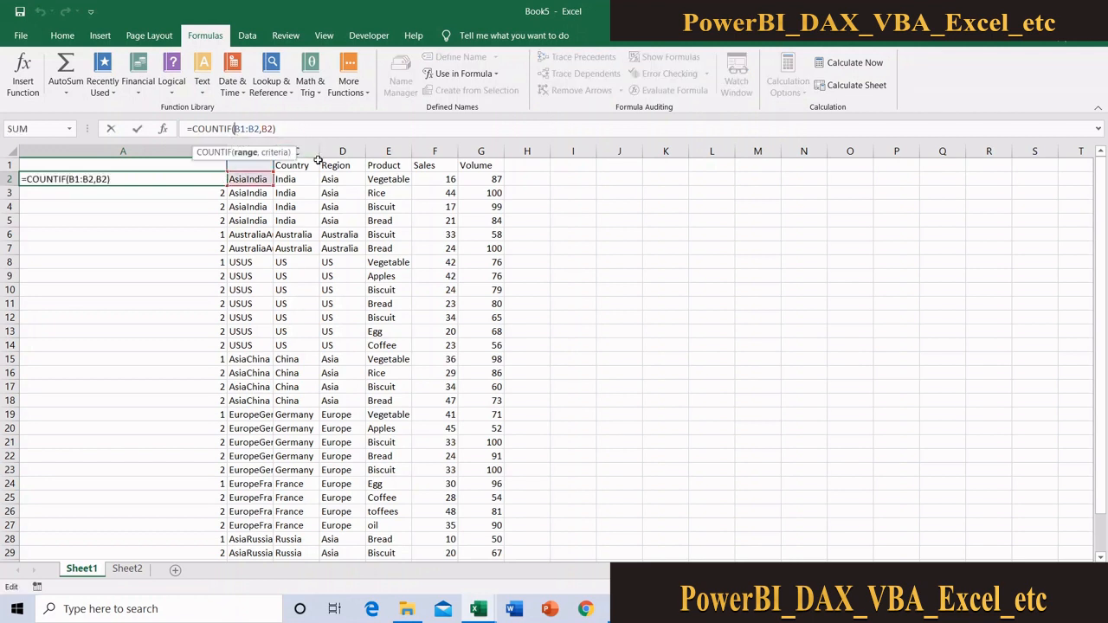
{"action": "key", "text": "ctrl+Return"}
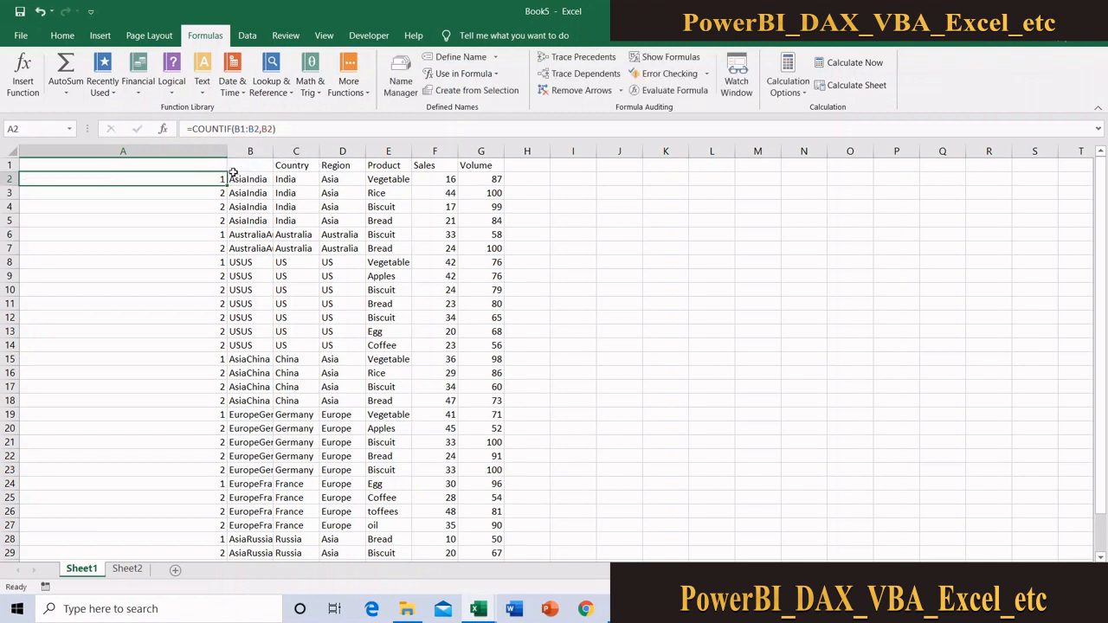
{"action": "left_click", "coordinate": [234, 128]}
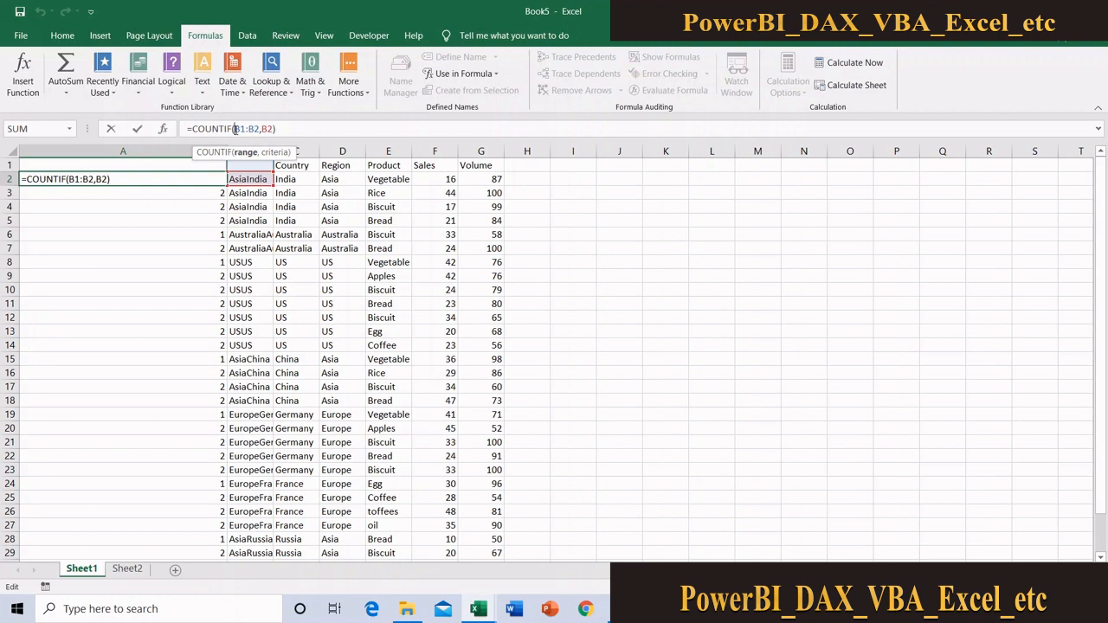
{"action": "type", "text": "$B"}
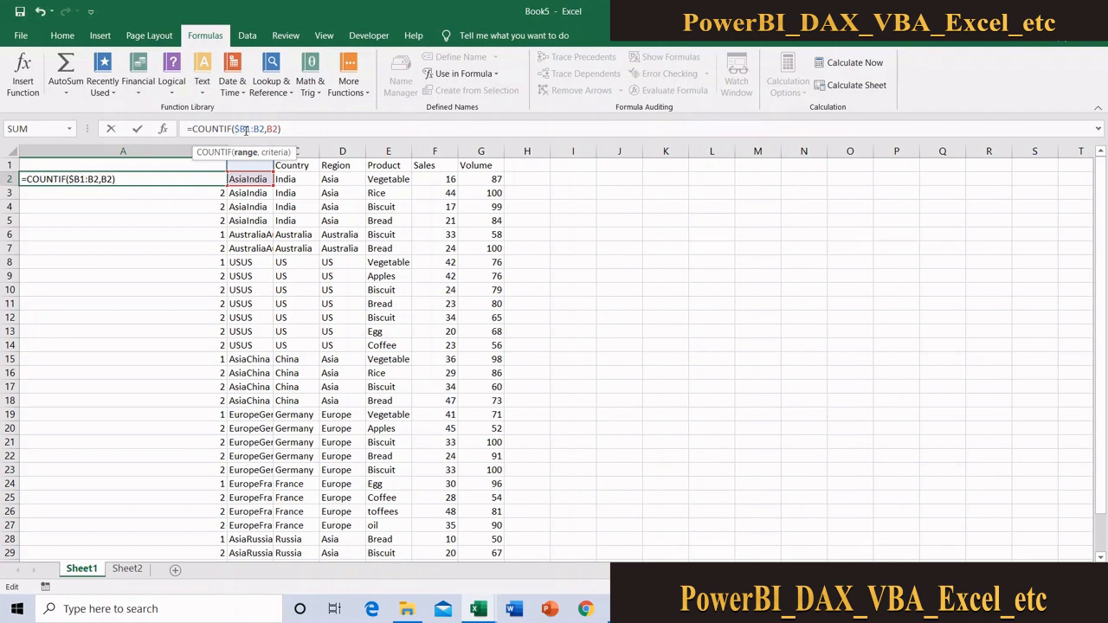
{"action": "type", "text": "$"}
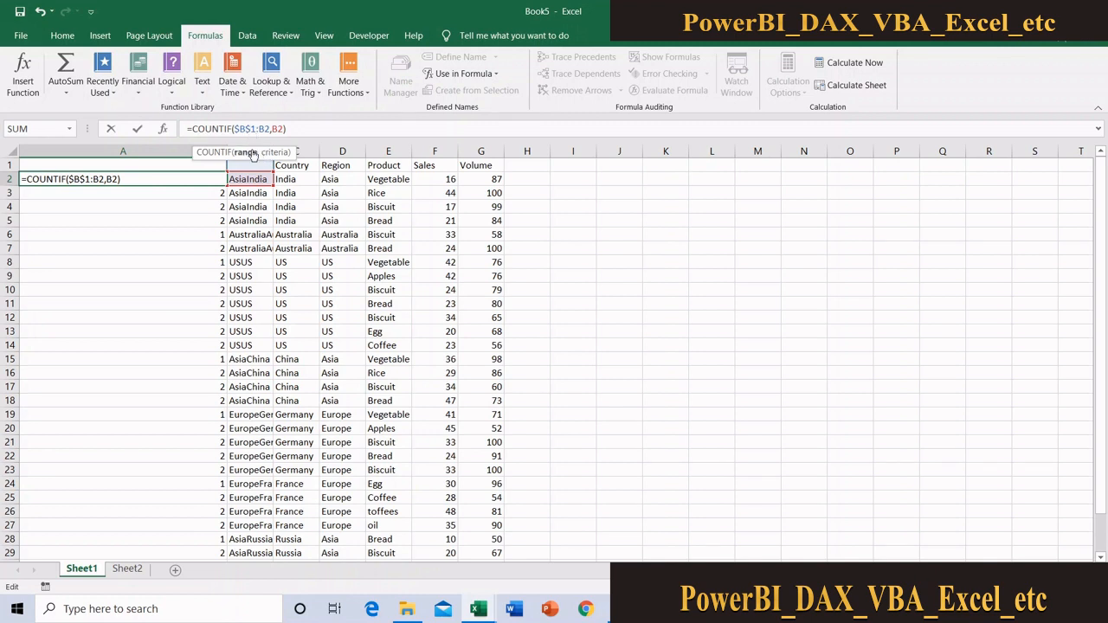
{"action": "key", "text": "Return"}
{"action": "left_click", "coordinate": [213, 179]}
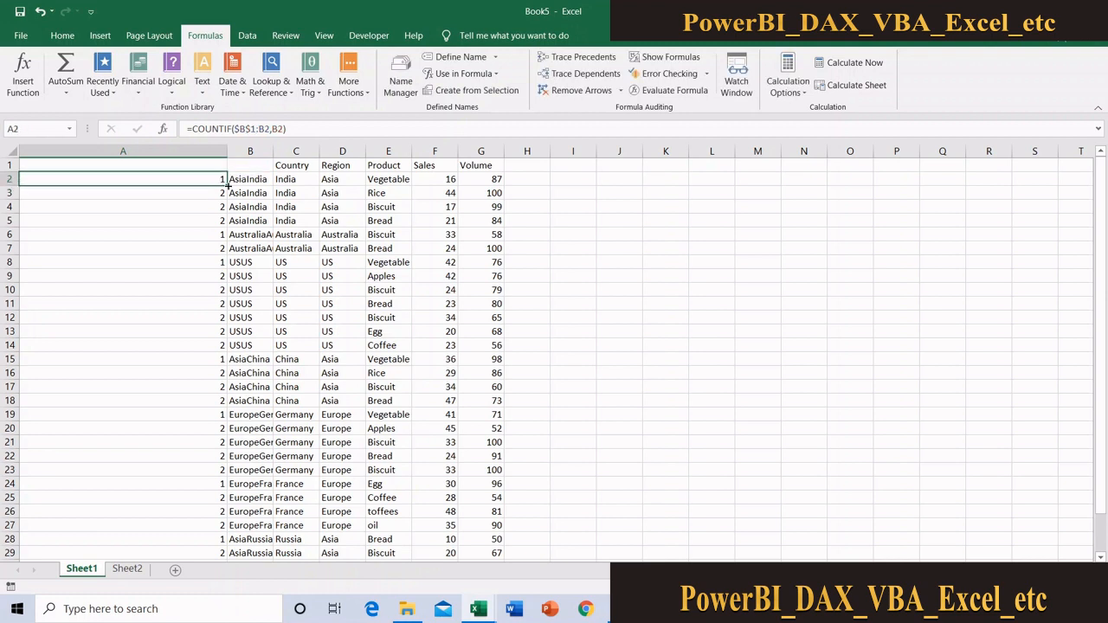
Refill the corrected COUNTIF formula from A2 down column A and check the running counts against the keys in column B
{"action": "double_click", "coordinate": [226, 186]}
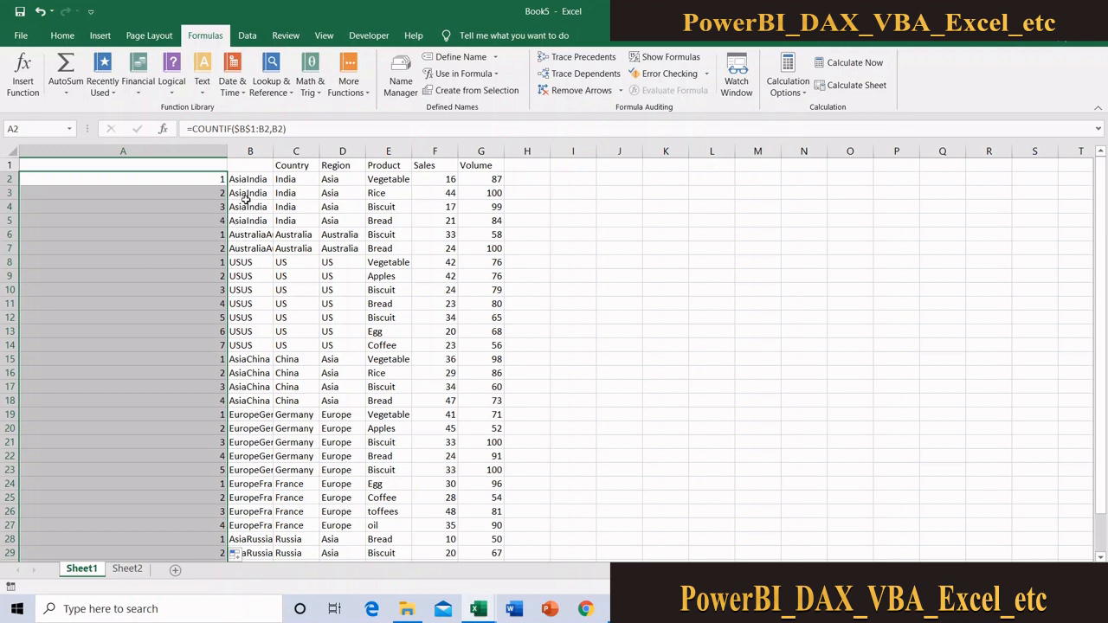
{"action": "left_click", "coordinate": [248, 166]}
{"action": "left_click_drag", "start_coordinate": [248, 166], "coordinate": [249, 222]}
{"action": "left_click", "coordinate": [221, 208]}
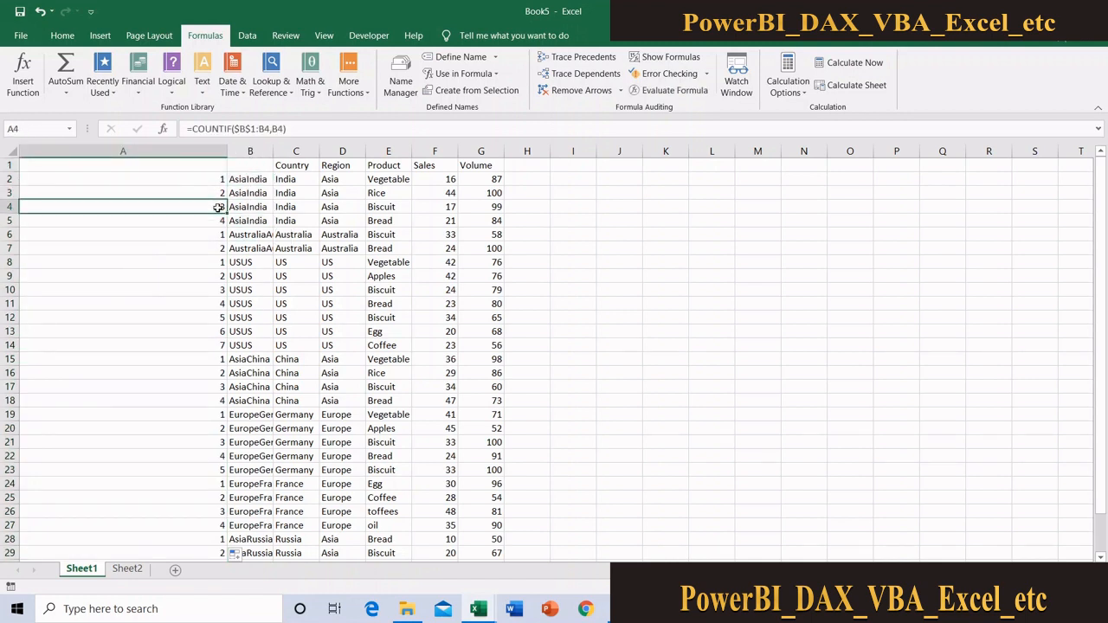
{"action": "left_click", "coordinate": [210, 317]}
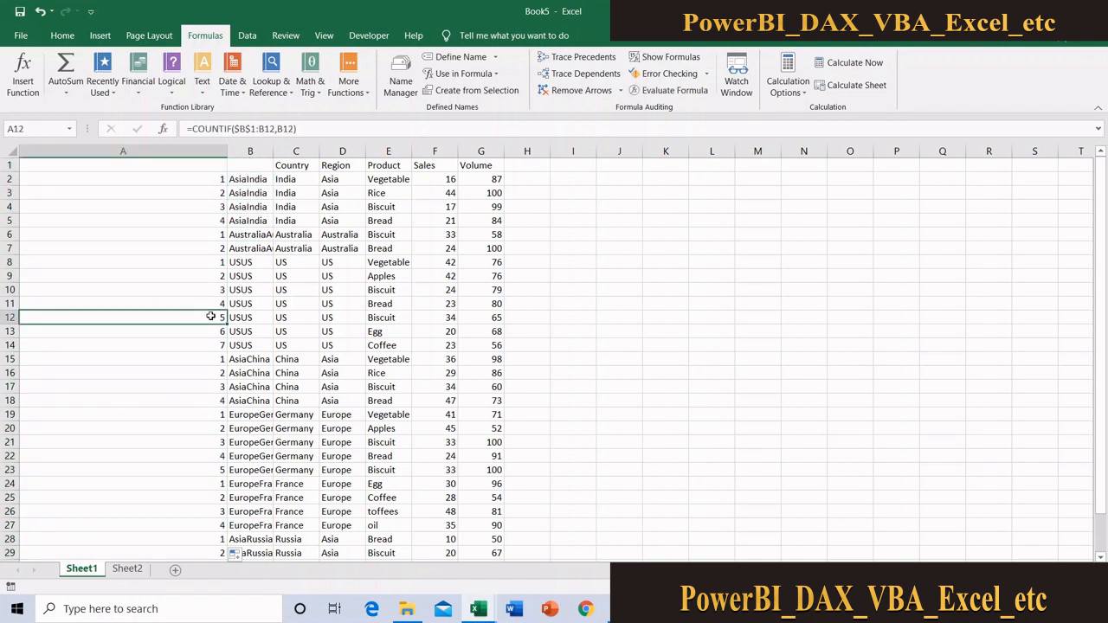
{"action": "left_click_drag", "start_coordinate": [251, 162], "coordinate": [257, 315]}
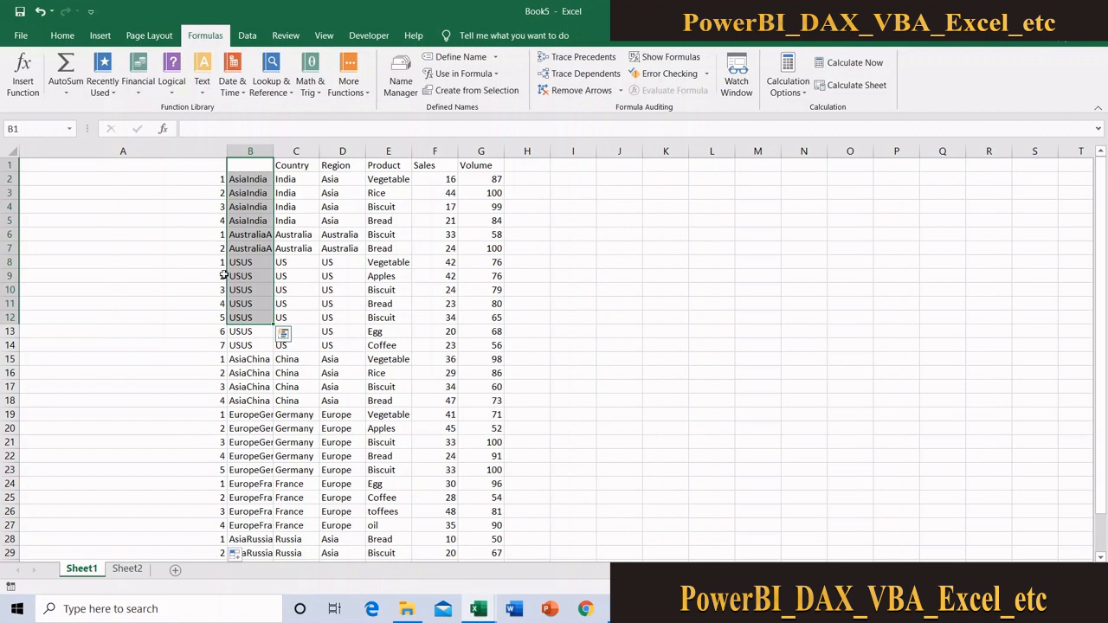
{"action": "left_click", "coordinate": [159, 207]}
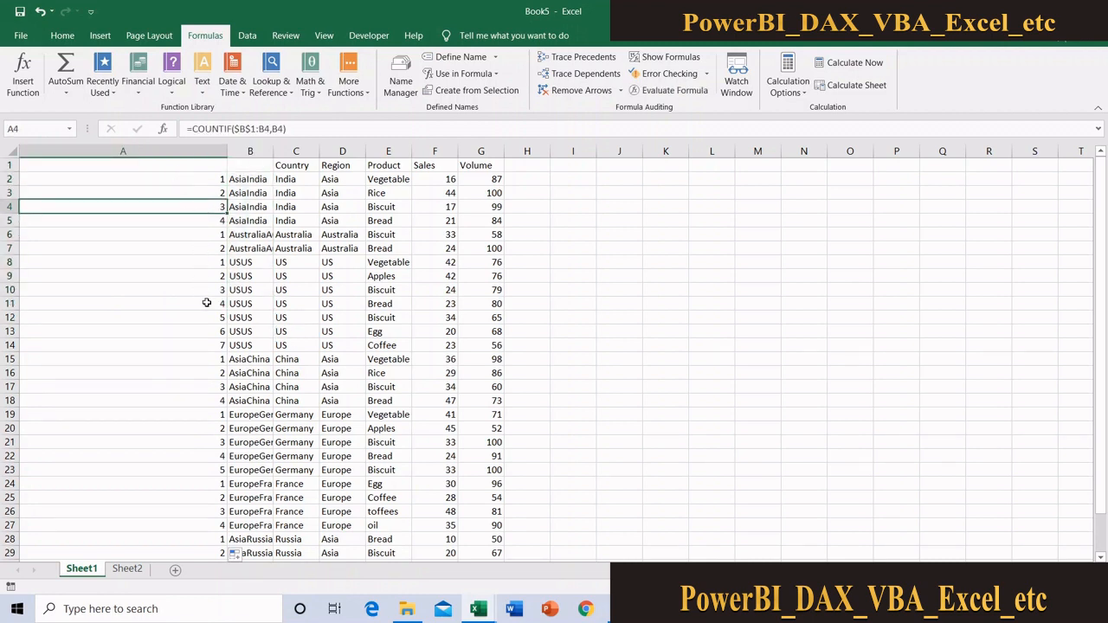
Insert a blank column before column A in Sheet1
{"action": "left_click", "coordinate": [126, 571]}
{"action": "left_click", "coordinate": [123, 144]}
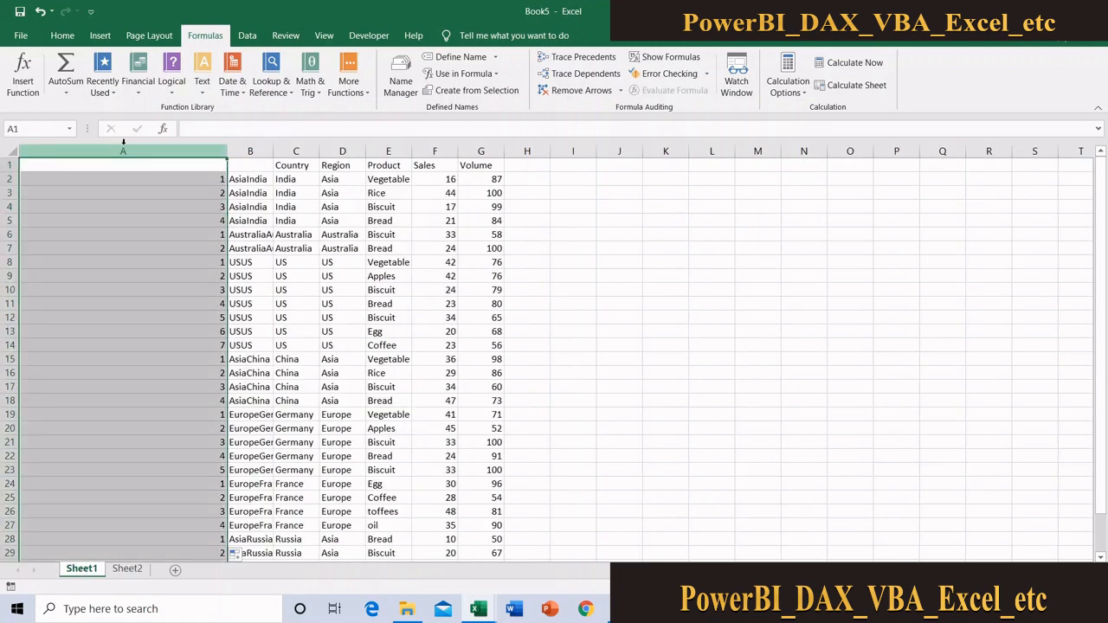
{"action": "right_click", "coordinate": [123, 143]}
{"action": "left_click", "coordinate": [159, 248]}
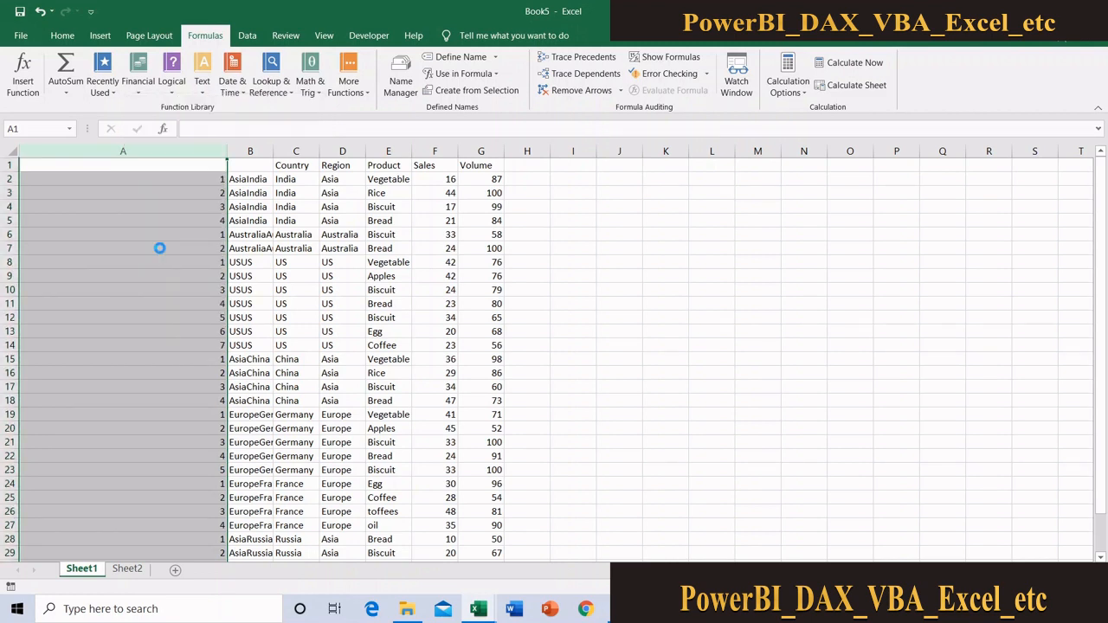
Enter =C2&B2 in A2 to join the combined key with its running count, and fill it down for all data rows
{"action": "left_click", "coordinate": [48, 185]}
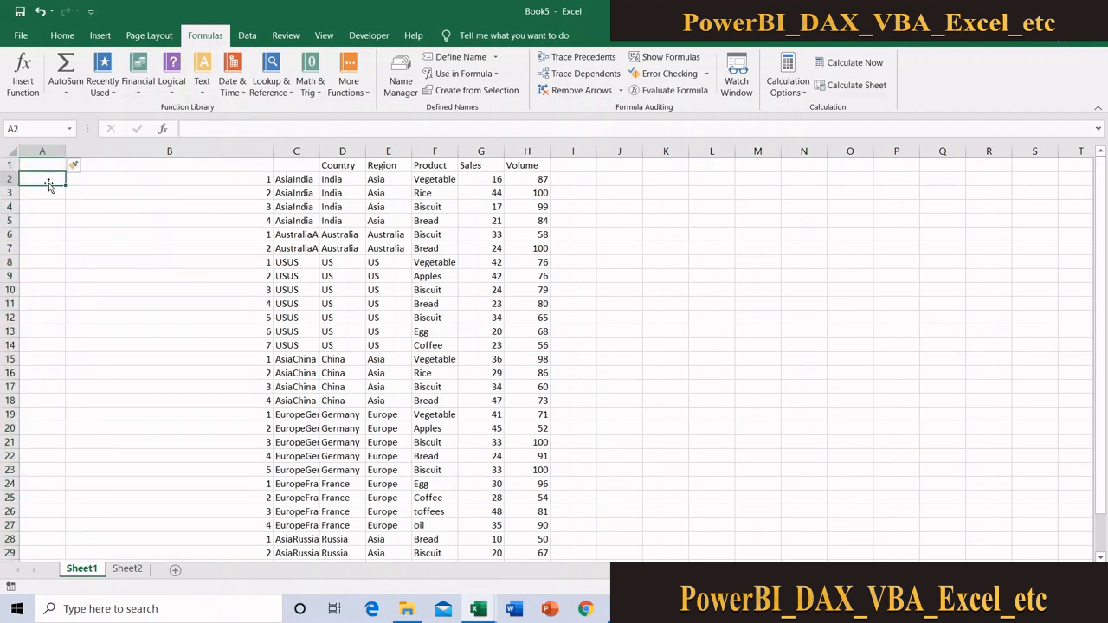
{"action": "type", "text": "="}
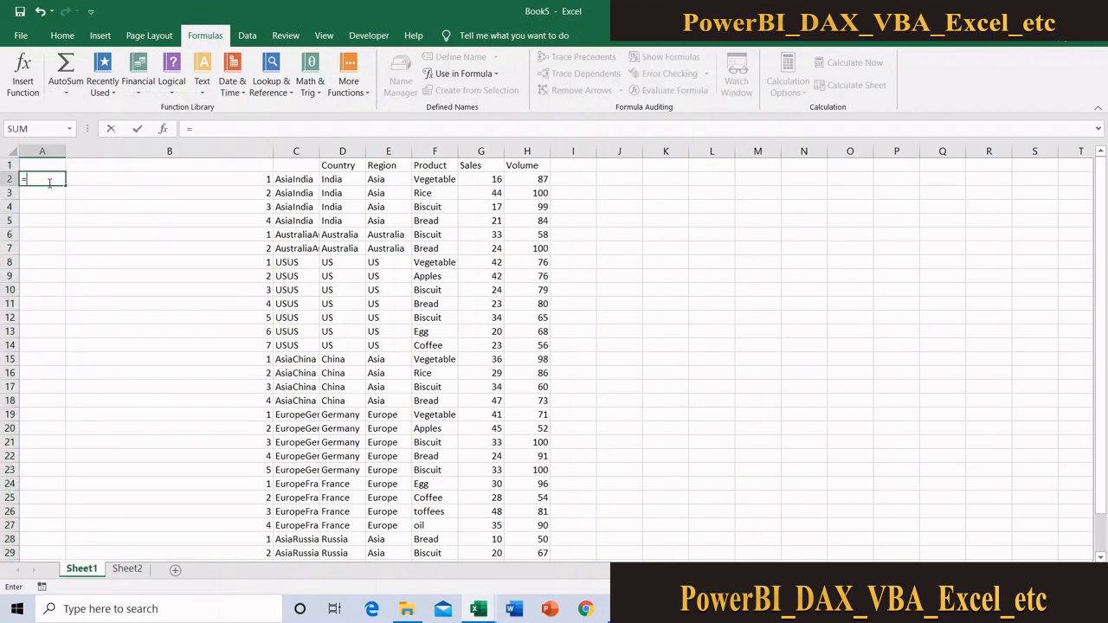
{"action": "left_click", "coordinate": [295, 180]}
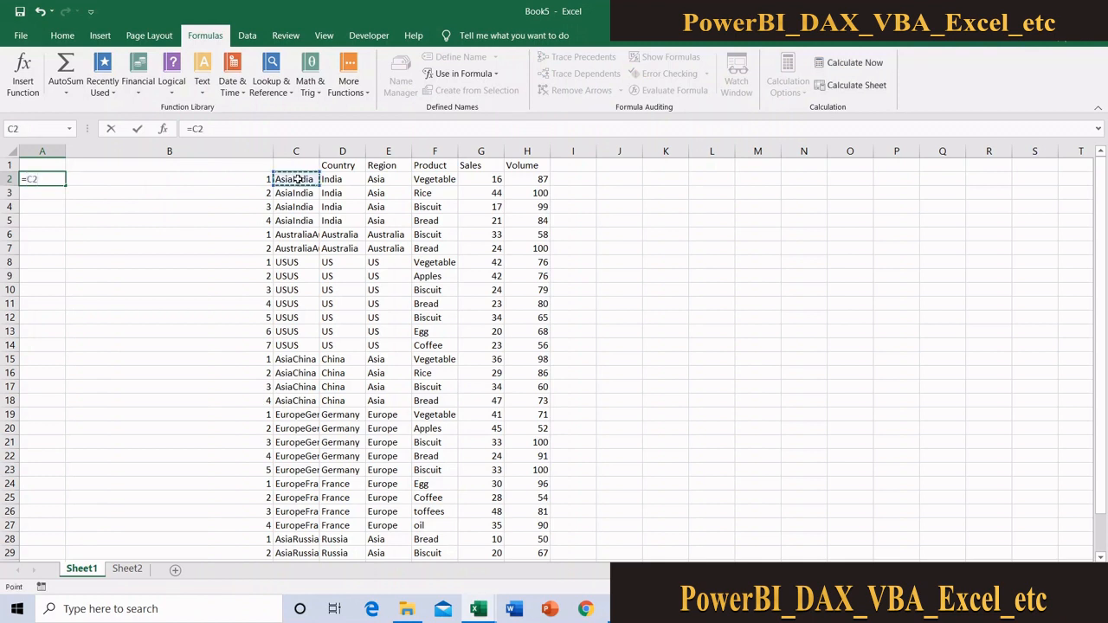
{"action": "type", "text": "&"}
{"action": "left_click", "coordinate": [243, 178]}
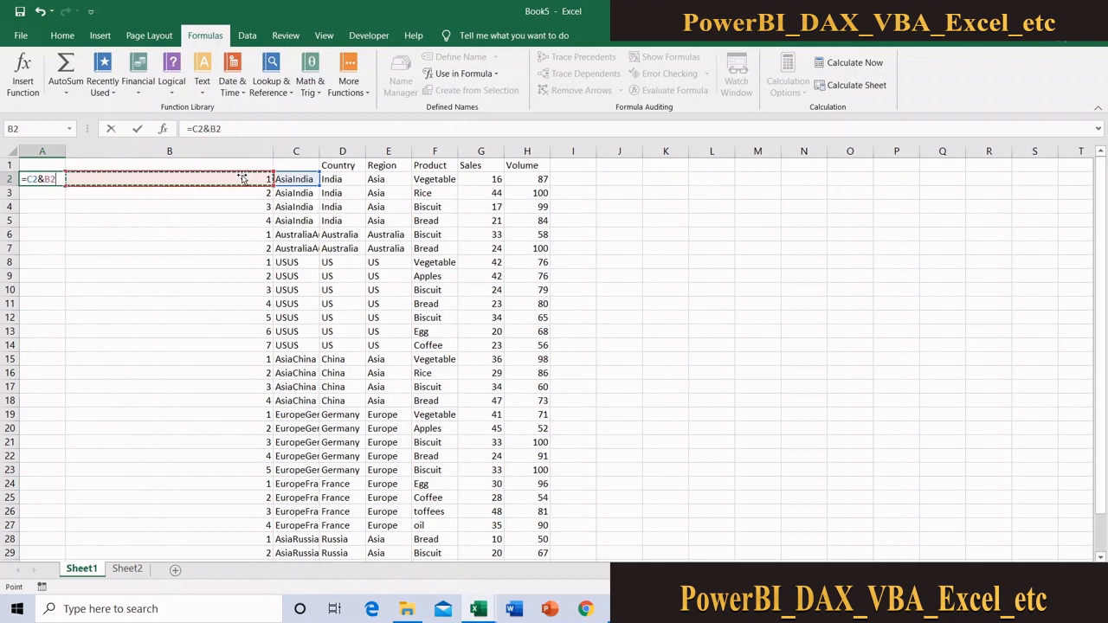
{"action": "key", "text": "Return"}
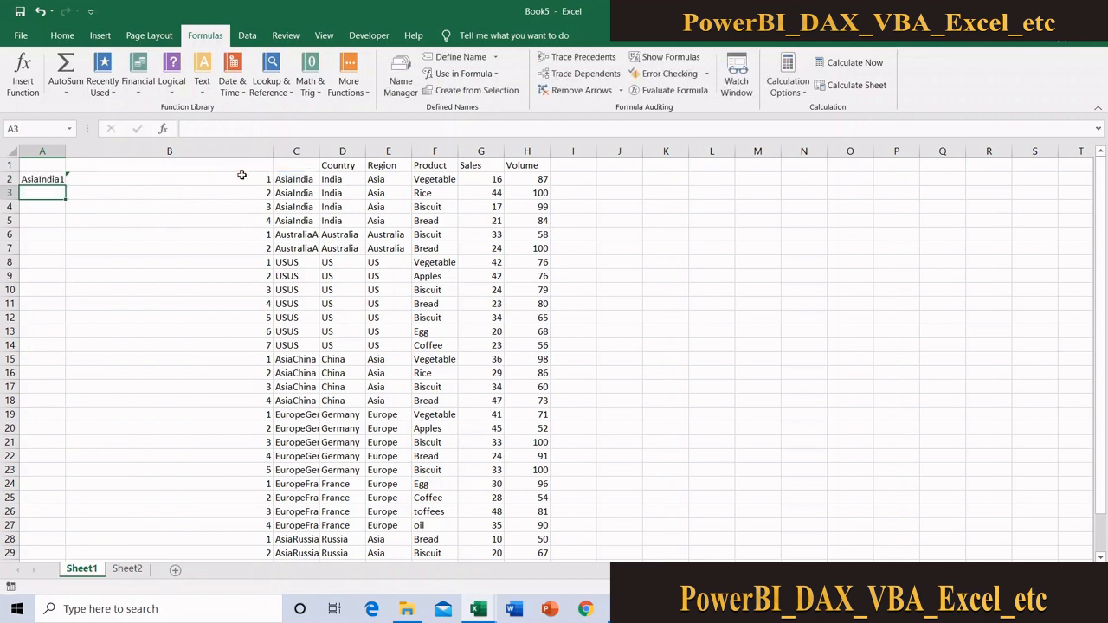
{"action": "left_click", "coordinate": [58, 179]}
{"action": "double_click", "coordinate": [65, 186]}
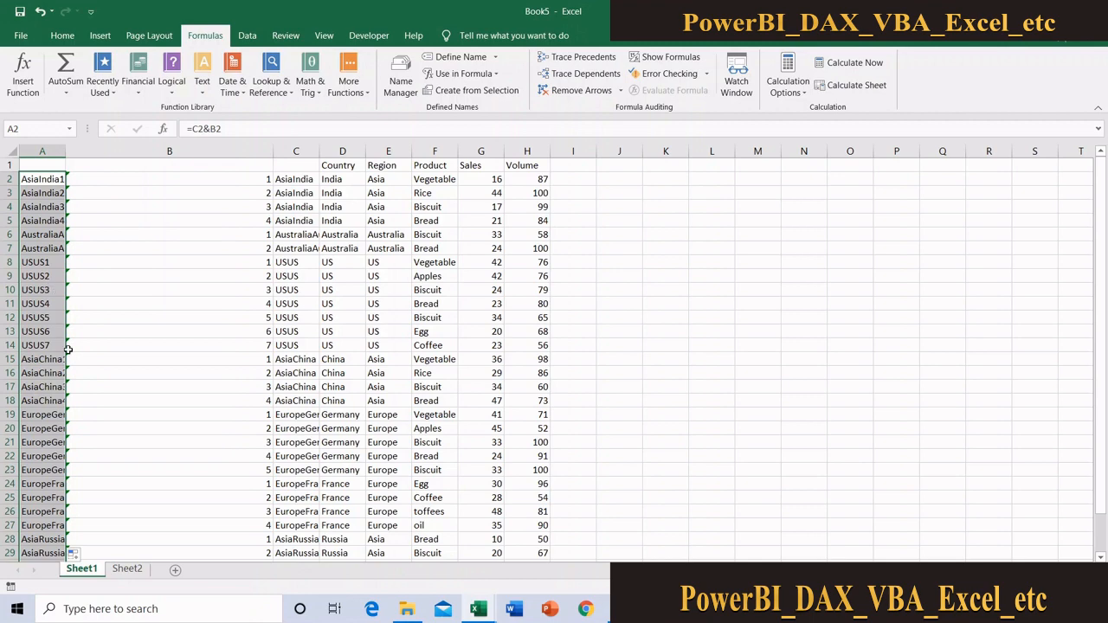
Enter the serial numbers 1 to 4 in B8:B11 of Sheet2 and extend the series down to 52 in B59
{"action": "left_click", "coordinate": [128, 569]}
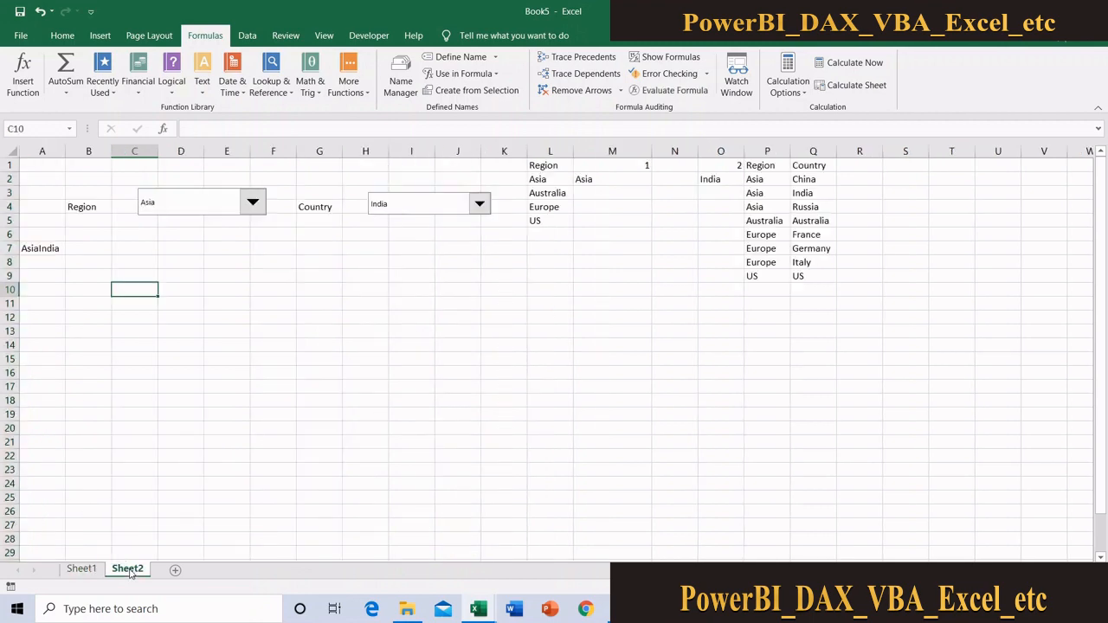
{"action": "left_click", "coordinate": [80, 266]}
{"action": "type", "text": "1"}
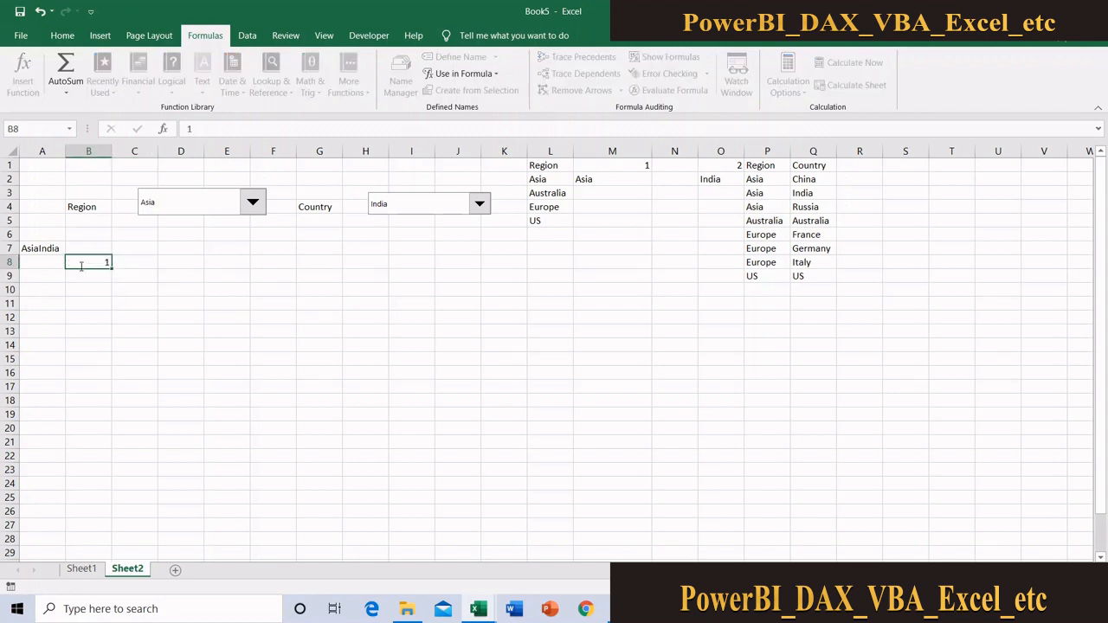
{"action": "key", "text": "Return"}
{"action": "type", "text": "2"}
{"action": "key", "text": "Return"}
{"action": "type", "text": "3"}
{"action": "key", "text": "Return"}
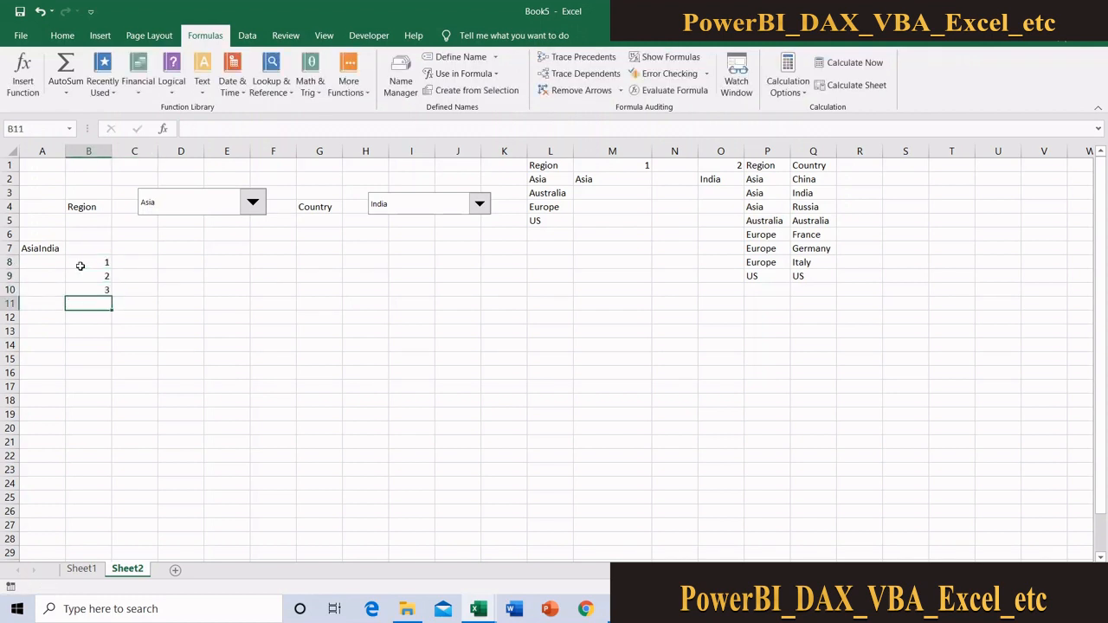
{"action": "type", "text": "4"}
{"action": "key", "text": "Return"}
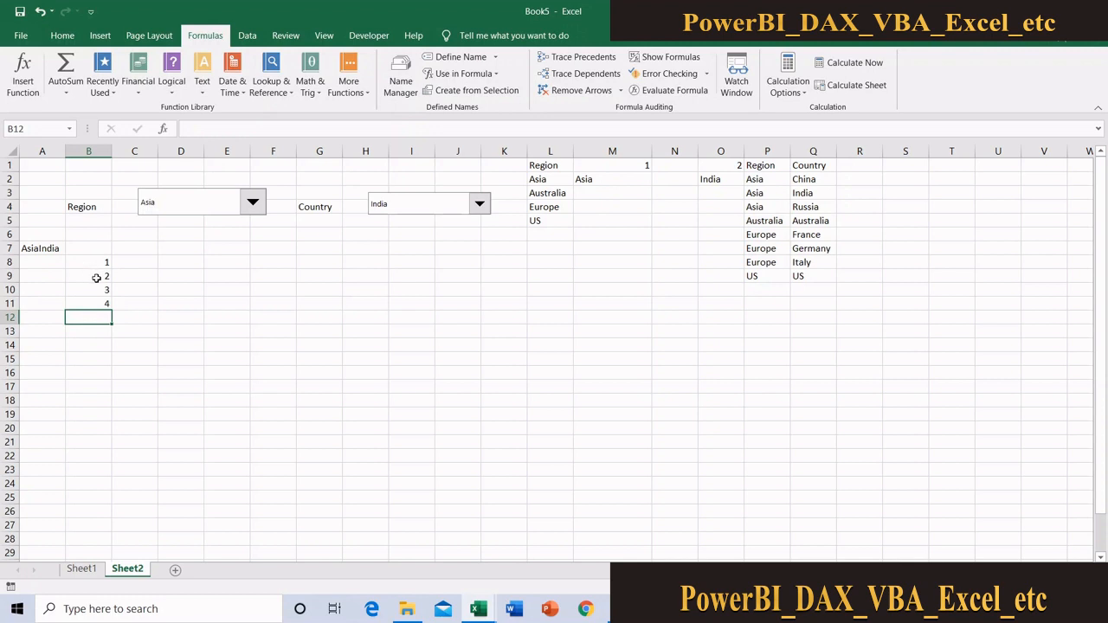
{"action": "left_click_drag", "start_coordinate": [99, 288], "coordinate": [104, 448]}
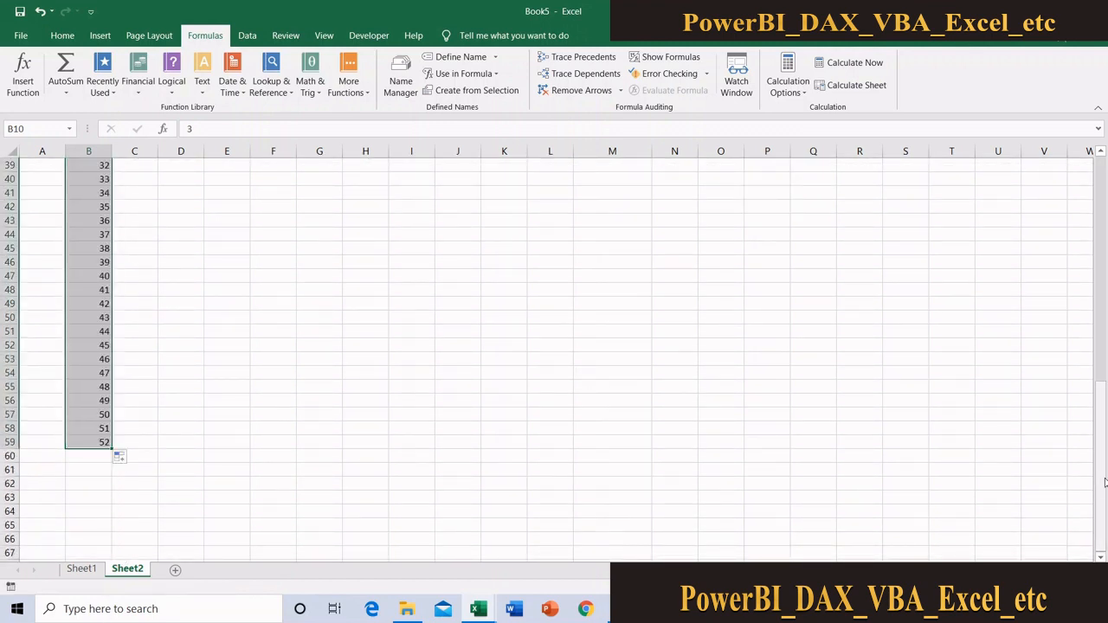
{"action": "left_click_drag", "start_coordinate": [1101, 481], "coordinate": [1105, 179]}
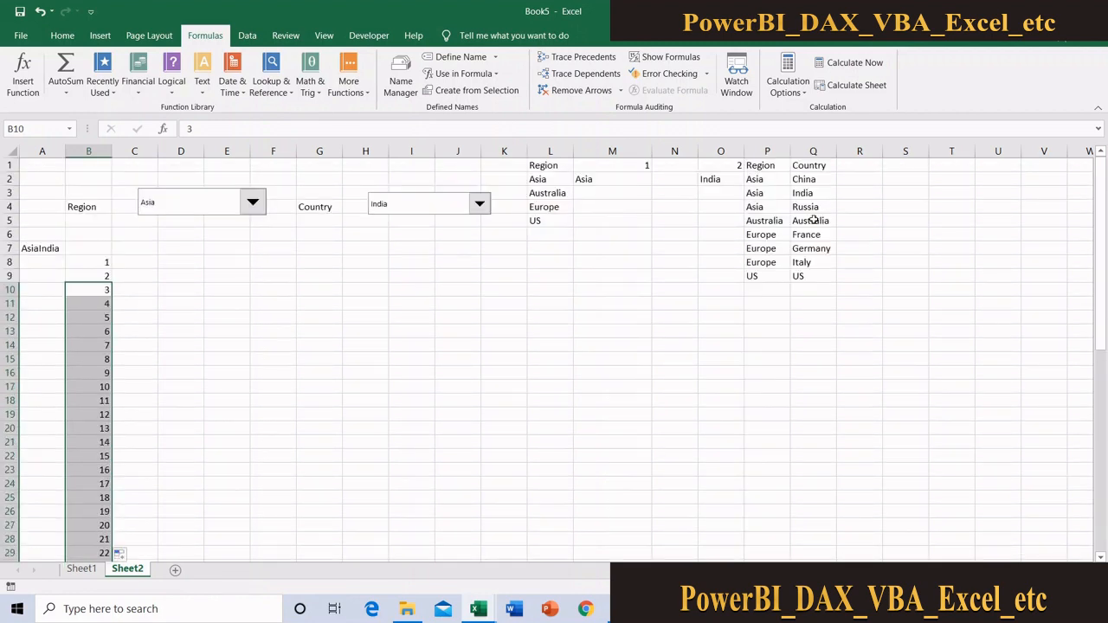
Compare with the numbered keys in Sheet1, and enter =A7&B8 in C8 of Sheet2 to build the first lookup key
{"action": "left_click", "coordinate": [102, 262]}
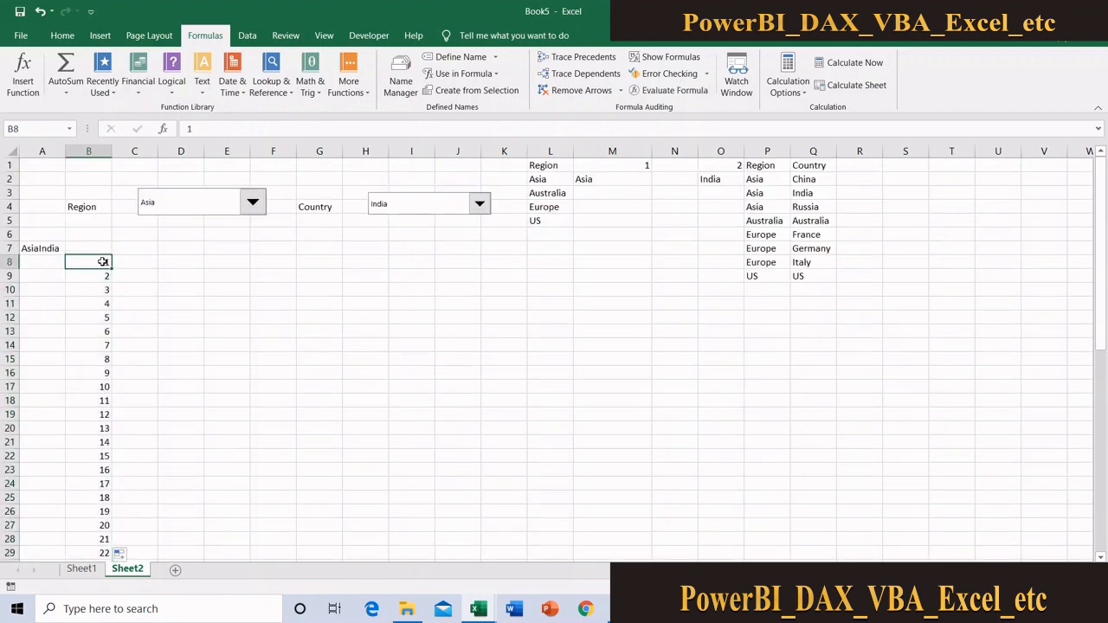
{"action": "left_click", "coordinate": [151, 265]}
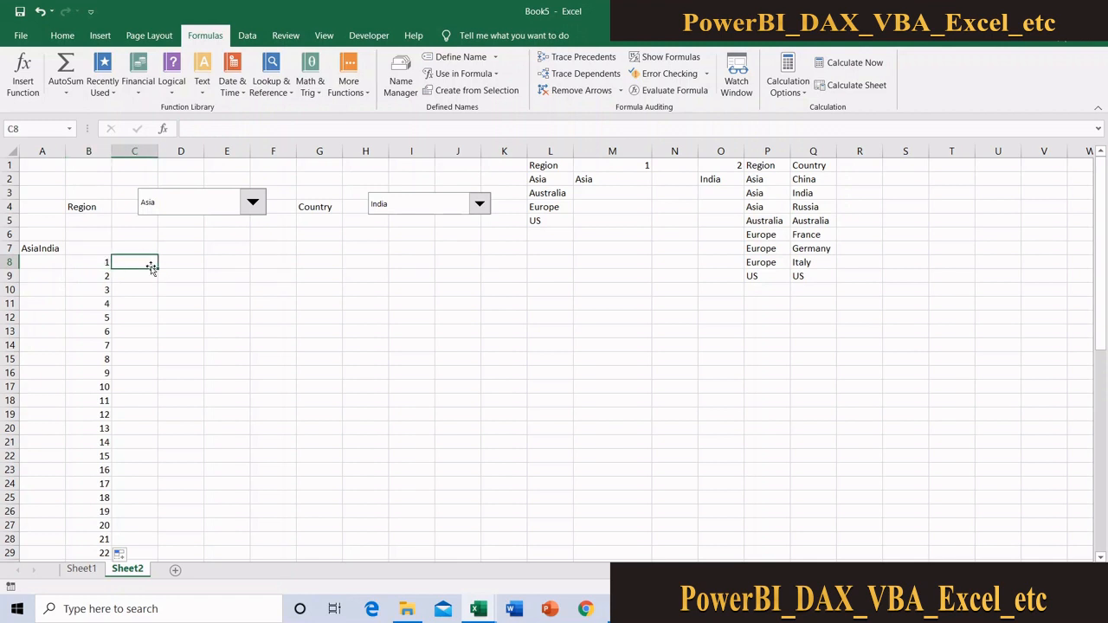
{"action": "left_click", "coordinate": [82, 570]}
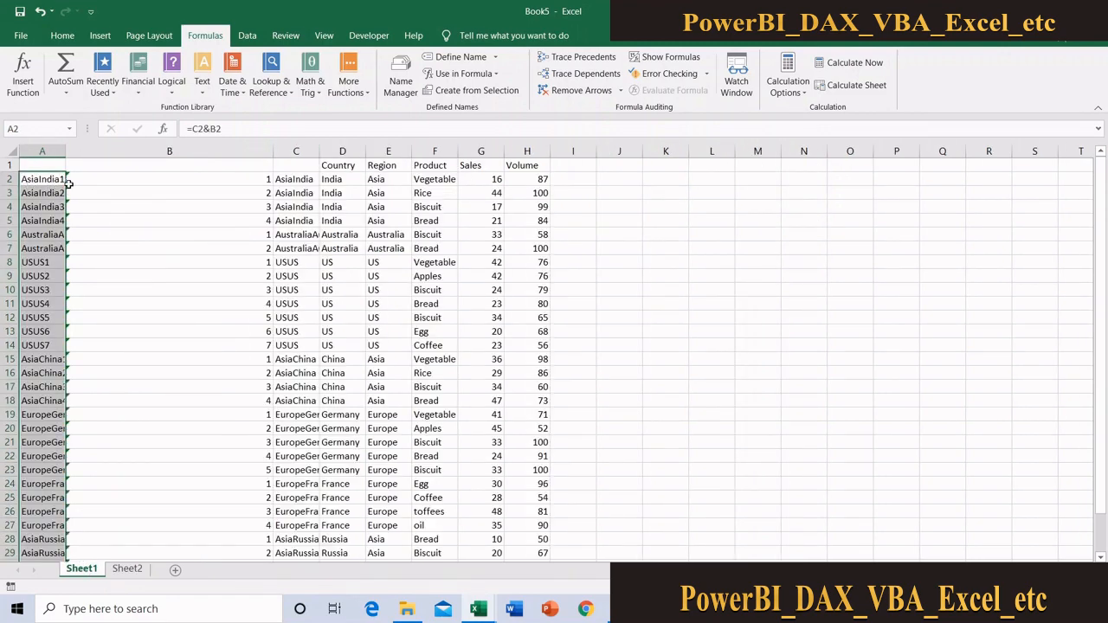
{"action": "left_click", "coordinate": [127, 569]}
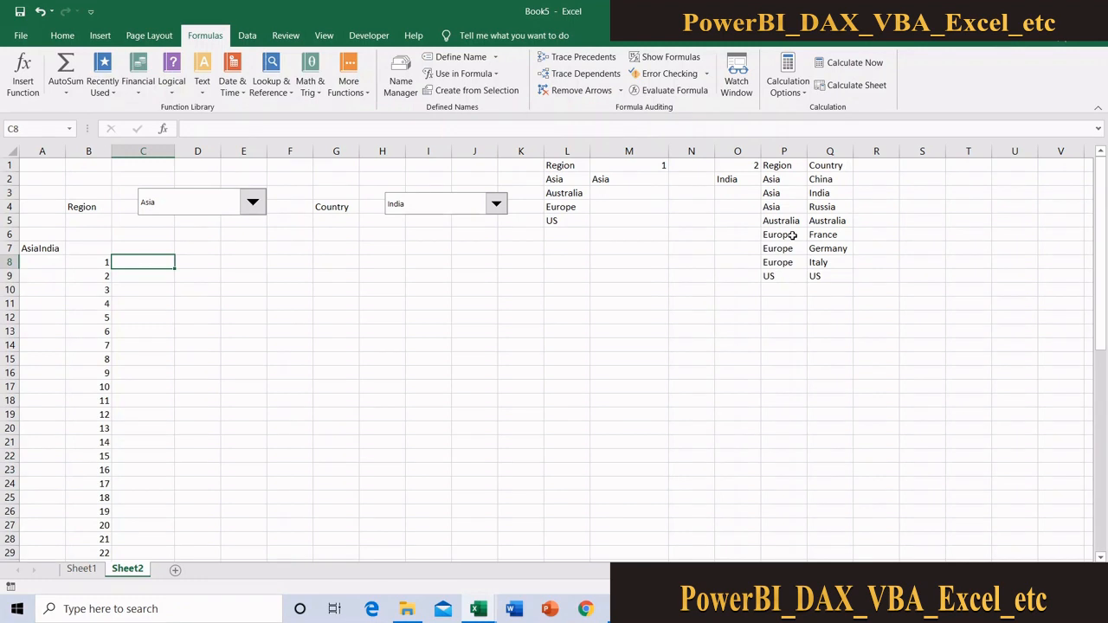
{"action": "type", "text": "="}
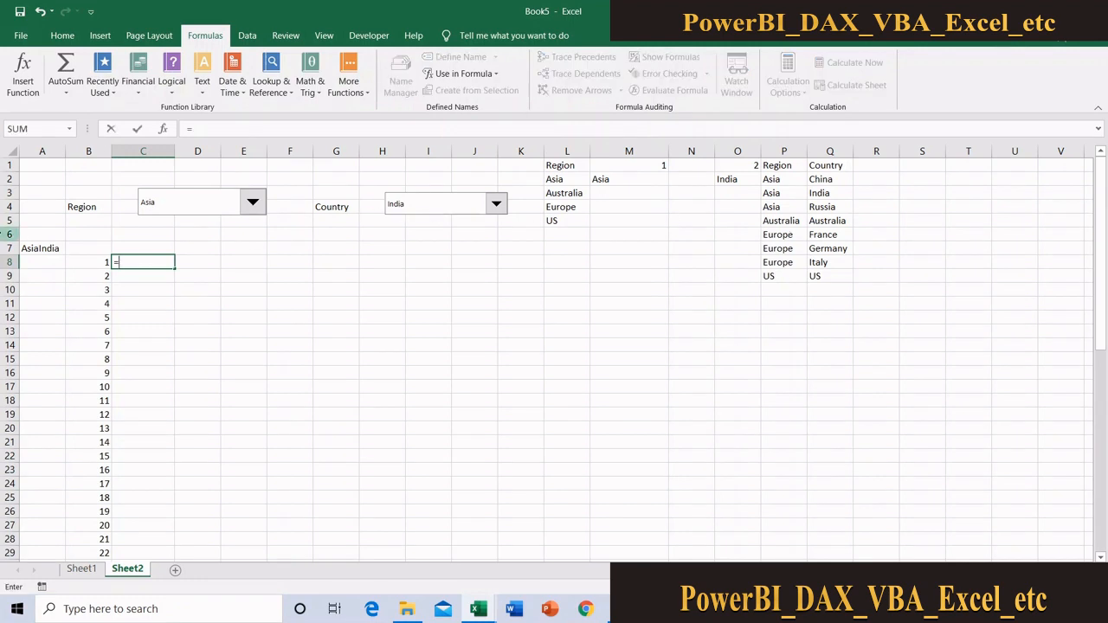
{"action": "left_click", "coordinate": [52, 247]}
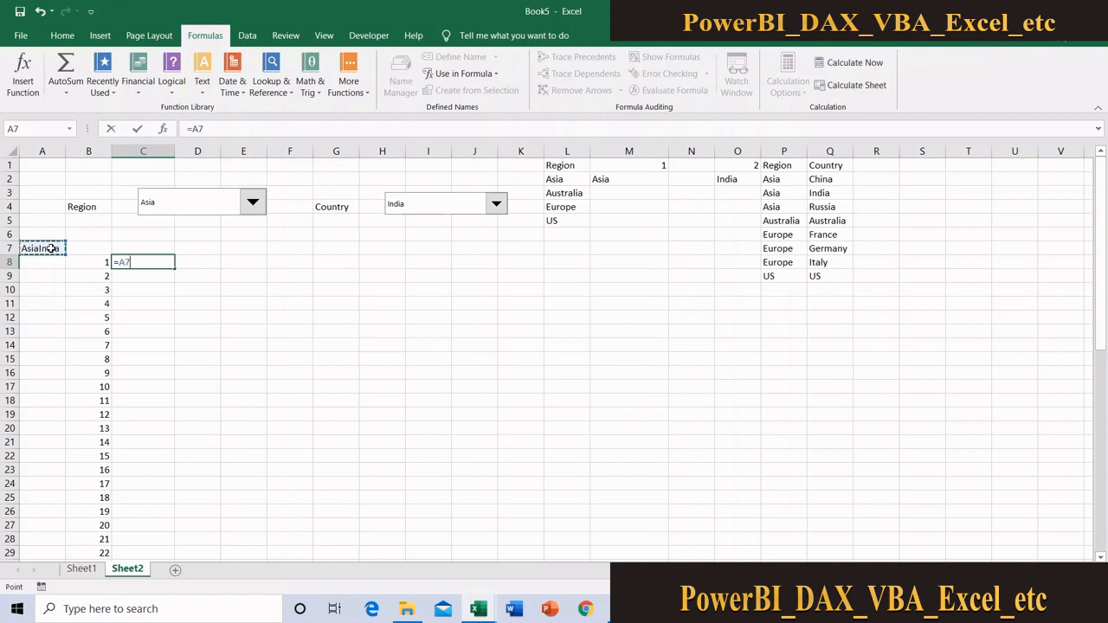
{"action": "type", "text": "&"}
{"action": "left_click", "coordinate": [97, 265]}
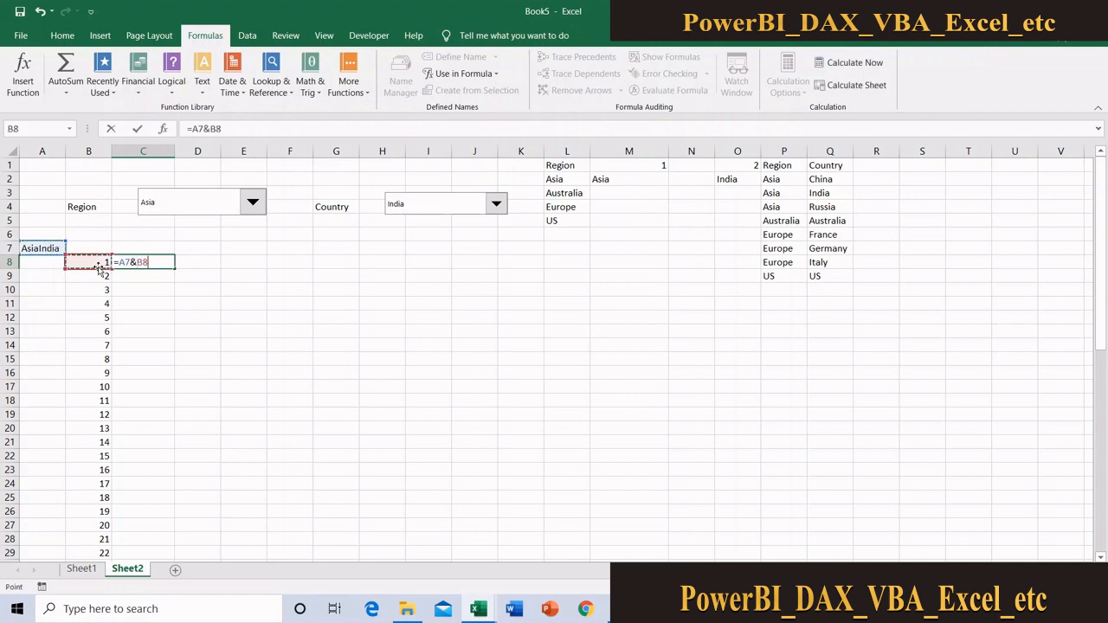
{"action": "key", "text": "Return"}
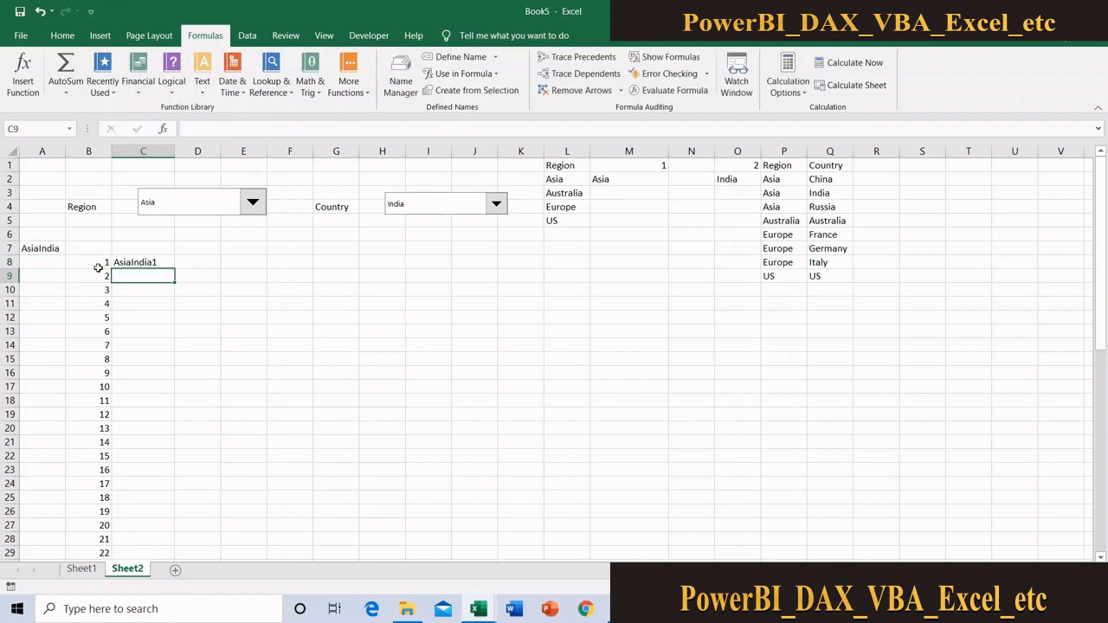
Fill the key formula from C8 down column C alongside the serial numbers and check the source key in A7
{"action": "left_click", "coordinate": [164, 261]}
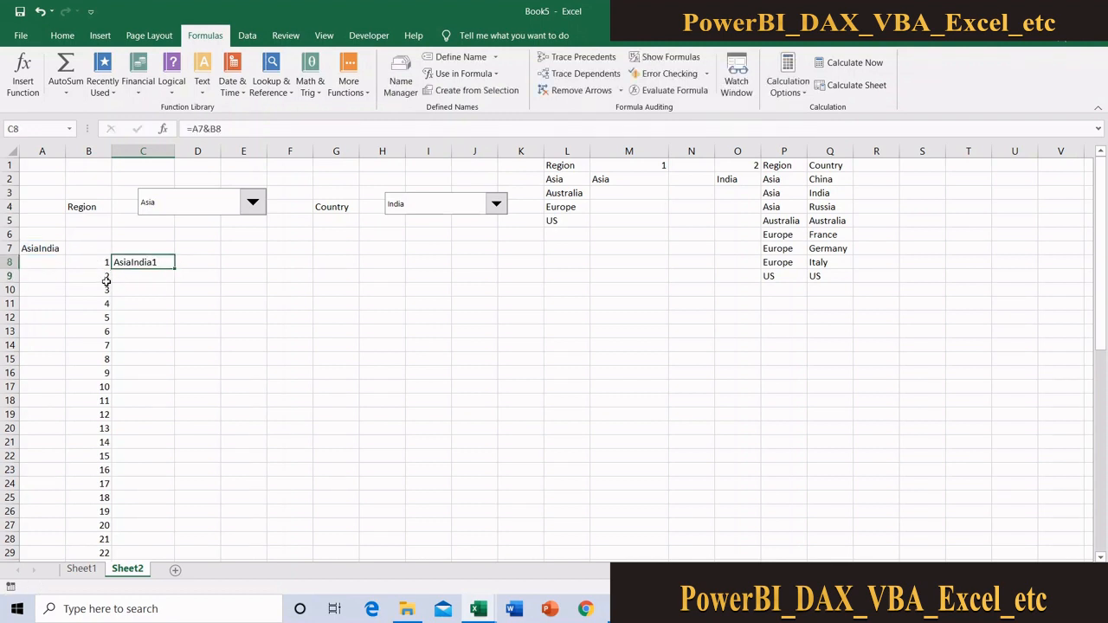
{"action": "double_click", "coordinate": [173, 268]}
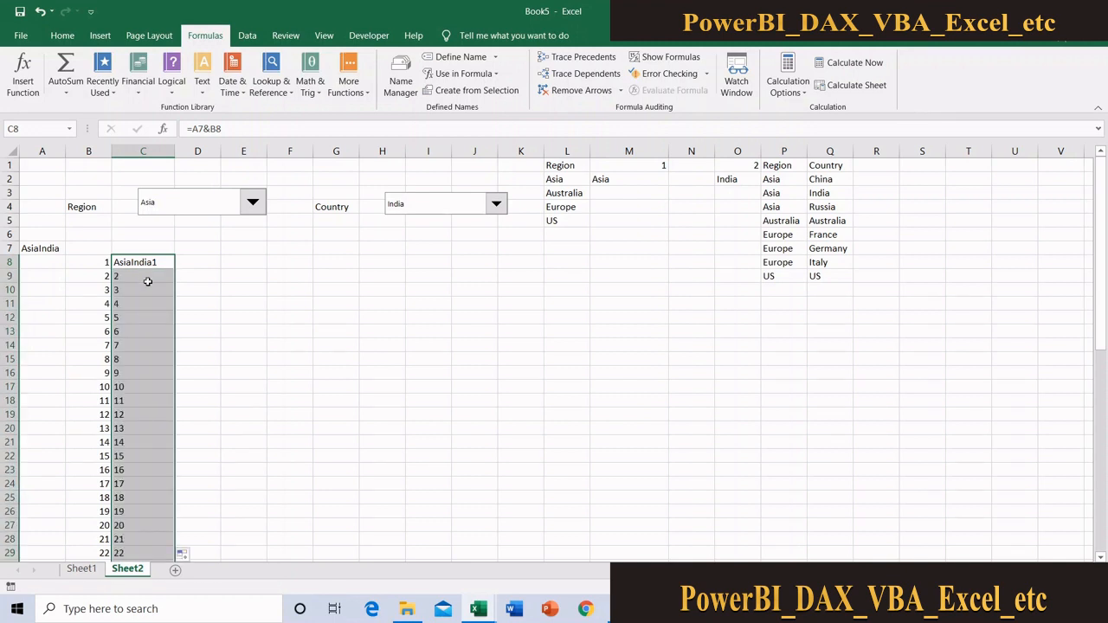
{"action": "left_click", "coordinate": [41, 249]}
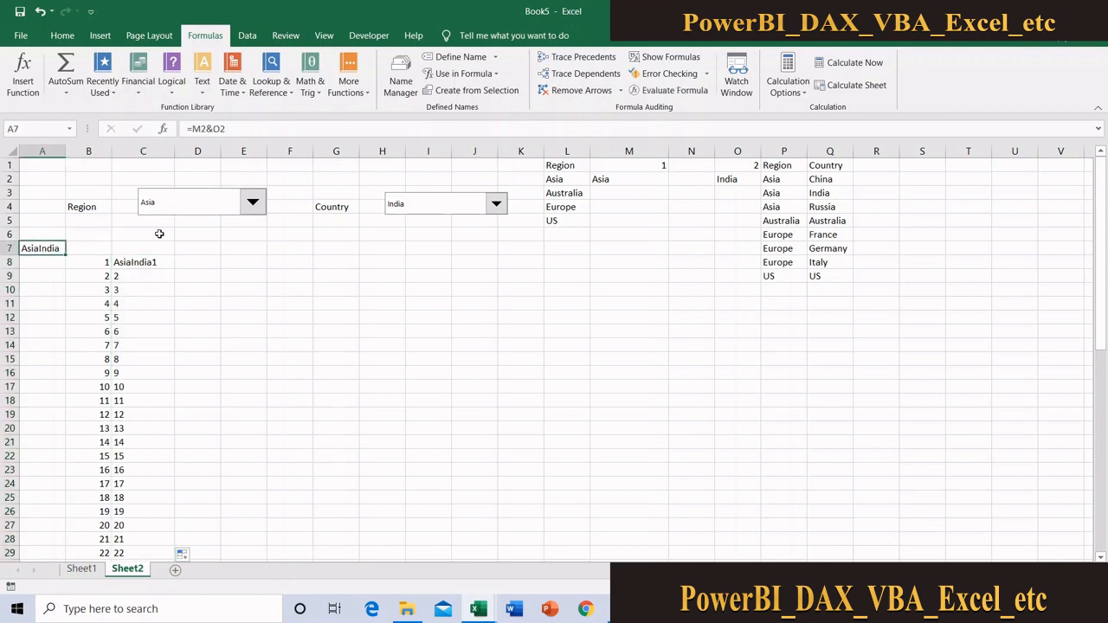
{"action": "left_click", "coordinate": [22, 128]}
Make the A7 reference in C8 absolute, so the formula reads =$A$7&B8
{"action": "left_click", "coordinate": [142, 263]}
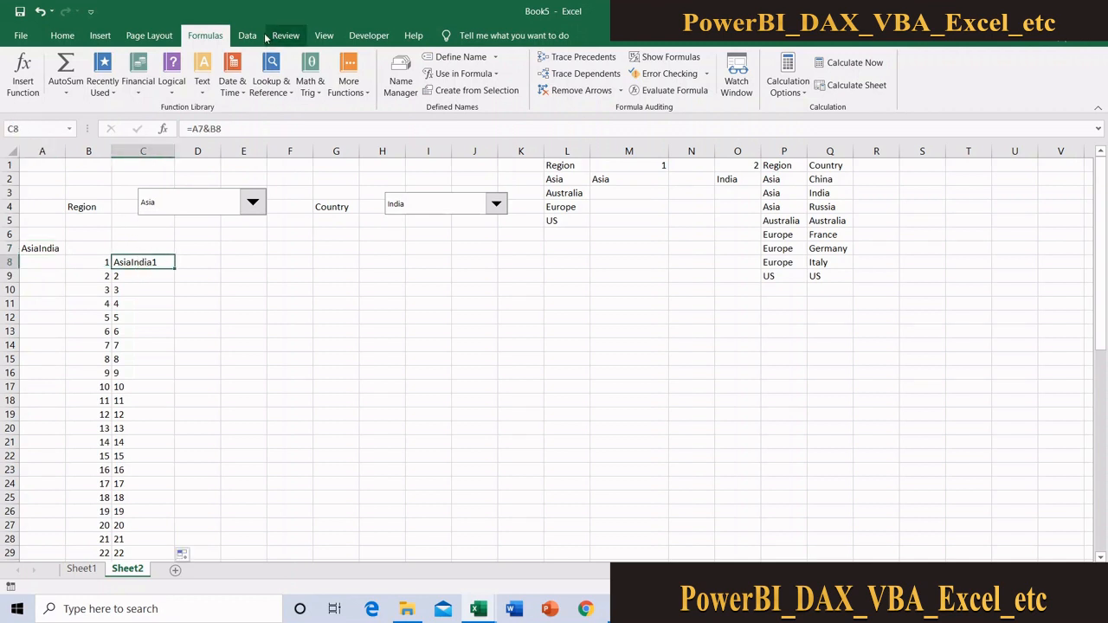
{"action": "left_click", "coordinate": [201, 128]}
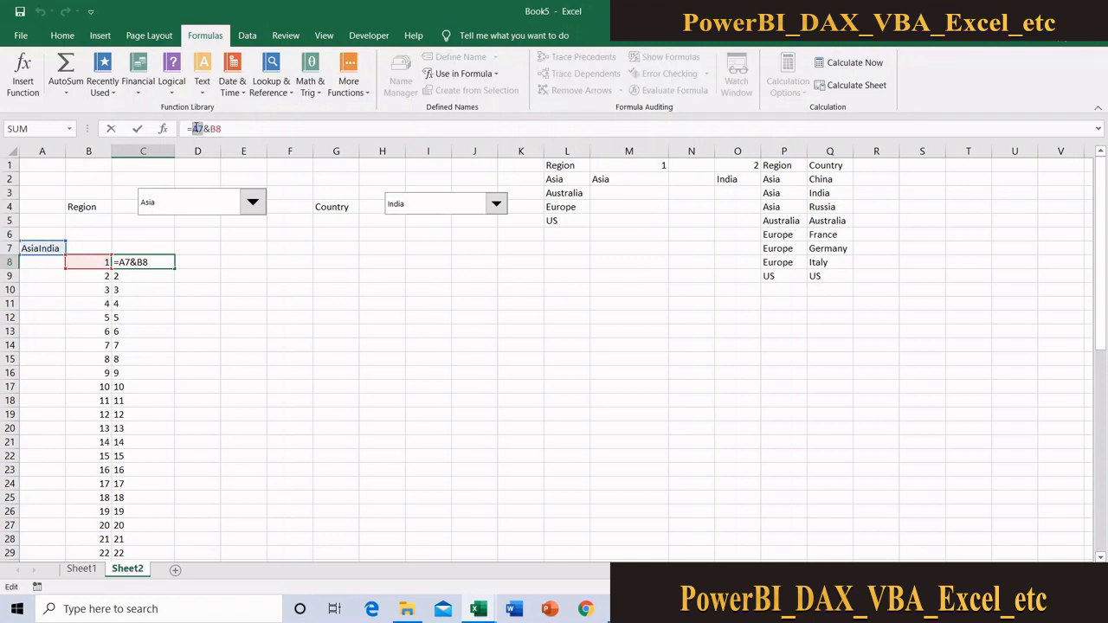
{"action": "key", "text": "F4"}
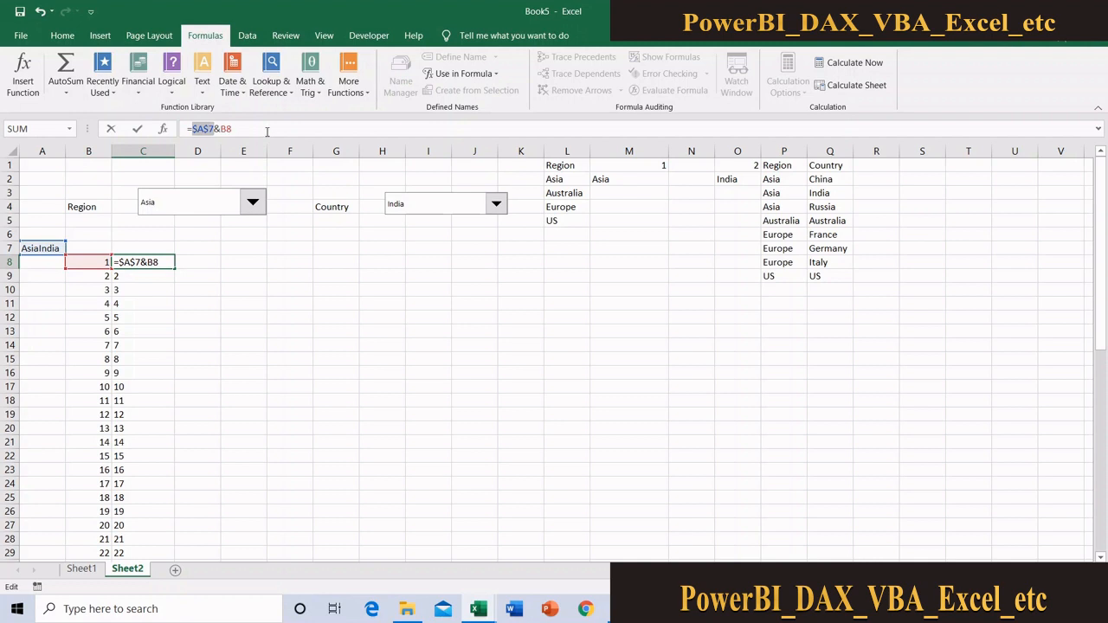
{"action": "key", "text": "Return"}
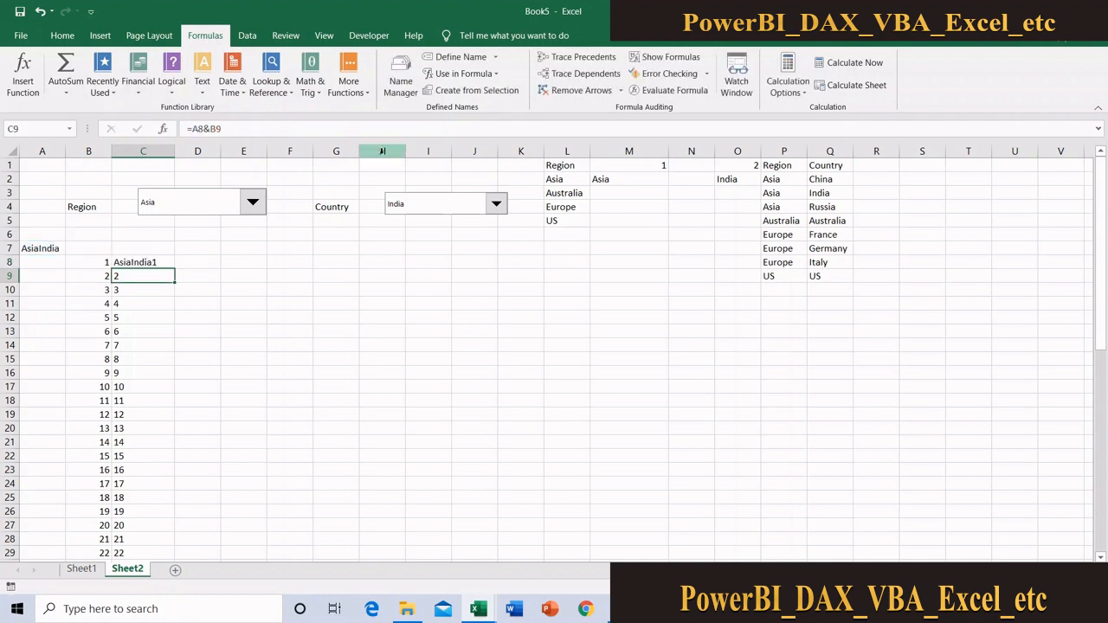
{"action": "left_click", "coordinate": [167, 261]}
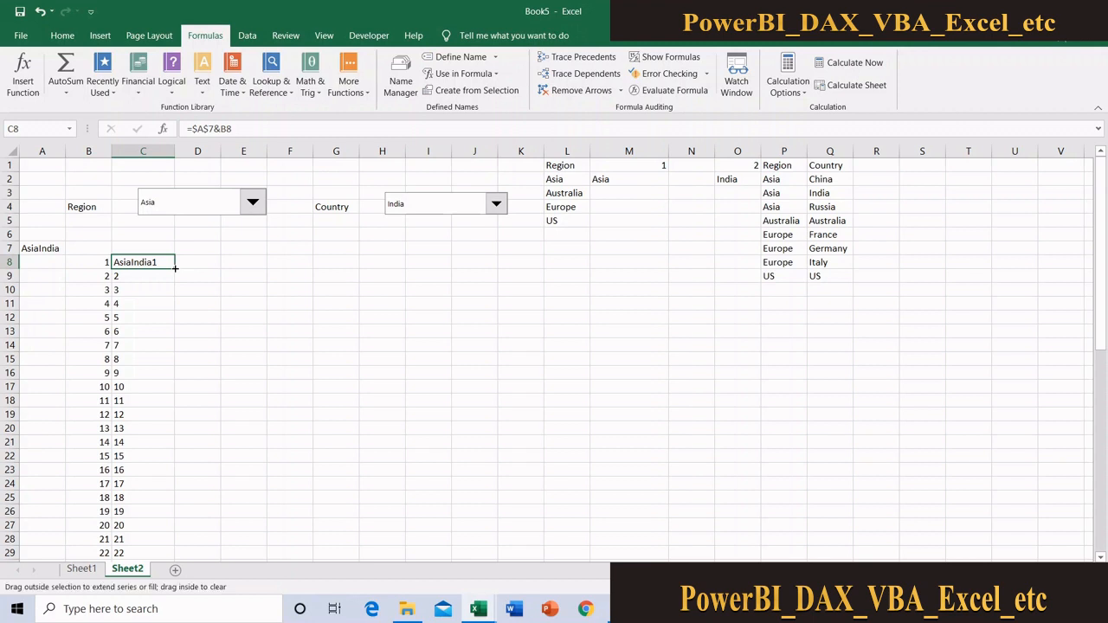
Fill the =$A$7&B8 key formula from C8 down column C and review the source data columns in Sheet1
{"action": "double_click", "coordinate": [174, 269]}
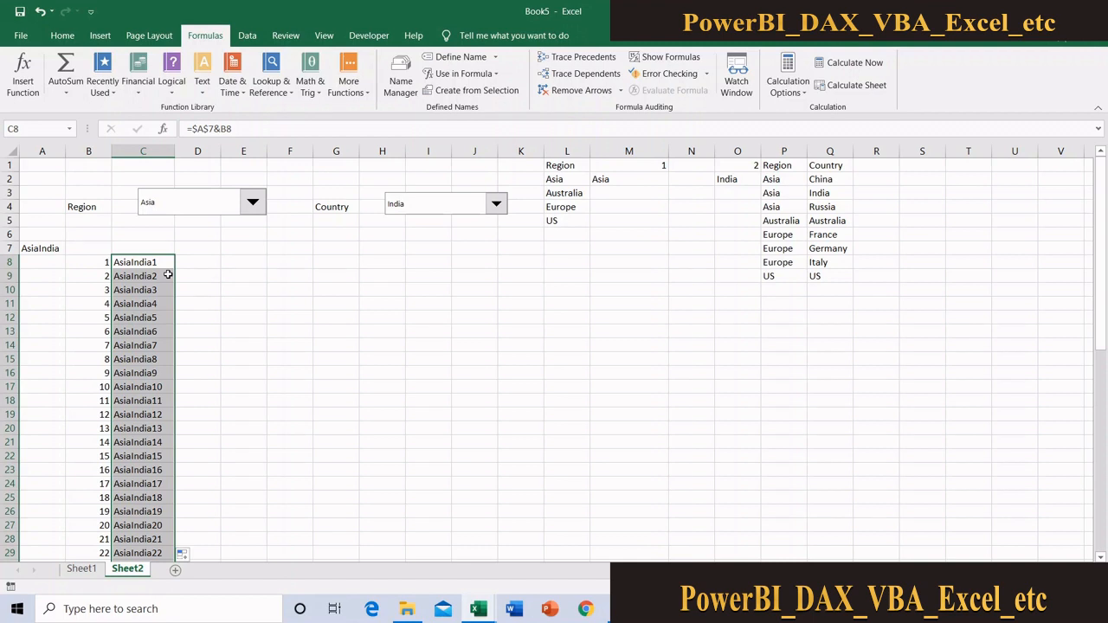
{"action": "left_click", "coordinate": [81, 568]}
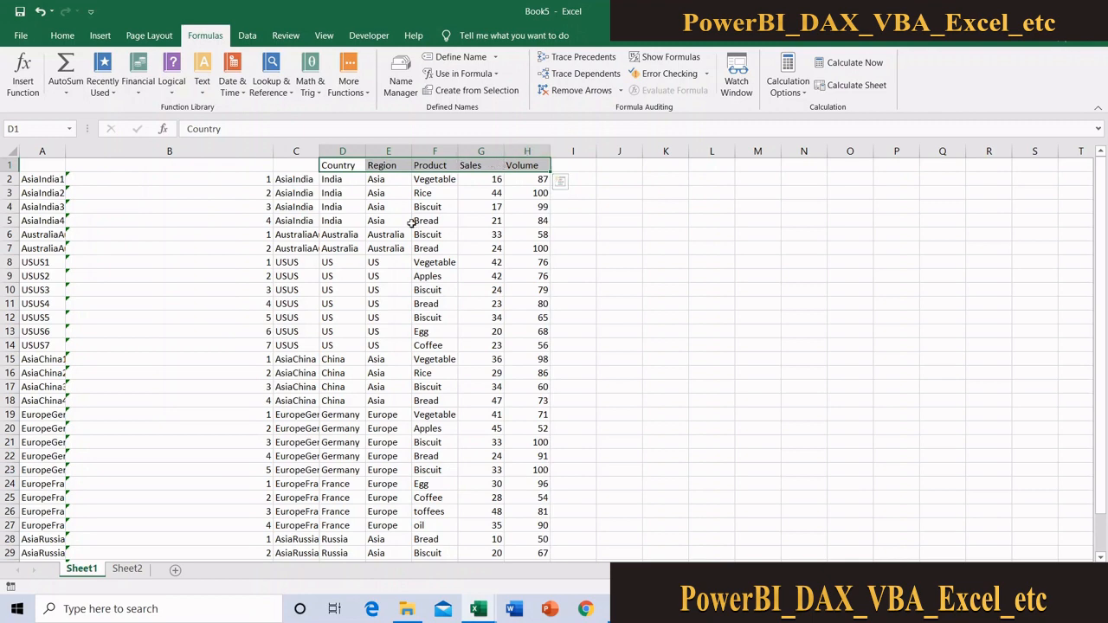
{"action": "left_click", "coordinate": [128, 569]}
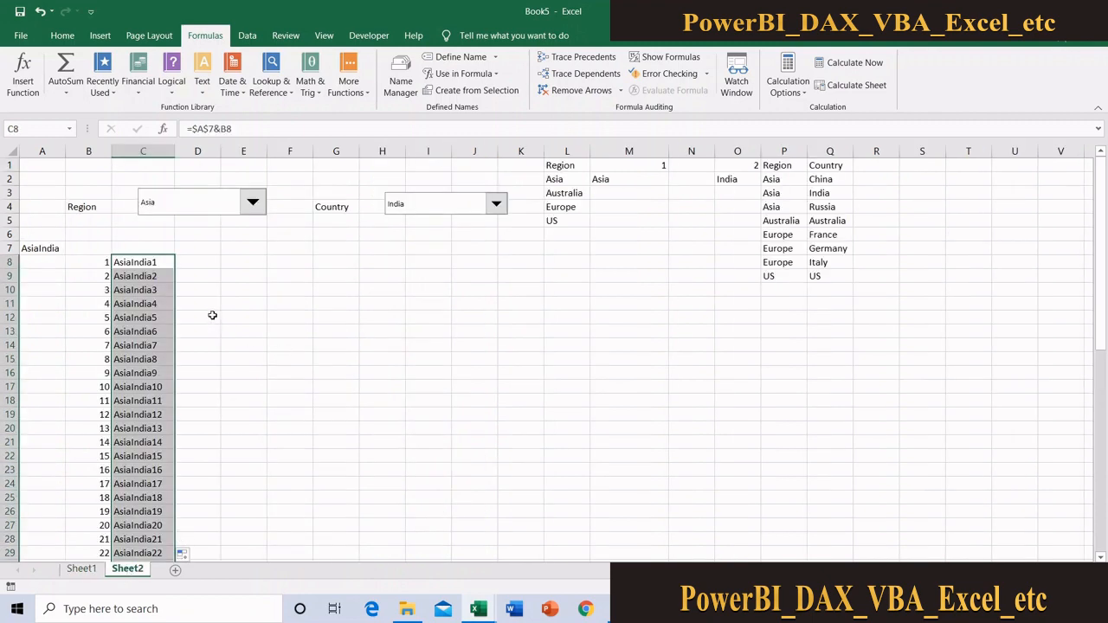
Enter =VLOOKUP(C8,Sheet1!A:I,6,0) in D8 of Sheet2 to return the product for the first key
{"action": "left_click", "coordinate": [209, 261]}
{"action": "type", "text": "="}
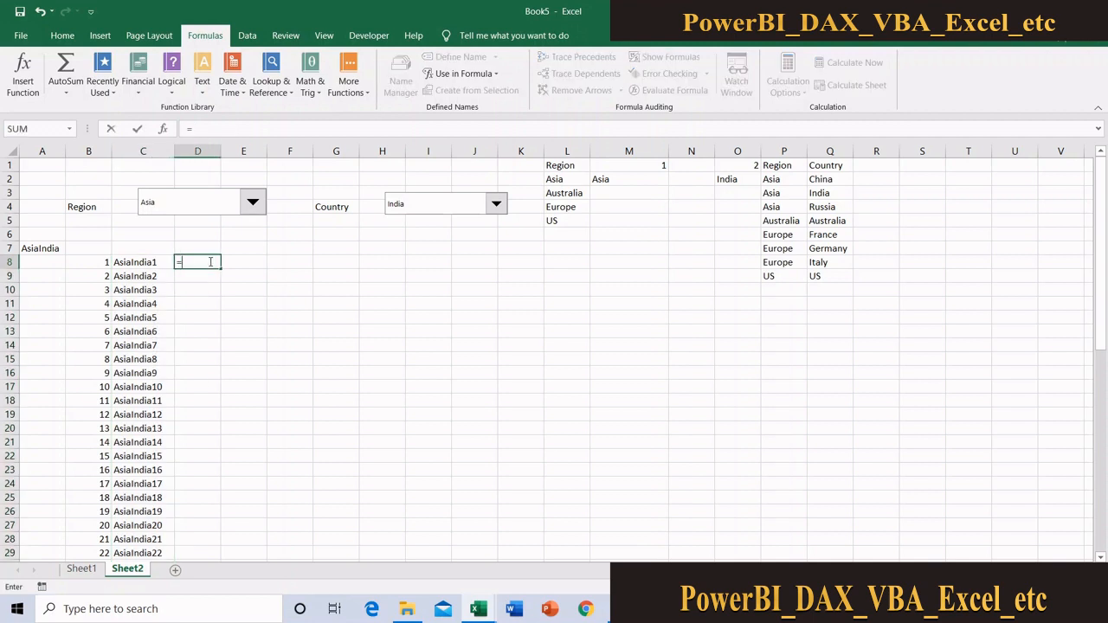
{"action": "type", "text": "vlo"}
{"action": "key", "text": "Tab"}
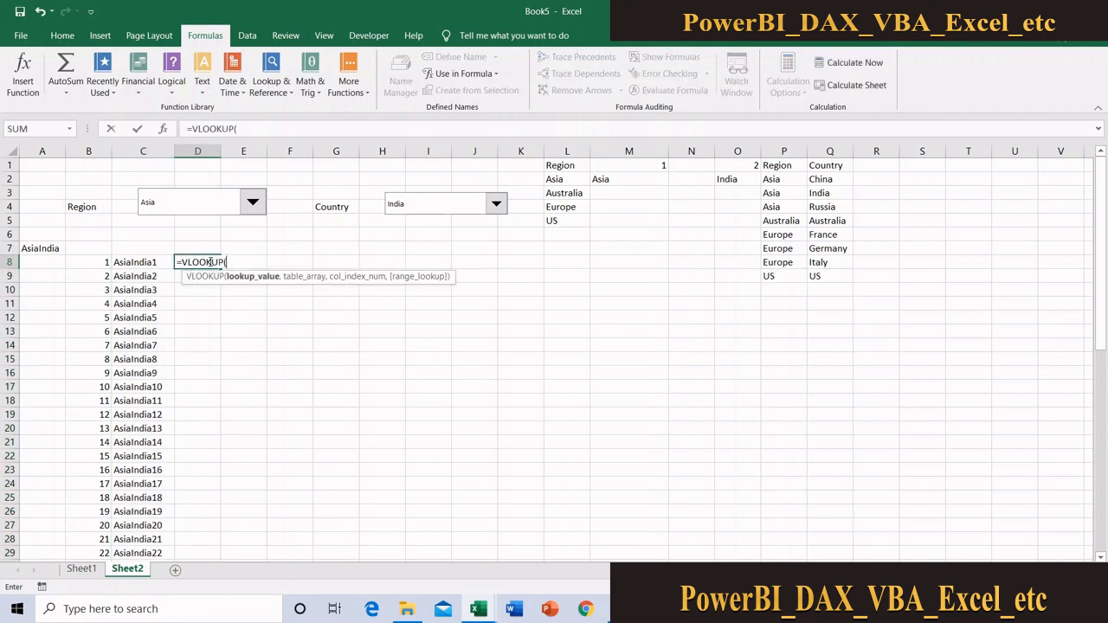
{"action": "left_click", "coordinate": [130, 261]}
{"action": "type", "text": ","}
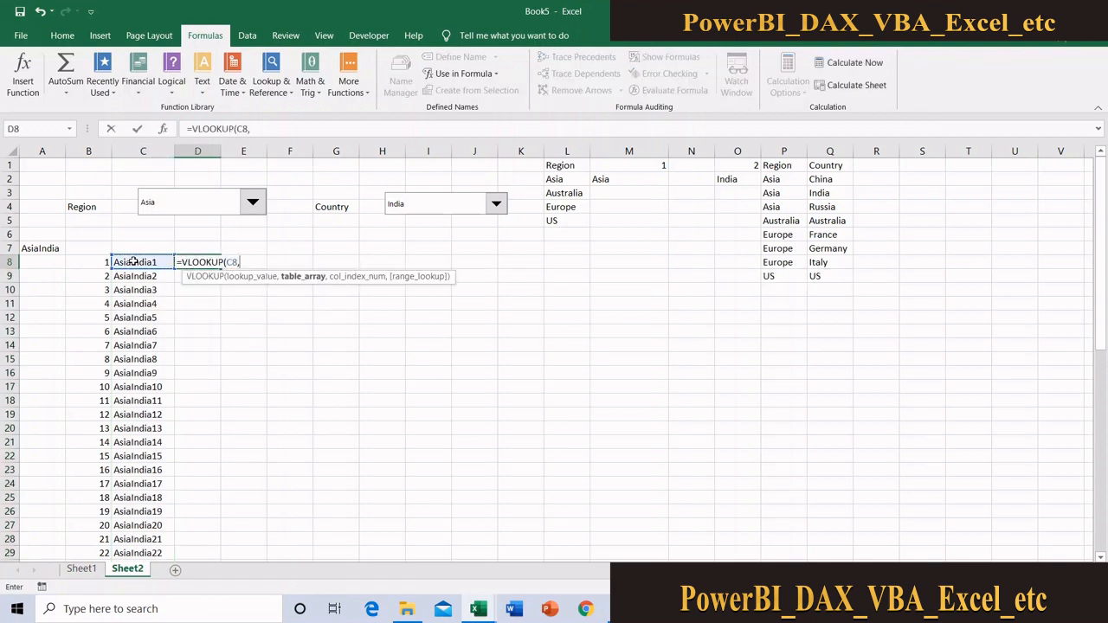
{"action": "left_click", "coordinate": [82, 569]}
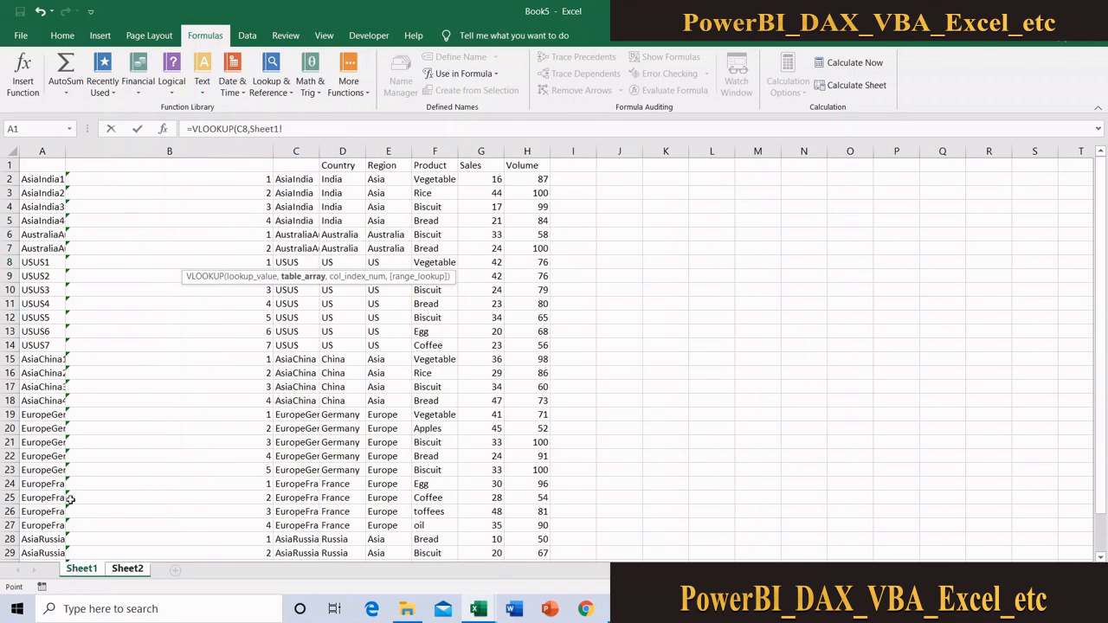
{"action": "left_click", "coordinate": [32, 153]}
{"action": "left_click_drag", "start_coordinate": [32, 153], "coordinate": [552, 188]}
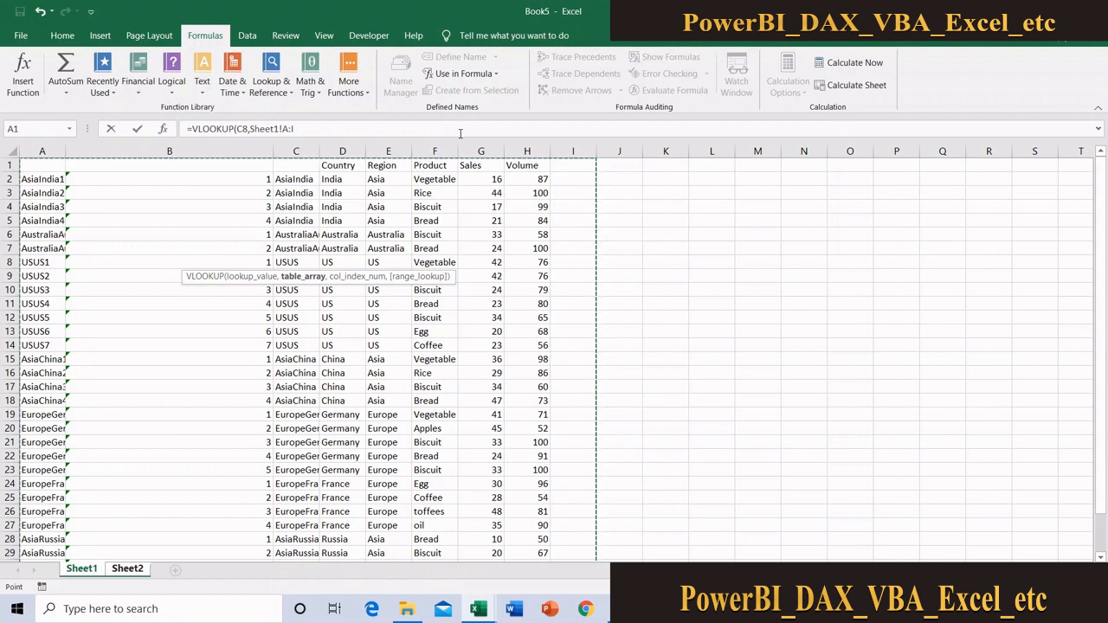
{"action": "type", "text": ",6"}
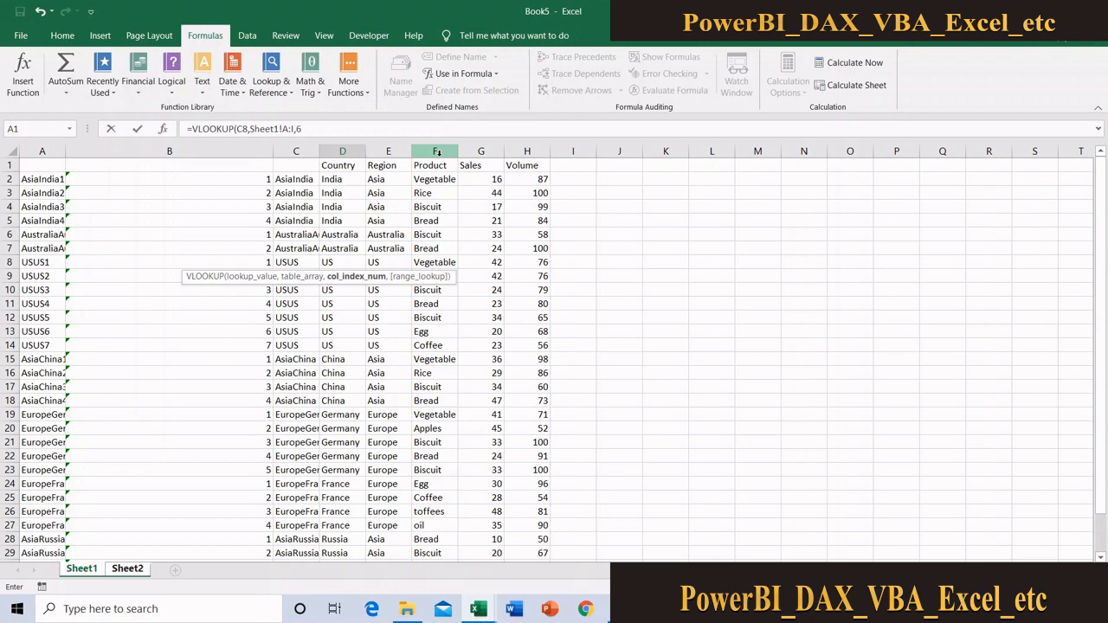
{"action": "type", "text": ",0"}
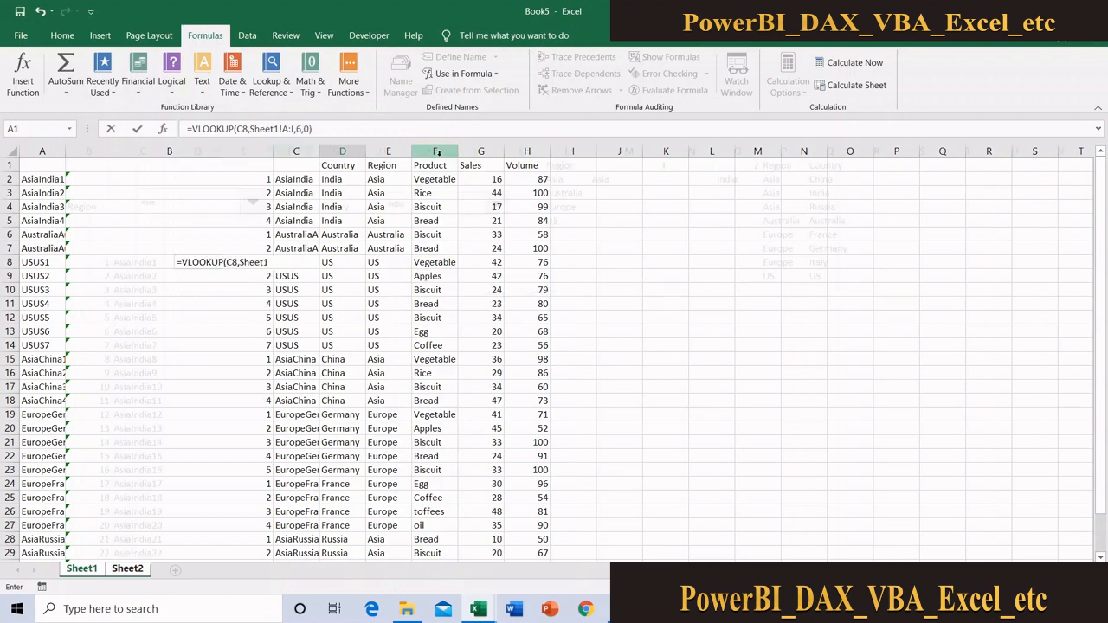
{"action": "key", "text": "Return"}
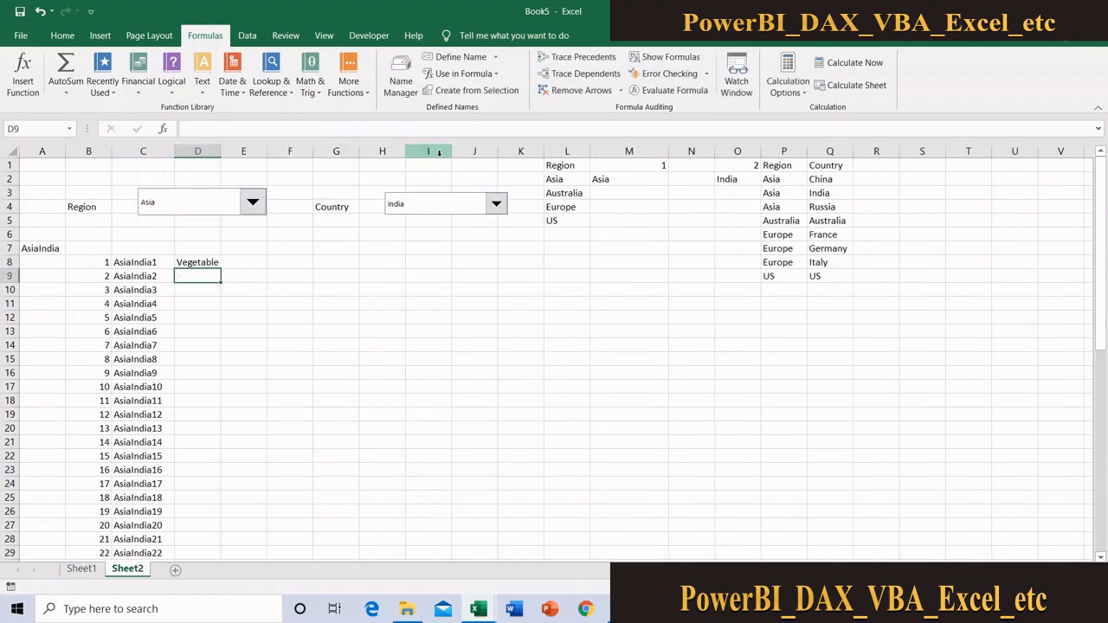
Copy the product lookup formula from D8 across to E8 and F8
{"action": "left_click", "coordinate": [202, 262]}
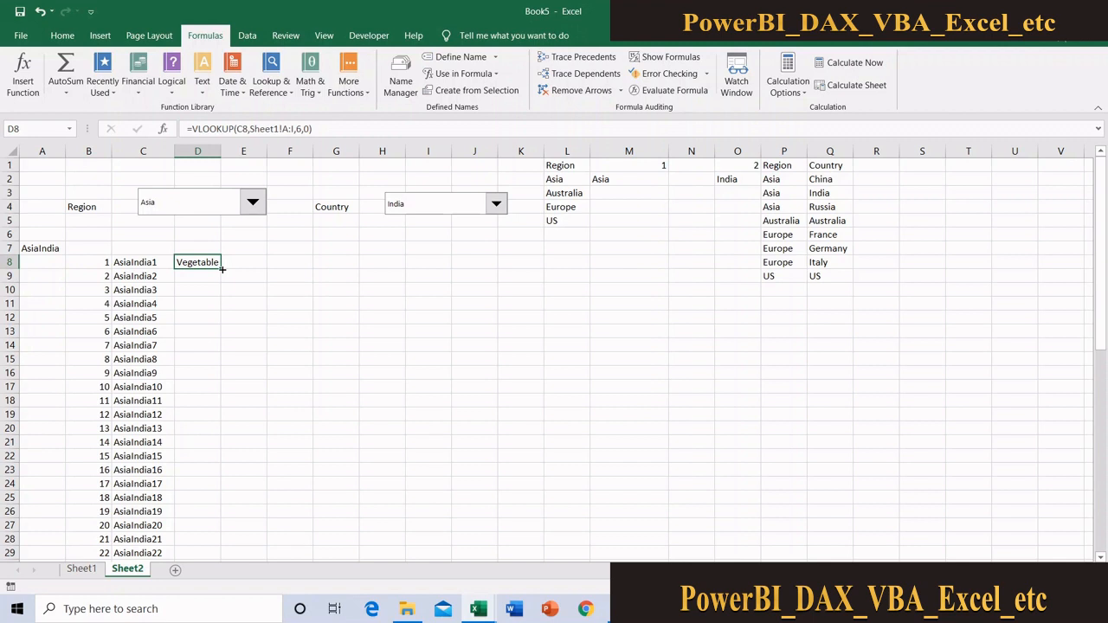
{"action": "left_click_drag", "start_coordinate": [221, 269], "coordinate": [314, 268]}
{"action": "left_click", "coordinate": [243, 260]}
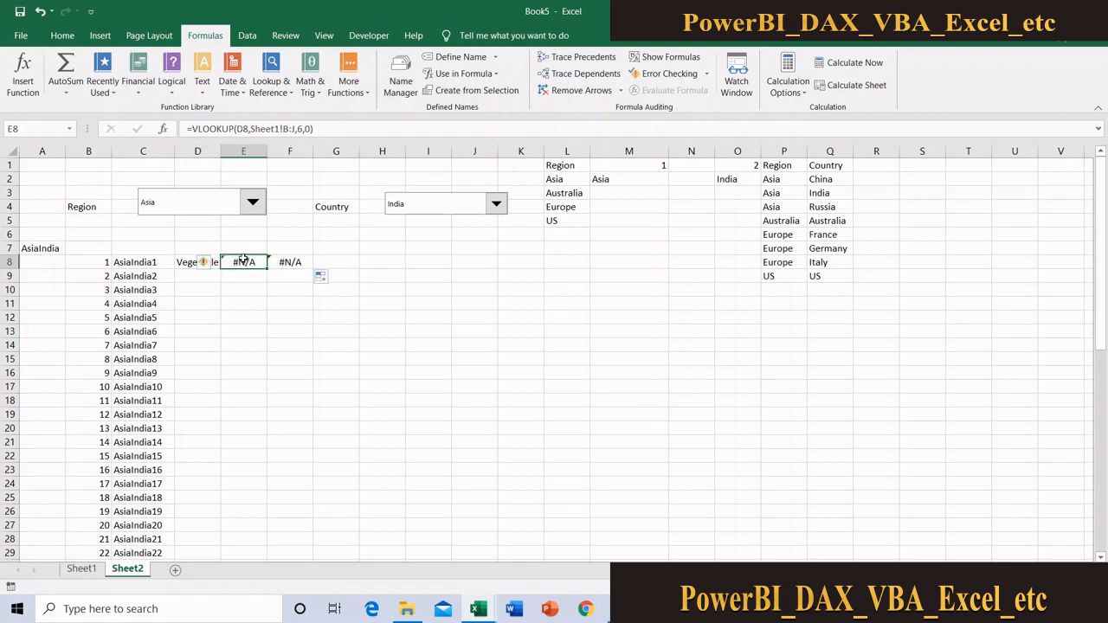
Compare the lookup references in D8 and E8 with the column layout of the Sheet1 data
{"action": "left_click", "coordinate": [82, 572]}
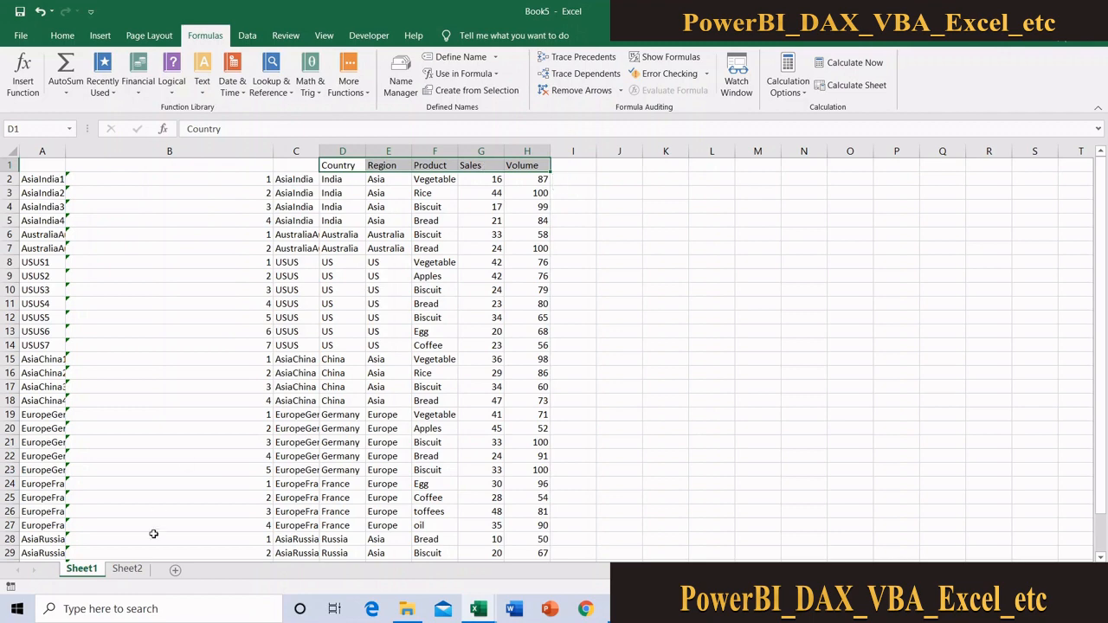
{"action": "left_click", "coordinate": [127, 569]}
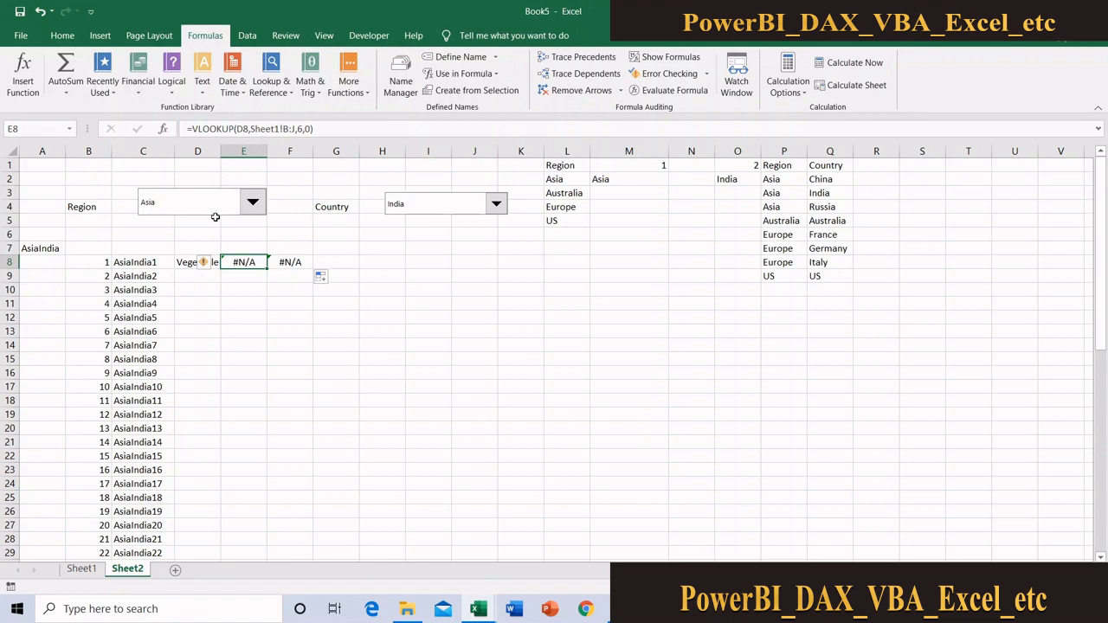
{"action": "left_click", "coordinate": [194, 262]}
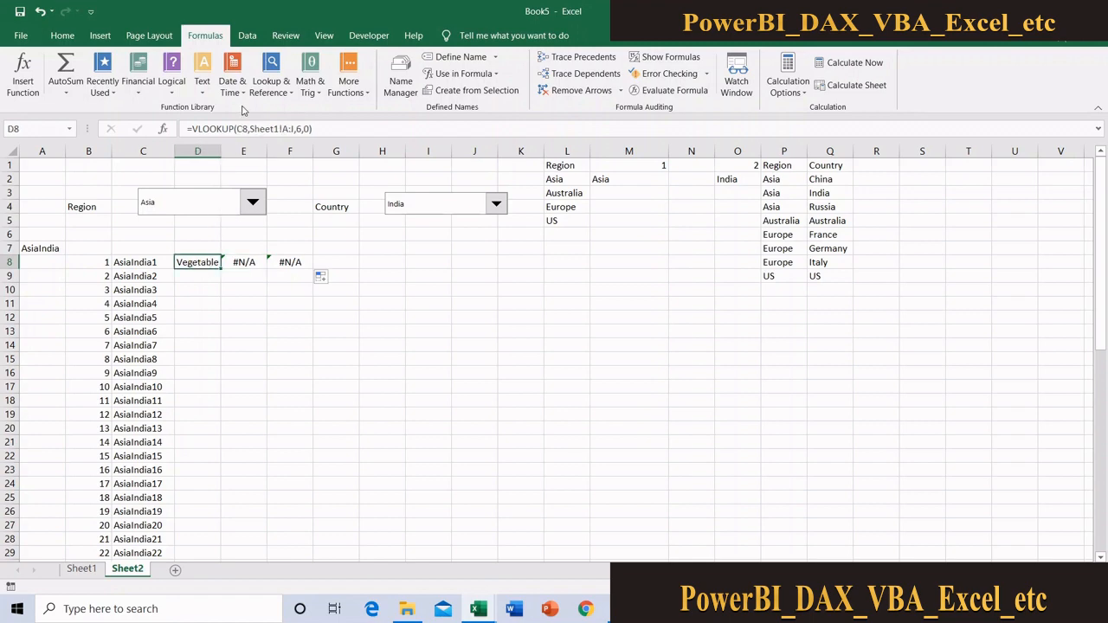
{"action": "left_click", "coordinate": [82, 568]}
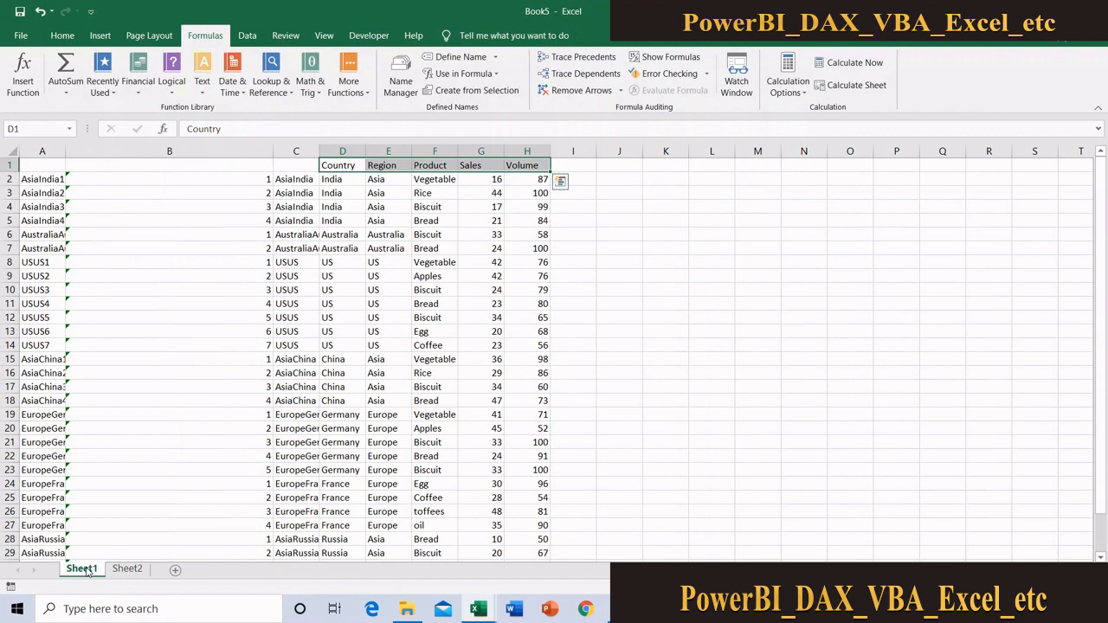
{"action": "left_click", "coordinate": [127, 568]}
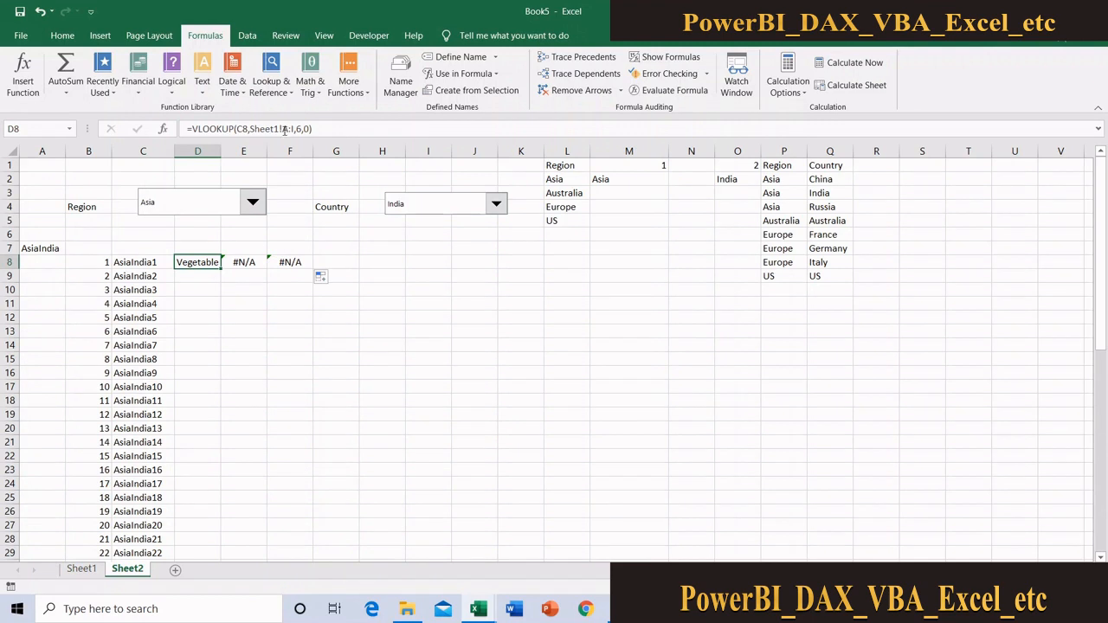
{"action": "left_click", "coordinate": [244, 260]}
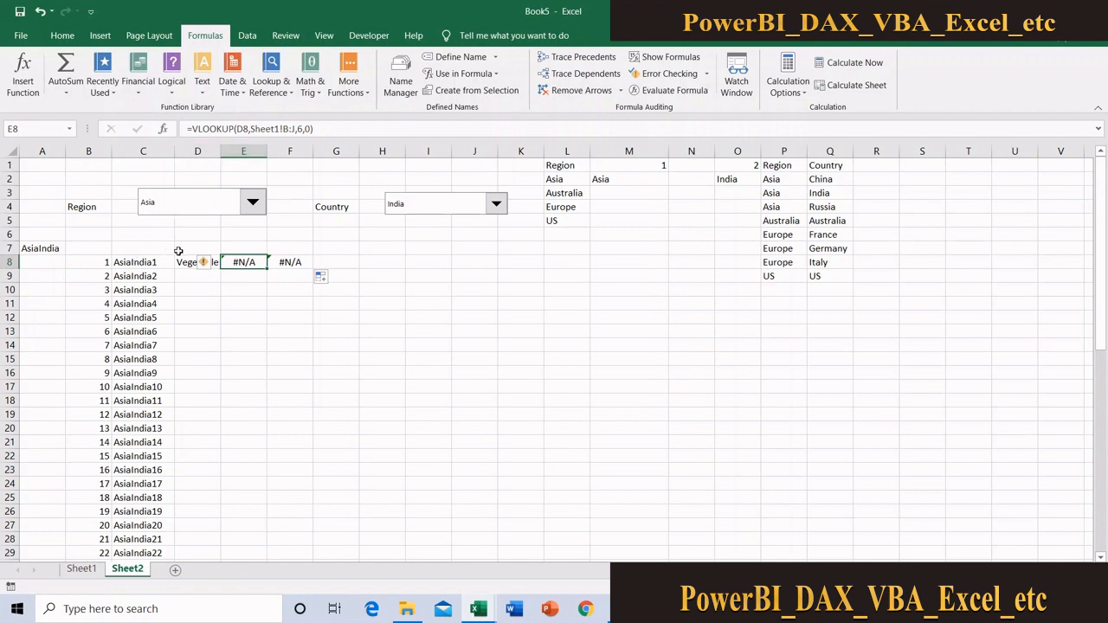
{"action": "double_click", "coordinate": [258, 261]}
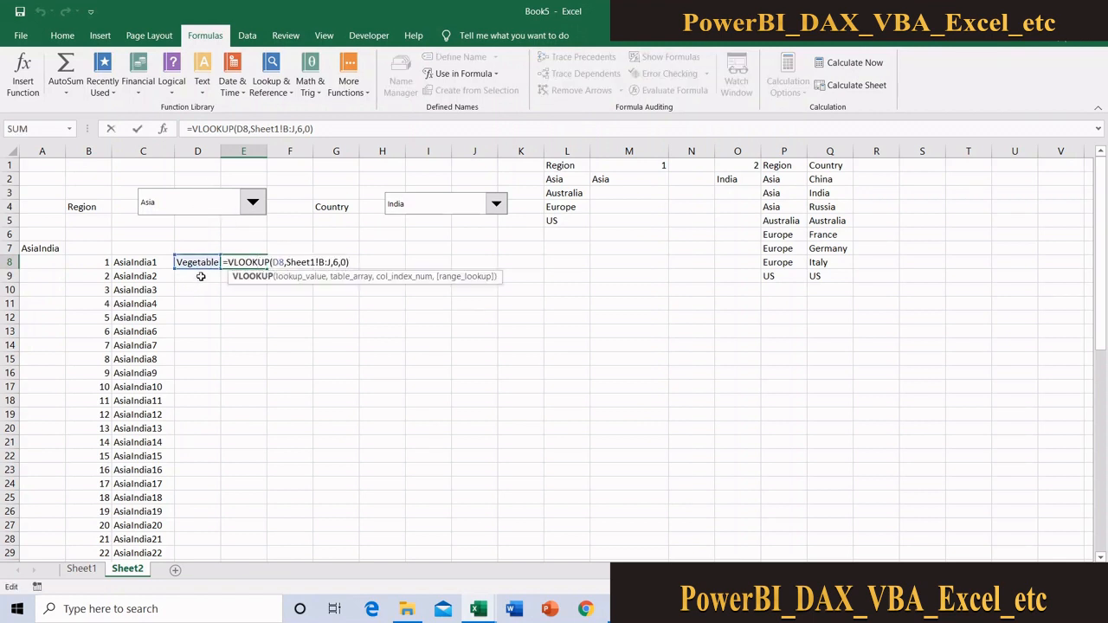
{"action": "key", "text": "Escape"}
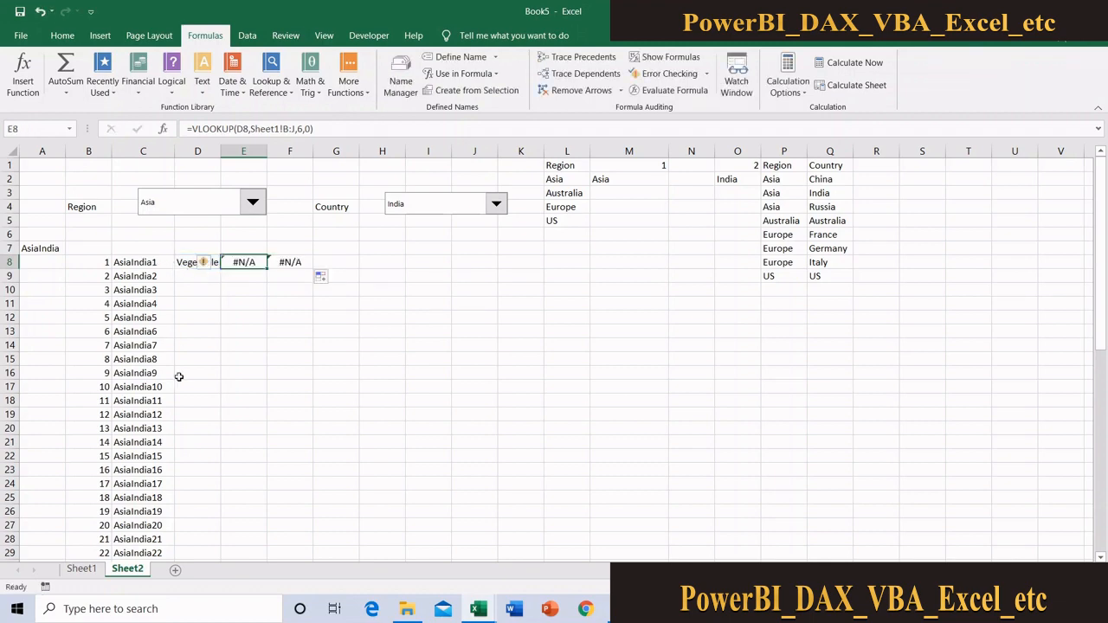
{"action": "left_click", "coordinate": [83, 569]}
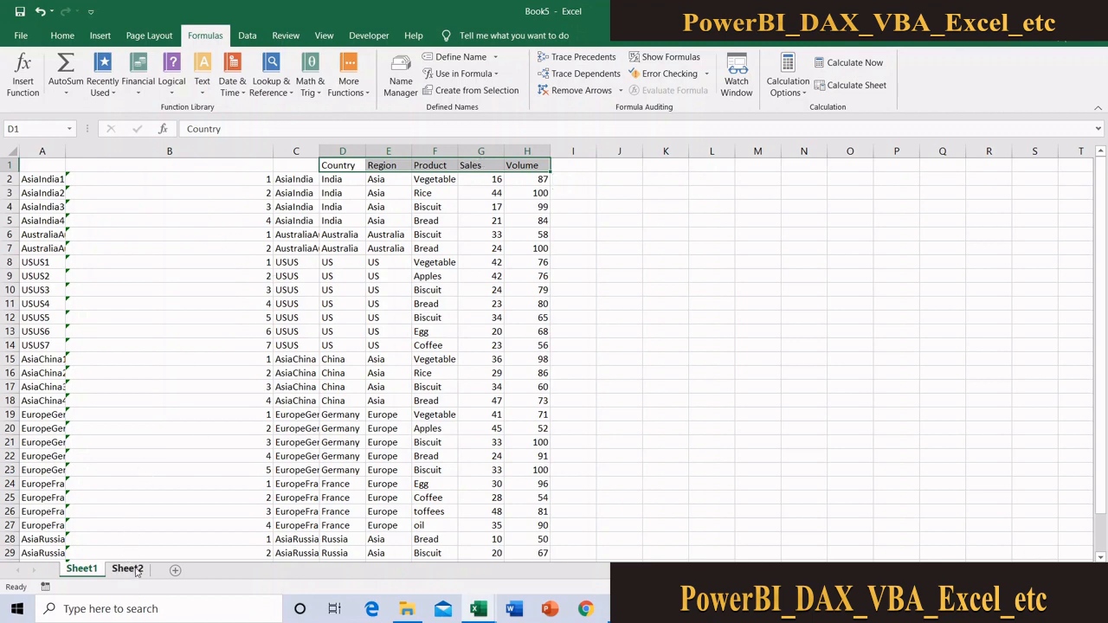
{"action": "left_click", "coordinate": [127, 568]}
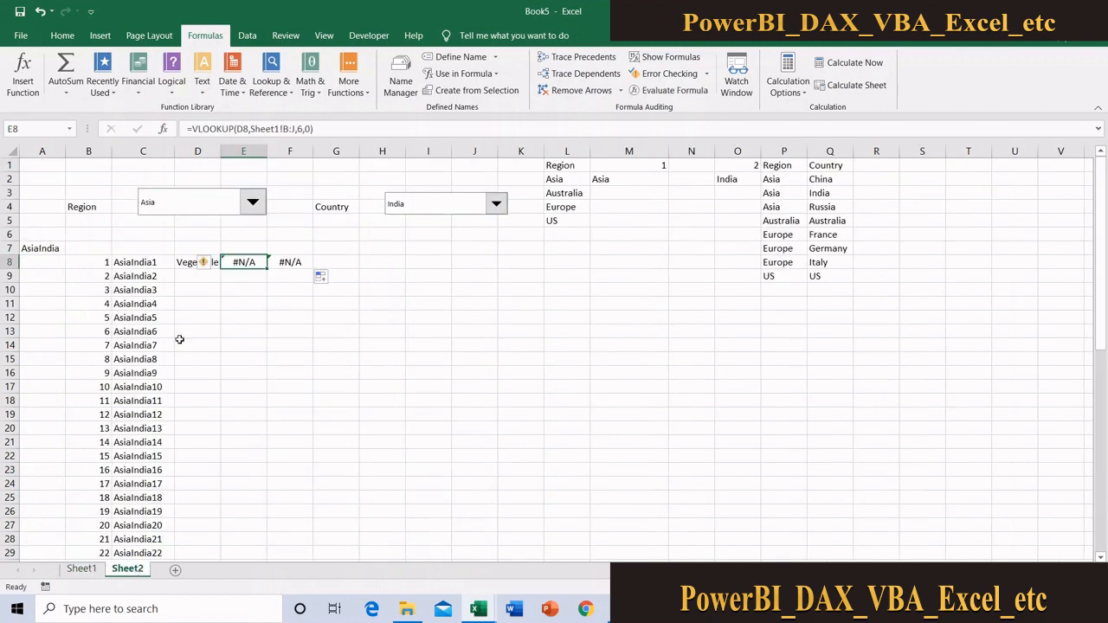
Make the lookup value in D8 fully absolute, so the formula reads =VLOOKUP($C$8,Sheet1!A:I,6,0)
{"action": "left_click", "coordinate": [187, 262]}
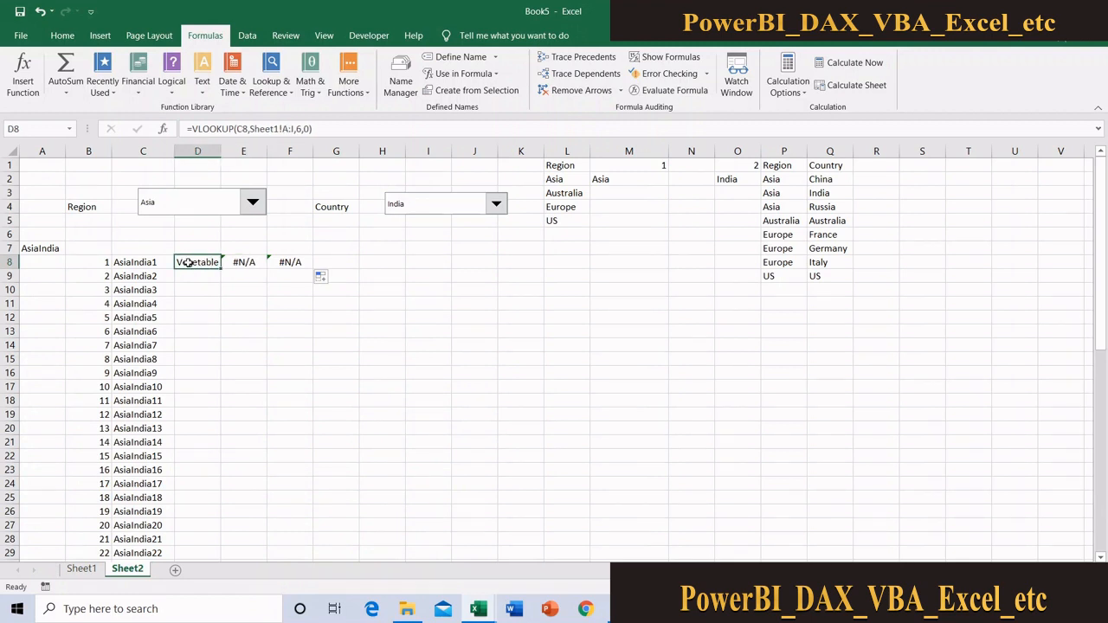
{"action": "left_click", "coordinate": [237, 128]}
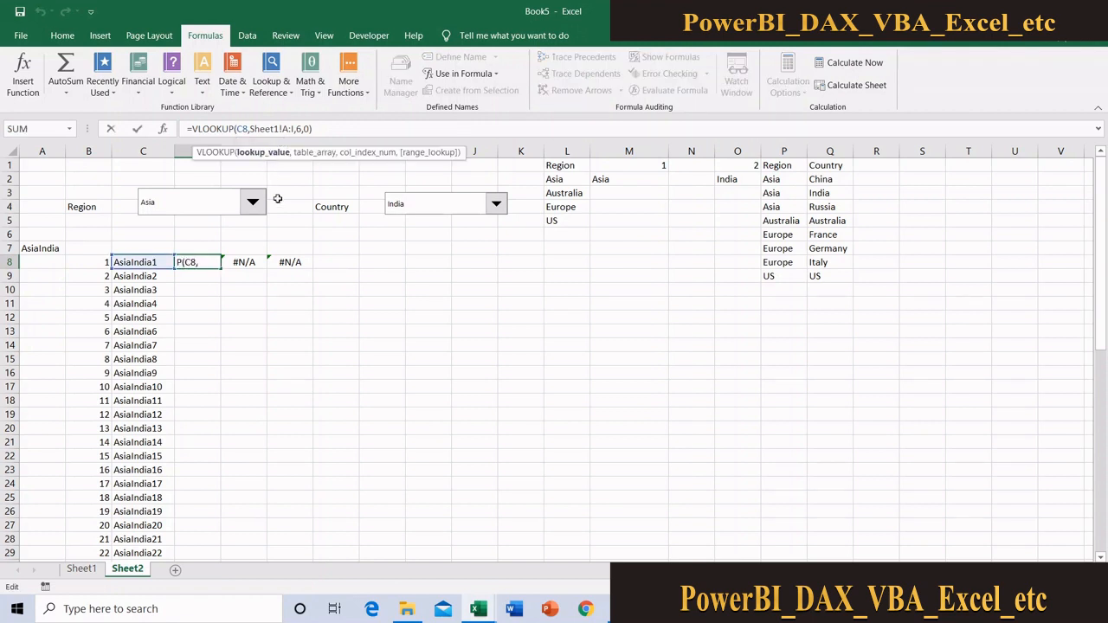
{"action": "type", "text": "$"}
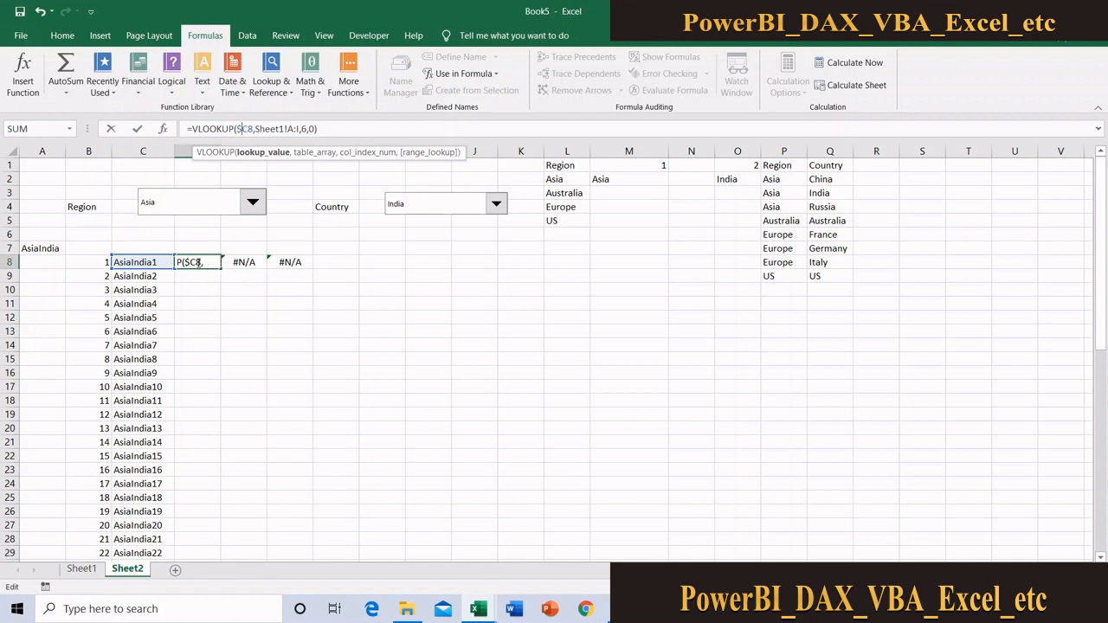
{"action": "left_click", "coordinate": [249, 128]}
{"action": "type", "text": "$"}
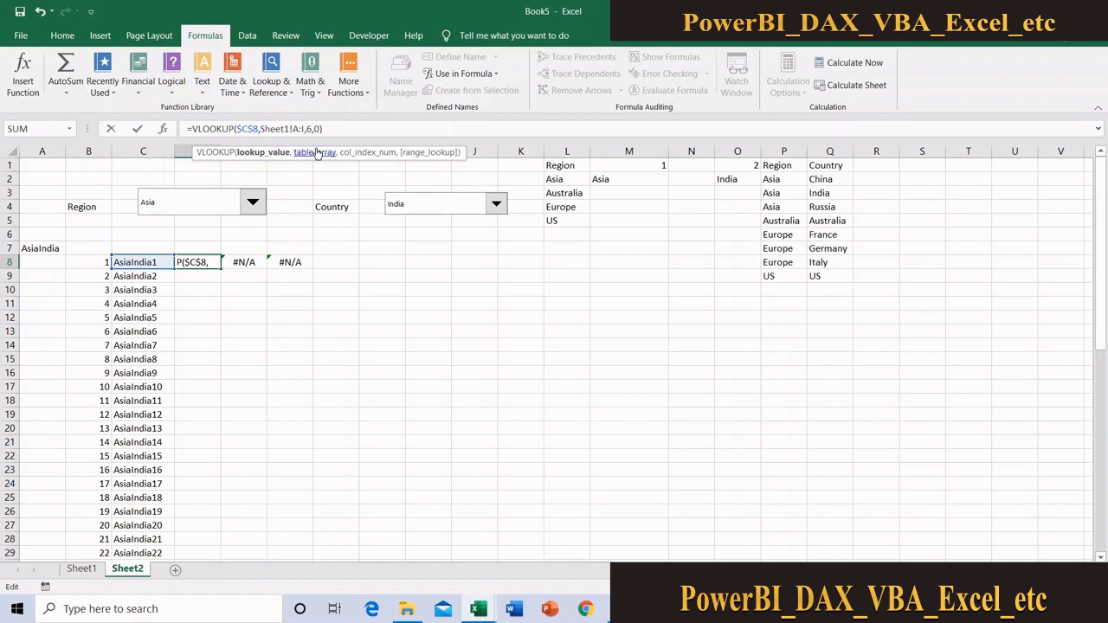
{"action": "key", "text": "Return"}
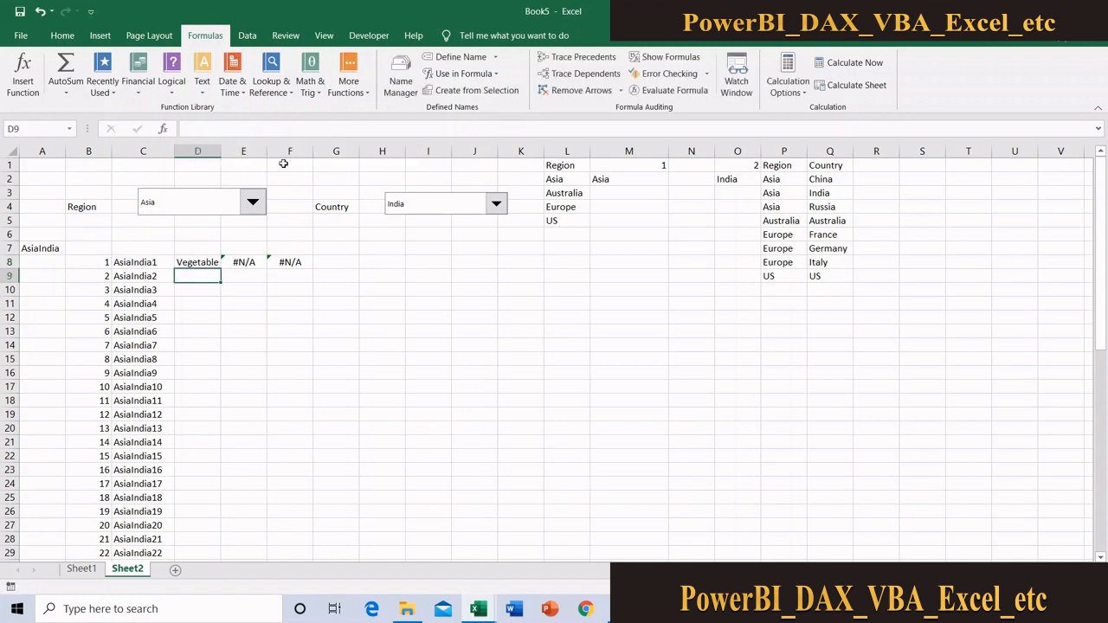
Fill the D8 lookup formula down to D9 and inspect which key cell the copy references
{"action": "left_click_drag", "start_coordinate": [211, 260], "coordinate": [221, 283]}
{"action": "left_click", "coordinate": [224, 271]}
{"action": "left_click", "coordinate": [211, 262]}
{"action": "left_click", "coordinate": [217, 264]}
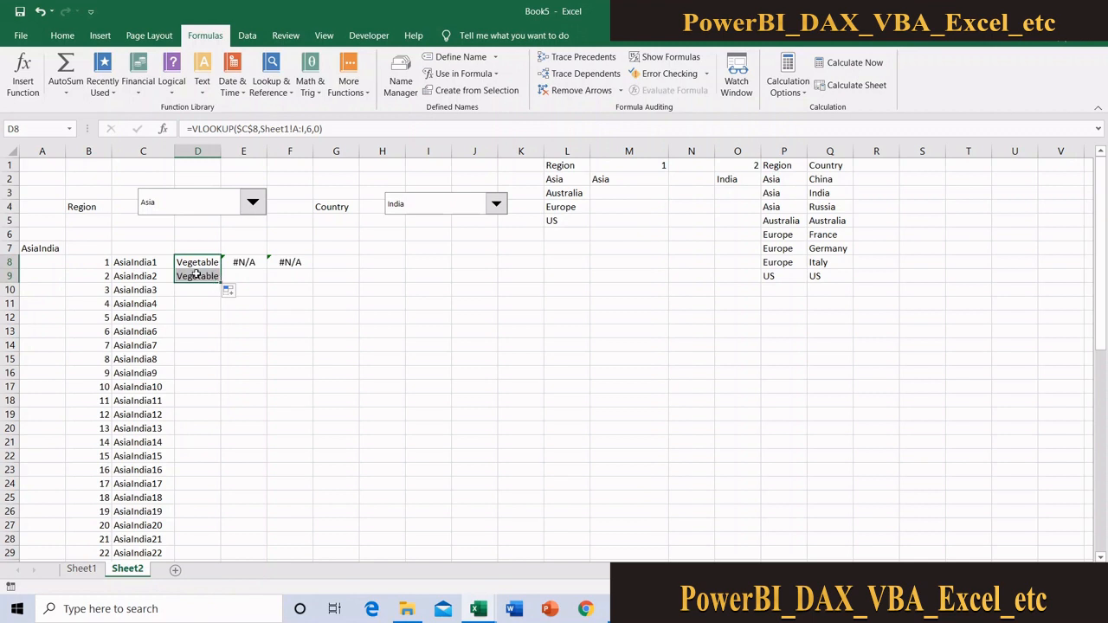
{"action": "left_click", "coordinate": [197, 274]}
{"action": "key", "text": "XF86AudioRaiseVolume"}
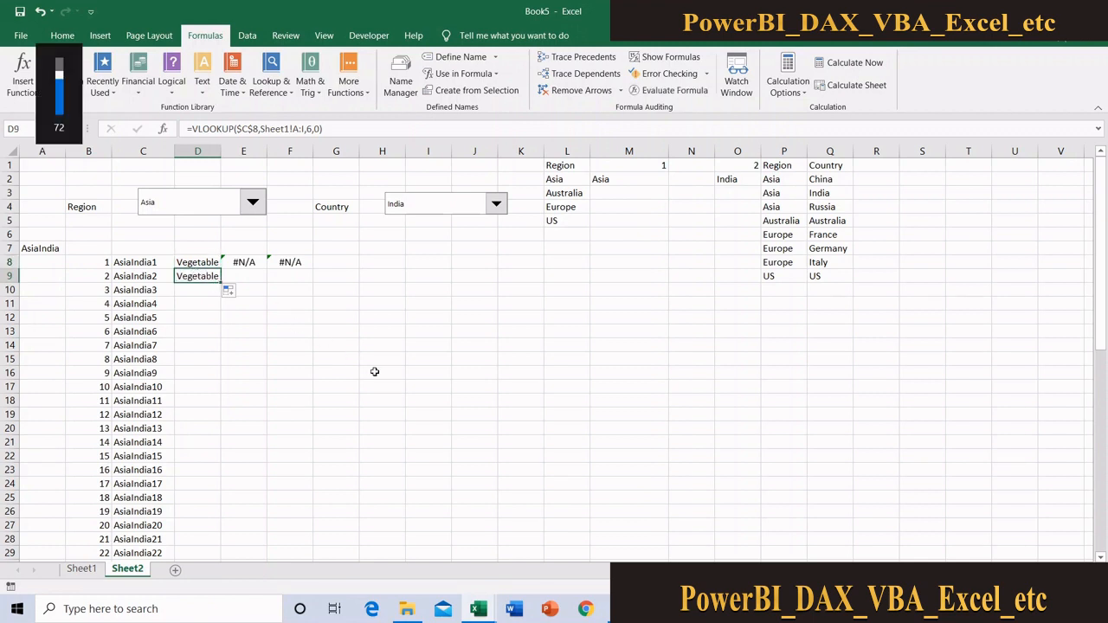
{"action": "double_click", "coordinate": [198, 276]}
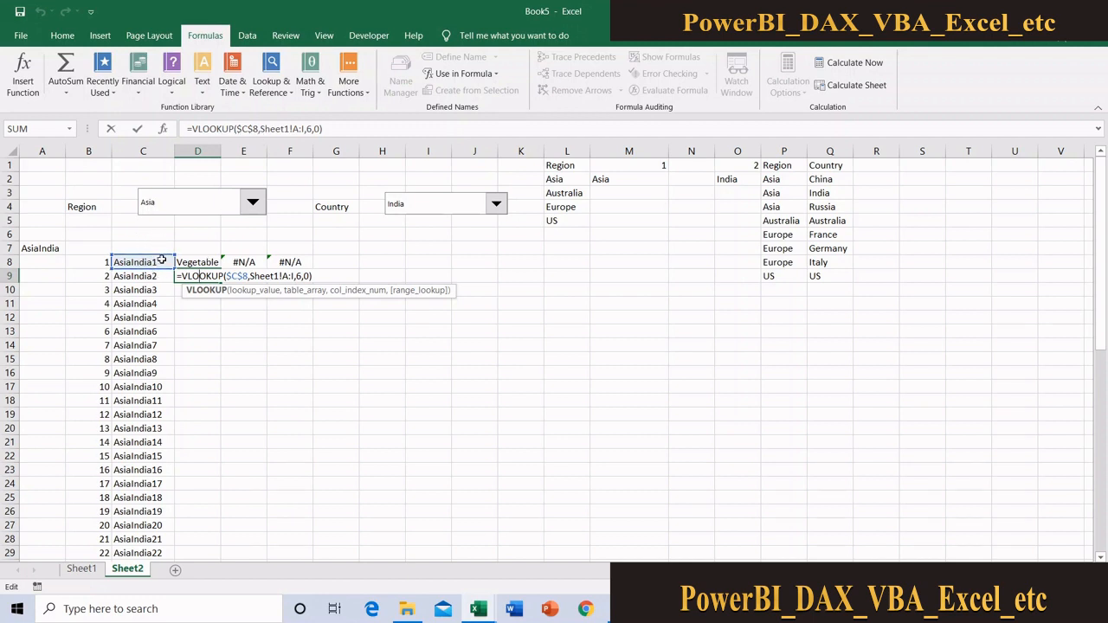
{"action": "type", "text": "`"}
{"action": "key", "text": "Escape"}
Remove the row lock from the lookup value in D8, so the formula reads =VLOOKUP($C8,Sheet1!A:I,6,0)
{"action": "left_click", "coordinate": [205, 263]}
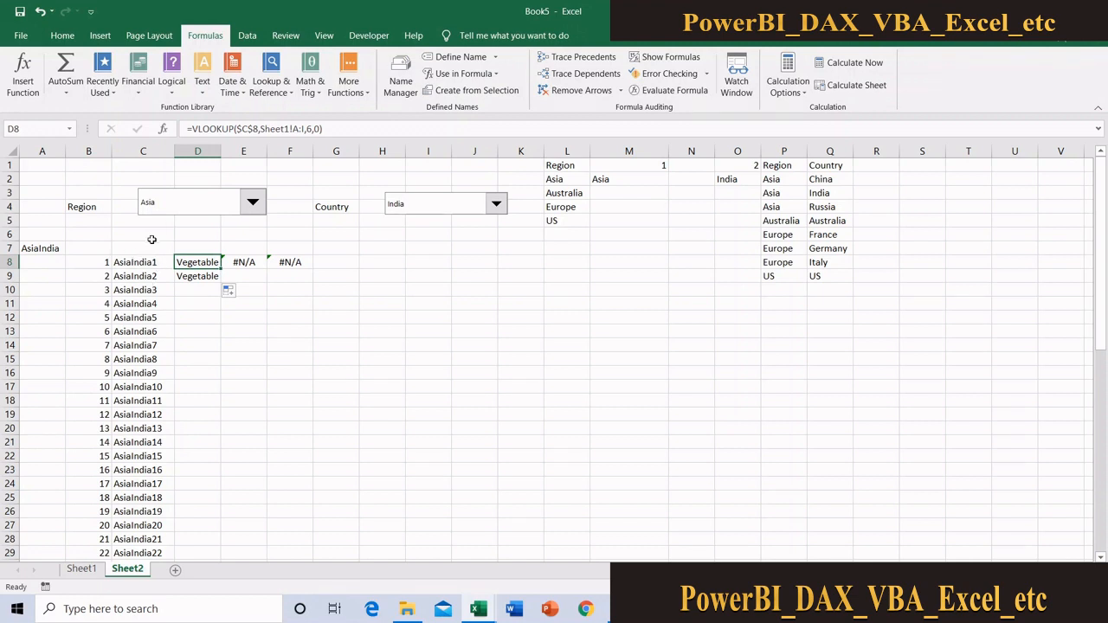
{"action": "left_click", "coordinate": [254, 128]}
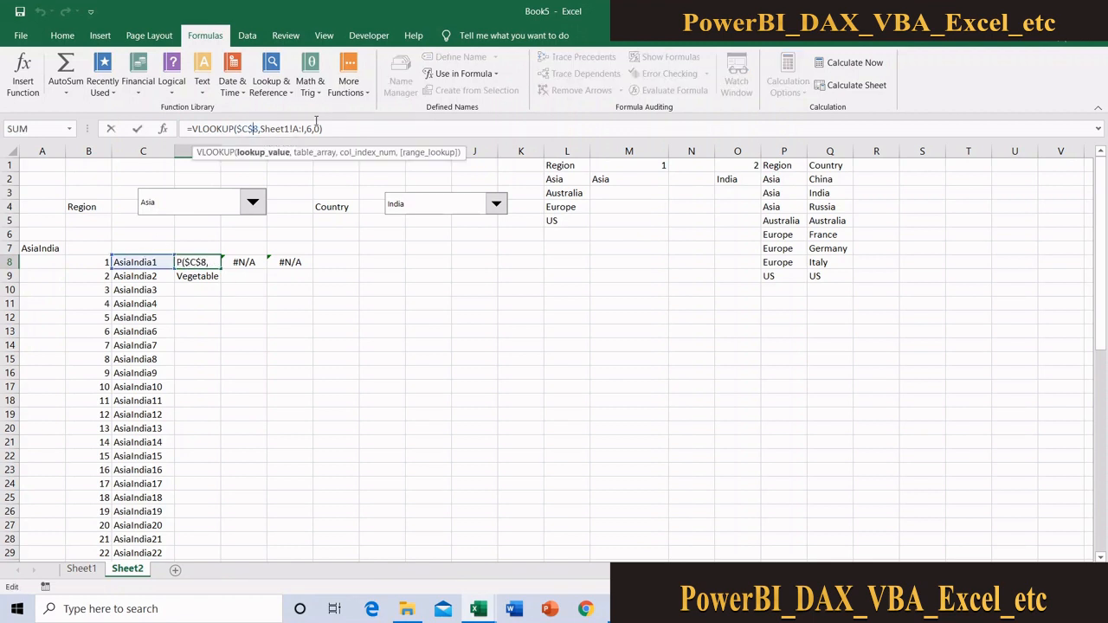
{"action": "key", "text": "BackSpace"}
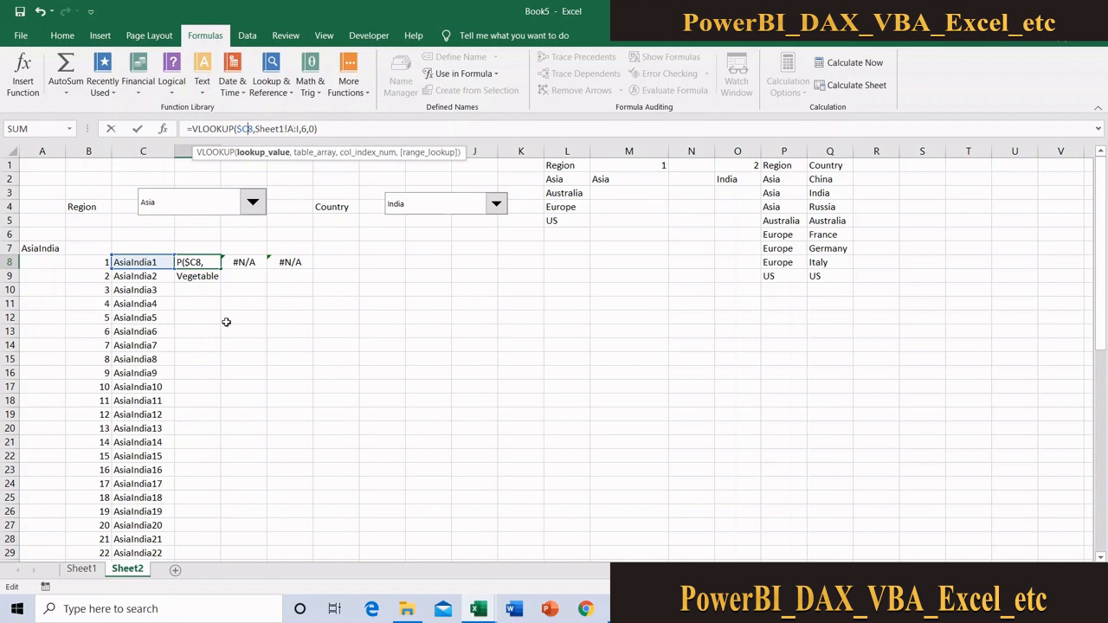
{"action": "key", "text": "Return"}
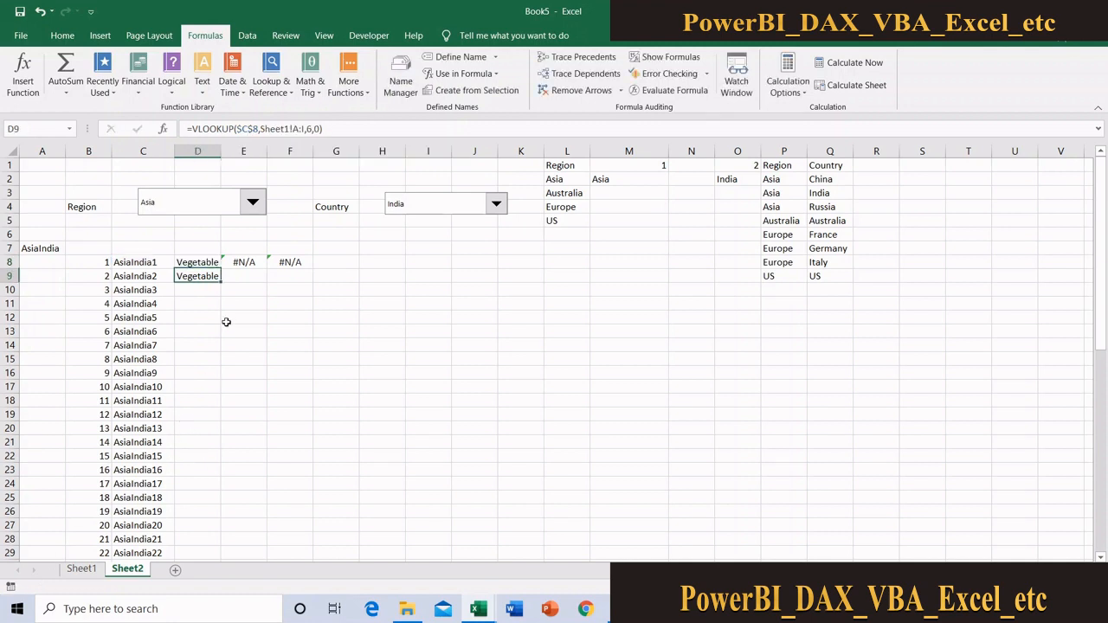
Change the lookup table in D9 to the absolute column range $A:$H after checking the extent of the Sheet1 data
{"action": "left_click", "coordinate": [82, 568]}
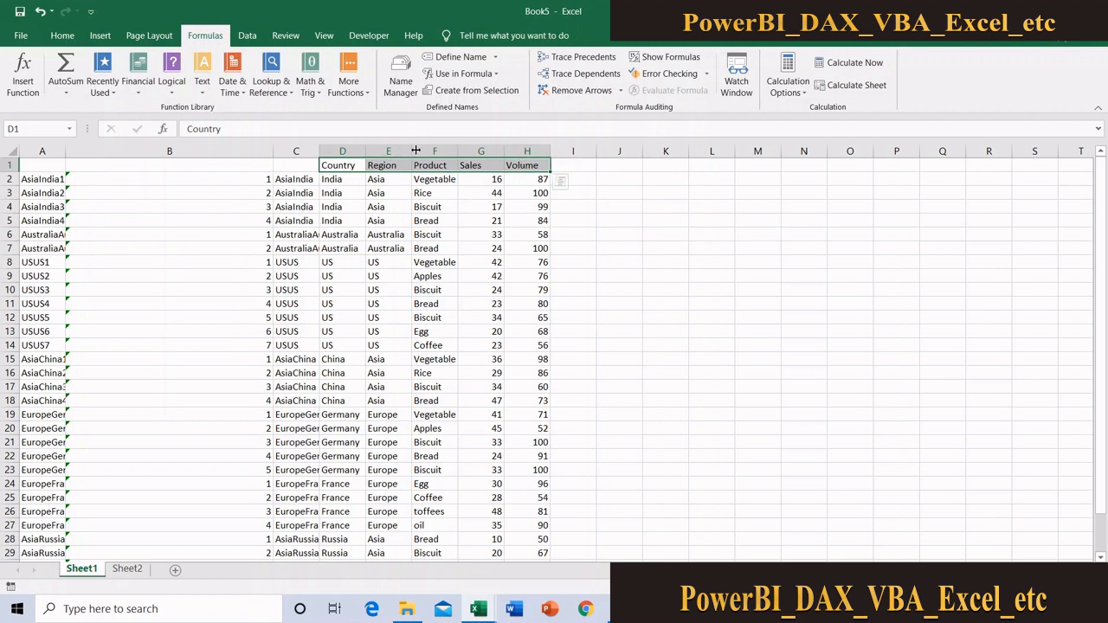
{"action": "left_click", "coordinate": [127, 568]}
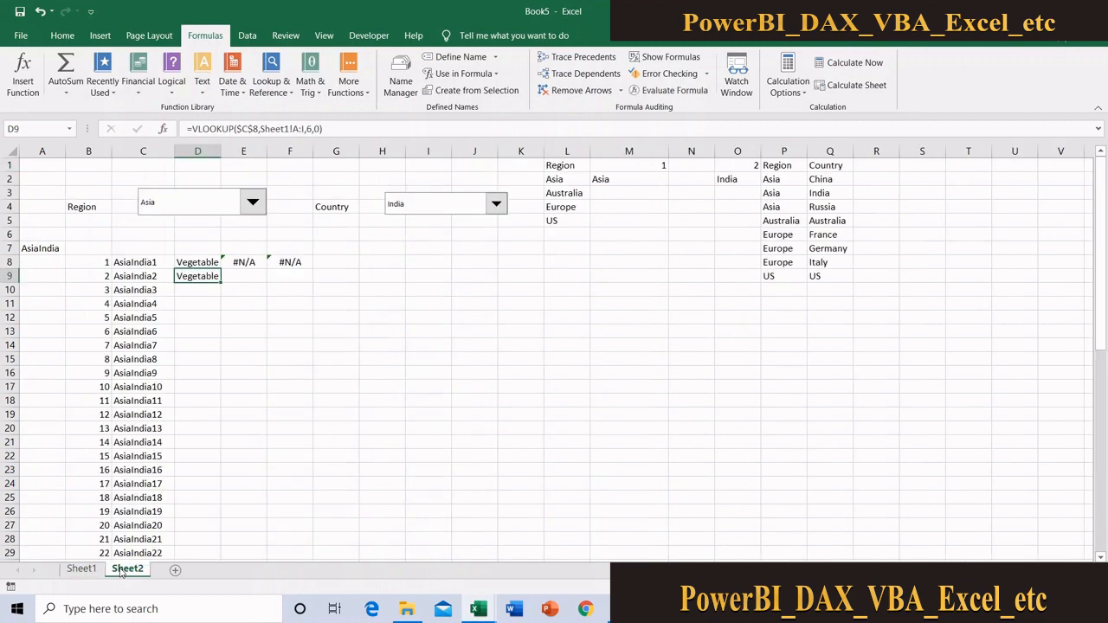
{"action": "left_click", "coordinate": [305, 128]}
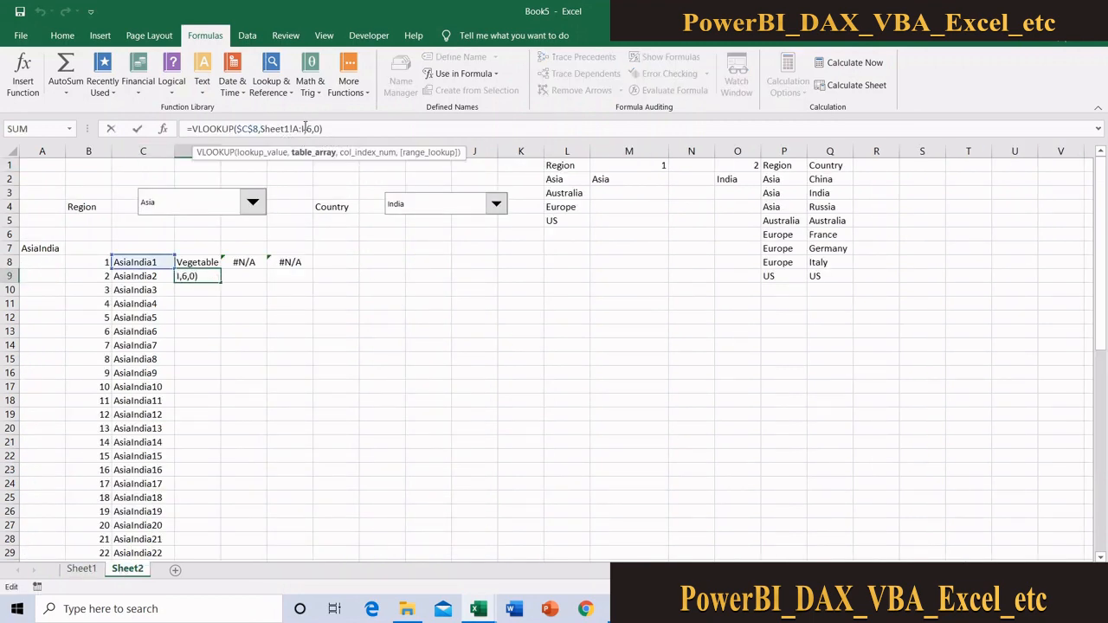
{"action": "key", "text": "BackSpace"}
{"action": "type", "text": "h"}
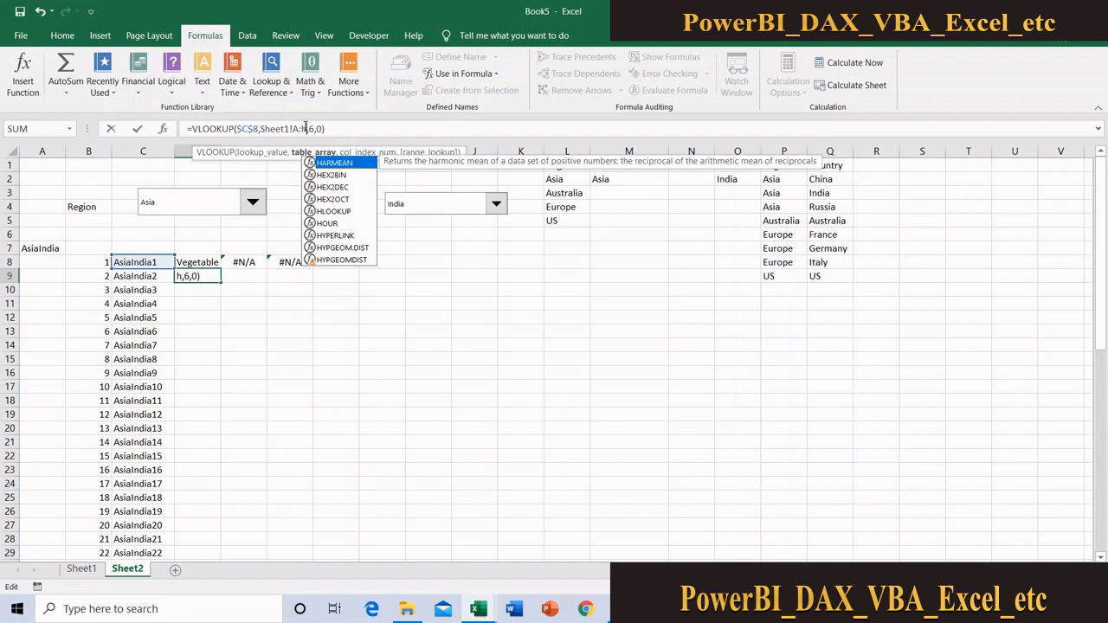
{"action": "key", "text": "shift+Left"}
{"action": "key", "text": "shift+Left"}
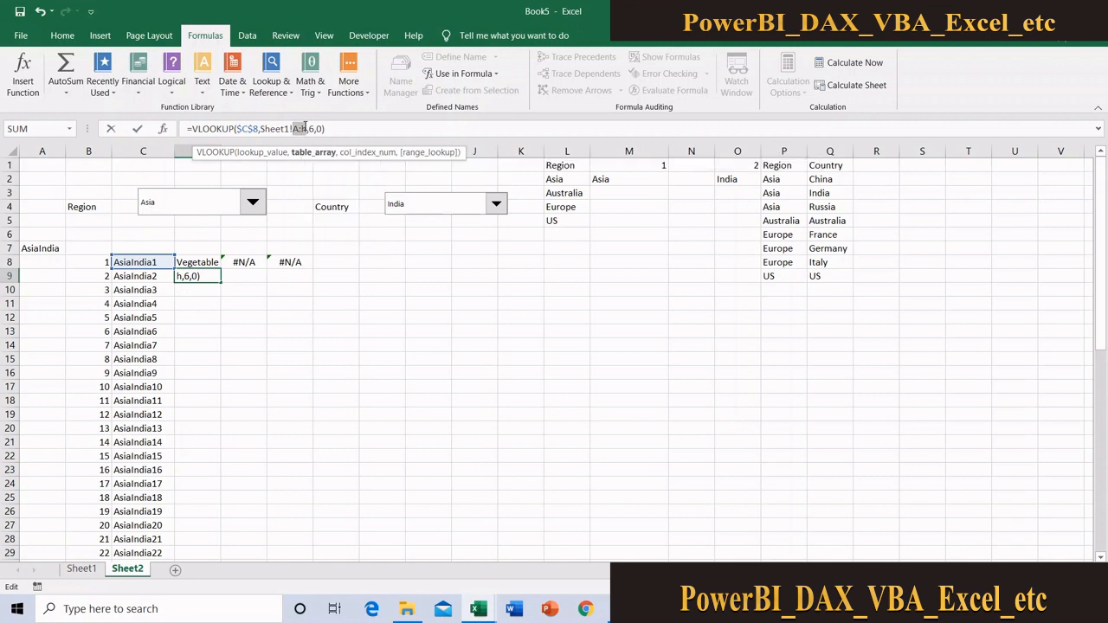
{"action": "key", "text": "F4"}
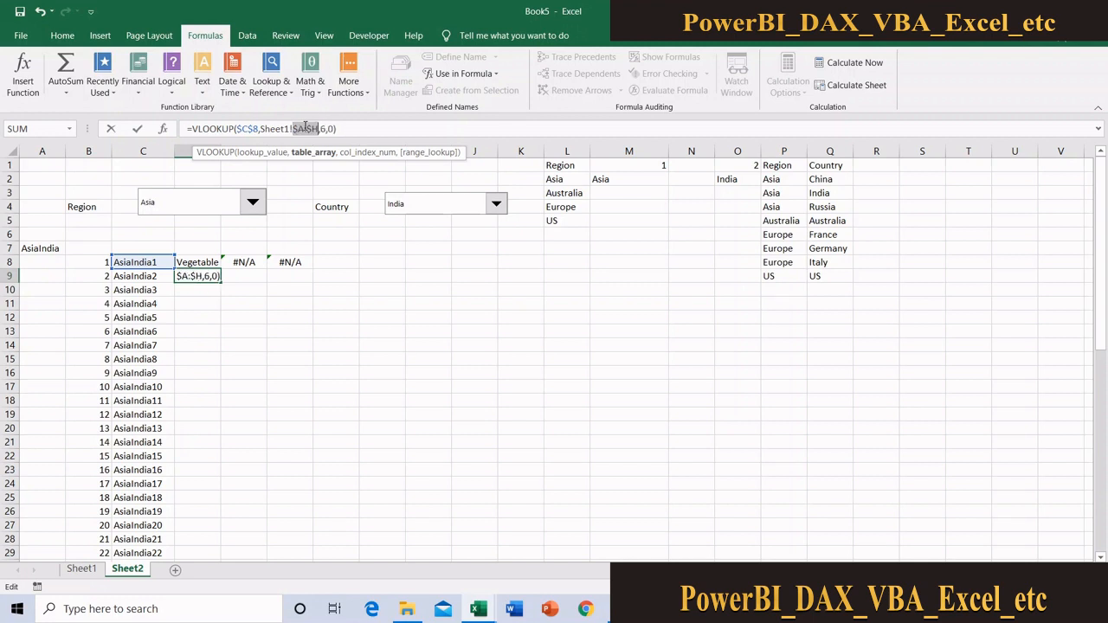
{"action": "key", "text": "Return"}
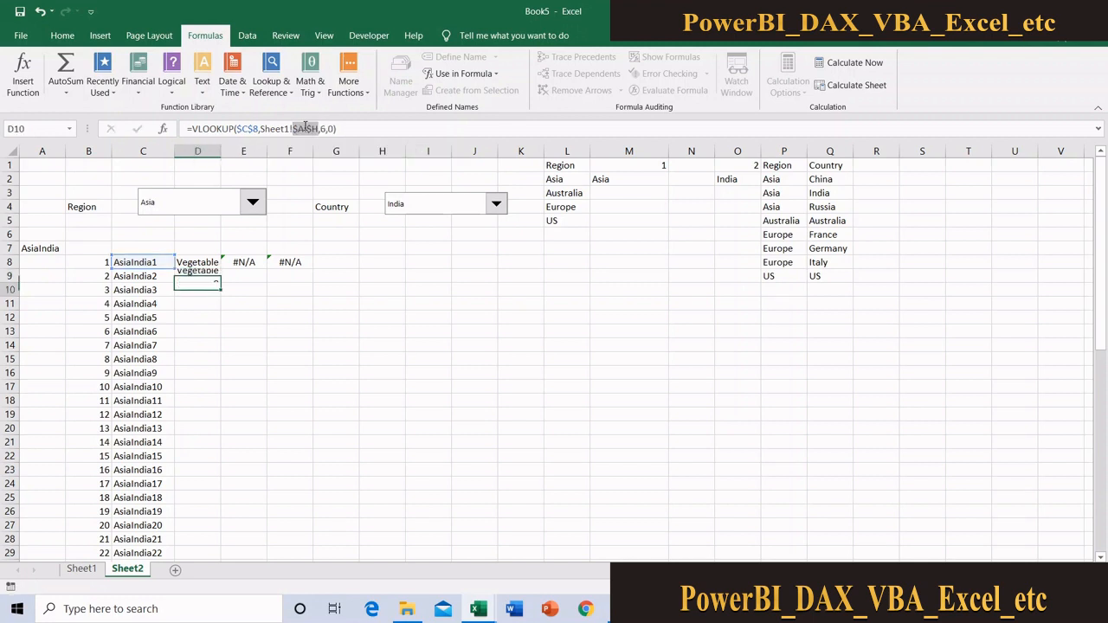
Change the lookup table in D8 to absolute columns, so the formula reads =VLOOKUP($C8,Sheet1!$A:$H,6,0)
{"action": "left_click", "coordinate": [198, 264]}
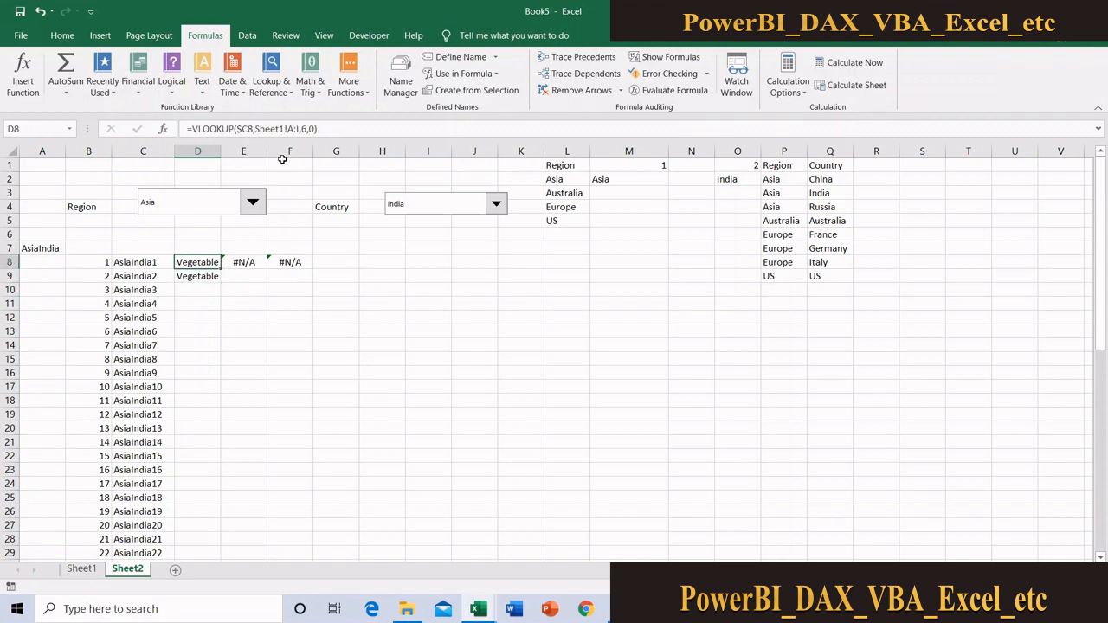
{"action": "left_click", "coordinate": [300, 128]}
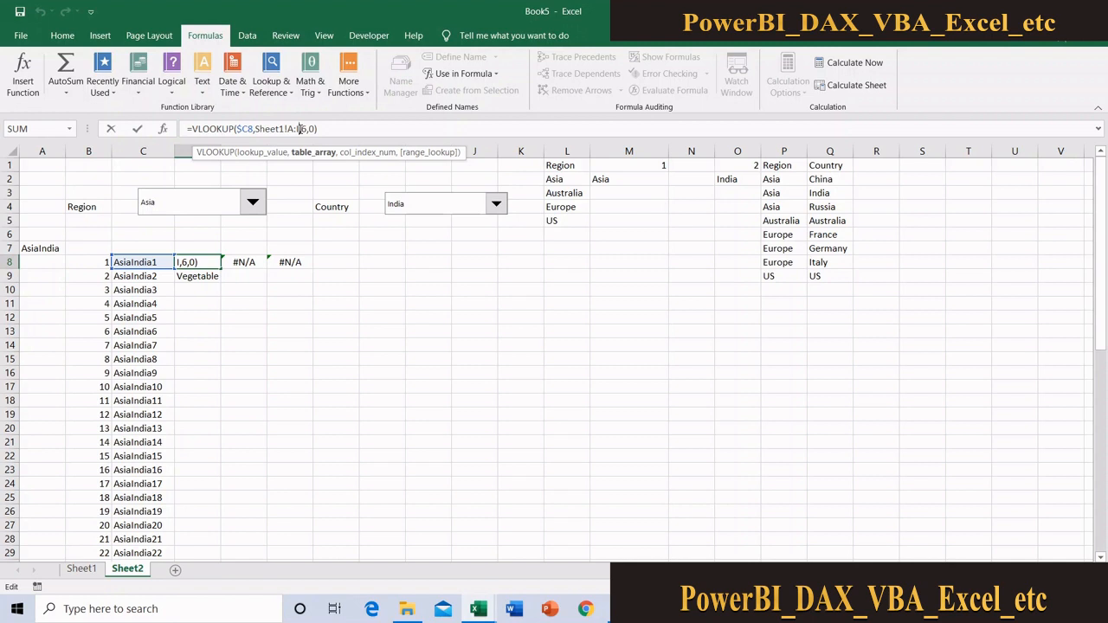
{"action": "key", "text": "BackSpace"}
{"action": "type", "text": "H"}
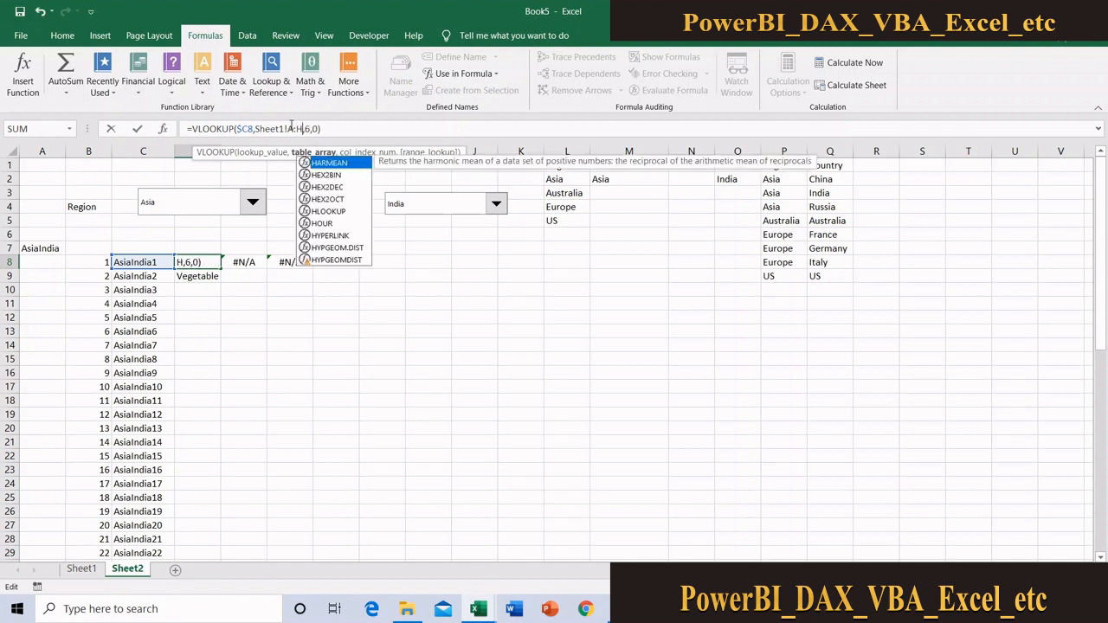
{"action": "left_click", "coordinate": [289, 128]}
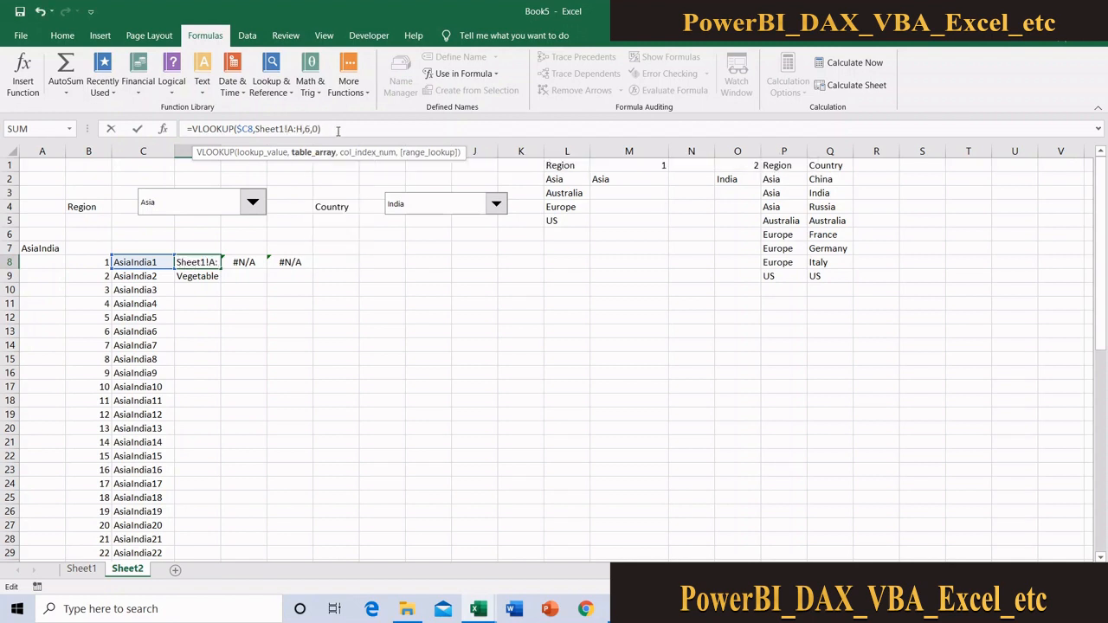
{"action": "type", "text": "$C"}
{"action": "type", "text": "$"}
{"action": "key", "text": "Return"}
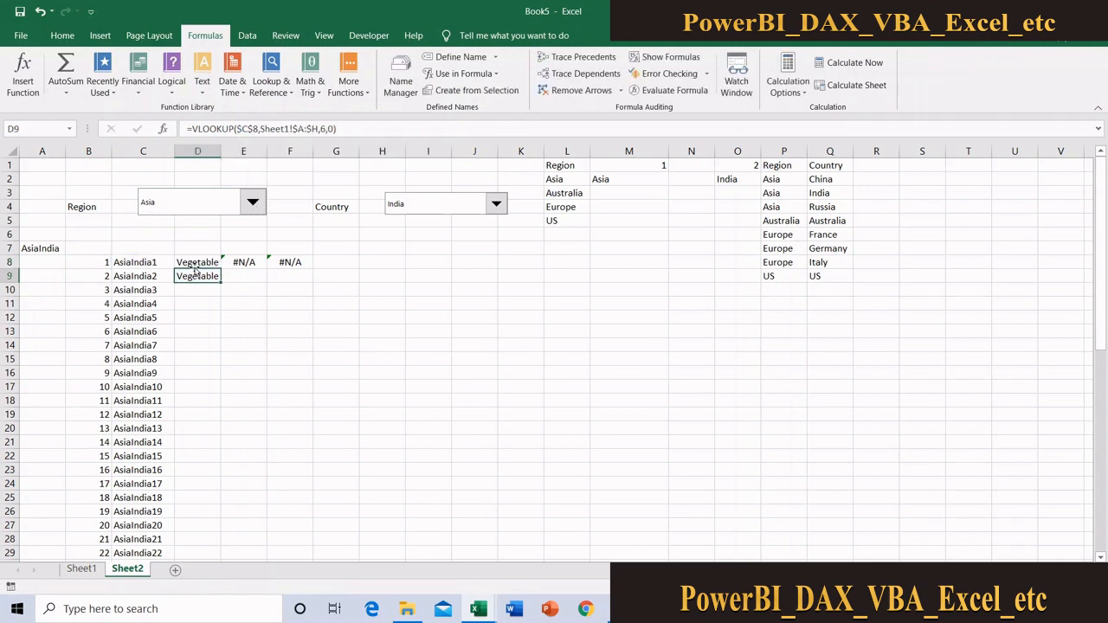
Fill the D8 product lookup down column D alongside all the numbered keys
{"action": "left_click", "coordinate": [195, 261]}
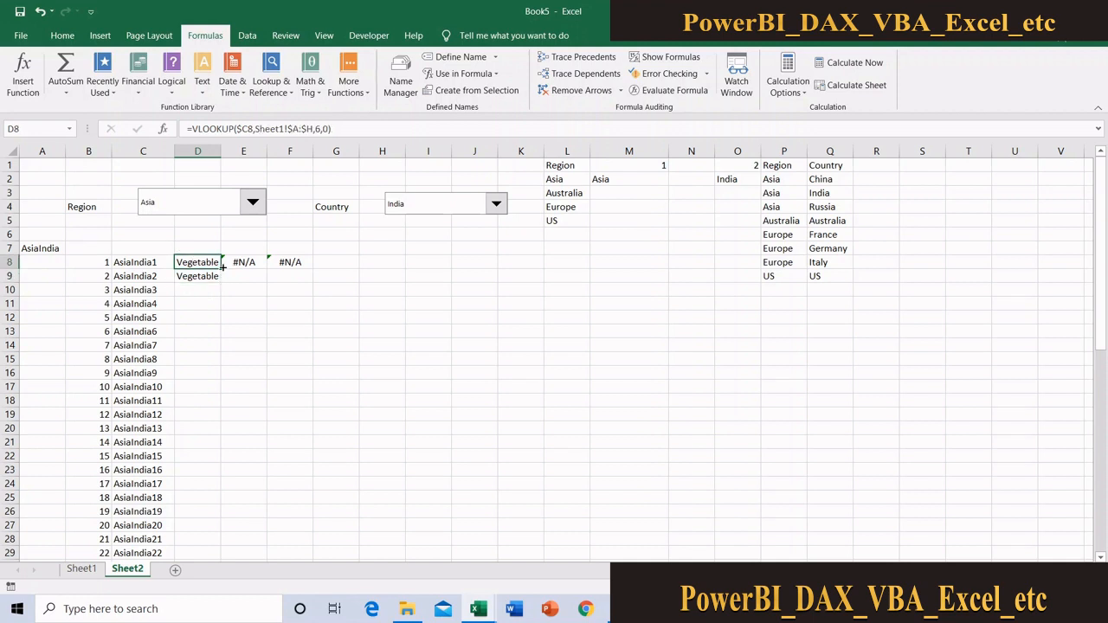
{"action": "left_click_drag", "start_coordinate": [223, 268], "coordinate": [222, 279]}
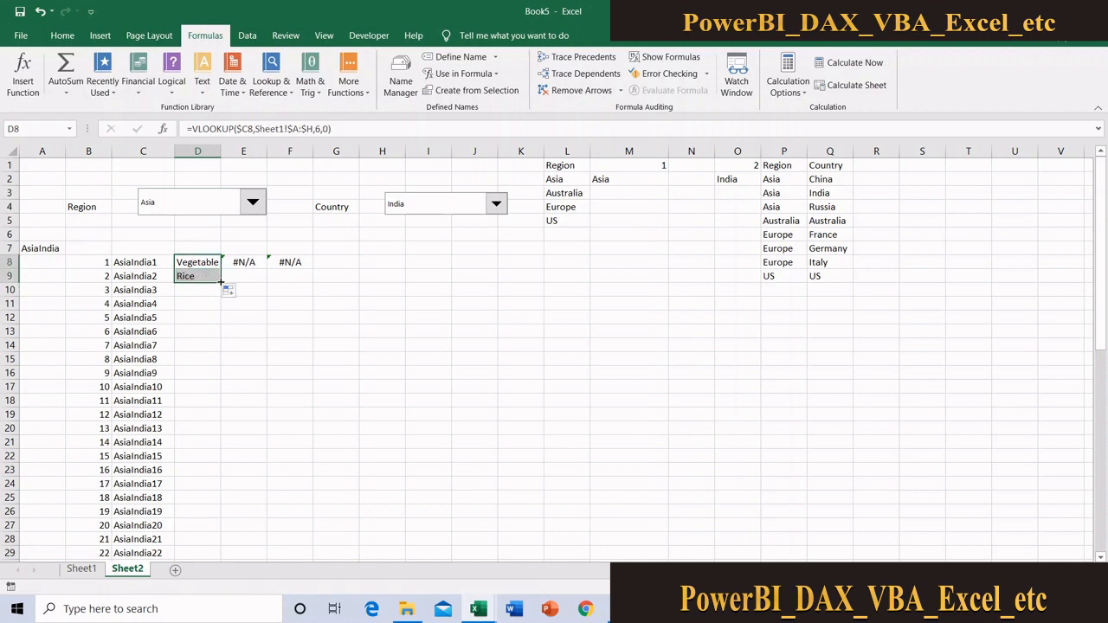
{"action": "double_click", "coordinate": [220, 281]}
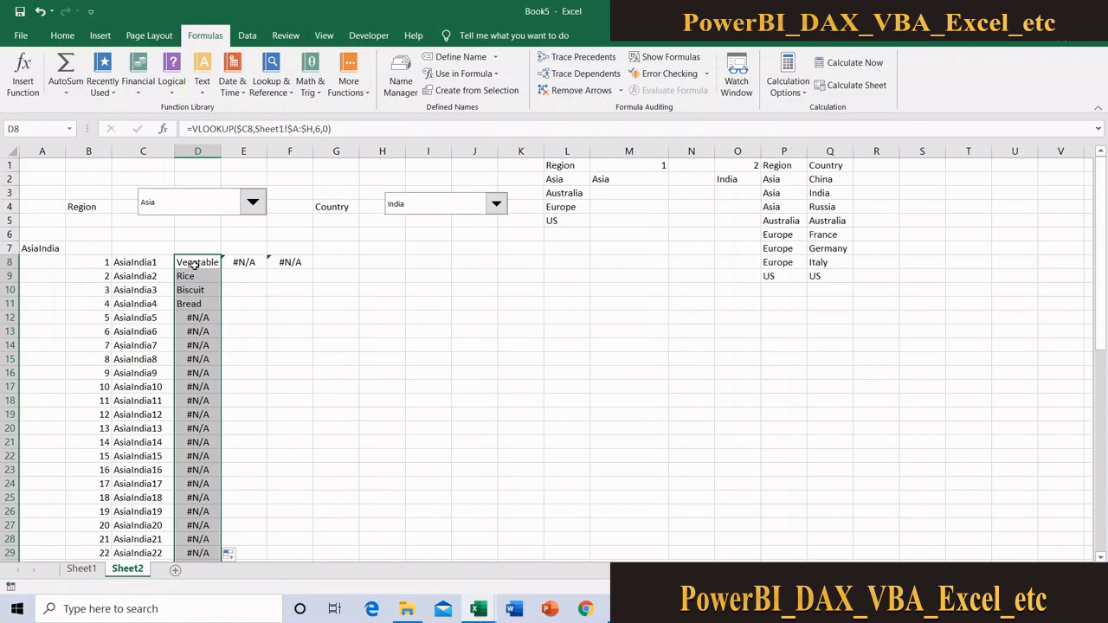
Copy the product lookup formula from D8 across to E8 and F8
{"action": "left_click", "coordinate": [195, 262]}
{"action": "key", "text": "ctrl+c"}
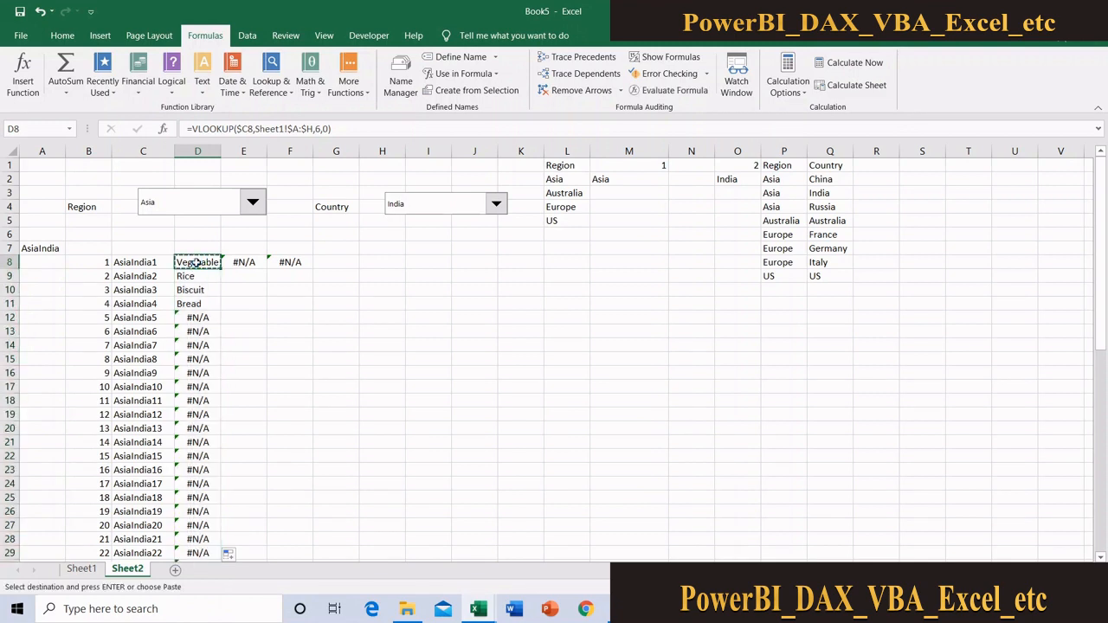
{"action": "left_click_drag", "start_coordinate": [196, 262], "coordinate": [284, 260]}
{"action": "key", "text": "ctrl+v"}
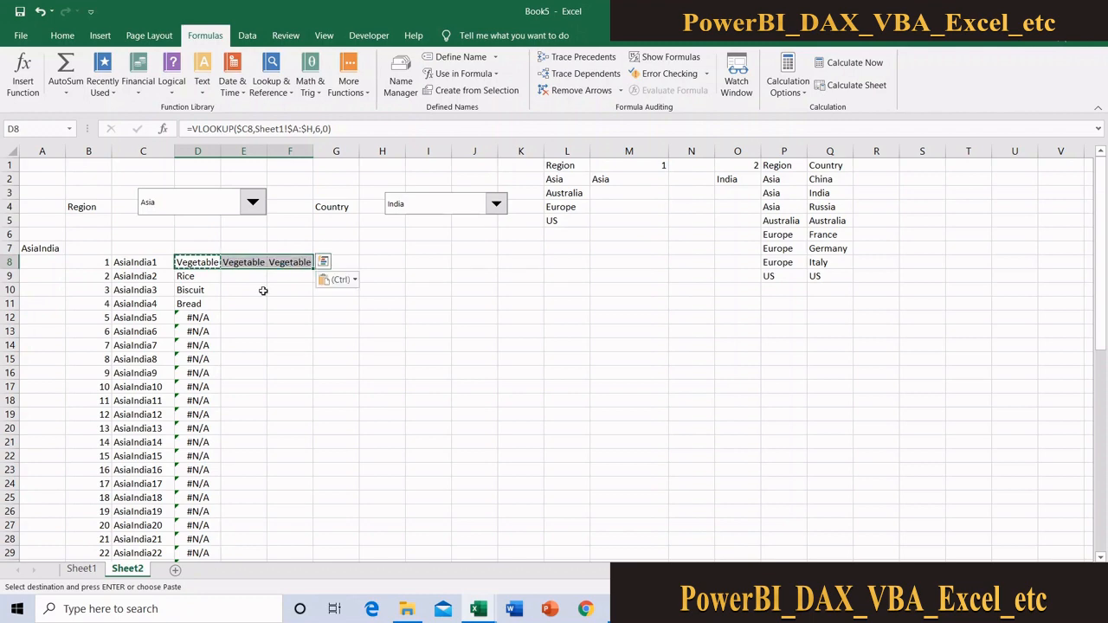
{"action": "left_click", "coordinate": [244, 261]}
{"action": "key", "text": "Escape"}
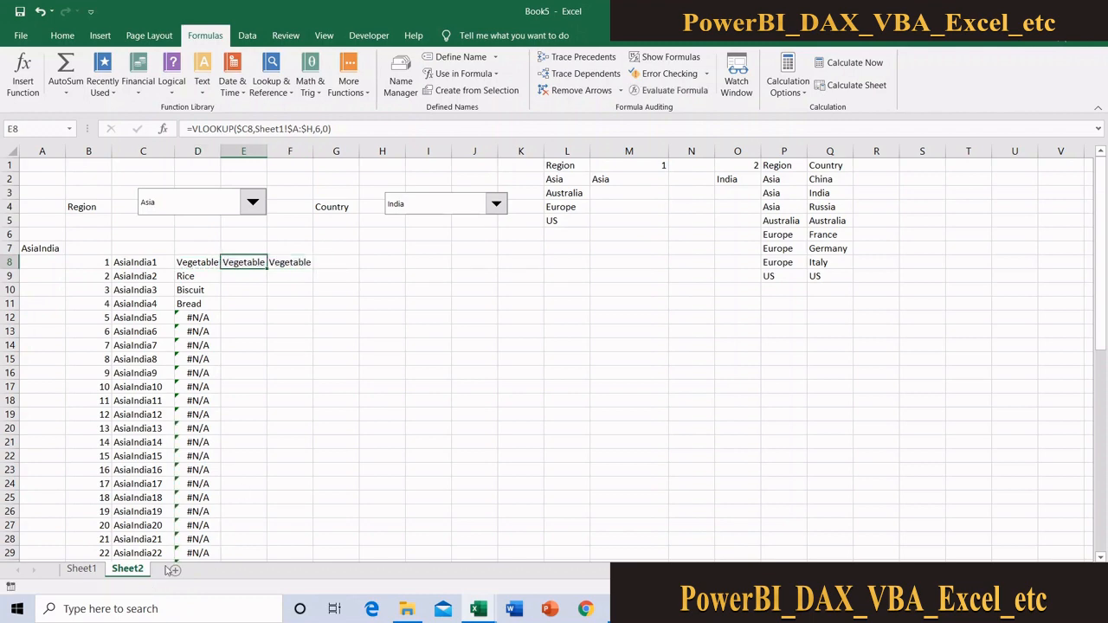
Check the Sales column's position on Sheet1 and set the column index of the E8 lookup to 7
{"action": "left_click", "coordinate": [91, 571]}
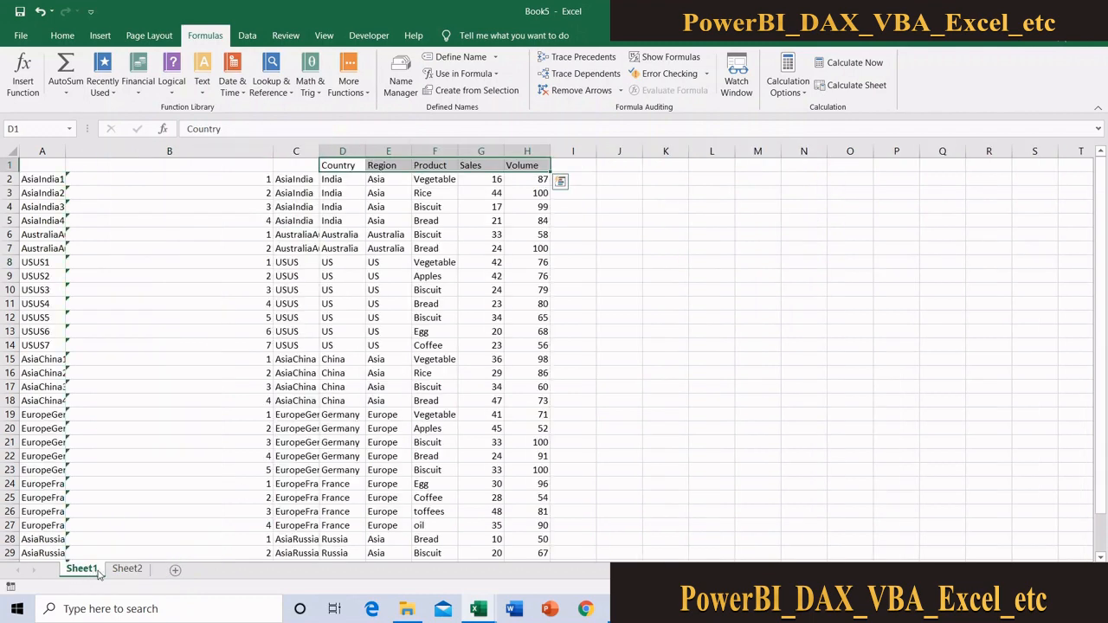
{"action": "left_click", "coordinate": [129, 570]}
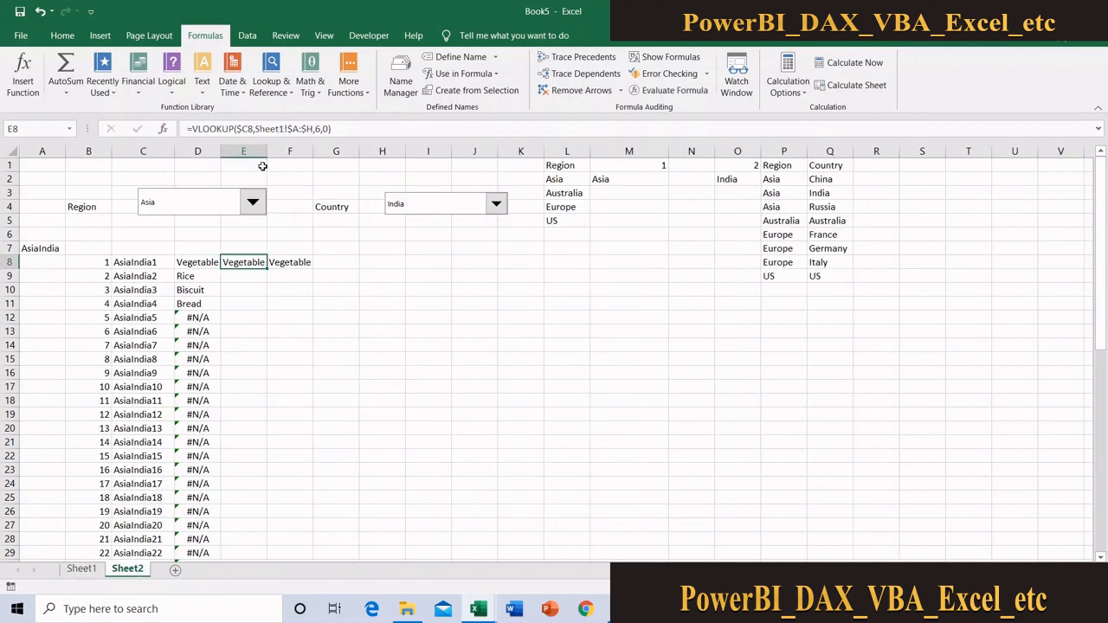
{"action": "left_click", "coordinate": [321, 130]}
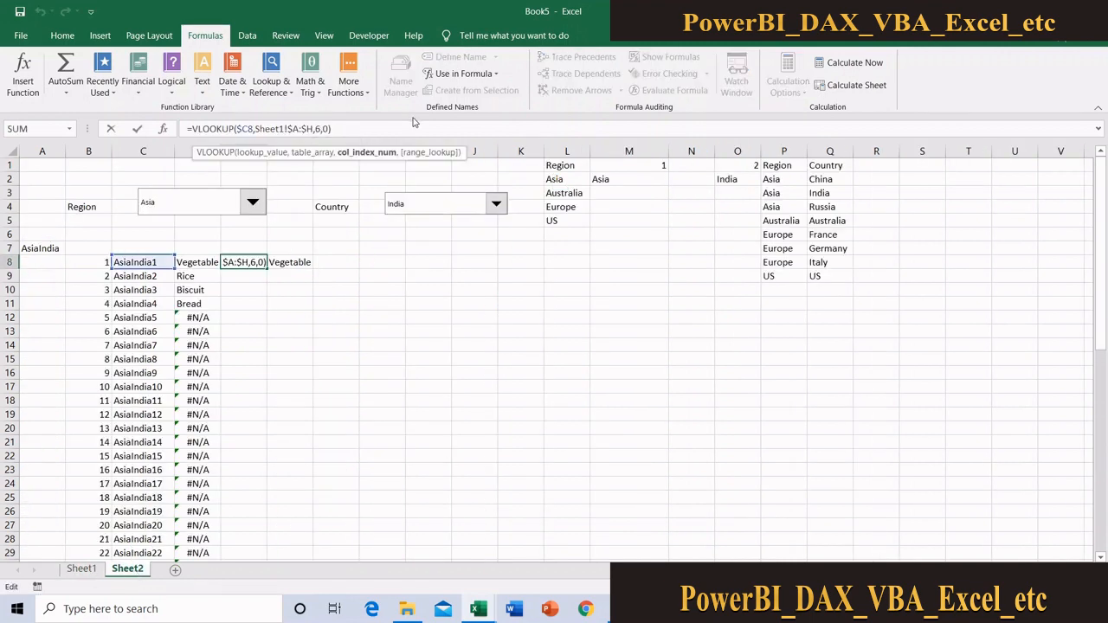
{"action": "key", "text": "BackSpace"}
{"action": "type", "text": "7"}
{"action": "key", "text": "Return"}
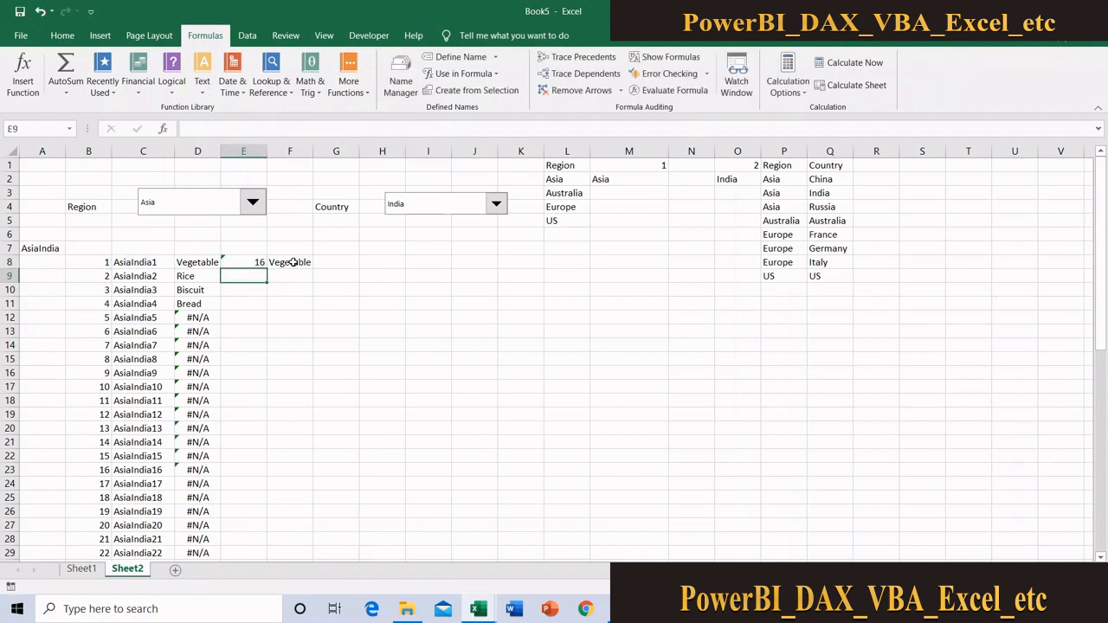
Set the column index of the F8 lookup to 8 to return the Volume column
{"action": "left_click", "coordinate": [295, 261]}
{"action": "left_click", "coordinate": [433, 130]}
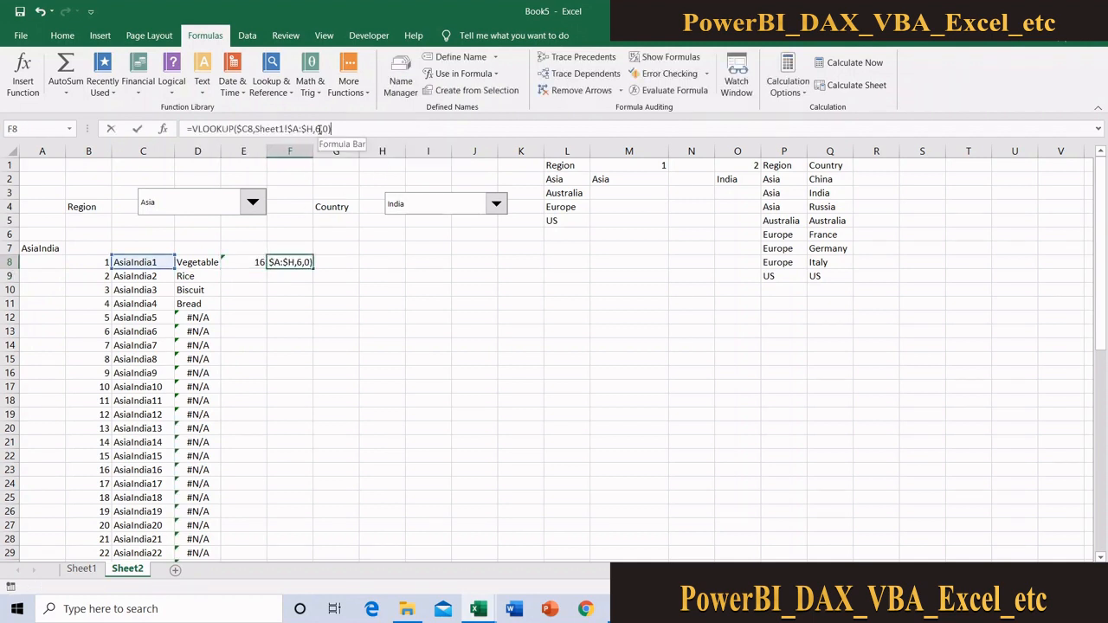
{"action": "key", "text": "Left"}
{"action": "key", "text": "Left"}
{"action": "key", "text": "Left"}
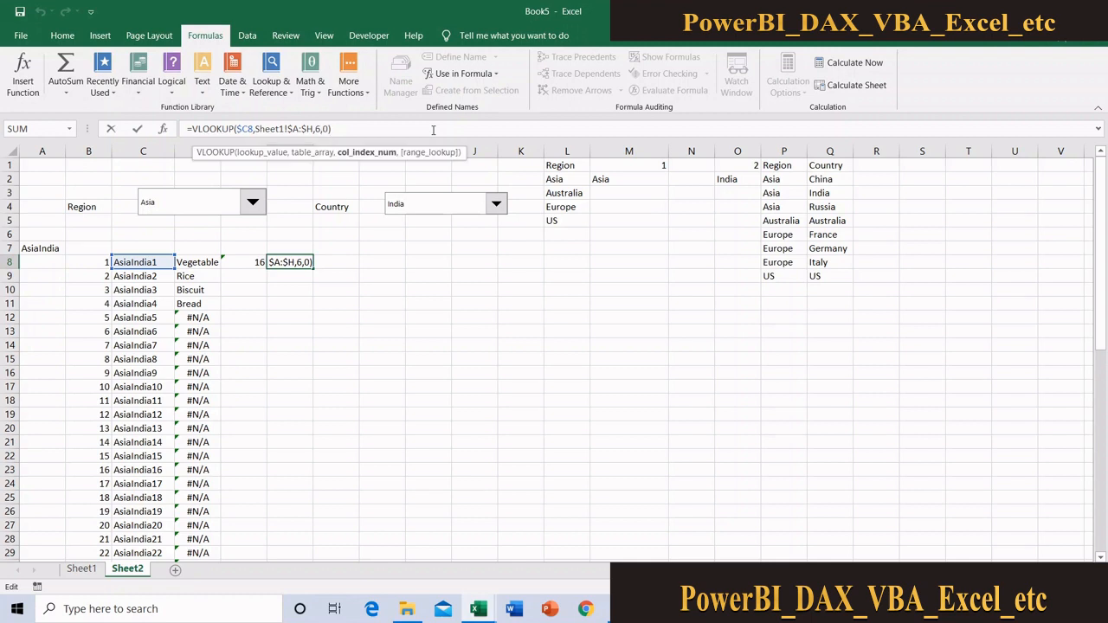
{"action": "key", "text": "BackSpace"}
{"action": "type", "text": "8"}
{"action": "key", "text": "ctrl+Return"}
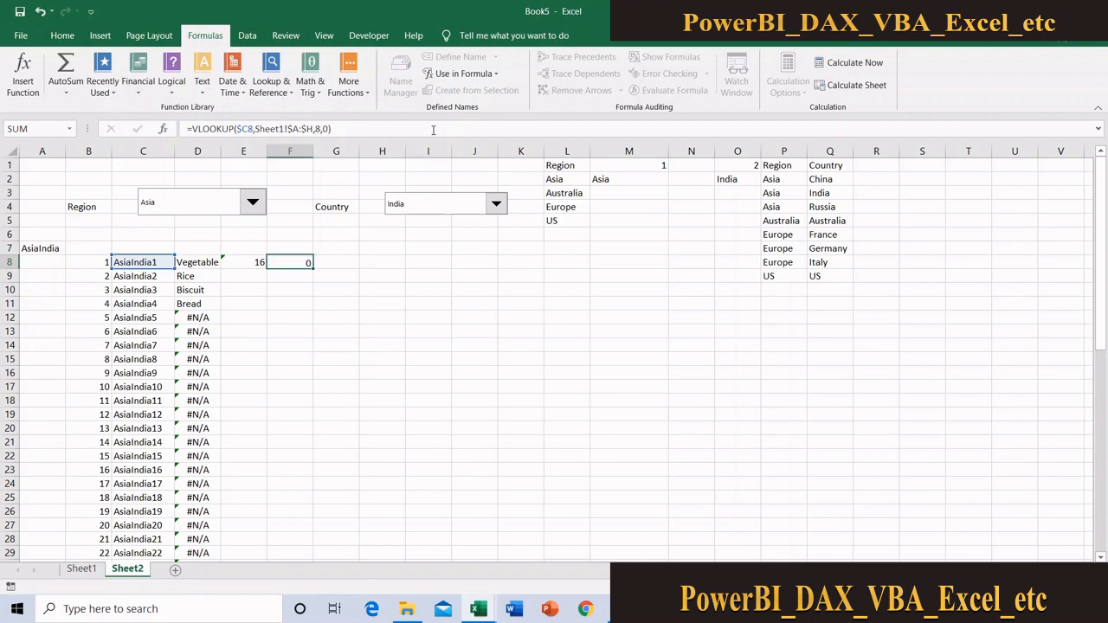
{"action": "key", "text": "Return"}
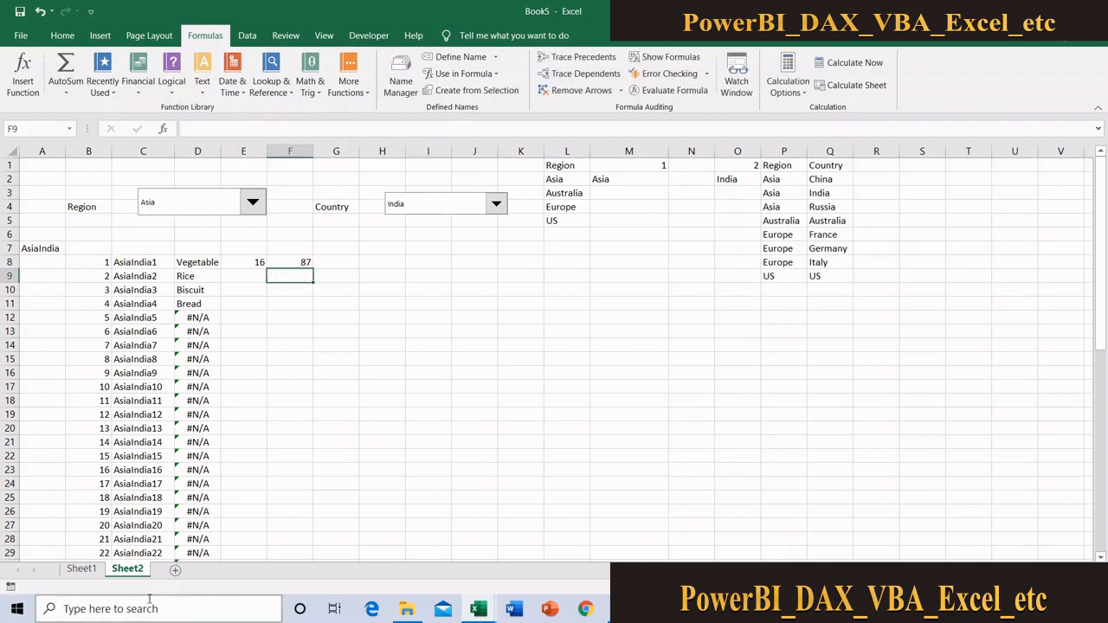
Compare the results with the Sheet1 data and fill the E8:F8 sales and volume lookups down beside the keys
{"action": "left_click", "coordinate": [92, 574]}
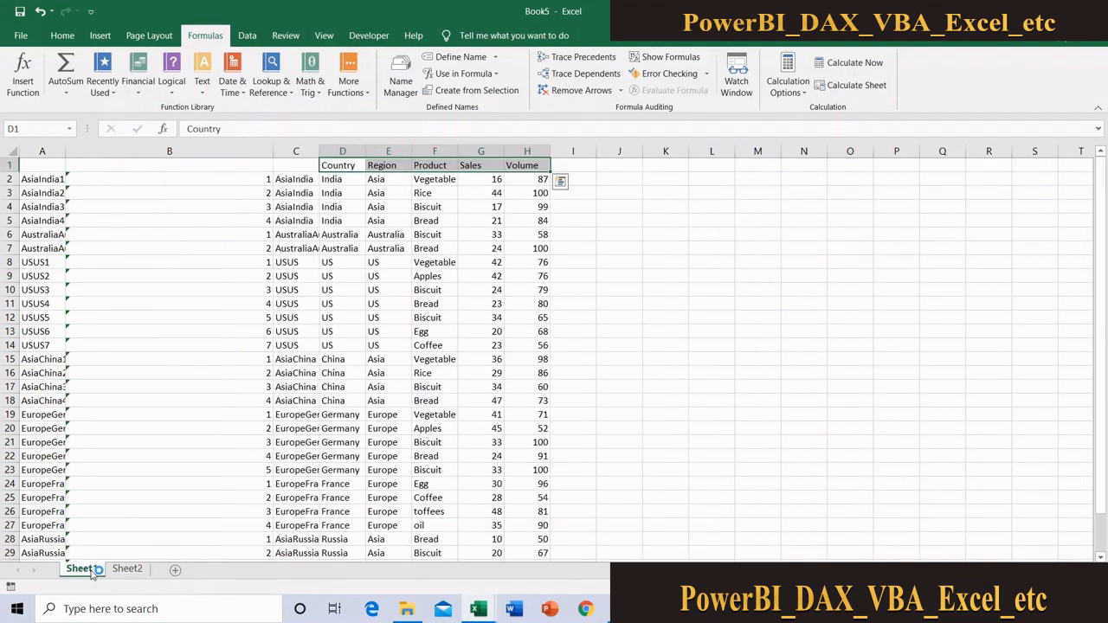
{"action": "left_click", "coordinate": [127, 574]}
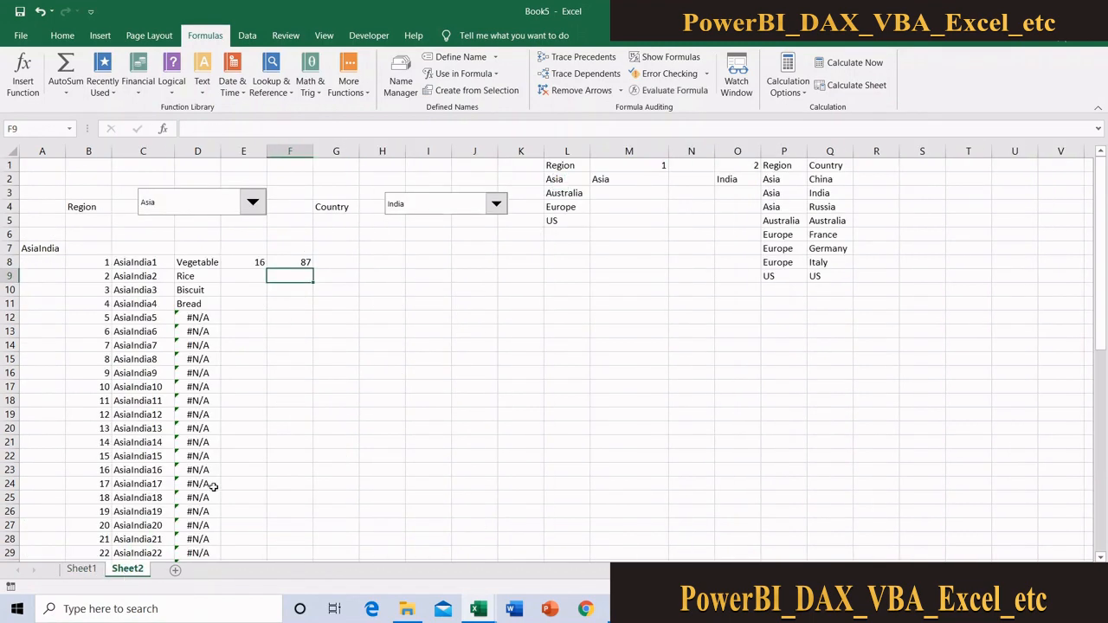
{"action": "left_click", "coordinate": [256, 262]}
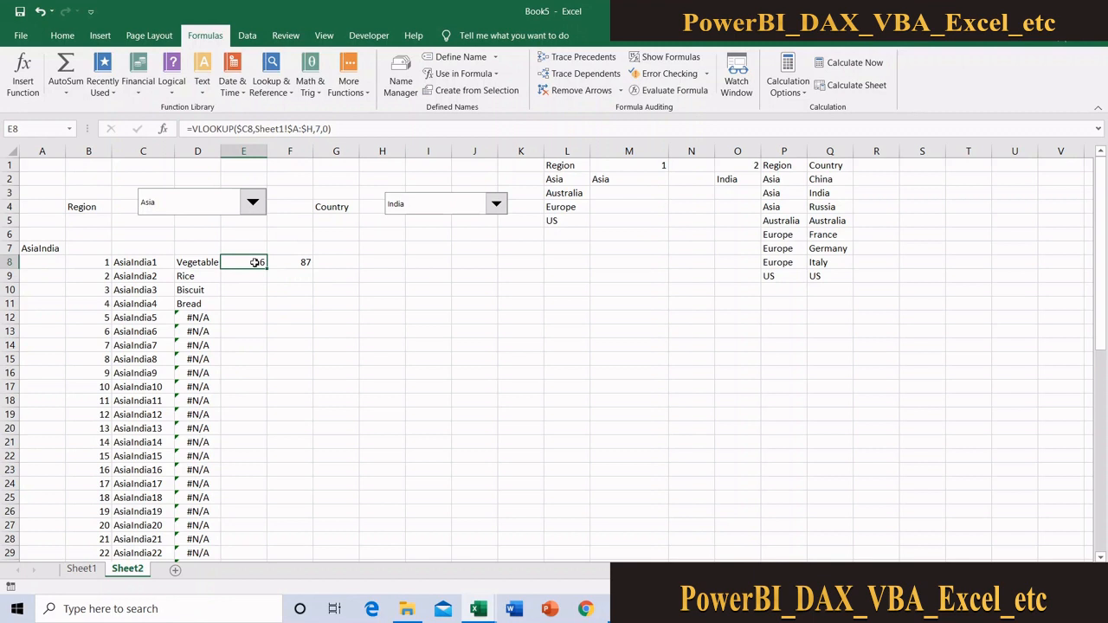
{"action": "left_click_drag", "start_coordinate": [231, 262], "coordinate": [275, 261]}
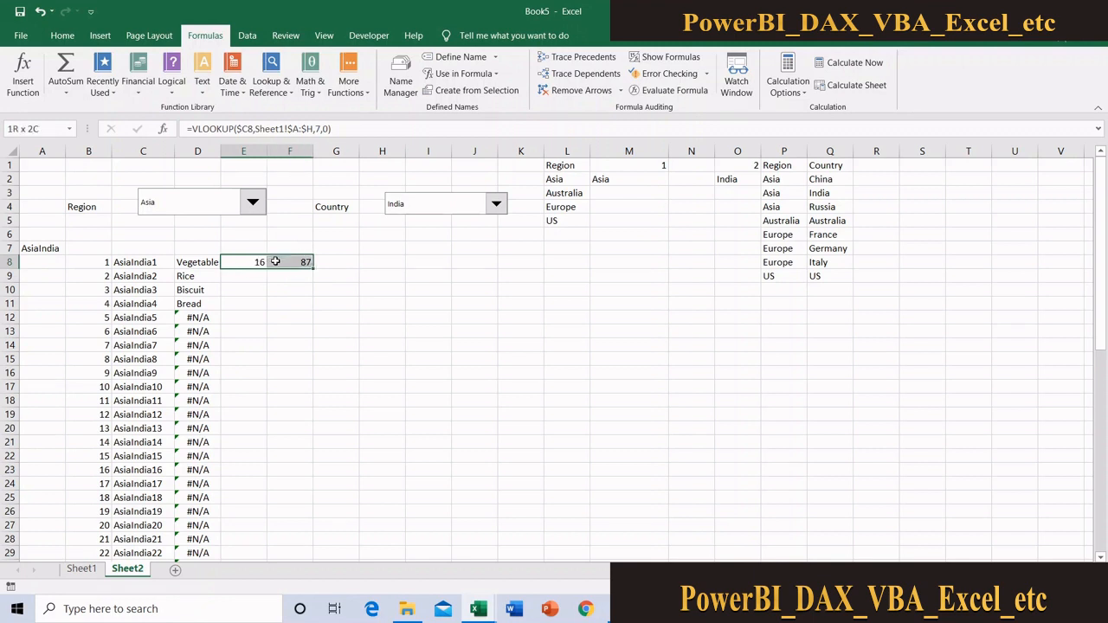
{"action": "double_click", "coordinate": [312, 269]}
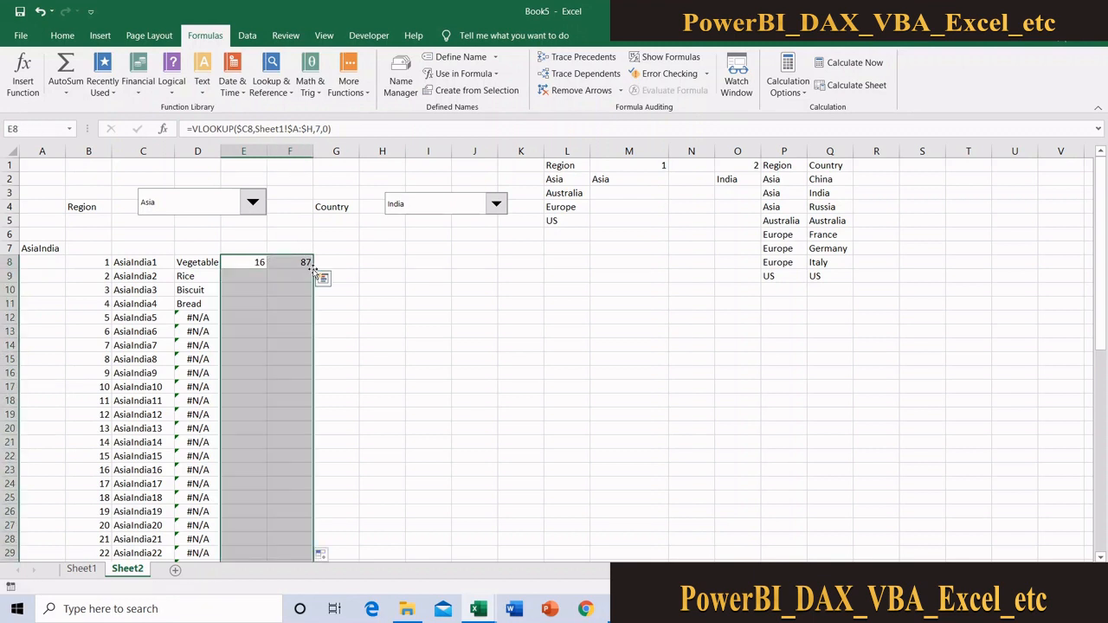
{"action": "left_click", "coordinate": [389, 277]}
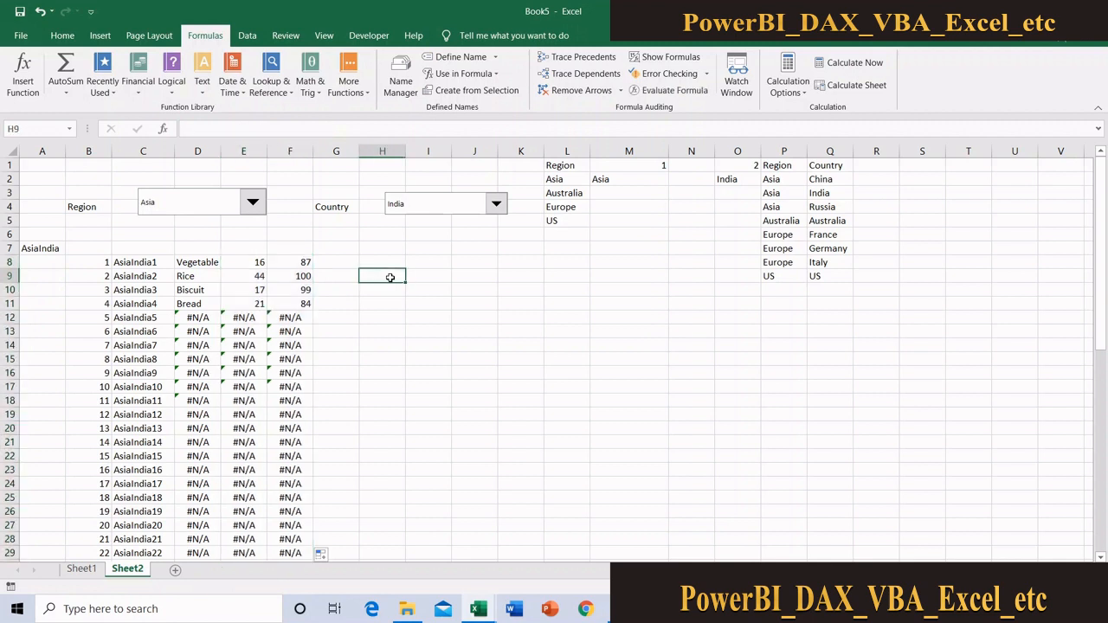
Choose Australia in the Region drop-down and open the Country drop-down to check its dependent options
{"action": "left_click", "coordinate": [259, 202]}
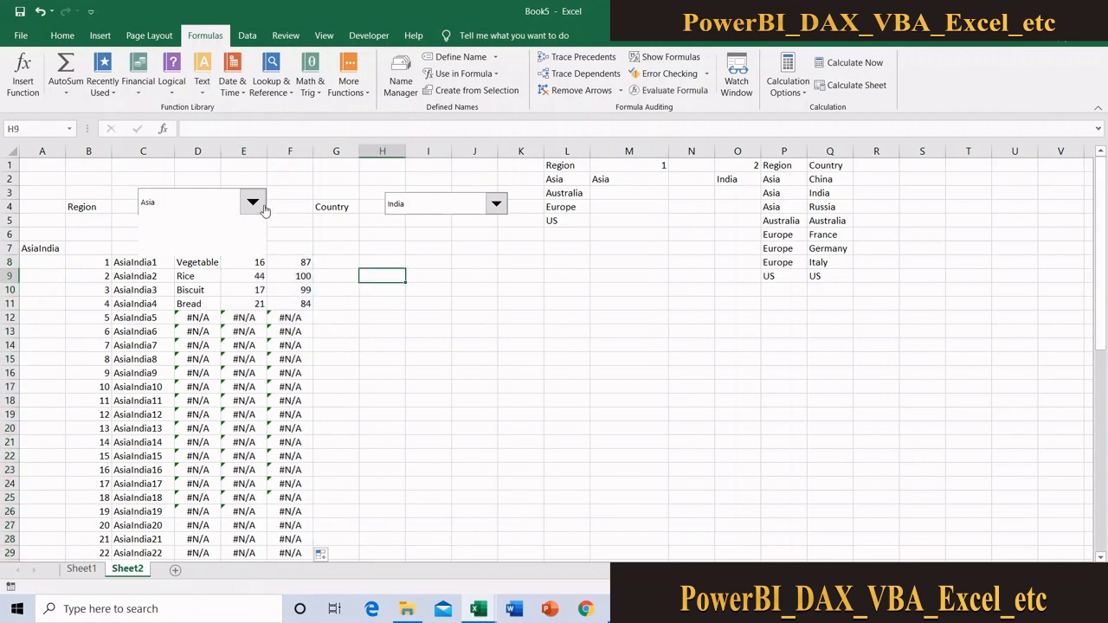
{"action": "left_click", "coordinate": [188, 231]}
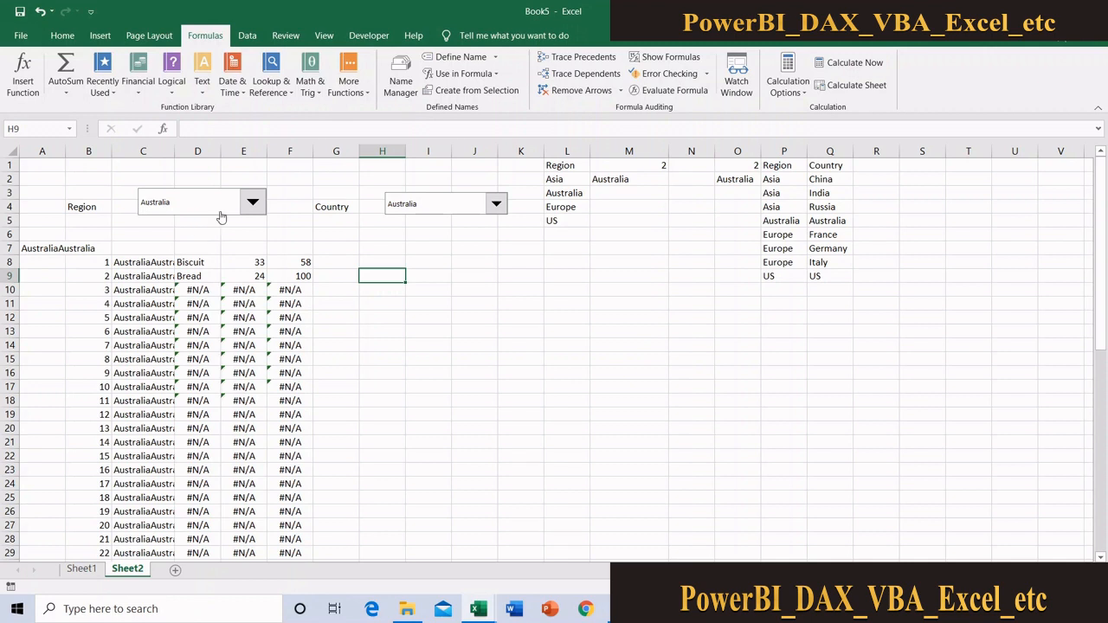
{"action": "left_click", "coordinate": [424, 210]}
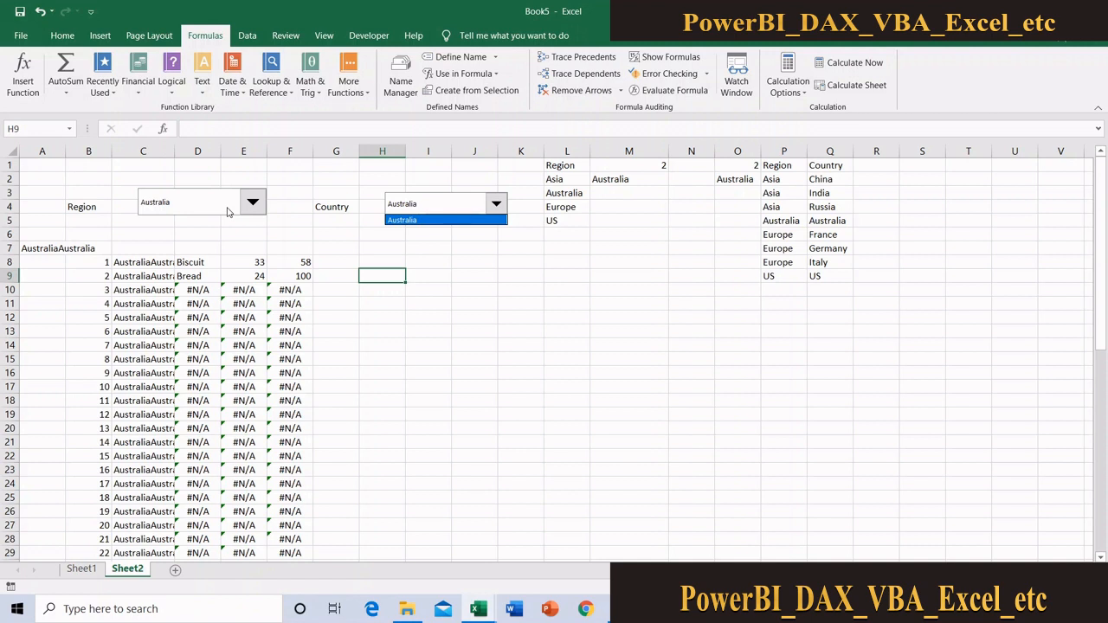
Choose Europe in the Region drop-down and France in the Country drop-down
{"action": "left_click", "coordinate": [208, 216]}
{"action": "left_click", "coordinate": [206, 218]}
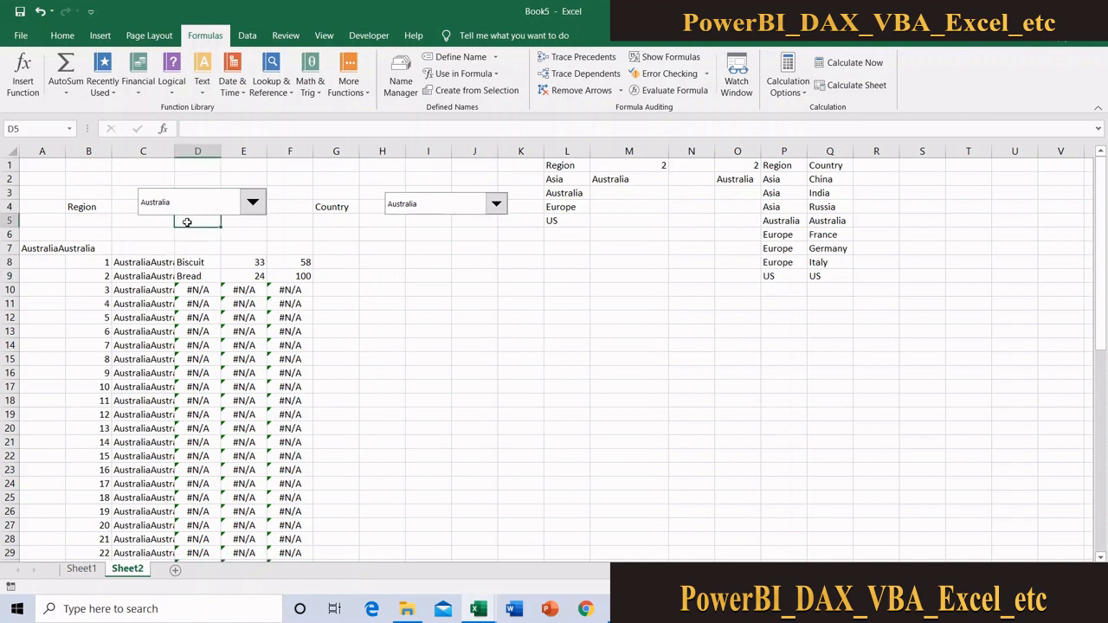
{"action": "left_click", "coordinate": [200, 206]}
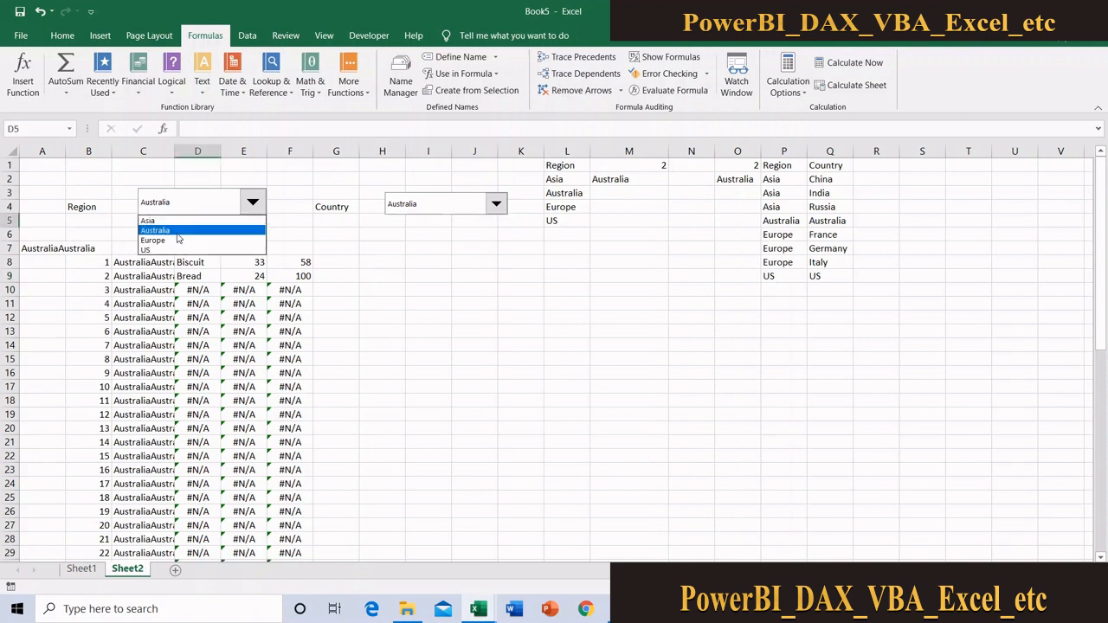
{"action": "left_click", "coordinate": [177, 240]}
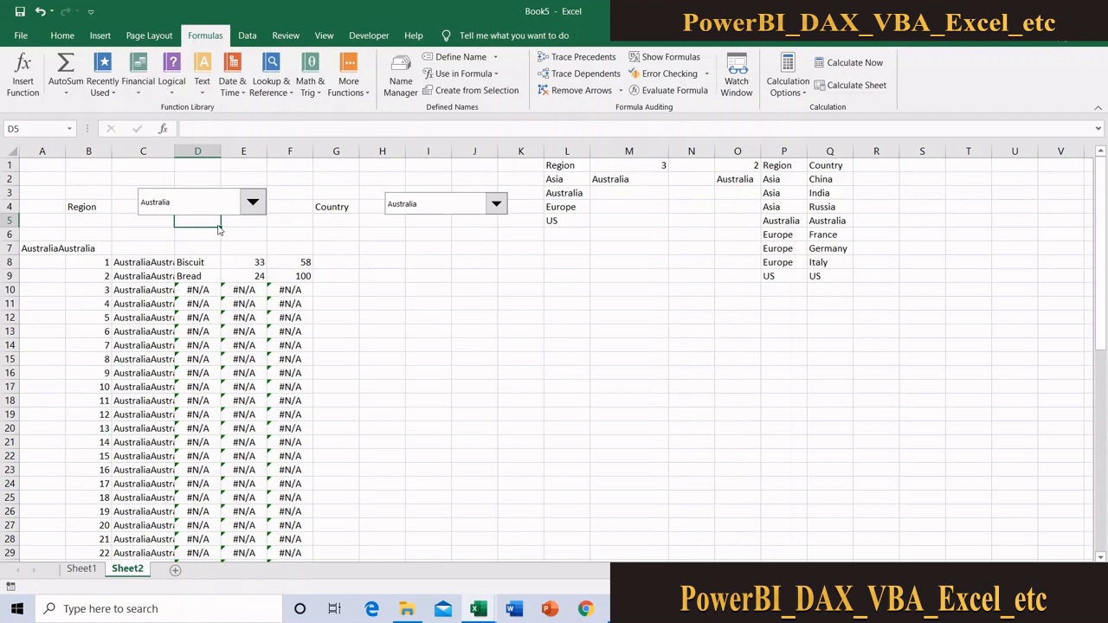
{"action": "left_click", "coordinate": [424, 208]}
{"action": "left_click", "coordinate": [417, 221]}
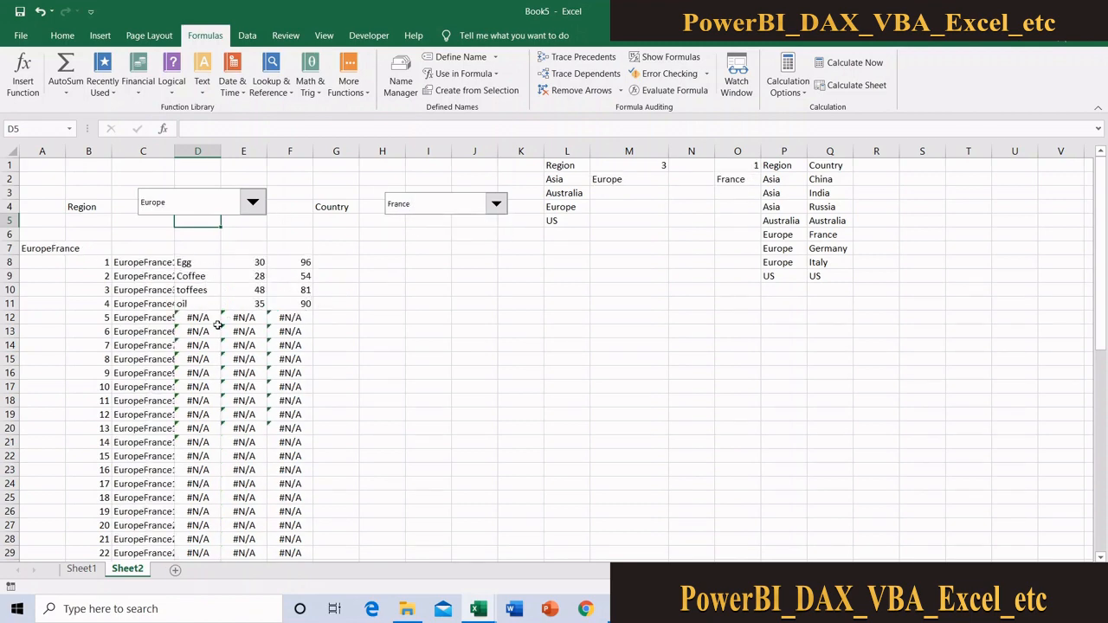
Wrap the product VLOOKUP in D8 in IFERROR so that errors return an empty string ("")
{"action": "left_click", "coordinate": [206, 263]}
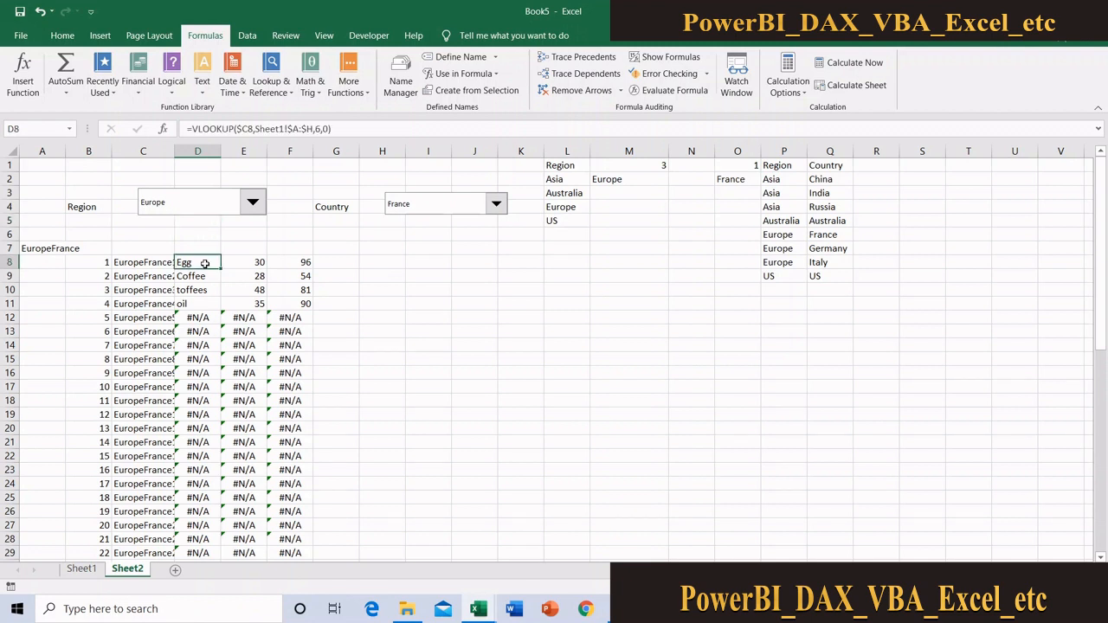
{"action": "left_click", "coordinate": [192, 129]}
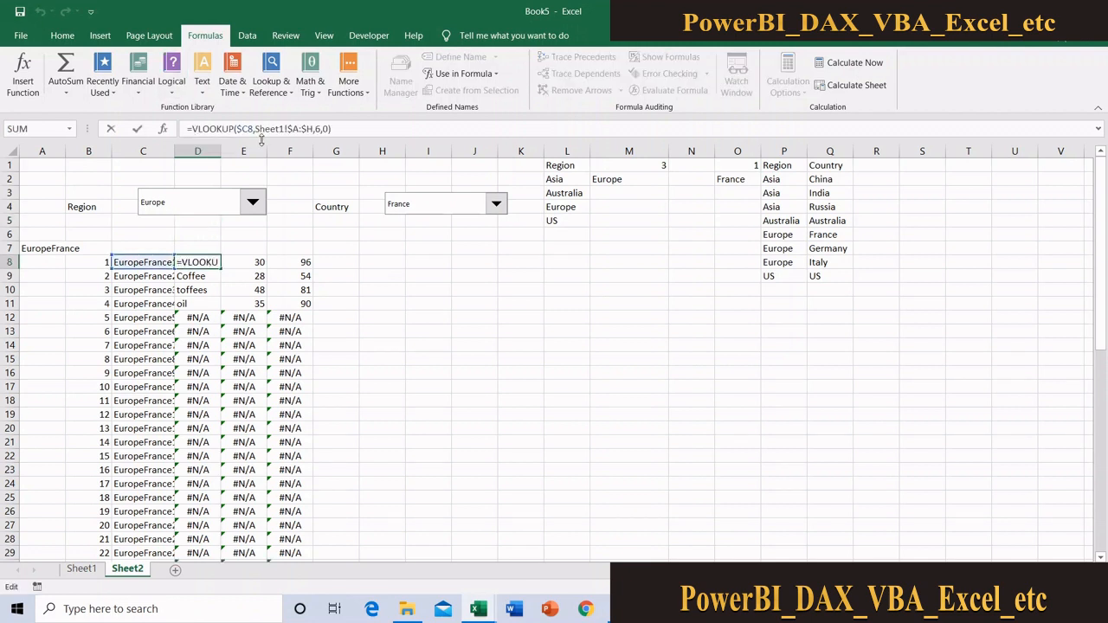
{"action": "type", "text": "if"}
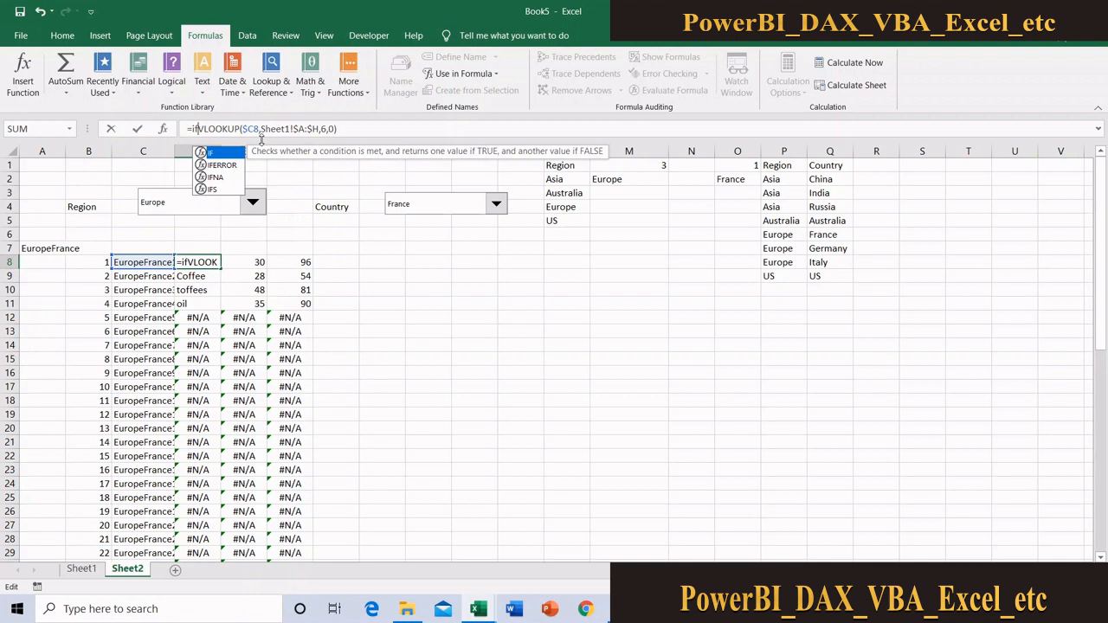
{"action": "double_click", "coordinate": [226, 165]}
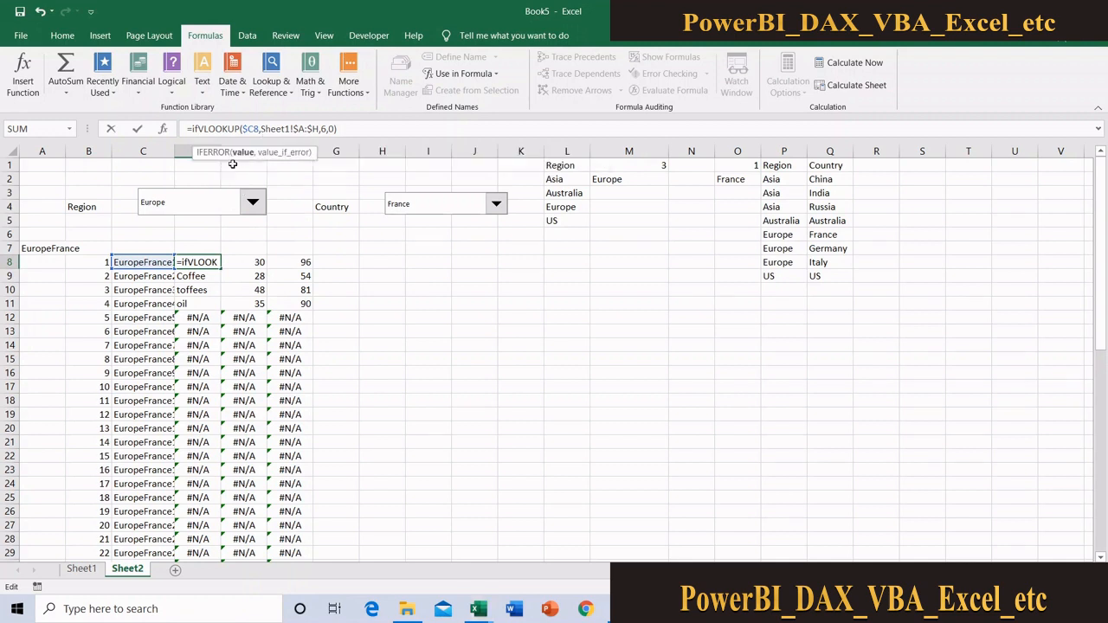
{"action": "left_click", "coordinate": [399, 128]}
{"action": "type", "text": ","}
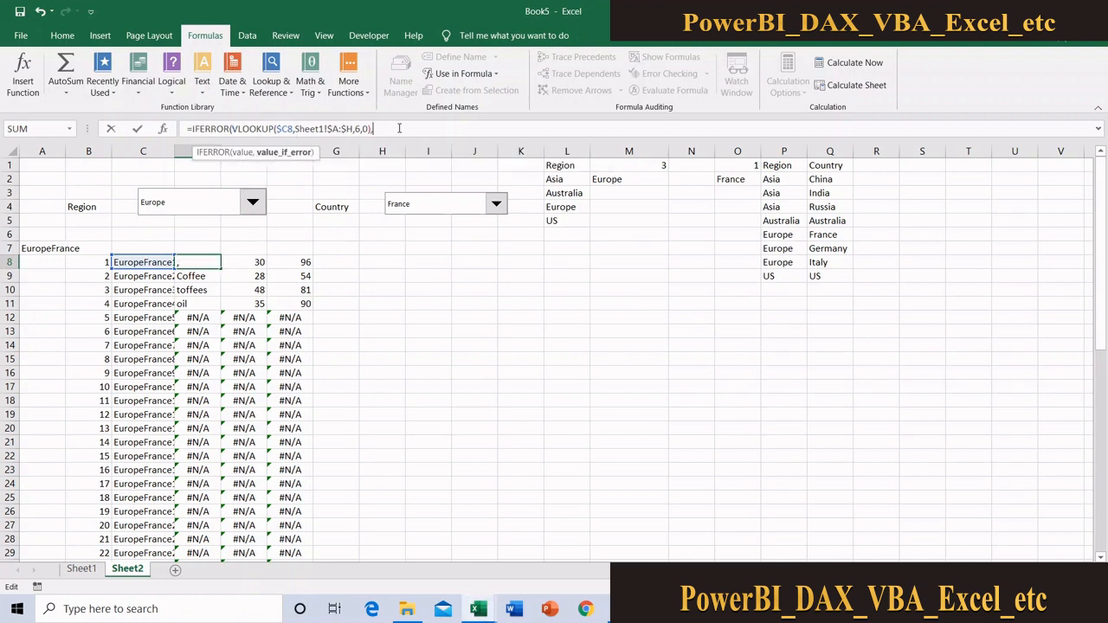
{"action": "type", "text": "\"\")"}
{"action": "key", "text": "Return"}
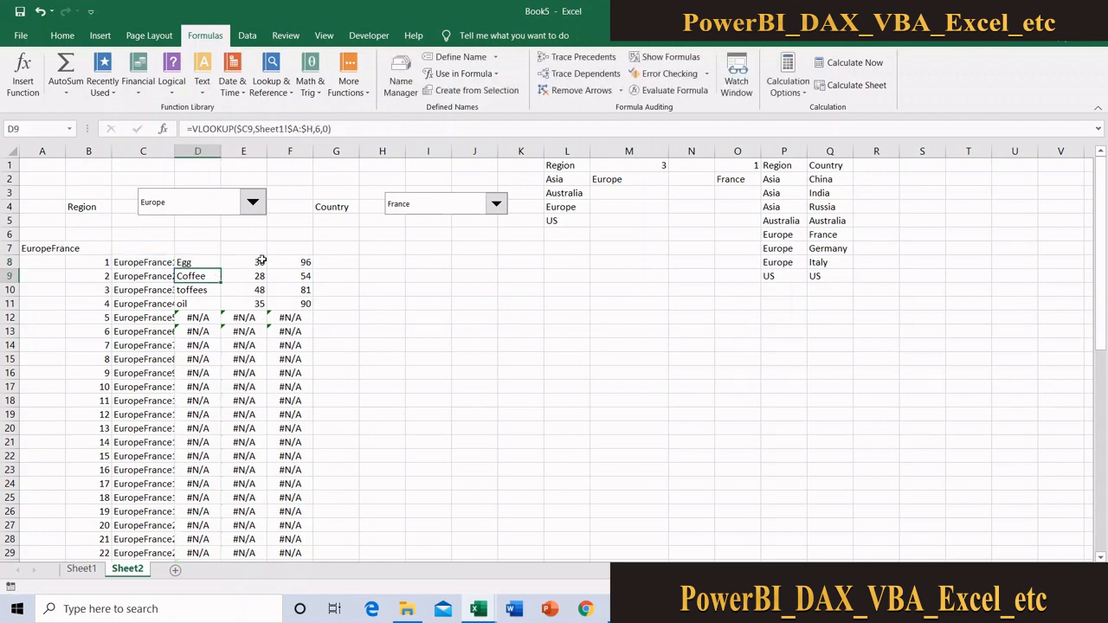
Wrap the sales VLOOKUP in E8 in IFERROR with an empty string as the error value
{"action": "left_click", "coordinate": [251, 262]}
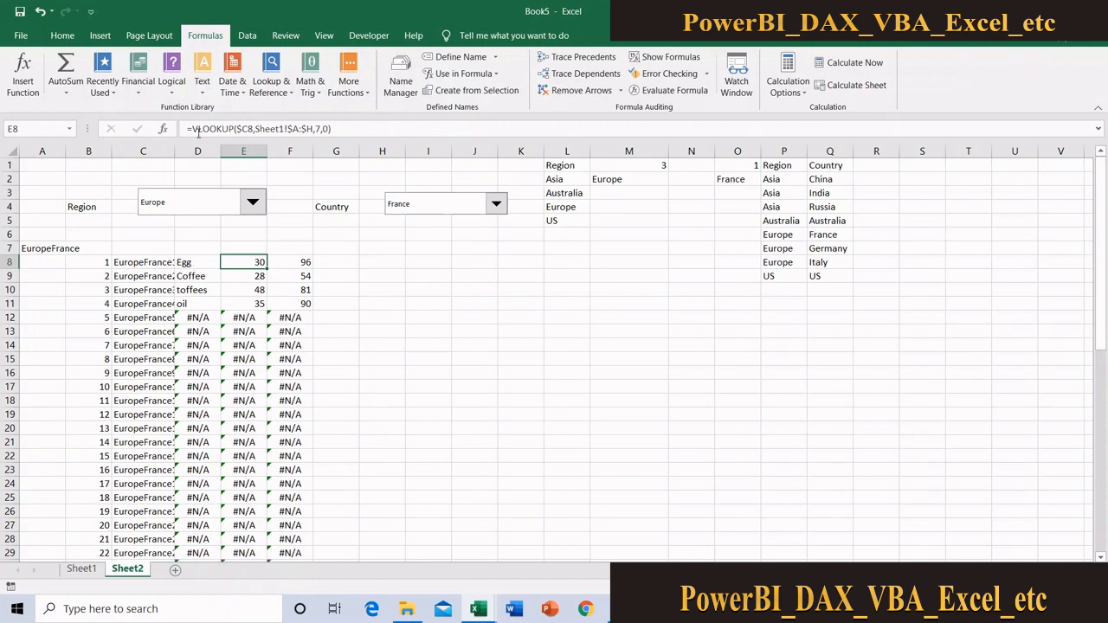
{"action": "left_click", "coordinate": [197, 132]}
{"action": "type", "text": "if"}
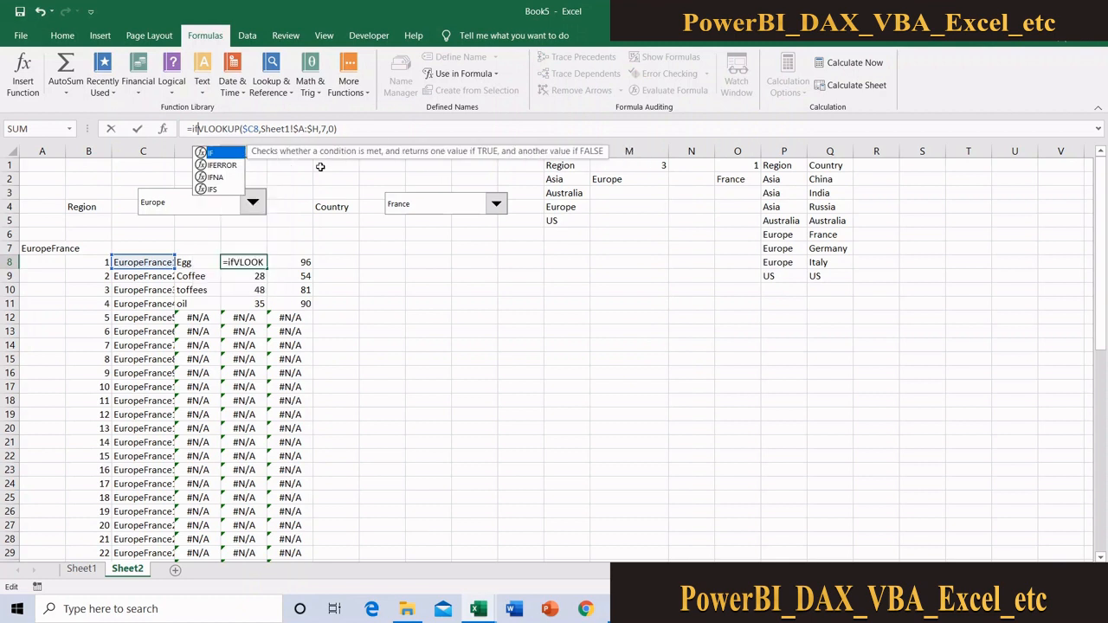
{"action": "type", "text": "e"}
{"action": "key", "text": "Tab"}
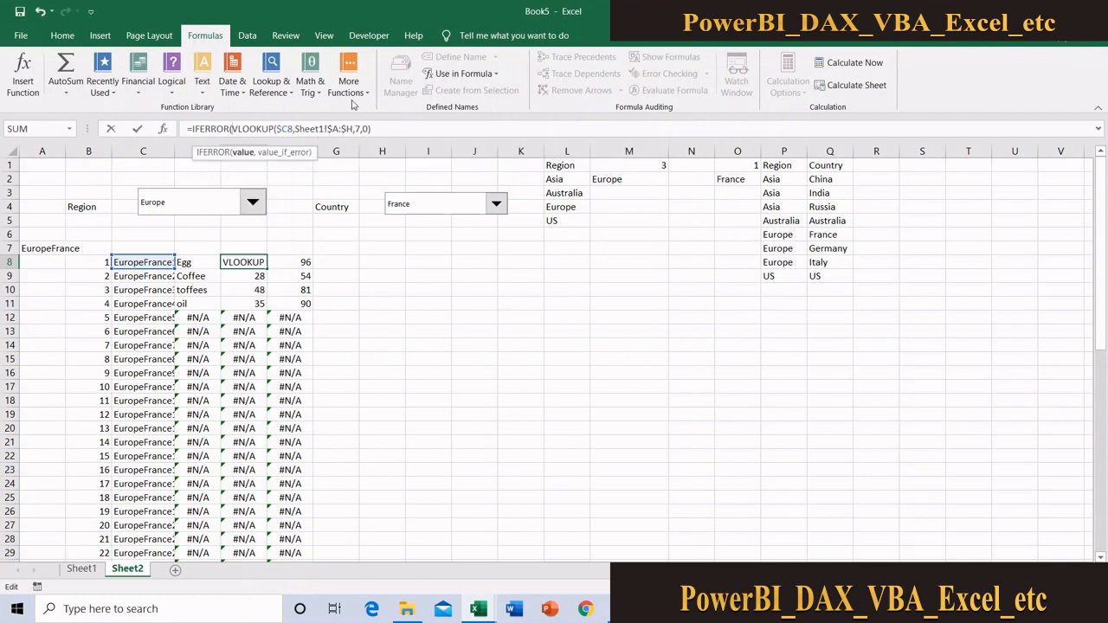
{"action": "type", "text": ","}
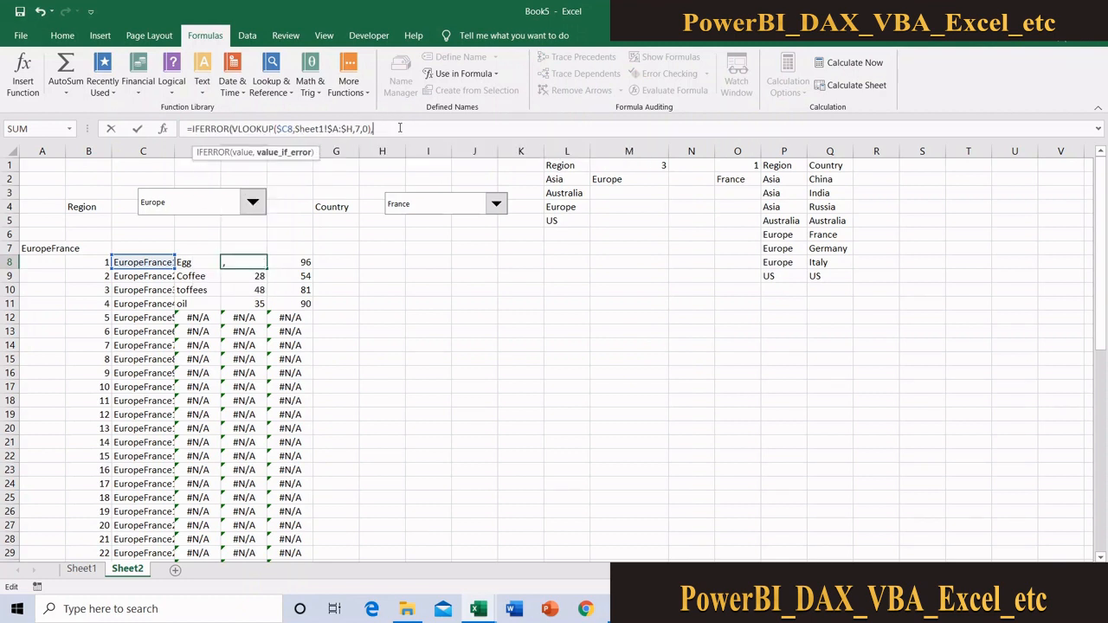
{"action": "key", "text": "Return"}
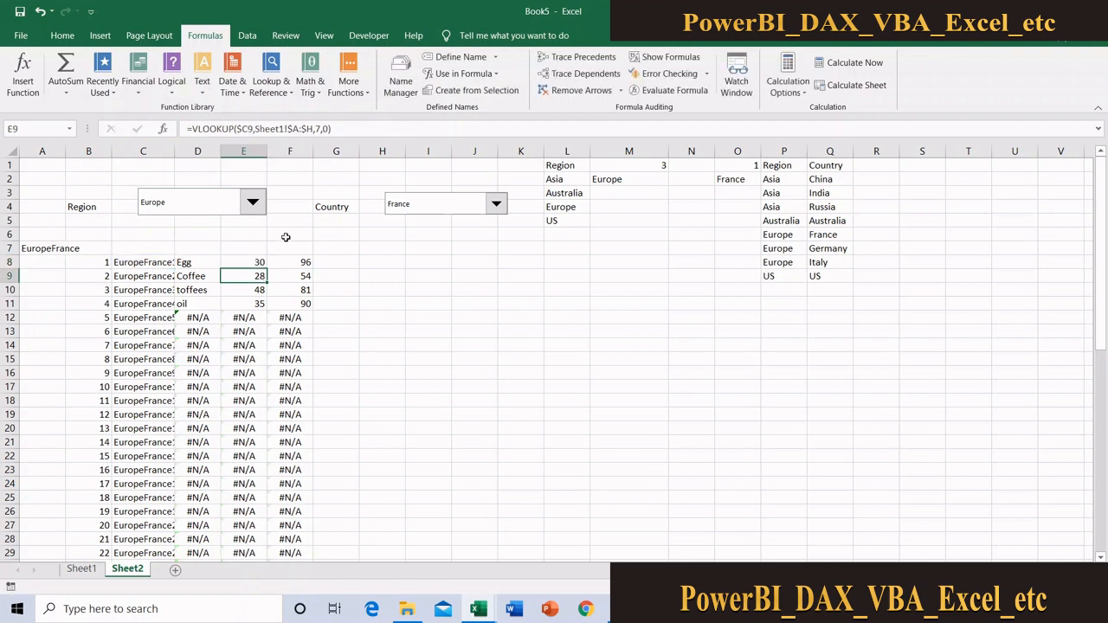
Wrap the volume VLOOKUP in F8 in IFERROR with "" as the error value
{"action": "left_click", "coordinate": [288, 263]}
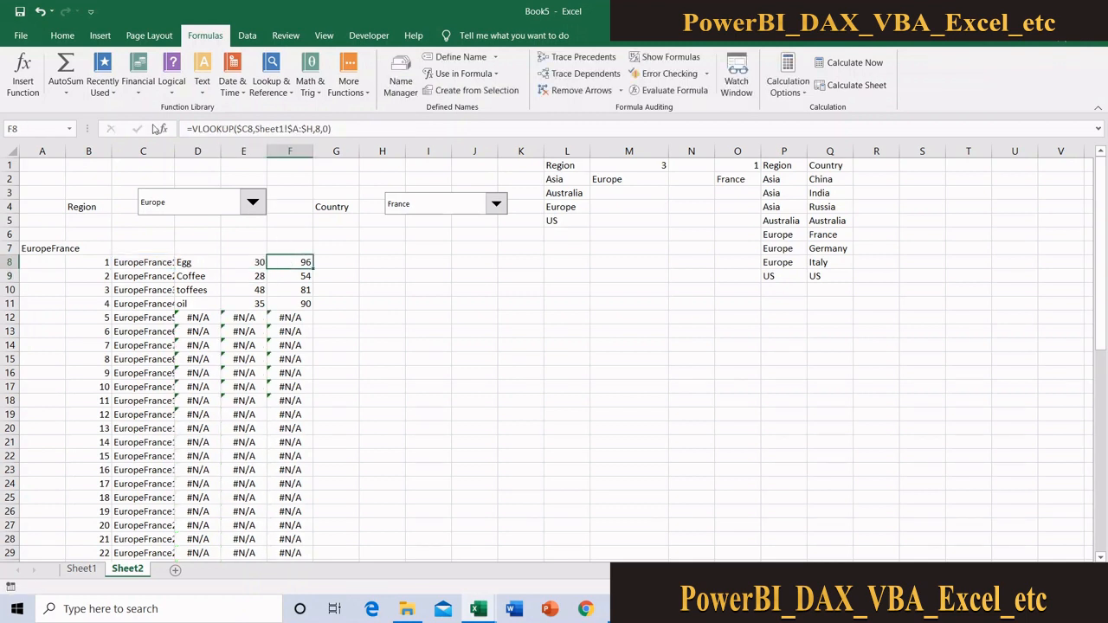
{"action": "left_click", "coordinate": [189, 128]}
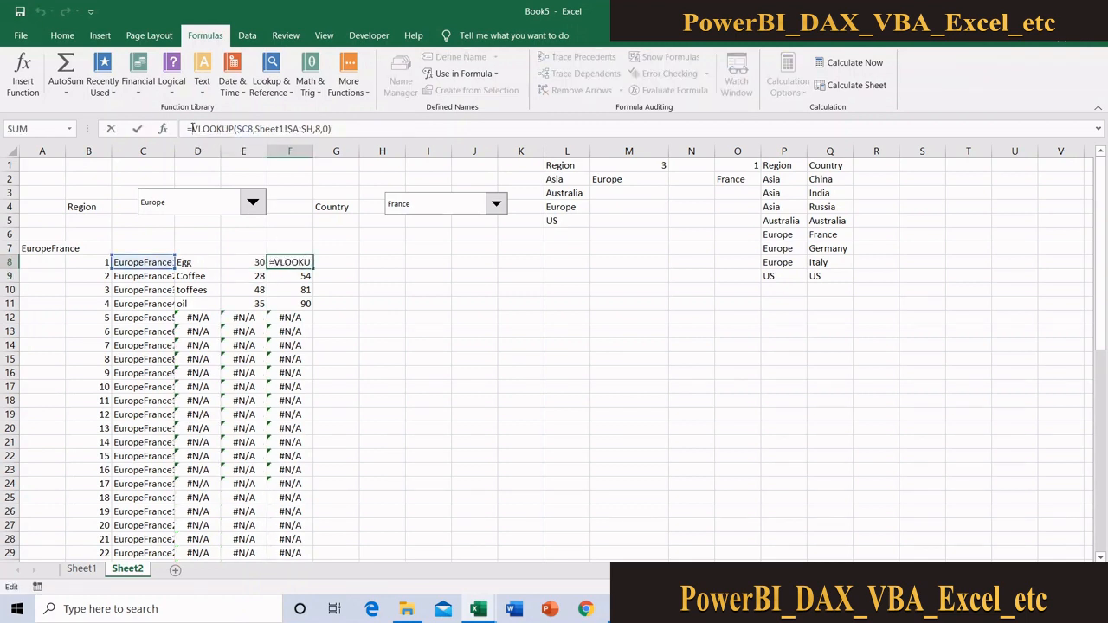
{"action": "type", "text": "IFERROR("}
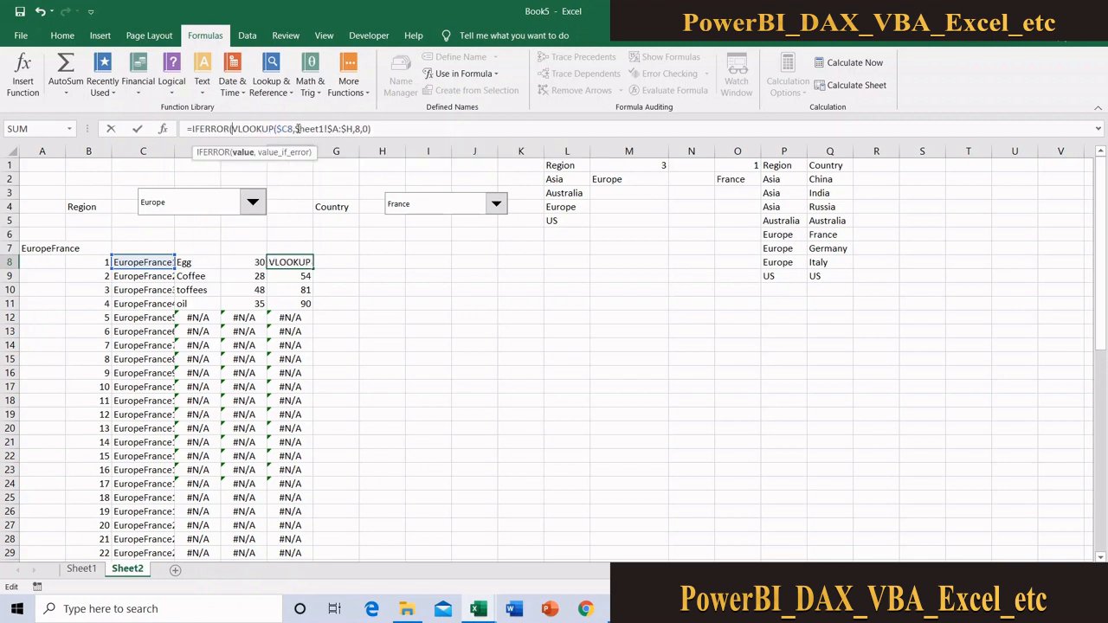
{"action": "left_click", "coordinate": [390, 131]}
{"action": "type", "text": ","}
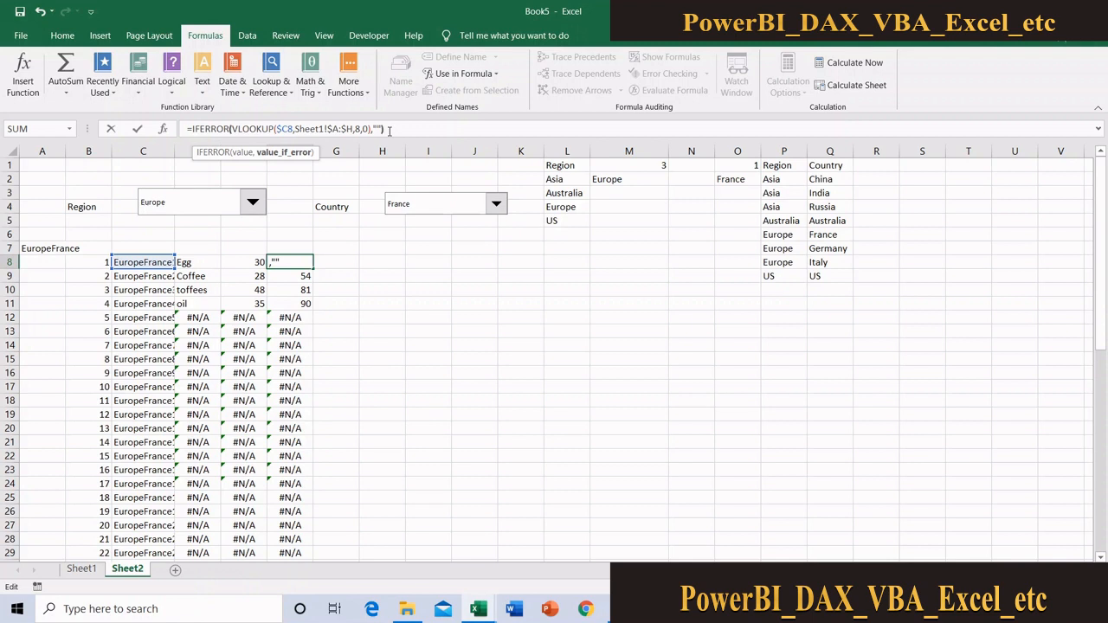
{"action": "type", "text": "\"\")"}
{"action": "key", "text": "Return"}
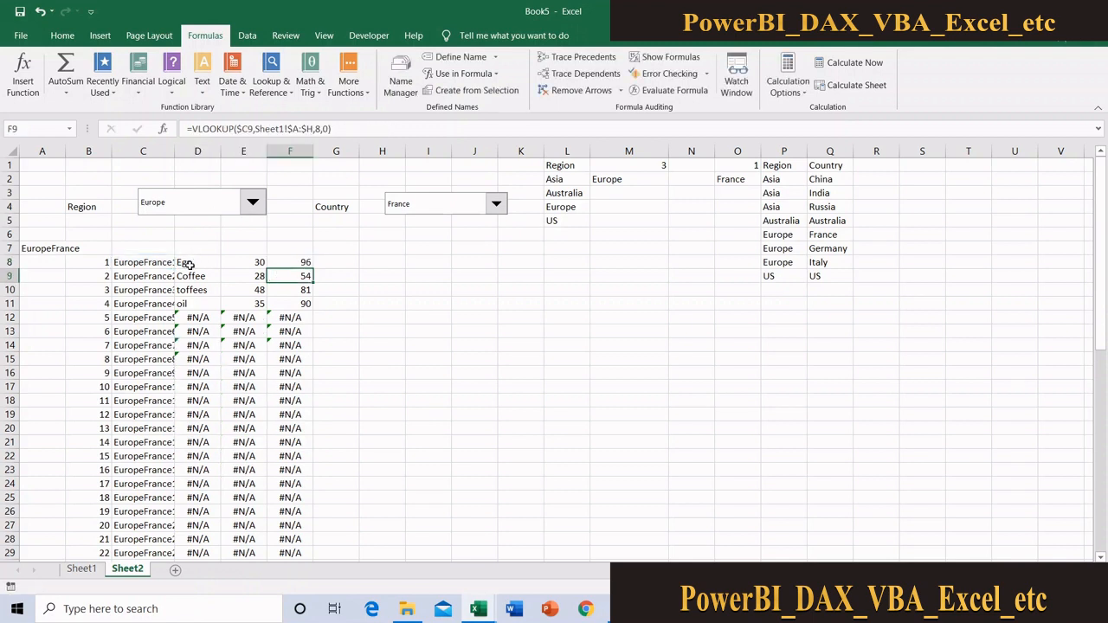
Fill the D8:F8 IFERROR lookups down beside the numbered keys
{"action": "left_click_drag", "start_coordinate": [188, 264], "coordinate": [298, 264]}
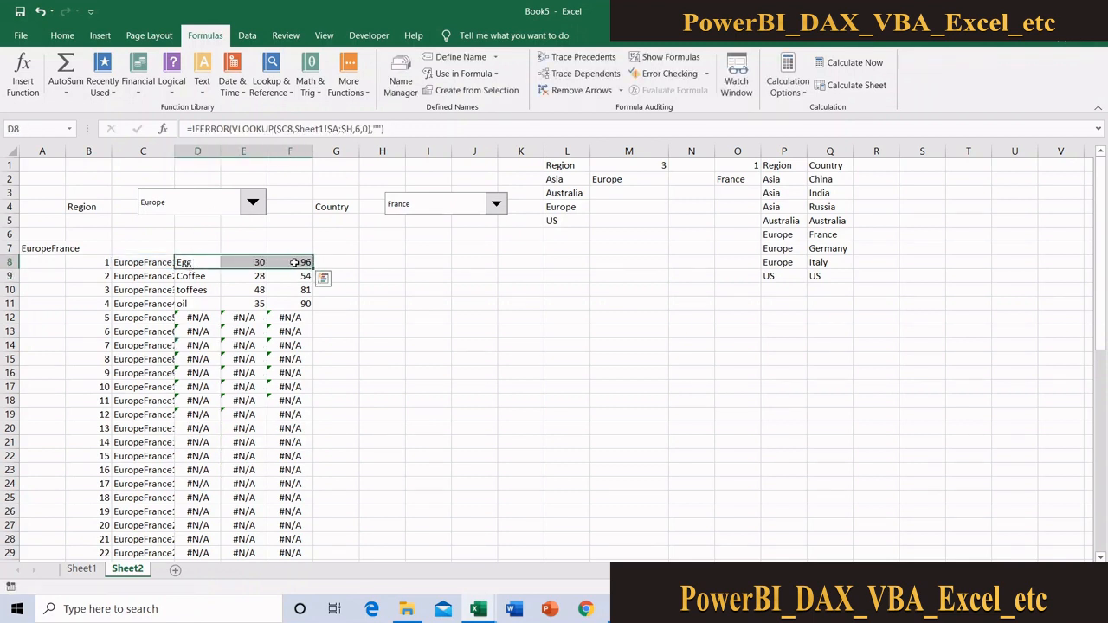
{"action": "double_click", "coordinate": [312, 268]}
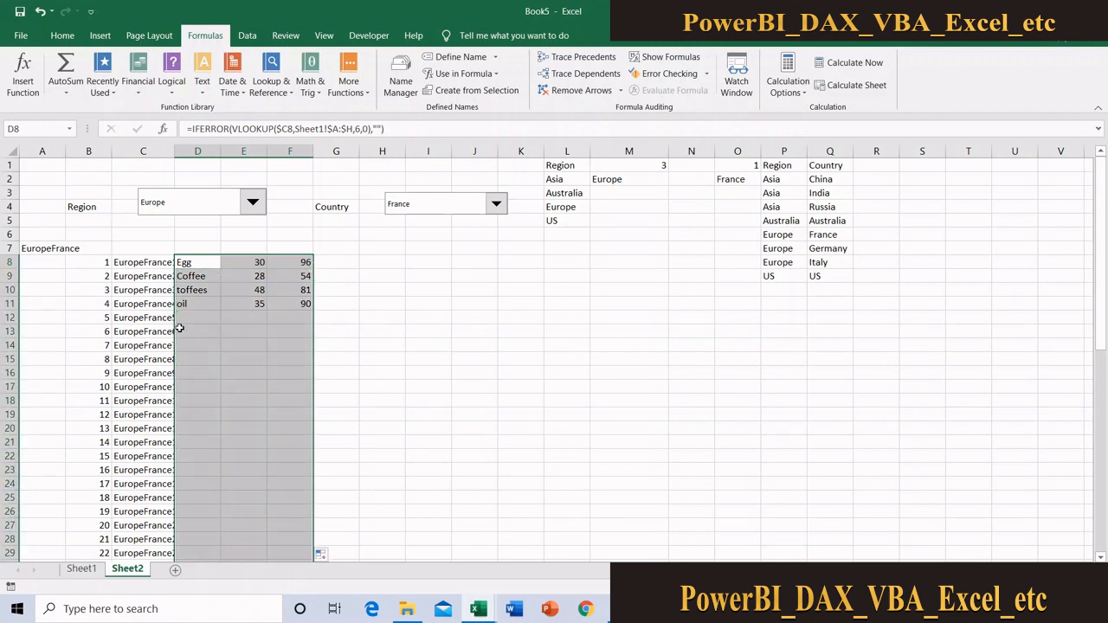
{"action": "left_click", "coordinate": [206, 230]}
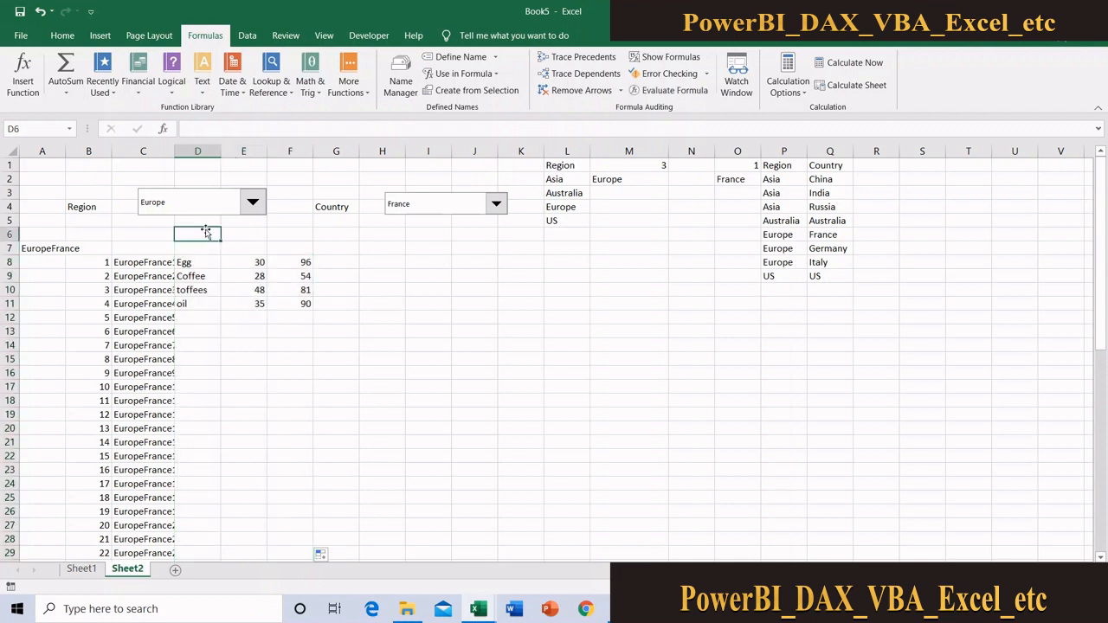
Move the Region drop-down up over columns D to F and move the Region label from B4 to D1
{"action": "left_click", "coordinate": [169, 199], "text": "ctrl"}
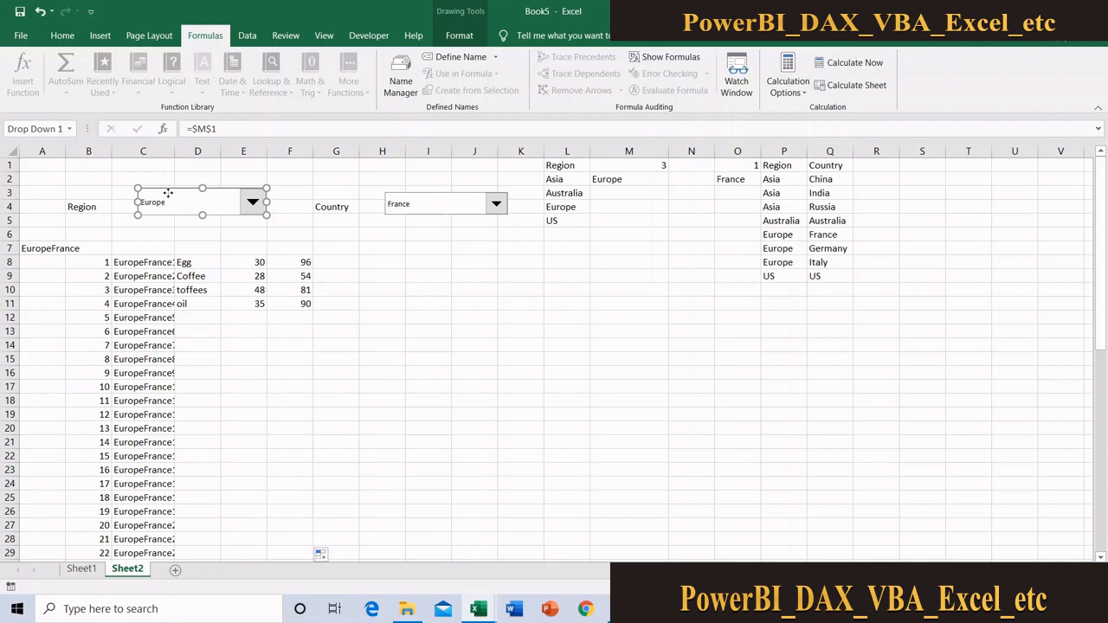
{"action": "mouse_move", "coordinate": [169, 195]}
{"action": "left_mouse_down"}
{"action": "mouse_move", "coordinate": [220, 191]}
{"action": "mouse_move", "coordinate": [223, 178]}
{"action": "left_mouse_up"}
{"action": "left_click", "coordinate": [82, 208]}
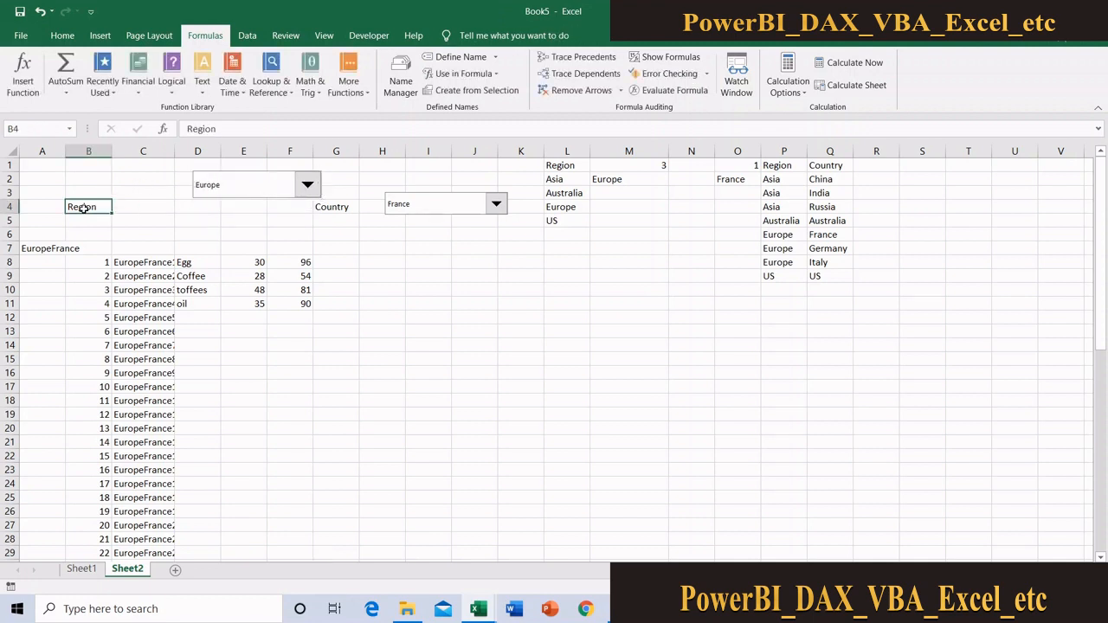
{"action": "key", "text": "ctrl+c"}
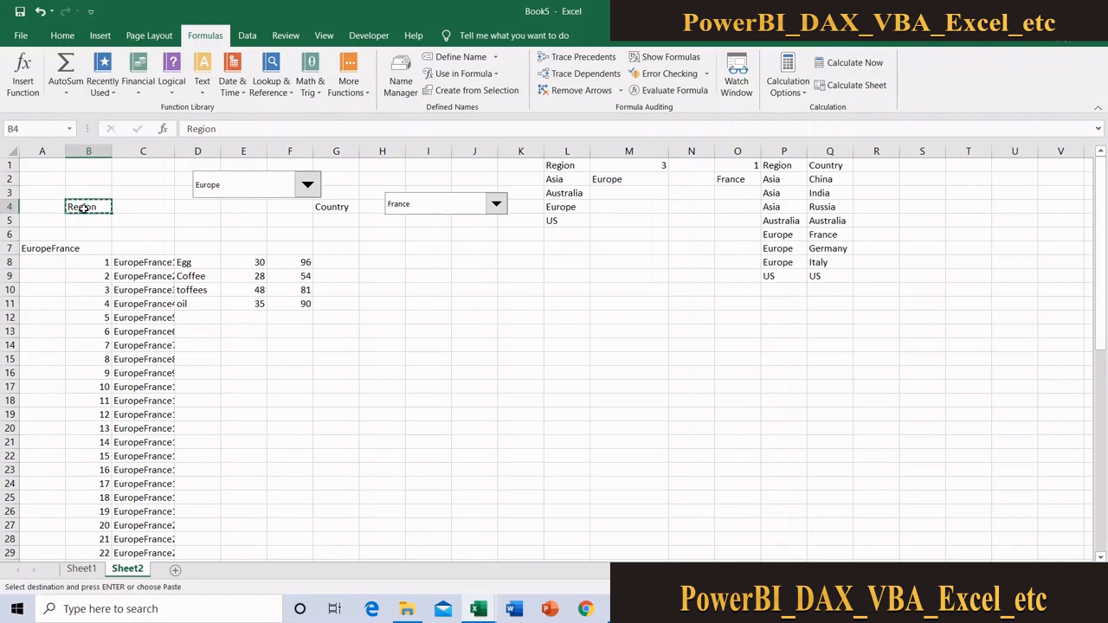
{"action": "left_click", "coordinate": [182, 167]}
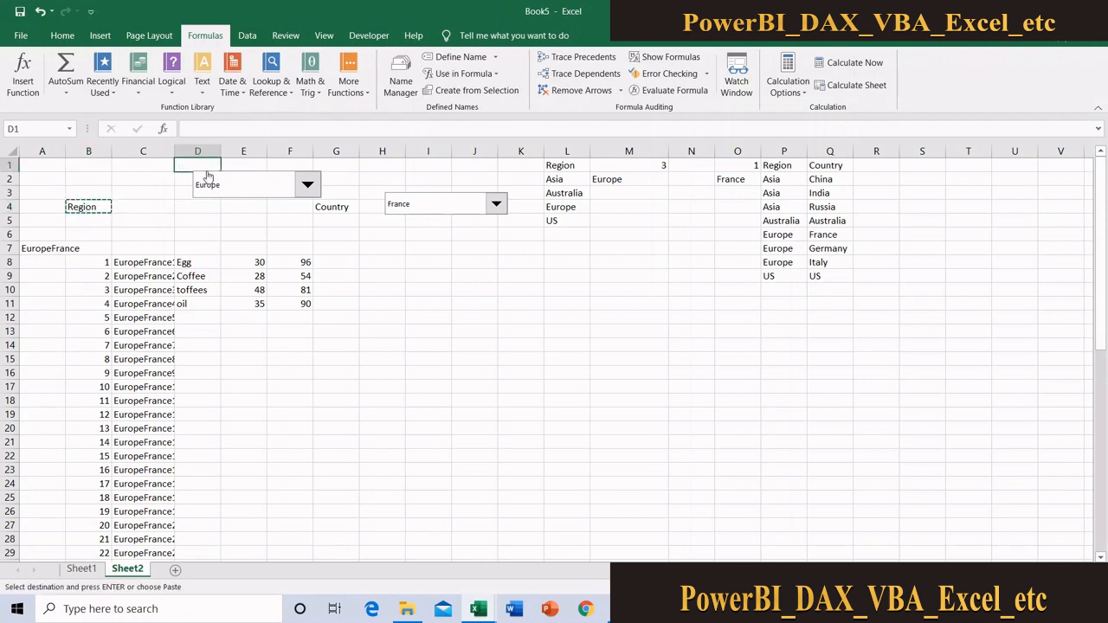
{"action": "key", "text": "Return"}
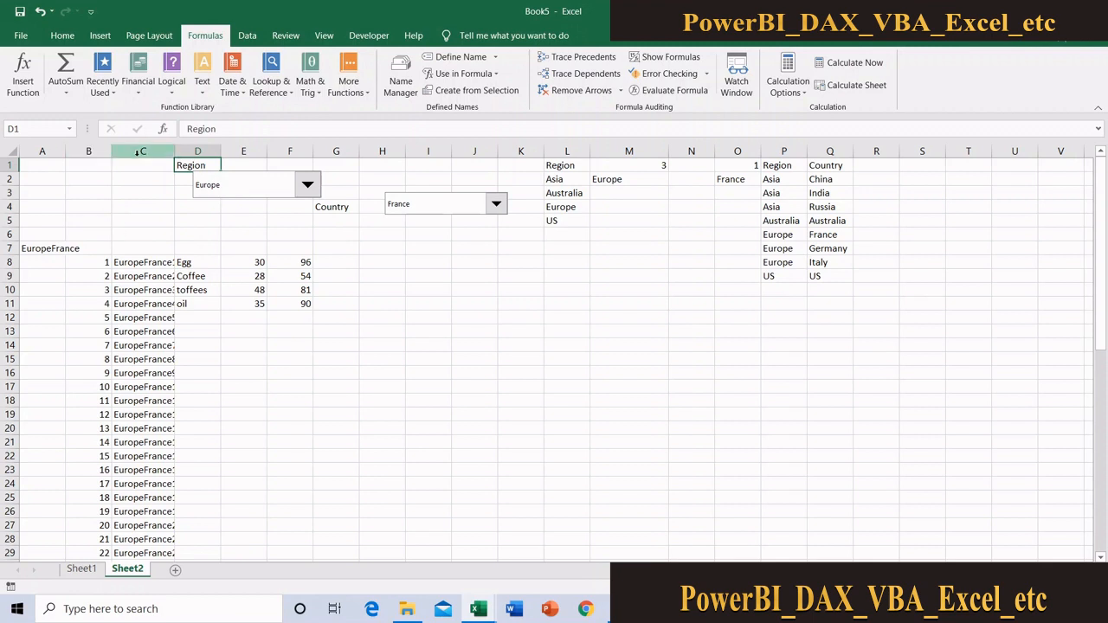
Hide the helper columns A to C on Sheet2
{"action": "left_click_drag", "start_coordinate": [137, 152], "coordinate": [43, 154]}
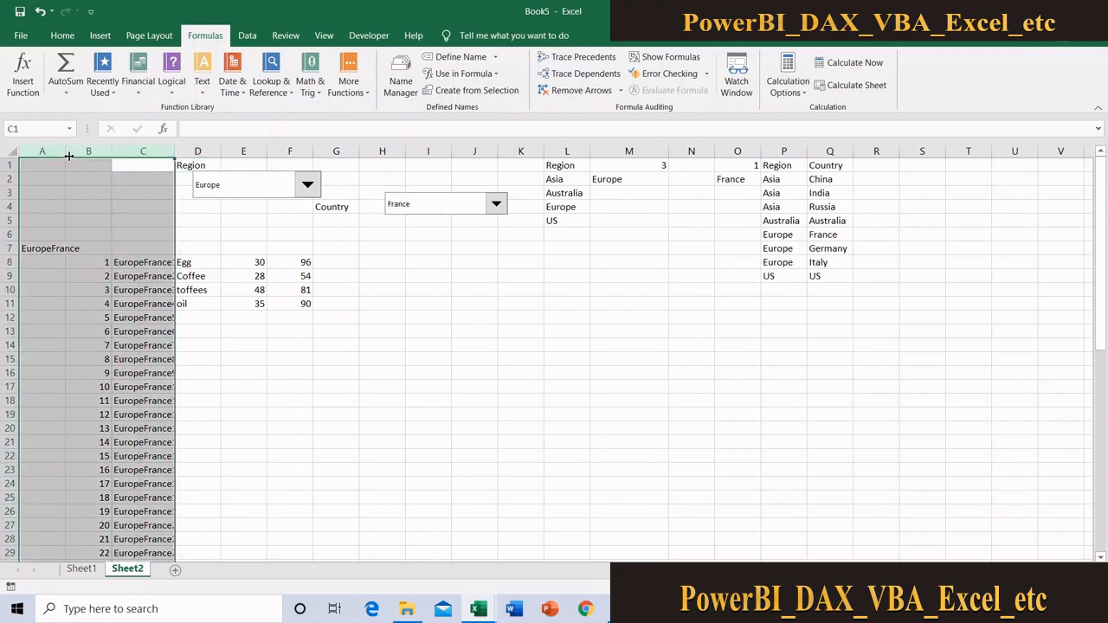
{"action": "right_click", "coordinate": [77, 153]}
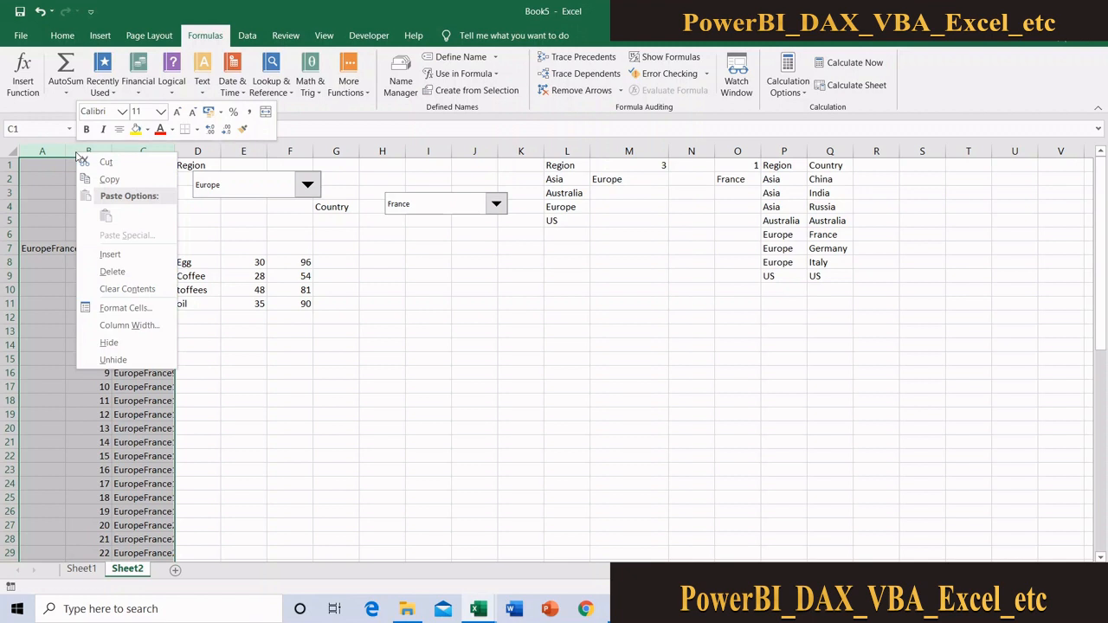
{"action": "left_click", "coordinate": [109, 343]}
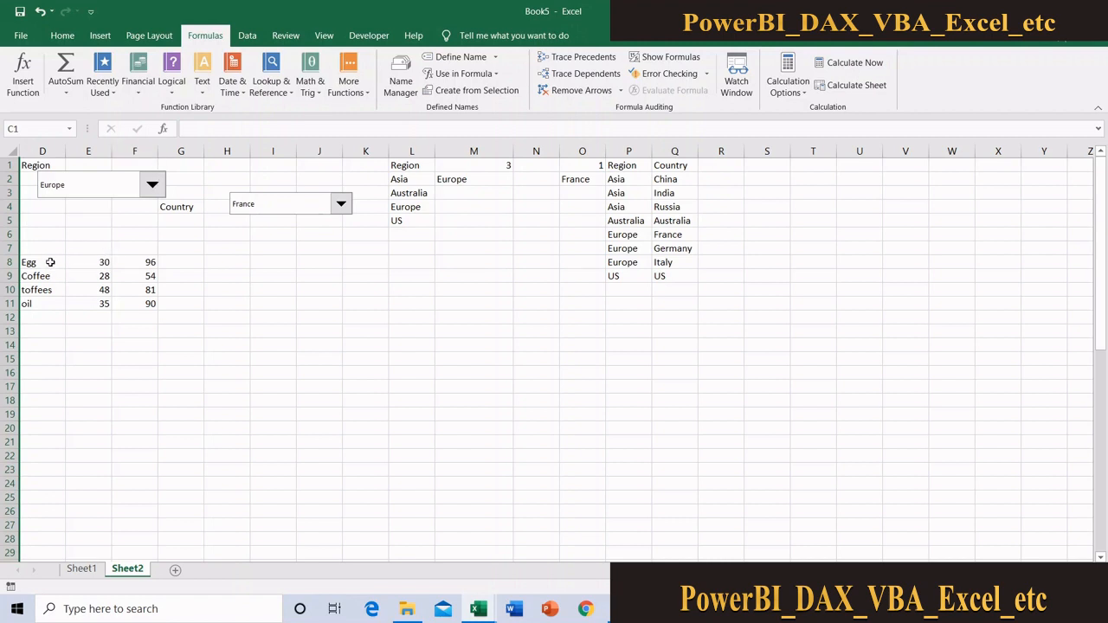
Apply all borders to the product, sales and volume results in D8:F11
{"action": "left_click_drag", "start_coordinate": [51, 262], "coordinate": [153, 303]}
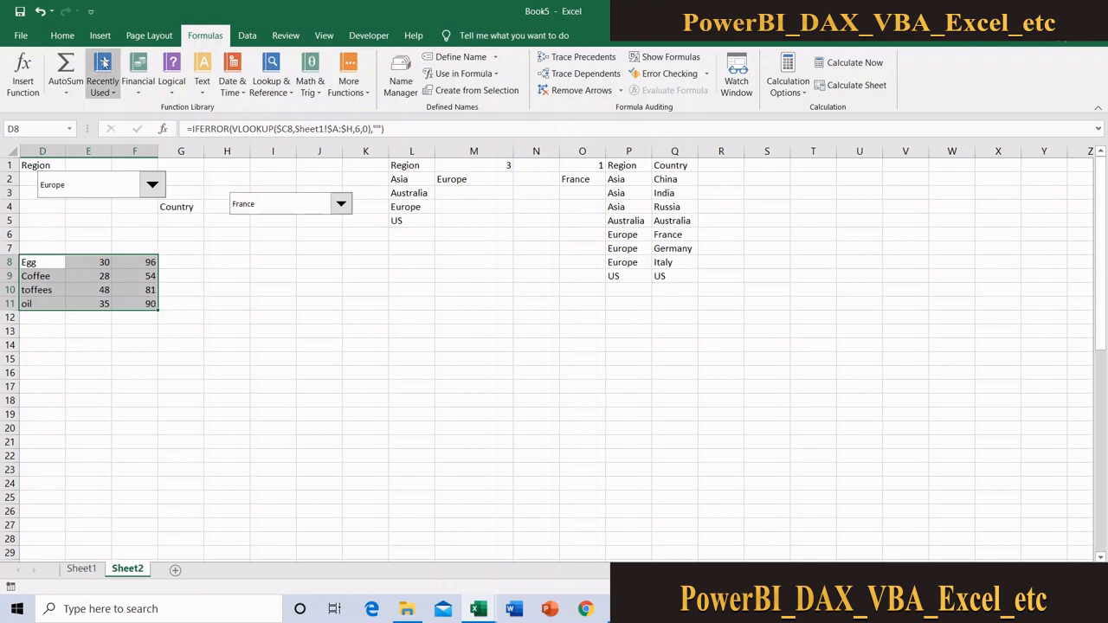
{"action": "left_click", "coordinate": [64, 36]}
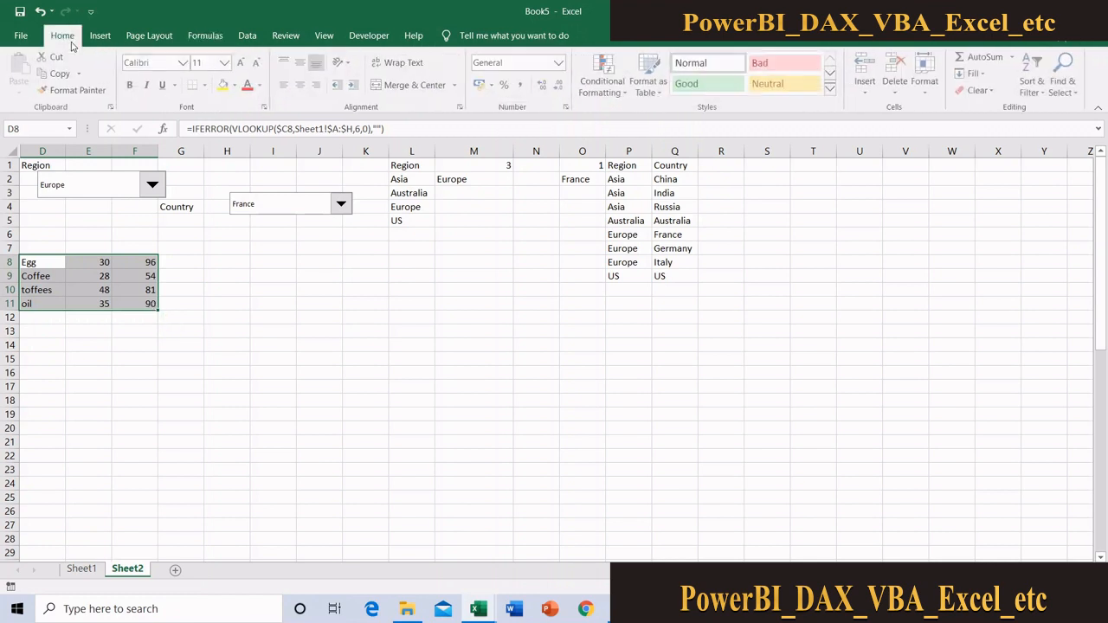
{"action": "left_click", "coordinate": [207, 85]}
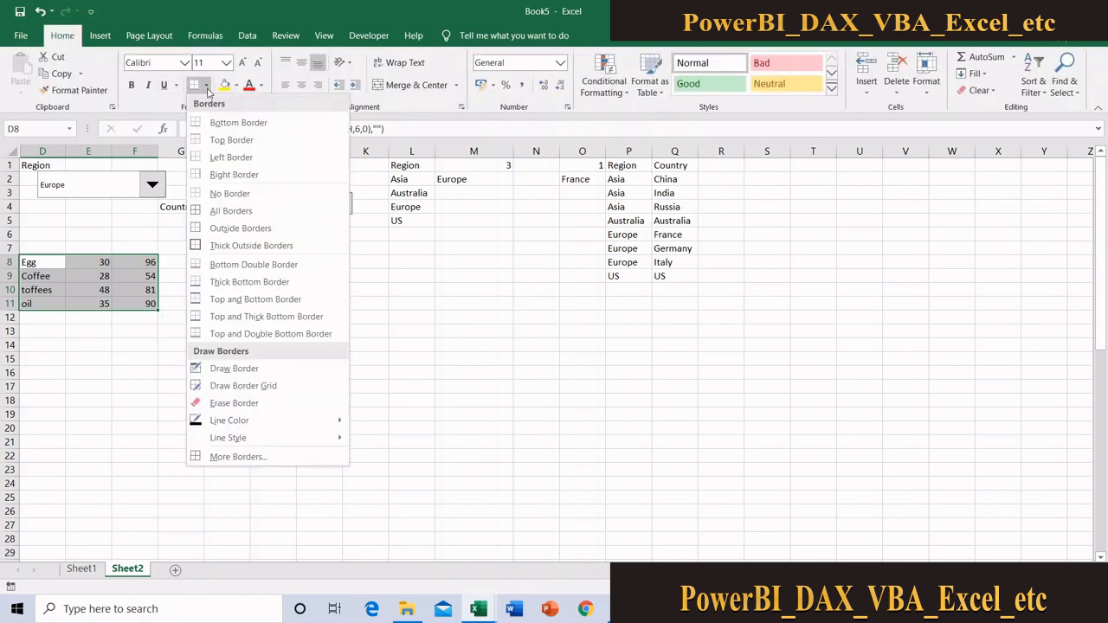
{"action": "left_click", "coordinate": [231, 210]}
{"action": "left_click", "coordinate": [77, 356]}
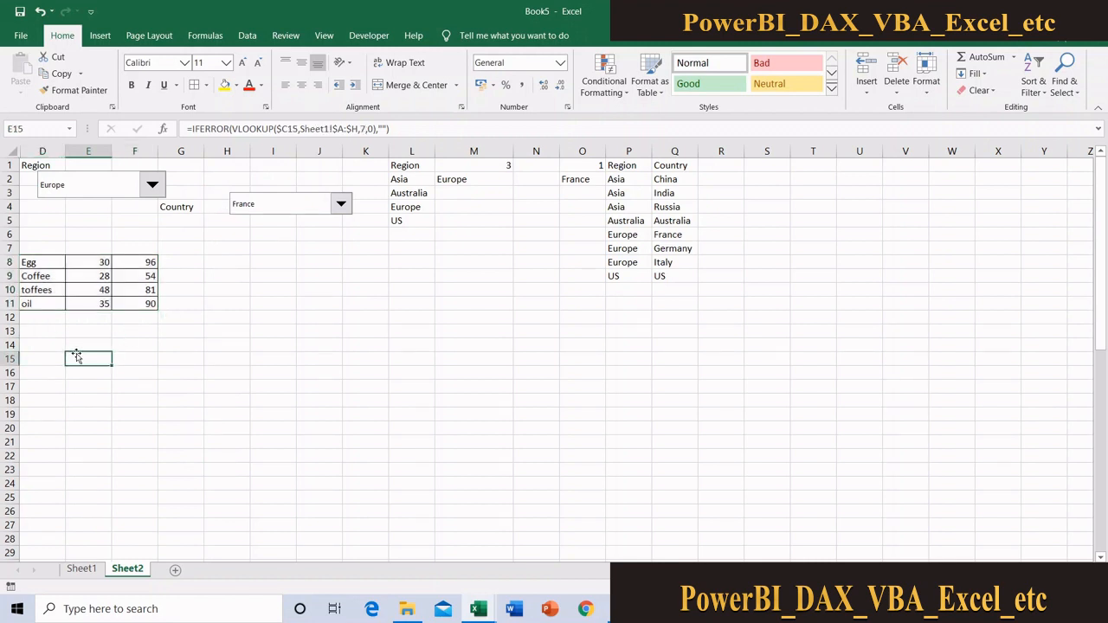
Switch the Country drop-down to Germany and then to Italy to check how the bordered product rows respond
{"action": "left_click", "coordinate": [301, 211]}
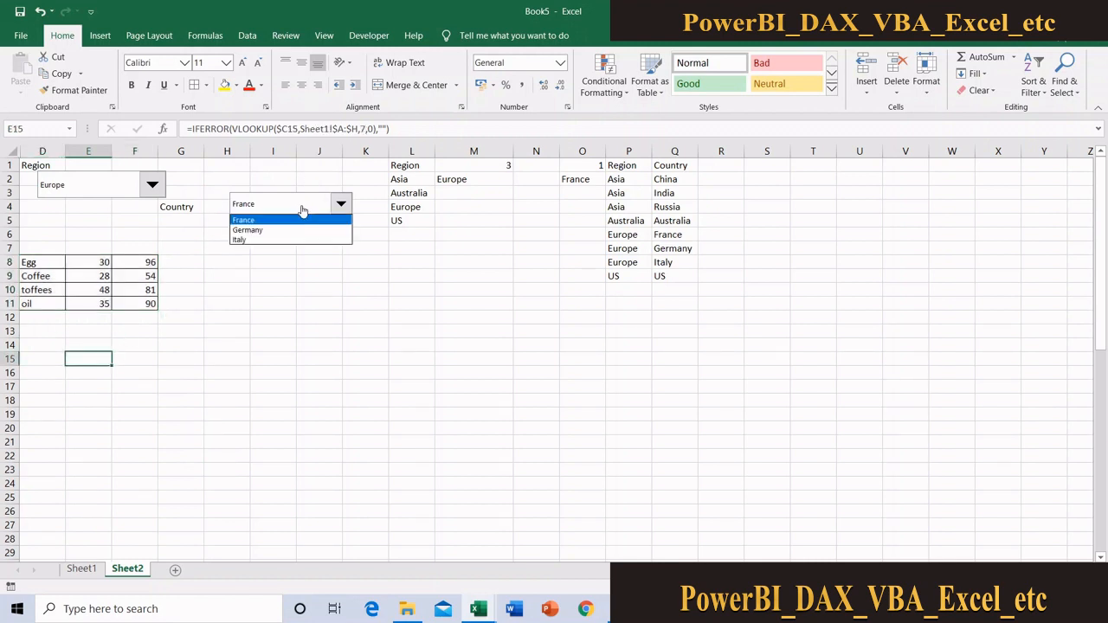
{"action": "left_click", "coordinate": [273, 231]}
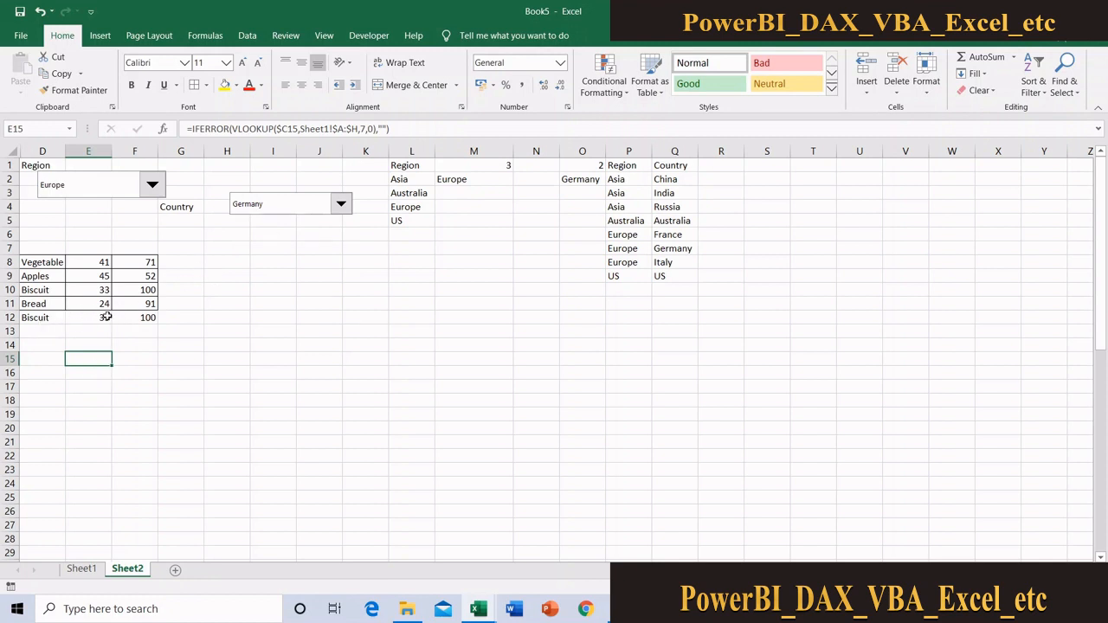
{"action": "left_click", "coordinate": [295, 207]}
{"action": "left_click", "coordinate": [263, 243]}
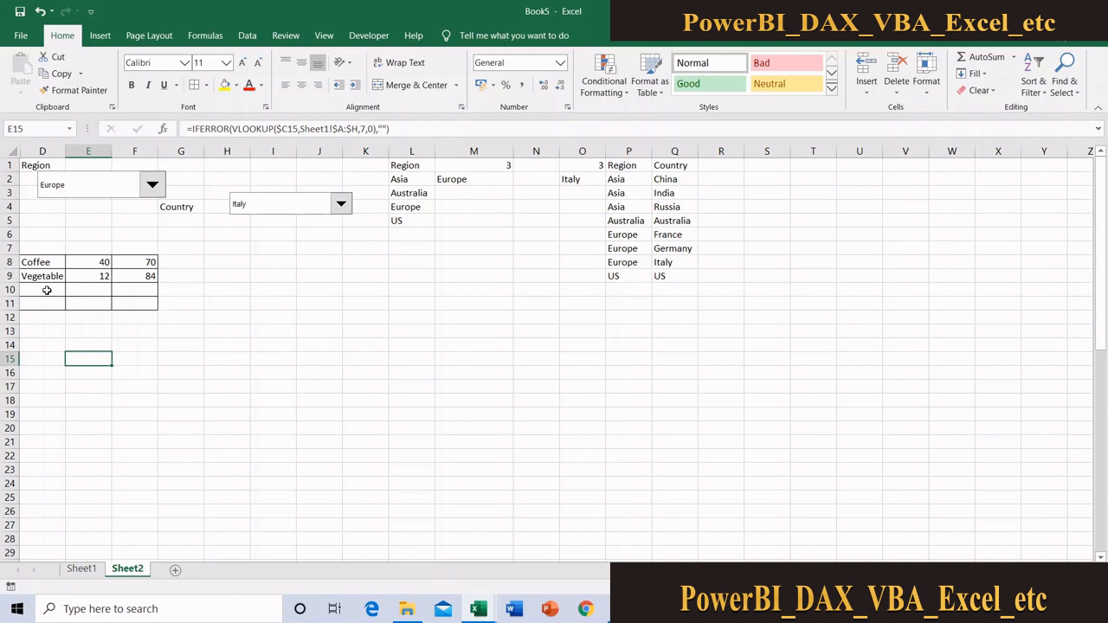
{"action": "left_click_drag", "start_coordinate": [52, 288], "coordinate": [145, 313]}
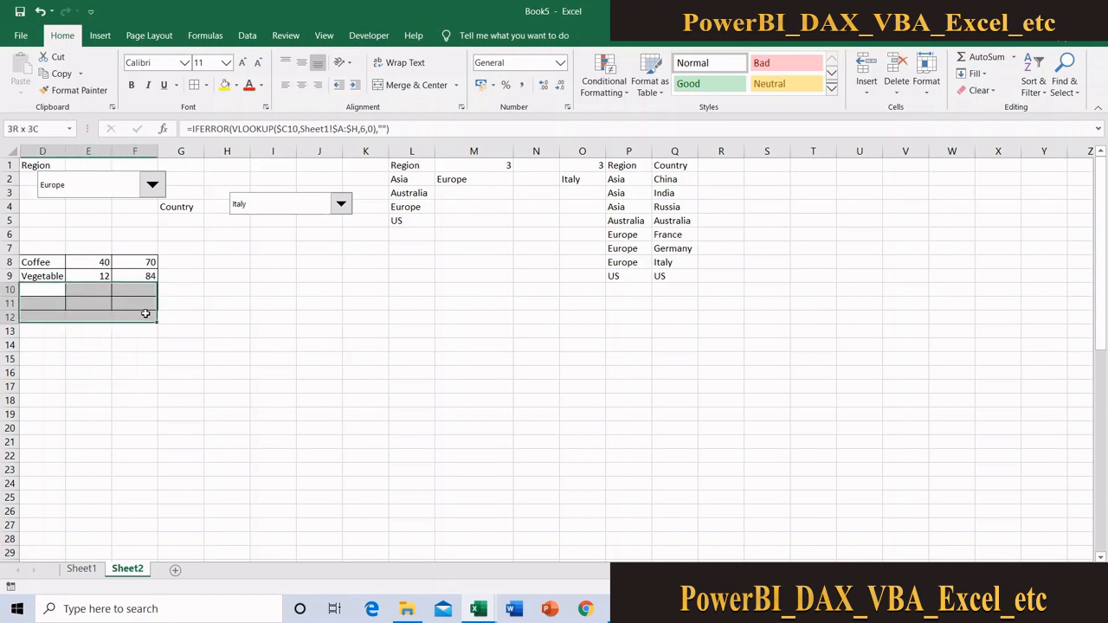
{"action": "left_click", "coordinate": [220, 281]}
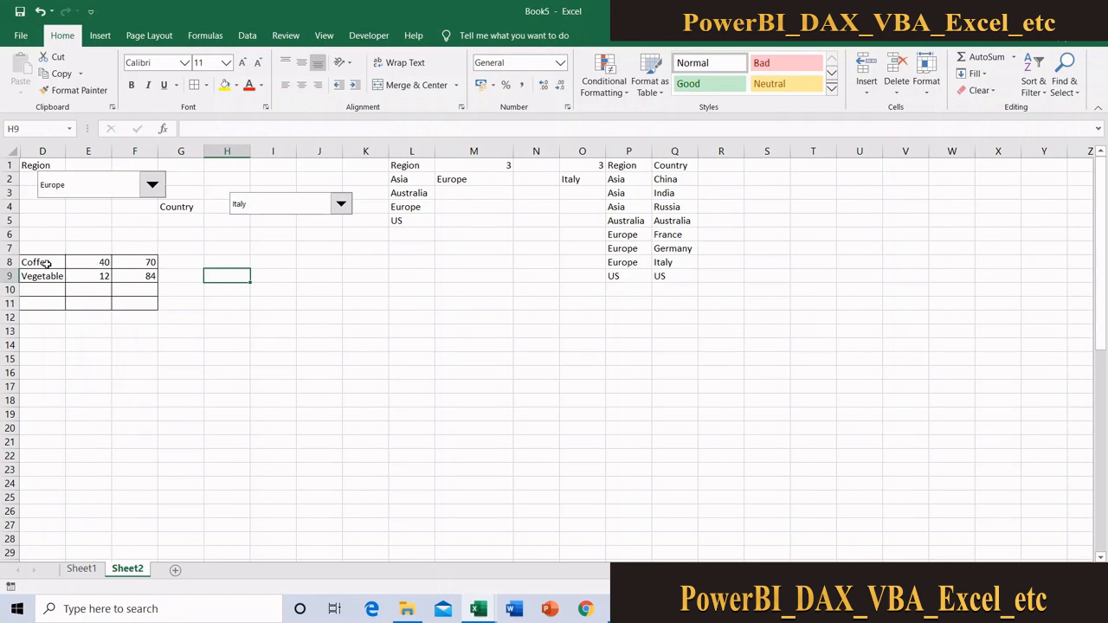
Remove all borders from the product, sales and volume results in D8:F11
{"action": "left_click_drag", "start_coordinate": [47, 262], "coordinate": [141, 298]}
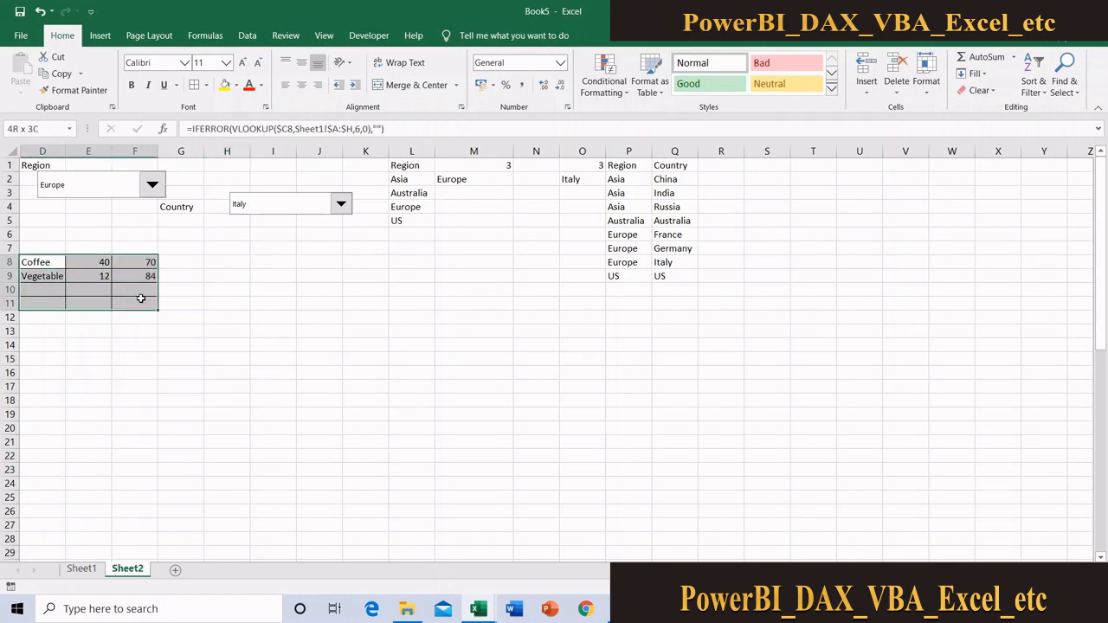
{"action": "left_click", "coordinate": [206, 85]}
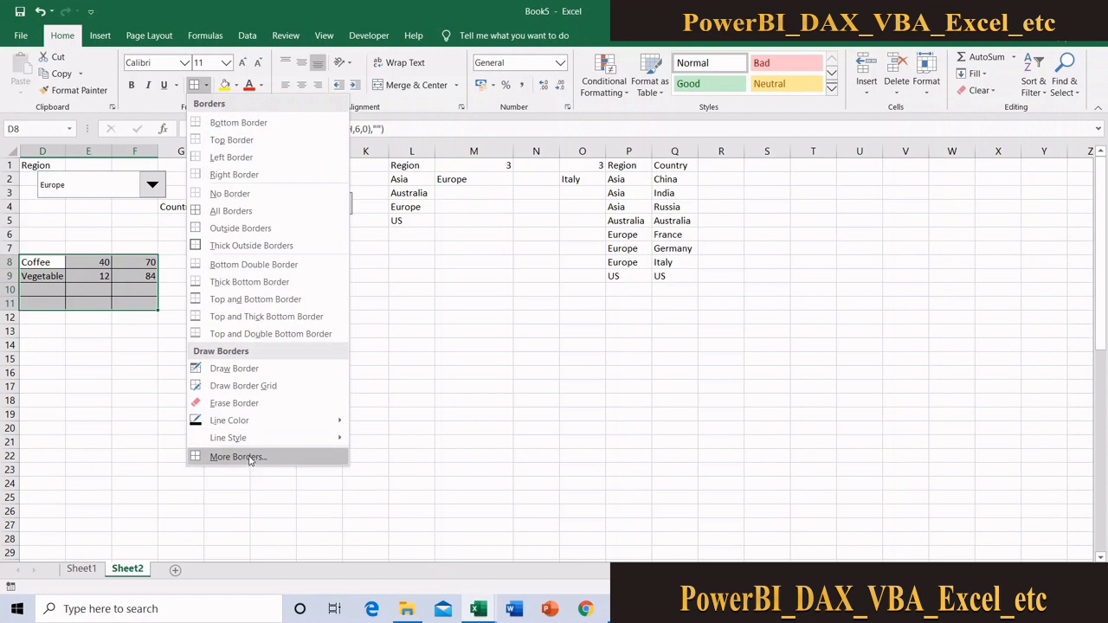
{"action": "left_click", "coordinate": [234, 198]}
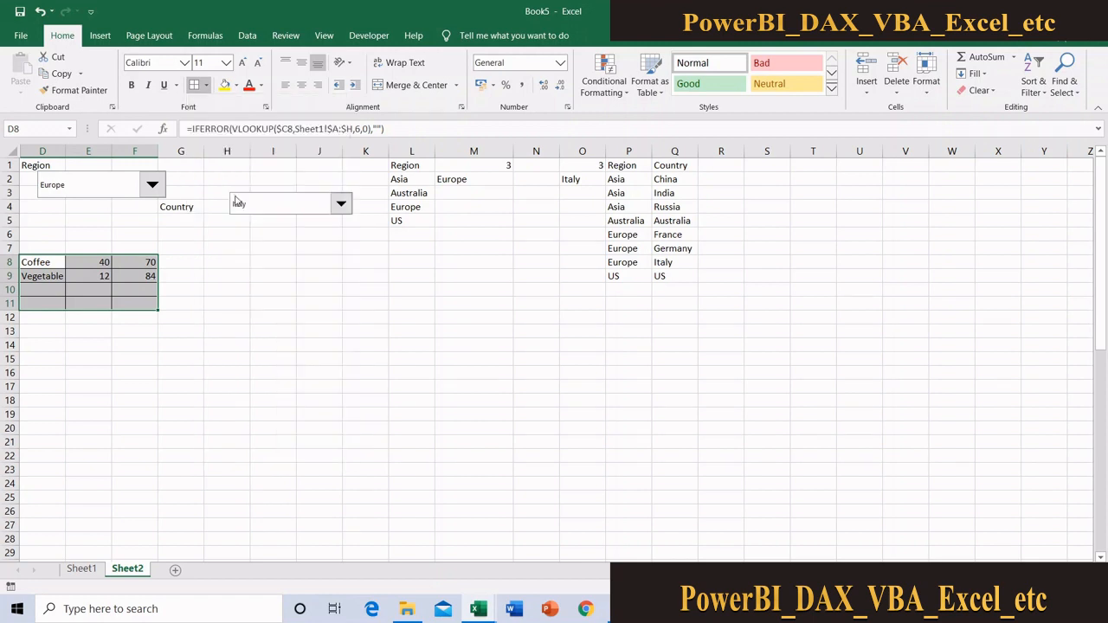
{"action": "left_click", "coordinate": [133, 374]}
Start a new conditional formatting rule for D8 that uses a formula to determine which cells to format
{"action": "left_click", "coordinate": [54, 261]}
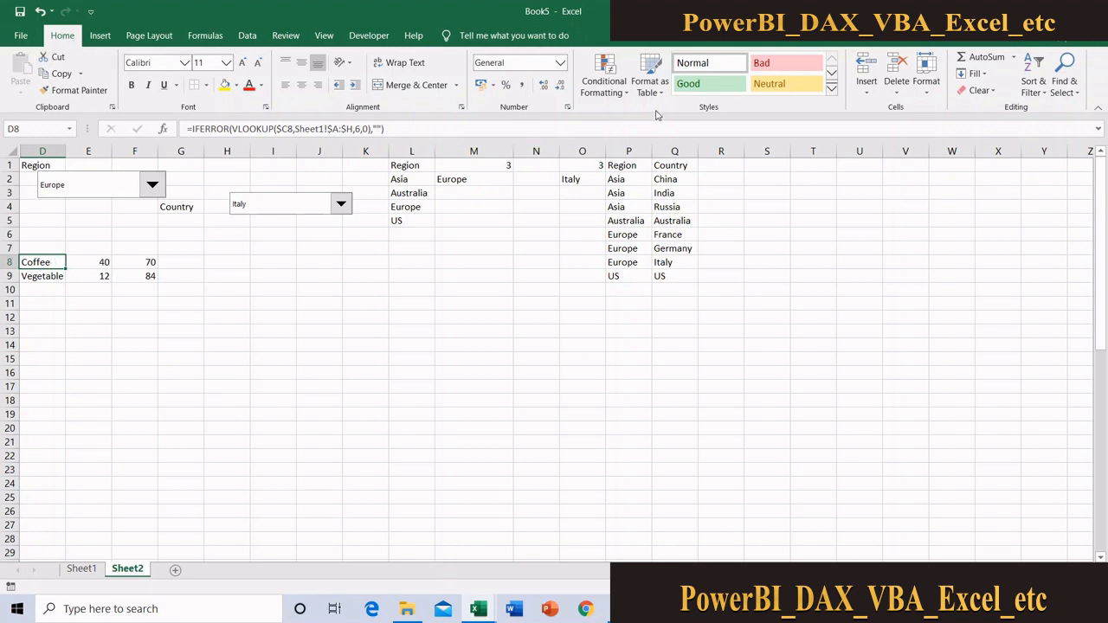
{"action": "left_click", "coordinate": [603, 78]}
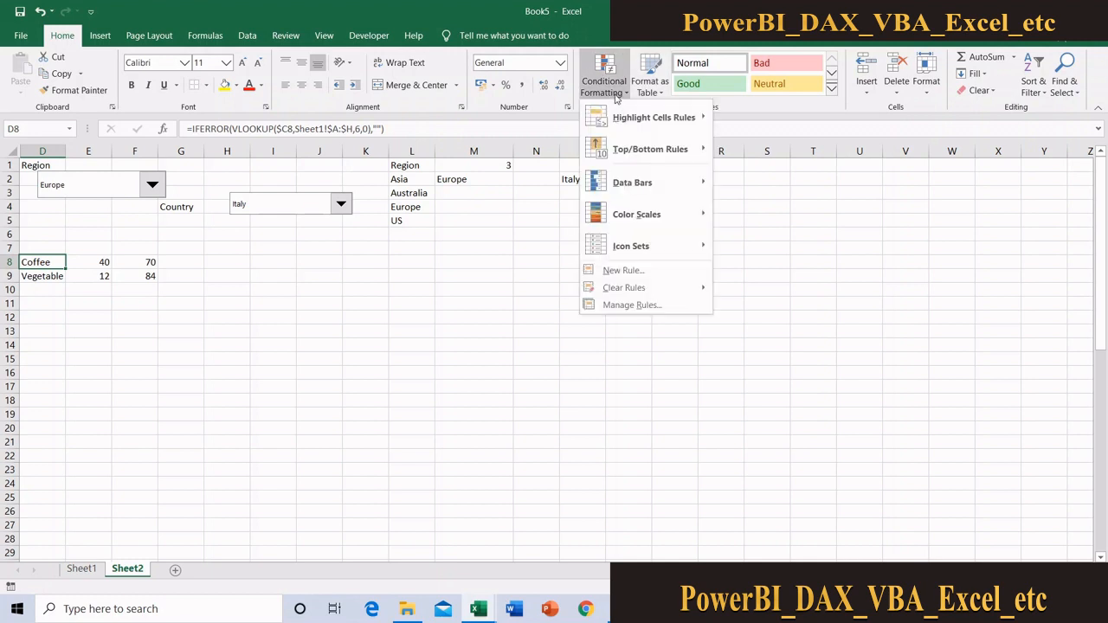
{"action": "left_click", "coordinate": [636, 271]}
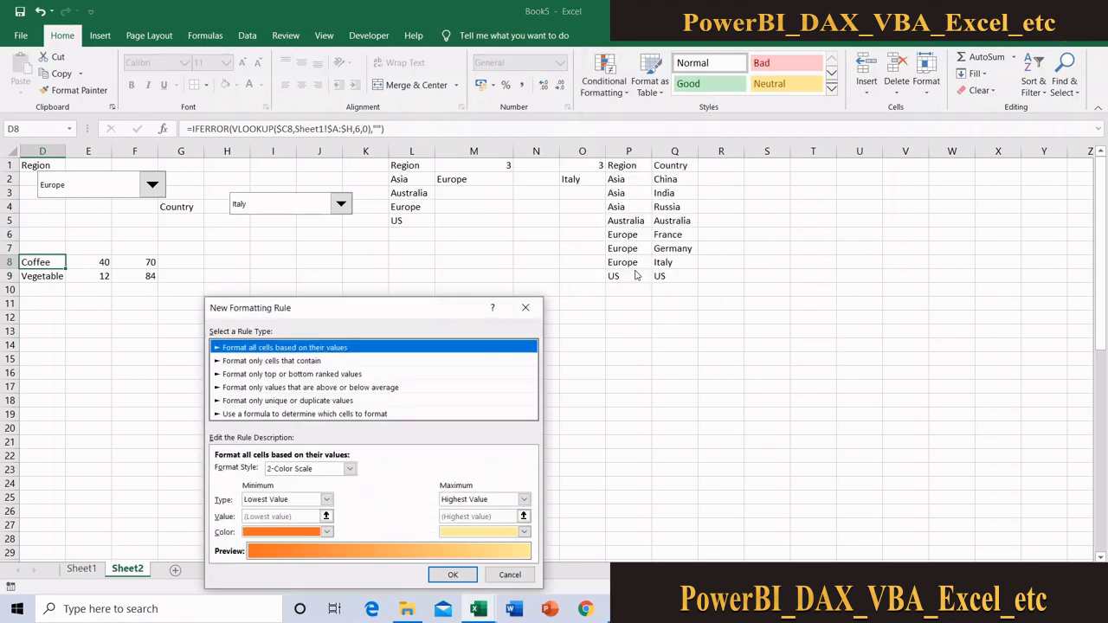
{"action": "left_click_drag", "start_coordinate": [437, 309], "coordinate": [620, 176]}
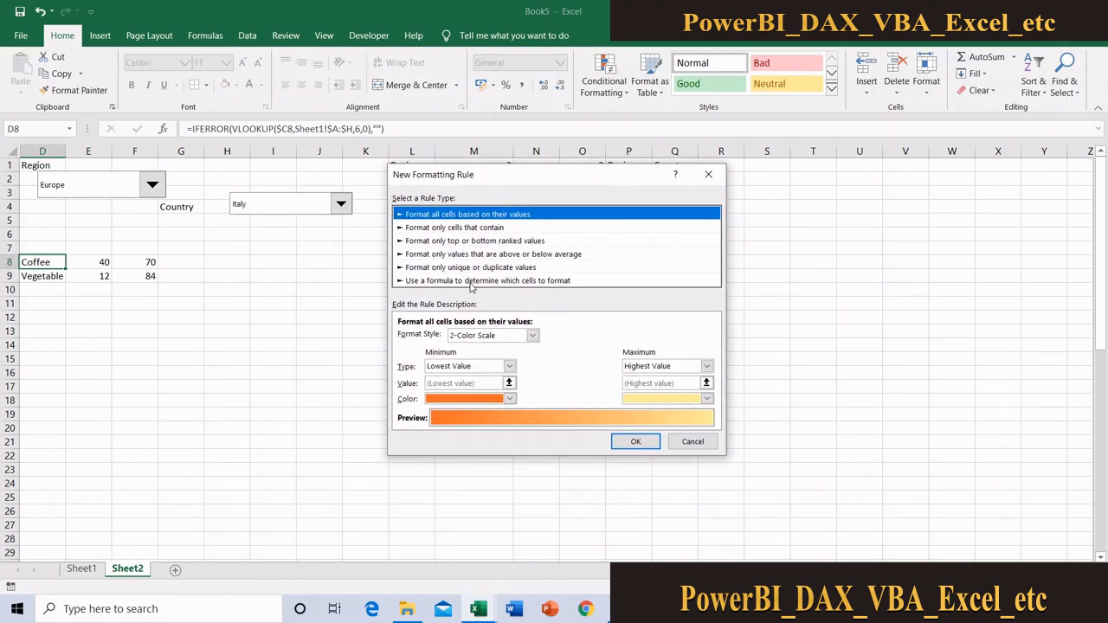
{"action": "left_click", "coordinate": [472, 280]}
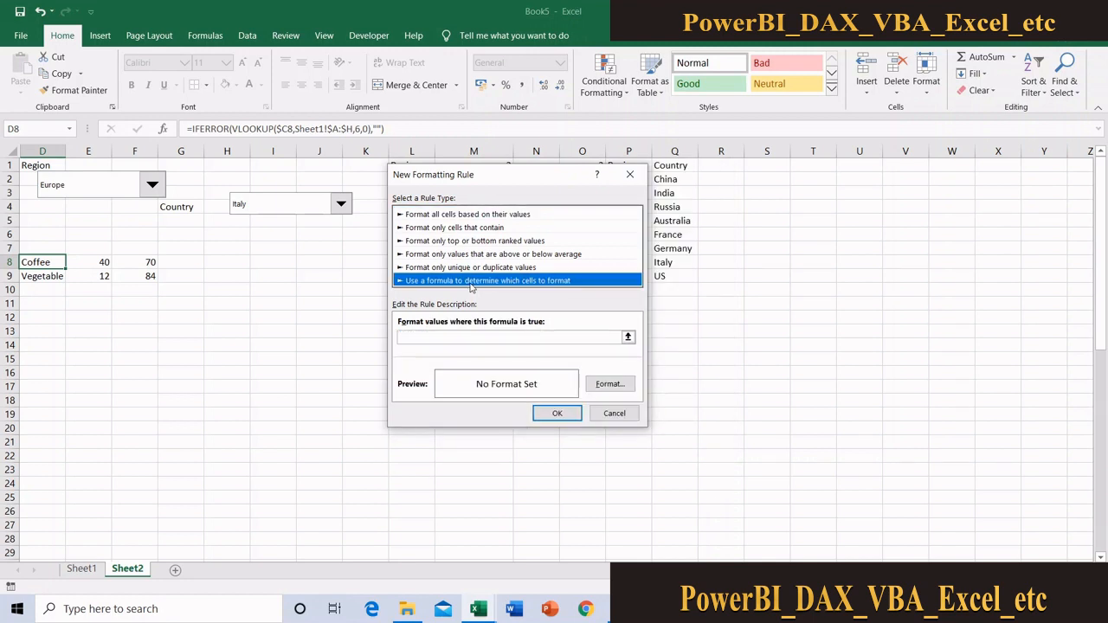
{"action": "left_click", "coordinate": [459, 339]}
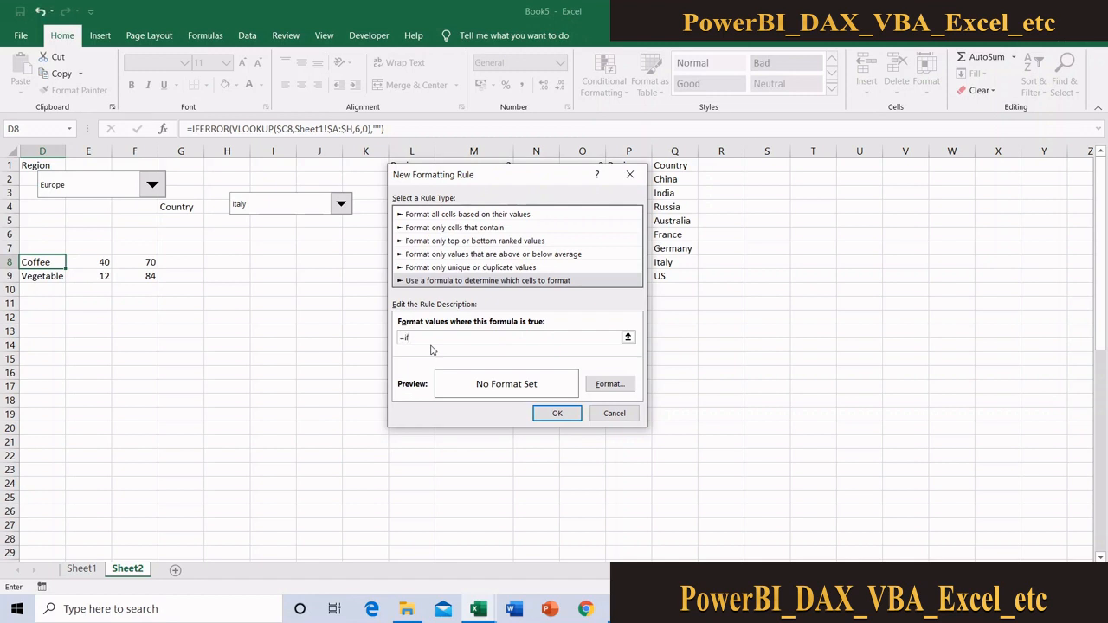
Enter the rule formula =if($D$8<>"",true,false) for the D8 conditional format
{"action": "type", "text": "("}
{"action": "left_click", "coordinate": [44, 259]}
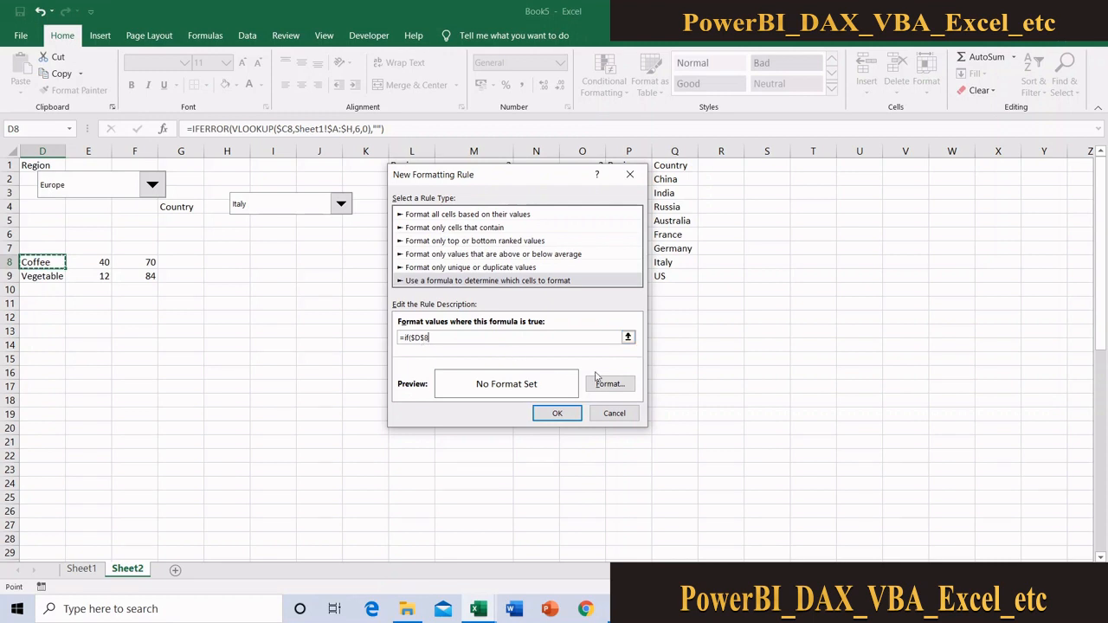
{"action": "left_click", "coordinate": [416, 337]}
{"action": "left_click", "coordinate": [450, 337]}
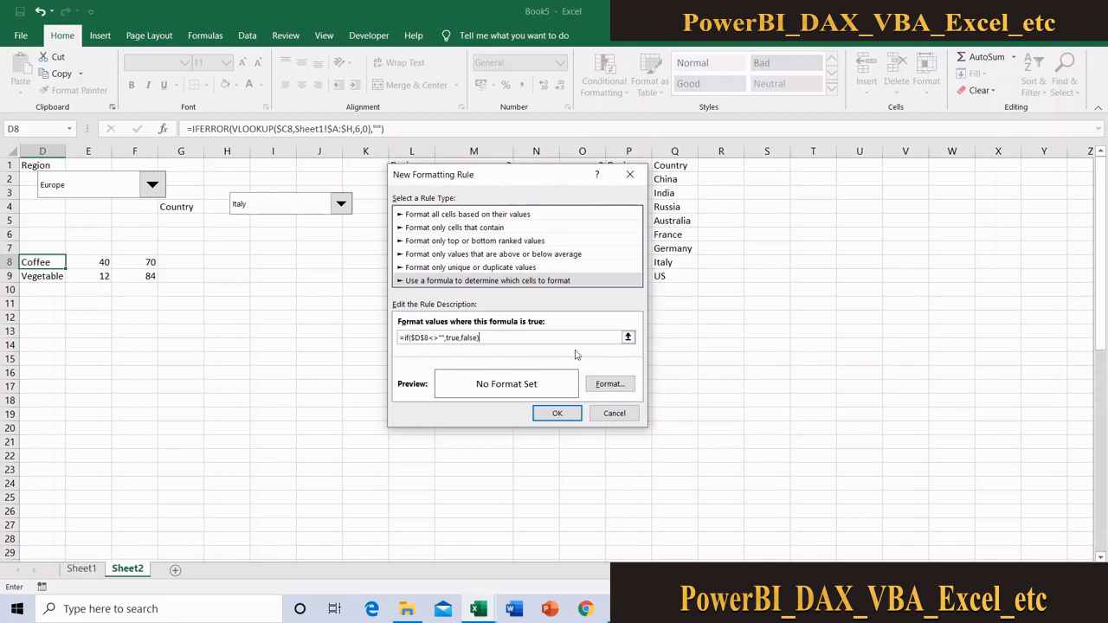
Give the formula rule a solid outline border as its format and create the rule for D8
{"action": "left_click", "coordinate": [627, 391]}
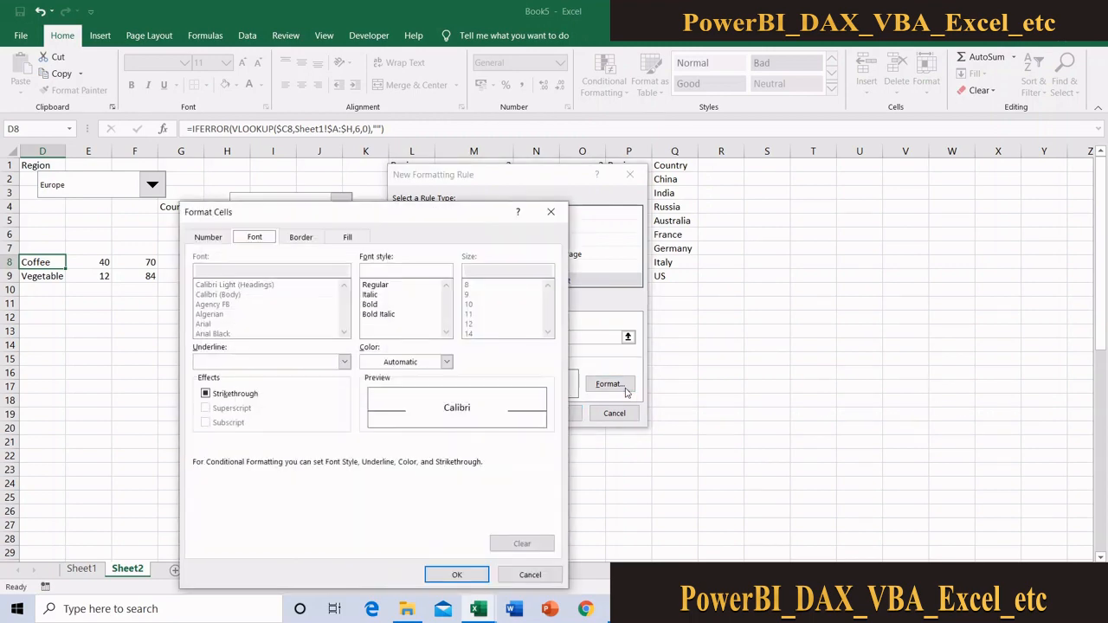
{"action": "left_click", "coordinate": [301, 238]}
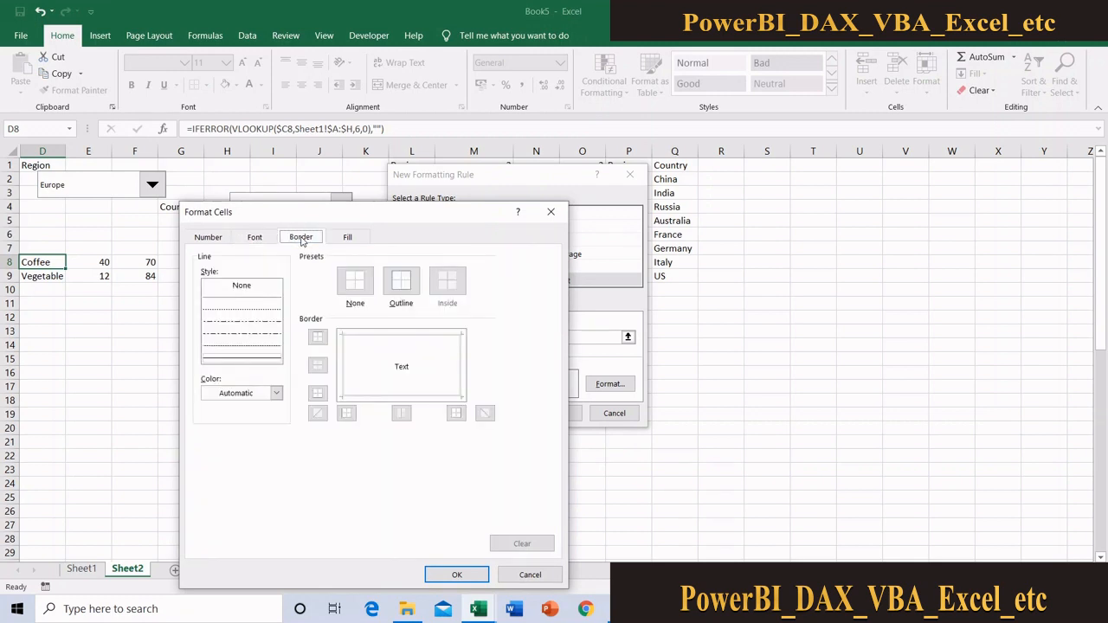
{"action": "left_click", "coordinate": [243, 359]}
{"action": "left_click", "coordinate": [400, 281]}
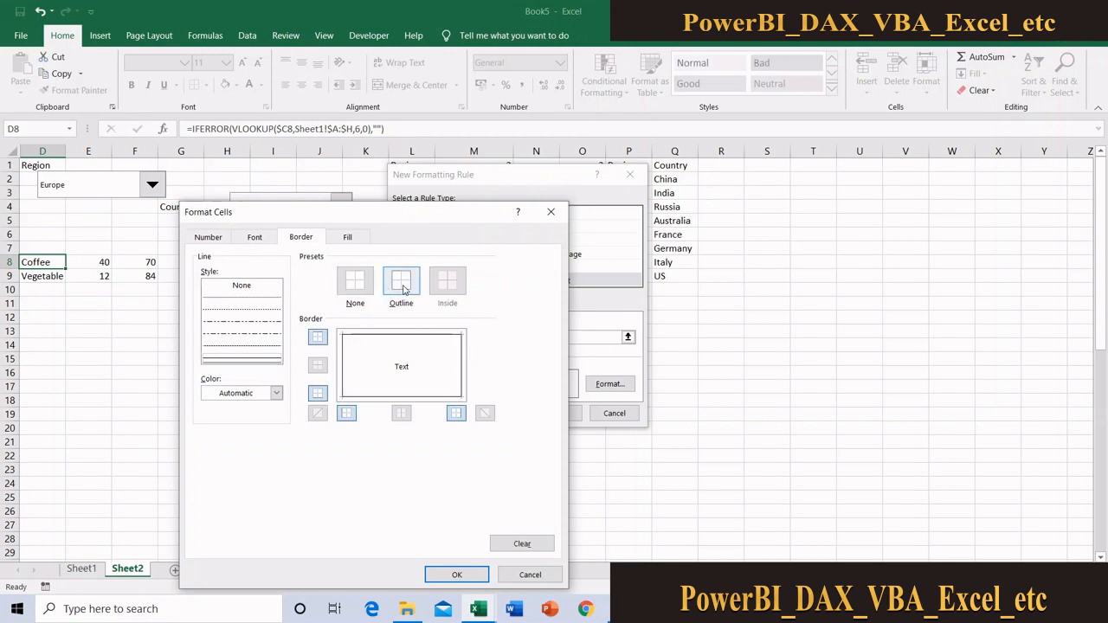
{"action": "left_click", "coordinate": [457, 575]}
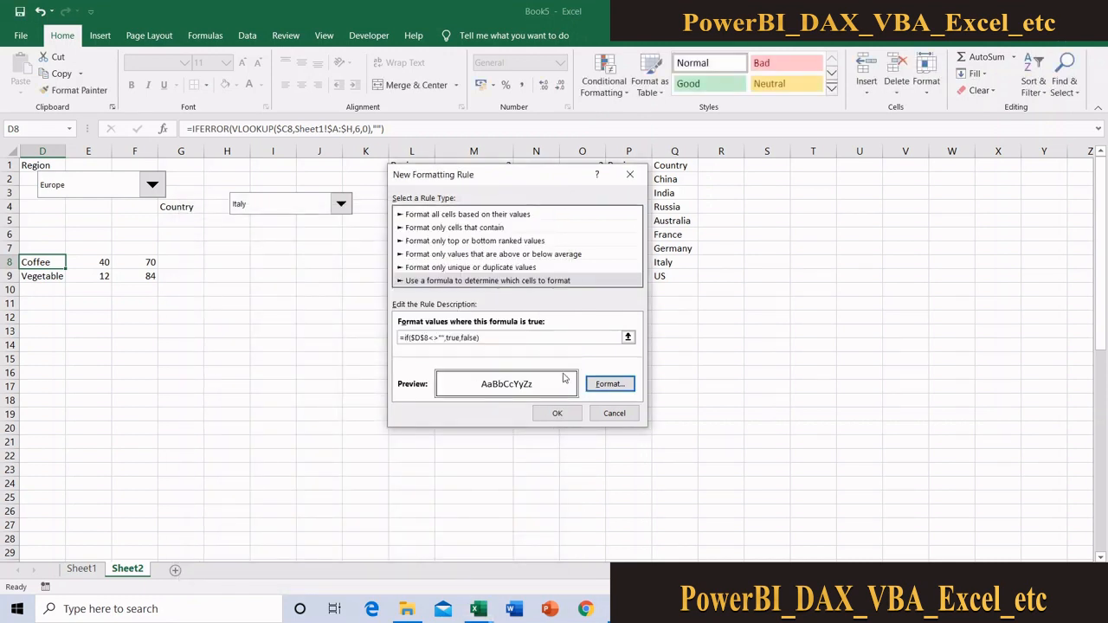
{"action": "left_click", "coordinate": [560, 414]}
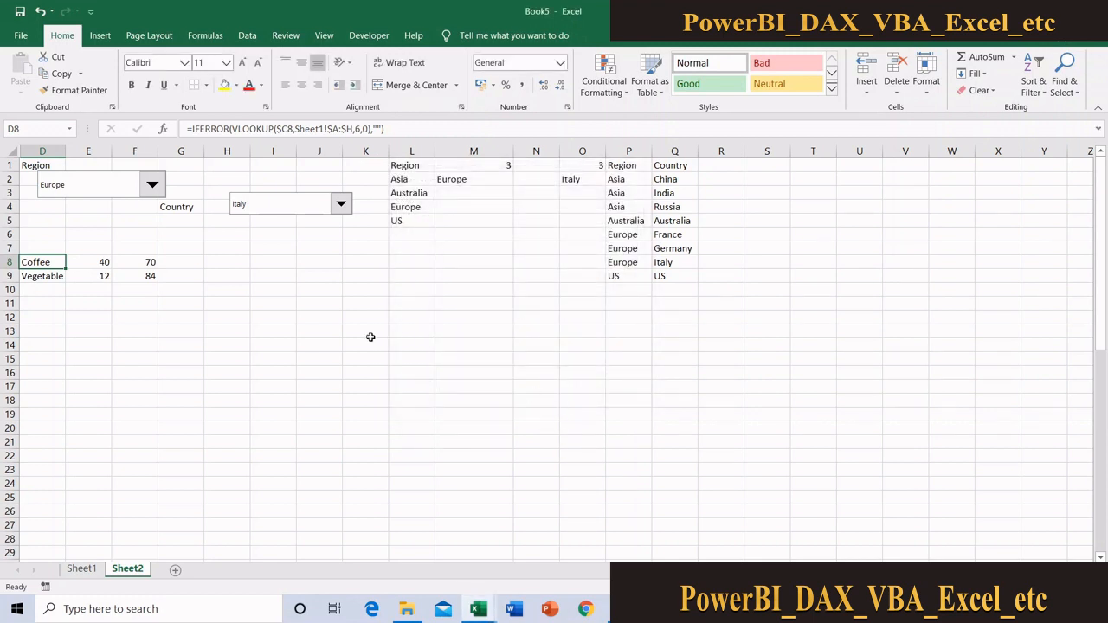
{"action": "left_click", "coordinate": [181, 353]}
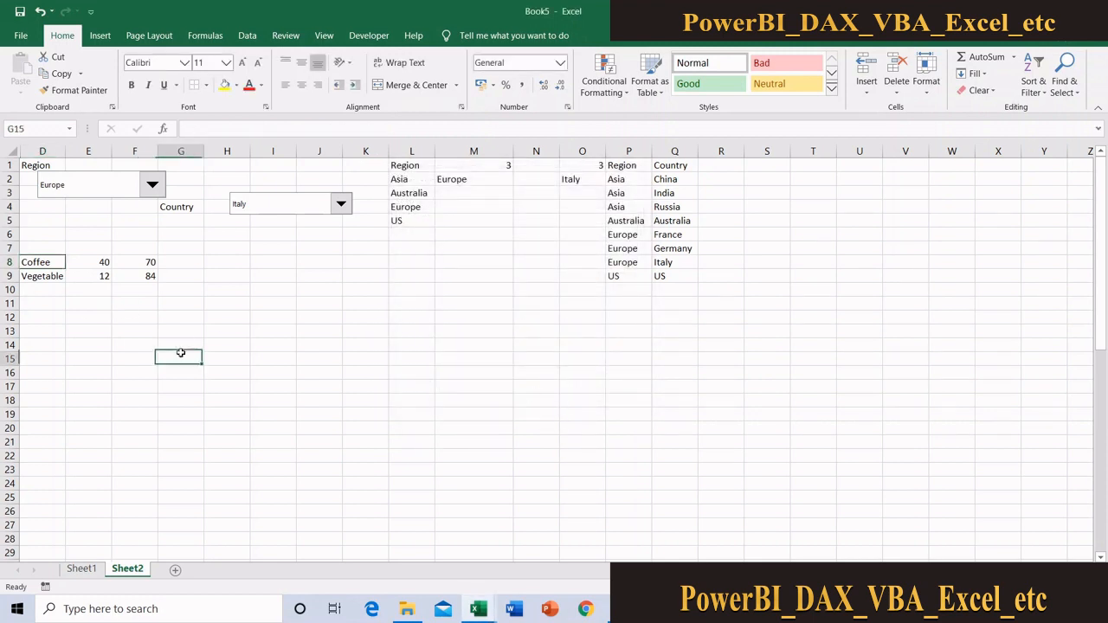
Extend the D8 conditional border rule so that it applies to $D$8:$F$59
{"action": "left_click", "coordinate": [45, 259]}
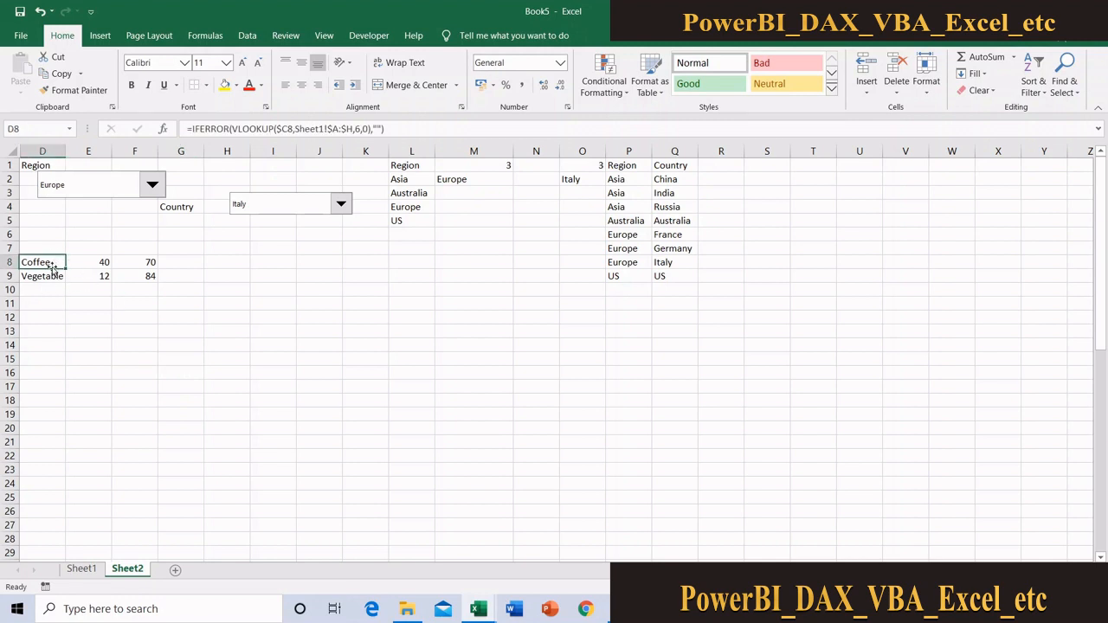
{"action": "left_click", "coordinate": [61, 280]}
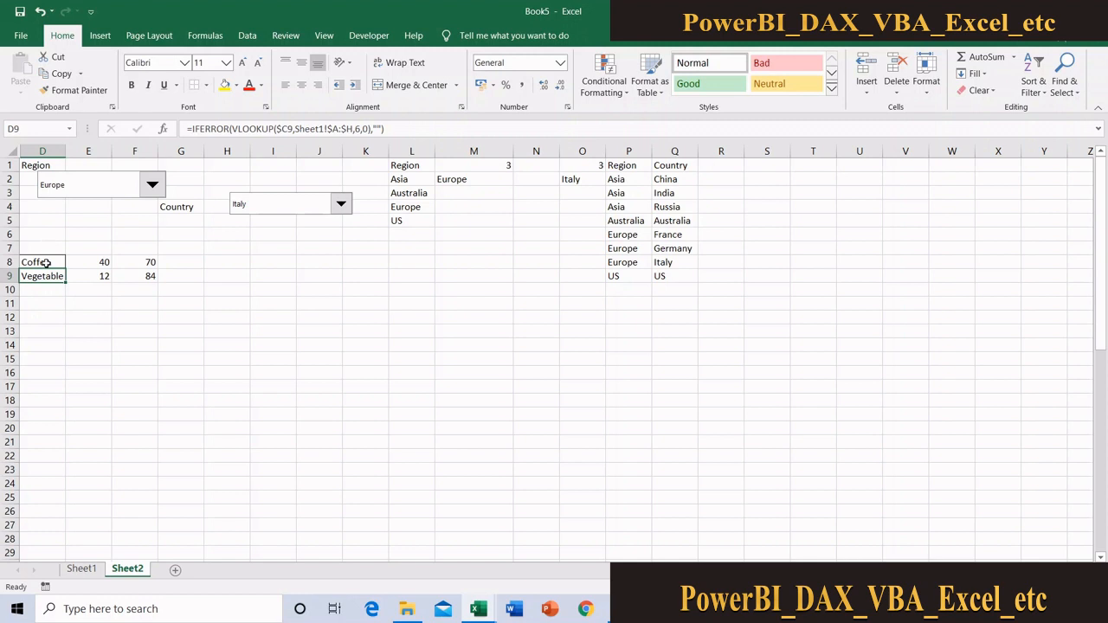
{"action": "left_click", "coordinate": [46, 261]}
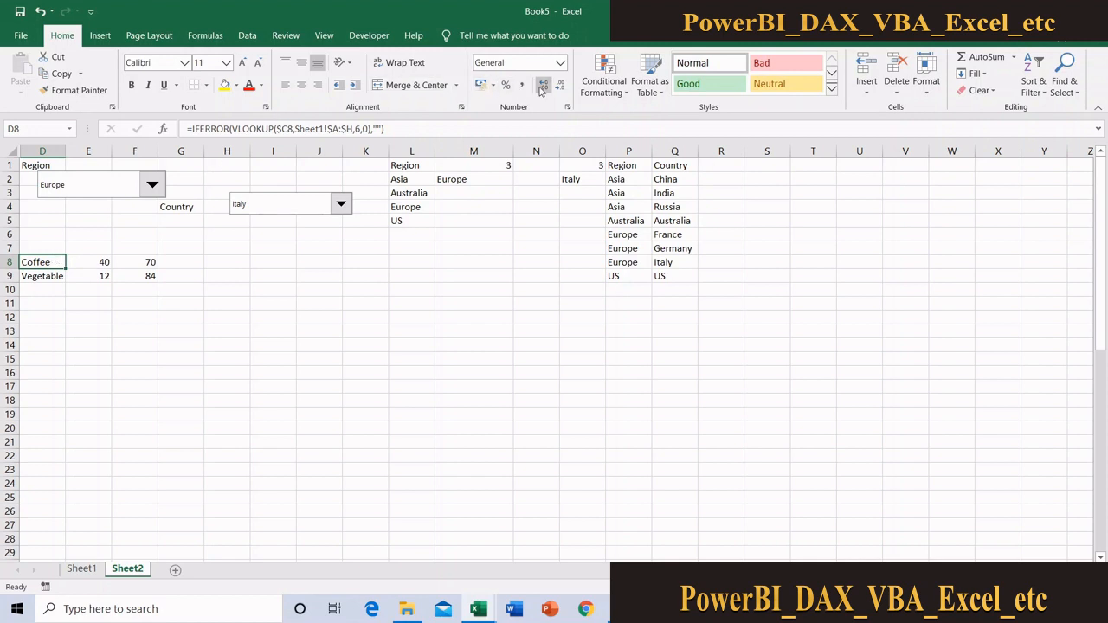
{"action": "left_click", "coordinate": [603, 89]}
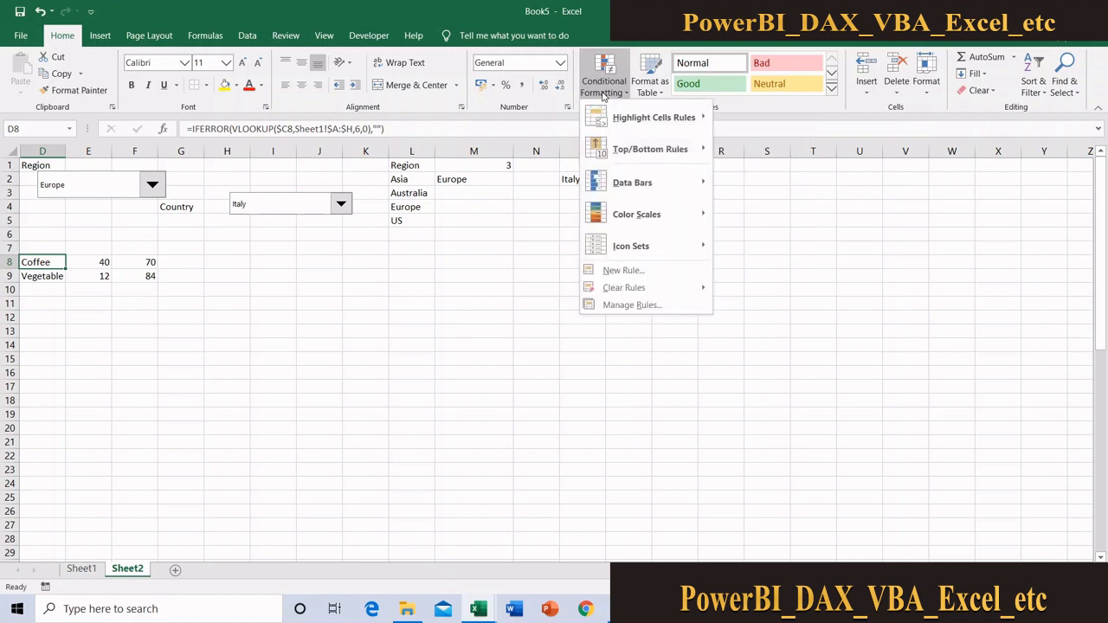
{"action": "left_click", "coordinate": [630, 306]}
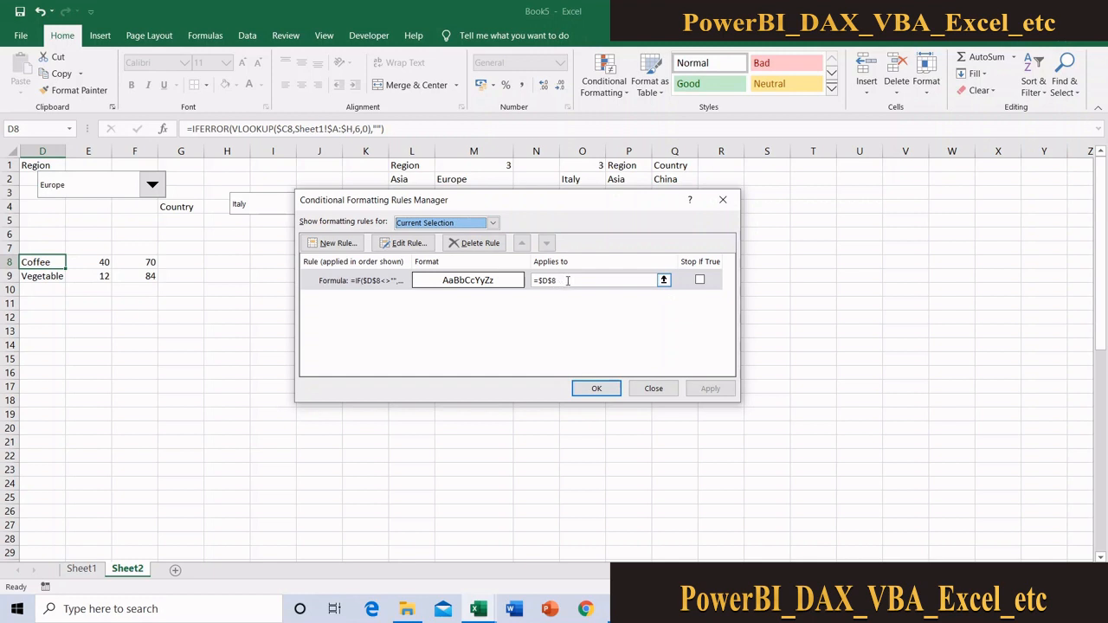
{"action": "left_click", "coordinate": [663, 280]}
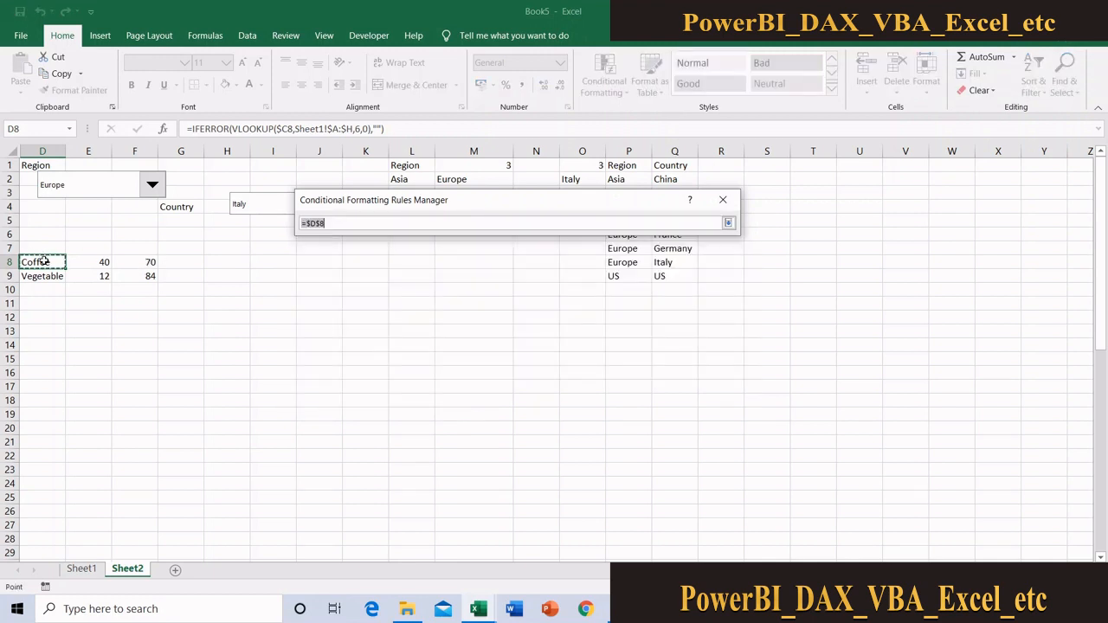
{"action": "left_click_drag", "start_coordinate": [45, 261], "coordinate": [121, 534]}
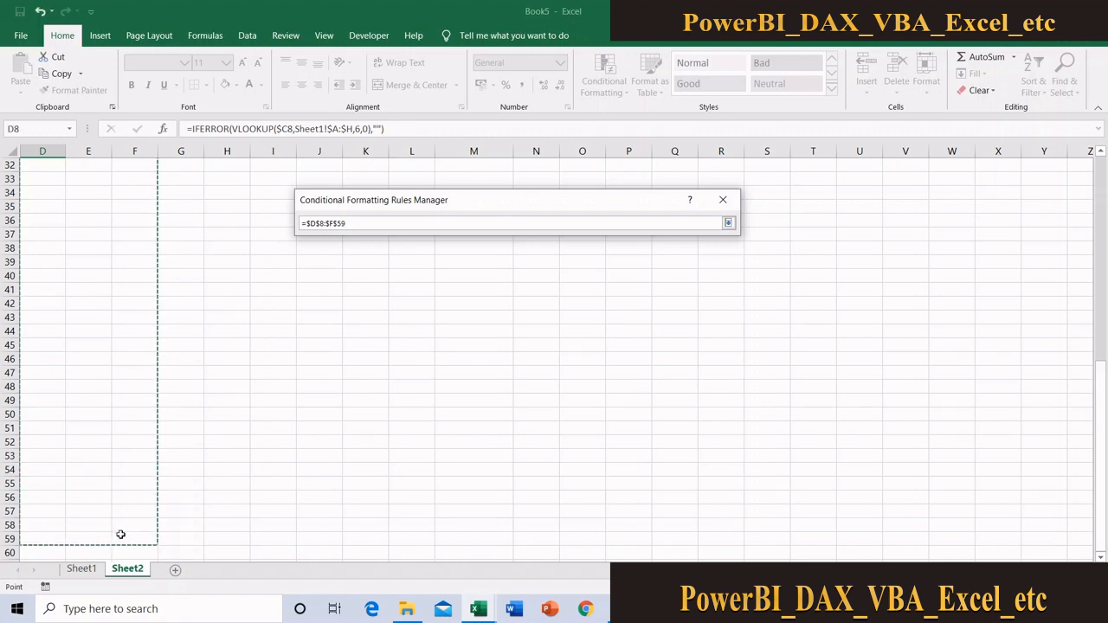
{"action": "left_click", "coordinate": [728, 224]}
{"action": "left_click", "coordinate": [709, 389]}
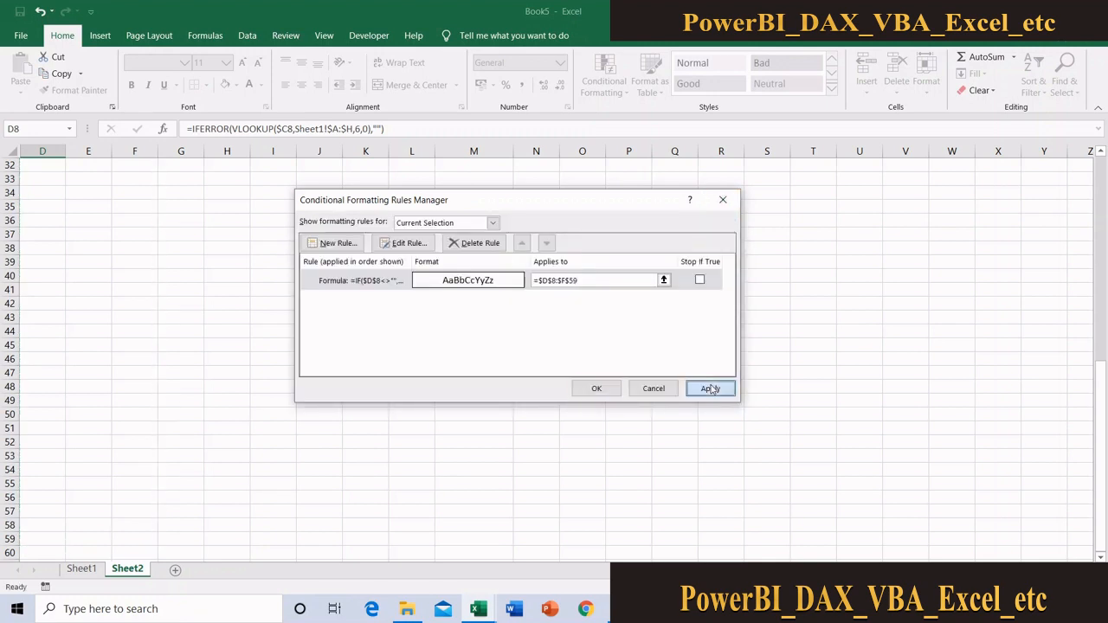
{"action": "left_click", "coordinate": [596, 388]}
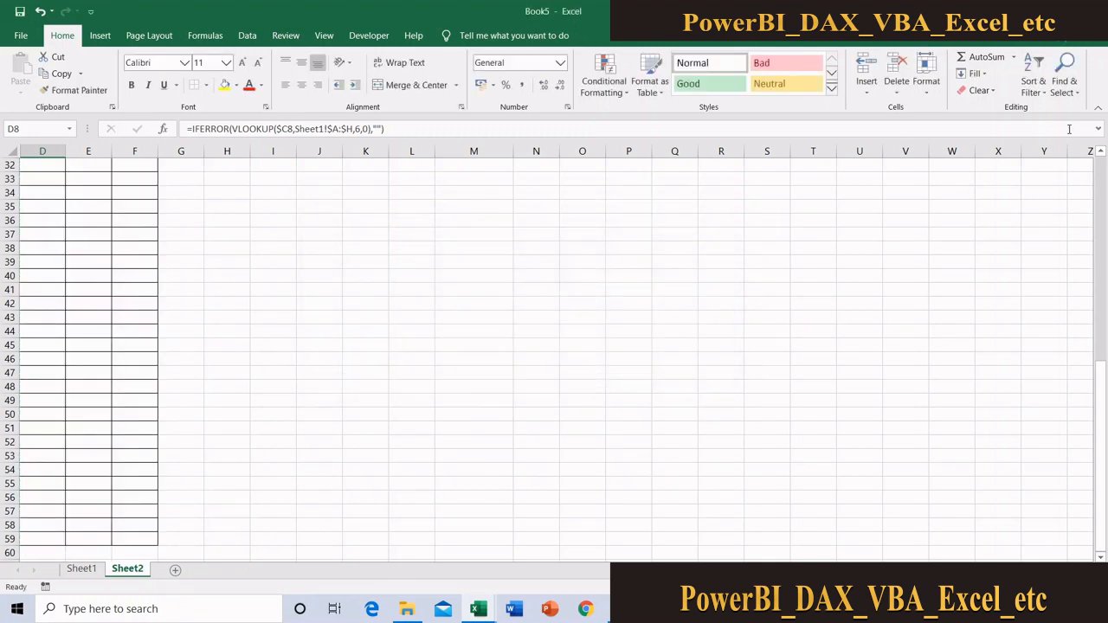
Change the border rule's formula to the relative reference =IF(D8<>"",TRUE,FALSE) and apply it to the results range
{"action": "left_click", "coordinate": [1100, 229]}
{"action": "left_click_drag", "start_coordinate": [1100, 229], "coordinate": [1099, 223]}
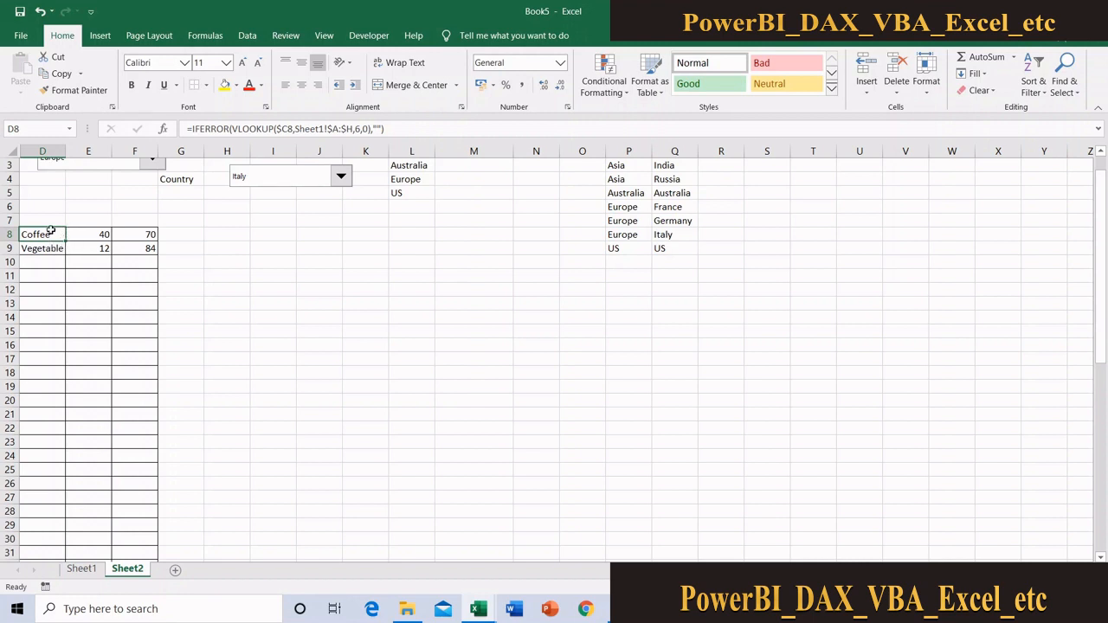
{"action": "left_click", "coordinate": [600, 94]}
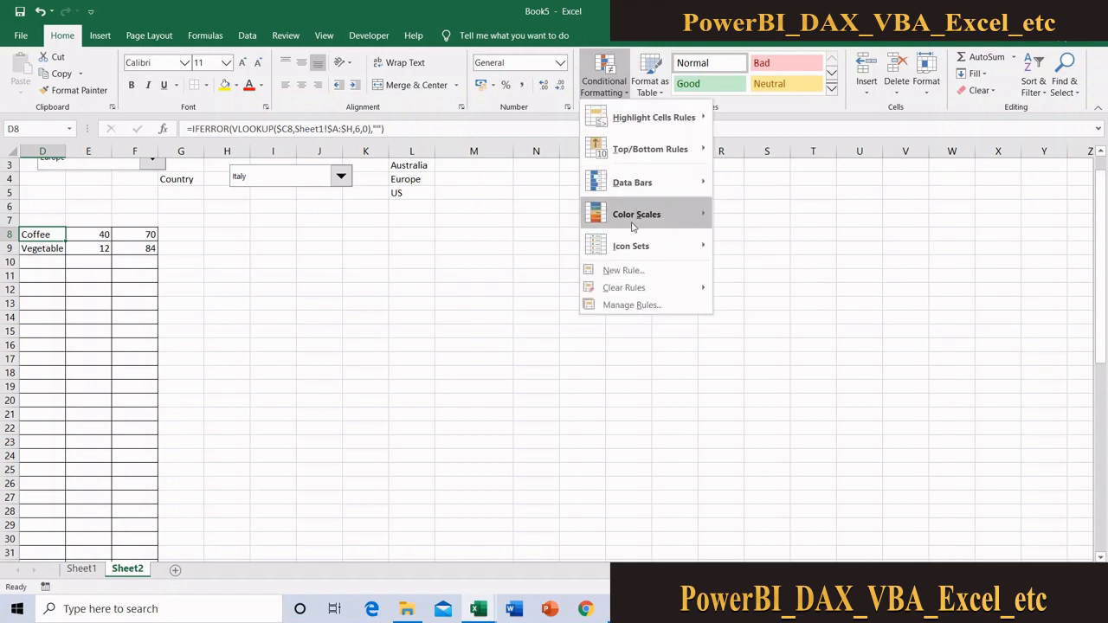
{"action": "left_click", "coordinate": [631, 305]}
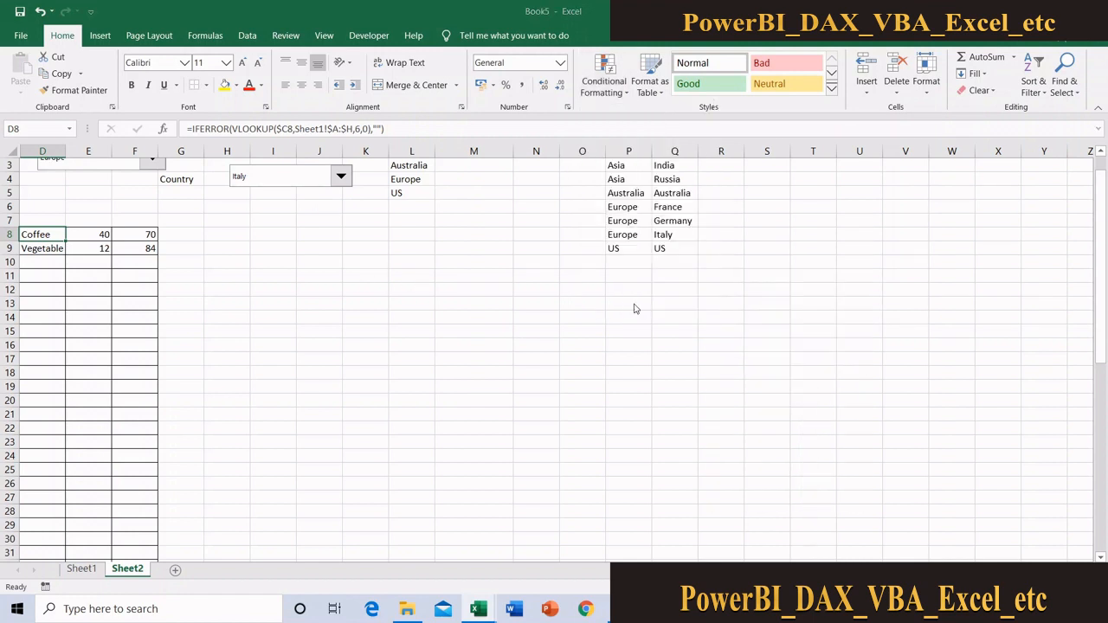
{"action": "left_click", "coordinate": [362, 280]}
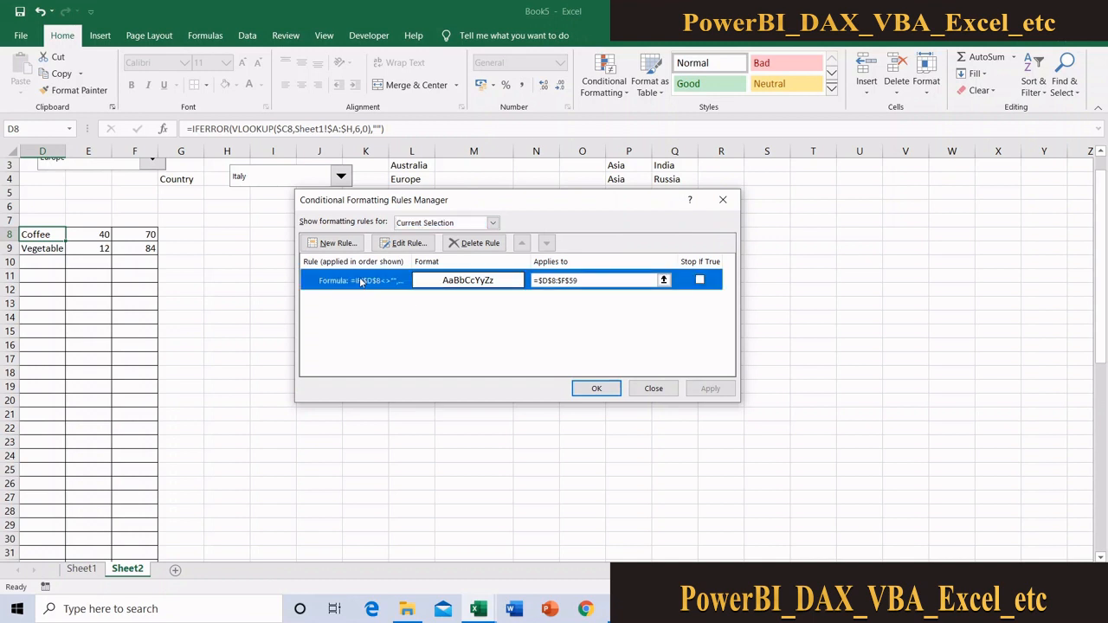
{"action": "left_click", "coordinate": [408, 245]}
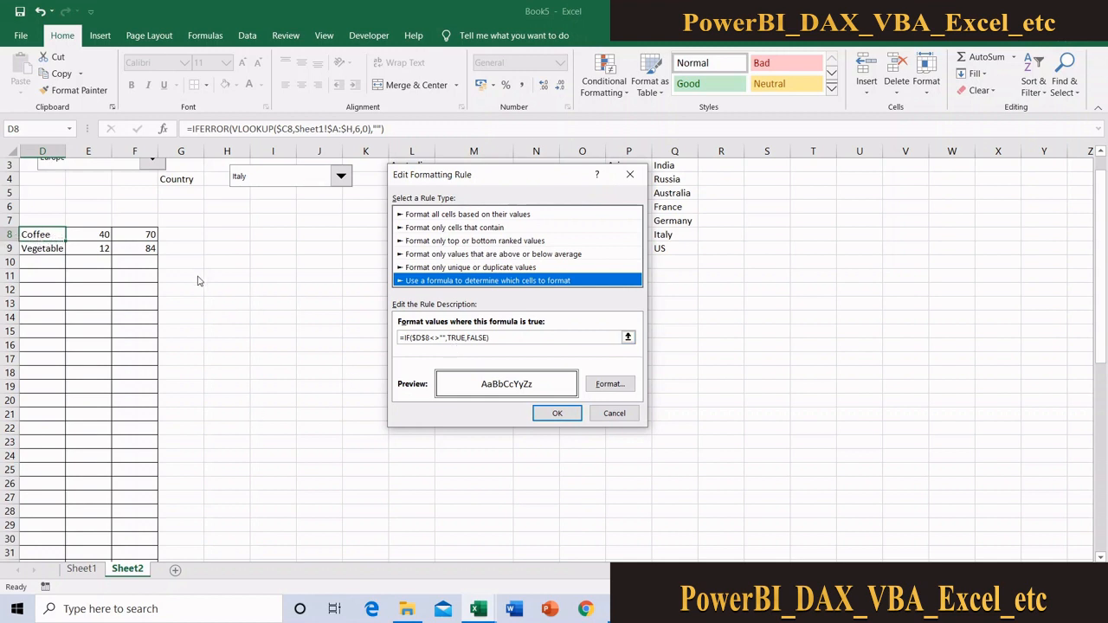
{"action": "left_click", "coordinate": [417, 337]}
{"action": "key", "text": "BackSpace"}
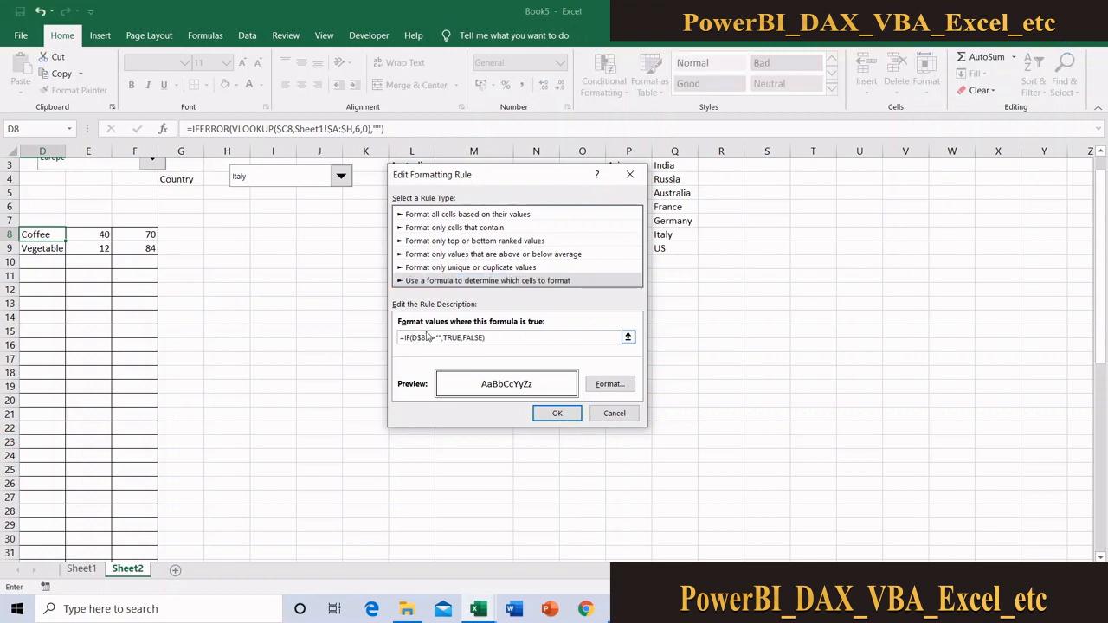
{"action": "left_click_drag", "start_coordinate": [420, 337], "coordinate": [466, 338]}
{"action": "left_click", "coordinate": [424, 338]}
{"action": "key", "text": "BackSpace"}
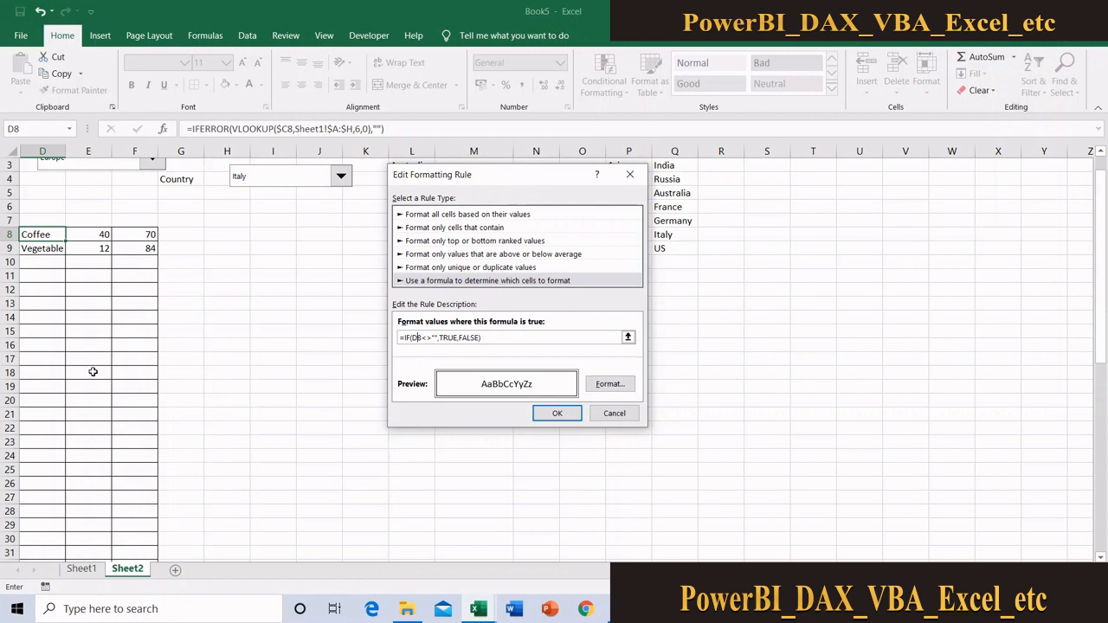
{"action": "left_click", "coordinate": [558, 413]}
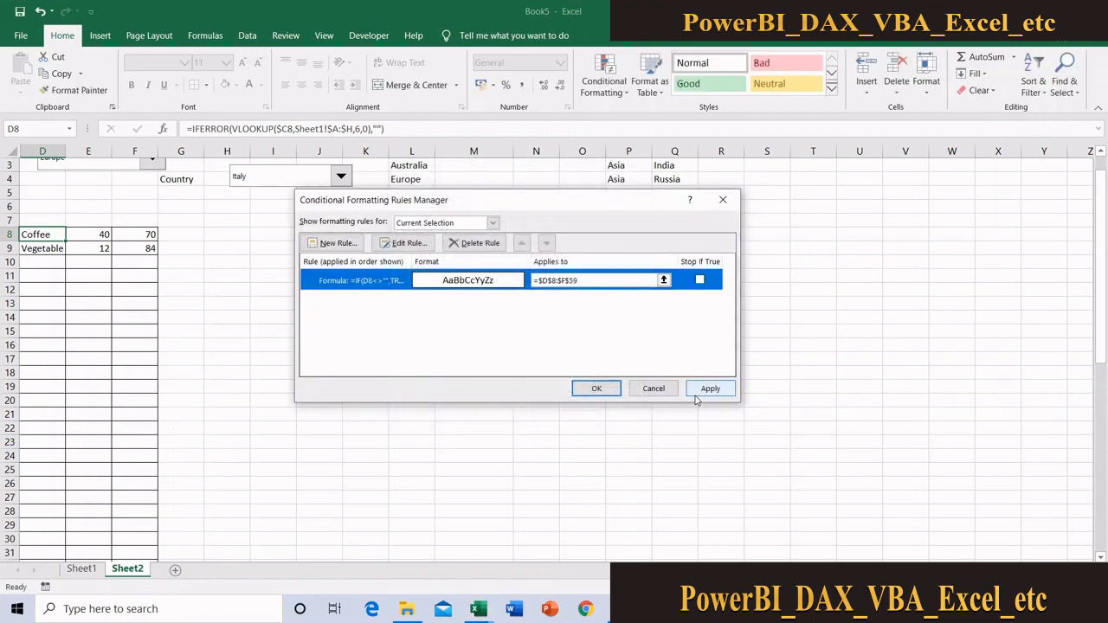
{"action": "left_click", "coordinate": [701, 391]}
{"action": "left_click", "coordinate": [582, 390]}
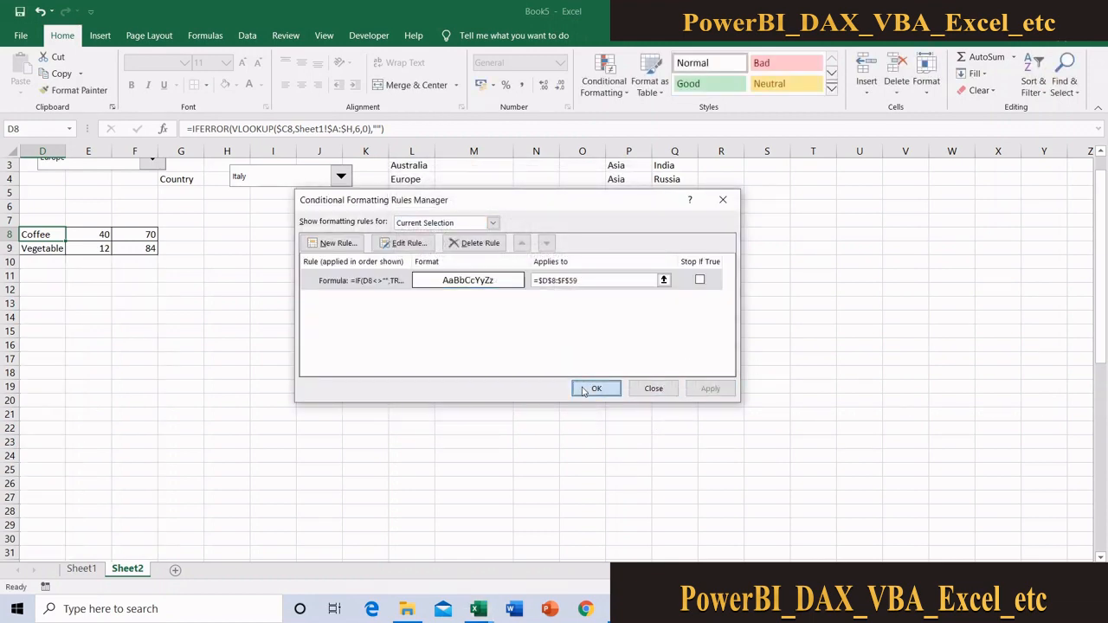
Inspect the borders in D8:F9, and set Region to Asia and Country to China to test the conditional borders
{"action": "left_click", "coordinate": [220, 322]}
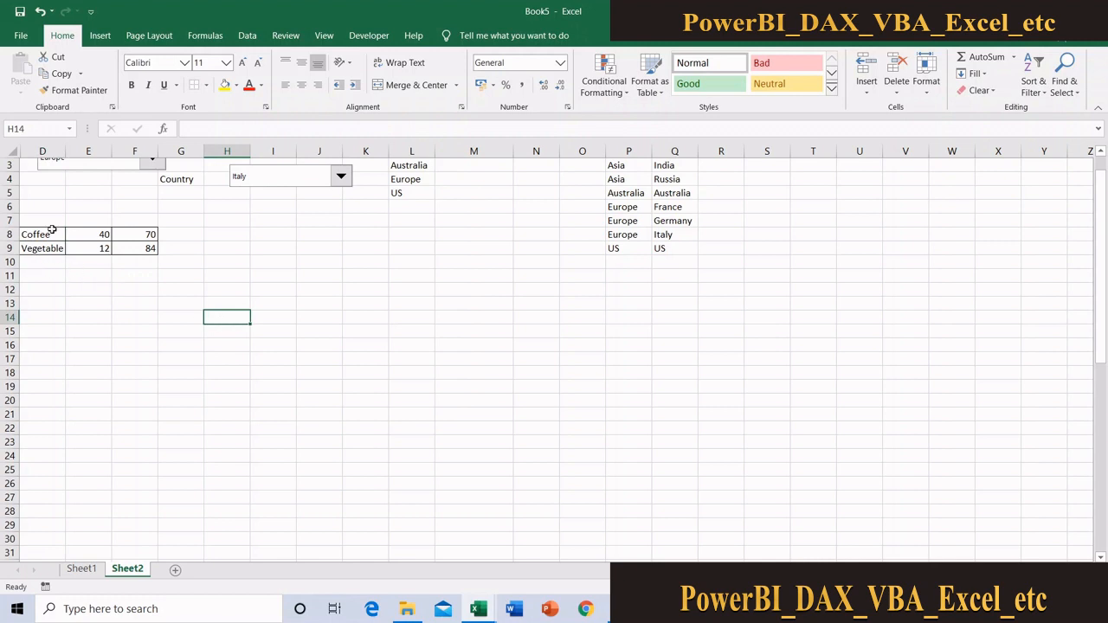
{"action": "left_click_drag", "start_coordinate": [48, 232], "coordinate": [112, 245]}
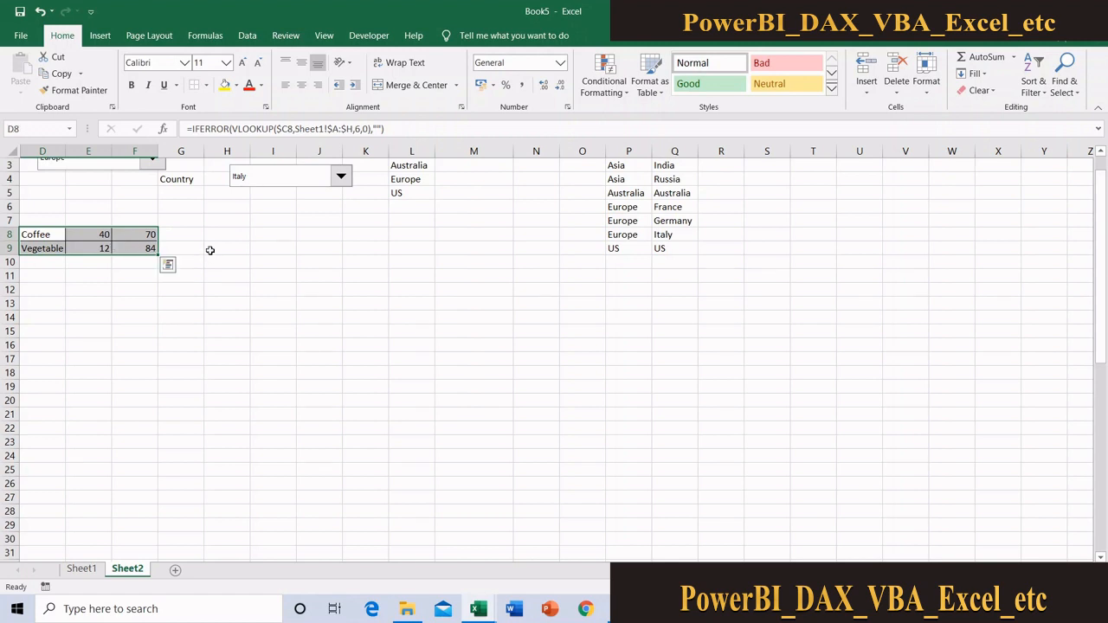
{"action": "left_click", "coordinate": [209, 250]}
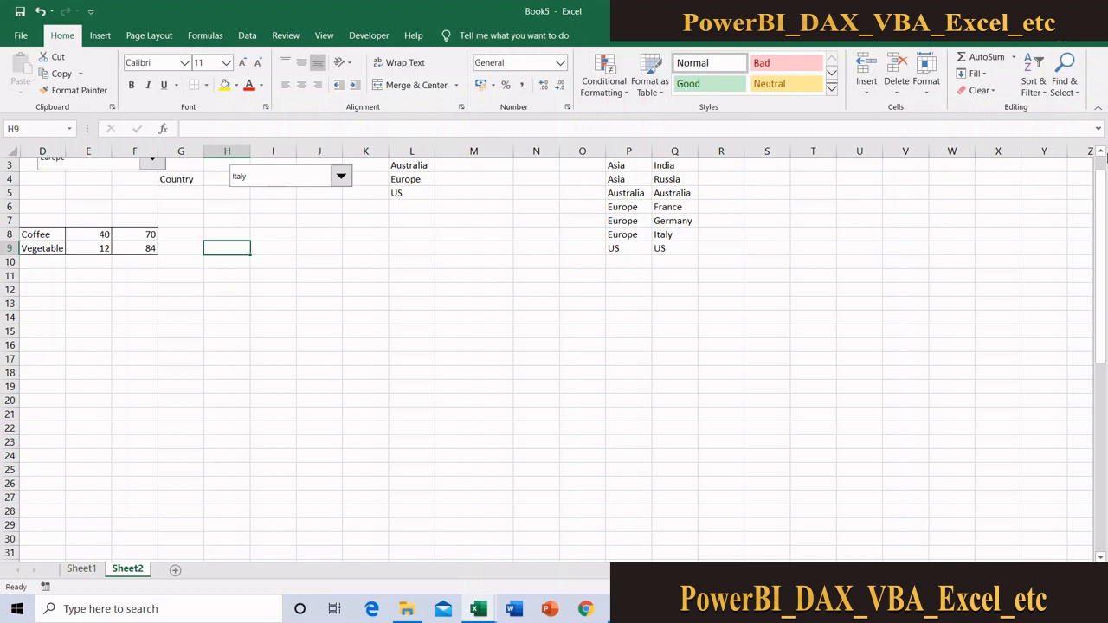
{"action": "scroll", "coordinate": [1103, 165], "scroll_direction": "up", "scroll_amount": 1}
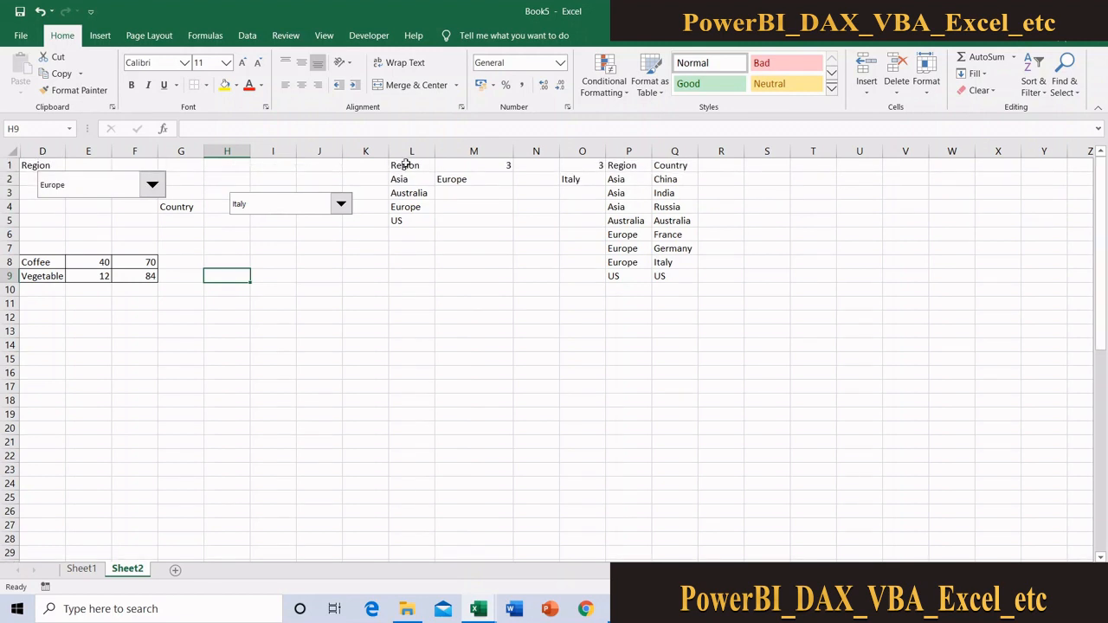
{"action": "left_click", "coordinate": [110, 191]}
{"action": "left_click", "coordinate": [77, 208]}
{"action": "left_click", "coordinate": [285, 206]}
{"action": "left_click", "coordinate": [275, 221]}
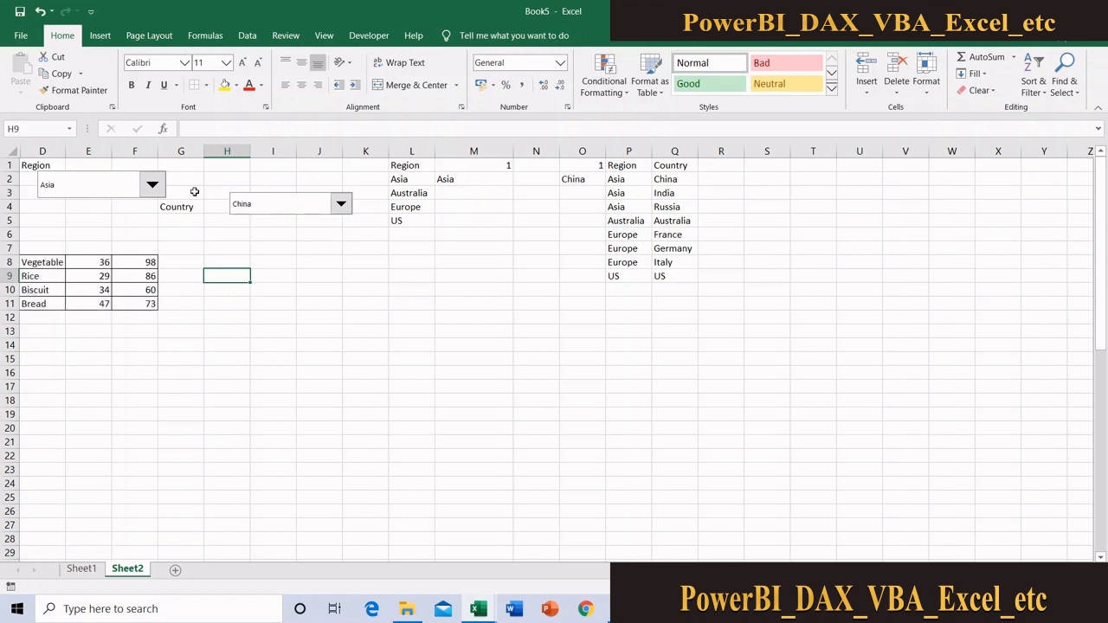
Switch the Region drop-down to US and then to Australia to check how the conditional borders follow the product rows
{"action": "left_click", "coordinate": [147, 190]}
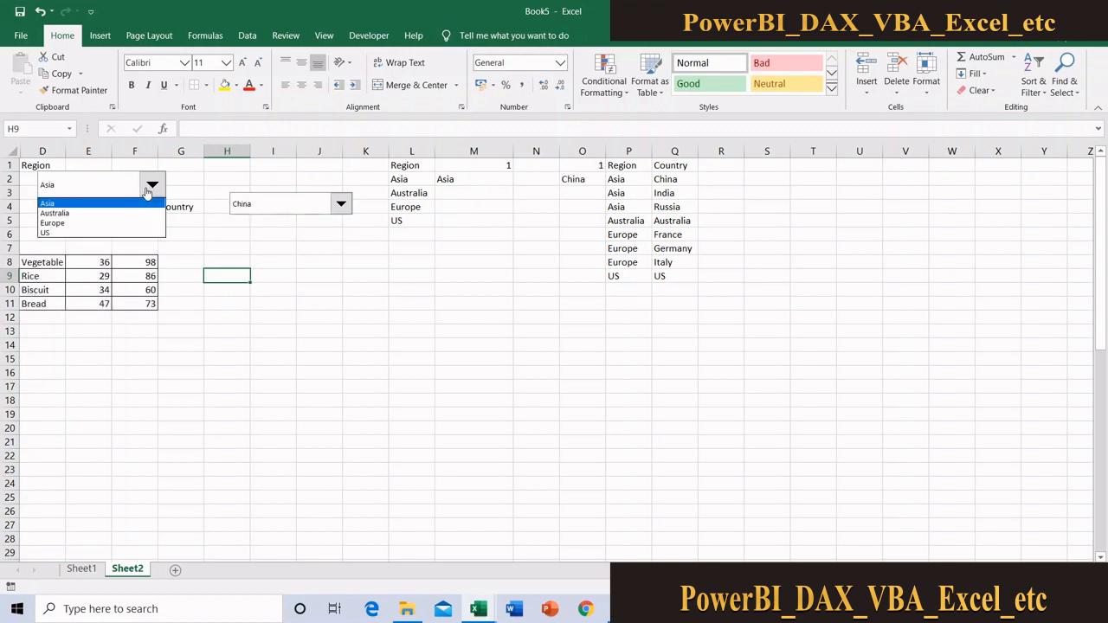
{"action": "left_click", "coordinate": [92, 233]}
{"action": "left_click", "coordinate": [91, 234]}
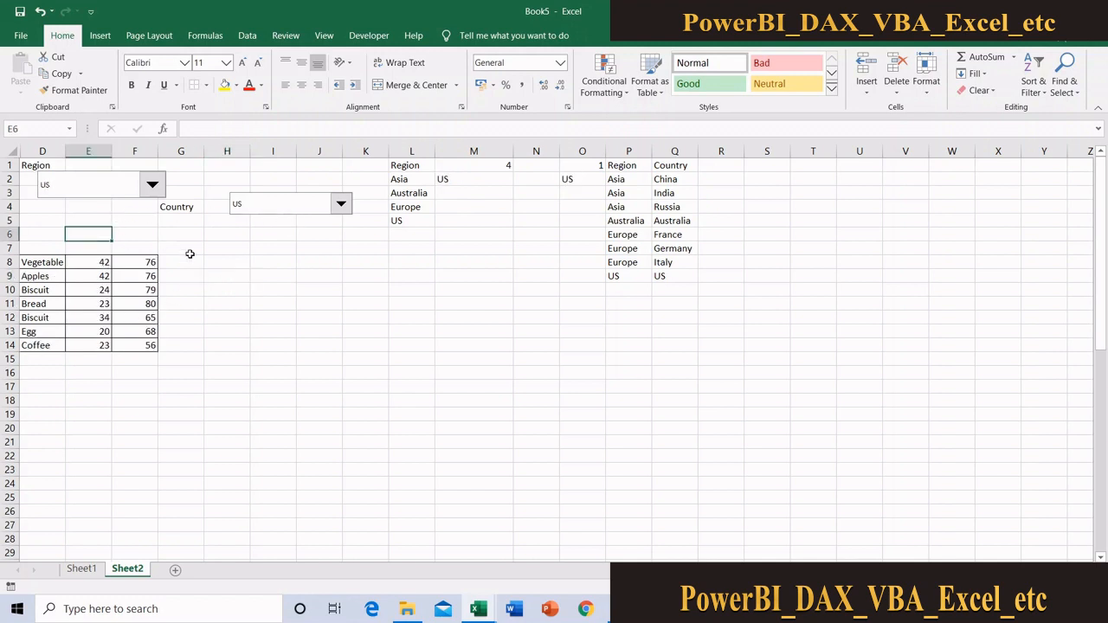
{"action": "left_click", "coordinate": [150, 187]}
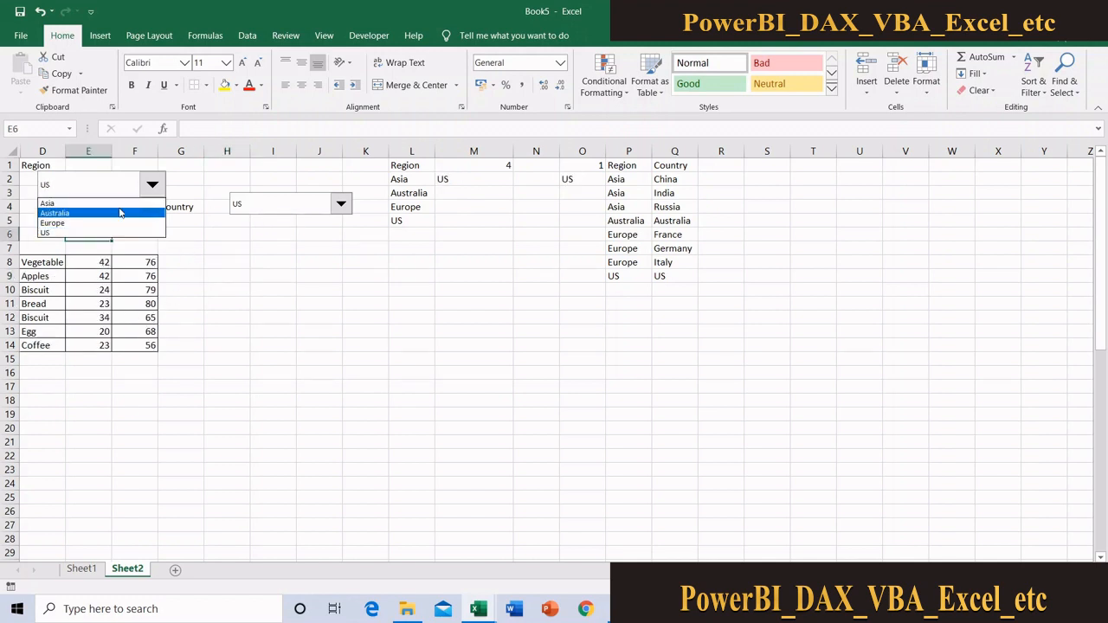
{"action": "left_click", "coordinate": [119, 214]}
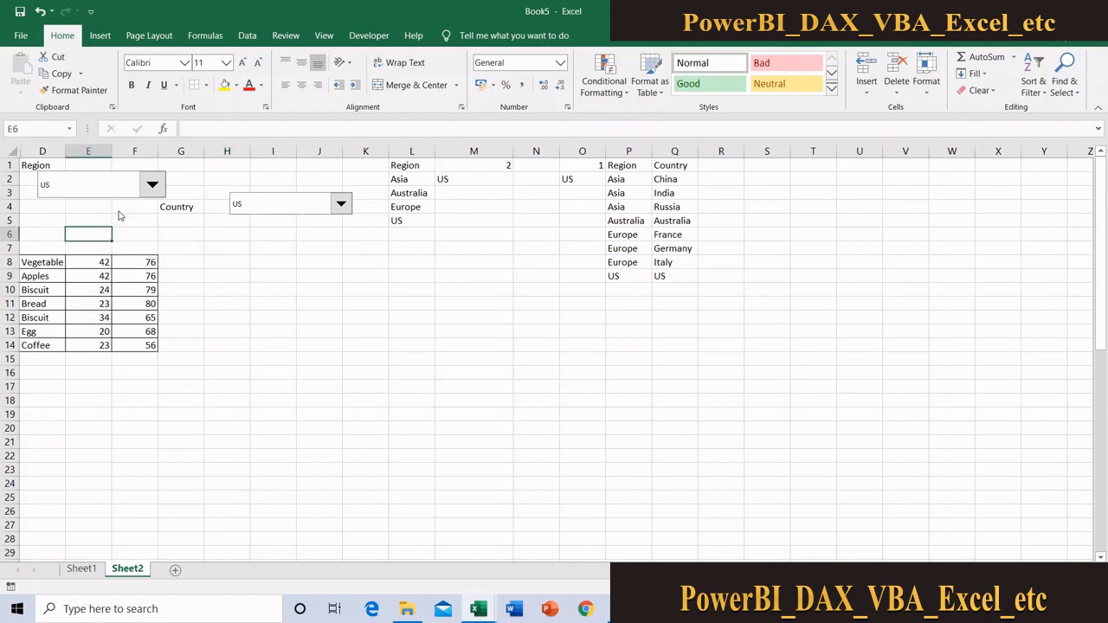
Check the Country options offered for the Australia region and inspect the product lookup formula in D8
{"action": "left_click", "coordinate": [288, 202]}
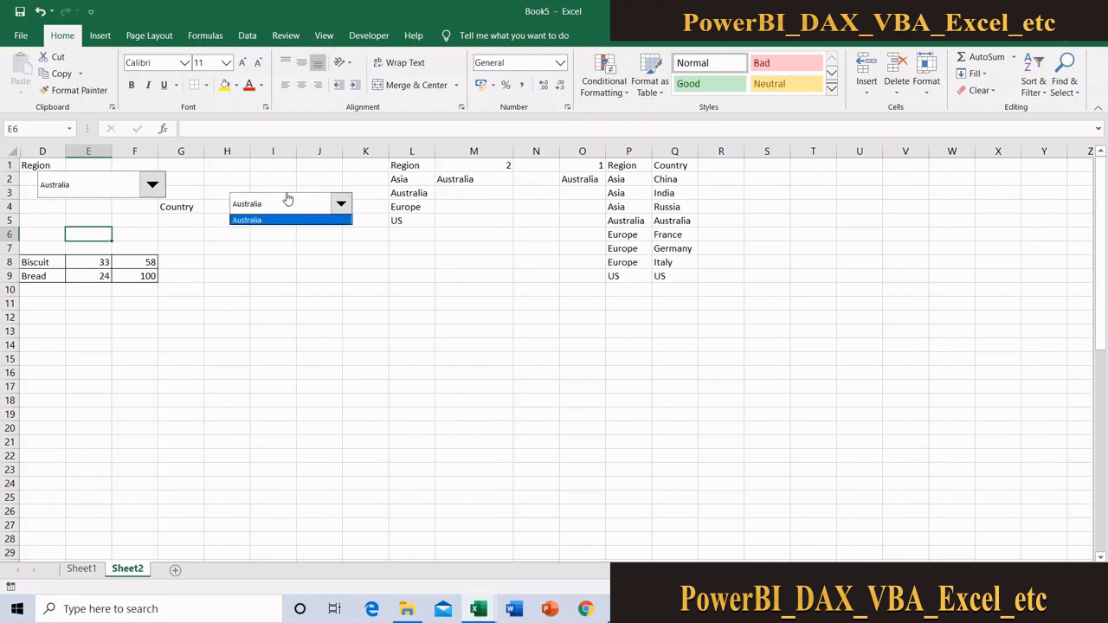
{"action": "left_click", "coordinate": [220, 288]}
{"action": "left_click", "coordinate": [45, 259]}
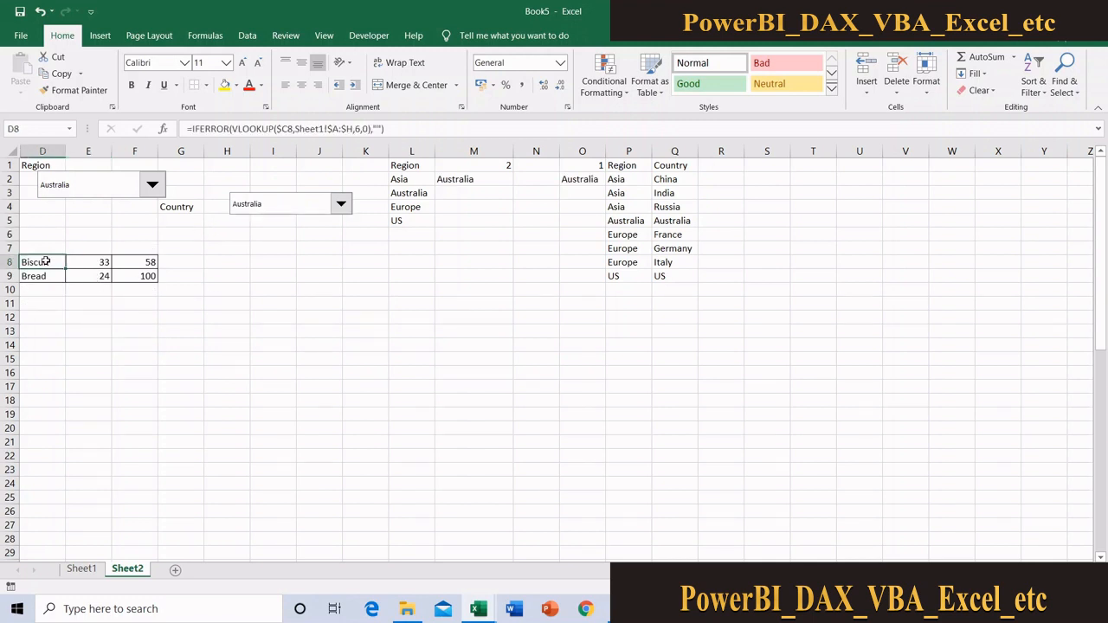
{"action": "left_click", "coordinate": [185, 277]}
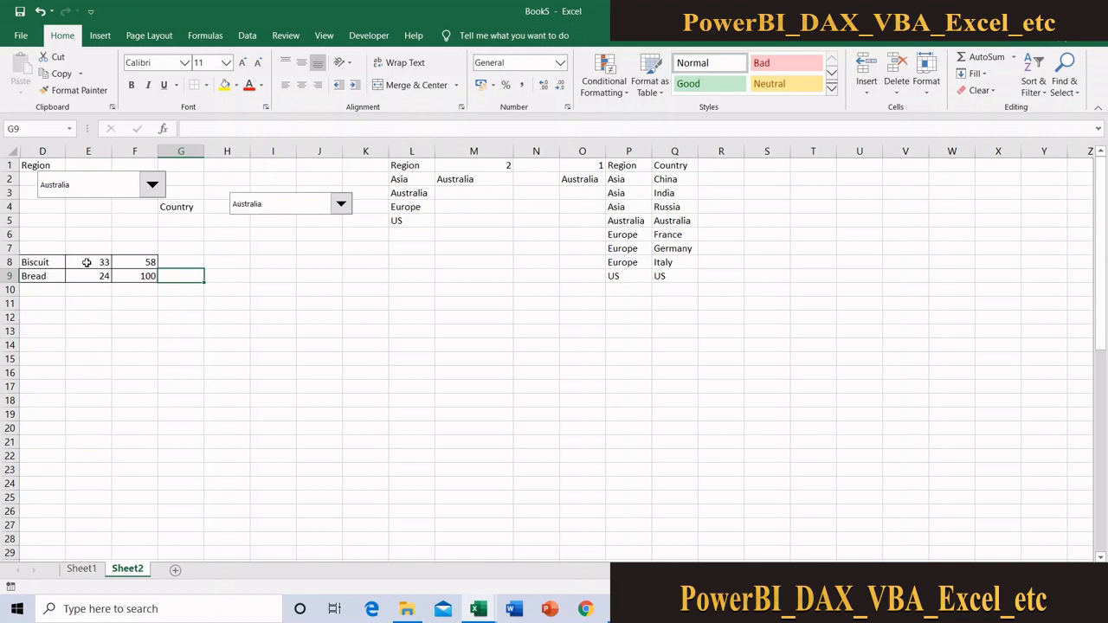
Create a formula-based conditional formatting rule on cell E8 with the formula =IF($E8>30,TRUE,FALSE)
{"action": "left_click", "coordinate": [86, 263]}
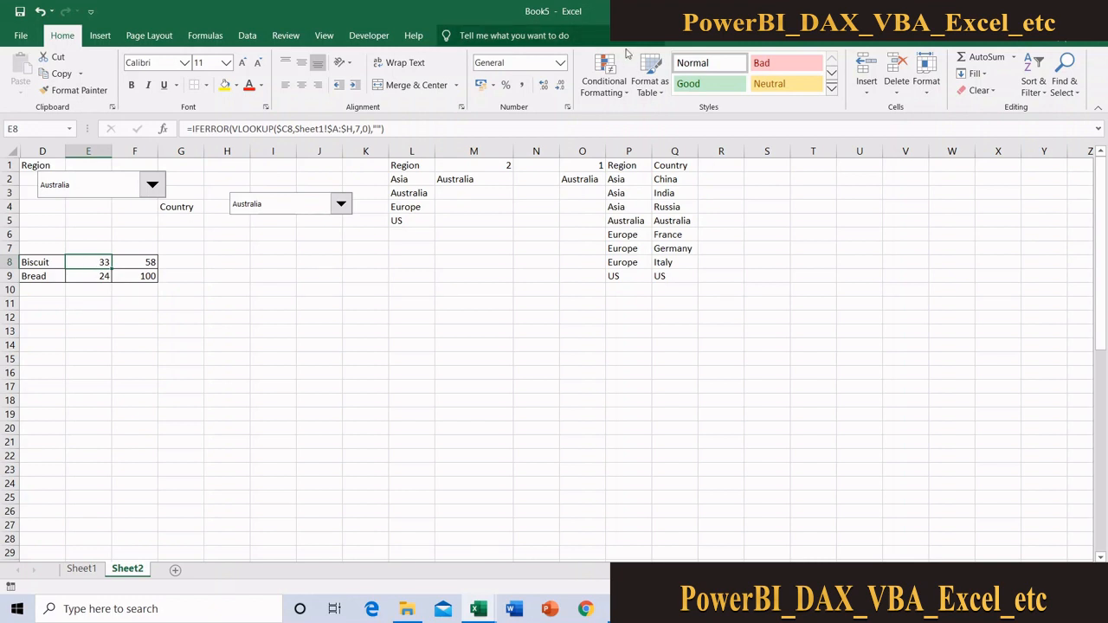
{"action": "left_click", "coordinate": [604, 79]}
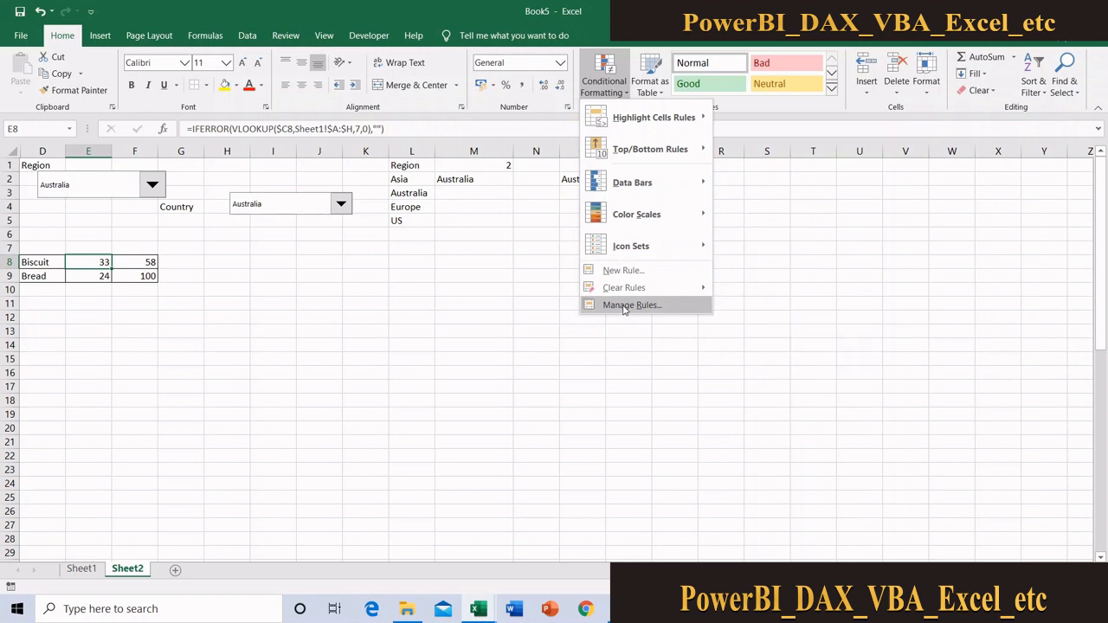
{"action": "left_click", "coordinate": [625, 305]}
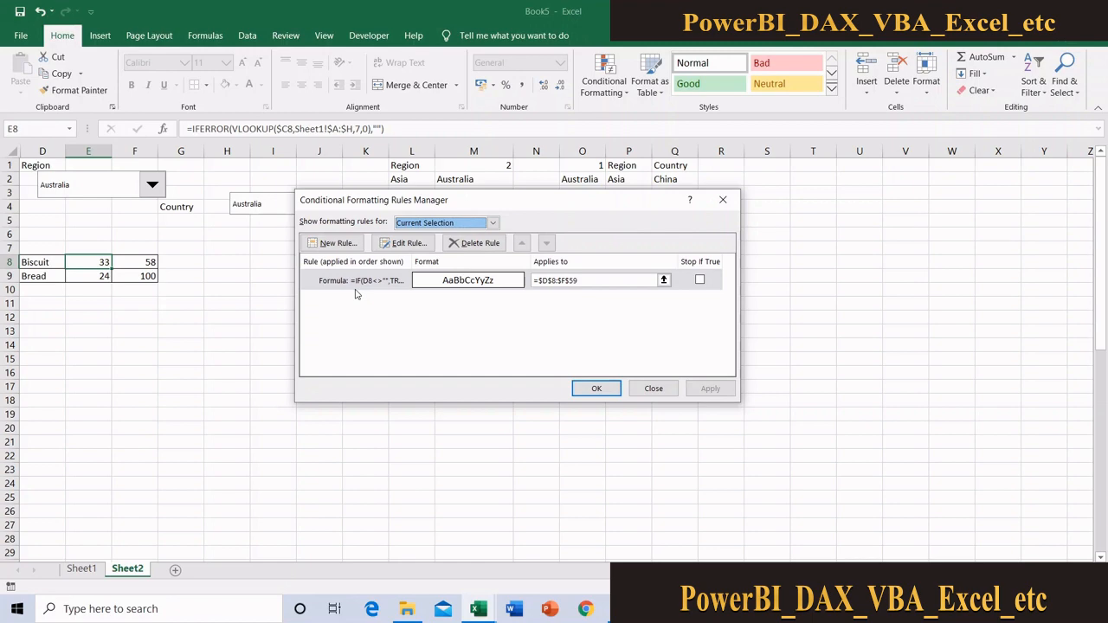
{"action": "left_click", "coordinate": [351, 247]}
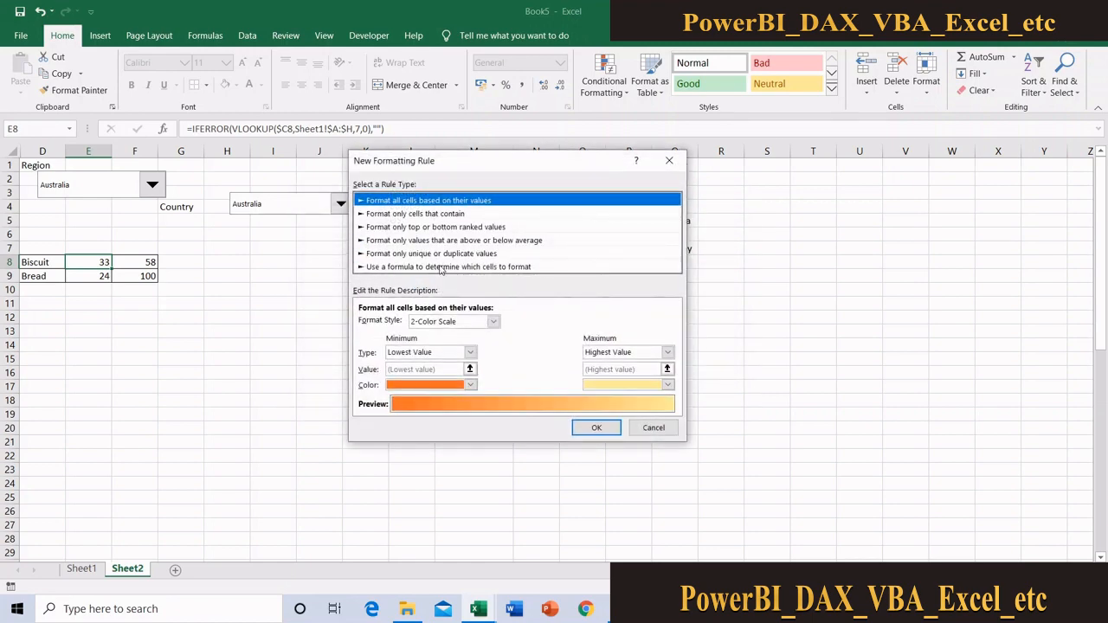
{"action": "left_click", "coordinate": [443, 266]}
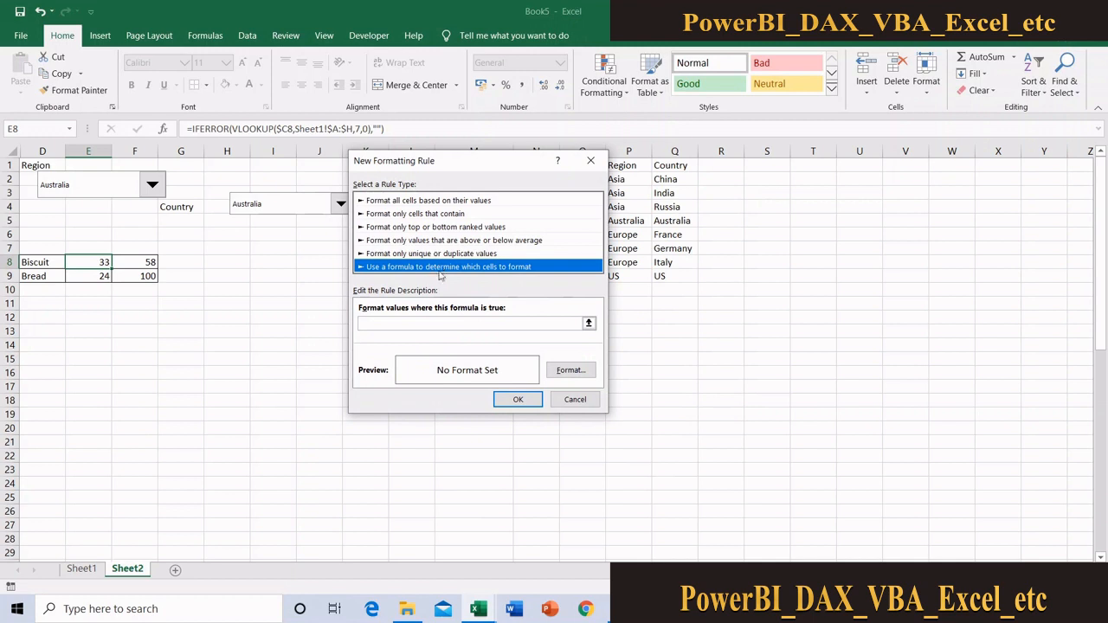
{"action": "left_click", "coordinate": [428, 324]}
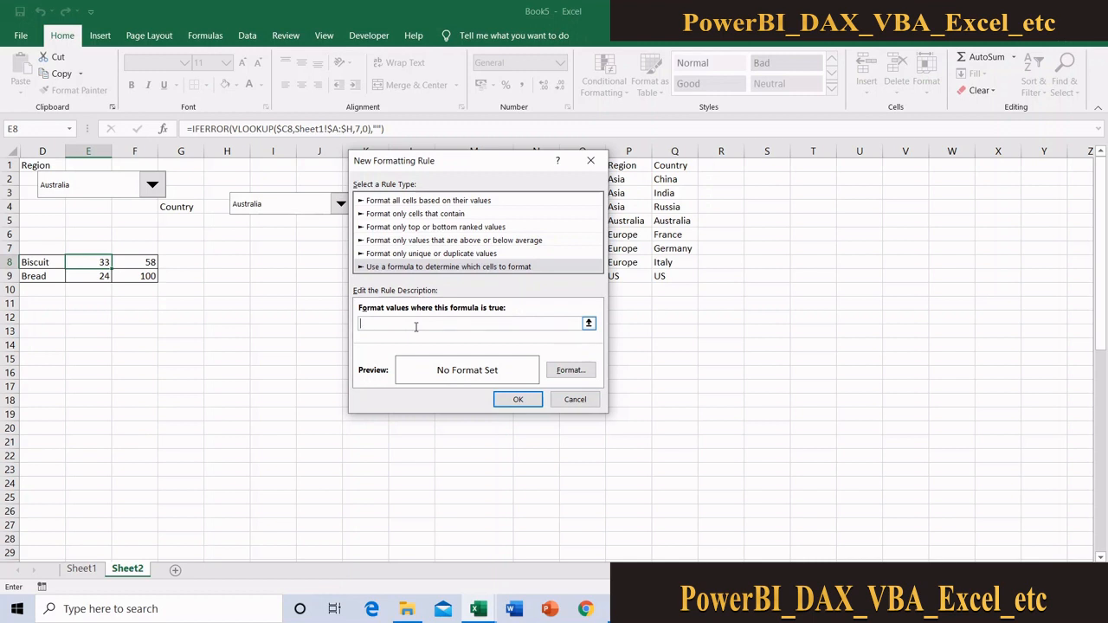
{"action": "type", "text": "=if("}
{"action": "left_click", "coordinate": [99, 262]}
{"action": "left_click", "coordinate": [385, 324]}
{"action": "type", "text": "ue,false)"}
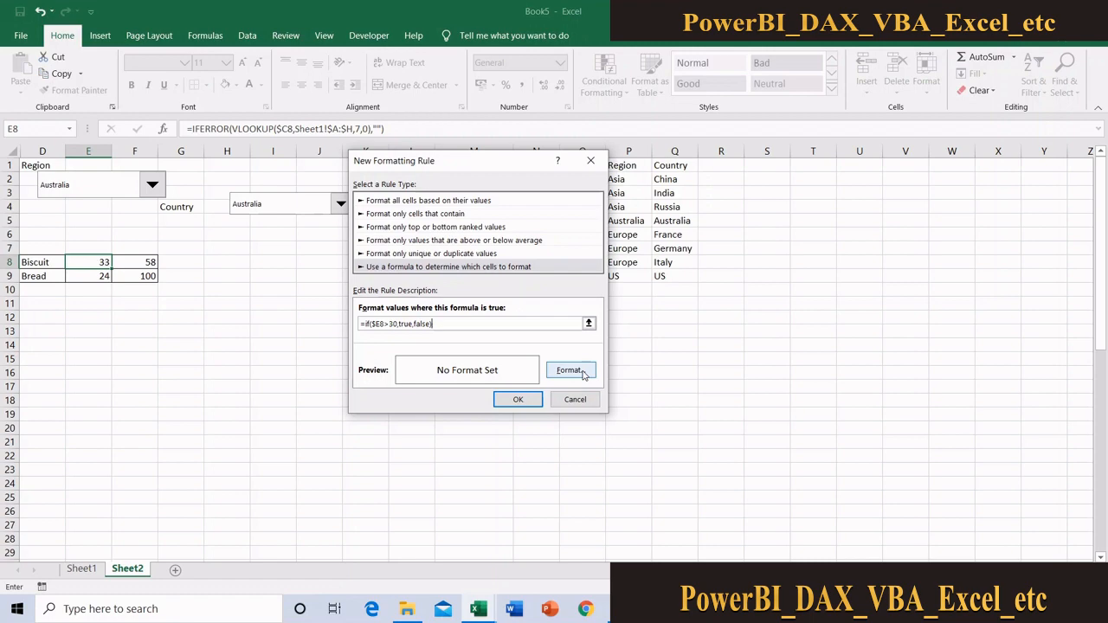
Give the new E8 rule a red background fill and save the rule
{"action": "left_click", "coordinate": [569, 370]}
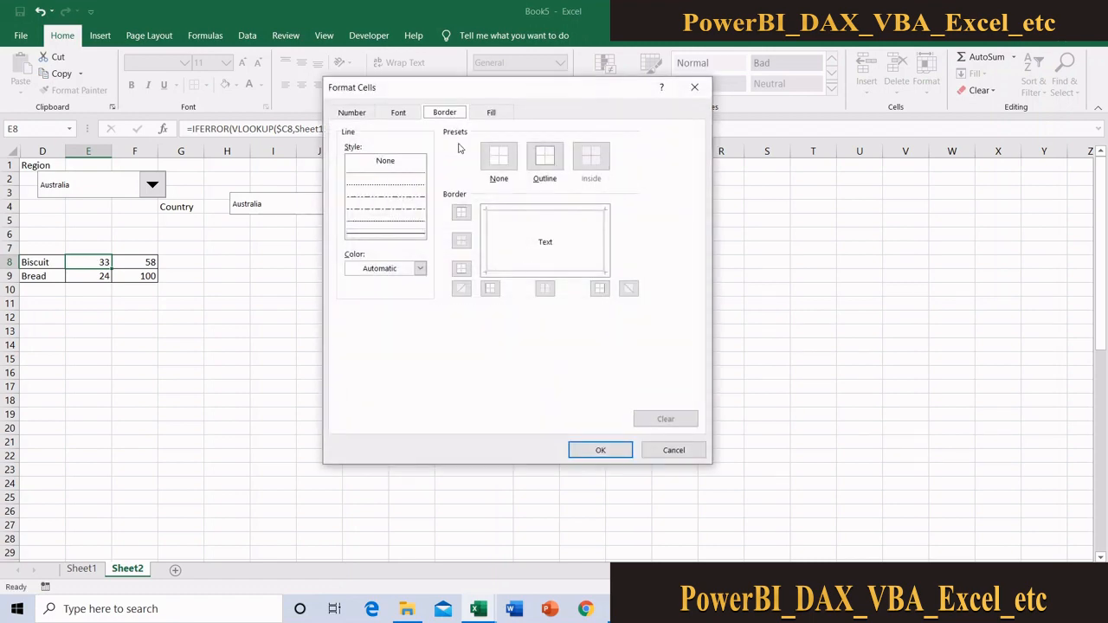
{"action": "left_click", "coordinate": [489, 113]}
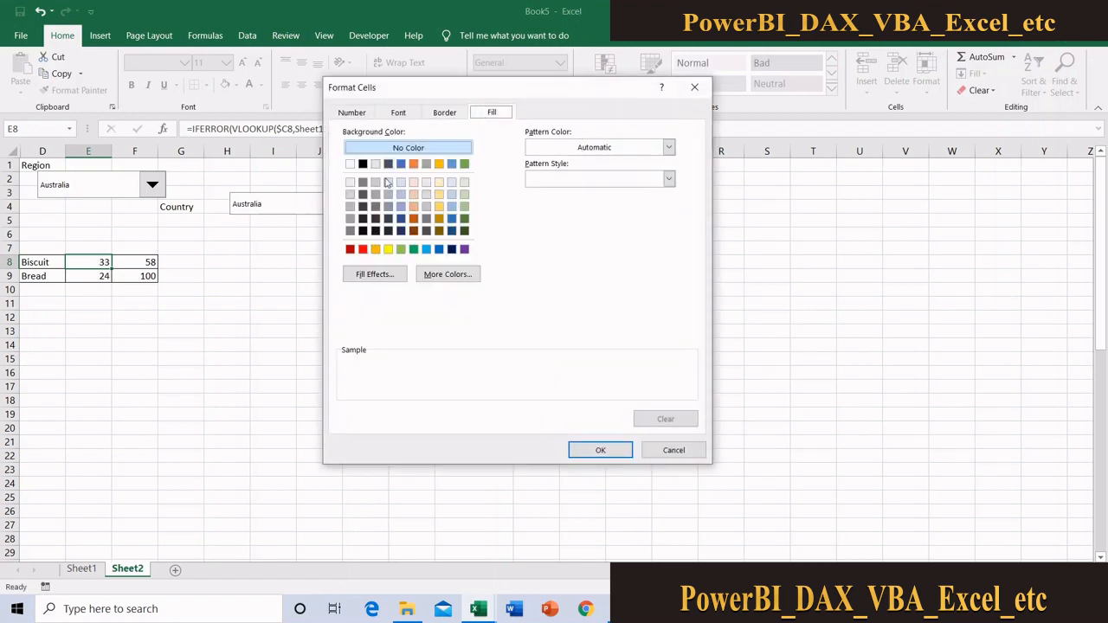
{"action": "left_click", "coordinate": [364, 251]}
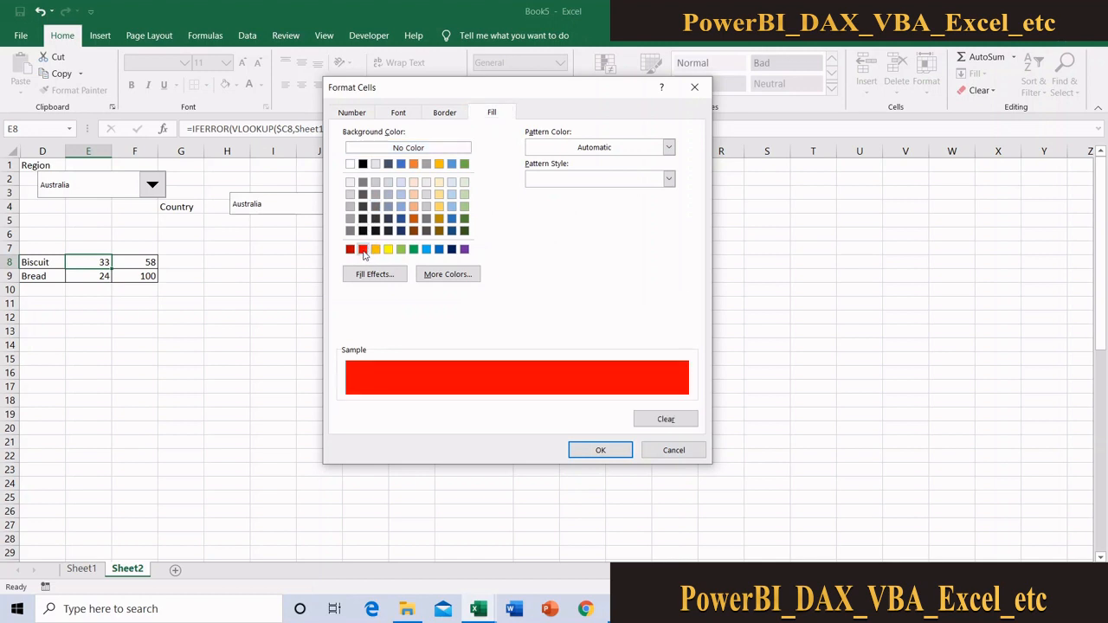
{"action": "left_click", "coordinate": [603, 451]}
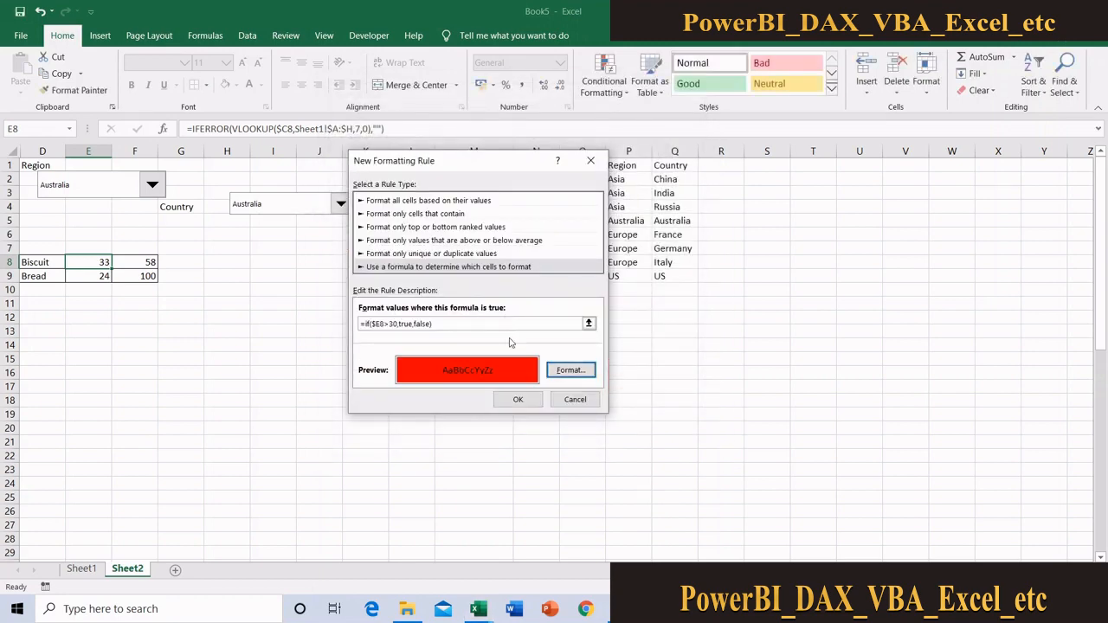
{"action": "left_click", "coordinate": [517, 399]}
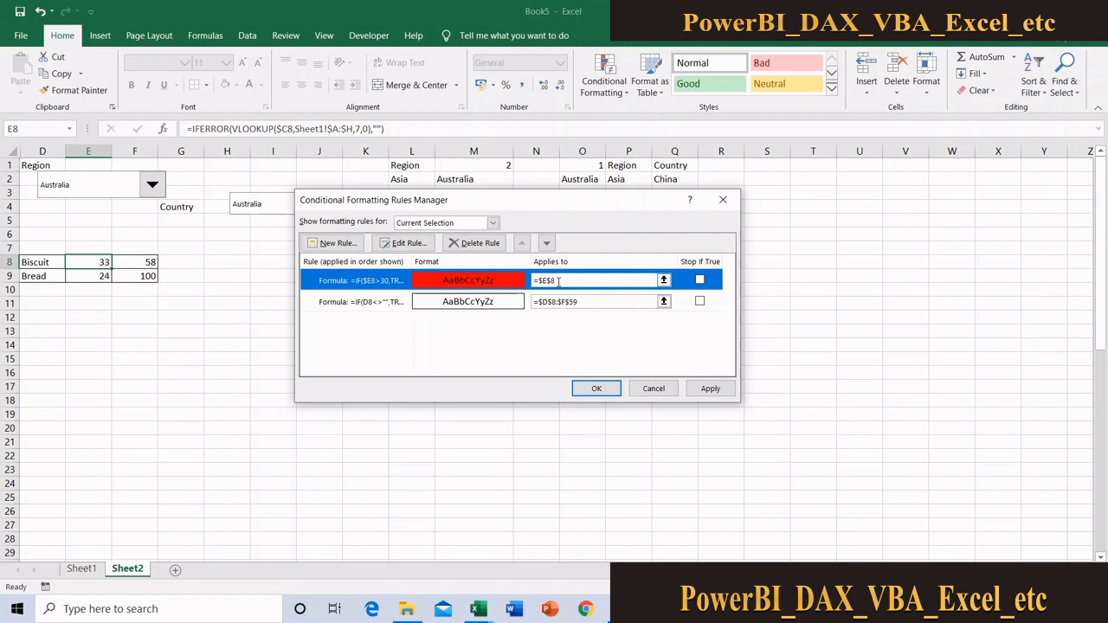
Extend the red fill rule to the range $E$8:$E$55 and apply it
{"action": "left_click", "coordinate": [664, 279]}
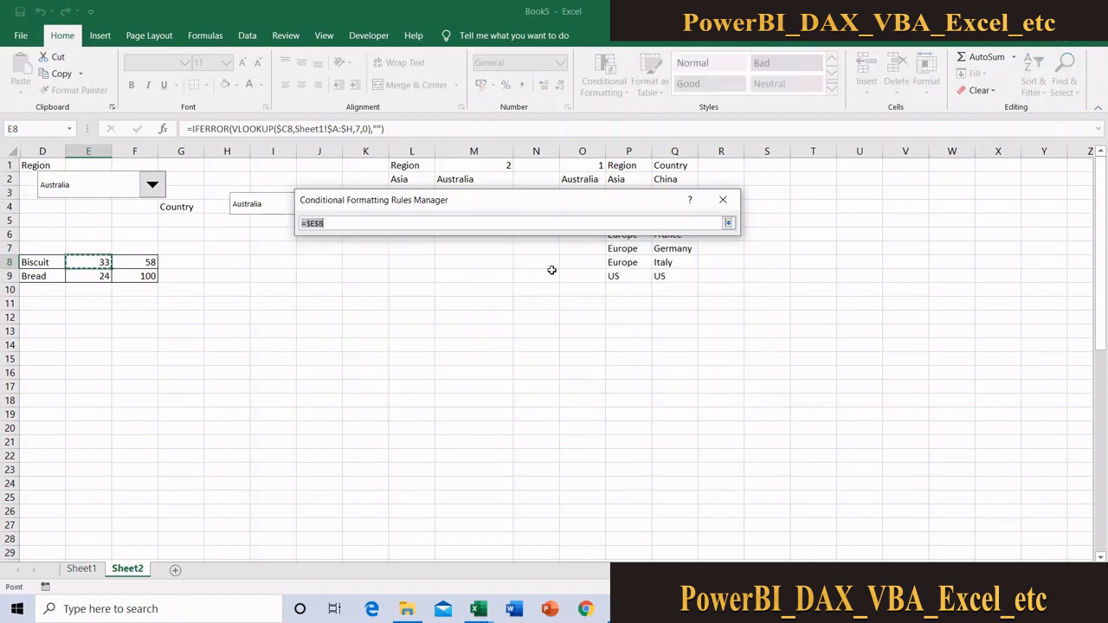
{"action": "left_click_drag", "start_coordinate": [96, 262], "coordinate": [95, 538]}
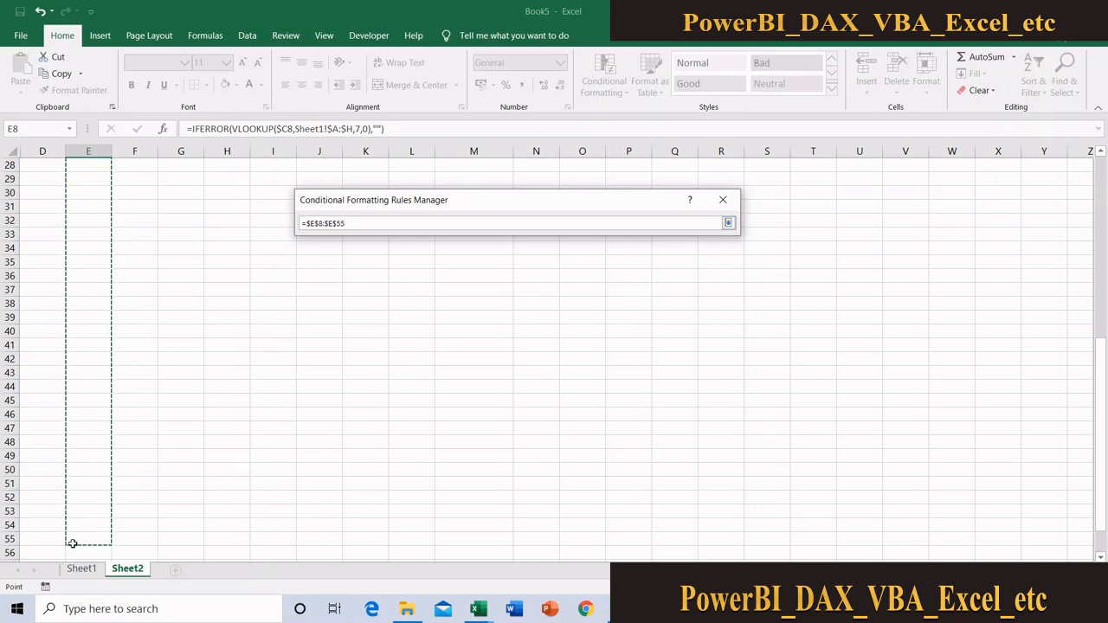
{"action": "left_click", "coordinate": [729, 223]}
{"action": "left_click", "coordinate": [712, 389]}
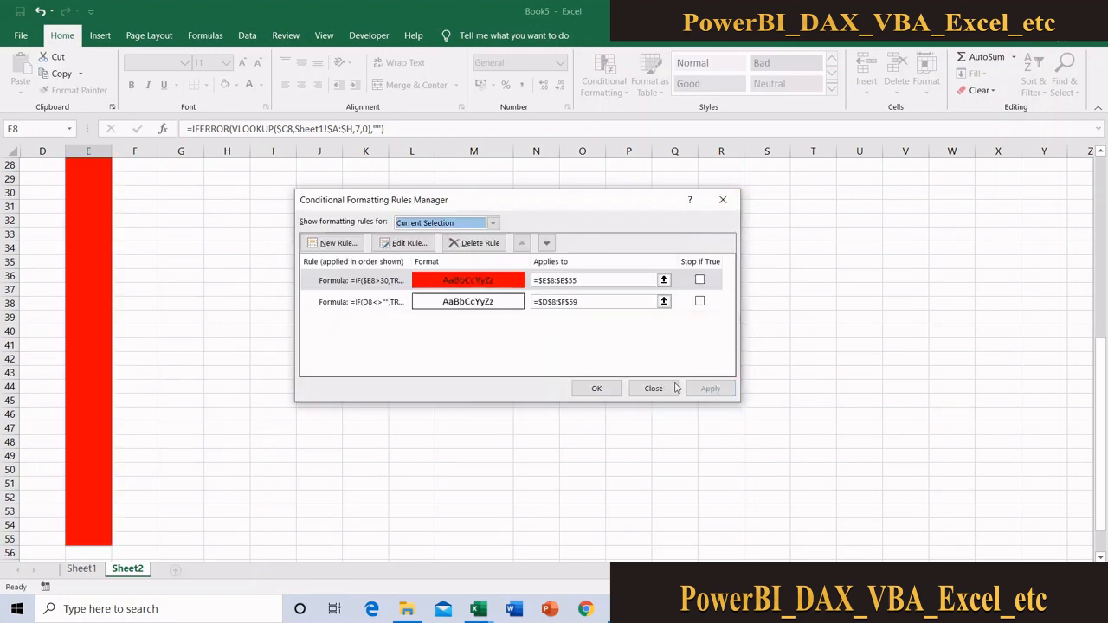
{"action": "left_click", "coordinate": [596, 389]}
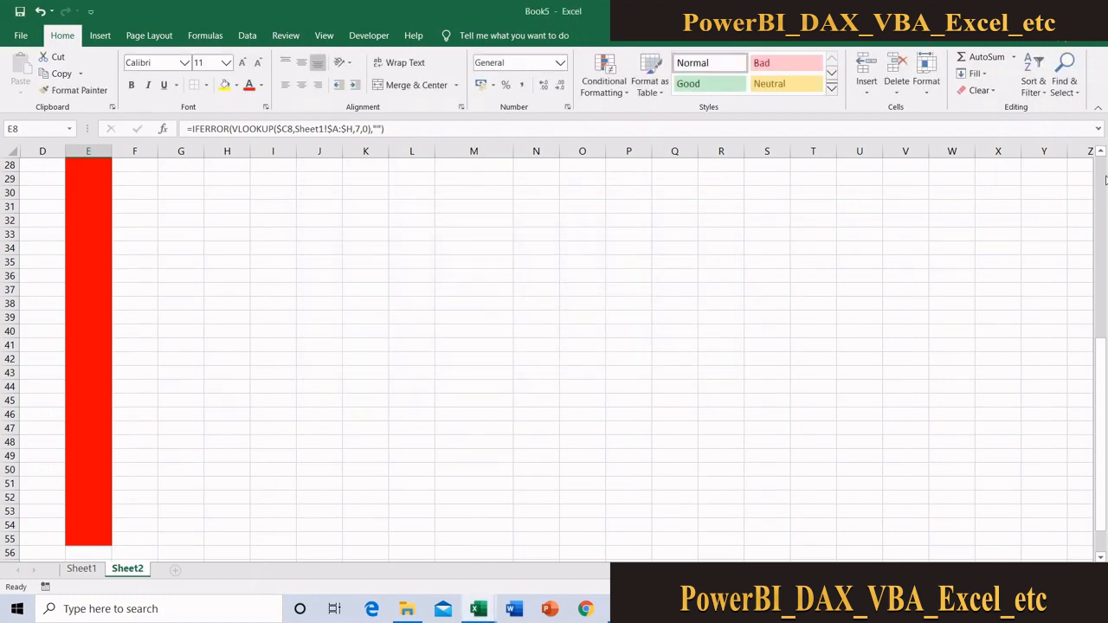
Compare the red fill on the filled and blank cells in E8:E11 and inspect their formulas
{"action": "left_click_drag", "start_coordinate": [1100, 436], "coordinate": [1100, 252]}
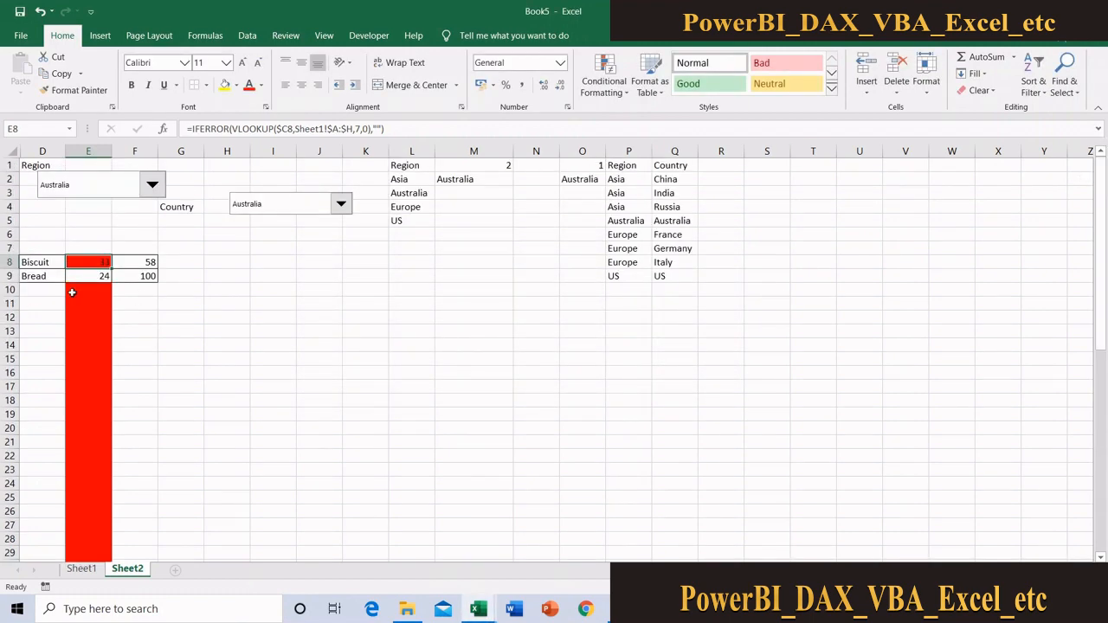
{"action": "left_click", "coordinate": [86, 277]}
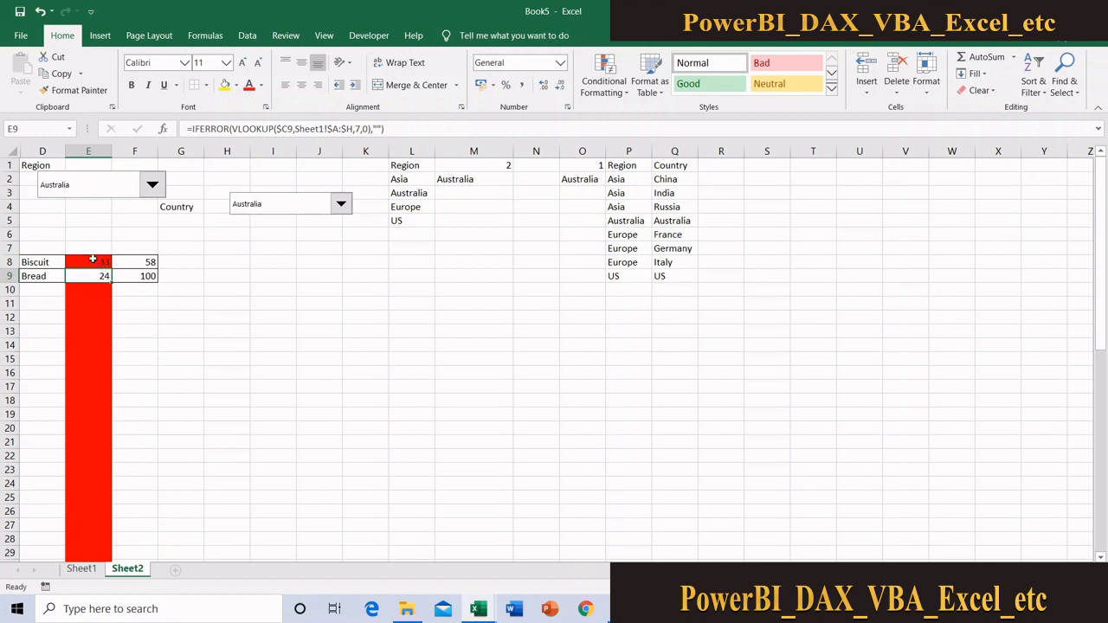
{"action": "left_click", "coordinate": [93, 259]}
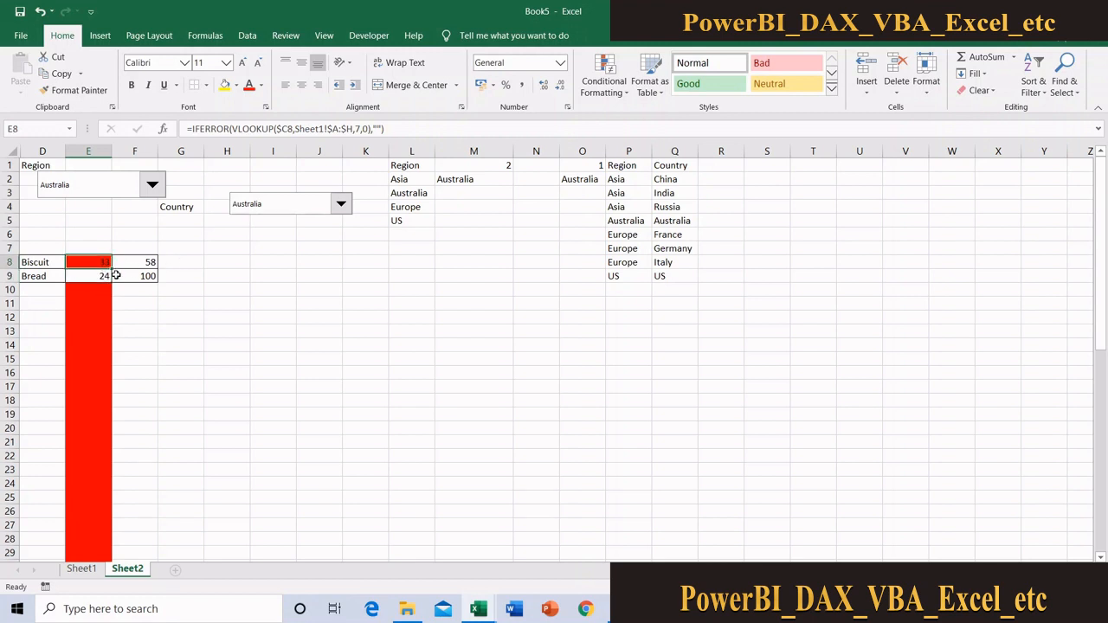
{"action": "left_click", "coordinate": [104, 304]}
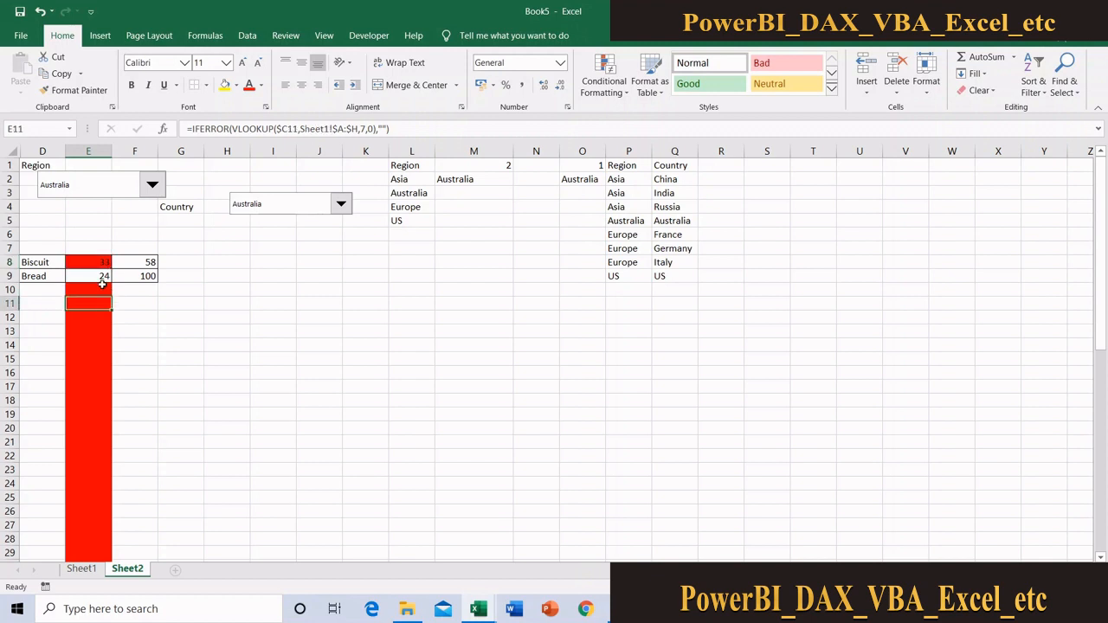
{"action": "left_click", "coordinate": [100, 288]}
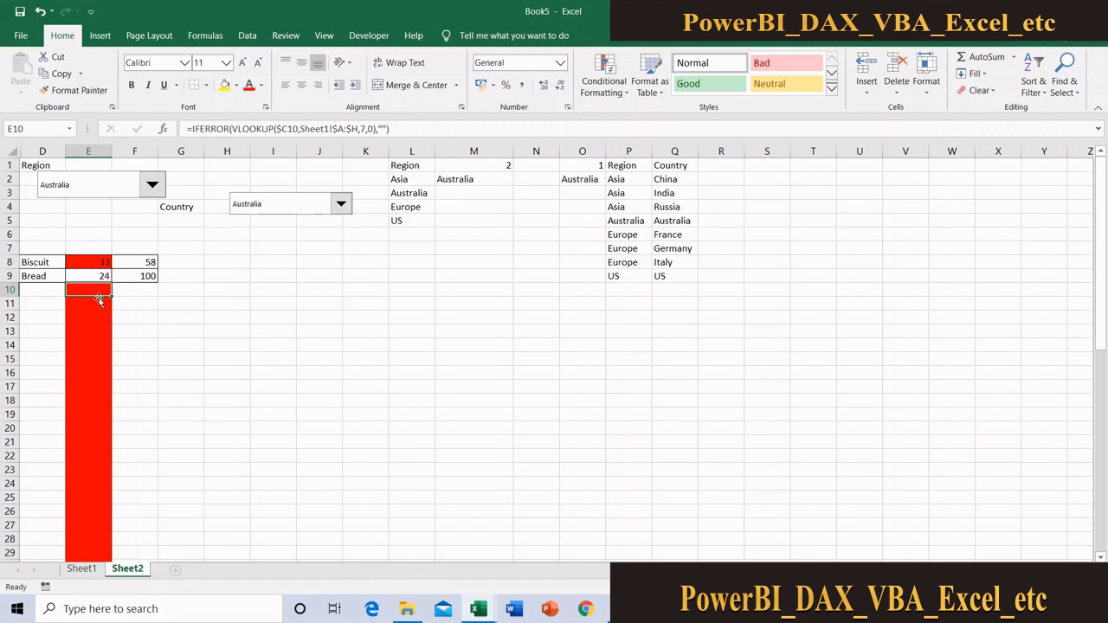
Edit the red fill rule of E8 and start an AND function around its $E8>30 condition
{"action": "left_click", "coordinate": [97, 267]}
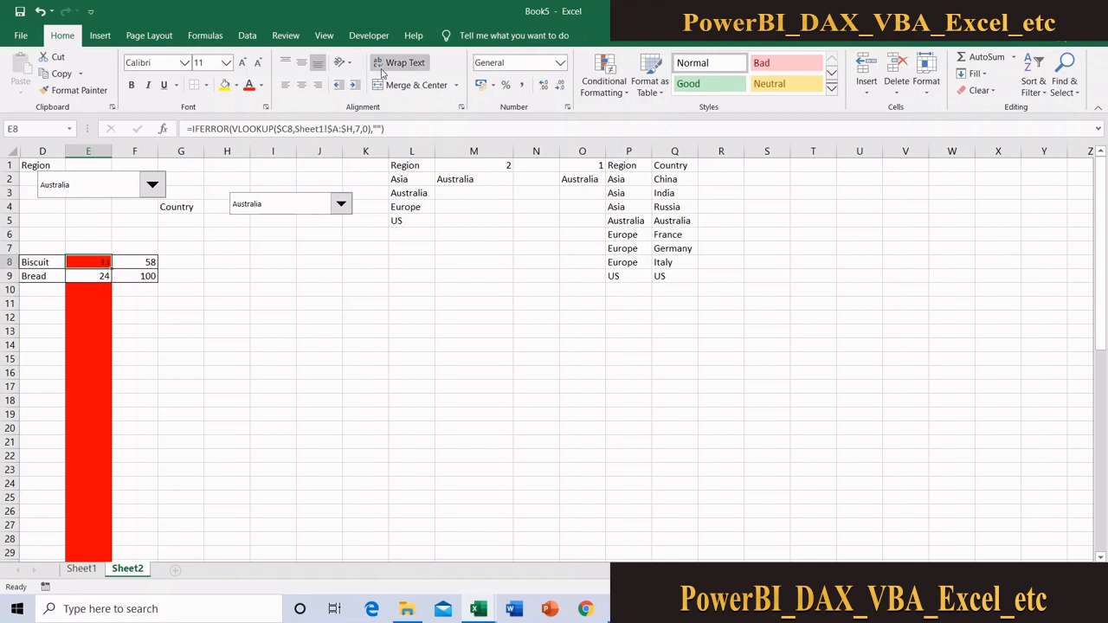
{"action": "left_click", "coordinate": [604, 79]}
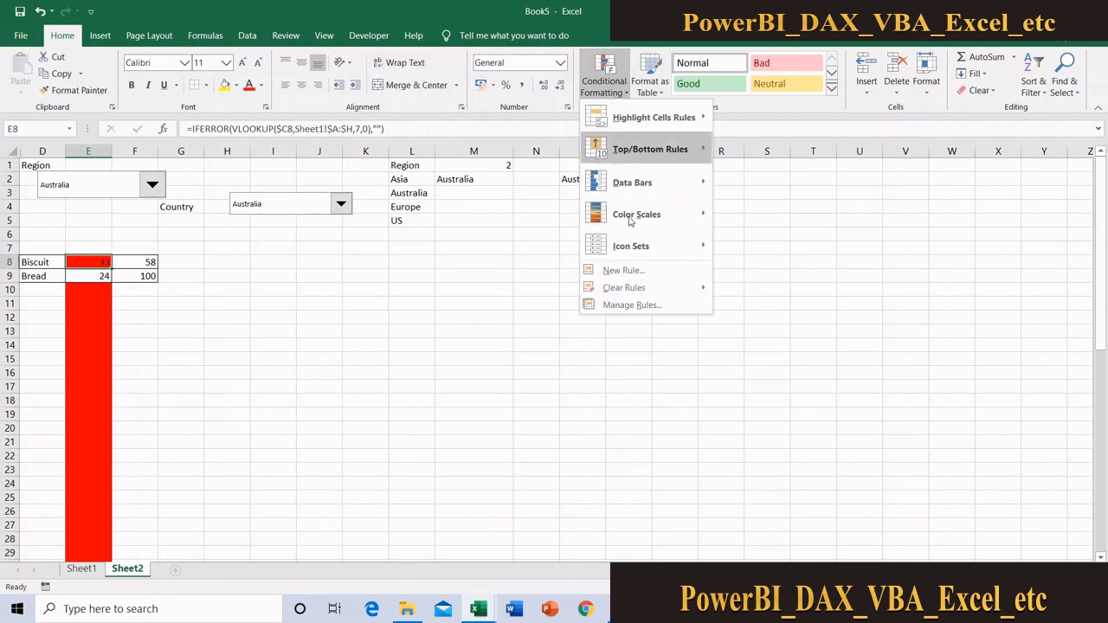
{"action": "left_click", "coordinate": [632, 306]}
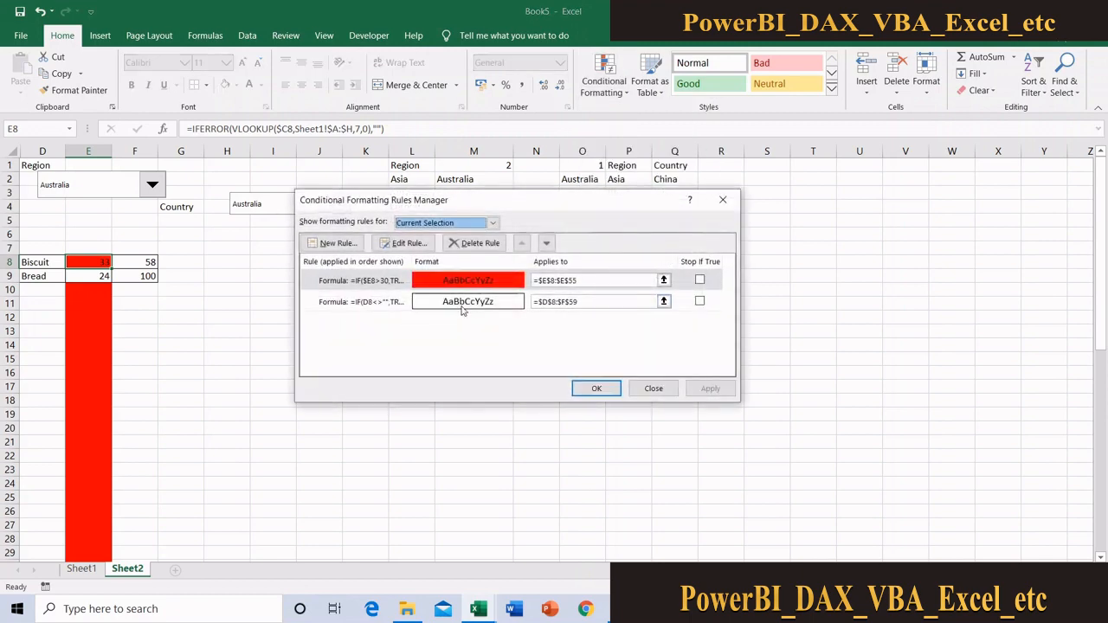
{"action": "left_click", "coordinate": [391, 282]}
{"action": "left_click", "coordinate": [409, 243]}
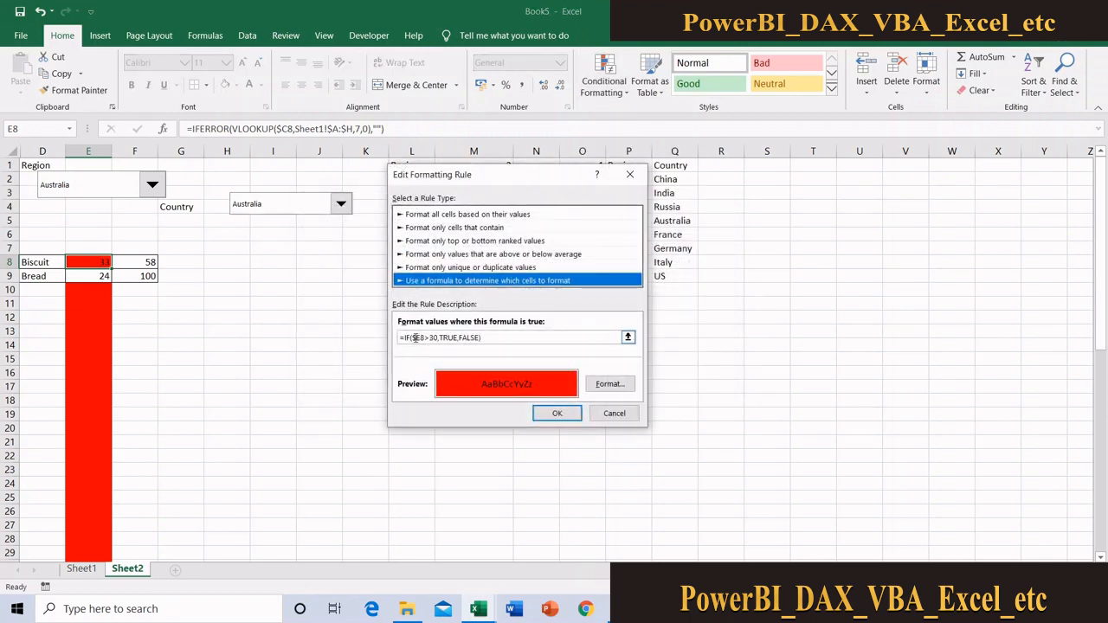
{"action": "left_click", "coordinate": [412, 338]}
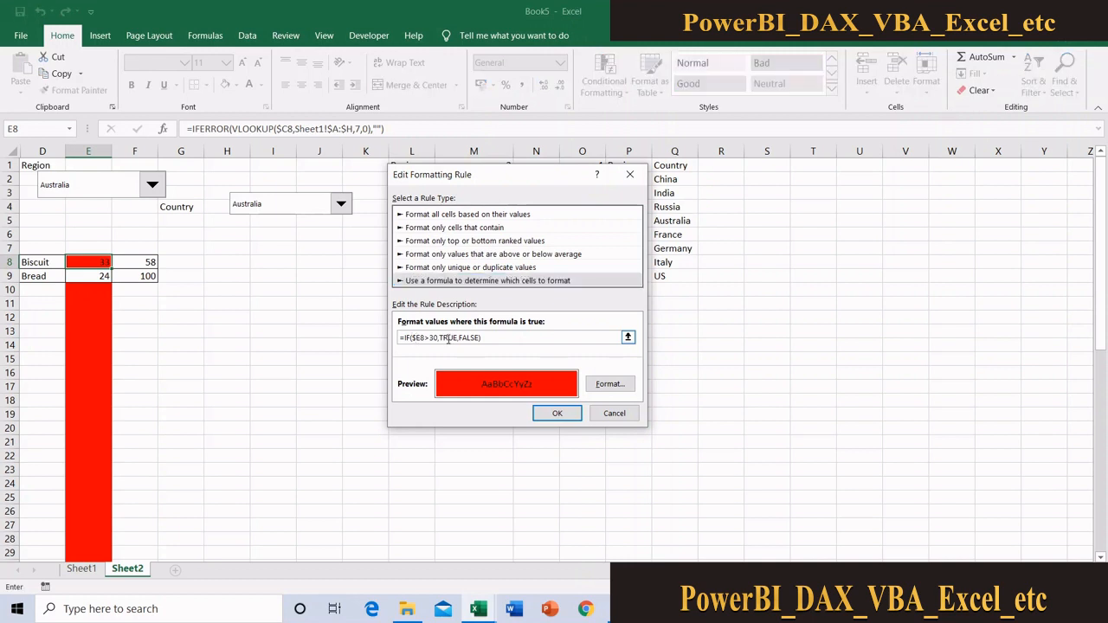
{"action": "type", "text": "and("}
{"action": "type", "text": "("}
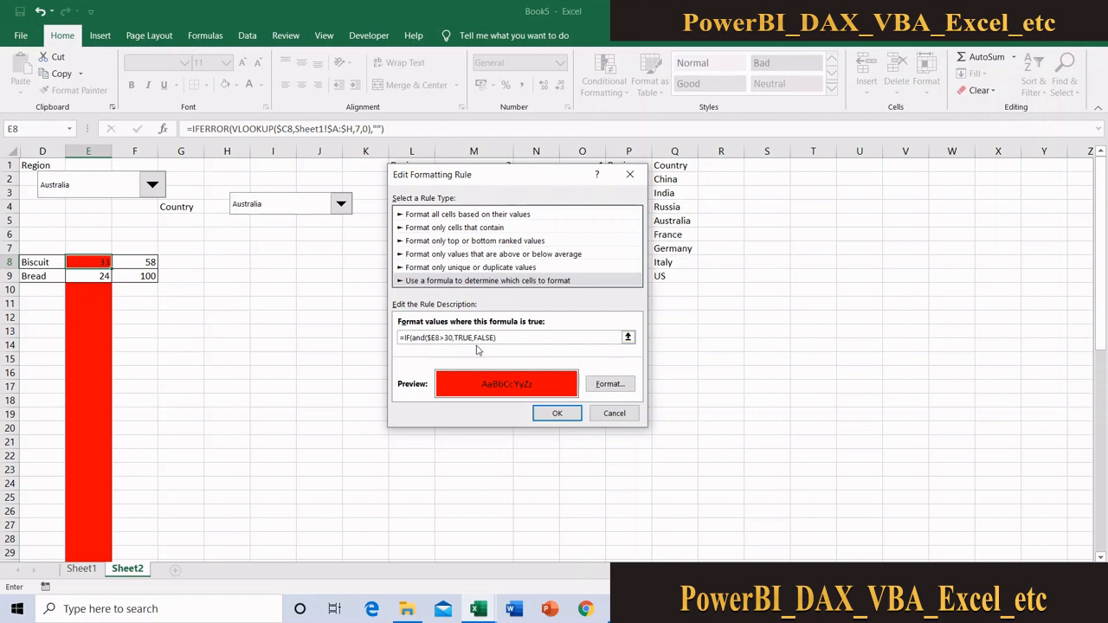
{"action": "type", "text": ","}
Add $E8<>"" as the second AND condition of the red fill rule, close the function and apply the rule
{"action": "left_click", "coordinate": [97, 260]}
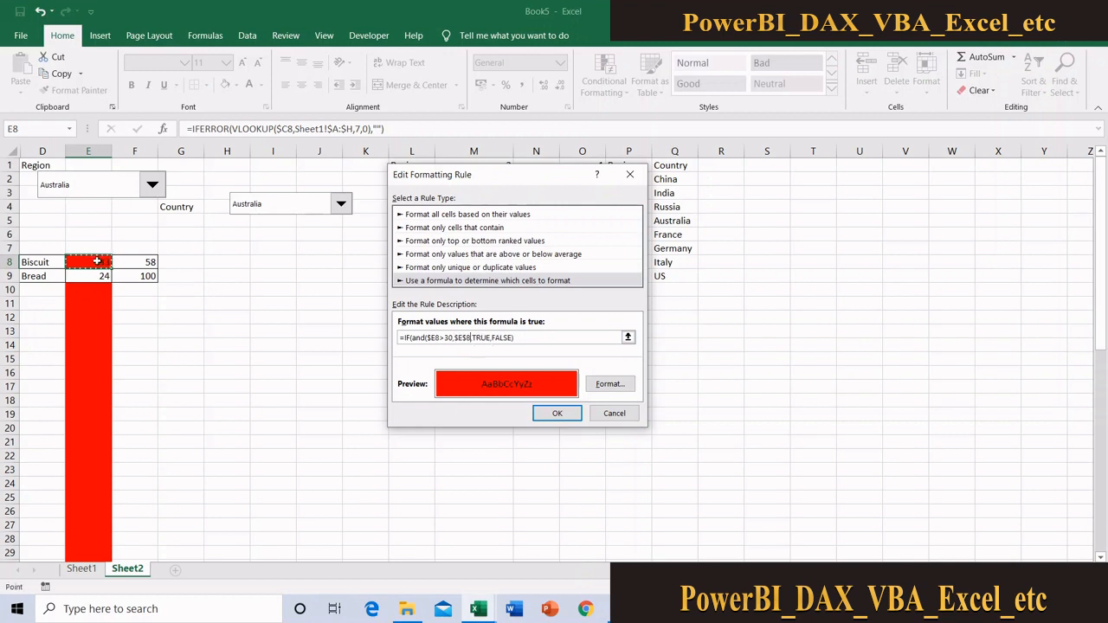
{"action": "left_click", "coordinate": [468, 338]}
{"action": "key", "text": "BackSpace"}
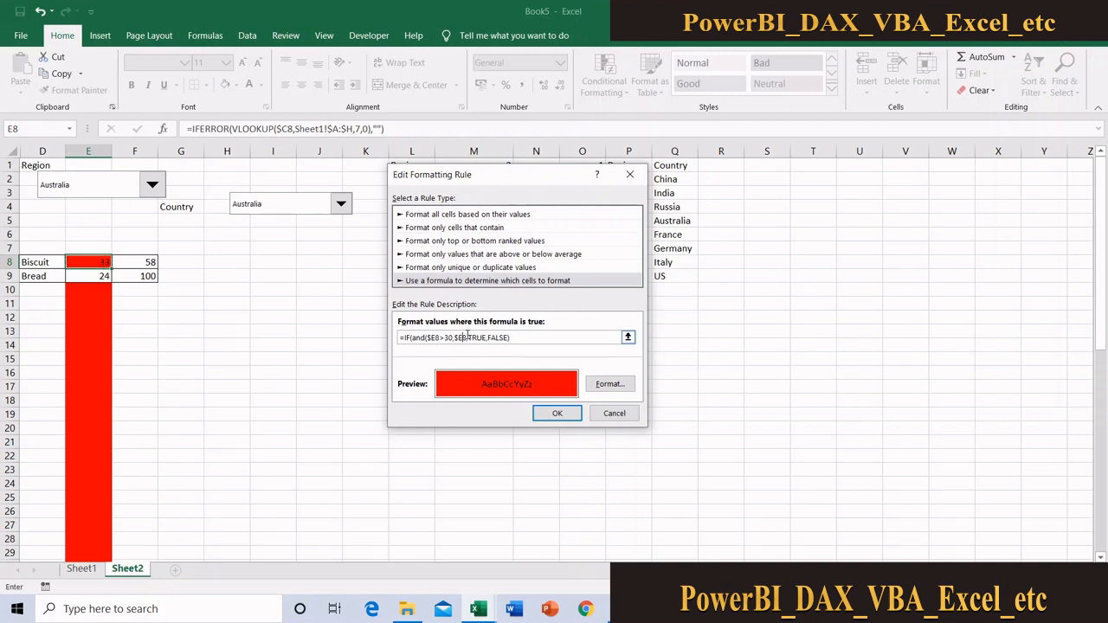
{"action": "type", "text": "<>\"\")"}
{"action": "left_click", "coordinate": [556, 413]}
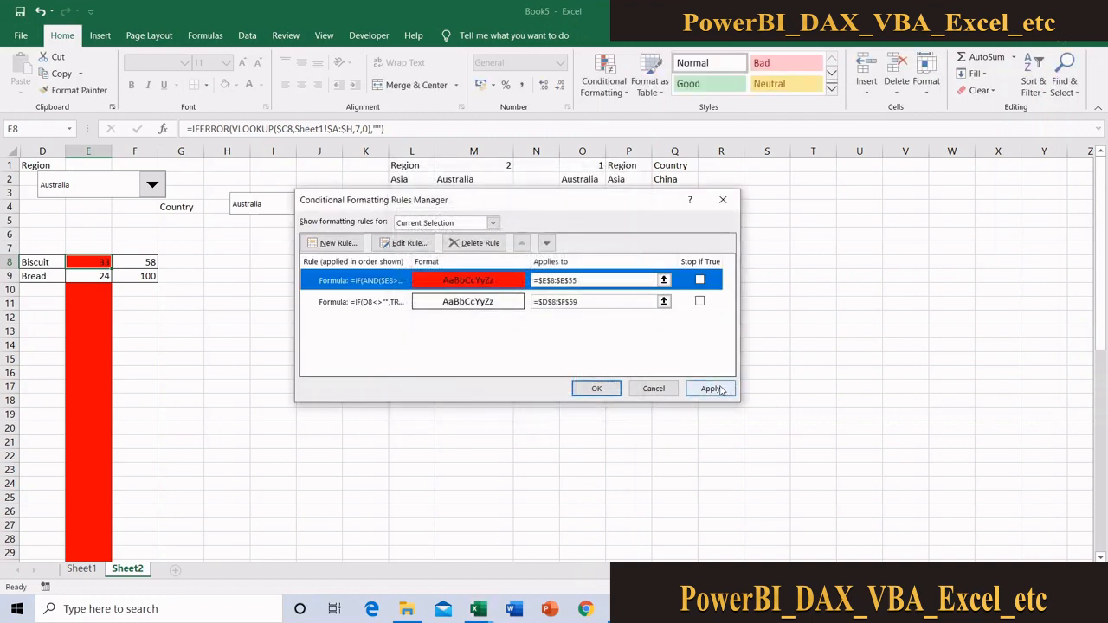
{"action": "left_click", "coordinate": [710, 389]}
{"action": "left_click", "coordinate": [596, 388]}
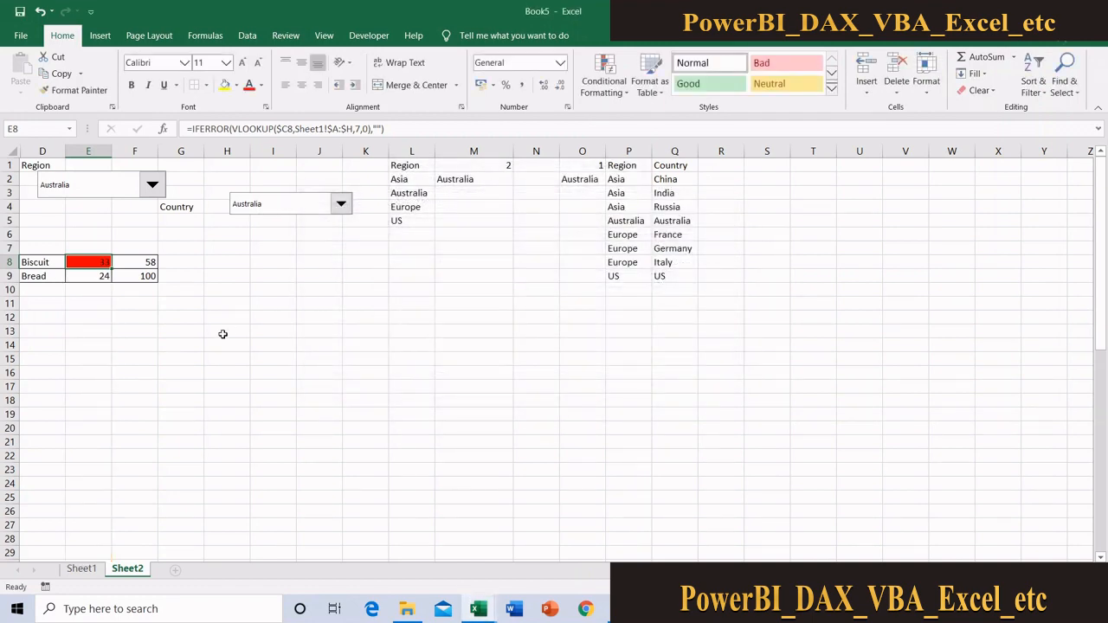
Inspect E9, and switch the Region drop-down to Europe and then to Asia to test the red fill rule
{"action": "left_click", "coordinate": [222, 331]}
{"action": "left_click", "coordinate": [103, 275]}
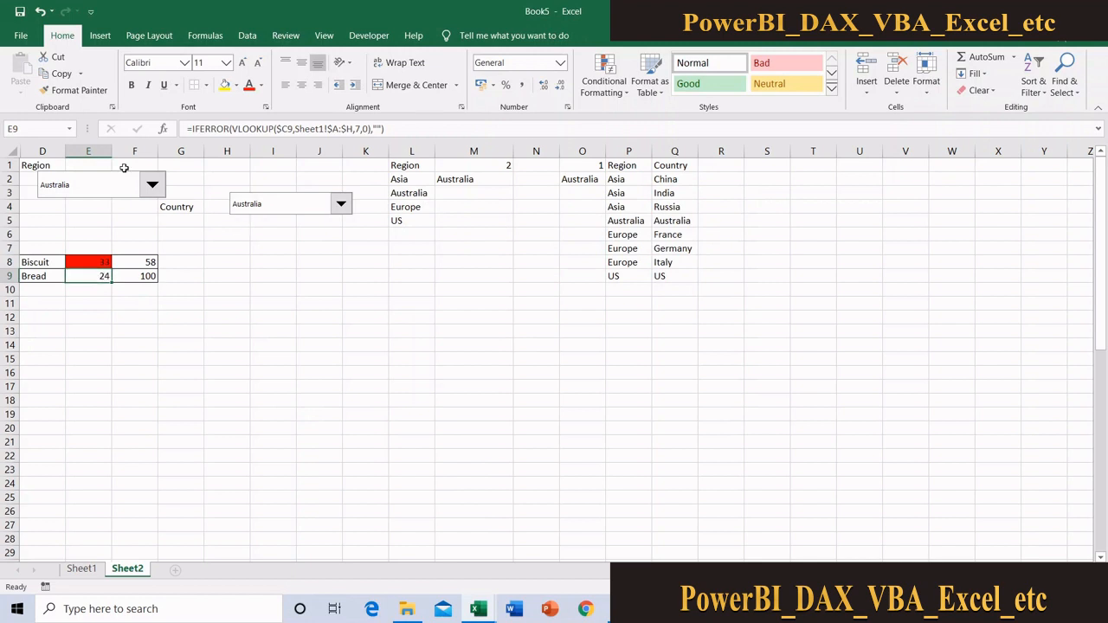
{"action": "left_click", "coordinate": [149, 185]}
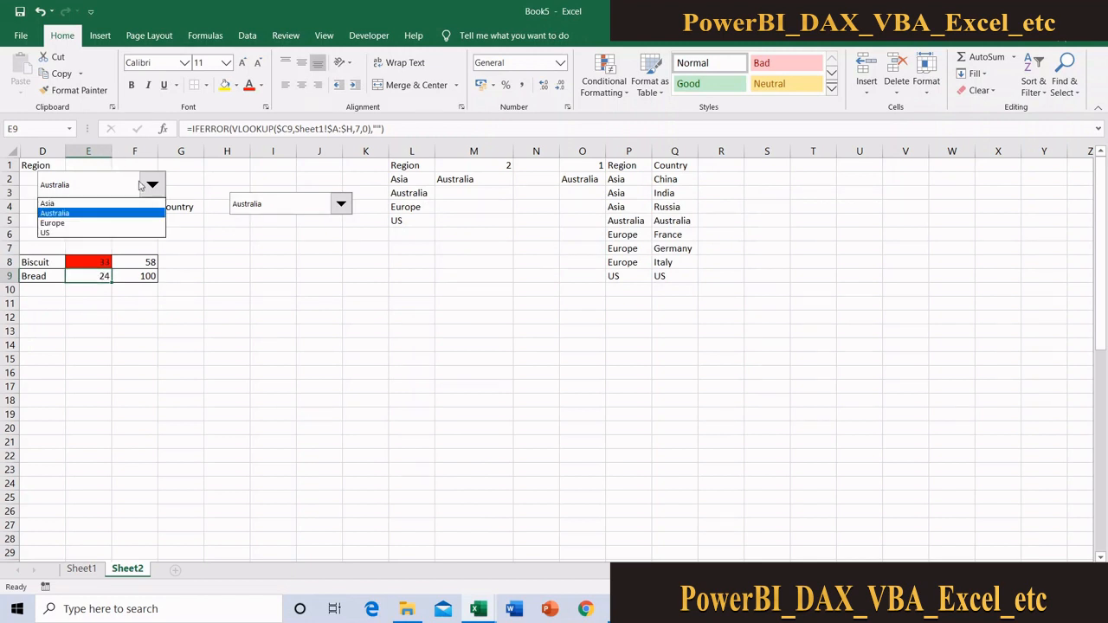
{"action": "left_click", "coordinate": [108, 222]}
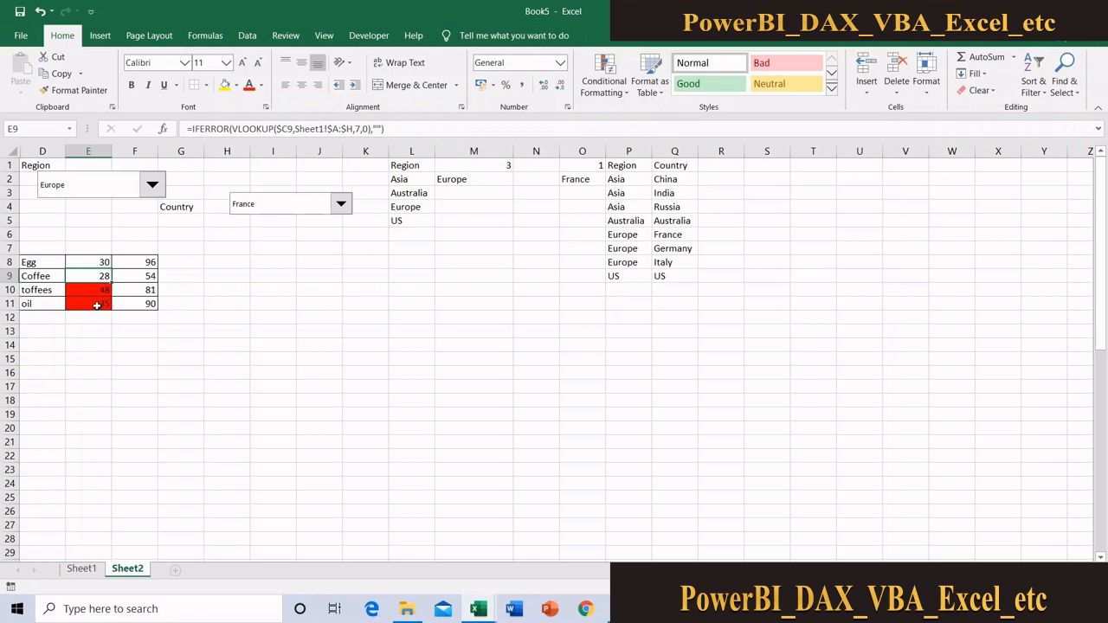
{"action": "left_click", "coordinate": [153, 184]}
{"action": "left_click", "coordinate": [103, 203]}
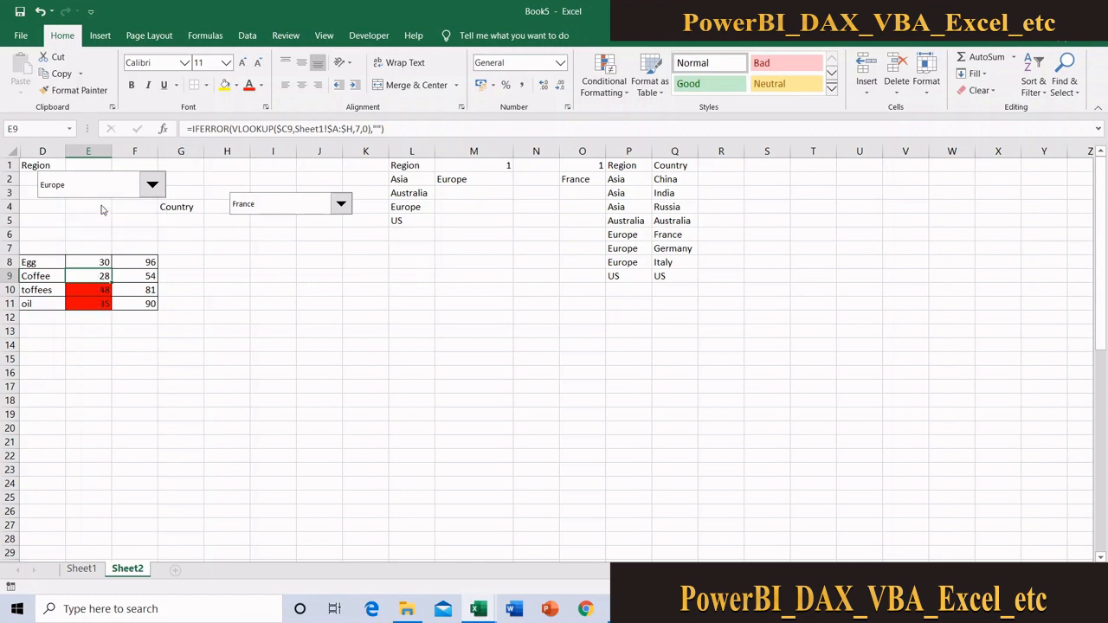